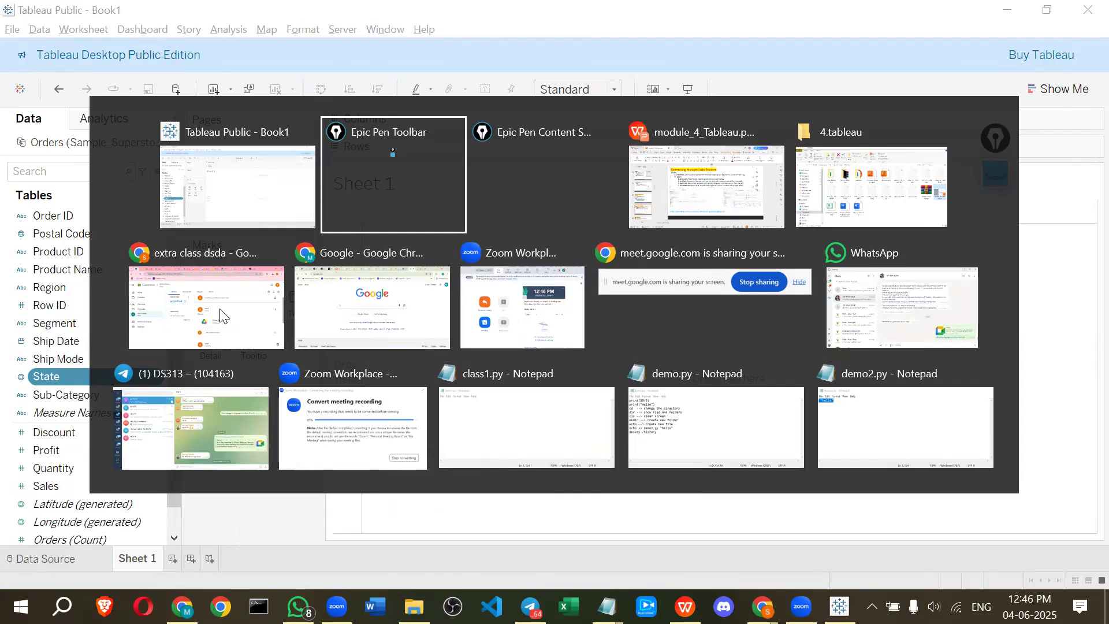
pyautogui.click(126, 2)
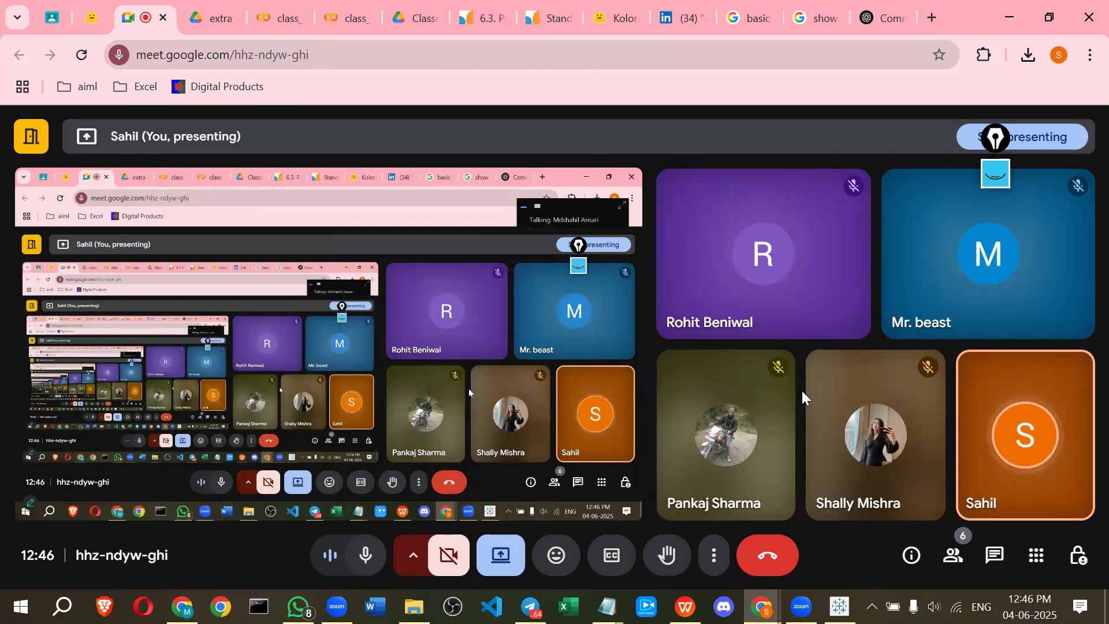
pyautogui.hotkey('alt', 'Tab')
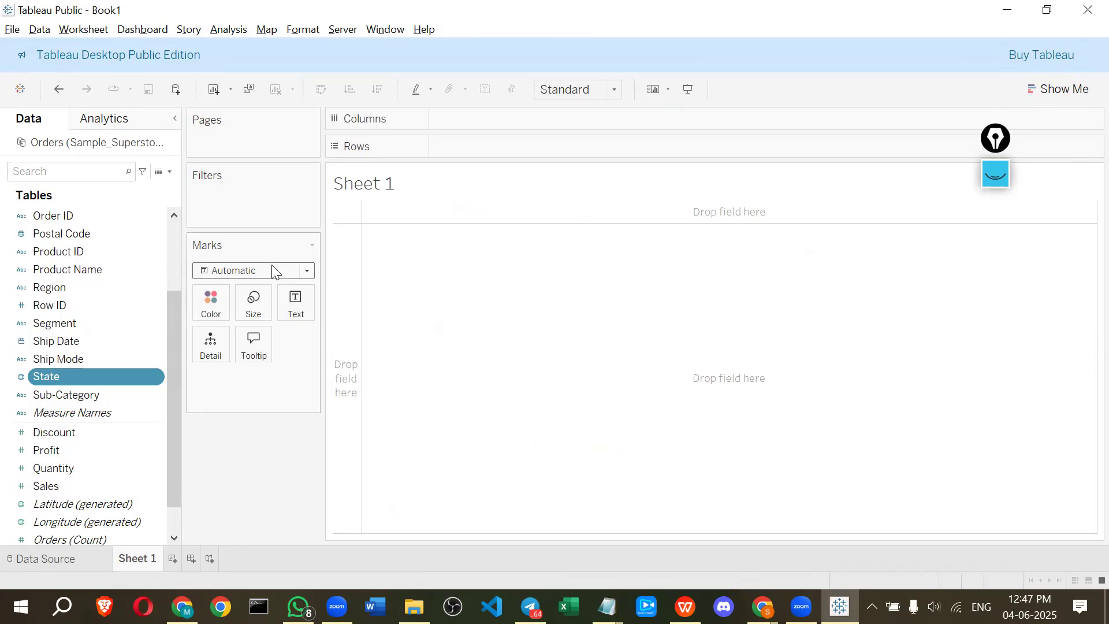
# Open the Data Source page and widen the data preview grid
pyautogui.click(34, 563)
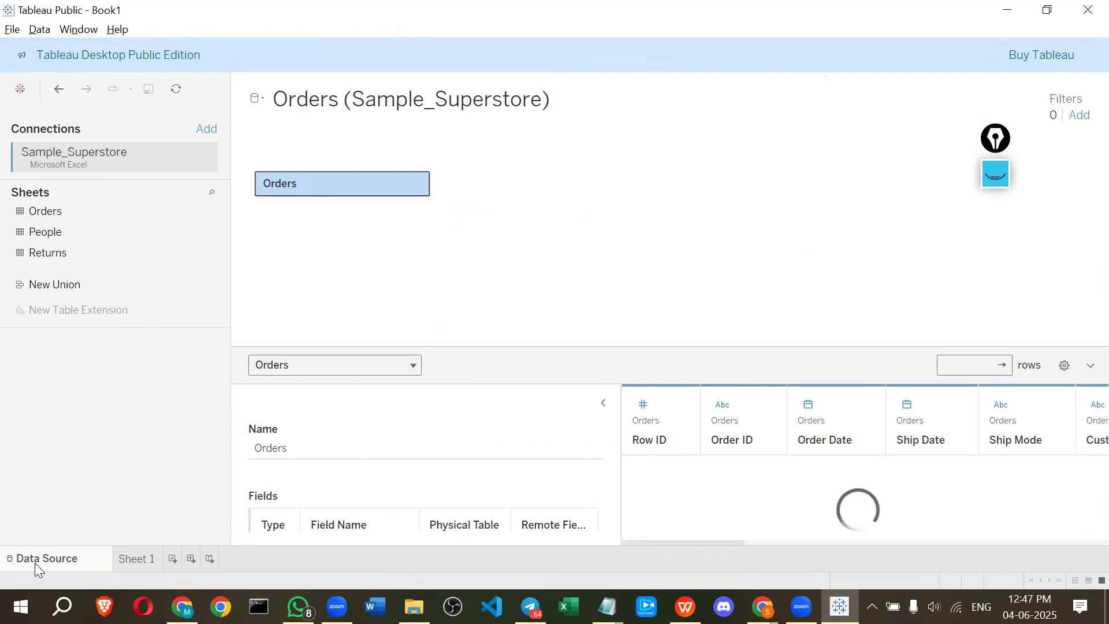
pyautogui.moveTo(617, 456); pyautogui.dragTo(497, 453)
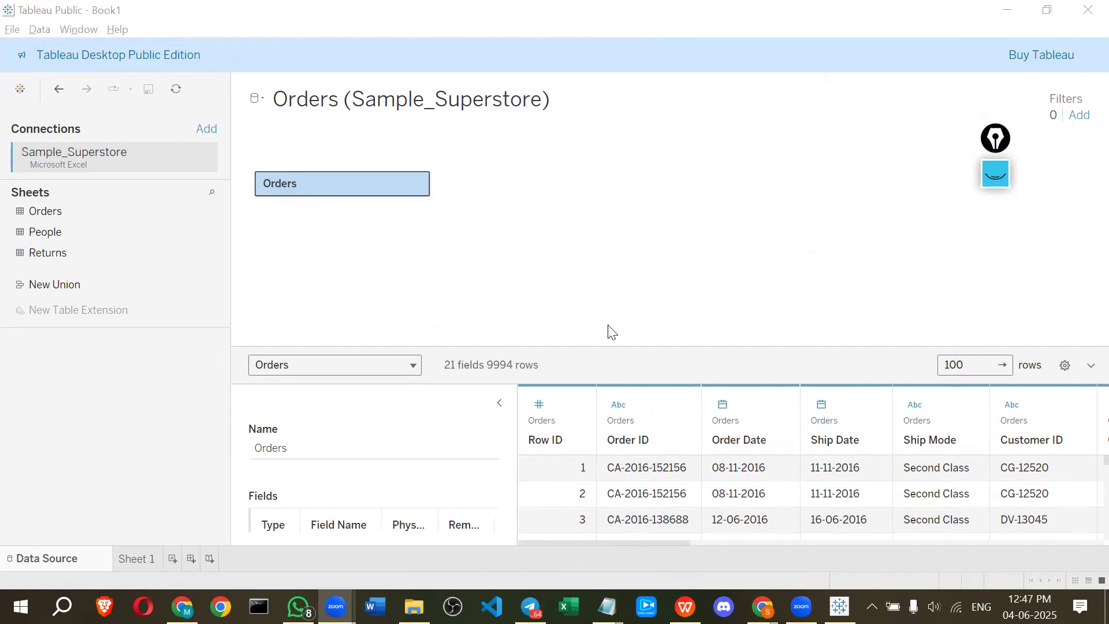
# Place the Orders sheet onto the empty data model canvas
pyautogui.click(240, 192)
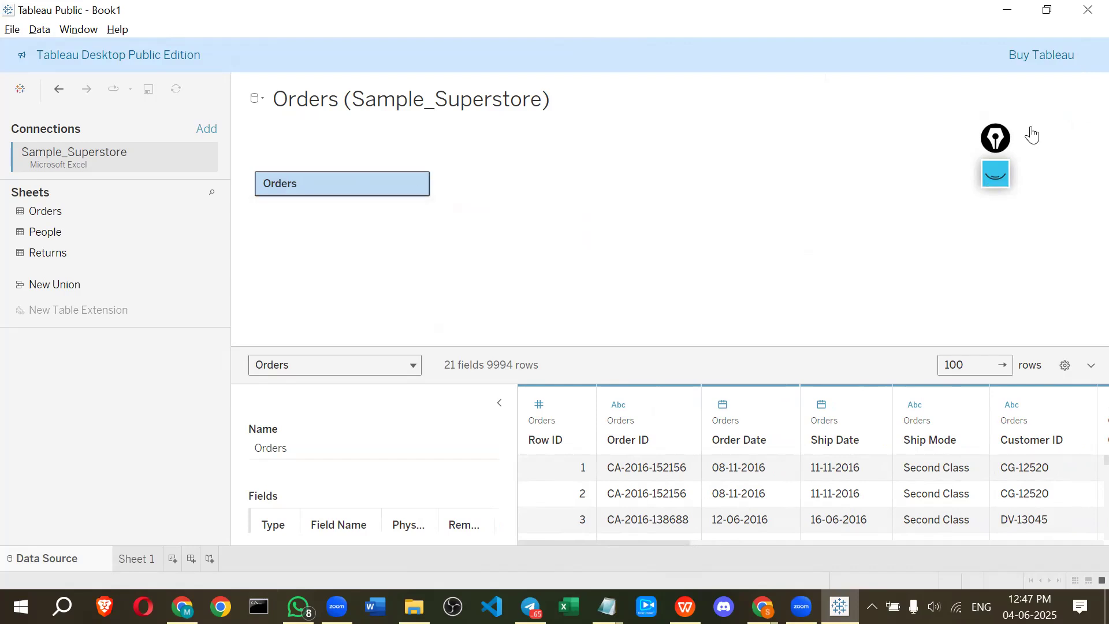
pyautogui.moveTo(1032, 135); pyautogui.dragTo(1089, 96)
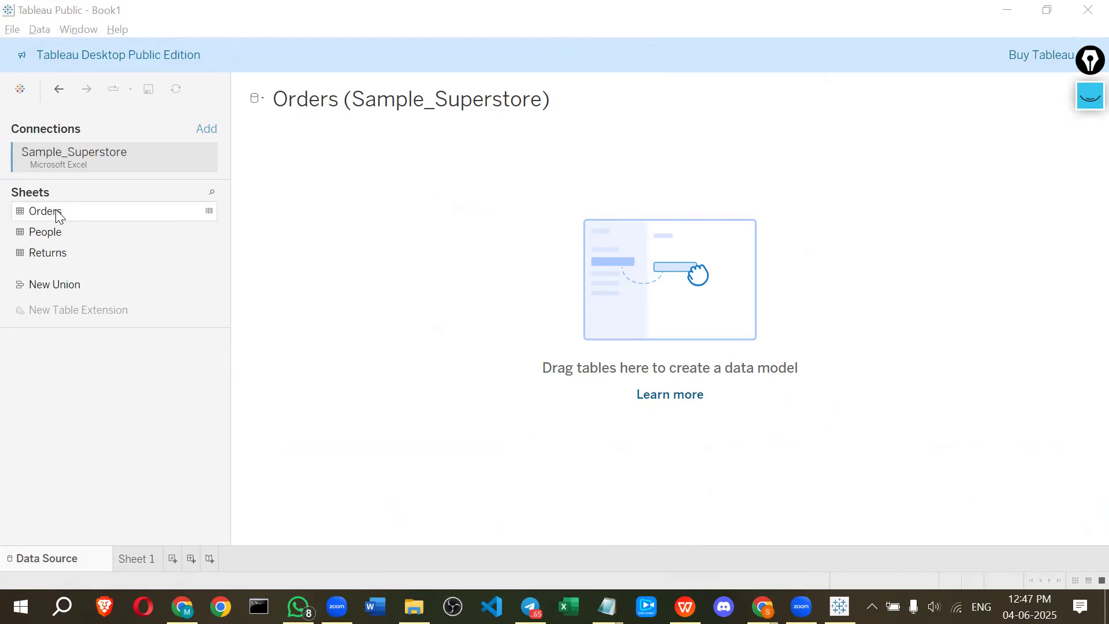
pyautogui.moveTo(56, 216); pyautogui.dragTo(583, 271)
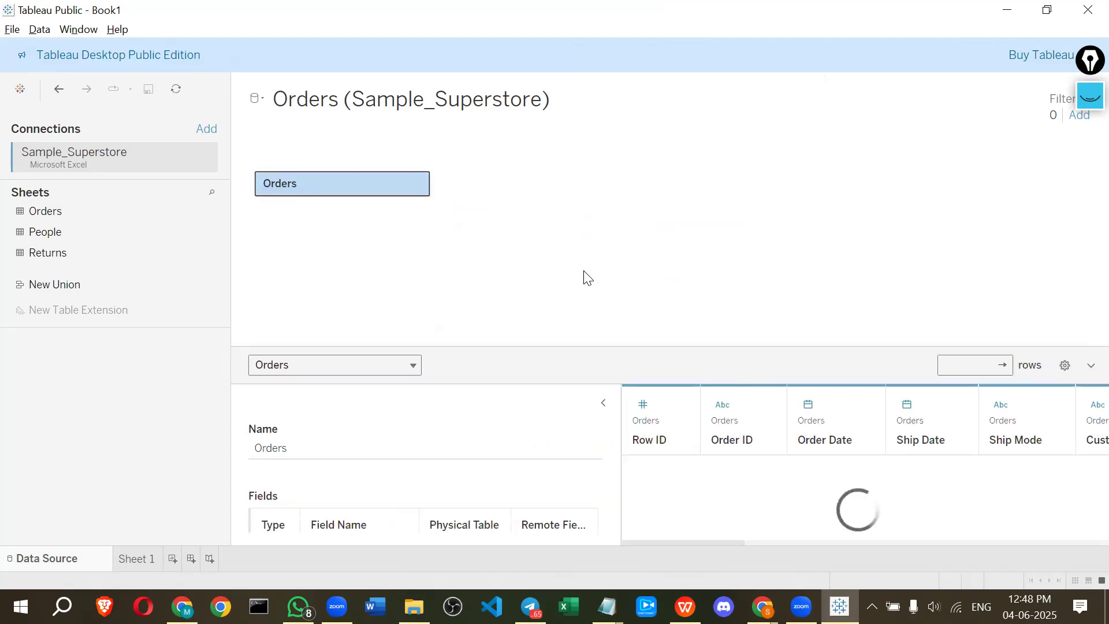
# Examine the Orders table on the canvas, its field and row counts, and the data preview grid
pyautogui.click(1083, 103)
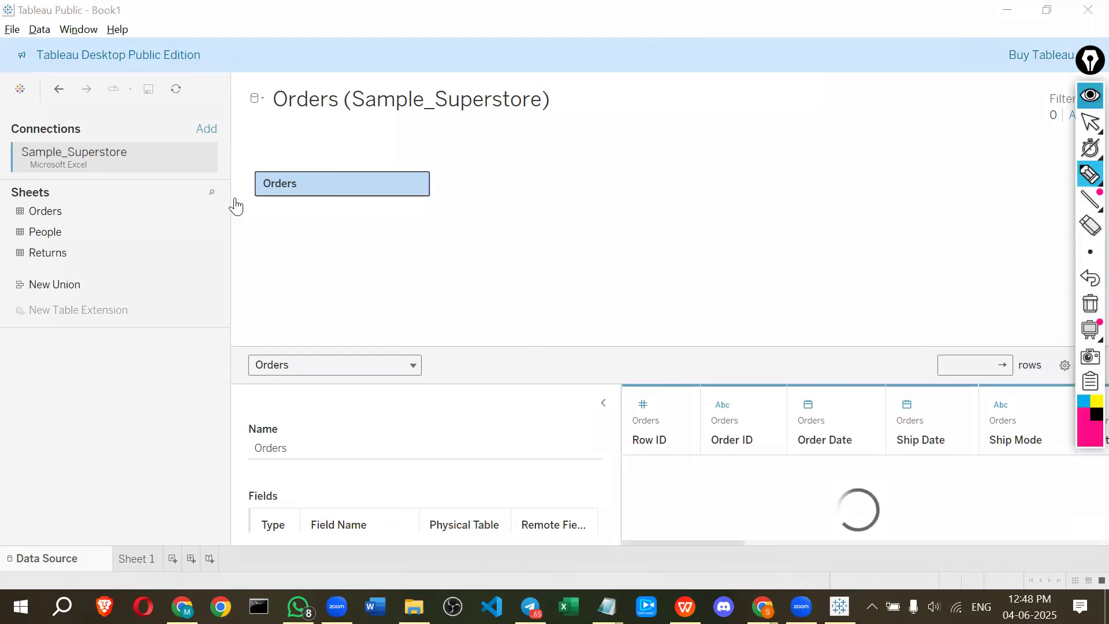
pyautogui.moveTo(235, 199)
pyautogui.mouseDown()
pyautogui.moveTo(279, 156)
pyautogui.moveTo(260, 181)
pyautogui.mouseUp()
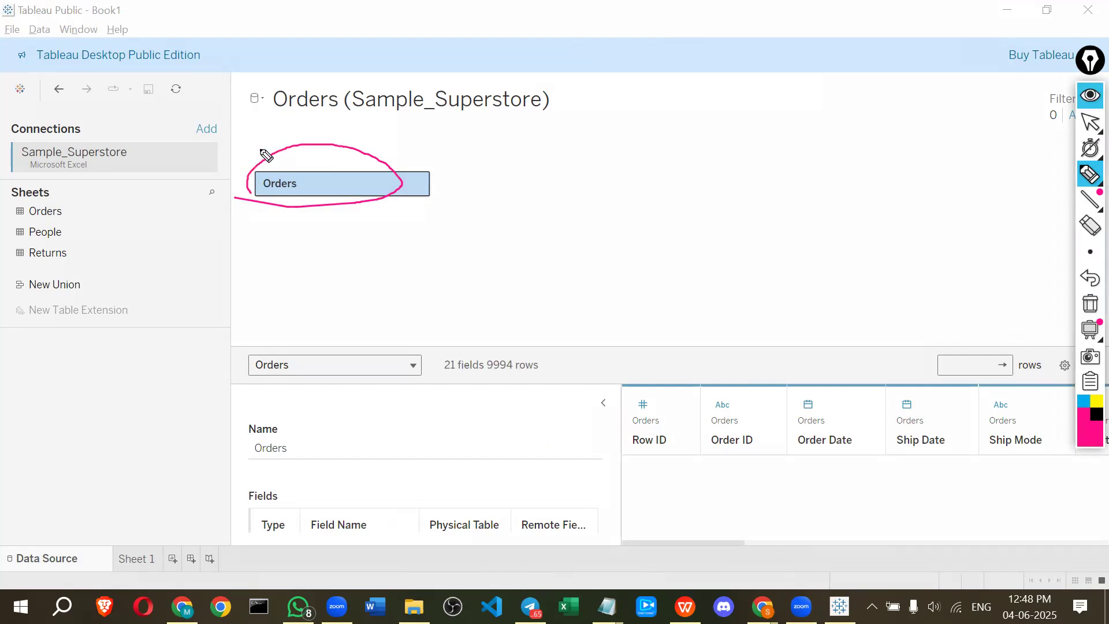
pyautogui.moveTo(249, 138); pyautogui.dragTo(262, 157)
pyautogui.moveTo(258, 157); pyautogui.dragTo(271, 143)
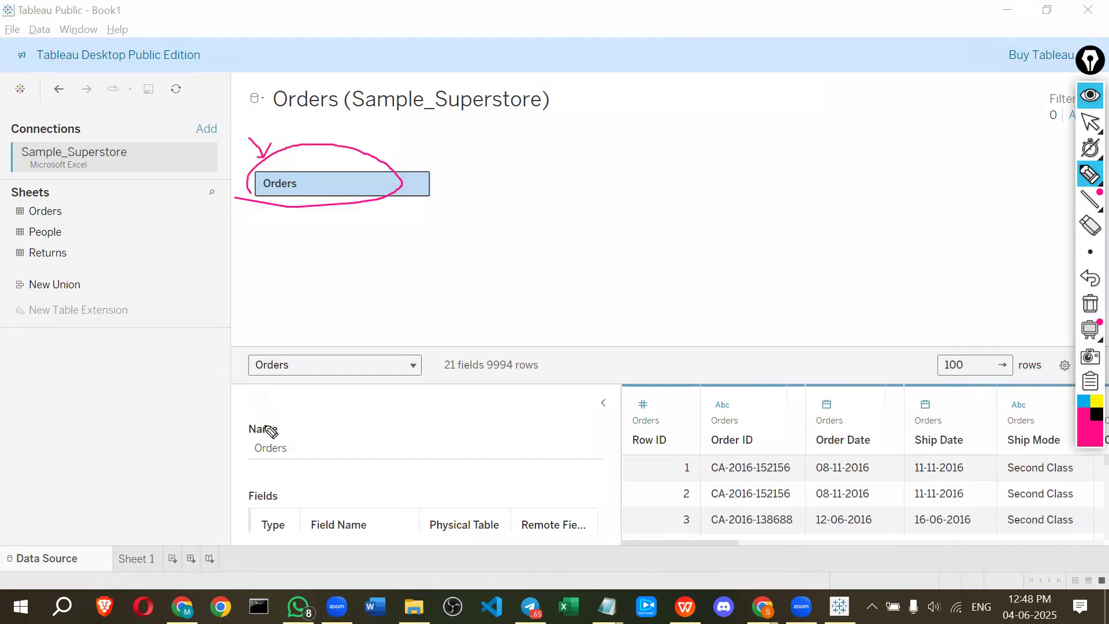
pyautogui.moveTo(253, 393); pyautogui.dragTo(265, 428)
pyautogui.moveTo(260, 420); pyautogui.dragTo(273, 428)
pyautogui.moveTo(443, 370); pyautogui.dragTo(464, 371)
pyautogui.moveTo(624, 389); pyautogui.dragTo(623, 449)
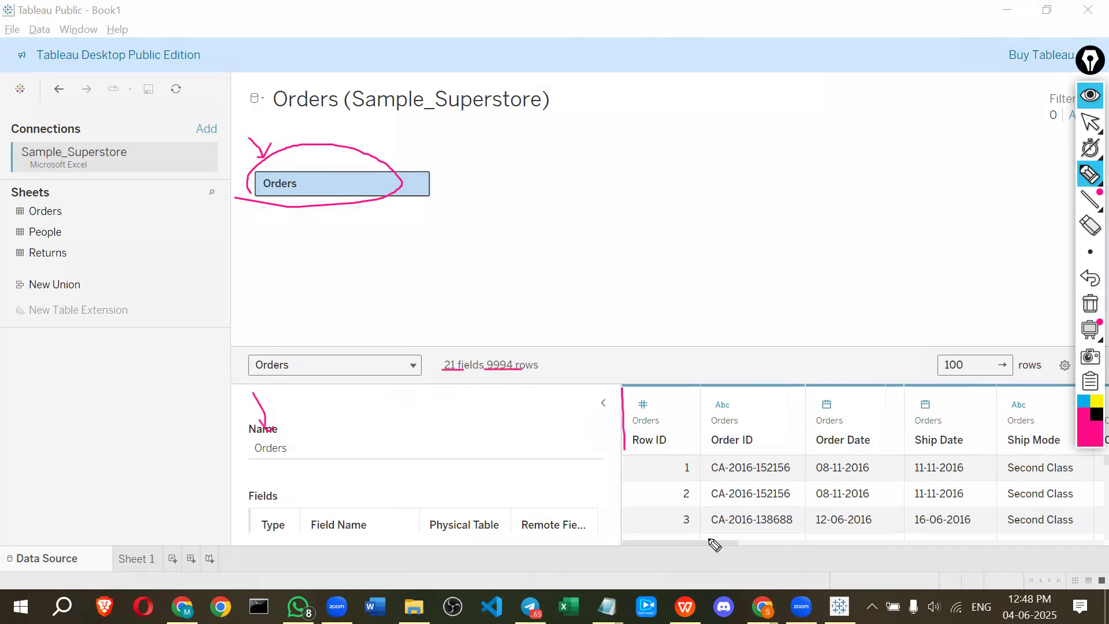
pyautogui.moveTo(1032, 561)
pyautogui.mouseDown()
pyautogui.moveTo(1100, 552)
pyautogui.moveTo(1104, 443)
pyautogui.mouseUp()
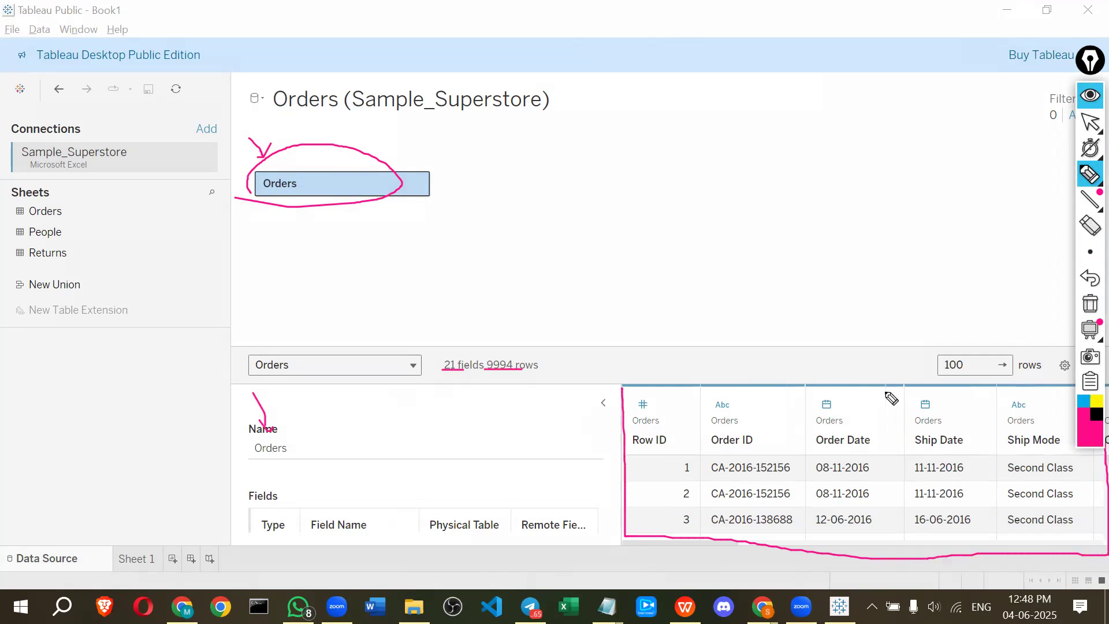
pyautogui.moveTo(670, 395)
pyautogui.mouseDown()
pyautogui.moveTo(626, 396)
pyautogui.moveTo(630, 474)
pyautogui.mouseUp()
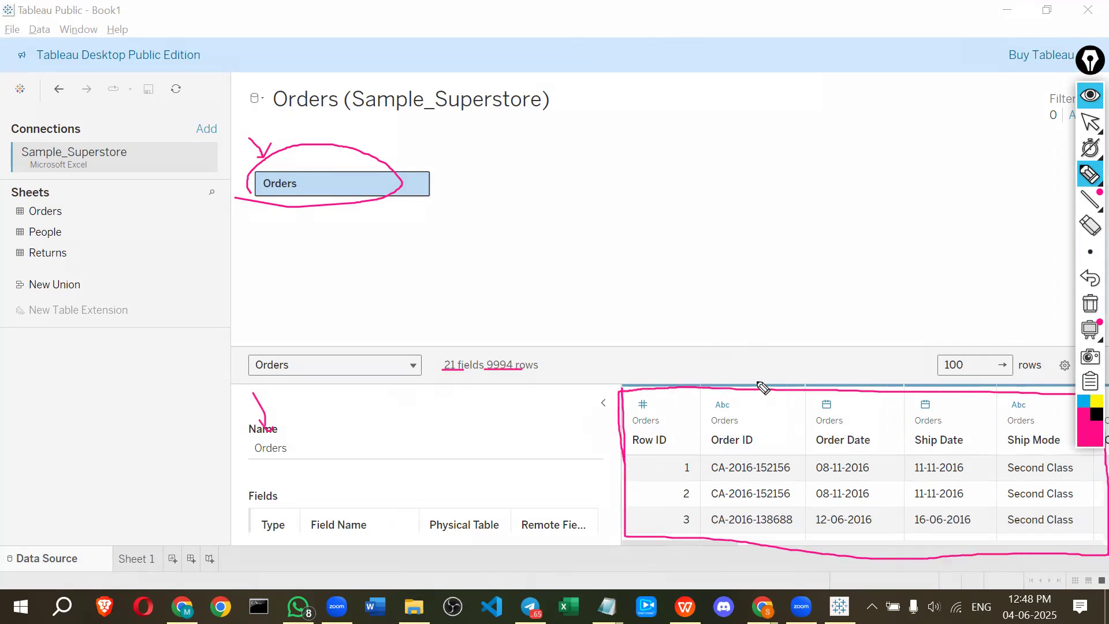
pyautogui.moveTo(722, 324); pyautogui.dragTo(764, 387)
pyautogui.moveTo(763, 387); pyautogui.dragTo(774, 369)
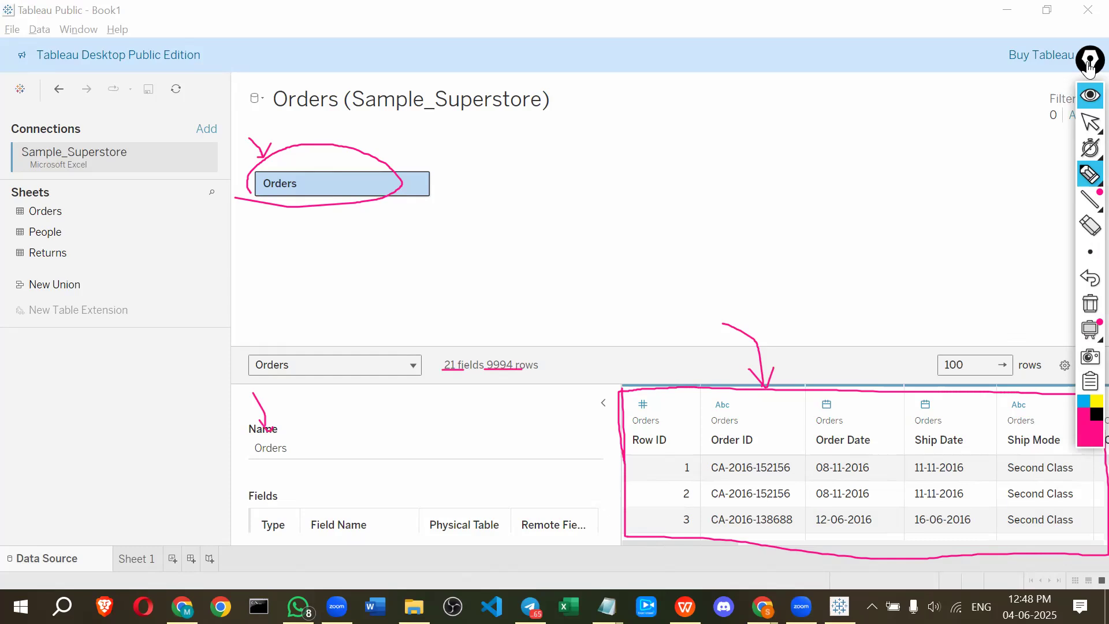
pyautogui.moveTo(1088, 65); pyautogui.dragTo(1065, 33)
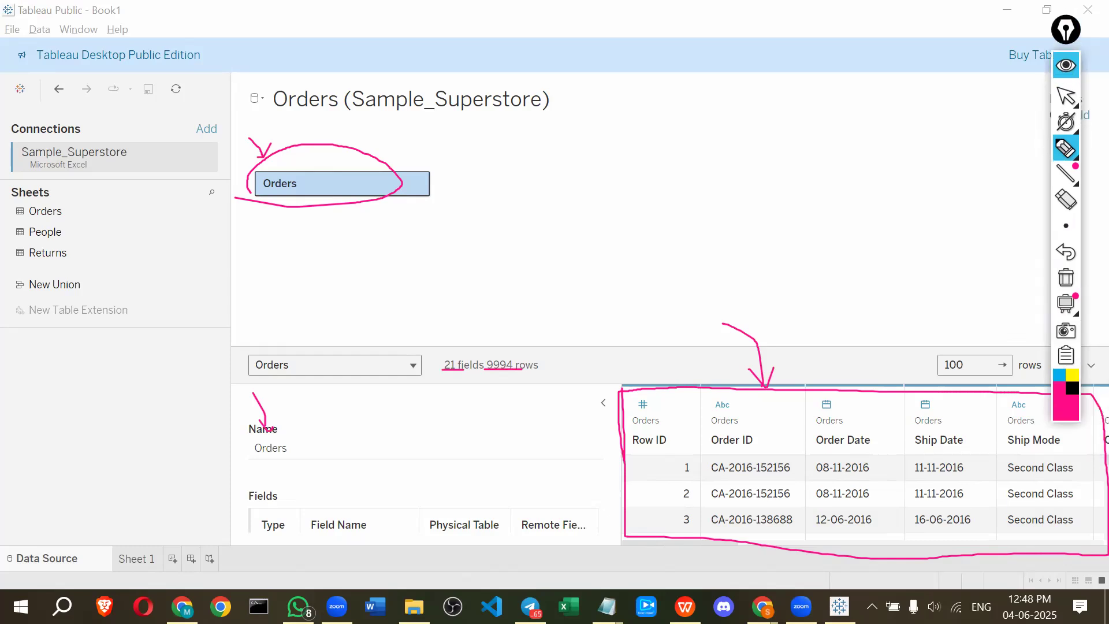
pyautogui.click(1066, 65)
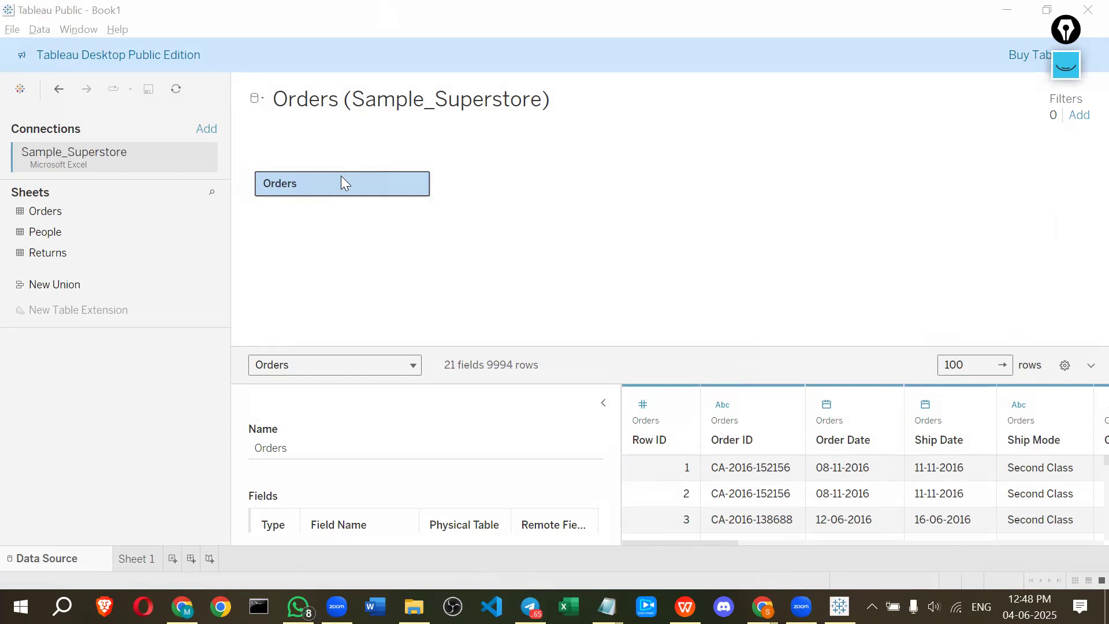
# Switch to the Google Meet call, mute one participant for everyone, and return to Tableau
pyautogui.moveTo(331, 185)
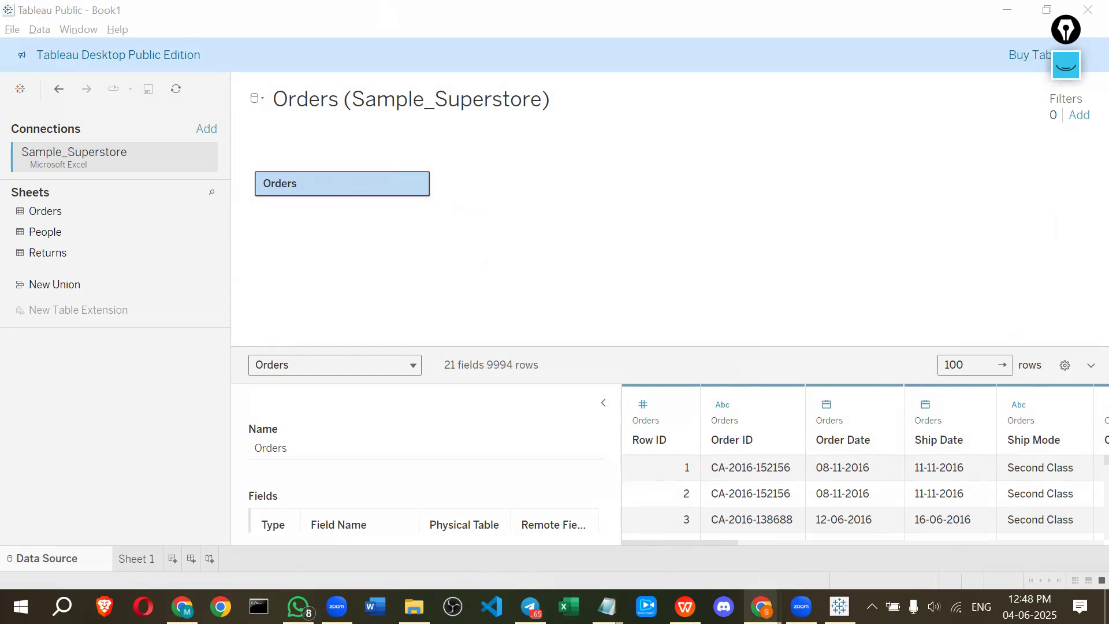
pyautogui.moveTo(761, 607)
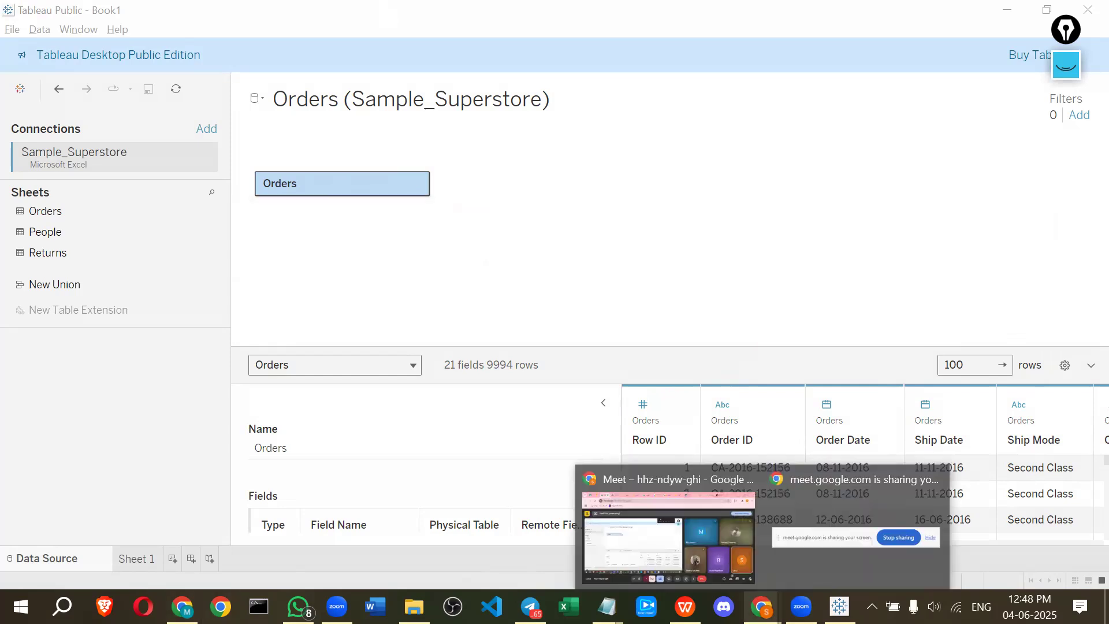
pyautogui.click(668, 537)
pyautogui.moveTo(898, 439)
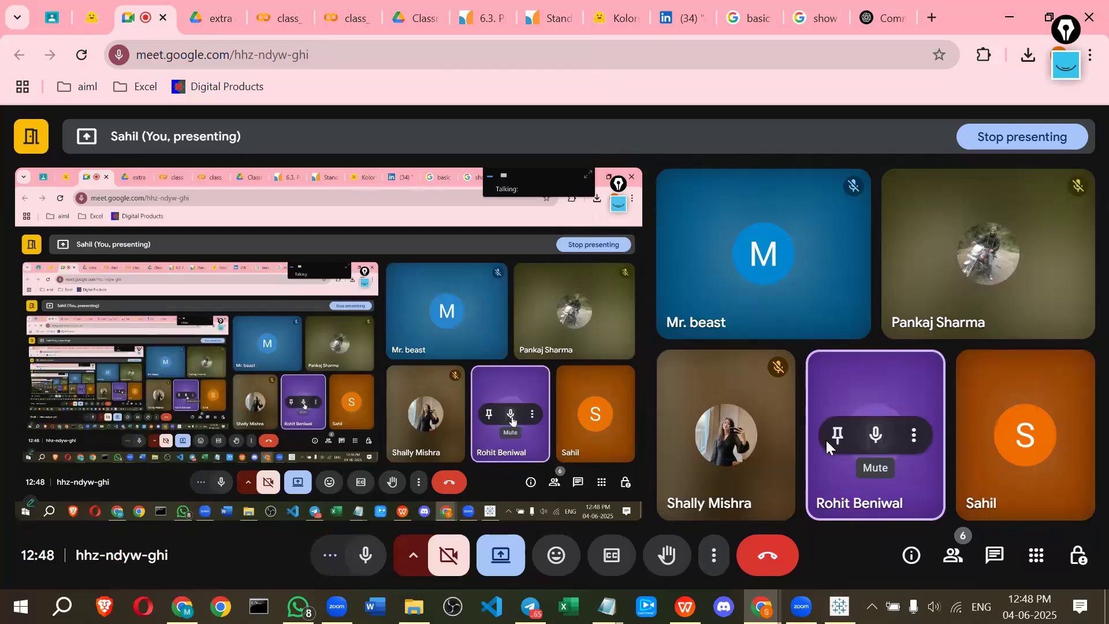
pyautogui.click(875, 435)
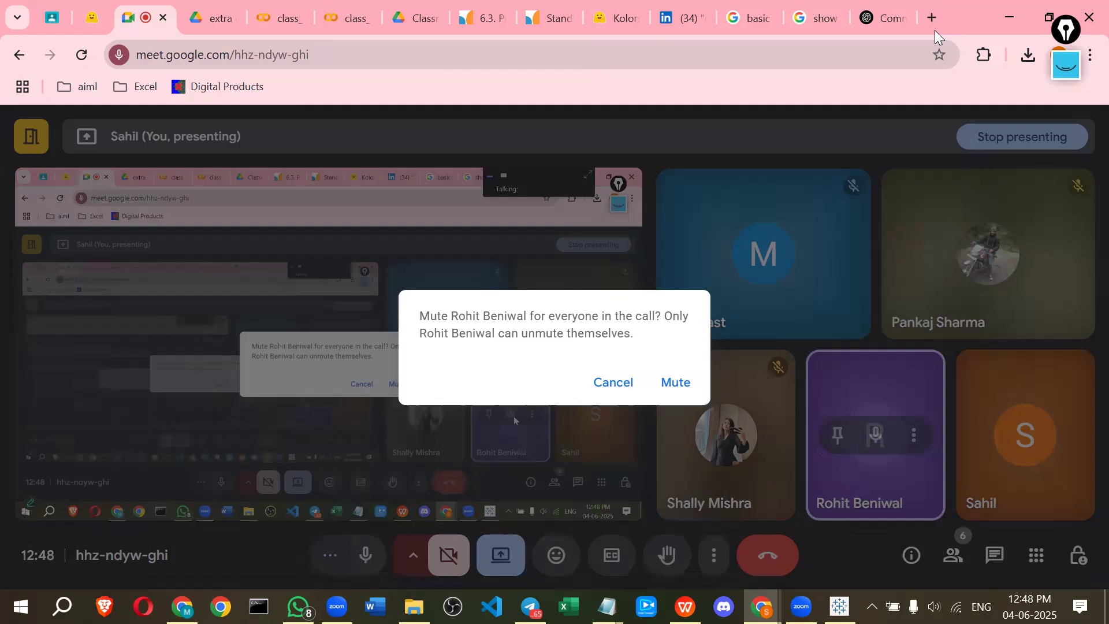
pyautogui.click(674, 384)
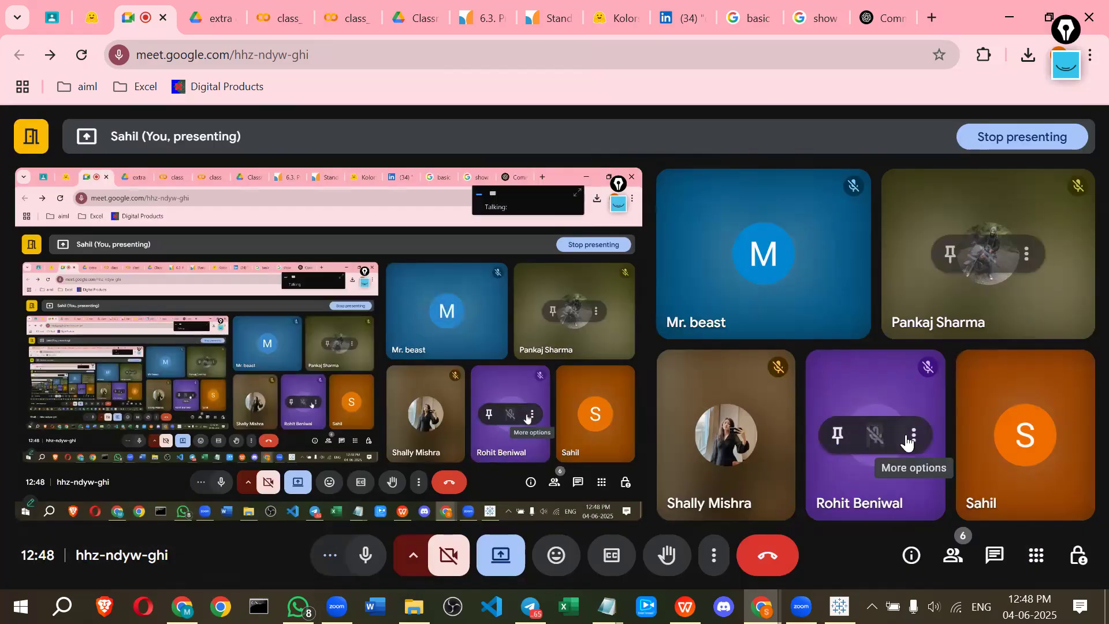
pyautogui.click(1009, 4)
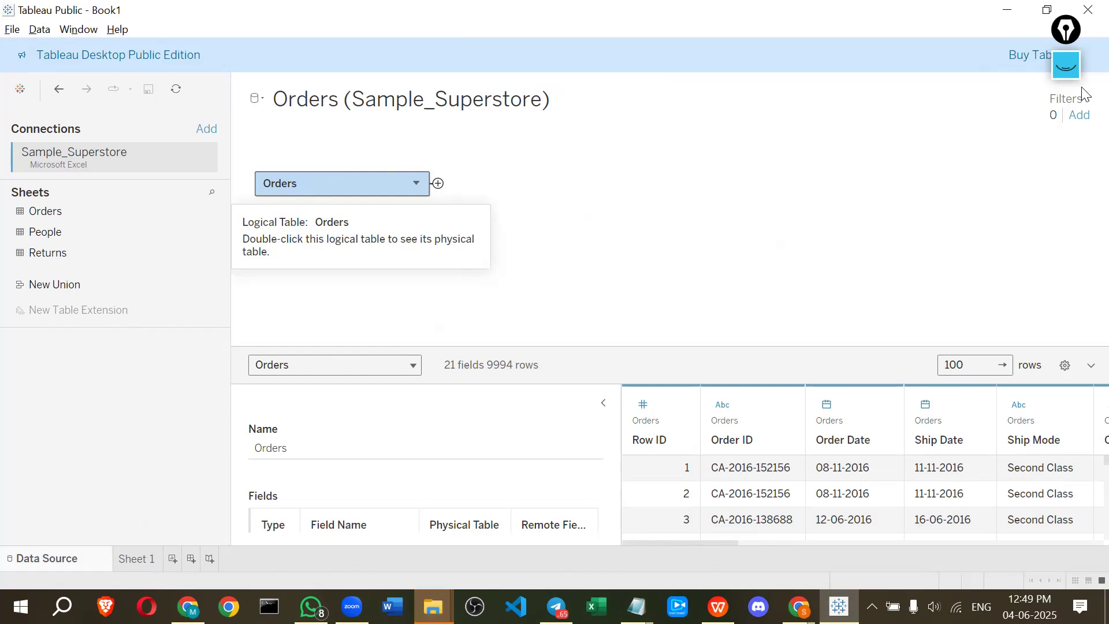
# Examine the Orders, People and Returns sheets listed under the Sample_Superstore connection
pyautogui.moveTo(16, 215)
pyautogui.mouseDown()
pyautogui.moveTo(82, 250)
pyautogui.moveTo(25, 250)
pyautogui.moveTo(15, 279)
pyautogui.mouseUp()
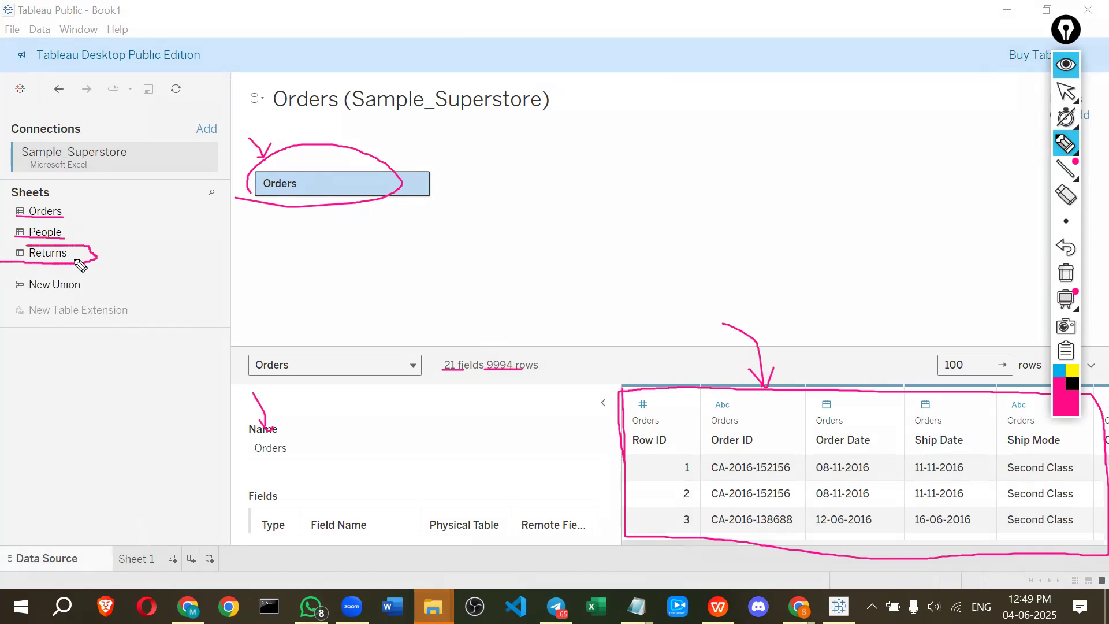
pyautogui.moveTo(75, 256); pyautogui.dragTo(100, 258)
pyautogui.moveTo(100, 255); pyautogui.dragTo(114, 255)
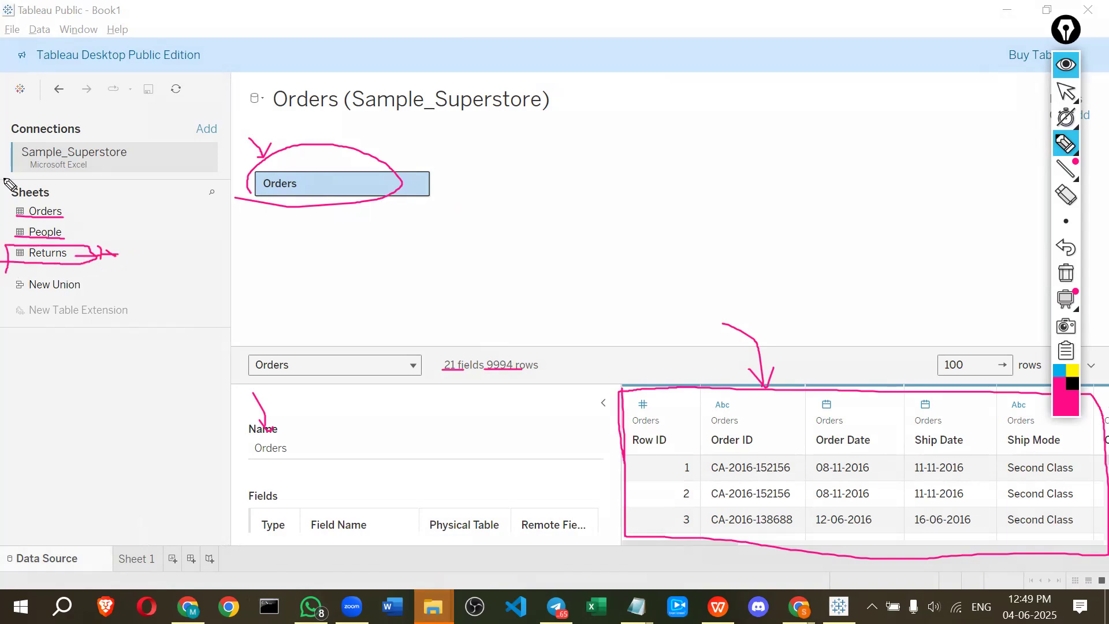
pyautogui.moveTo(76, 199); pyautogui.dragTo(107, 198)
pyautogui.moveTo(110, 176); pyautogui.dragTo(124, 187)
pyautogui.moveTo(125, 186)
pyautogui.mouseDown()
pyautogui.moveTo(137, 179)
pyautogui.moveTo(151, 193)
pyautogui.mouseUp()
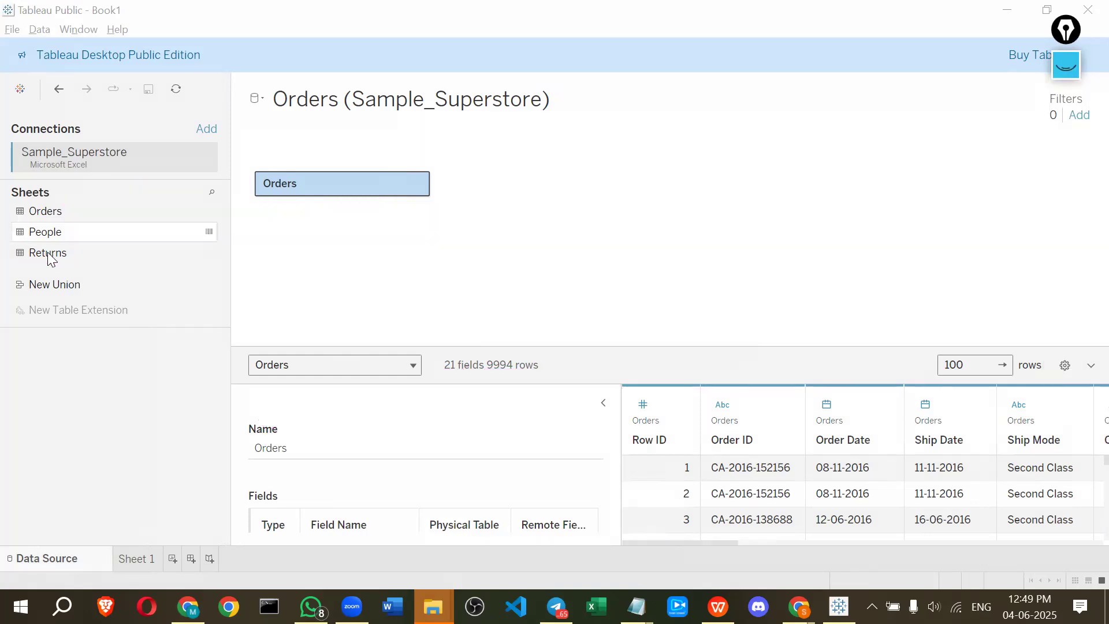
# Open the Orders logical table to view the physical tables it is made of
pyautogui.doubleClick(306, 183)
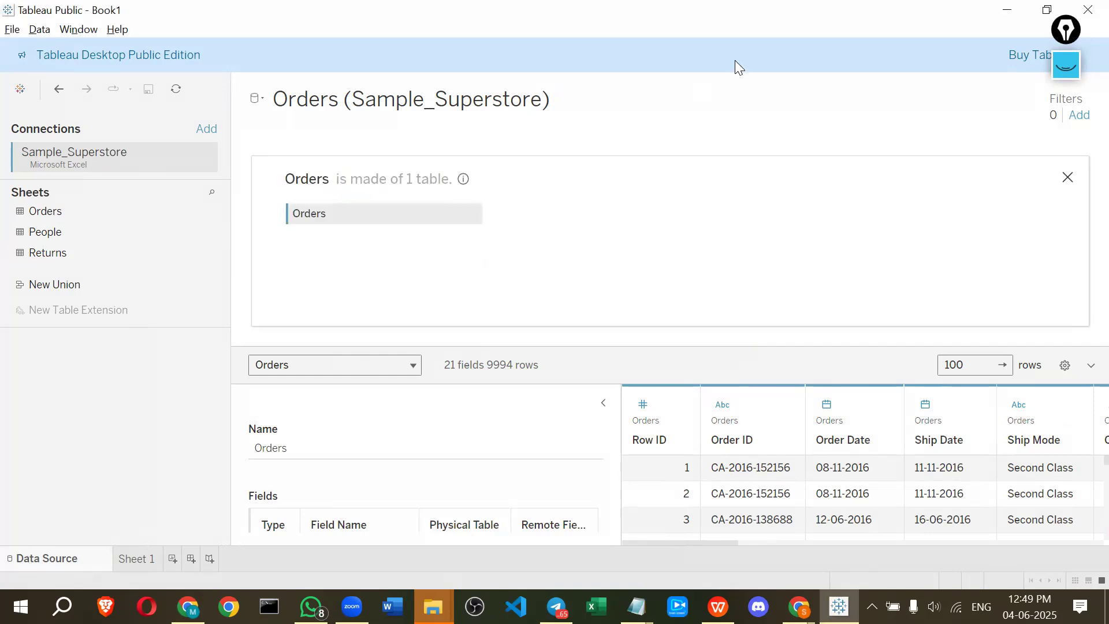
pyautogui.click(1065, 64)
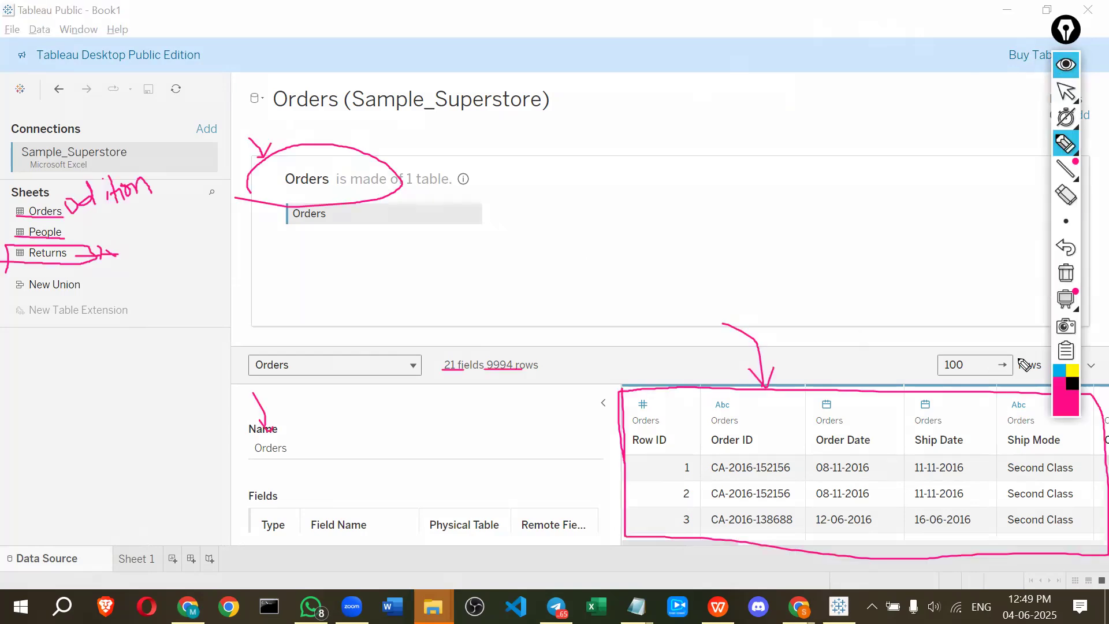
pyautogui.click(1066, 274)
pyautogui.moveTo(249, 153)
pyautogui.mouseDown()
pyautogui.moveTo(238, 314)
pyautogui.moveTo(869, 315)
pyautogui.moveTo(849, 186)
pyautogui.moveTo(227, 140)
pyautogui.mouseUp()
pyautogui.moveTo(286, 189)
pyautogui.mouseDown()
pyautogui.moveTo(454, 188)
pyautogui.moveTo(442, 170)
pyautogui.moveTo(287, 173)
pyautogui.moveTo(283, 189)
pyautogui.mouseUp()
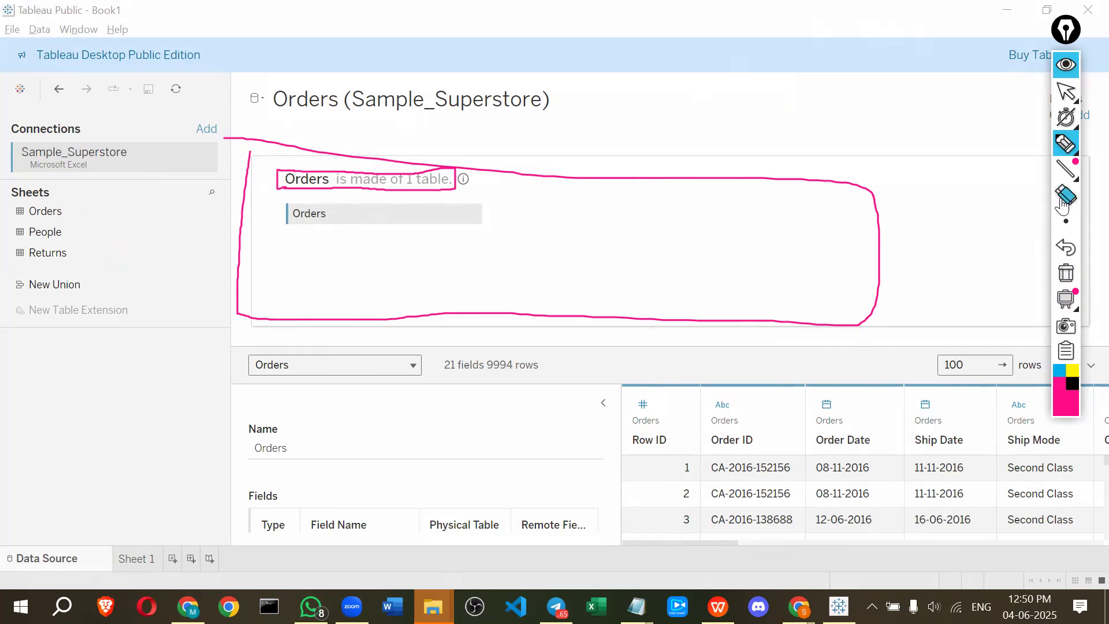
pyautogui.click(1066, 276)
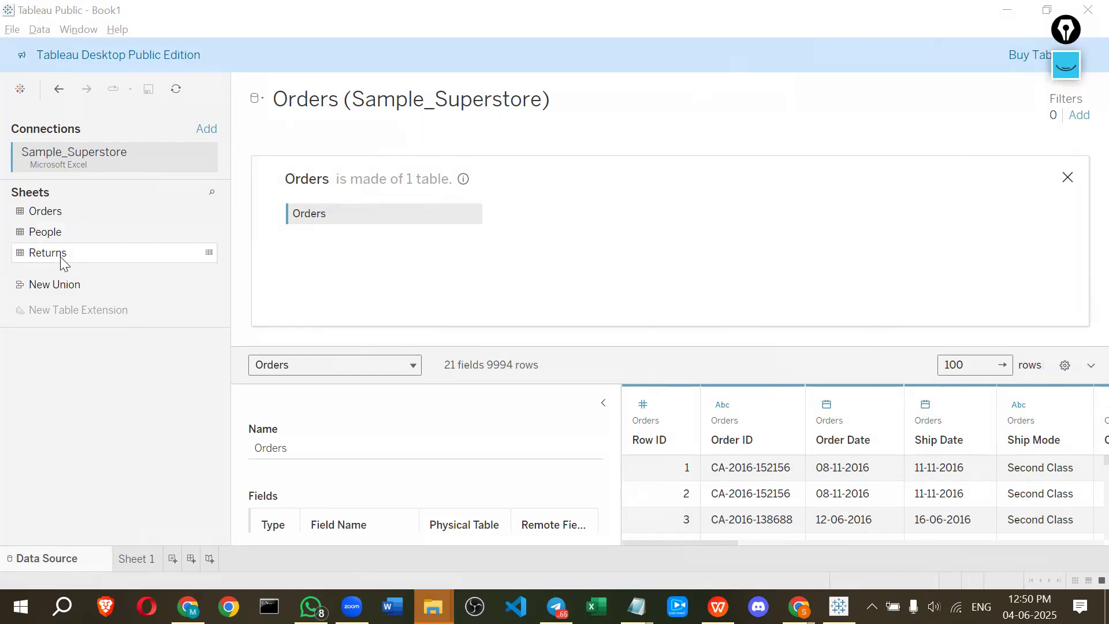
# Join the Returns sheet to Orders in the physical layer and open the join settings
pyautogui.moveTo(68, 261); pyautogui.dragTo(576, 227)
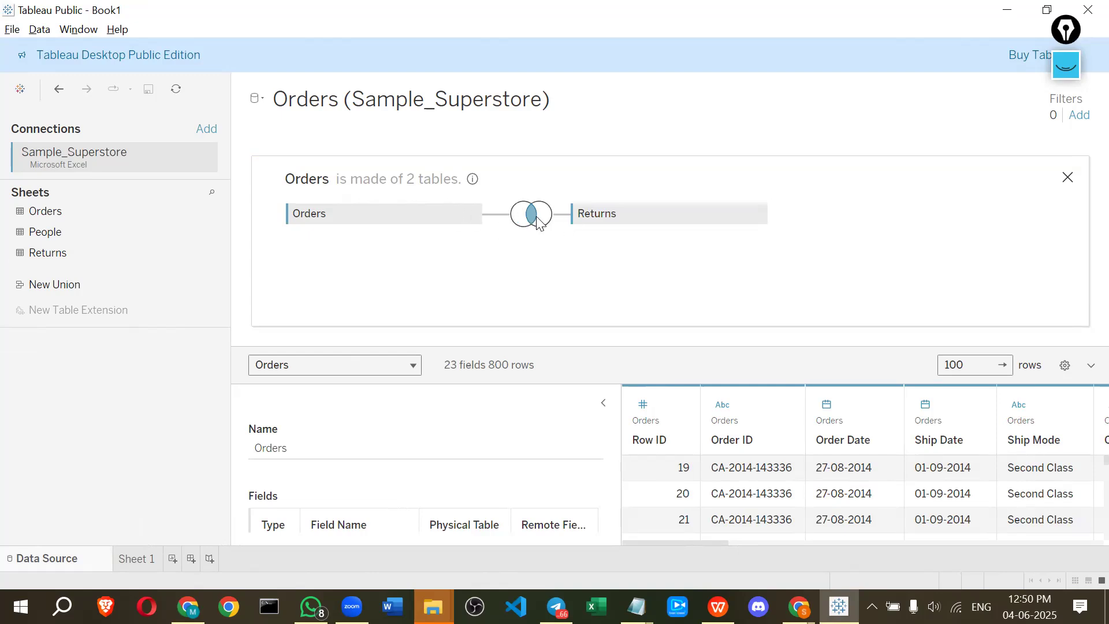
pyautogui.moveTo(538, 221)
pyautogui.click(530, 217)
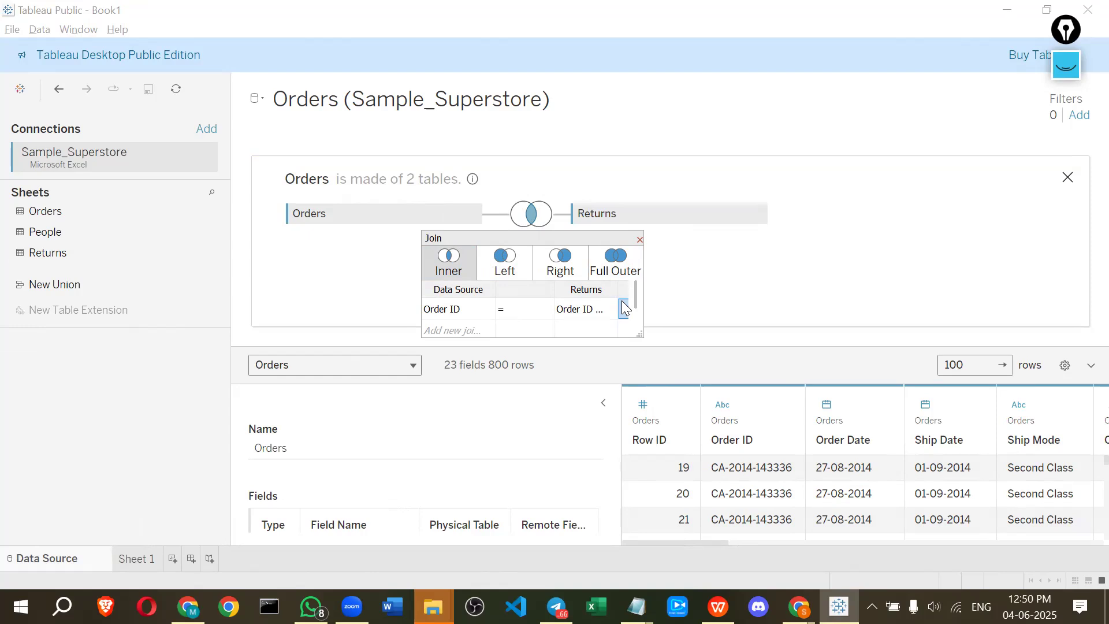
# Examine the inner join condition matching Order ID between Orders and Returns
pyautogui.click(1076, 63)
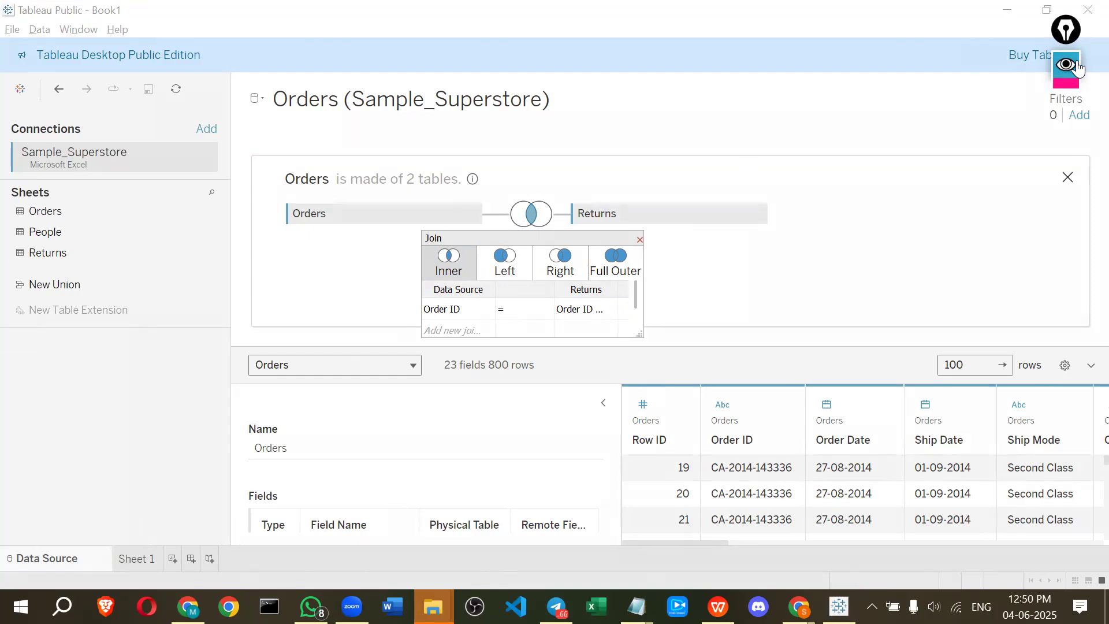
pyautogui.moveTo(432, 294); pyautogui.dragTo(482, 294)
pyautogui.moveTo(556, 294); pyautogui.dragTo(593, 294)
pyautogui.moveTo(292, 188); pyautogui.dragTo(328, 188)
pyautogui.moveTo(443, 316)
pyautogui.mouseDown()
pyautogui.moveTo(425, 317)
pyautogui.moveTo(488, 302)
pyautogui.moveTo(442, 299)
pyautogui.moveTo(422, 305)
pyautogui.moveTo(425, 318)
pyautogui.mouseUp()
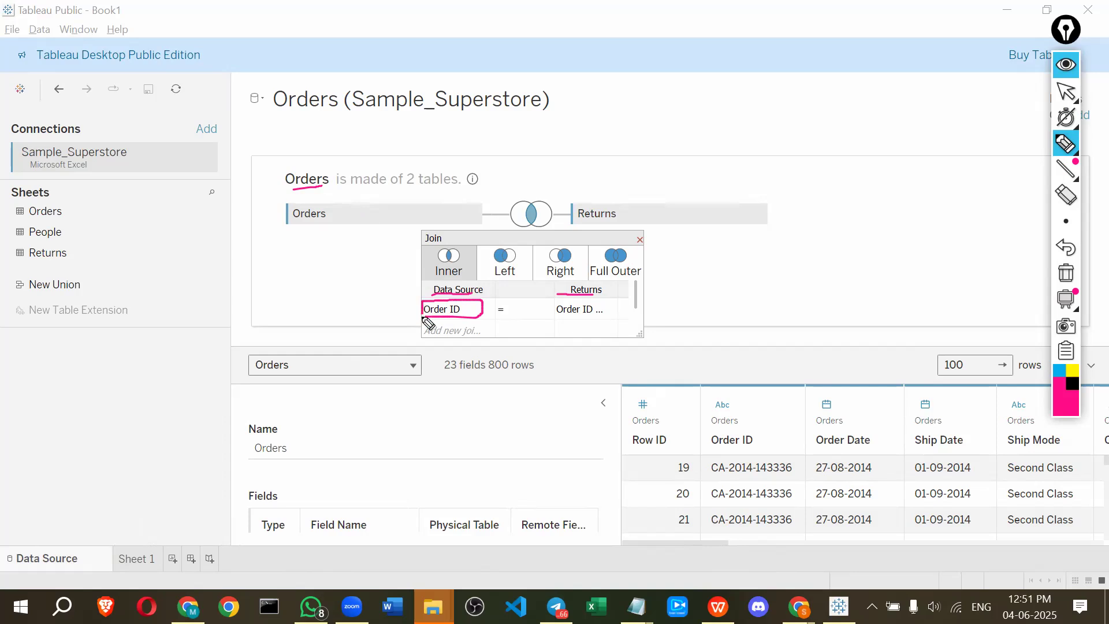
pyautogui.moveTo(493, 307)
pyautogui.mouseDown()
pyautogui.moveTo(596, 315)
pyautogui.moveTo(588, 299)
pyautogui.moveTo(550, 302)
pyautogui.mouseUp()
pyautogui.moveTo(705, 258)
pyautogui.mouseDown()
pyautogui.moveTo(744, 237)
pyautogui.moveTo(740, 258)
pyautogui.mouseUp()
pyautogui.moveTo(769, 215)
pyautogui.mouseDown()
pyautogui.moveTo(768, 233)
pyautogui.moveTo(783, 211)
pyautogui.moveTo(797, 230)
pyautogui.moveTo(802, 202)
pyautogui.moveTo(825, 205)
pyautogui.mouseUp()
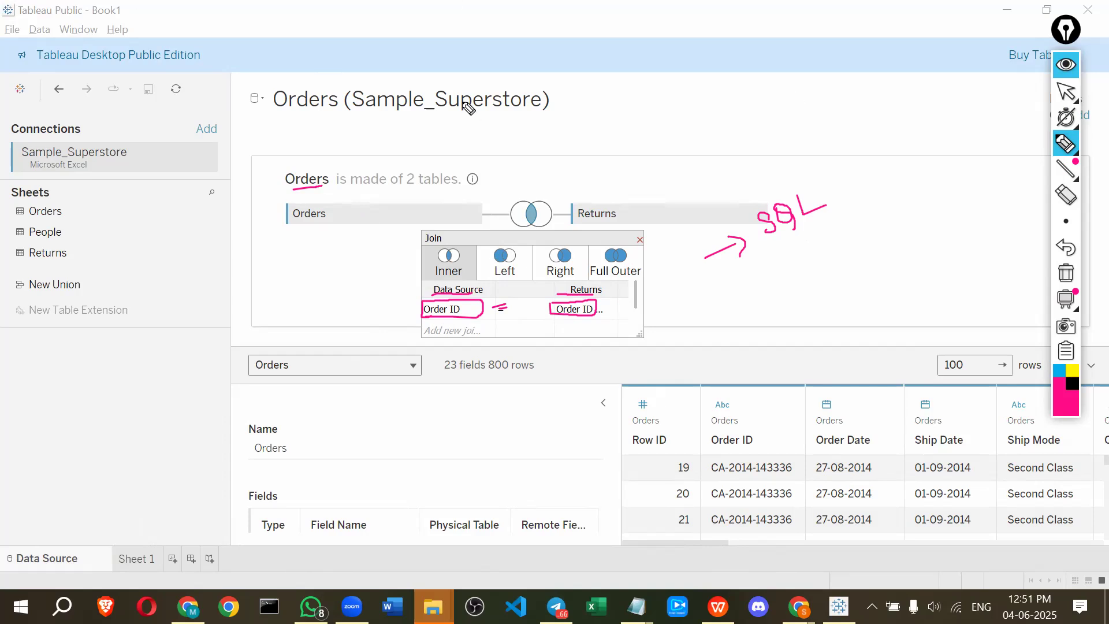
pyautogui.moveTo(841, 126)
pyautogui.mouseDown()
pyautogui.moveTo(824, 144)
pyautogui.moveTo(903, 104)
pyautogui.moveTo(906, 126)
pyautogui.moveTo(915, 116)
pyautogui.moveTo(942, 121)
pyautogui.mouseUp()
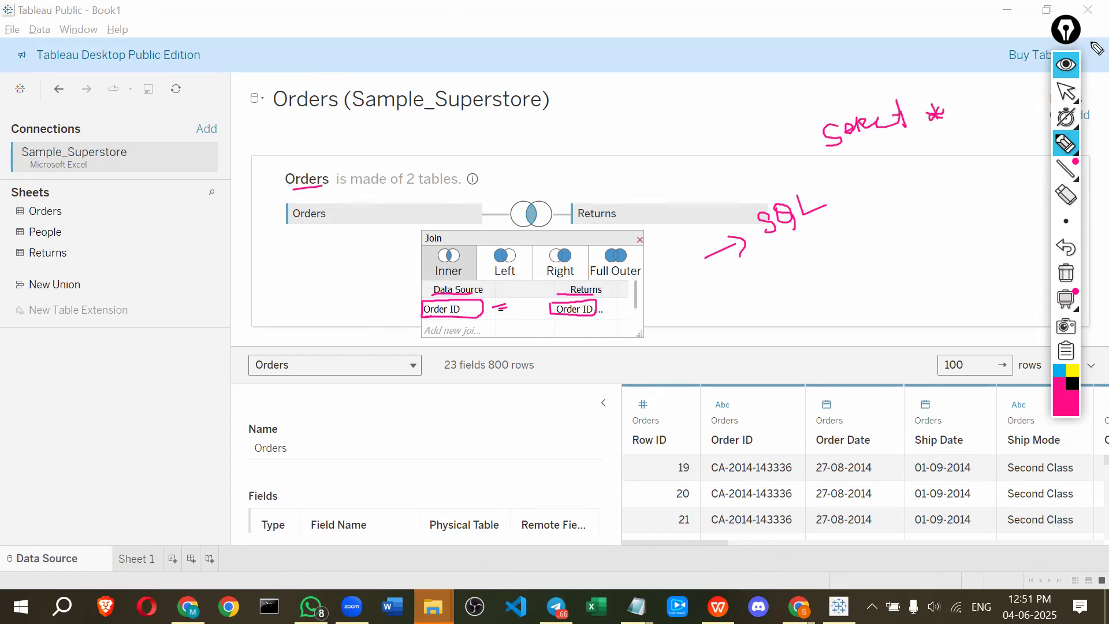
pyautogui.moveTo(993, 84)
pyautogui.mouseDown()
pyautogui.moveTo(1005, 100)
pyautogui.moveTo(1025, 91)
pyautogui.mouseUp()
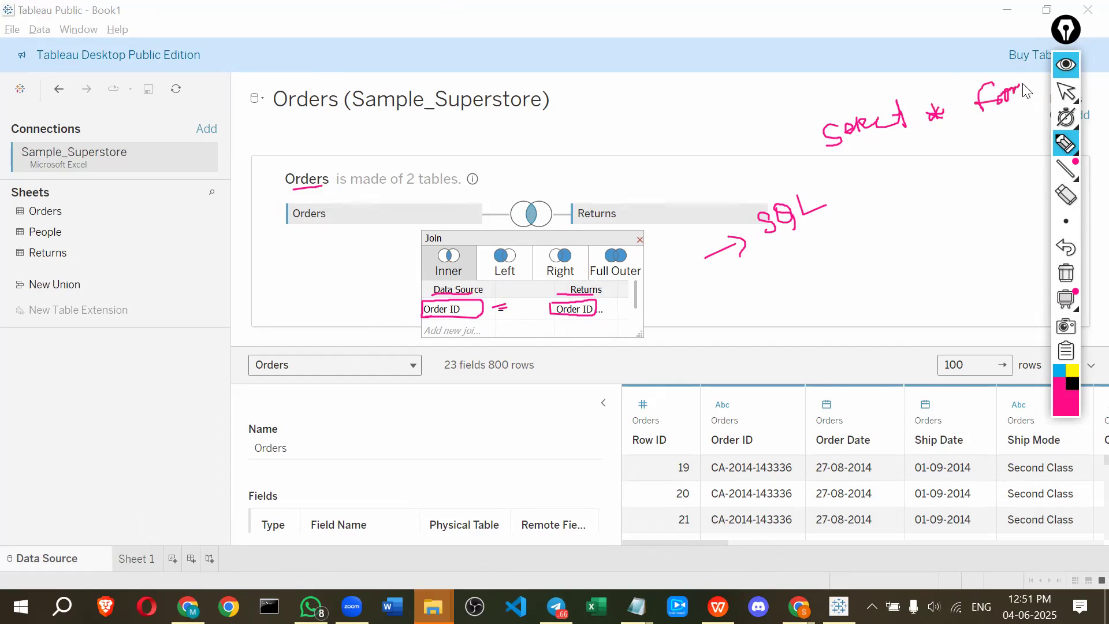
pyautogui.moveTo(854, 164)
pyautogui.mouseDown()
pyautogui.moveTo(866, 179)
pyautogui.moveTo(857, 168)
pyautogui.mouseUp()
pyautogui.moveTo(860, 203)
pyautogui.mouseDown()
pyautogui.moveTo(881, 201)
pyautogui.moveTo(873, 223)
pyautogui.moveTo(886, 202)
pyautogui.moveTo(898, 213)
pyautogui.moveTo(892, 189)
pyautogui.moveTo(902, 207)
pyautogui.moveTo(913, 196)
pyautogui.moveTo(895, 241)
pyautogui.moveTo(912, 232)
pyautogui.moveTo(913, 258)
pyautogui.mouseUp()
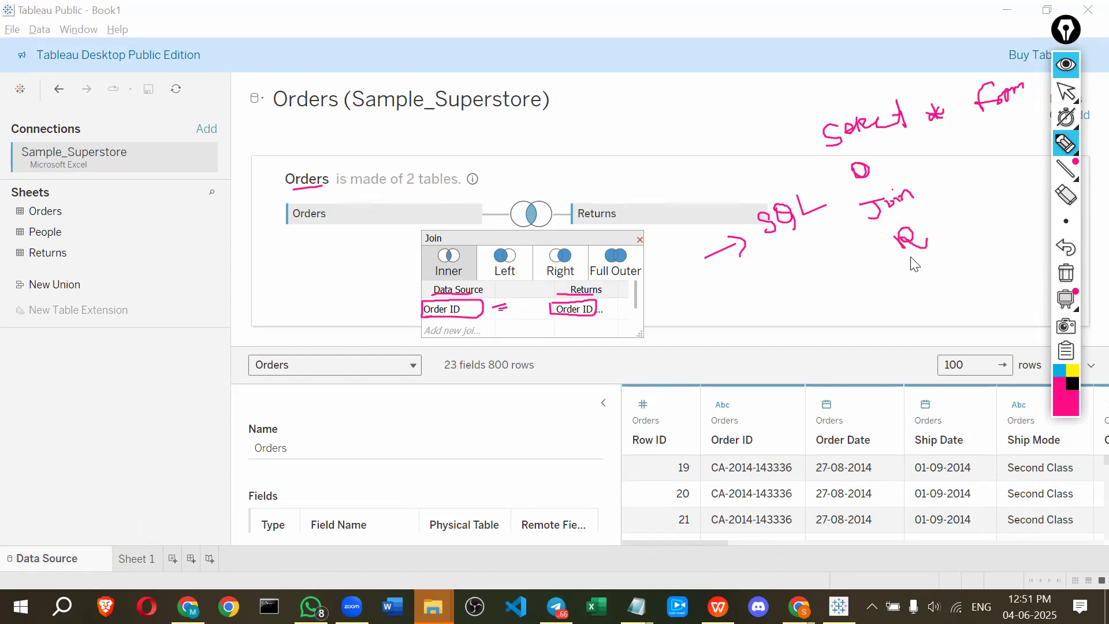
pyautogui.moveTo(899, 301)
pyautogui.mouseDown()
pyautogui.moveTo(903, 318)
pyautogui.moveTo(901, 300)
pyautogui.moveTo(930, 280)
pyautogui.moveTo(954, 286)
pyautogui.moveTo(970, 262)
pyautogui.moveTo(981, 276)
pyautogui.moveTo(985, 260)
pyautogui.moveTo(993, 254)
pyautogui.moveTo(989, 267)
pyautogui.moveTo(1014, 248)
pyautogui.mouseUp()
pyautogui.click(961, 276)
pyautogui.moveTo(1009, 237)
pyautogui.mouseDown()
pyautogui.moveTo(1016, 248)
pyautogui.moveTo(1028, 216)
pyautogui.mouseUp()
pyautogui.click(1022, 240)
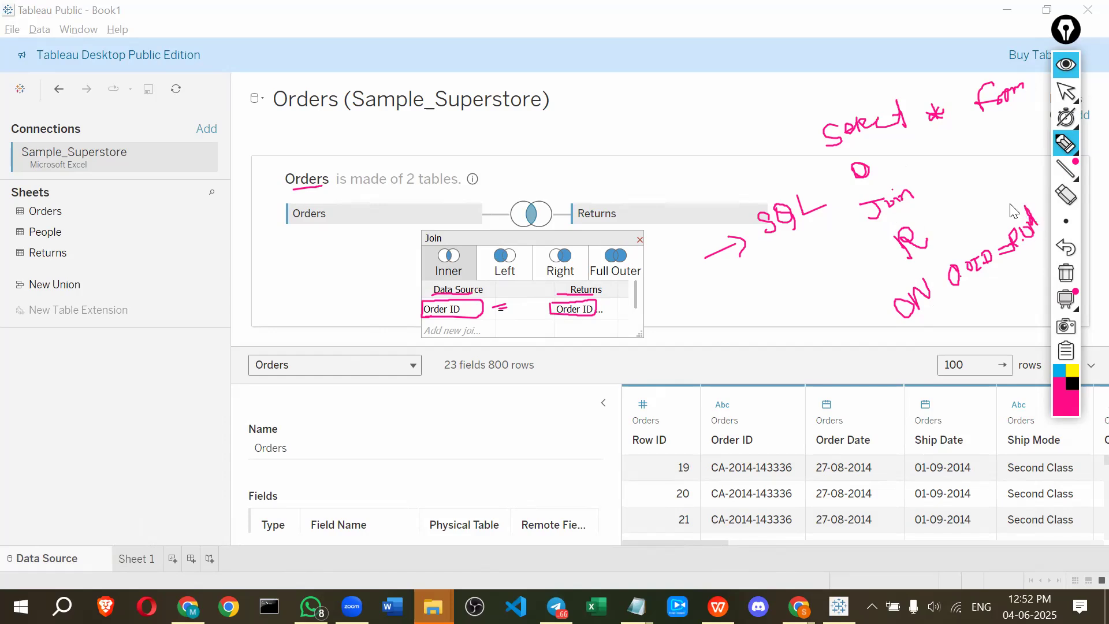
pyautogui.moveTo(809, 100)
pyautogui.mouseDown()
pyautogui.moveTo(854, 329)
pyautogui.moveTo(918, 357)
pyautogui.mouseUp()
pyautogui.moveTo(840, 331)
pyautogui.mouseDown()
pyautogui.moveTo(616, 378)
pyautogui.moveTo(606, 348)
pyautogui.mouseUp()
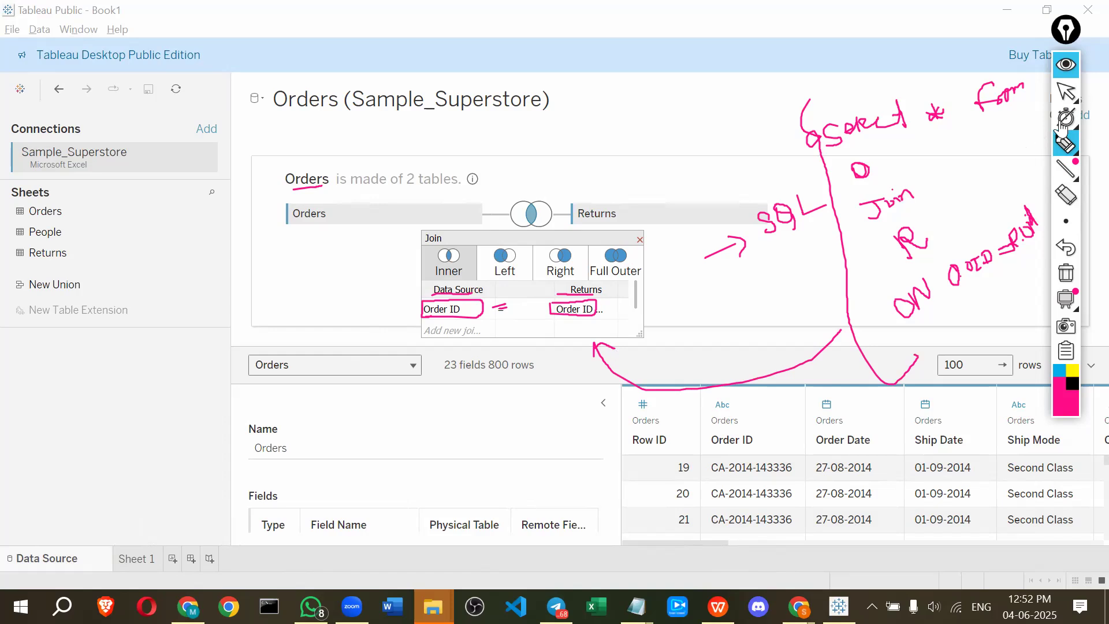
pyautogui.click(1060, 69)
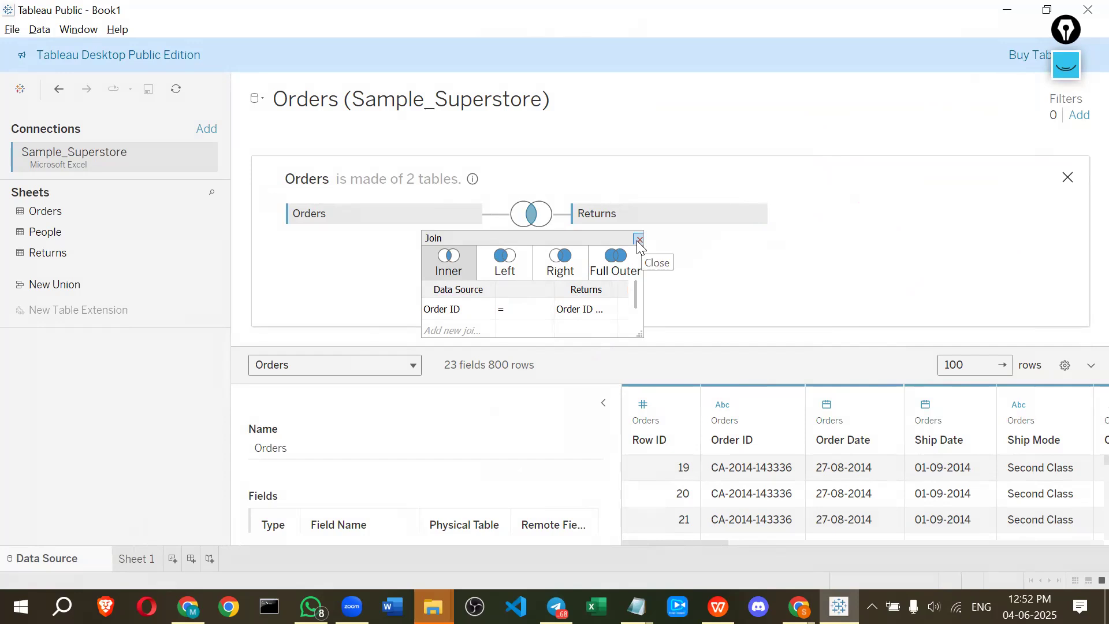
# Change the join between Orders and Returns from Inner to Left
pyautogui.click(639, 241)
pyautogui.click(530, 214)
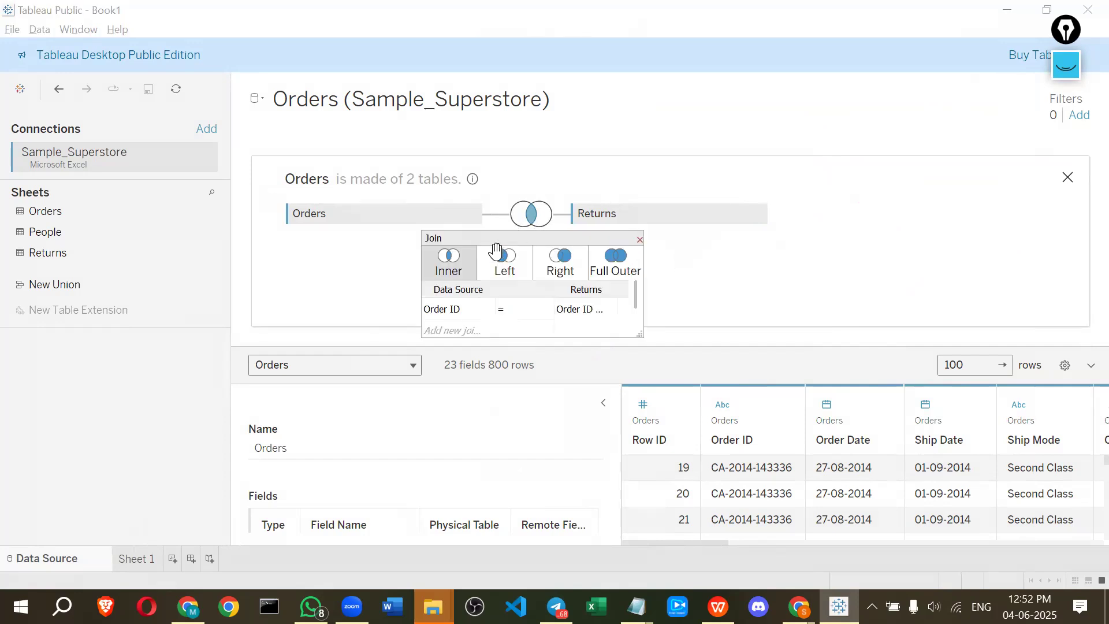
pyautogui.click(492, 262)
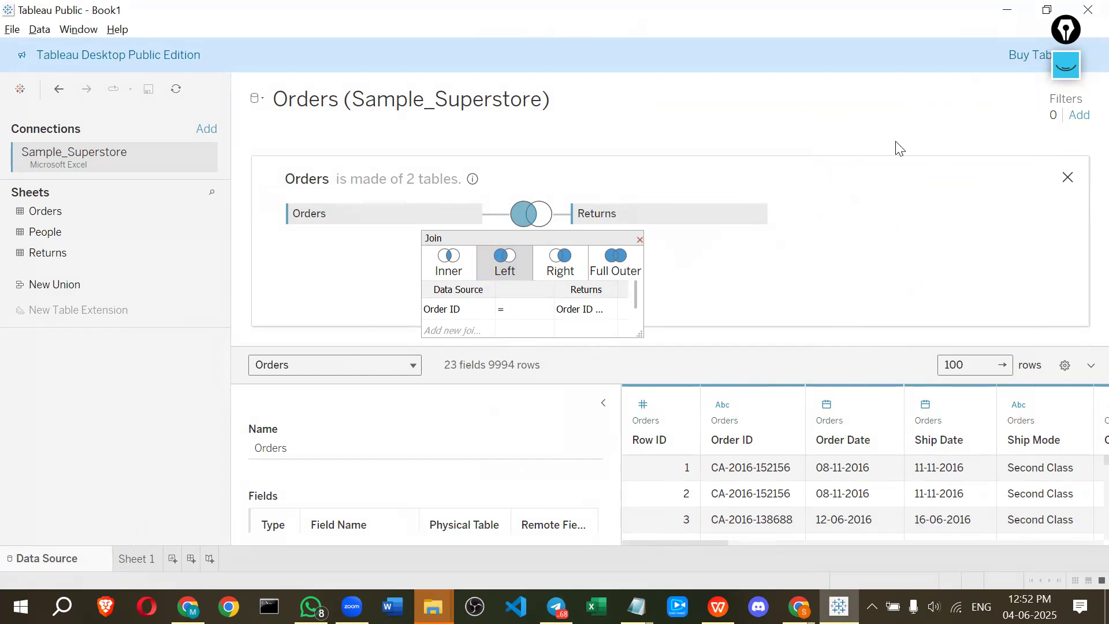
# Examine the Orders and Returns fields listed in Sheet 1's data pane, then return to the data source
pyautogui.click(132, 562)
pyautogui.scroll(-1, 34, 412)
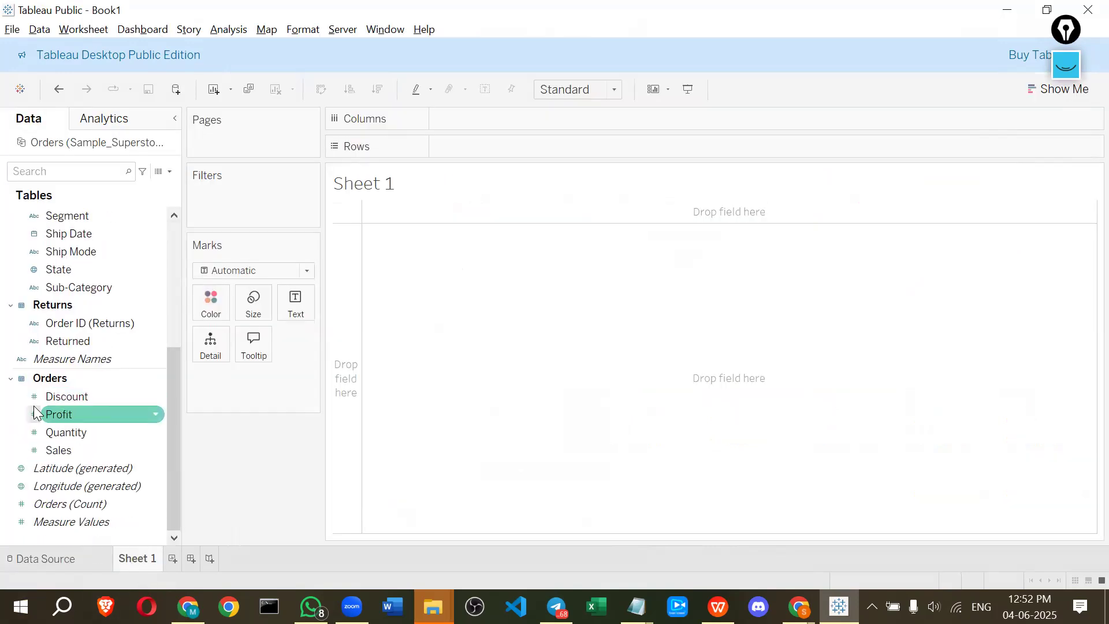
pyautogui.scroll(5, 35, 414)
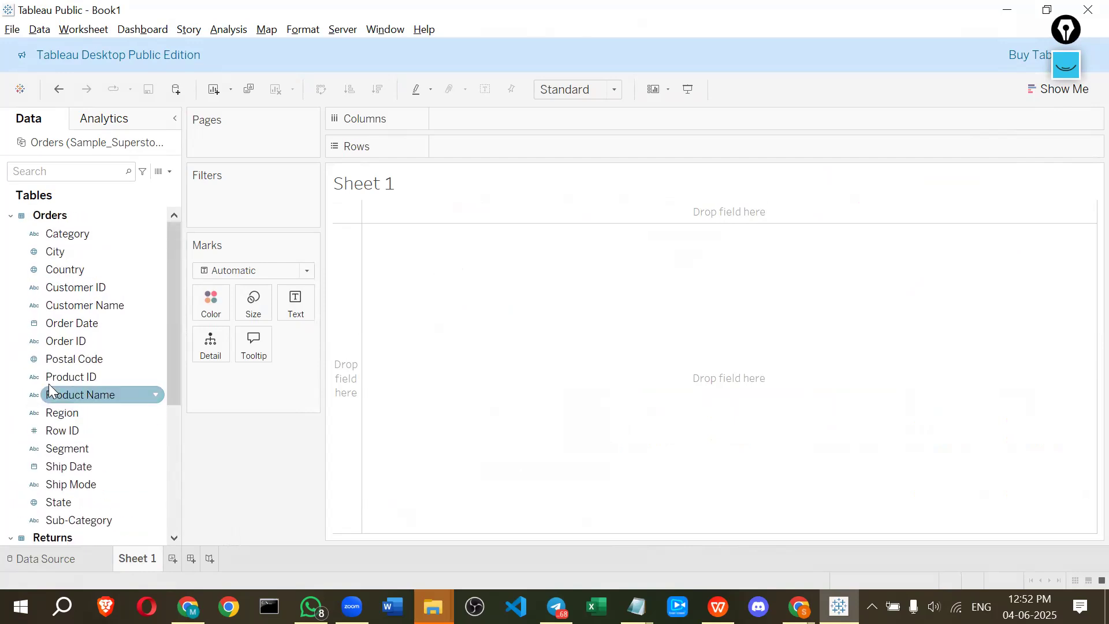
pyautogui.scroll(-4, 52, 306)
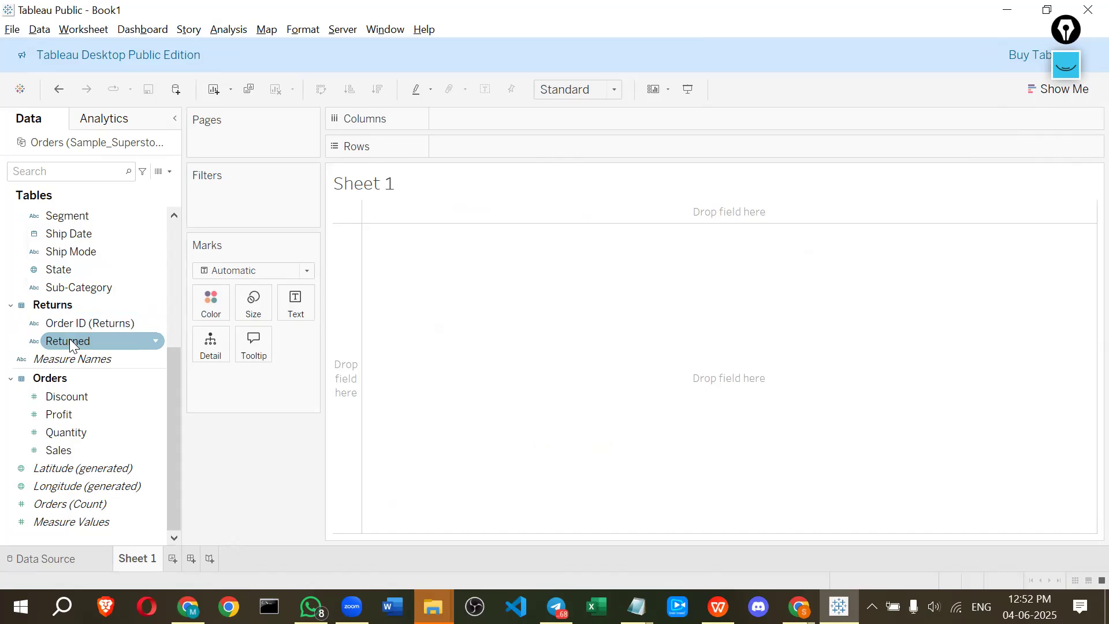
pyautogui.scroll(4, 69, 338)
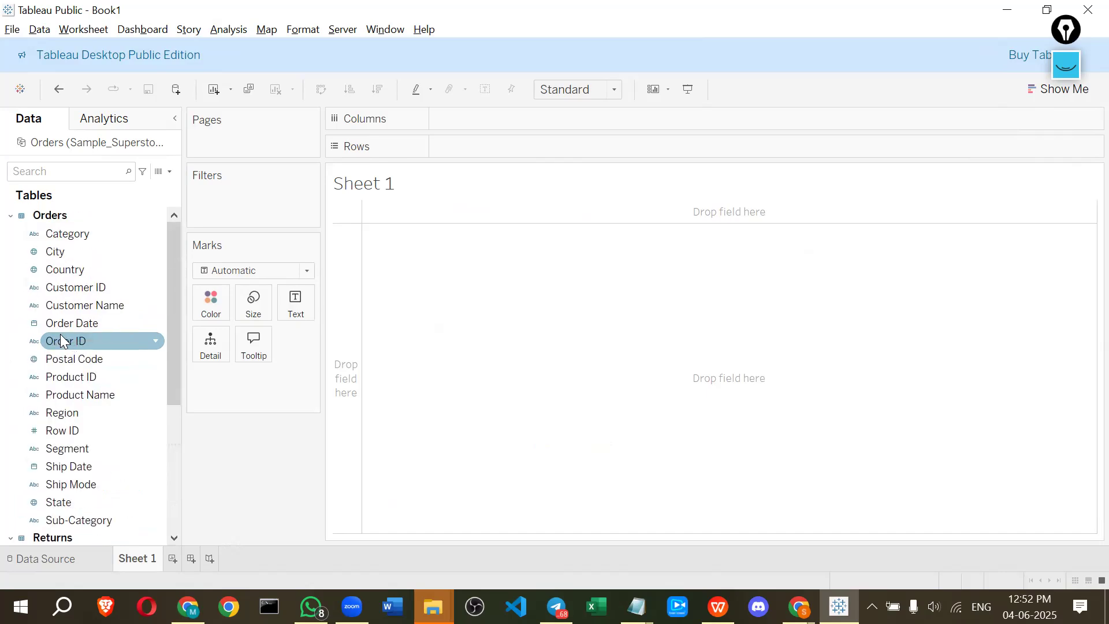
pyautogui.click(66, 559)
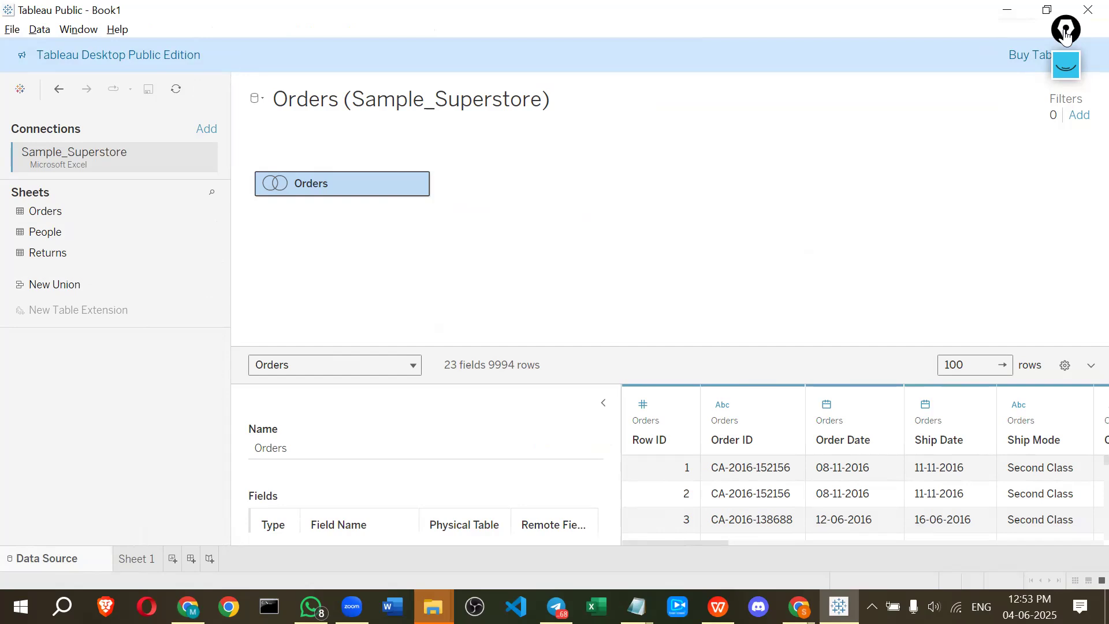
# Open the Orders logical table and join the People sheet to Orders in the physical layer
pyautogui.doubleClick(306, 182)
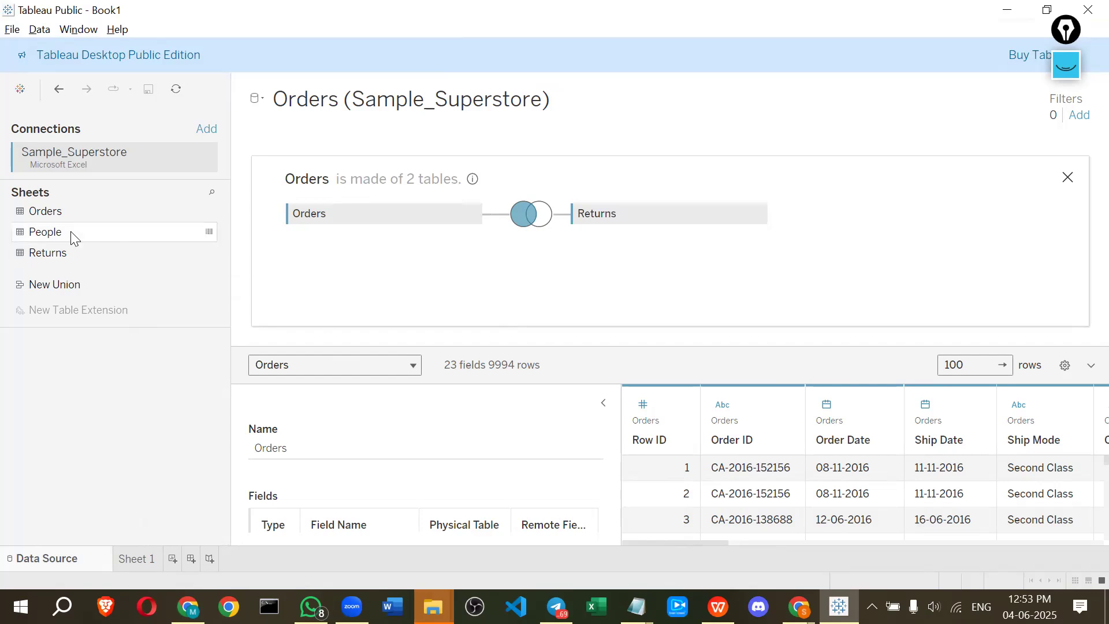
pyautogui.moveTo(74, 238); pyautogui.dragTo(644, 295)
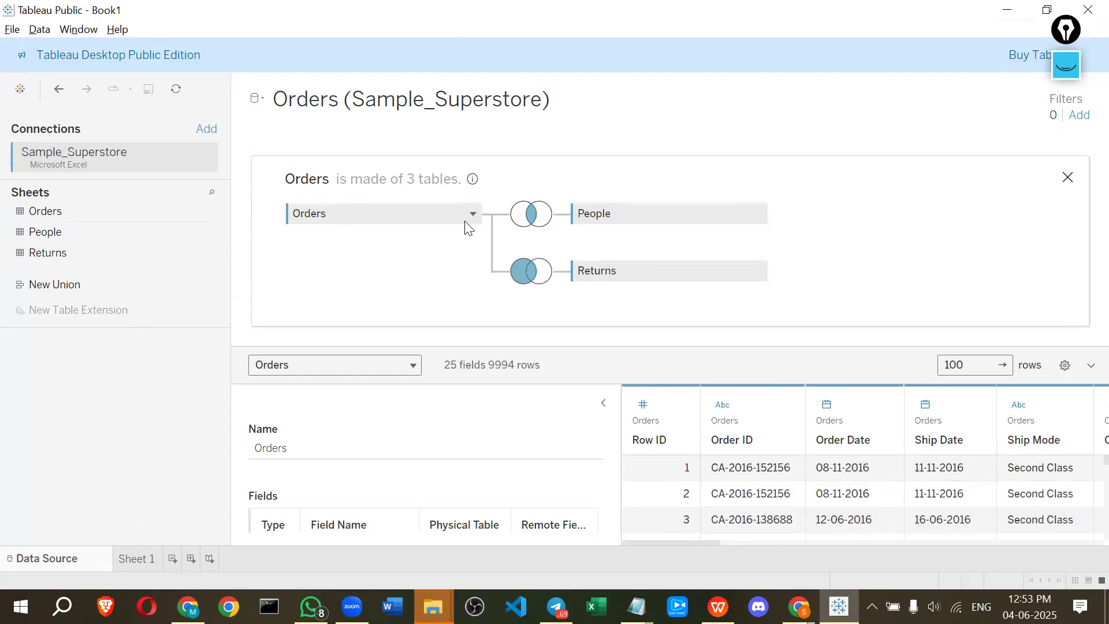
pyautogui.moveTo(526, 218)
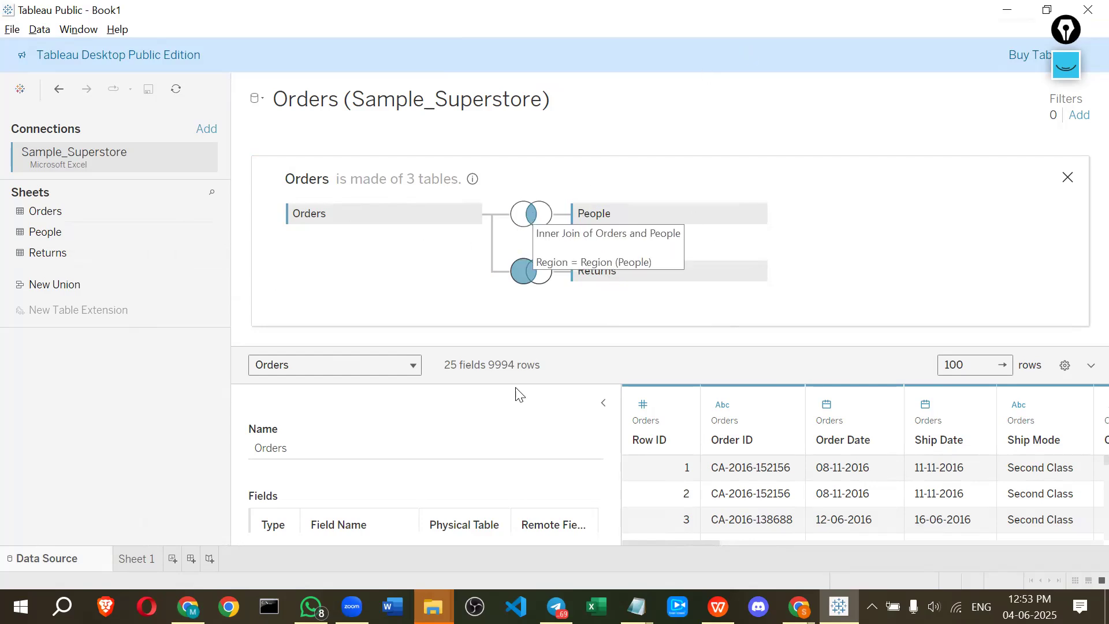
pyautogui.click(131, 558)
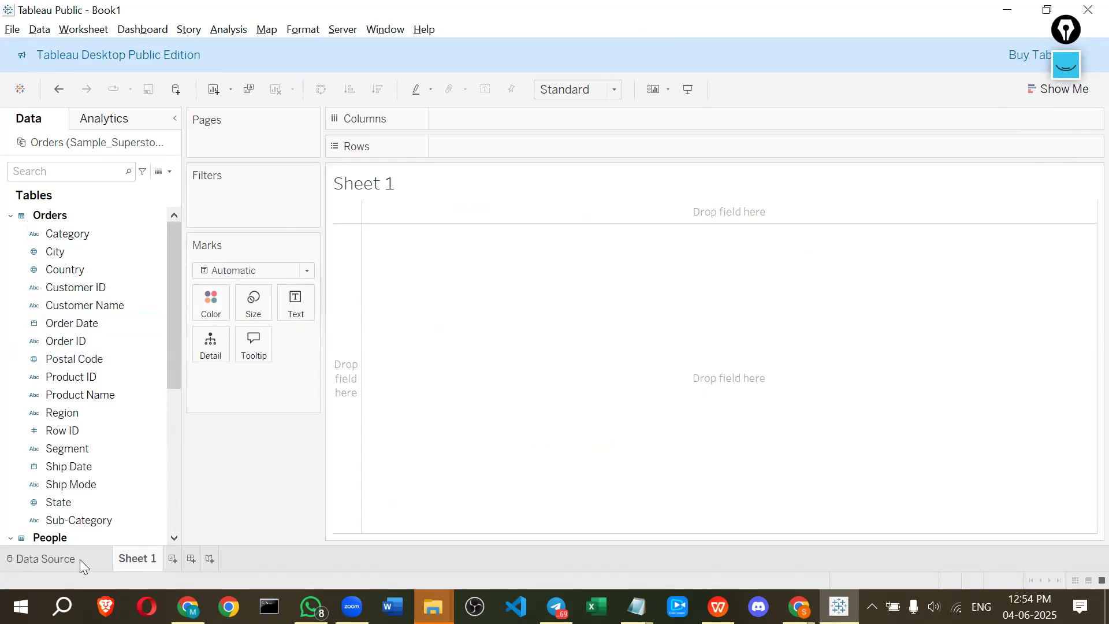
pyautogui.click(46, 559)
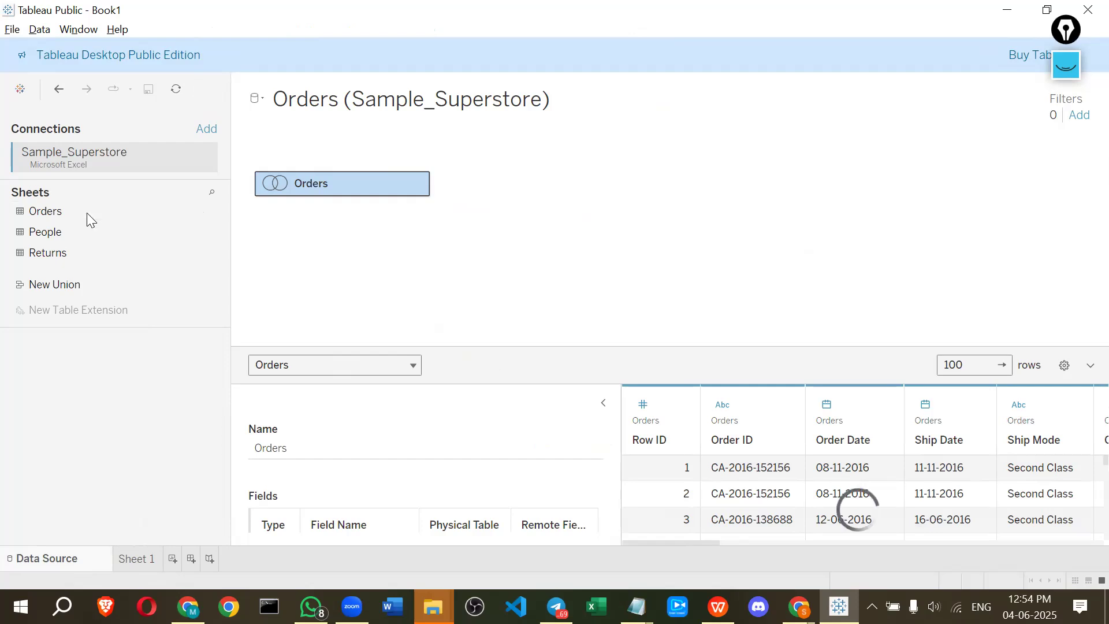
pyautogui.moveTo(67, 231); pyautogui.dragTo(559, 270)
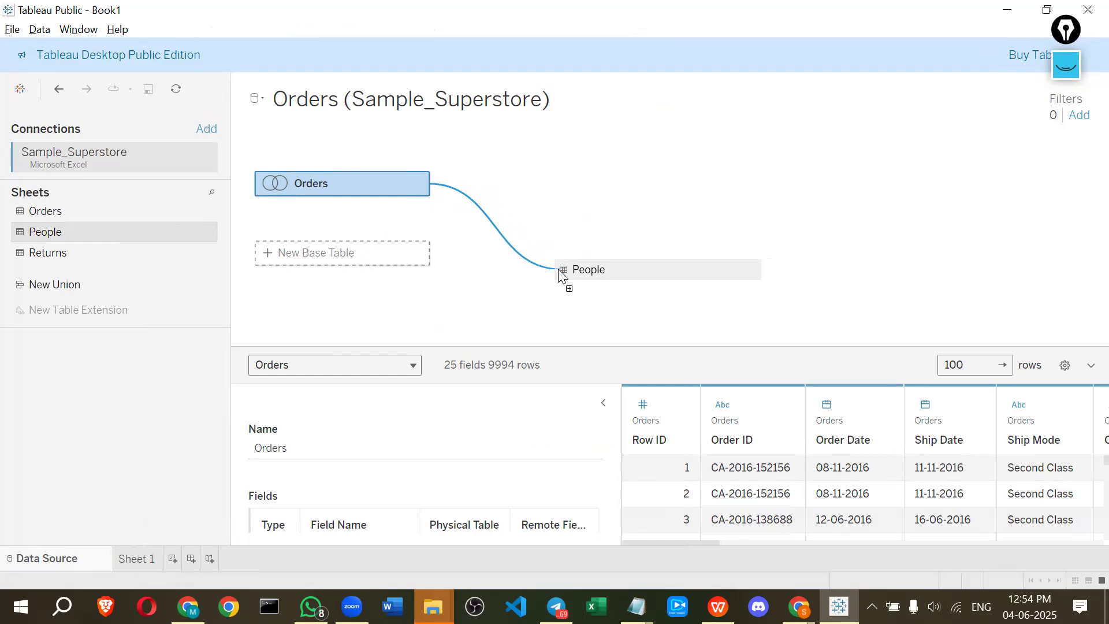
pyautogui.moveTo(558, 271); pyautogui.dragTo(7, 186)
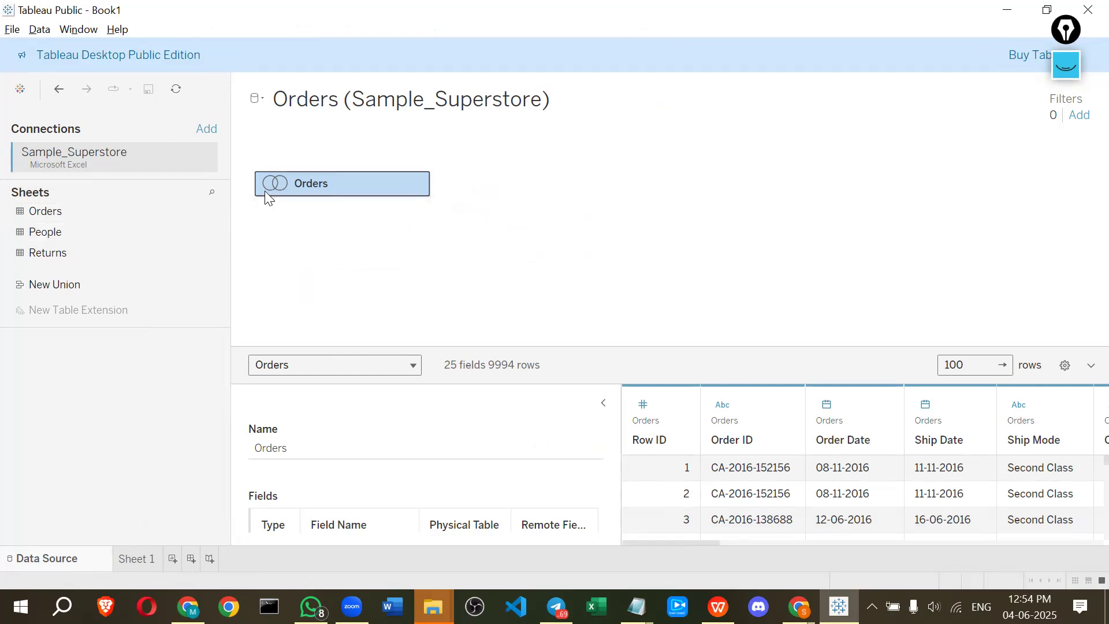
pyautogui.click(1065, 65)
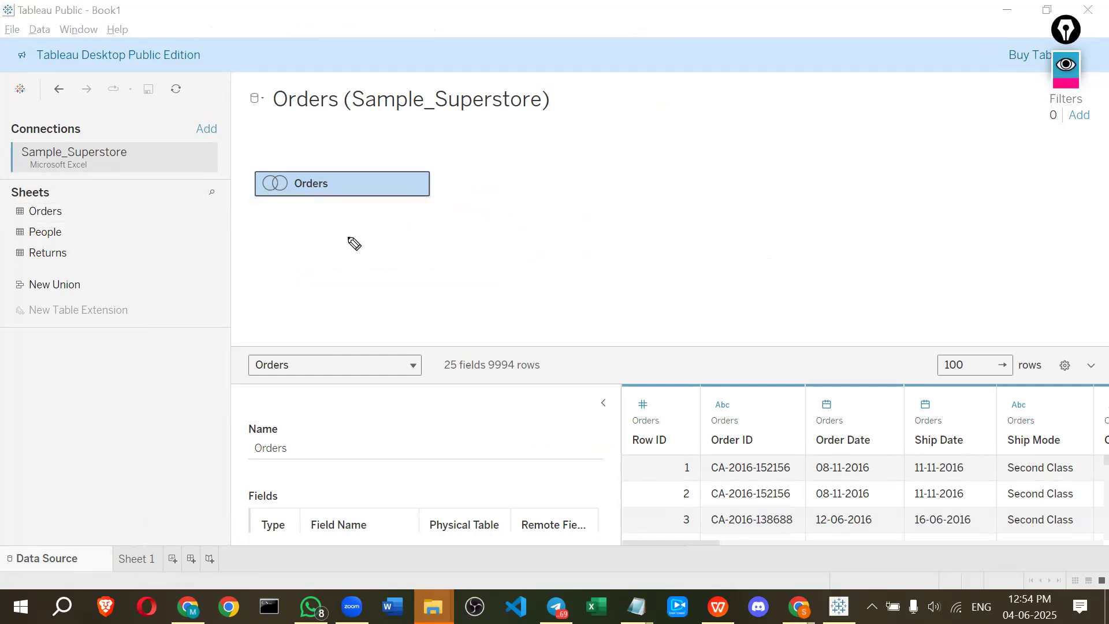
pyautogui.moveTo(247, 203)
pyautogui.mouseDown()
pyautogui.moveTo(433, 190)
pyautogui.moveTo(347, 162)
pyautogui.moveTo(260, 173)
pyautogui.moveTo(261, 203)
pyautogui.moveTo(278, 202)
pyautogui.mouseUp()
pyautogui.moveTo(352, 184); pyautogui.dragTo(367, 182)
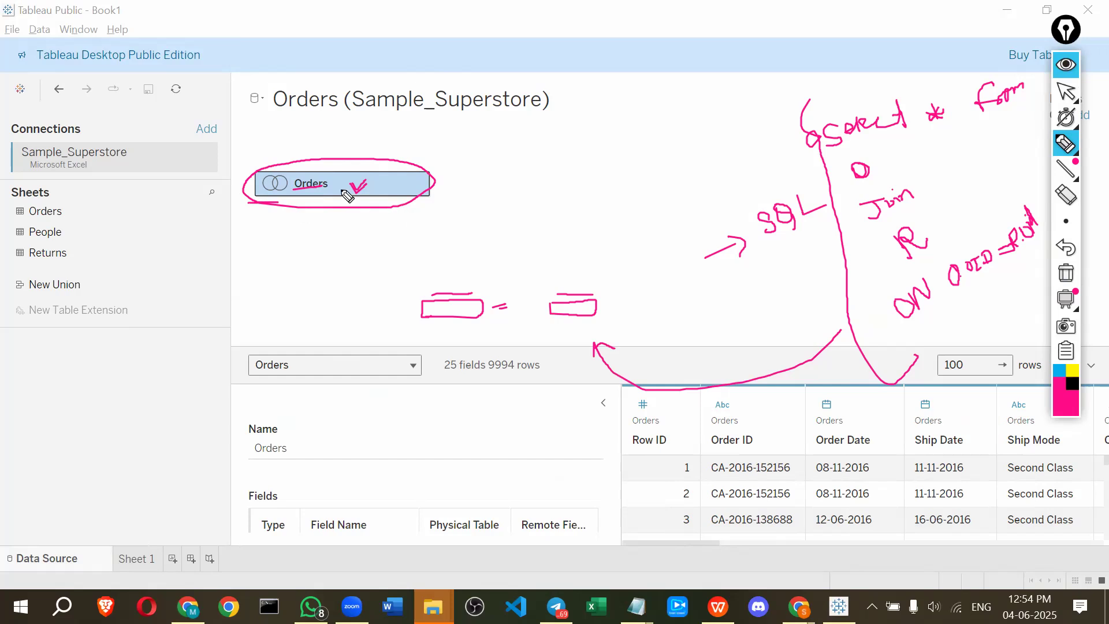
pyautogui.click(1066, 91)
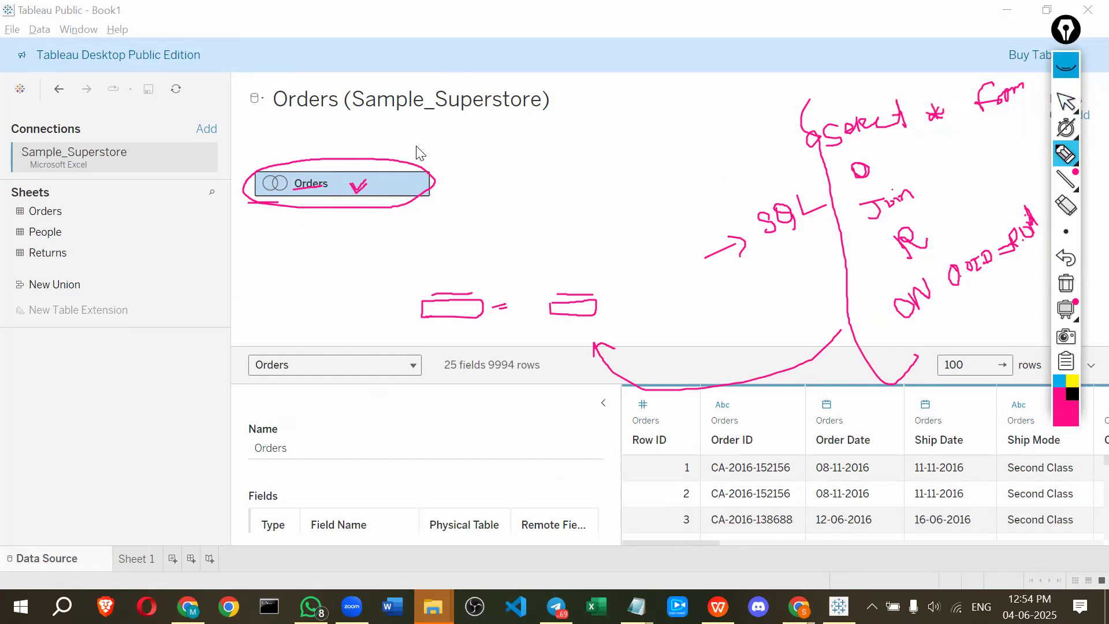
# Open the Orders logical table, change the Orders–People join to Left, and close the physical layer view
pyautogui.doubleClick(335, 179)
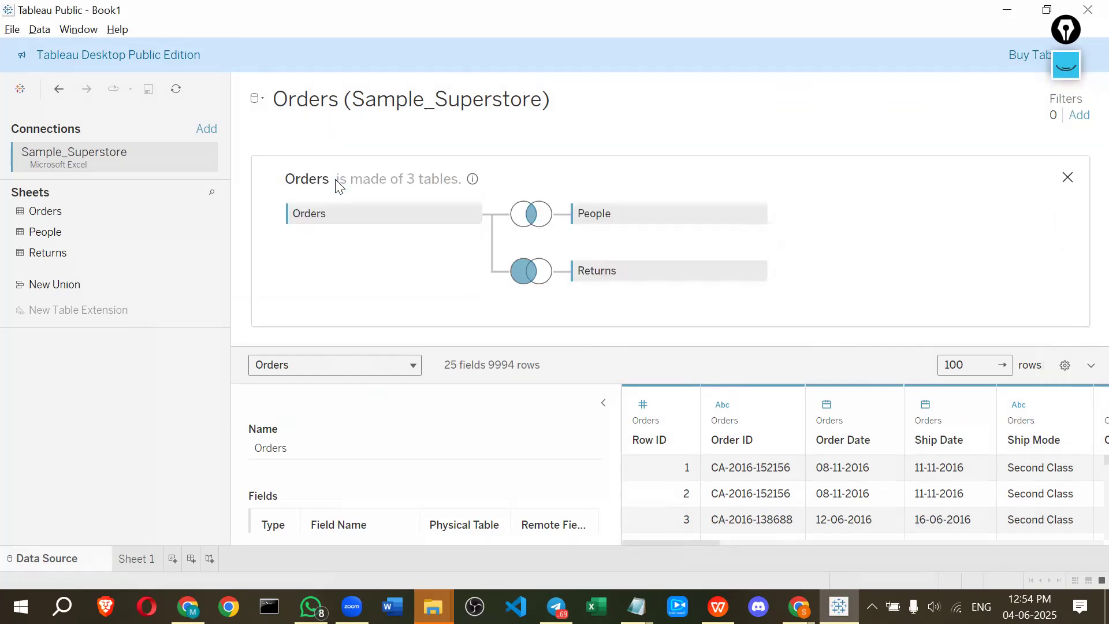
pyautogui.moveTo(36, 233); pyautogui.dragTo(10, 248)
pyautogui.click(526, 225)
pyautogui.click(502, 263)
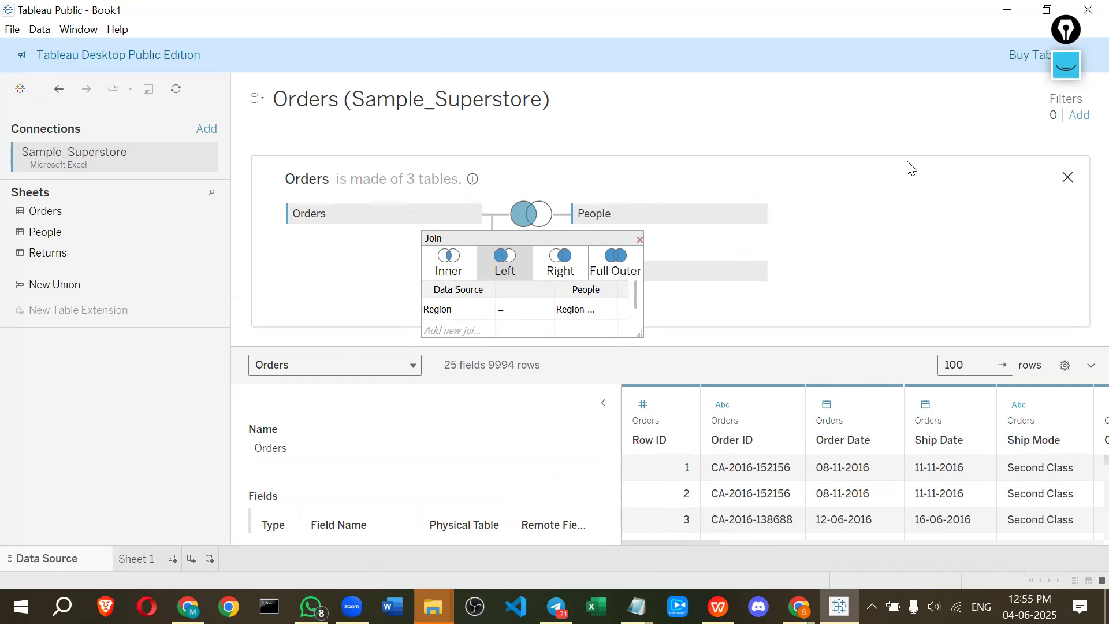
pyautogui.click(1063, 184)
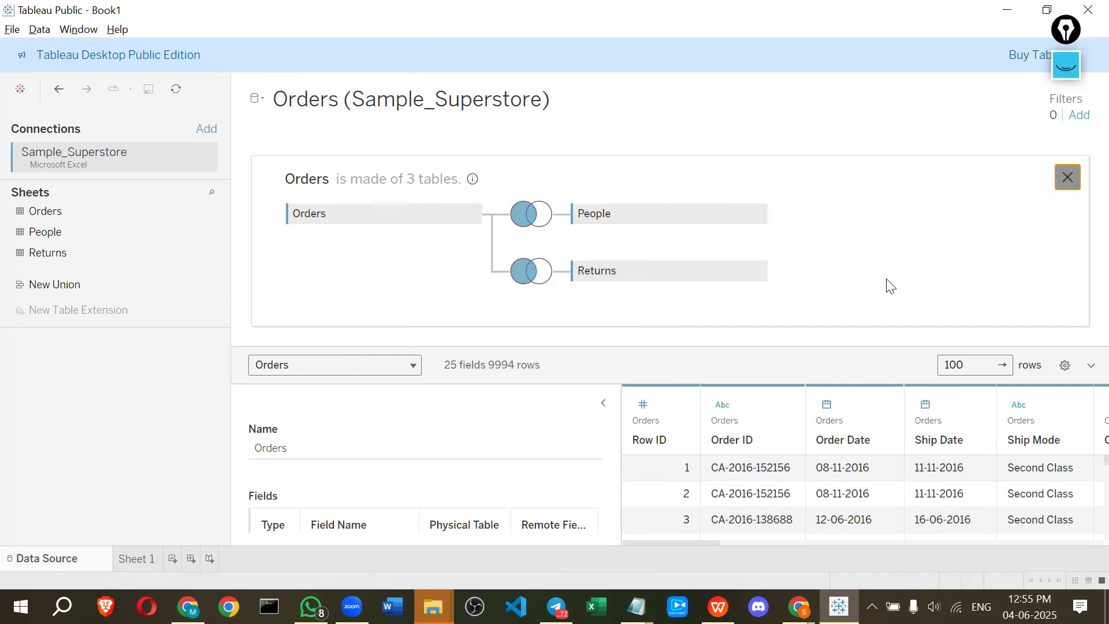
# Examine the Orders, People and Returns field groups in Sheet 1's data pane by collapsing and expanding them
pyautogui.click(132, 559)
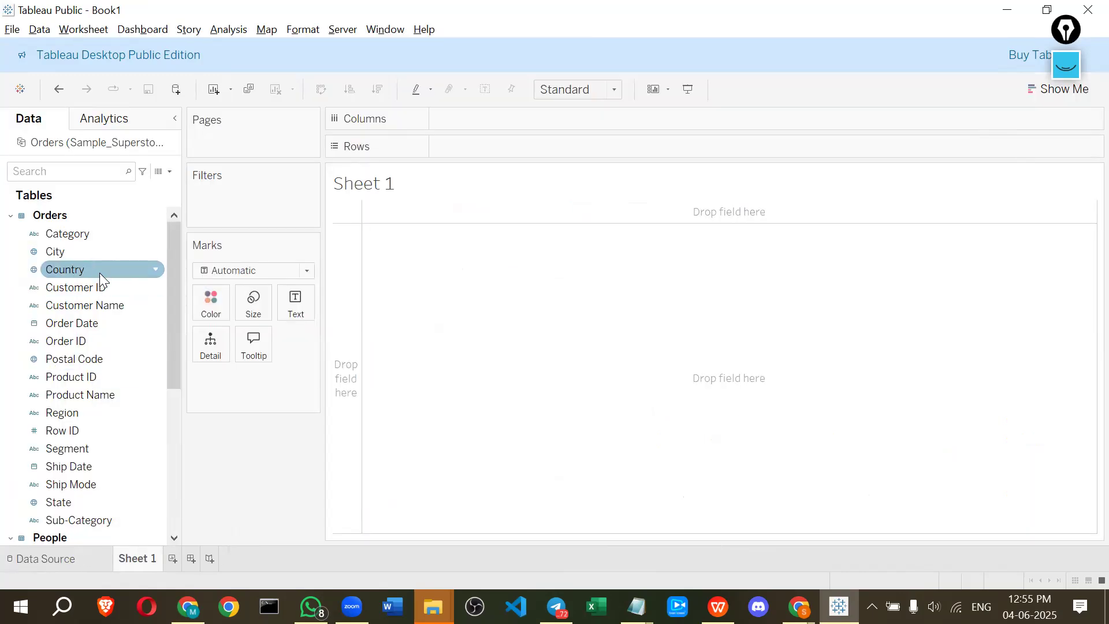
pyautogui.scroll(-3, 98, 272)
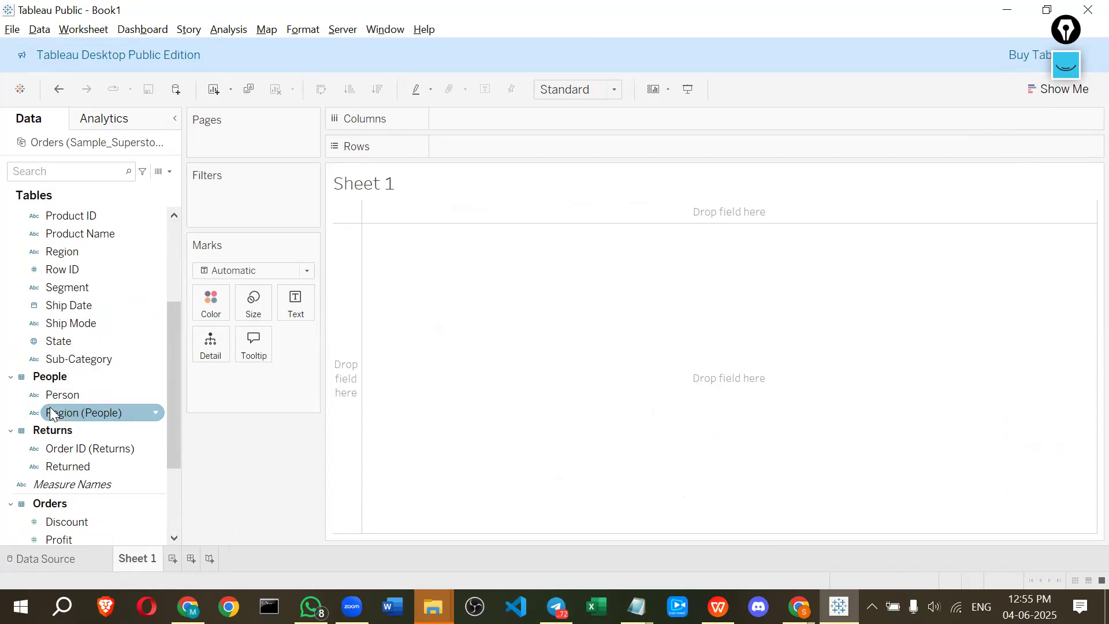
pyautogui.scroll(3, 53, 453)
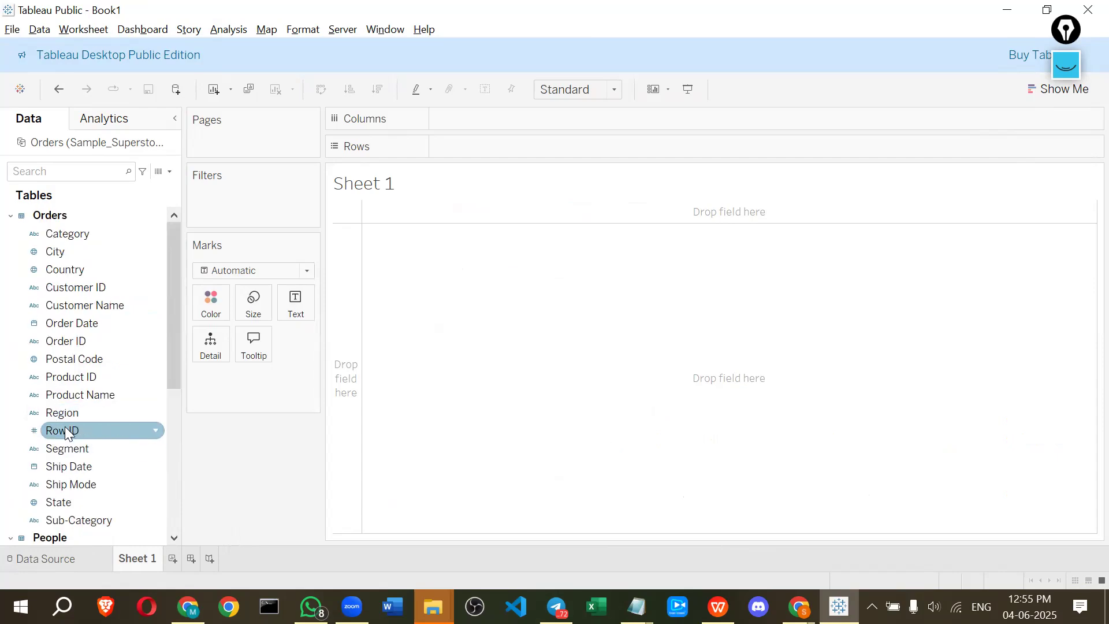
pyautogui.click(11, 216)
pyautogui.click(11, 233)
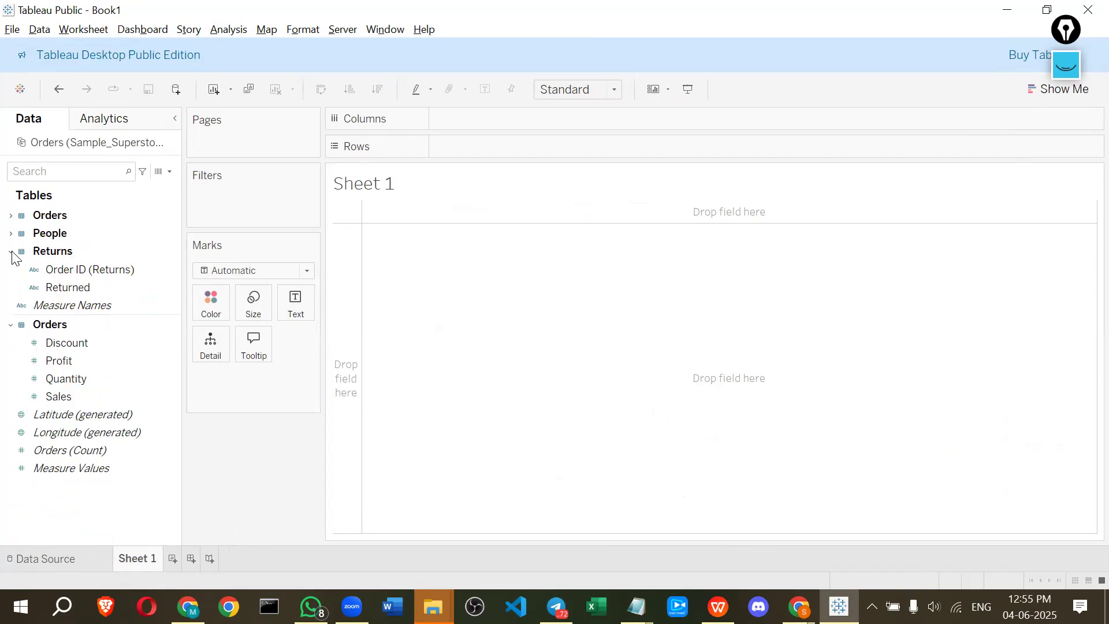
pyautogui.click(10, 251)
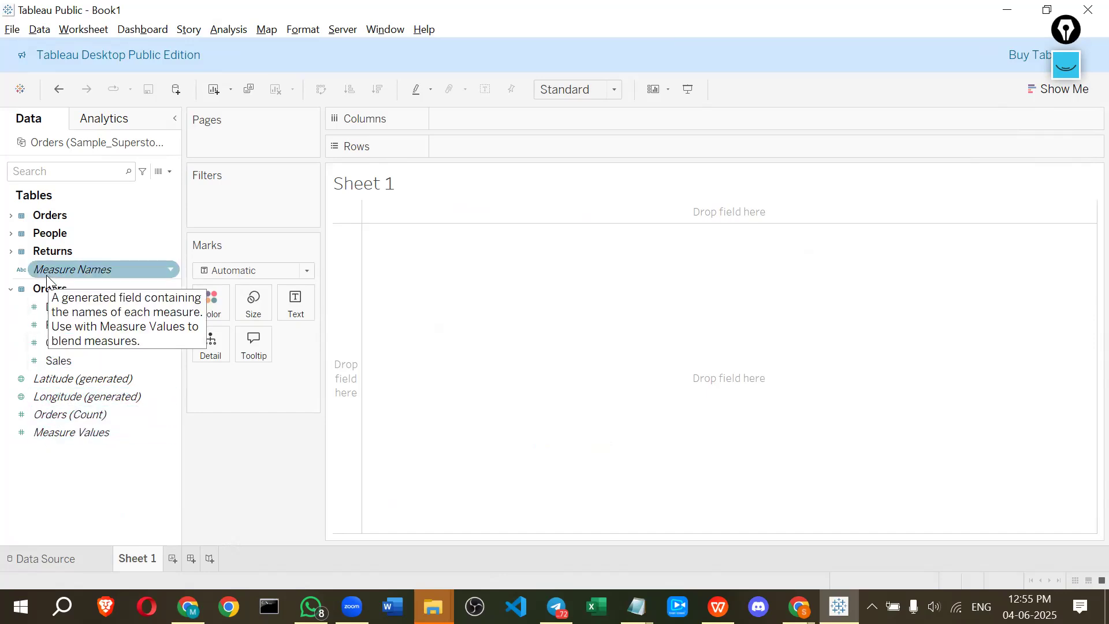
pyautogui.click(14, 217)
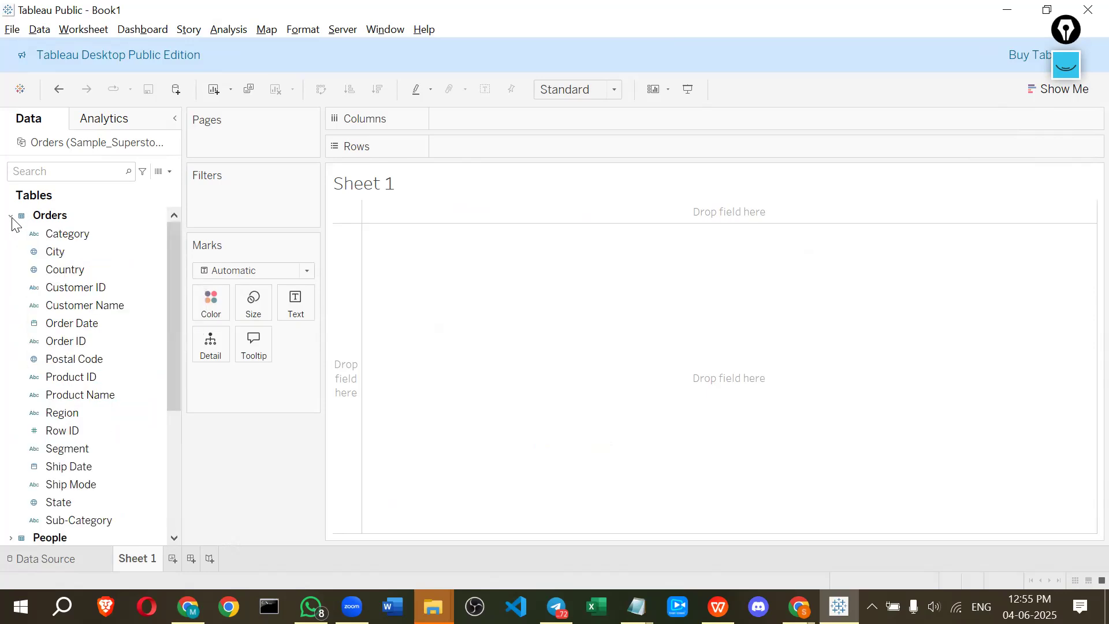
# Switch to the module_4_Tableau presentation and read the Cross Database Join slide
pyautogui.hotkey('alt', 'Tab')
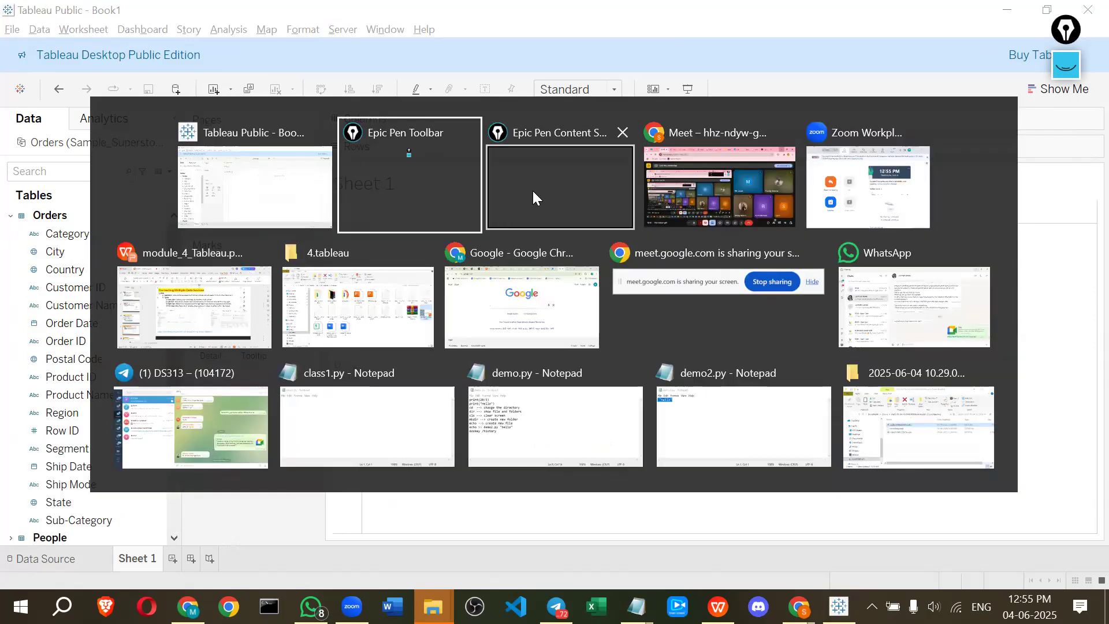
pyautogui.click(250, 186)
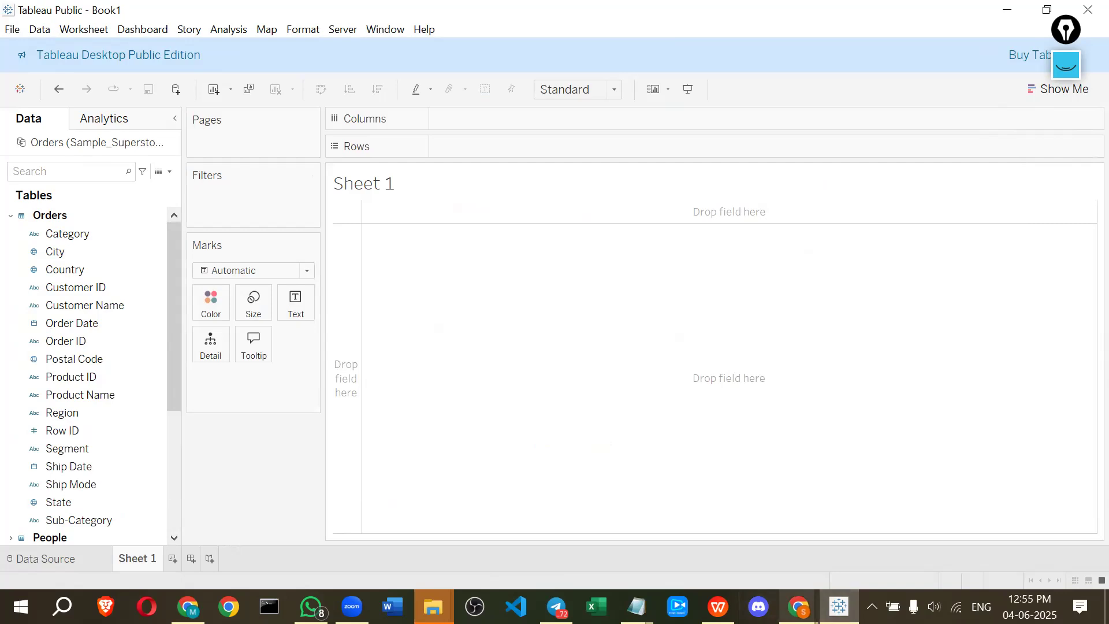
pyautogui.hotkey('alt', 'Tab')
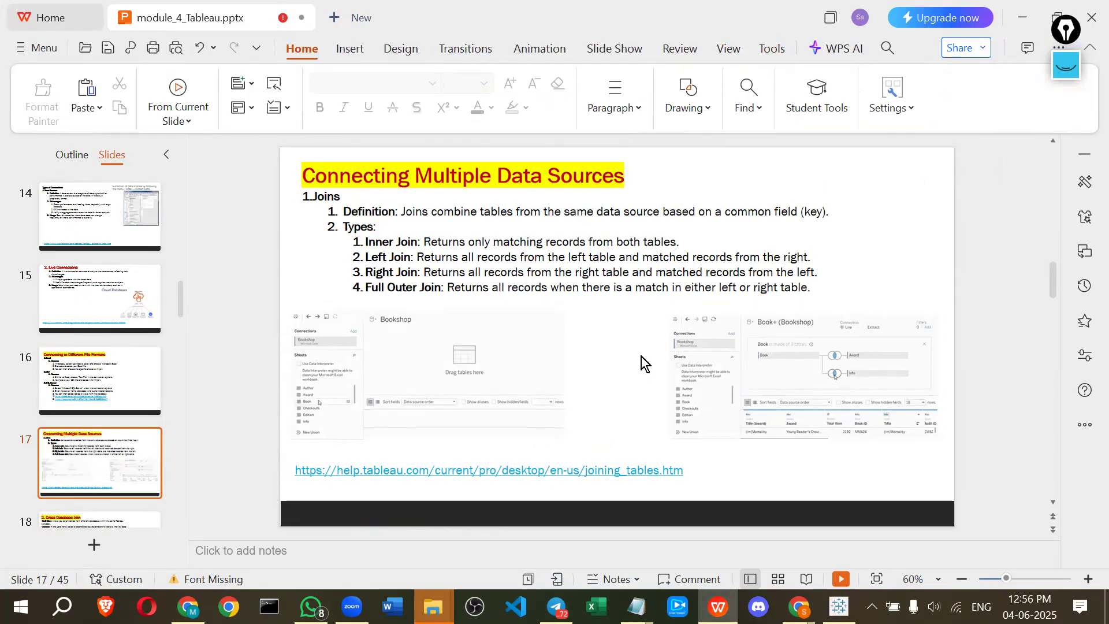
pyautogui.scroll(-2, 641, 356)
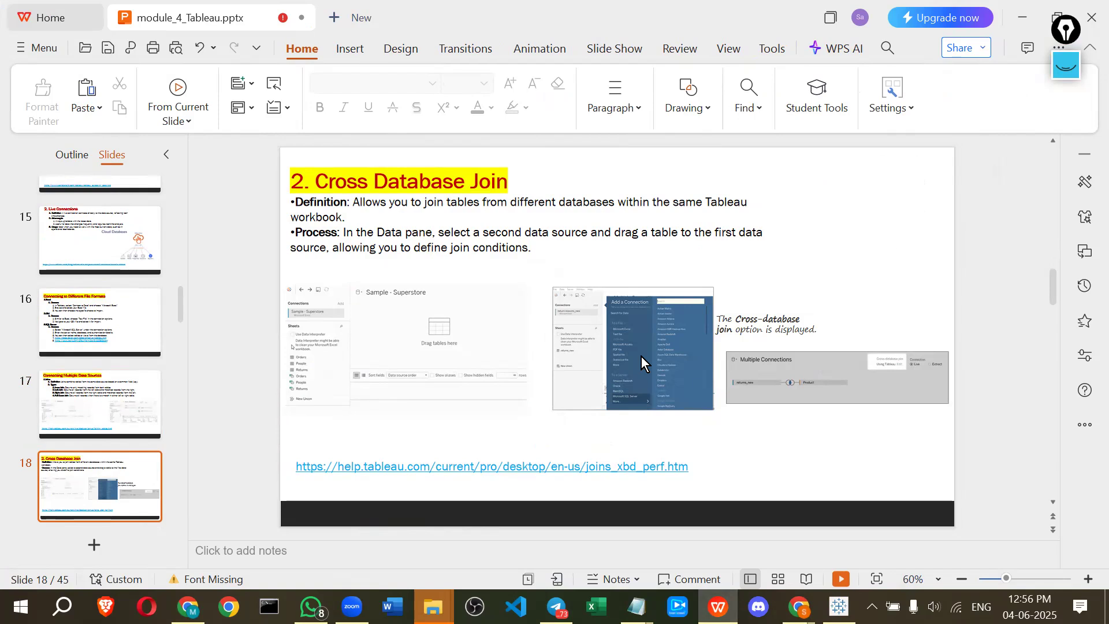
pyautogui.click(513, 228)
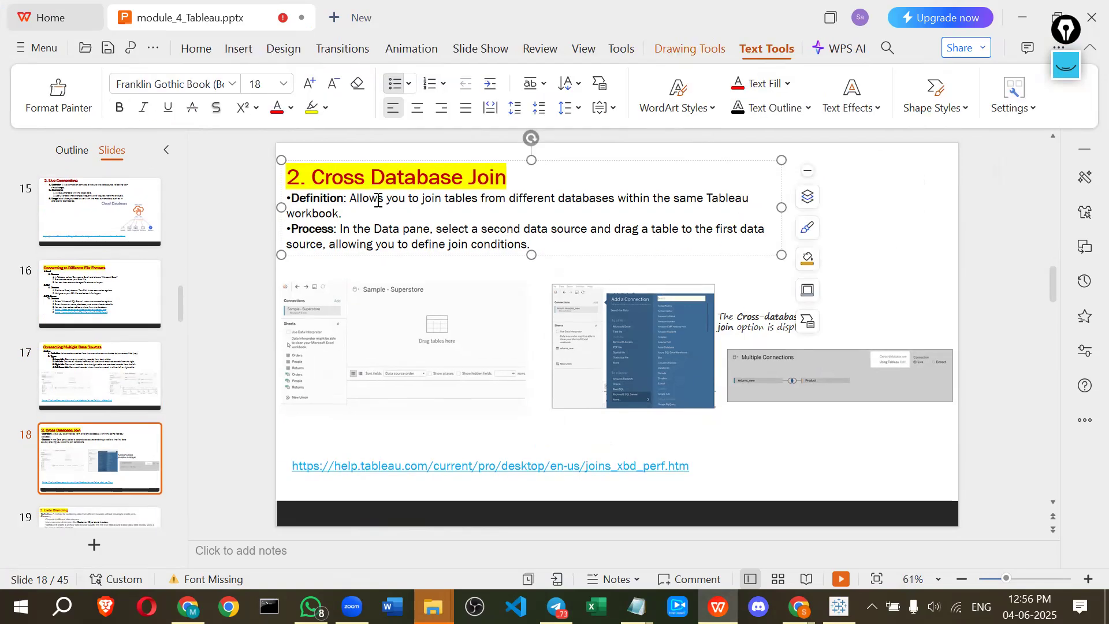
# Select the Cross Database Join slide's definition and process text and enlarge it to 24 pt
pyautogui.click(539, 245)
pyautogui.moveTo(417, 235); pyautogui.dragTo(255, 202)
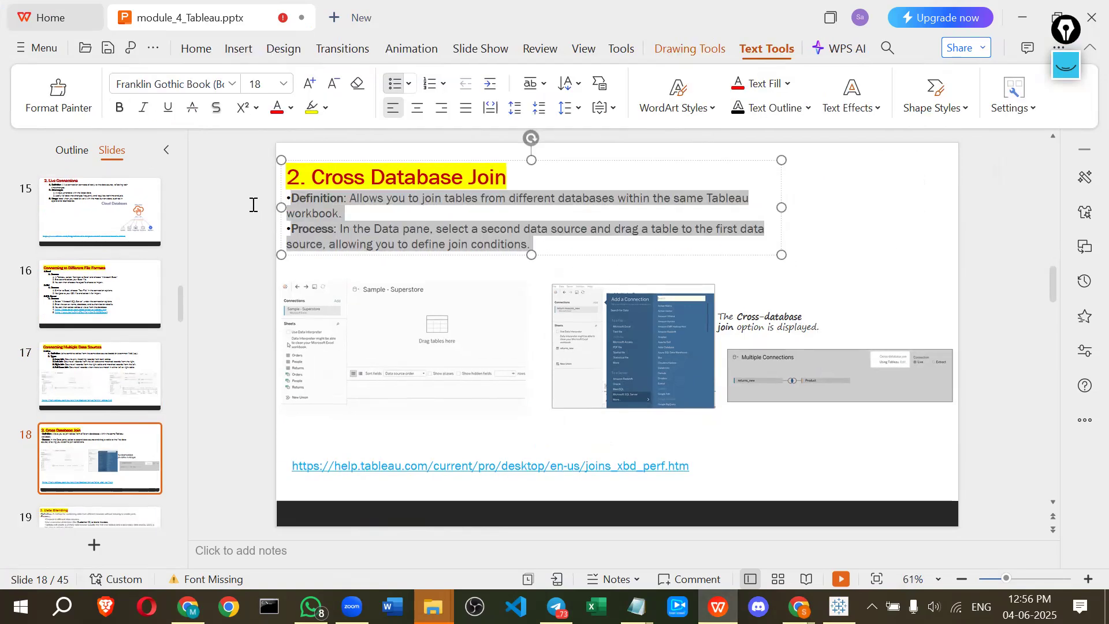
pyautogui.click(309, 83)
pyautogui.click(310, 83)
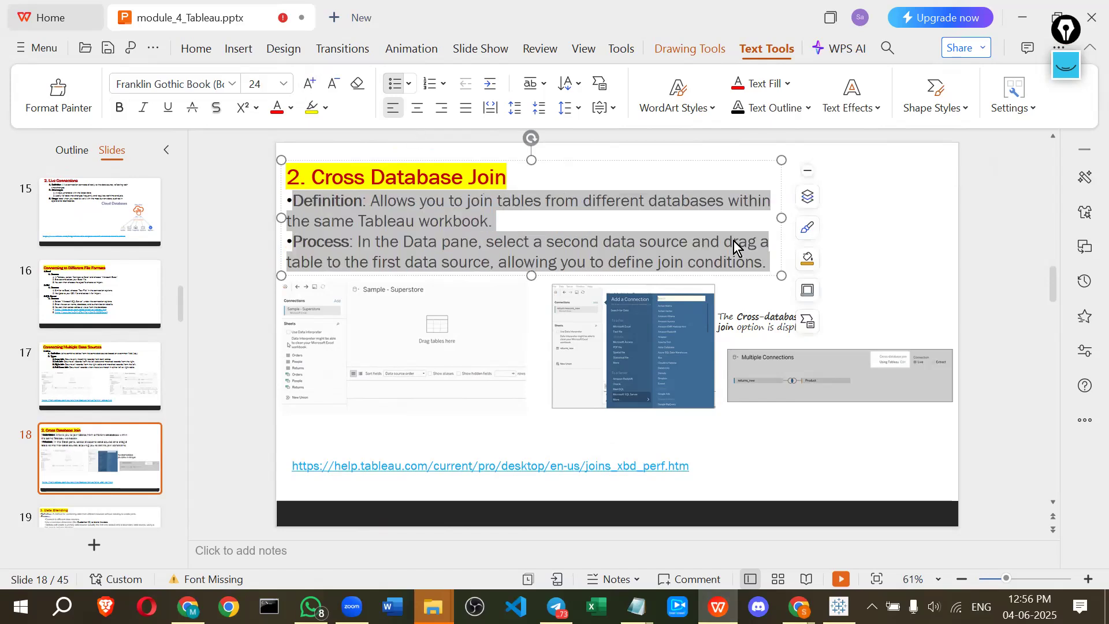
# Widen the slide's text box so the definition and process lines fit the slide width
pyautogui.moveTo(781, 217); pyautogui.dragTo(901, 219)
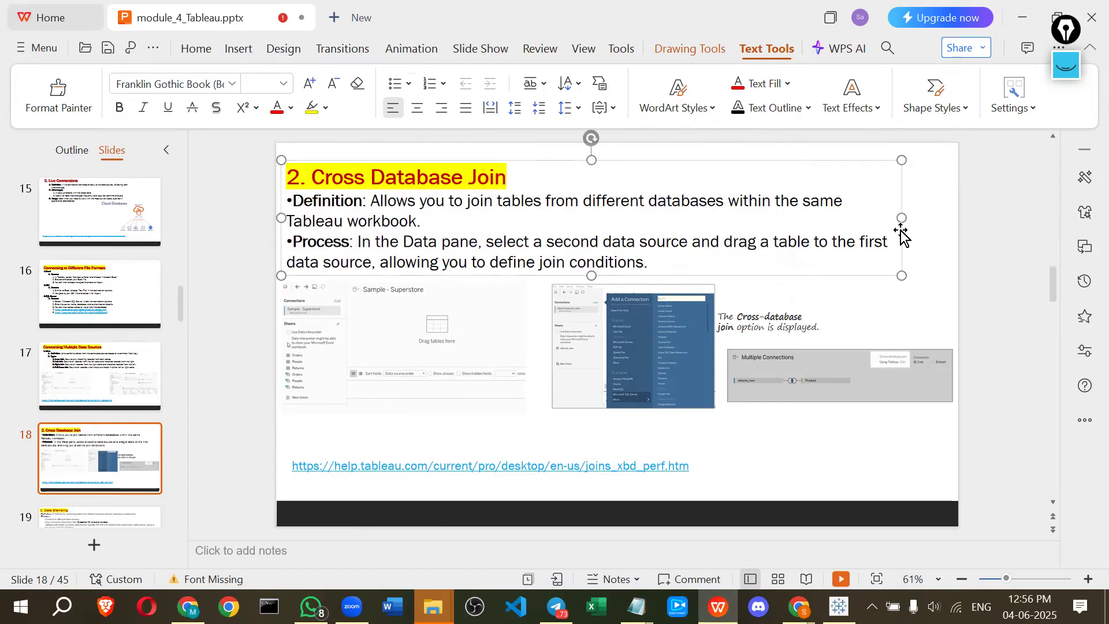
pyautogui.click(548, 223)
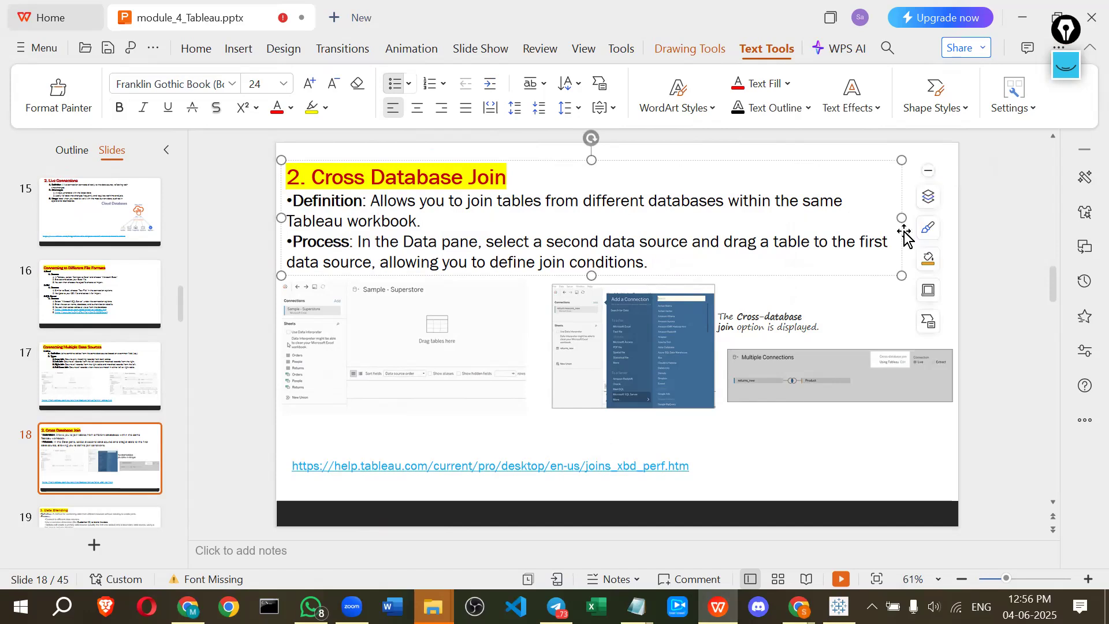
pyautogui.moveTo(901, 217); pyautogui.dragTo(941, 218)
pyautogui.click(441, 234)
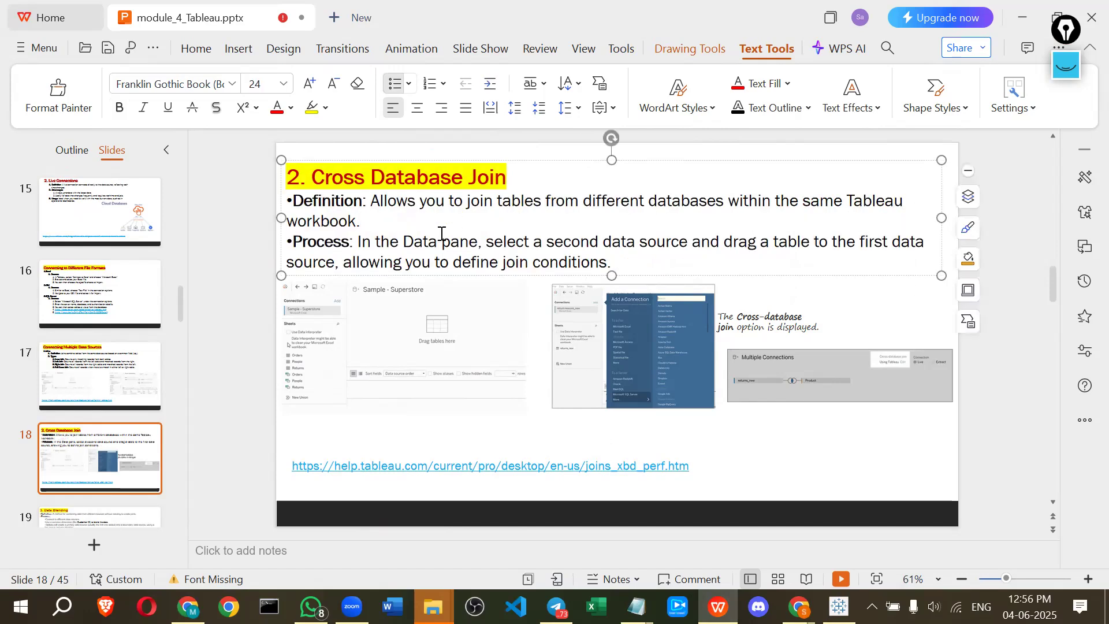
pyautogui.press('Return')
pyautogui.write('z')
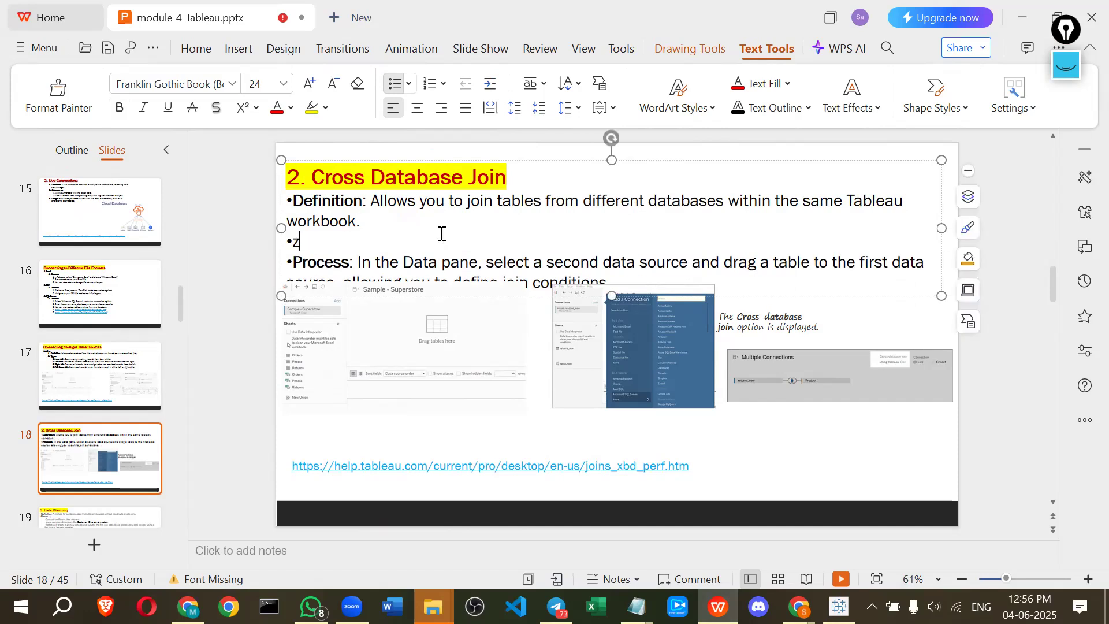
pyautogui.write('zz')
pyautogui.press('BackSpace')
pyautogui.press('BackSpace')
pyautogui.press('BackSpace')
pyautogui.press('BackSpace')
pyautogui.press('BackSpace')
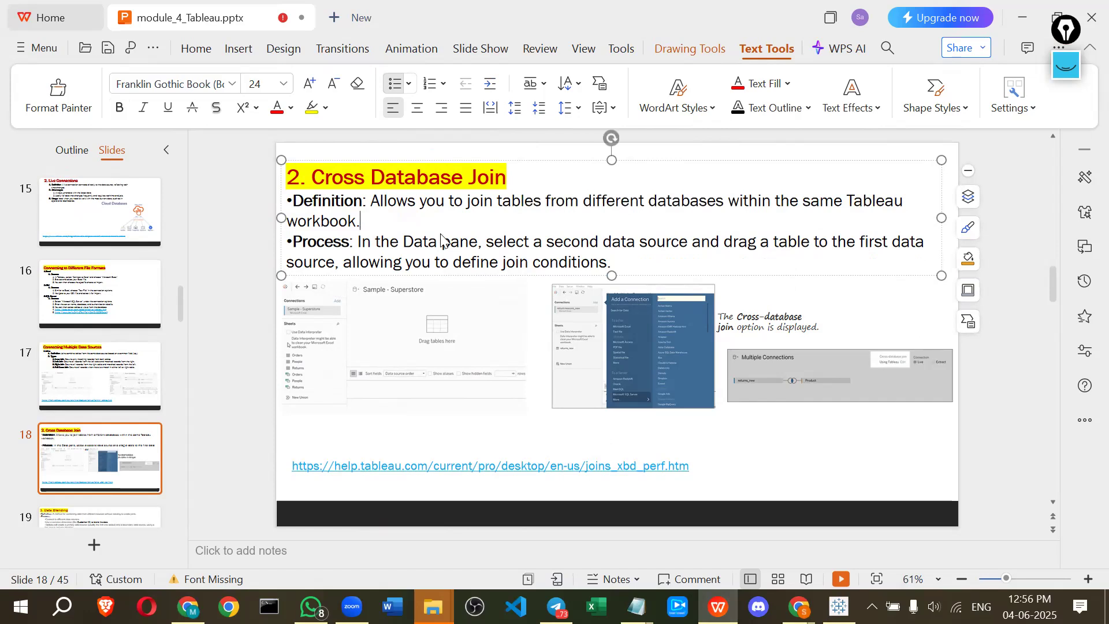
# Switch to Tableau and open the Data Source page of the workbook
pyautogui.hotkey('alt', 'Tab')
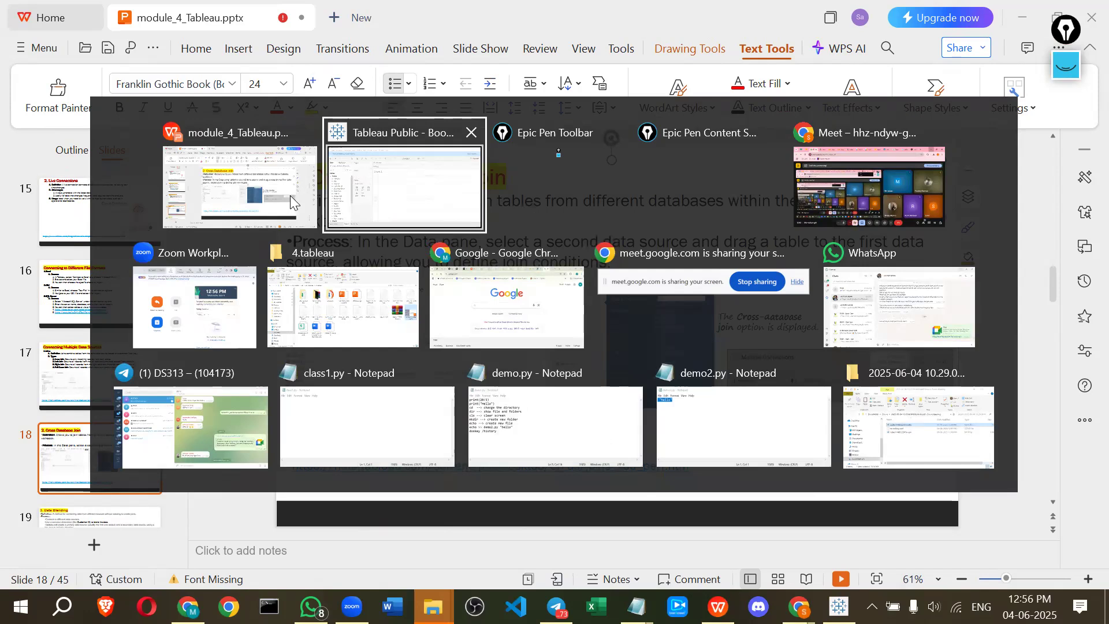
pyautogui.click(381, 192)
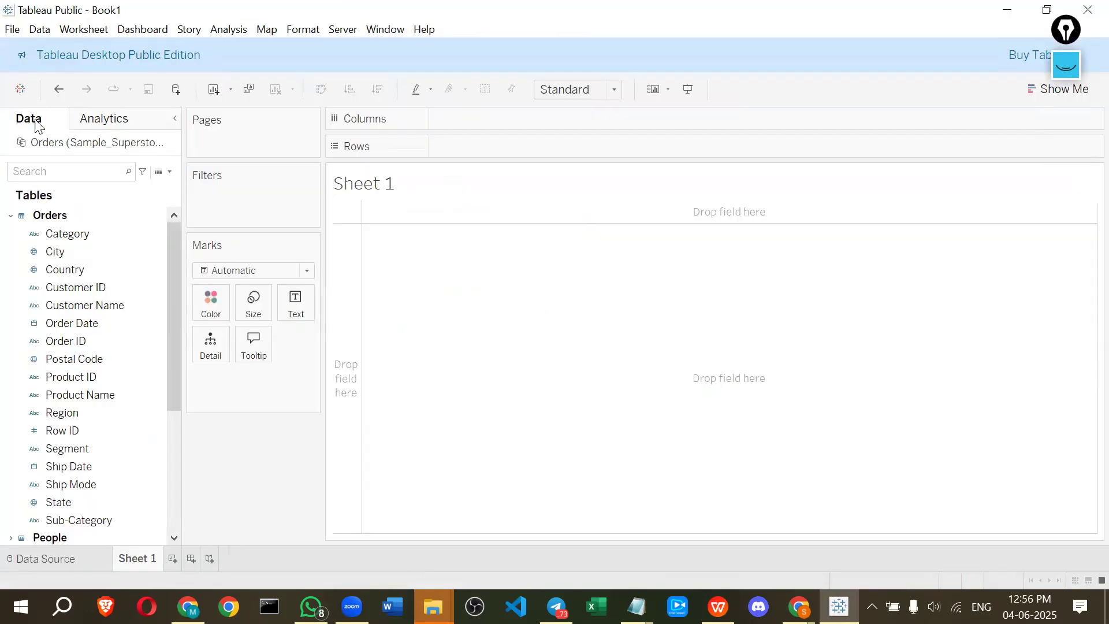
pyautogui.click(25, 564)
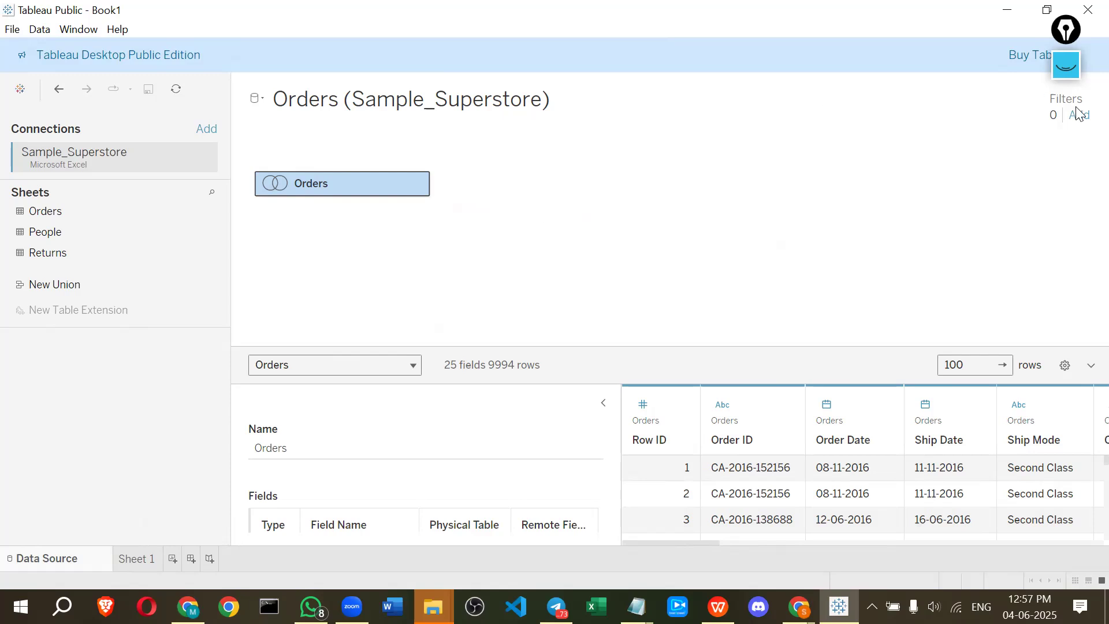
pyautogui.click(1068, 65)
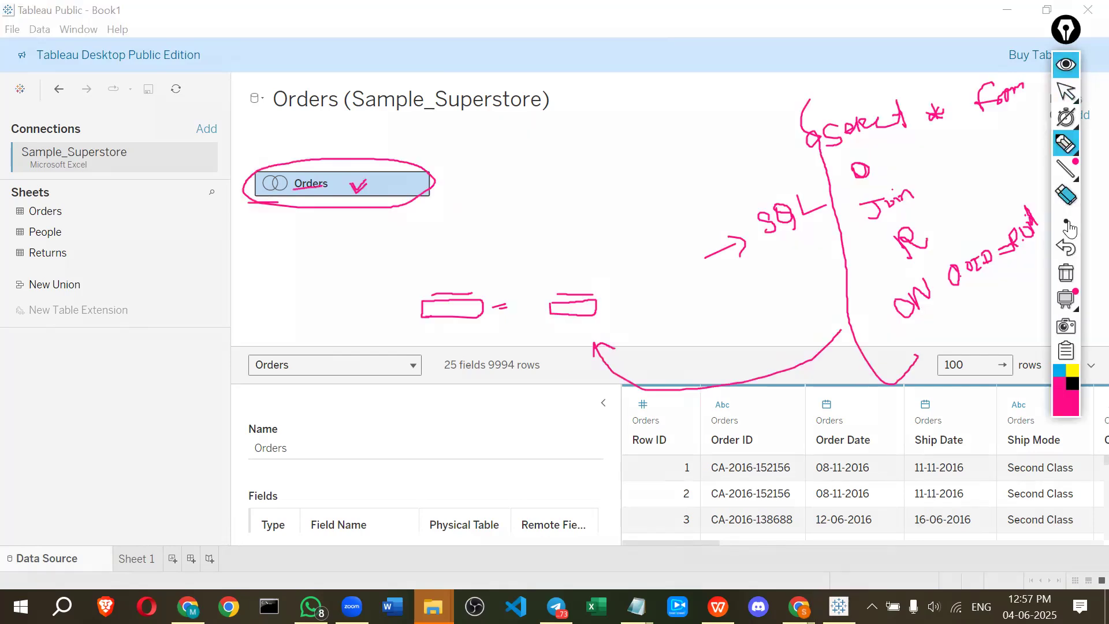
pyautogui.click(1066, 272)
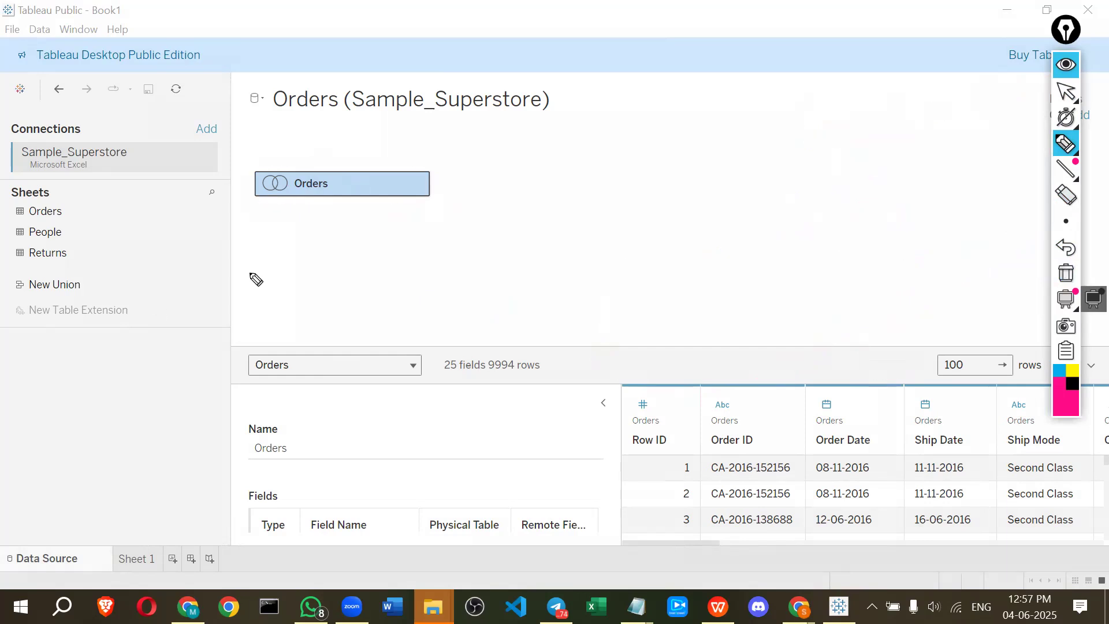
pyautogui.moveTo(579, 130)
pyautogui.mouseDown()
pyautogui.moveTo(579, 179)
pyautogui.moveTo(684, 215)
pyautogui.moveTo(696, 142)
pyautogui.moveTo(574, 130)
pyautogui.moveTo(614, 106)
pyautogui.moveTo(612, 173)
pyautogui.moveTo(620, 152)
pyautogui.moveTo(641, 163)
pyautogui.moveTo(663, 152)
pyautogui.moveTo(658, 164)
pyautogui.mouseUp()
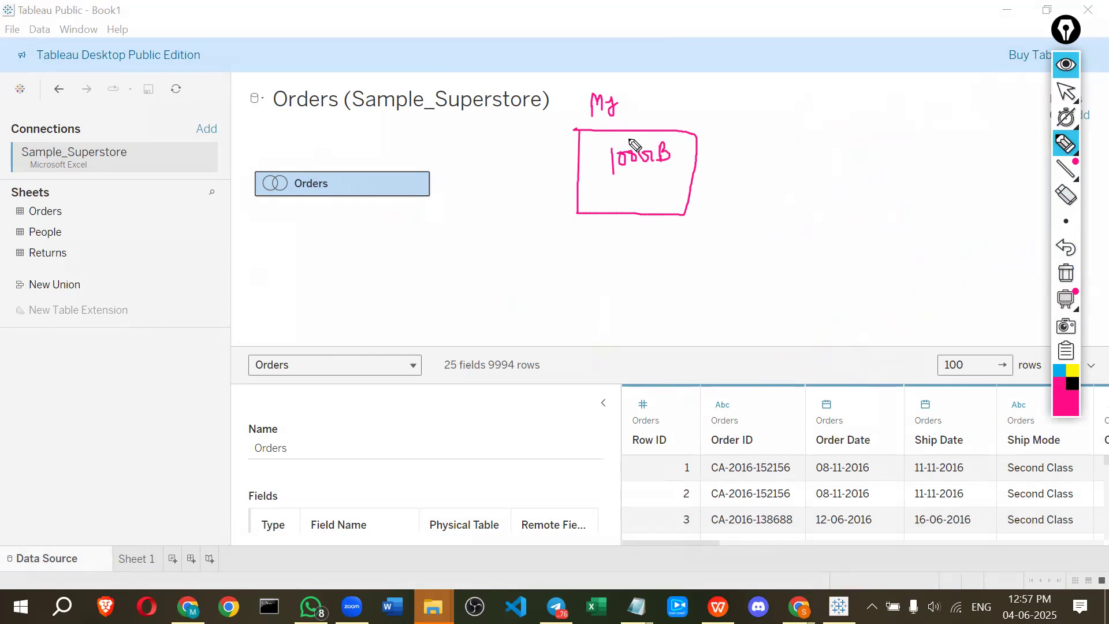
pyautogui.moveTo(621, 121); pyautogui.dragTo(640, 135)
pyautogui.moveTo(719, 128)
pyautogui.mouseDown()
pyautogui.moveTo(728, 203)
pyautogui.moveTo(731, 123)
pyautogui.moveTo(794, 119)
pyautogui.moveTo(812, 193)
pyautogui.moveTo(717, 200)
pyautogui.mouseUp()
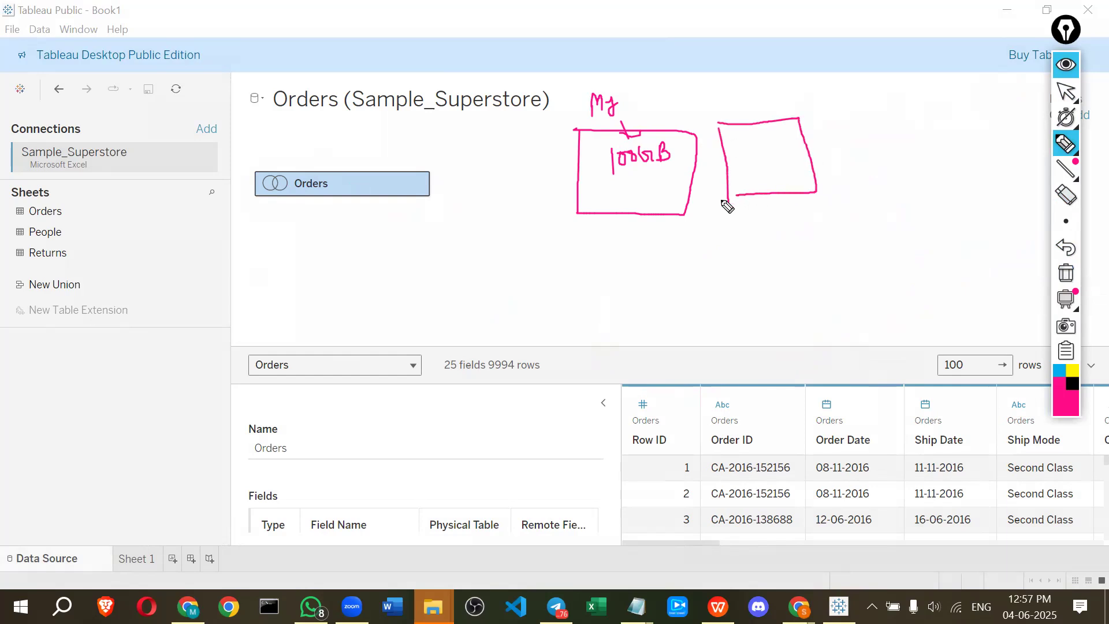
pyautogui.moveTo(689, 121)
pyautogui.mouseDown()
pyautogui.moveTo(725, 118)
pyautogui.moveTo(736, 162)
pyautogui.moveTo(787, 148)
pyautogui.mouseUp()
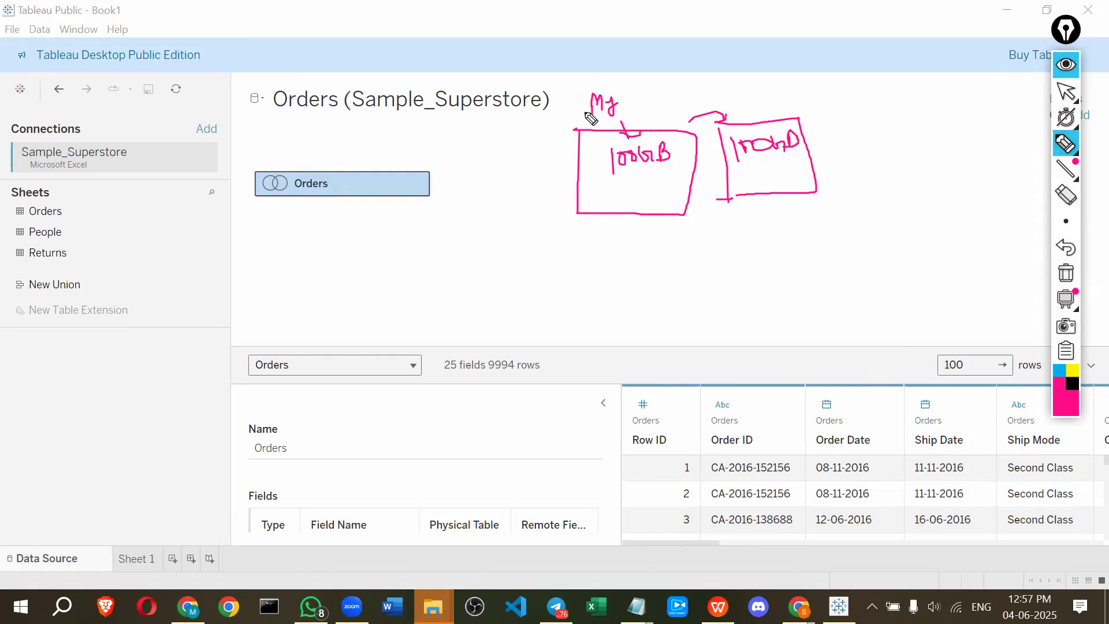
pyautogui.moveTo(627, 121)
pyautogui.mouseDown()
pyautogui.moveTo(586, 86)
pyautogui.moveTo(593, 124)
pyautogui.mouseUp()
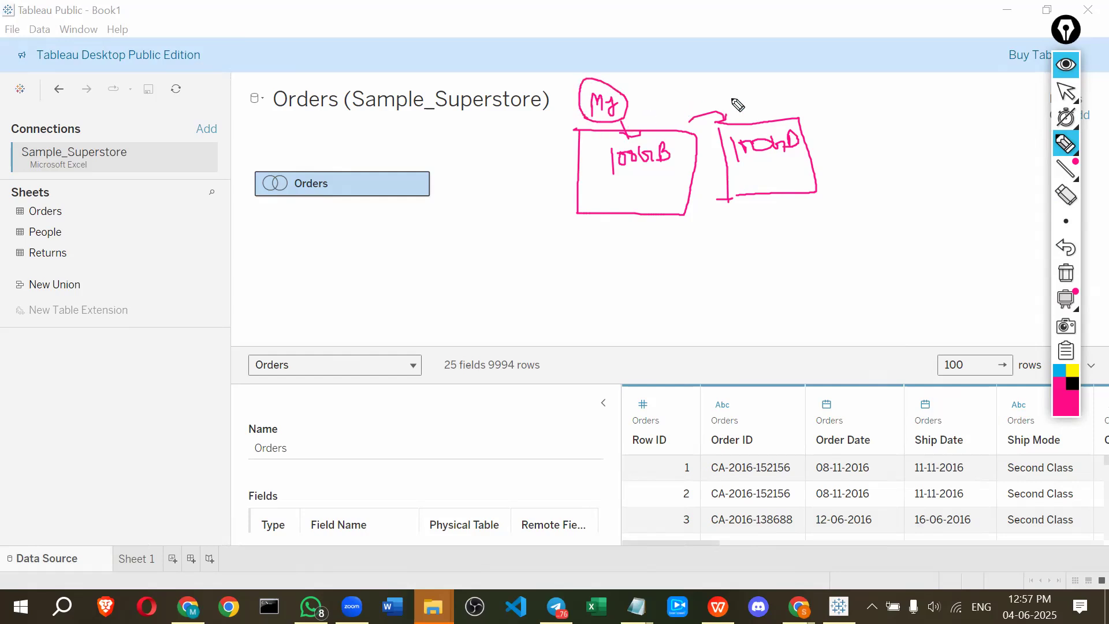
pyautogui.click(682, 93)
pyautogui.moveTo(720, 104)
pyautogui.mouseDown()
pyautogui.moveTo(747, 88)
pyautogui.moveTo(757, 101)
pyautogui.mouseUp()
pyautogui.moveTo(773, 90); pyautogui.dragTo(778, 95)
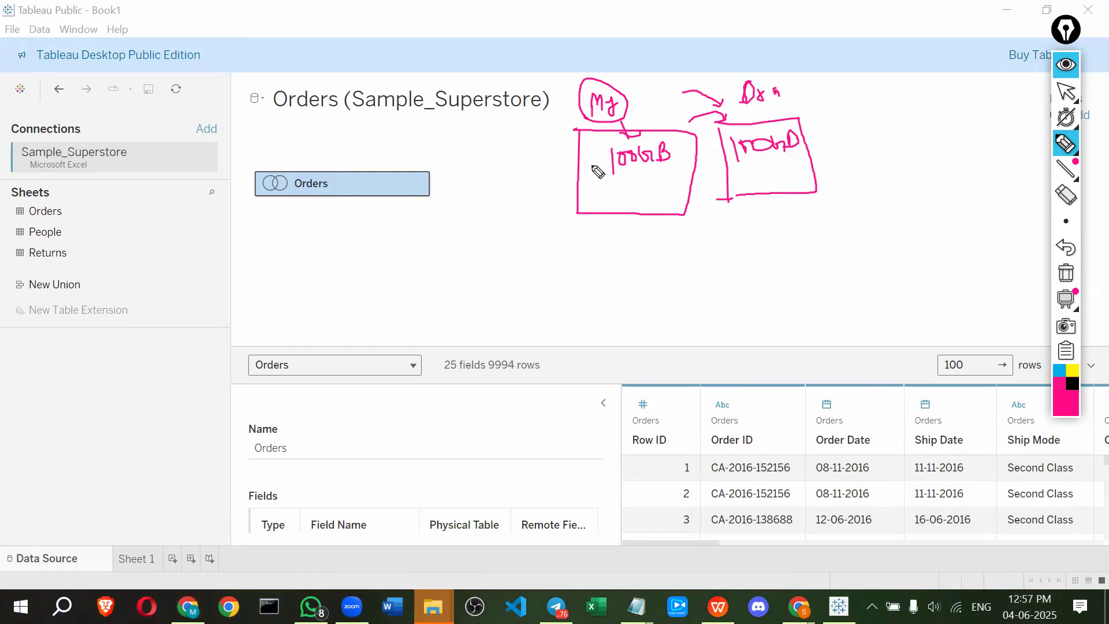
pyautogui.moveTo(606, 172); pyautogui.dragTo(665, 160)
pyautogui.moveTo(743, 170); pyautogui.dragTo(789, 164)
pyautogui.moveTo(750, 223)
pyautogui.mouseDown()
pyautogui.moveTo(761, 186)
pyautogui.moveTo(772, 190)
pyautogui.moveTo(727, 267)
pyautogui.mouseUp()
pyautogui.click(664, 208)
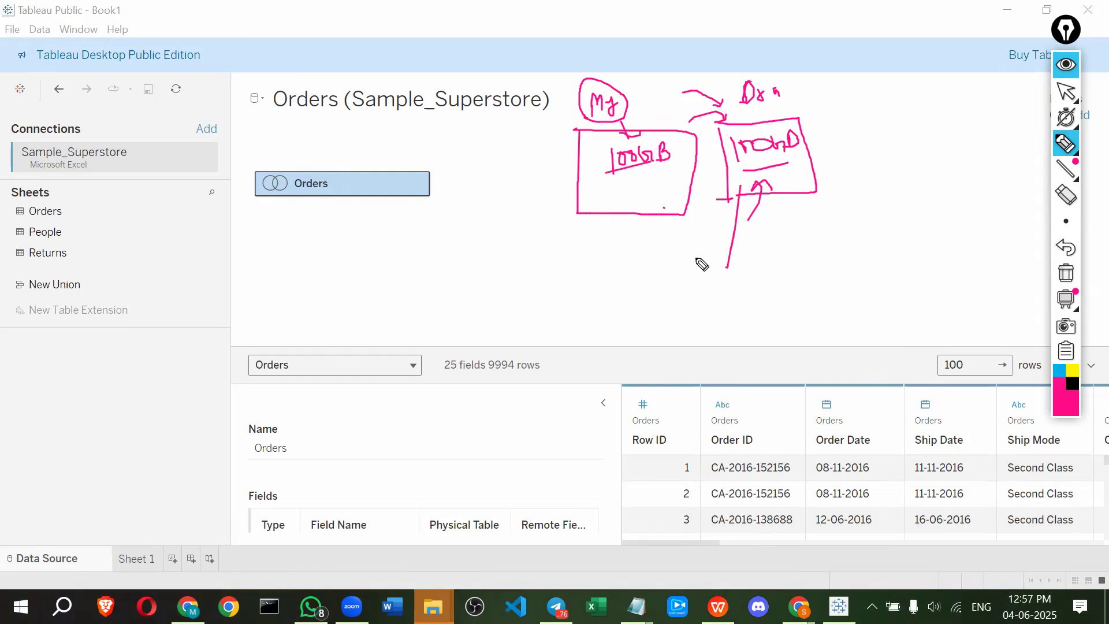
pyautogui.moveTo(664, 208); pyautogui.dragTo(673, 260)
pyautogui.moveTo(711, 249)
pyautogui.mouseDown()
pyautogui.moveTo(734, 272)
pyautogui.moveTo(745, 265)
pyautogui.mouseUp()
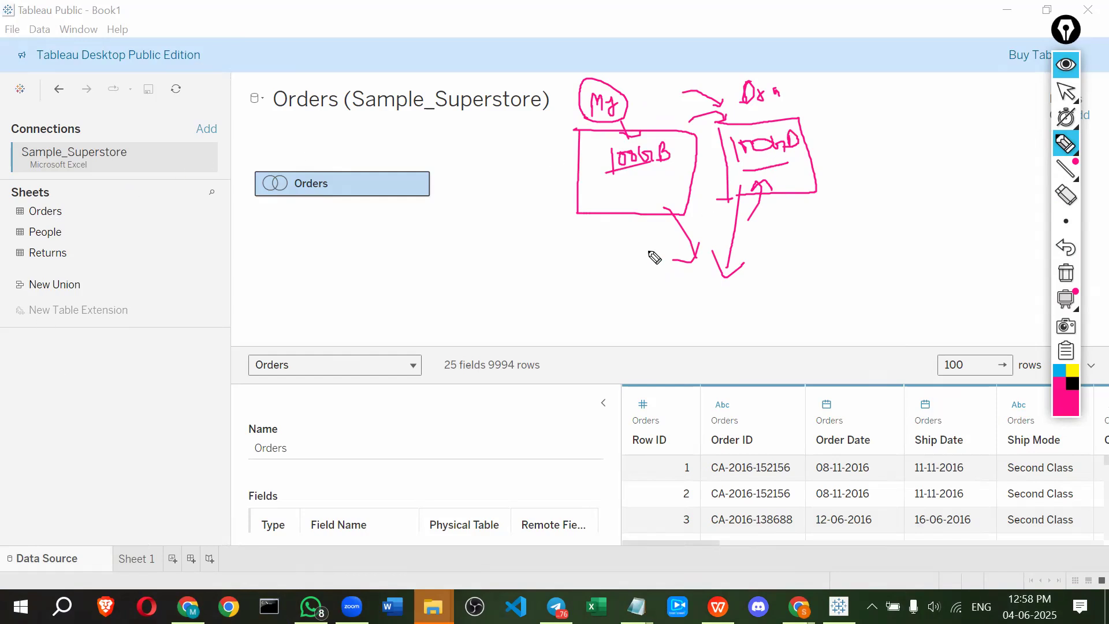
pyautogui.moveTo(617, 175); pyautogui.dragTo(663, 165)
pyautogui.moveTo(741, 171); pyautogui.dragTo(795, 161)
pyautogui.moveTo(860, 139)
pyautogui.mouseDown()
pyautogui.moveTo(837, 175)
pyautogui.moveTo(852, 169)
pyautogui.moveTo(861, 182)
pyautogui.moveTo(882, 159)
pyautogui.mouseUp()
pyautogui.moveTo(830, 198)
pyautogui.mouseDown()
pyautogui.moveTo(866, 204)
pyautogui.moveTo(866, 219)
pyautogui.moveTo(883, 208)
pyautogui.mouseUp()
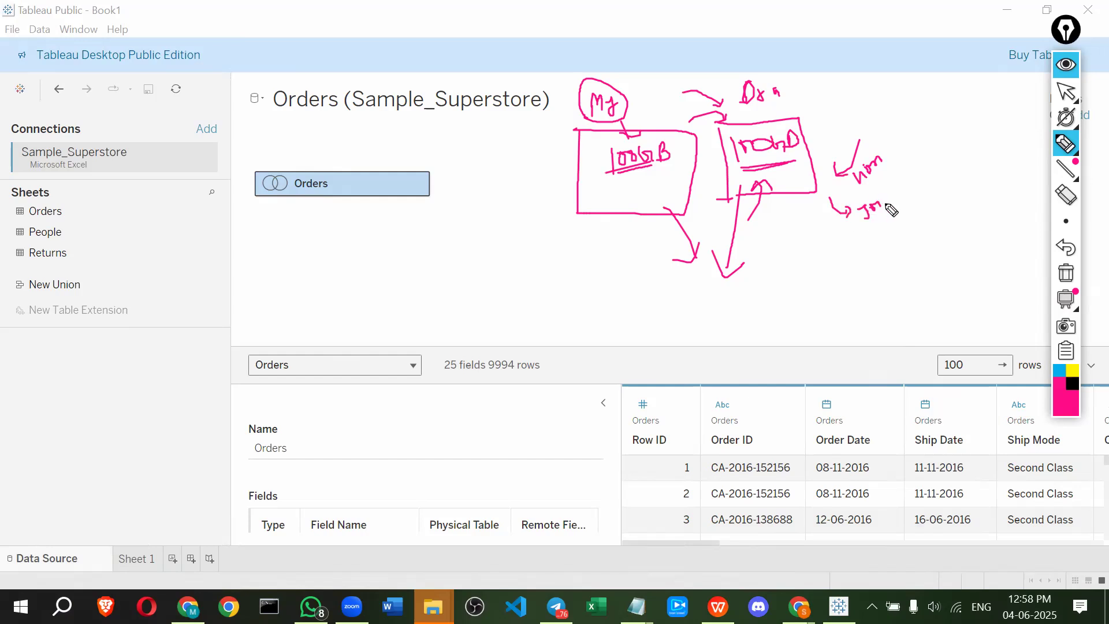
pyautogui.click(1065, 64)
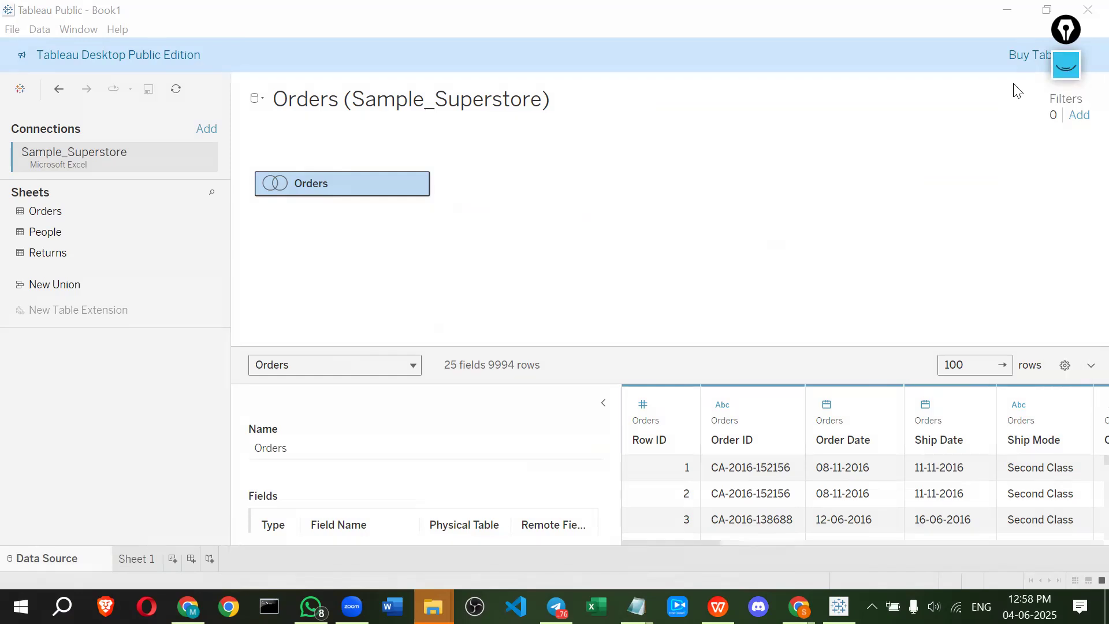
pyautogui.click(207, 134)
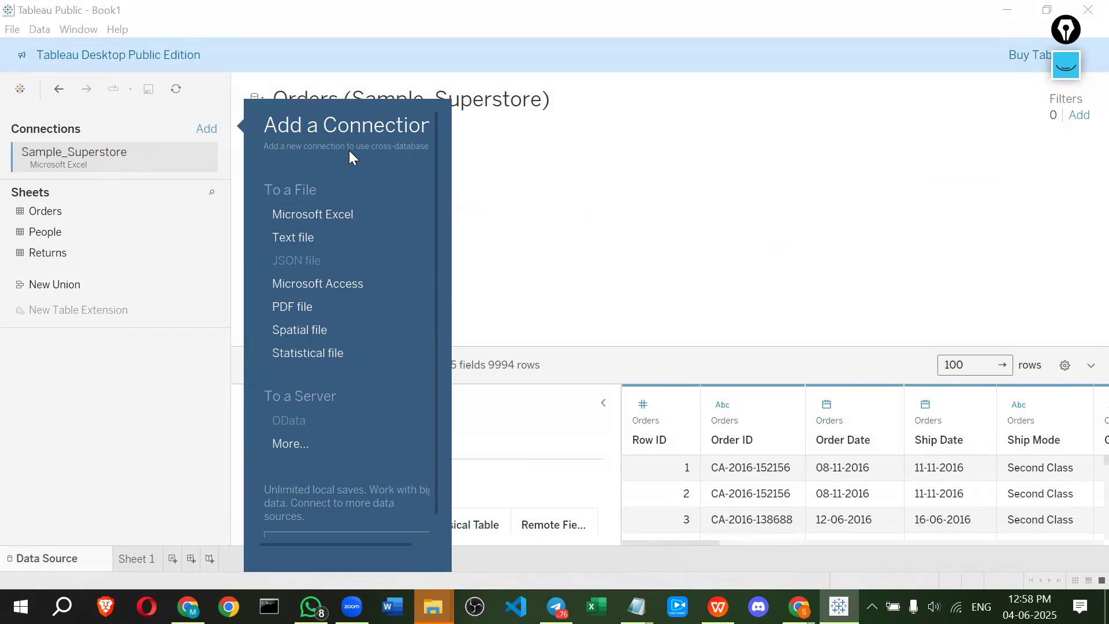
pyautogui.click(1065, 66)
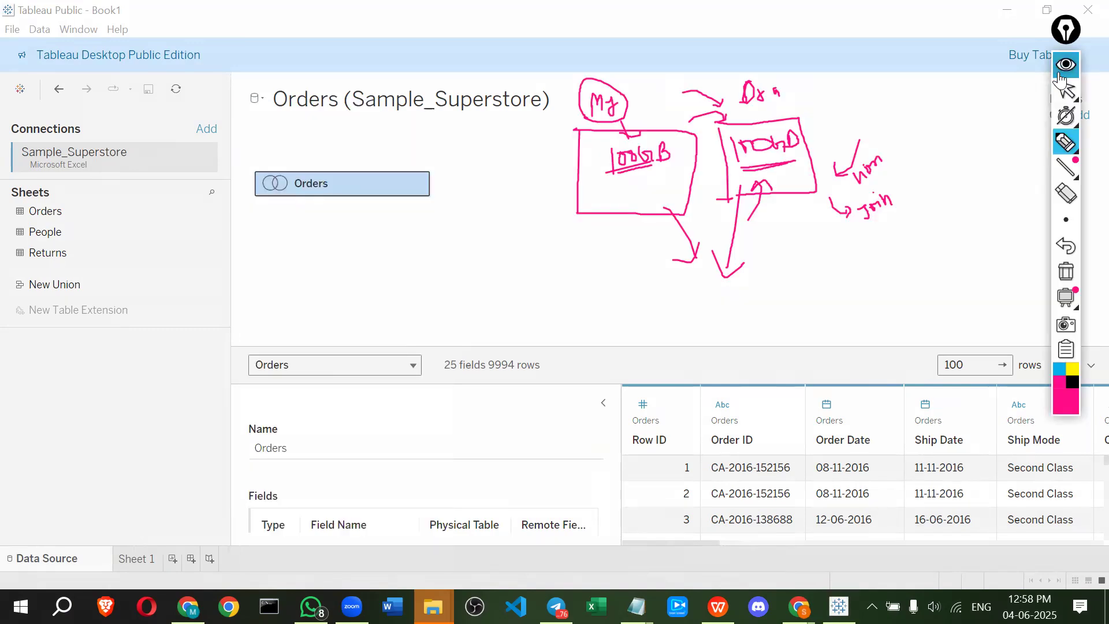
pyautogui.click(1065, 272)
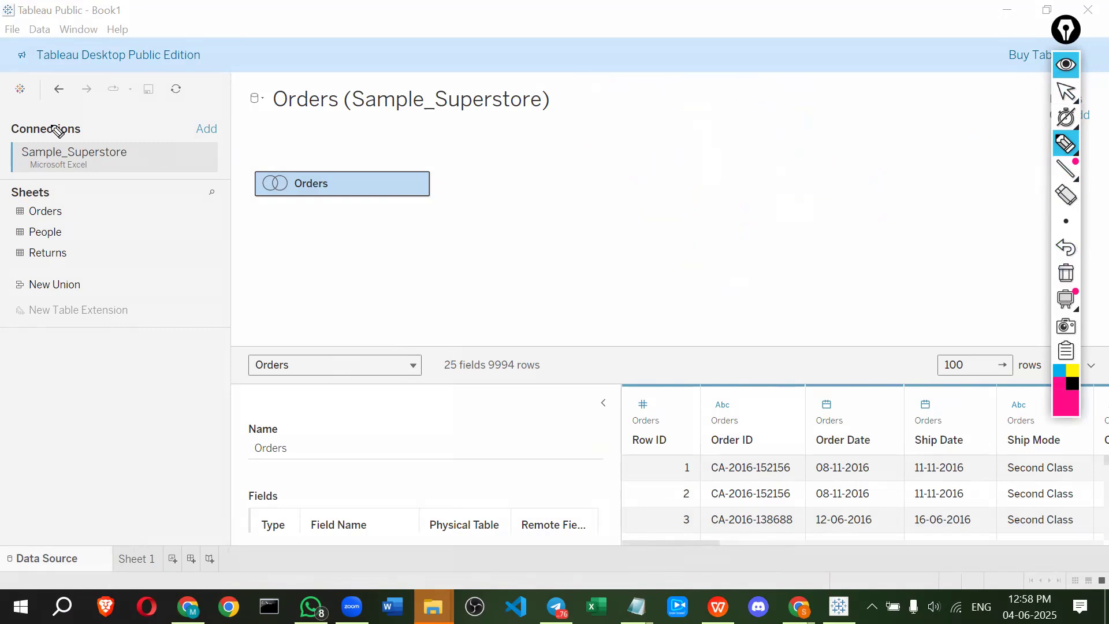
pyautogui.click(1065, 64)
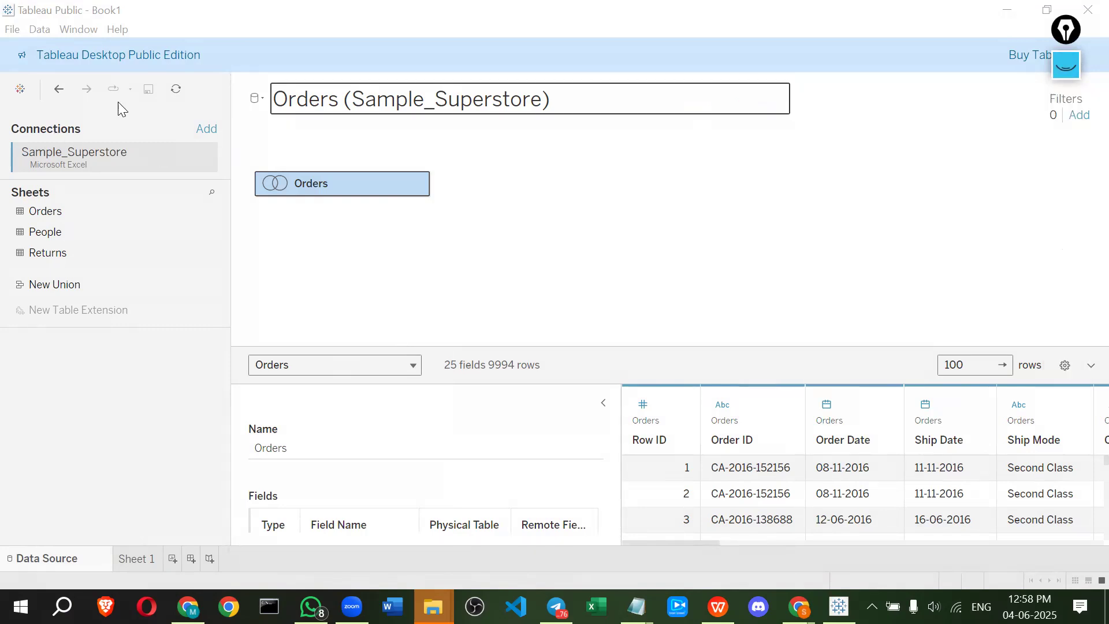
# Add a second Microsoft Excel connection to the Sample_Superstore.xls file in the 4.tableau folder
pyautogui.click(205, 129)
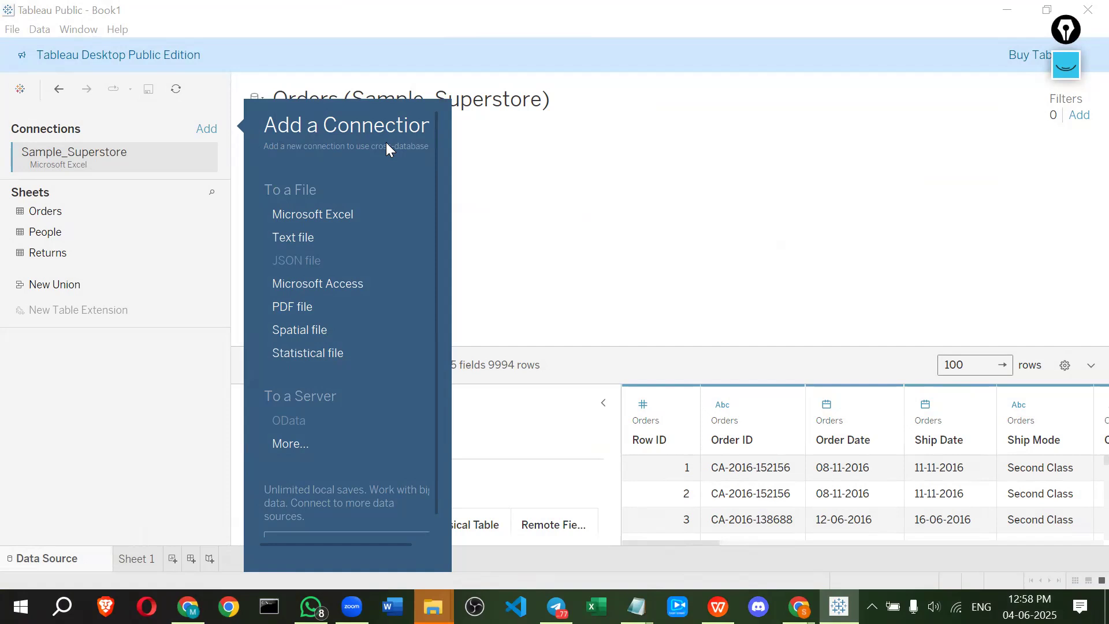
pyautogui.click(310, 215)
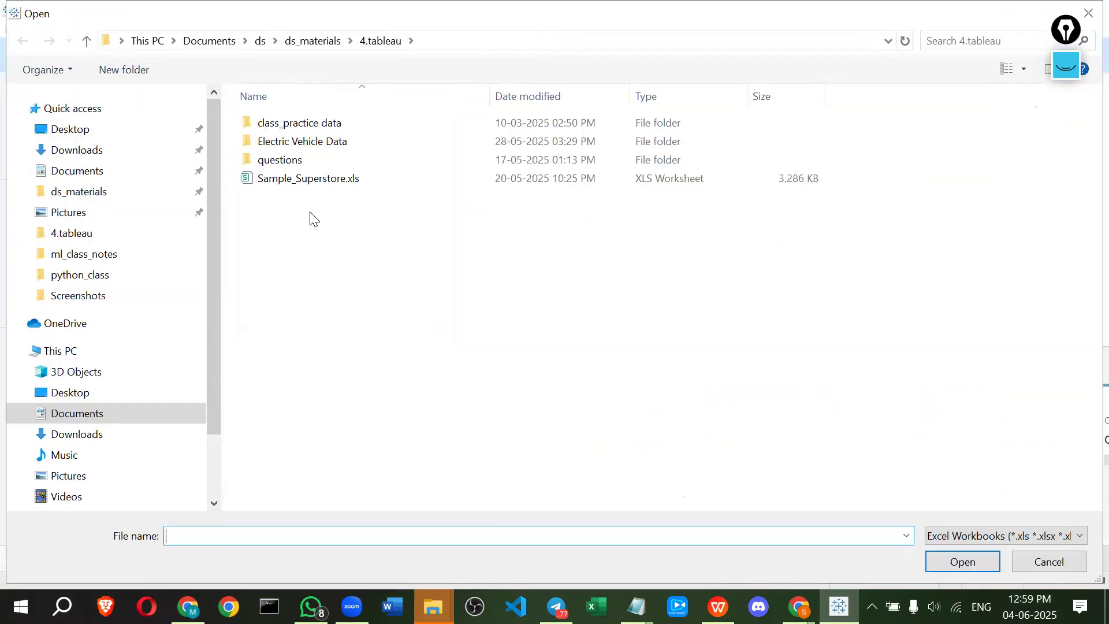
pyautogui.click(301, 184)
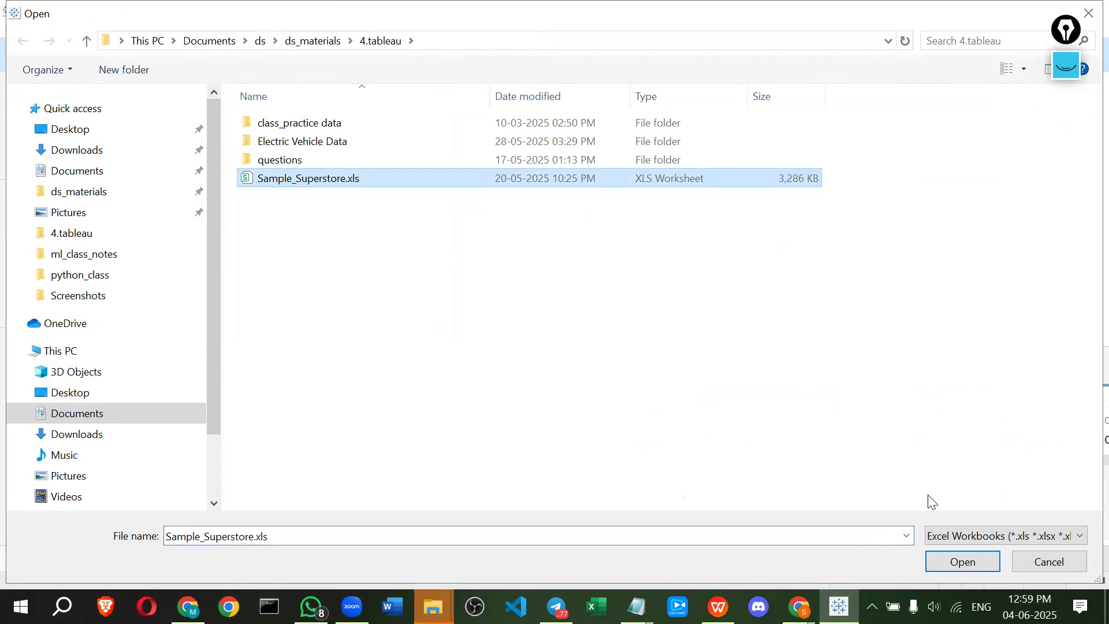
pyautogui.click(951, 563)
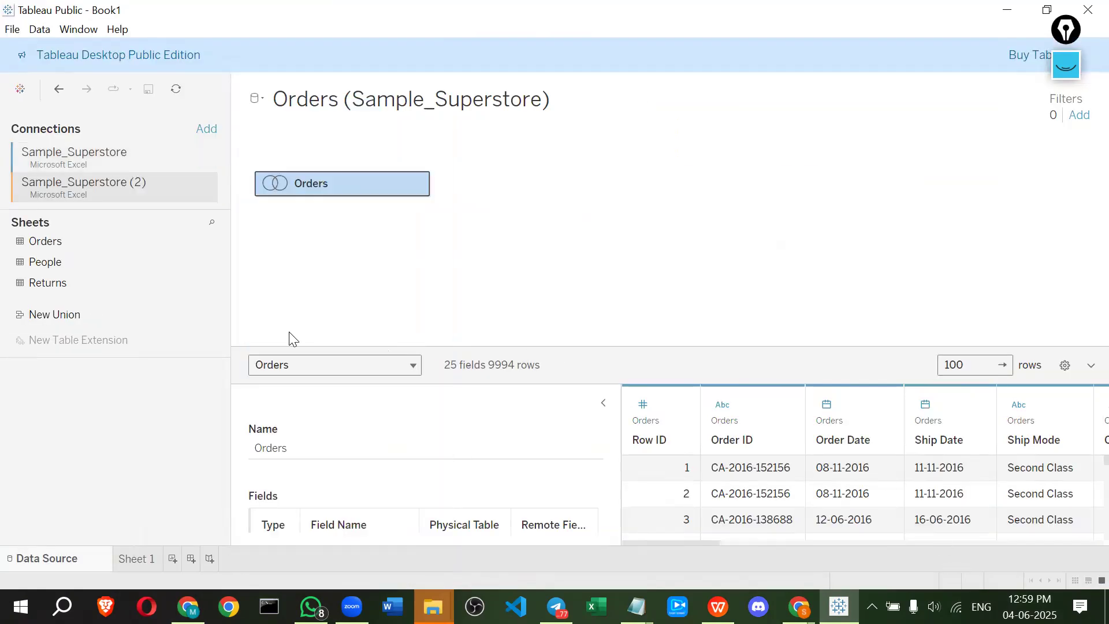
pyautogui.click(1066, 71)
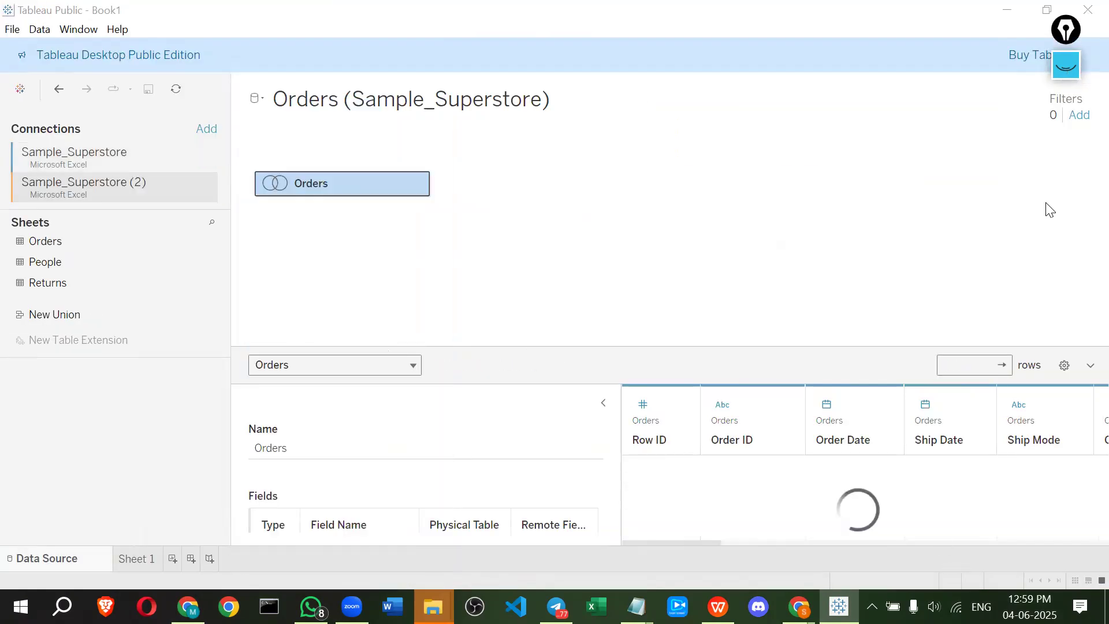
pyautogui.moveTo(139, 195)
pyautogui.mouseDown()
pyautogui.moveTo(152, 182)
pyautogui.moveTo(136, 171)
pyautogui.moveTo(128, 191)
pyautogui.moveTo(143, 196)
pyautogui.mouseUp()
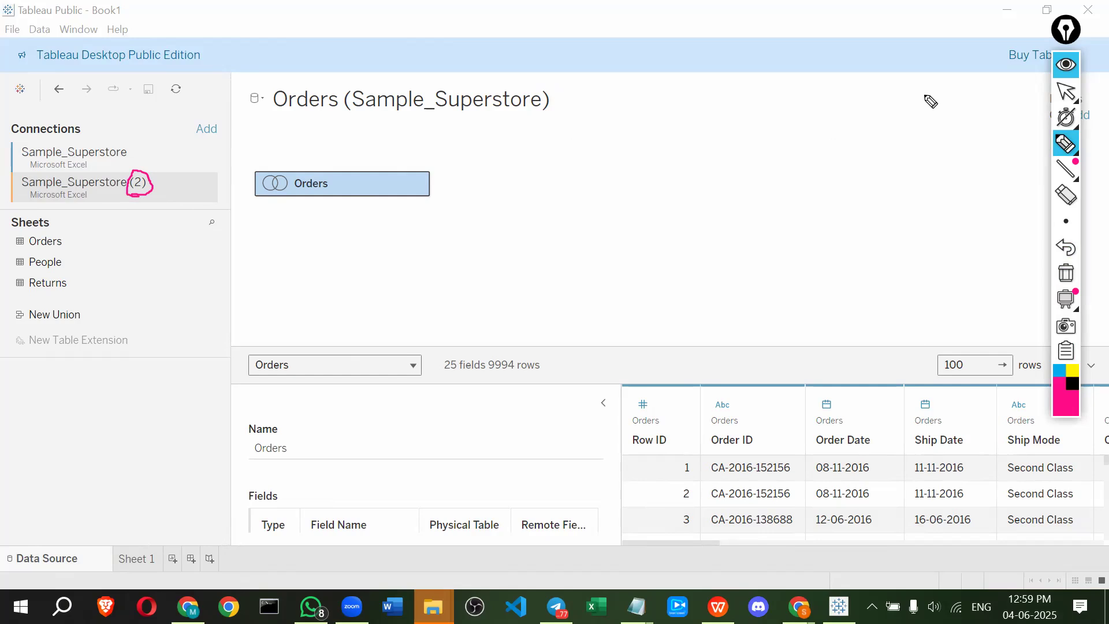
pyautogui.click(1057, 70)
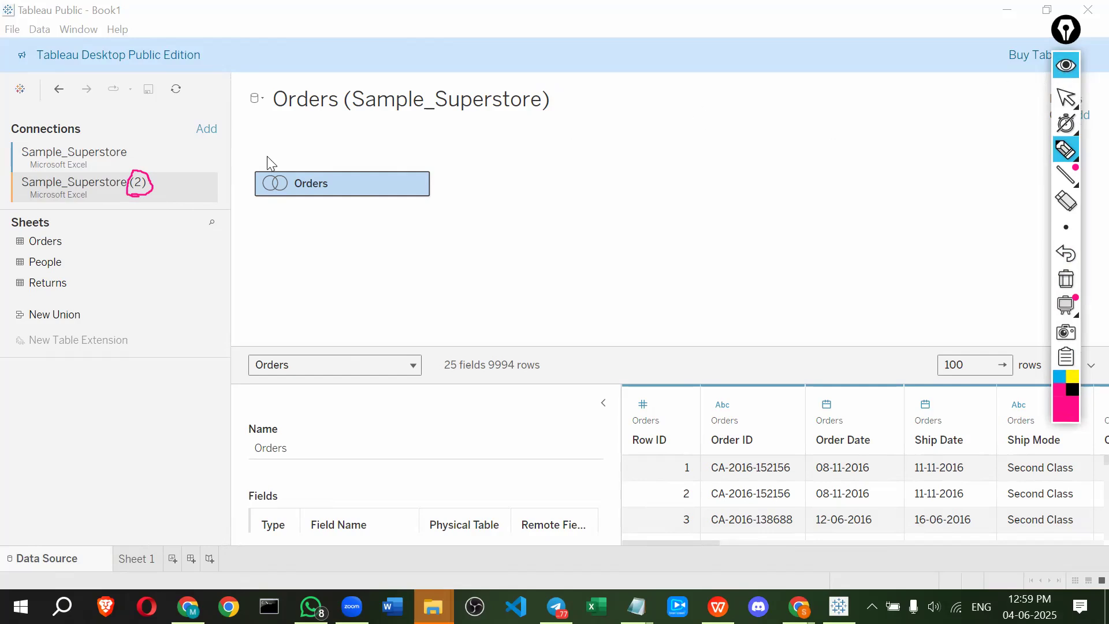
pyautogui.click(92, 157)
pyautogui.click(86, 183)
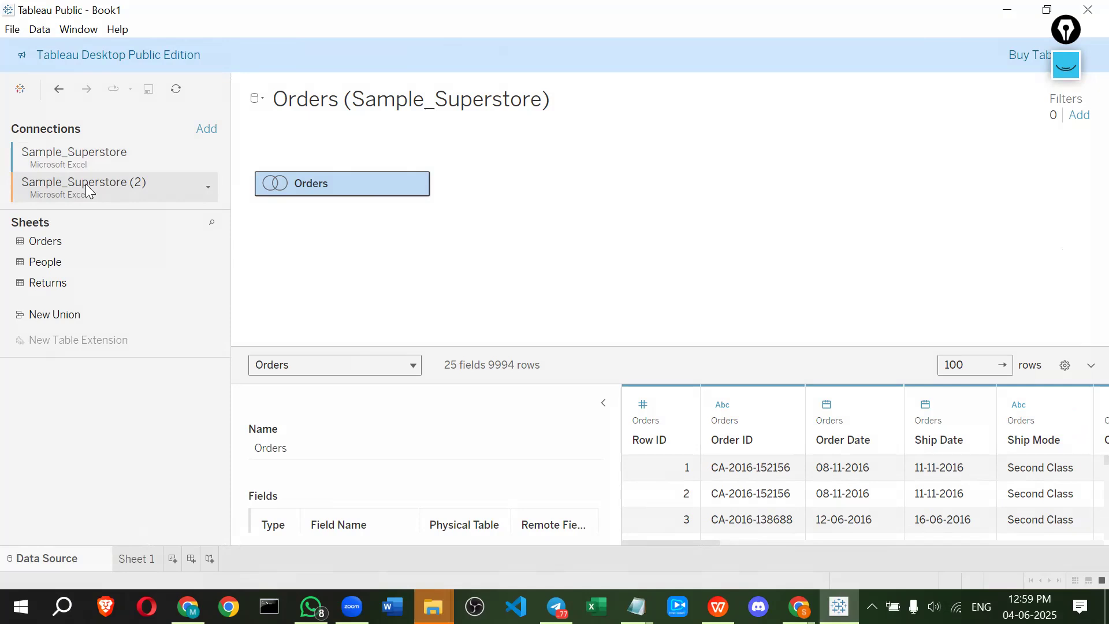
pyautogui.click(92, 159)
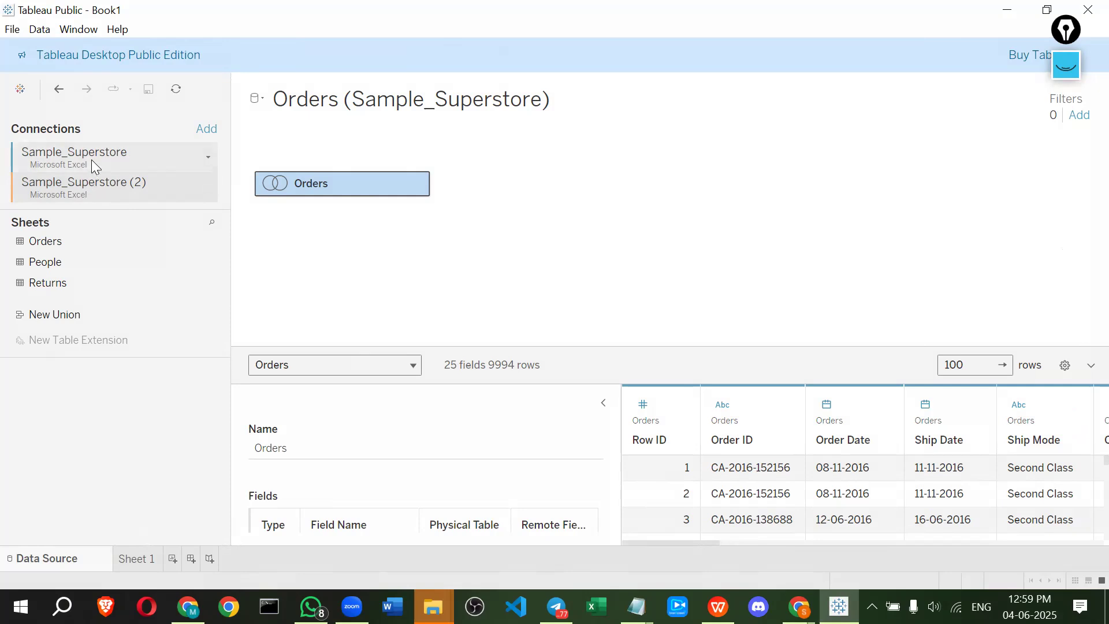
pyautogui.click(91, 193)
pyautogui.rightClick(91, 193)
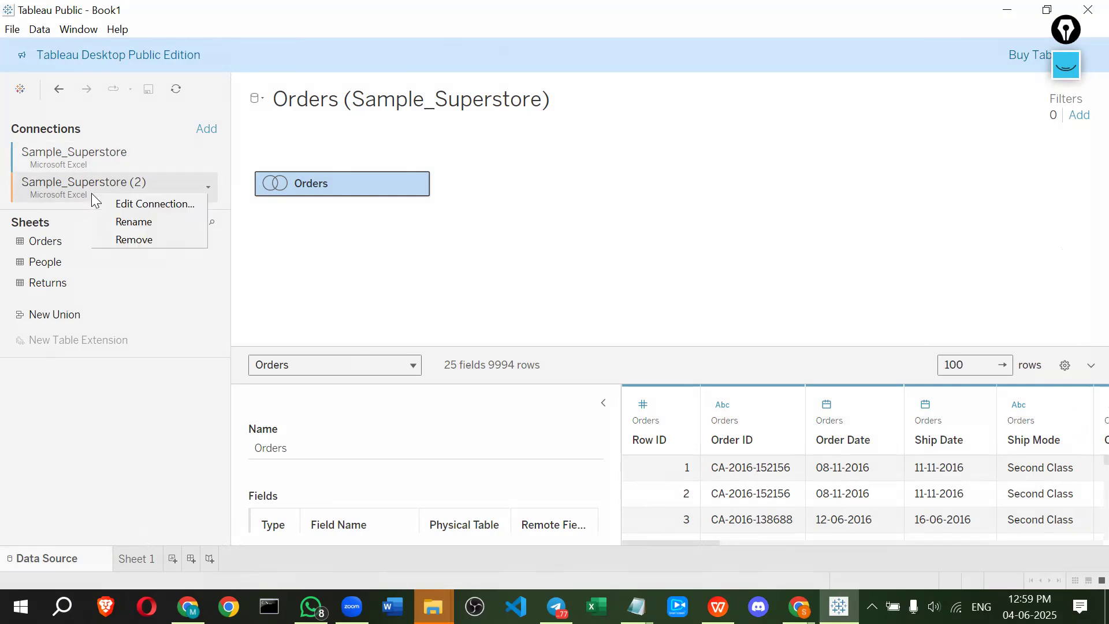
pyautogui.click(123, 207)
pyautogui.doubleClick(383, 146)
pyautogui.doubleClick(308, 126)
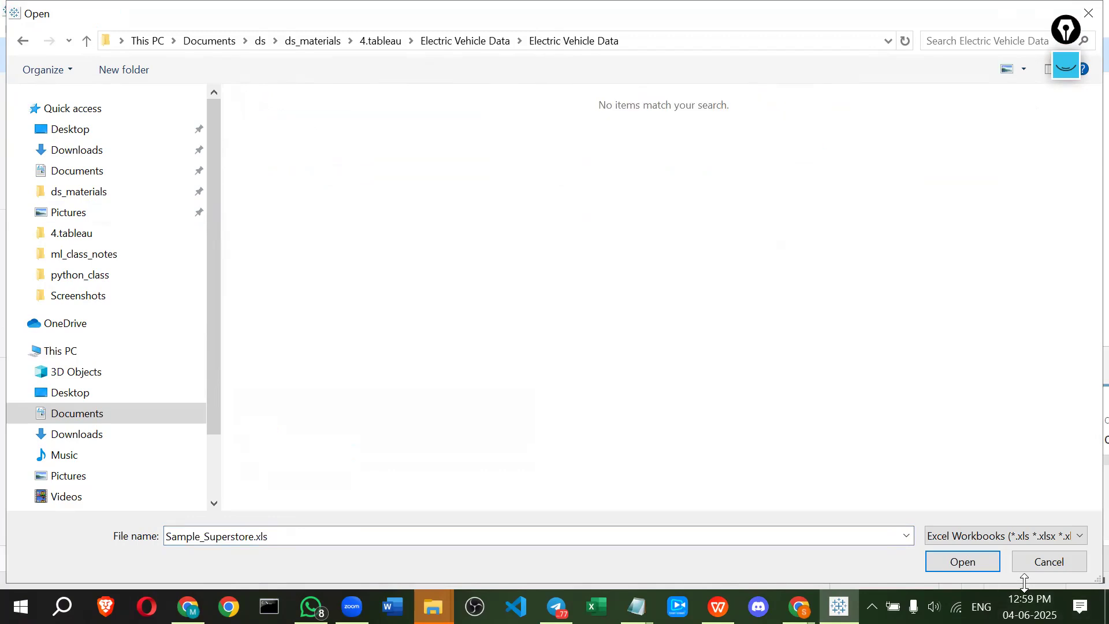
pyautogui.click(1042, 563)
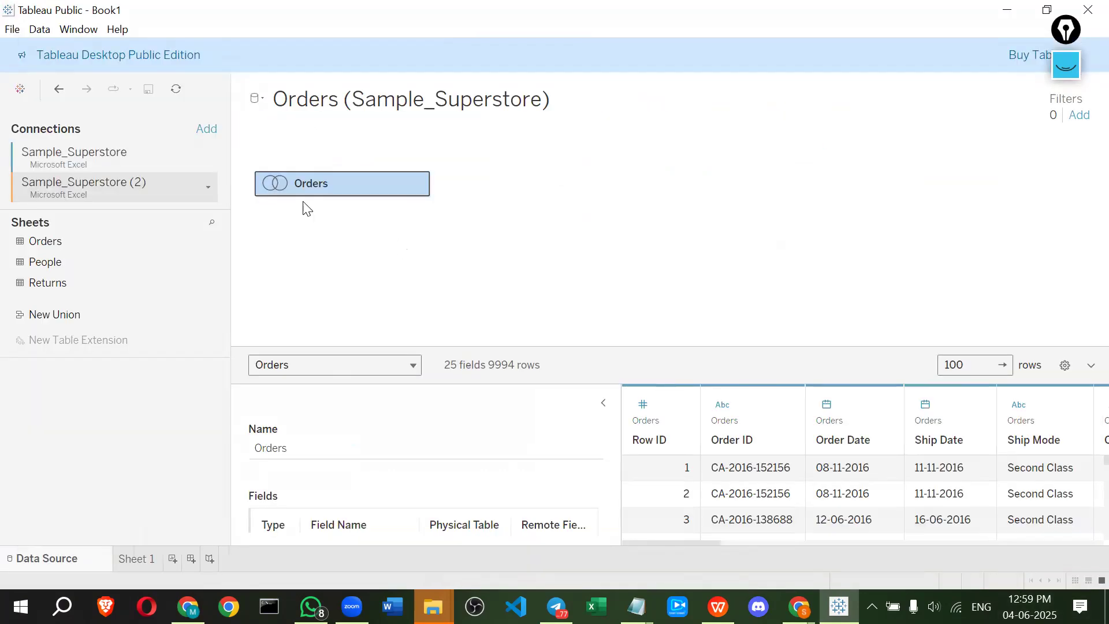
# Remove the duplicate Sample_Superstore (2) connection
pyautogui.rightClick(152, 185)
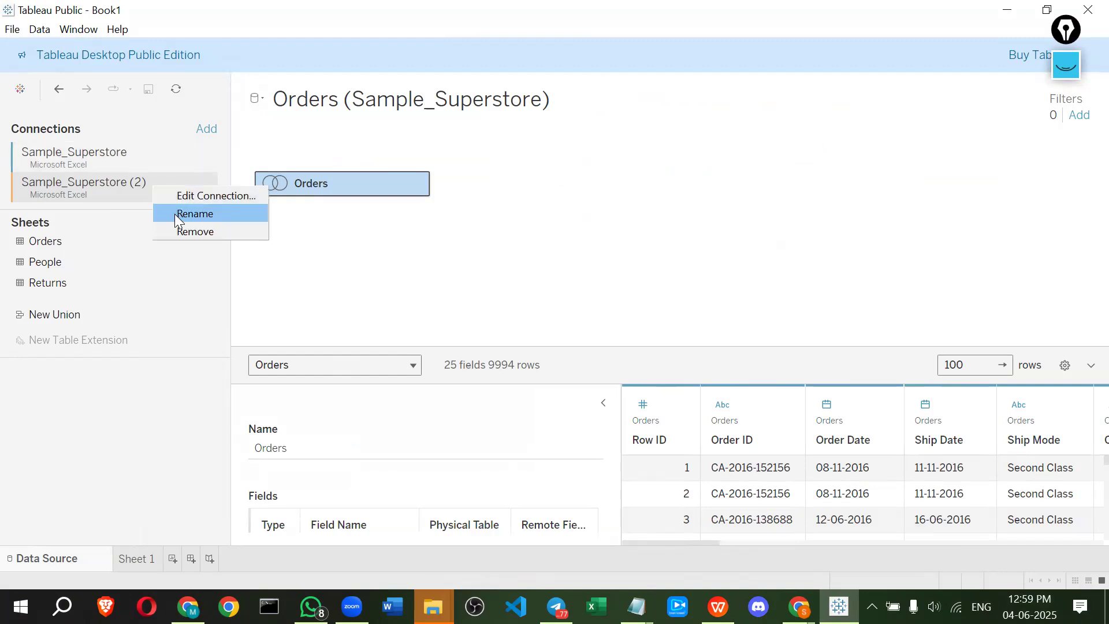
pyautogui.press('Escape')
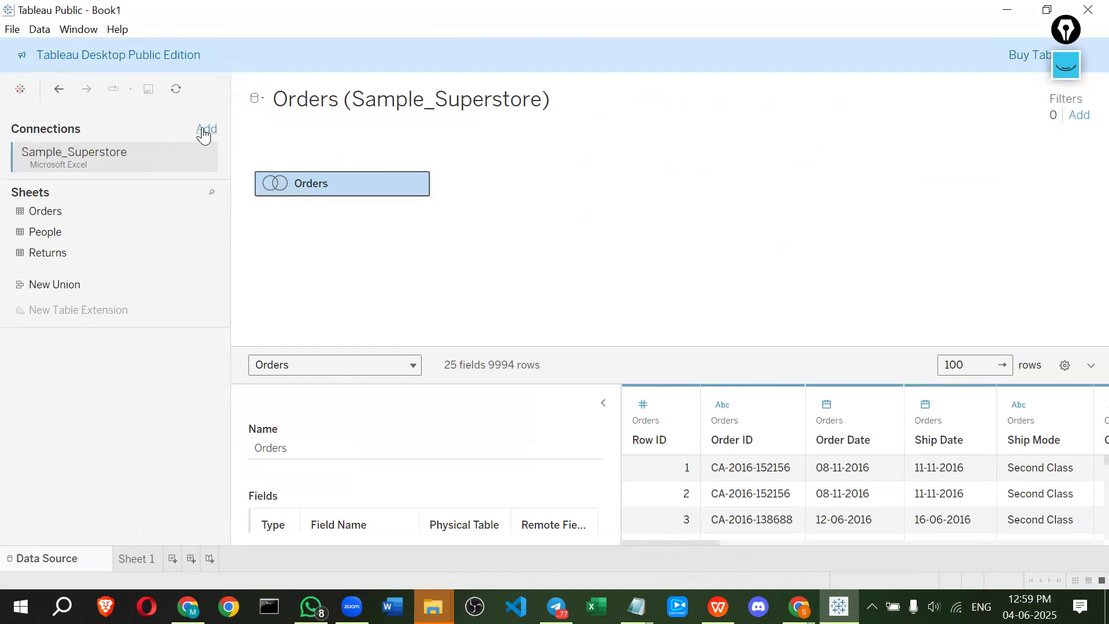
# Add a text file connection to Electric_Vehicle_Population_Data.csv in the 4.tableau\Electric Vehicle Data folder
pyautogui.click(203, 130)
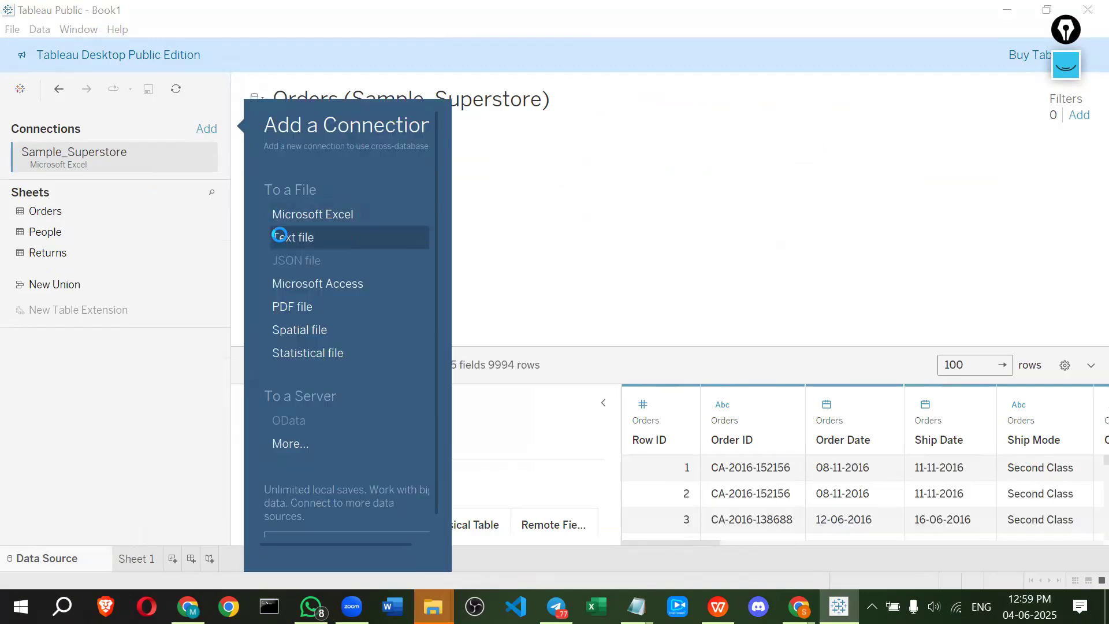
pyautogui.click(280, 239)
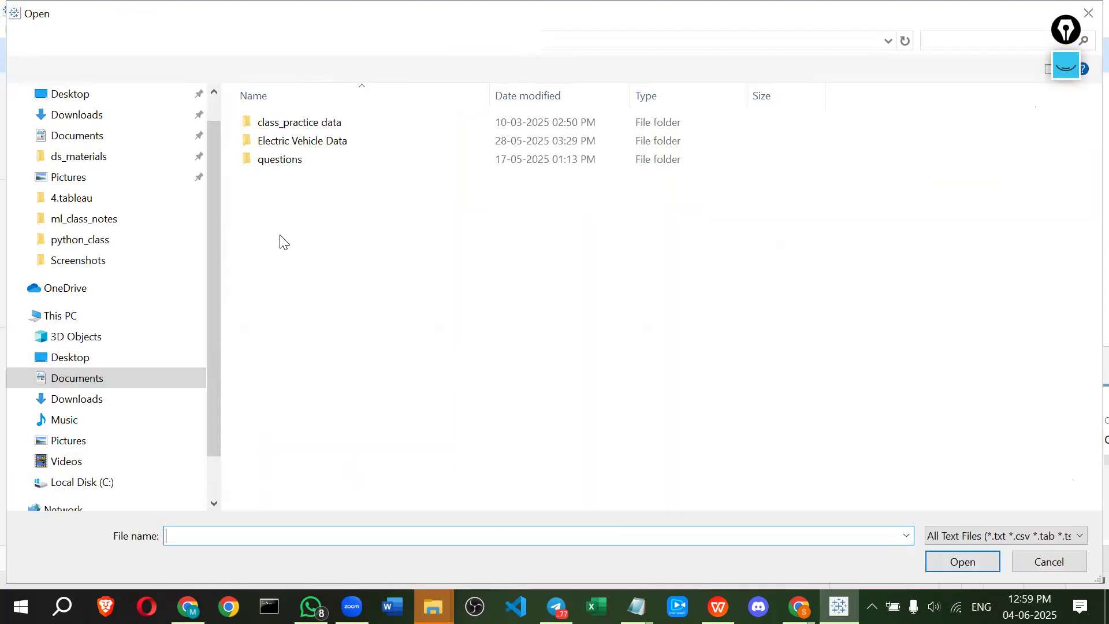
pyautogui.doubleClick(274, 144)
pyautogui.click(275, 147)
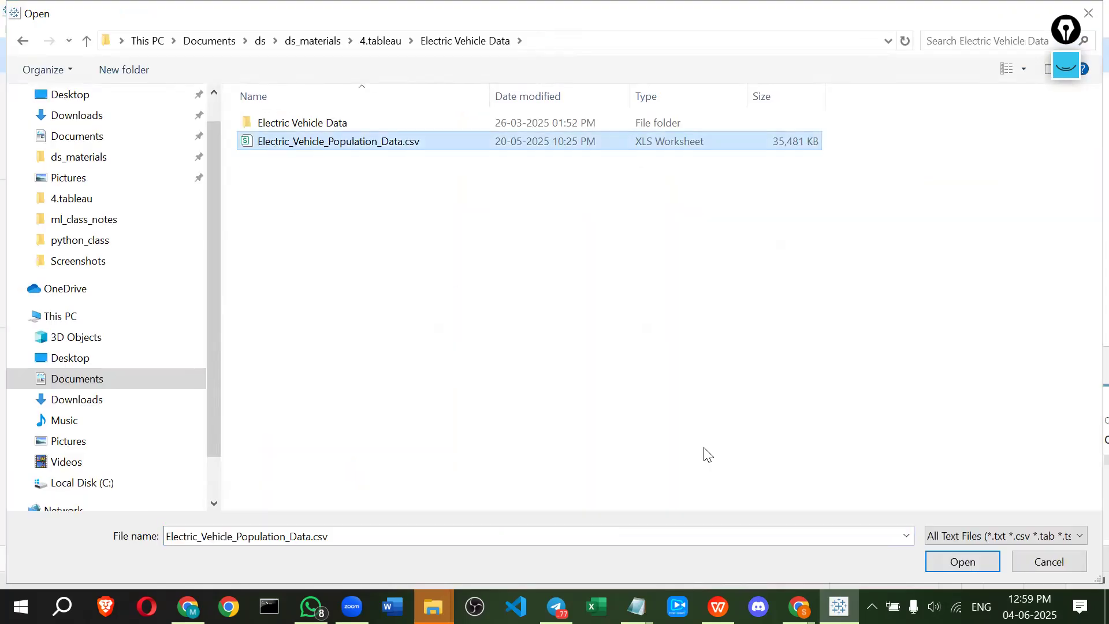
pyautogui.click(954, 556)
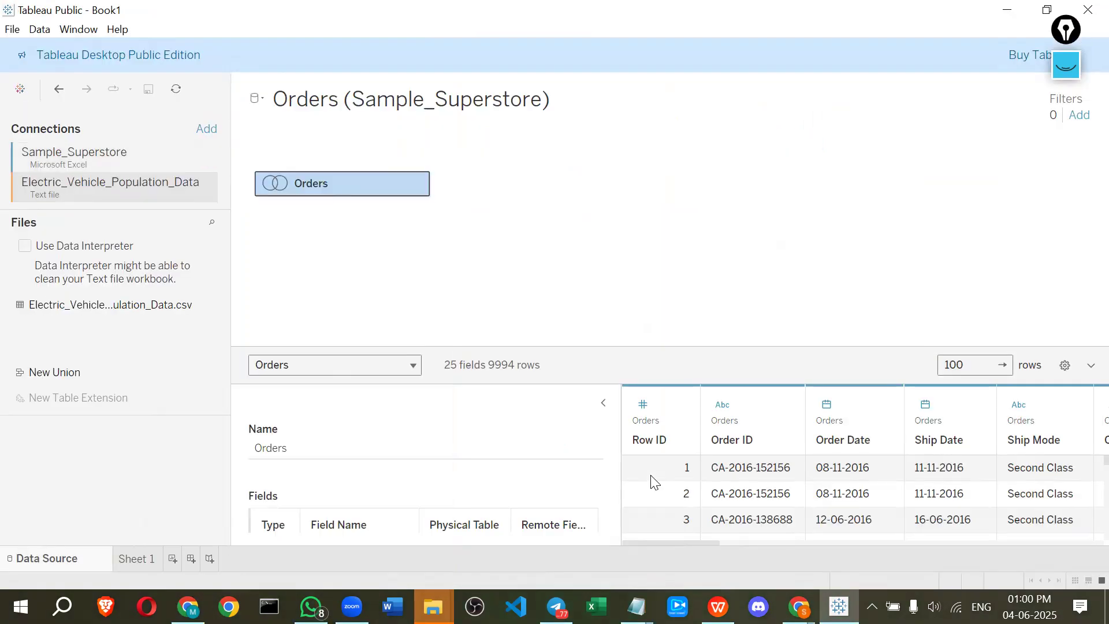
pyautogui.click(64, 156)
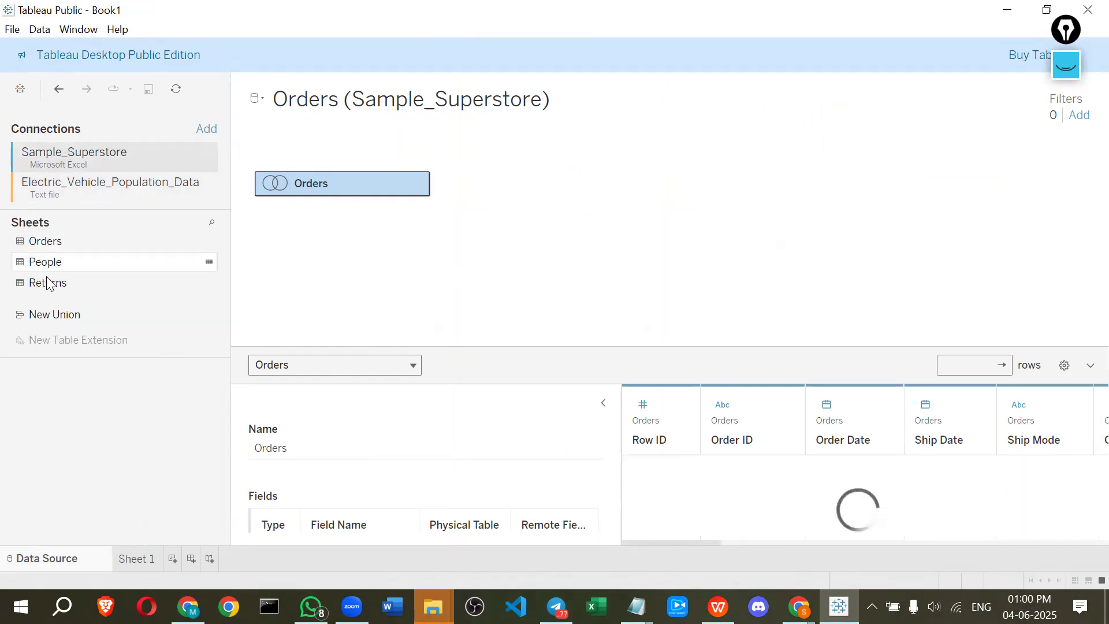
pyautogui.click(61, 191)
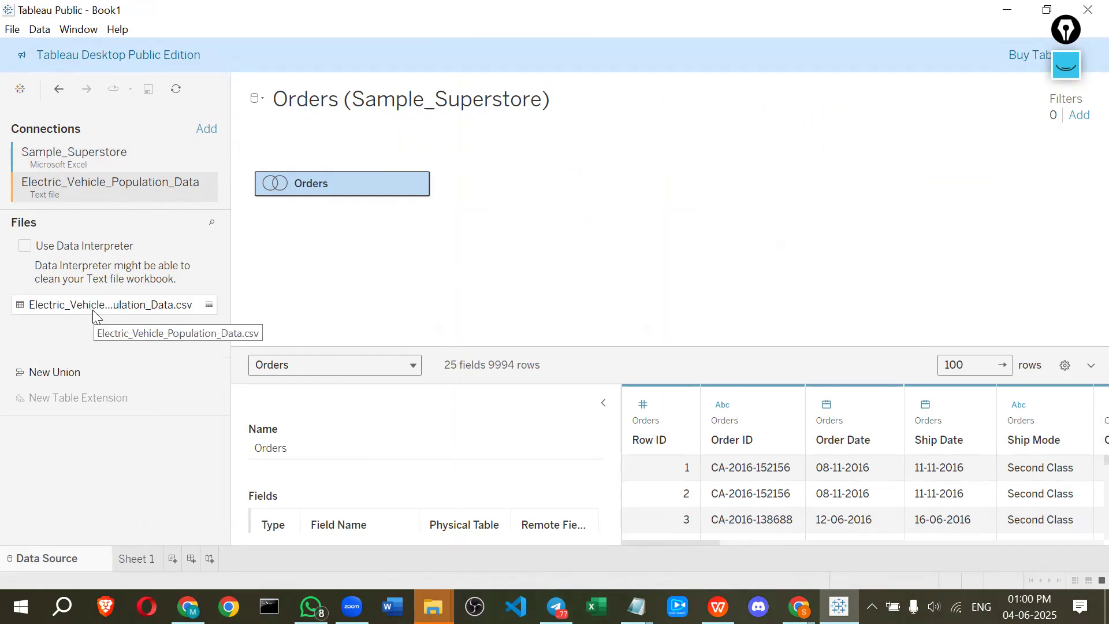
pyautogui.press('super+Tab')
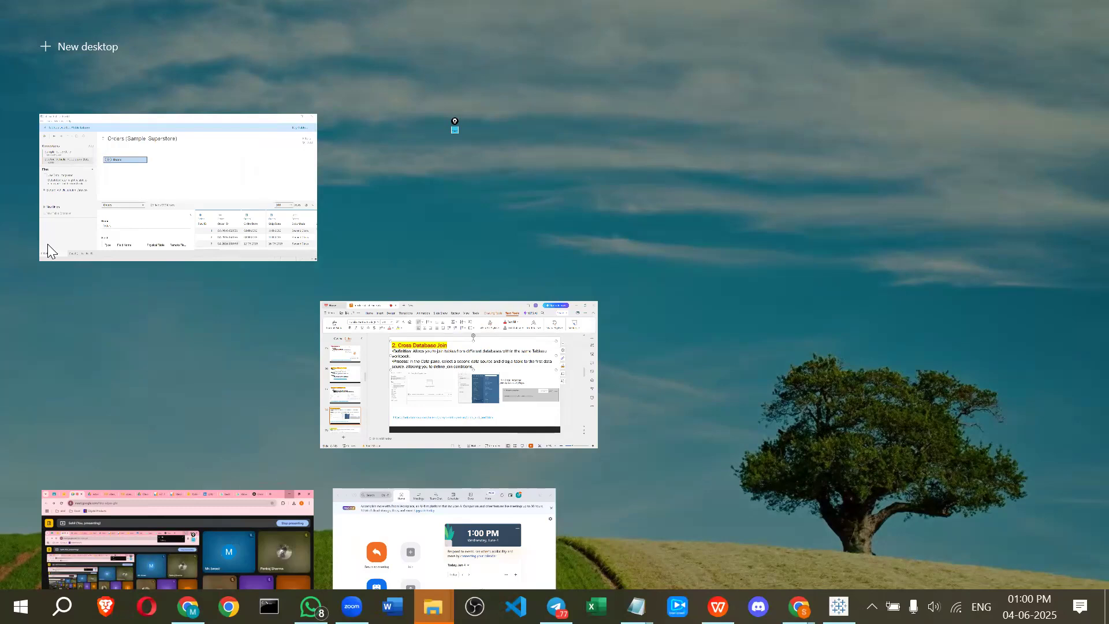
pyautogui.click(48, 244)
pyautogui.press('super')
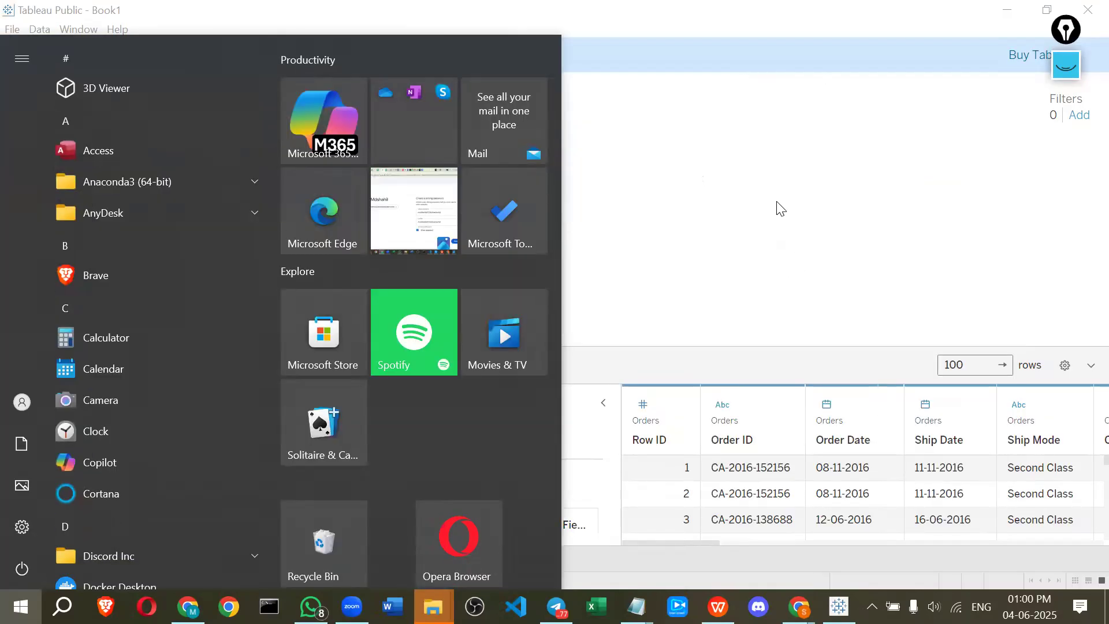
pyautogui.press('super')
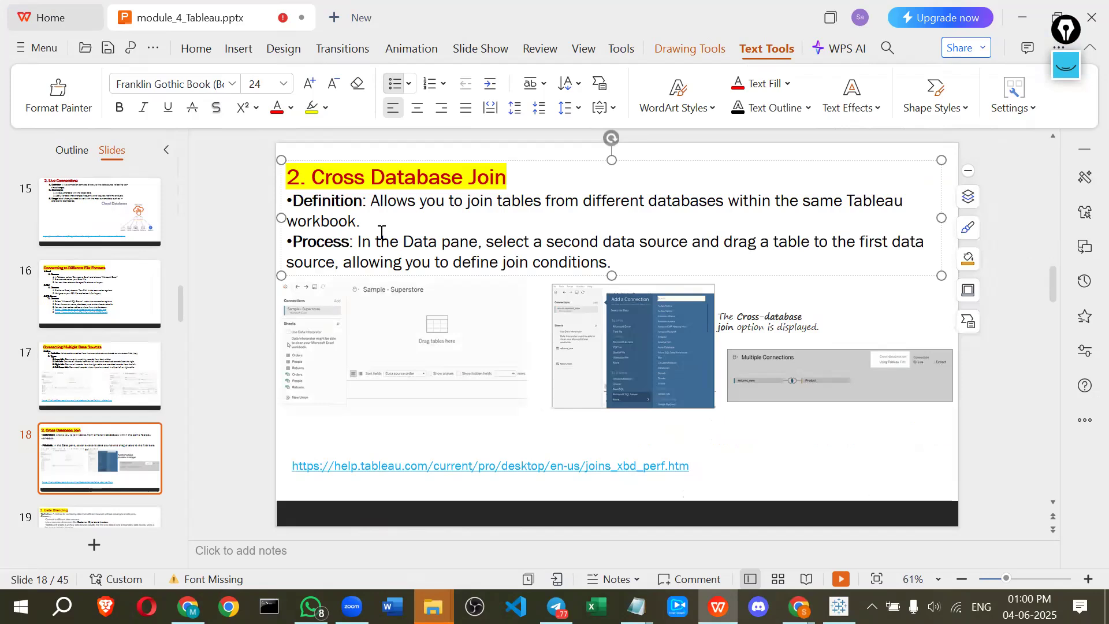
# Switch to the presentation and review the Cross Database Join slide's process description
pyautogui.hotkey('alt', 'Tab')
pyautogui.moveTo(370, 202); pyautogui.dragTo(829, 202)
pyautogui.click(723, 222)
pyautogui.moveTo(417, 240); pyautogui.dragTo(523, 241)
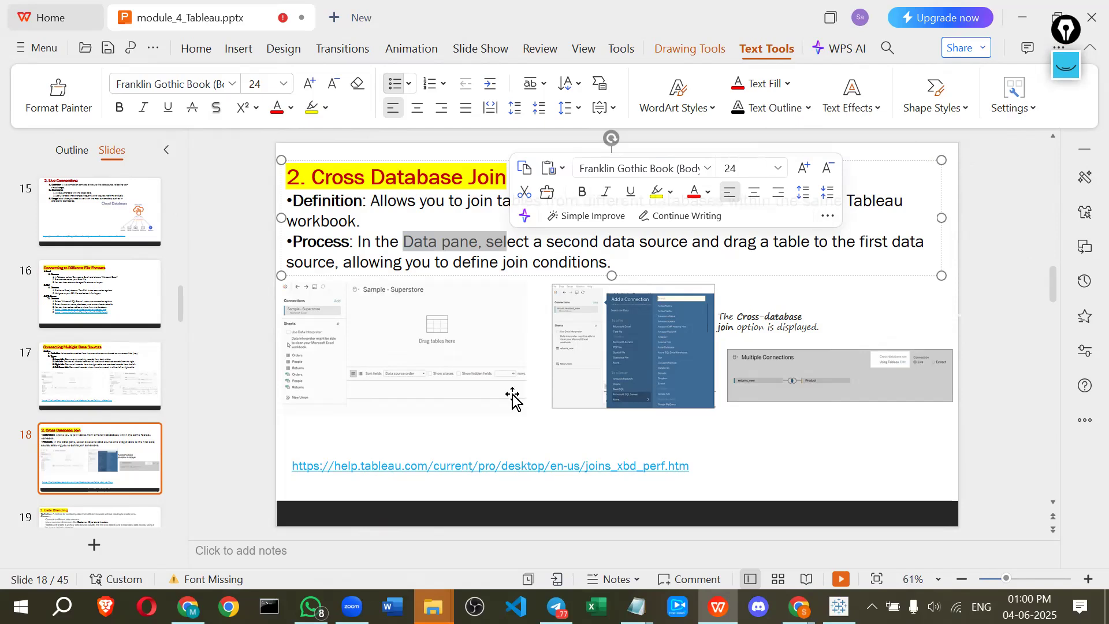
pyautogui.click(340, 456)
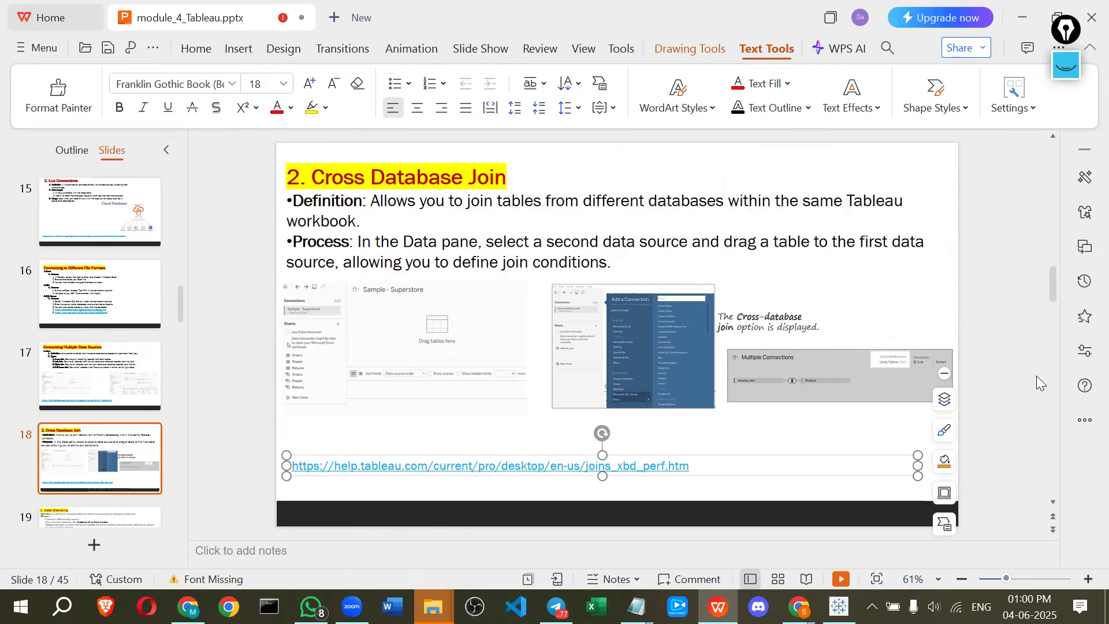
pyautogui.click(387, 279)
# Switch back to Tableau, add the Electric_Vehicle_Population_Data.csv table to the canvas and connect it to the Orders table
pyautogui.hotkey('alt', 'Tab')
pyautogui.moveTo(118, 307); pyautogui.dragTo(329, 252)
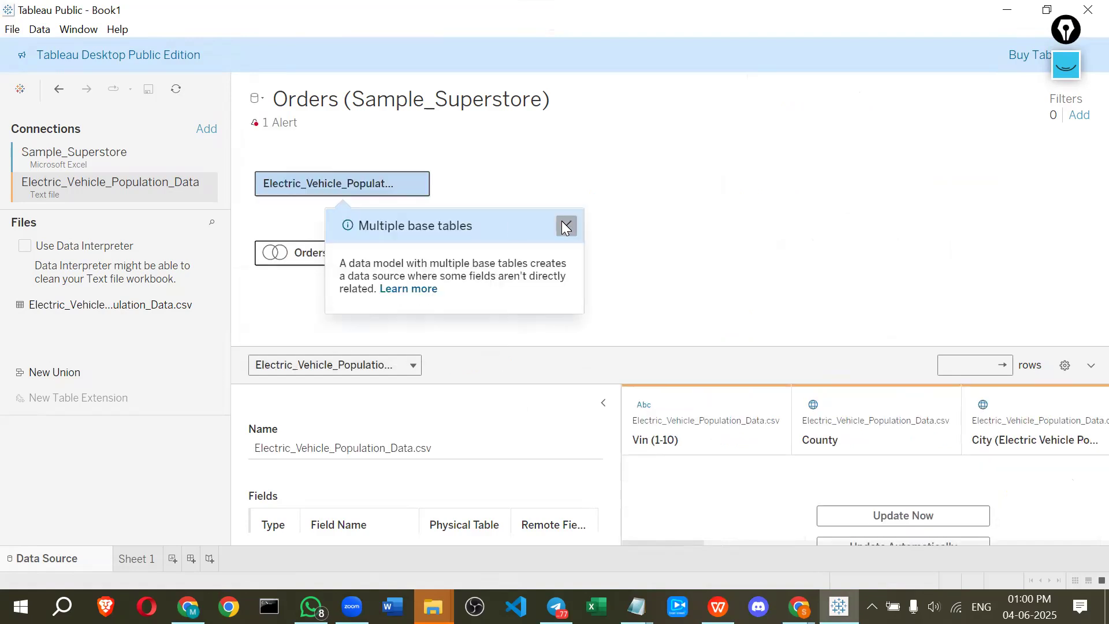
pyautogui.click(321, 174)
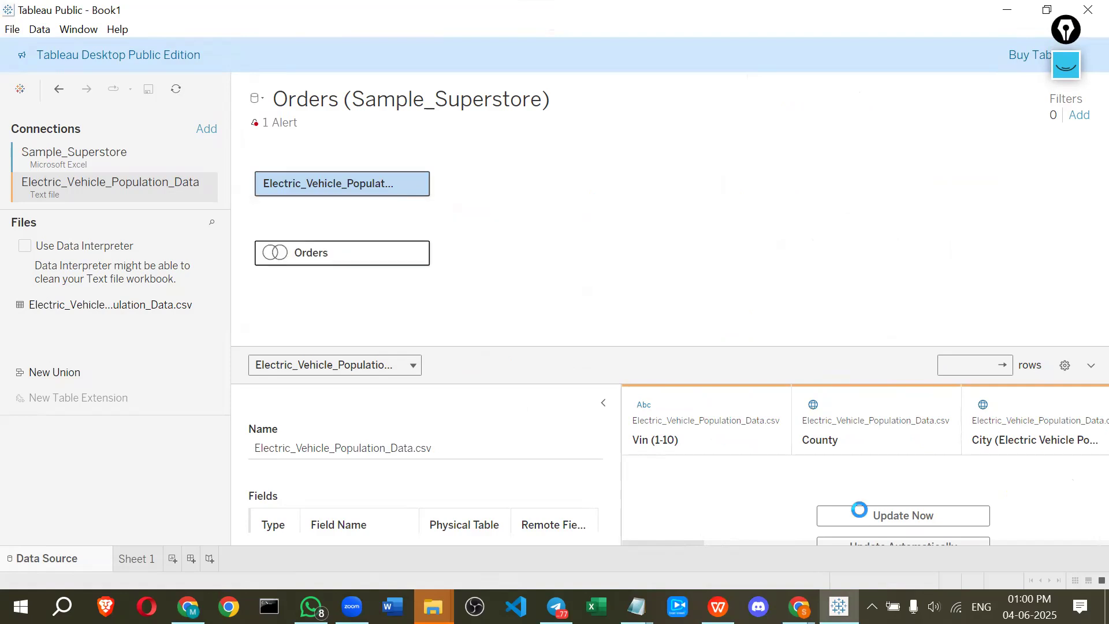
pyautogui.click(860, 513)
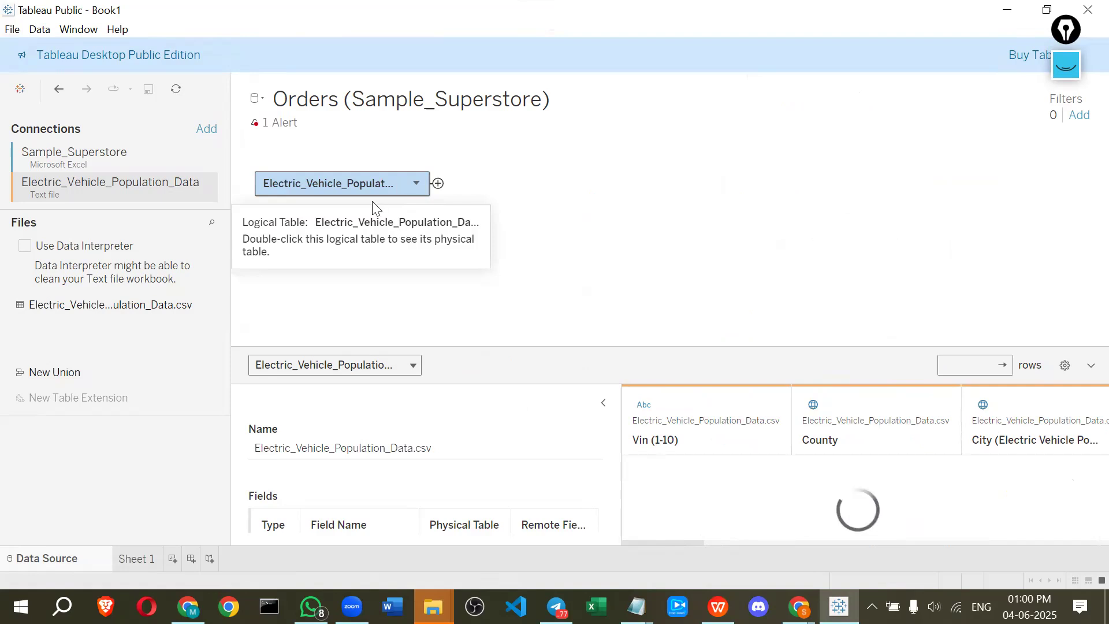
pyautogui.moveTo(397, 187); pyautogui.dragTo(549, 284)
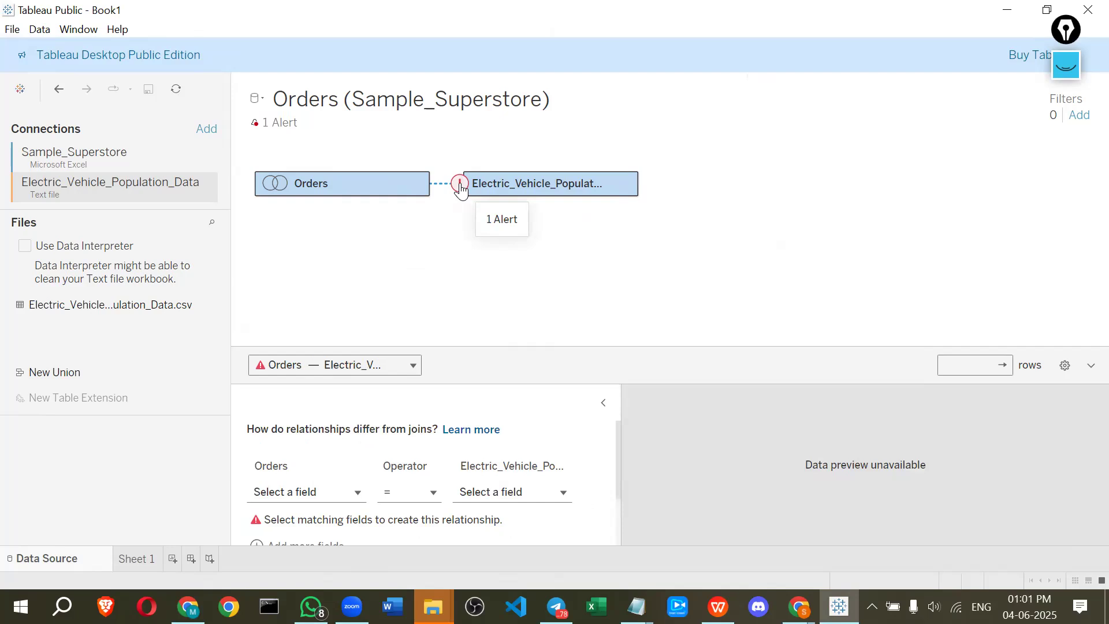
pyautogui.click(1062, 64)
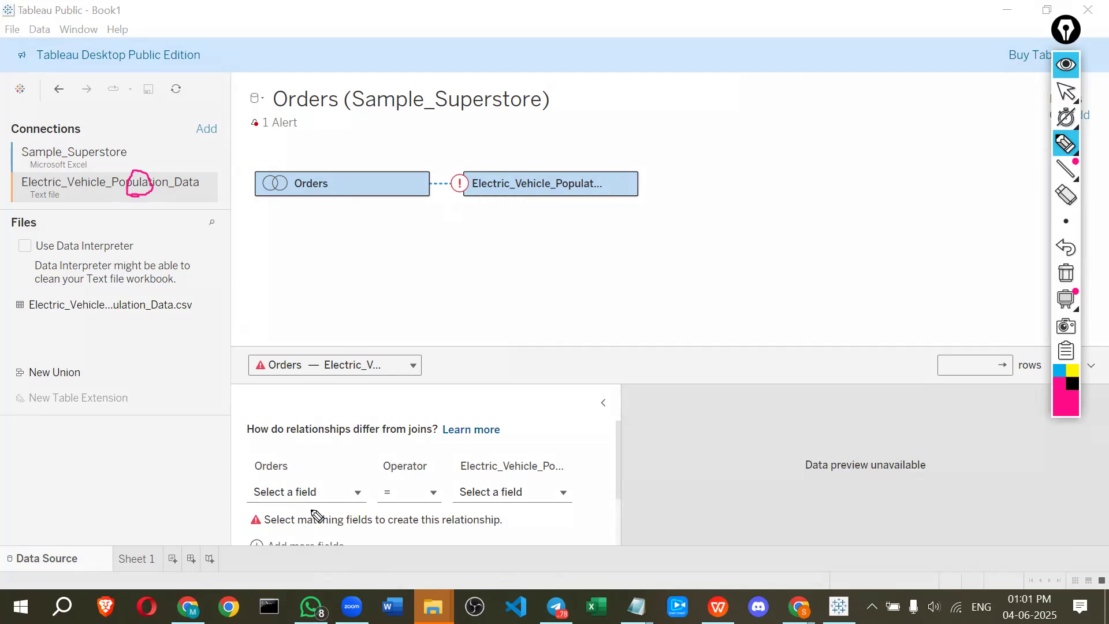
pyautogui.moveTo(334, 468)
pyautogui.mouseDown()
pyautogui.moveTo(247, 483)
pyautogui.moveTo(294, 512)
pyautogui.moveTo(346, 488)
pyautogui.mouseUp()
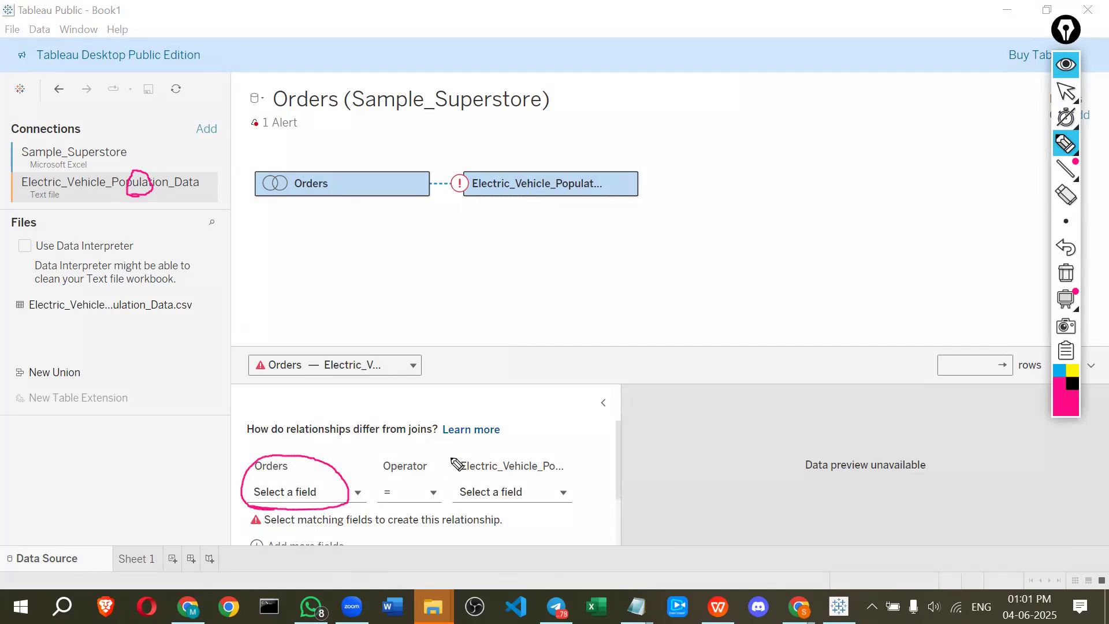
pyautogui.moveTo(457, 464)
pyautogui.mouseDown()
pyautogui.moveTo(578, 505)
pyautogui.moveTo(515, 449)
pyautogui.moveTo(453, 461)
pyautogui.mouseUp()
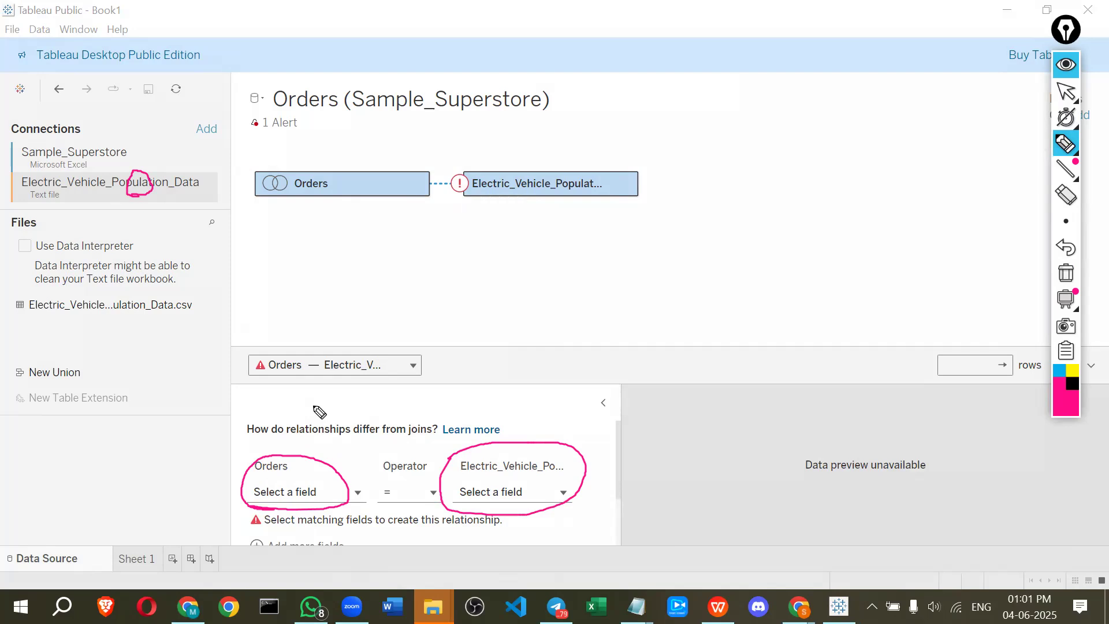
pyautogui.click(1066, 92)
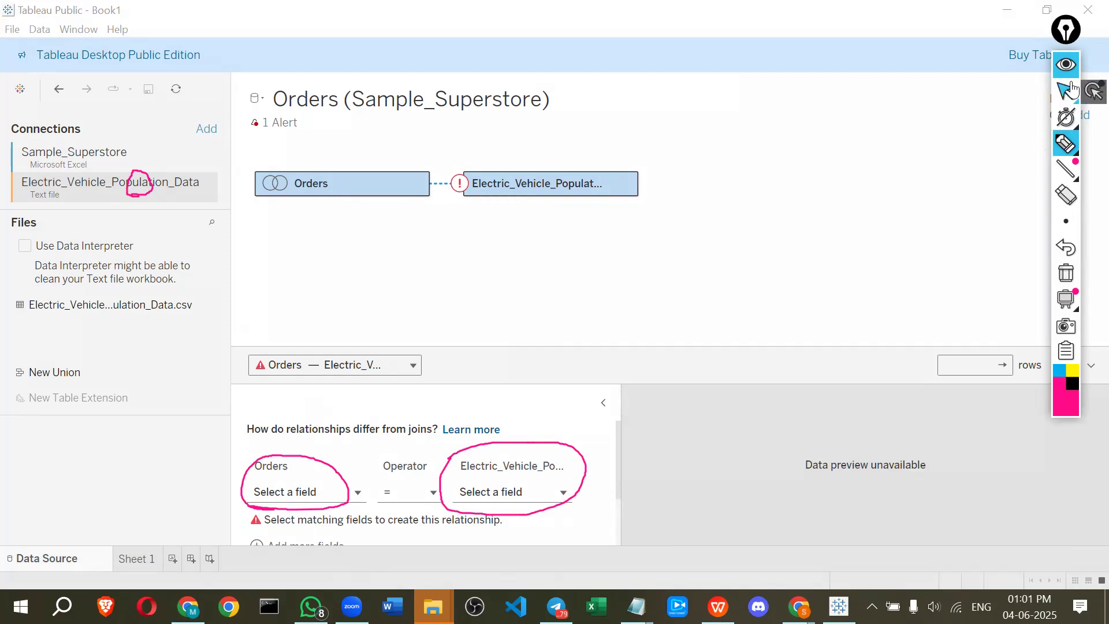
# Define the relationship as Orders State = State (Electric Vehicle Population Data.csv) and update the data preview
pyautogui.click(301, 492)
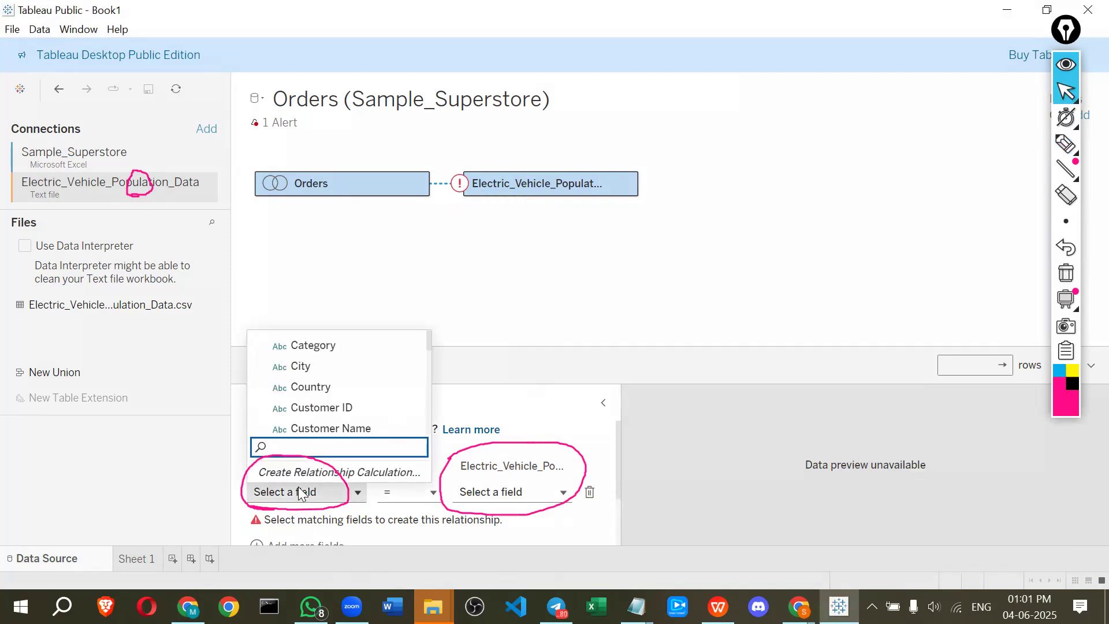
pyautogui.write('sta')
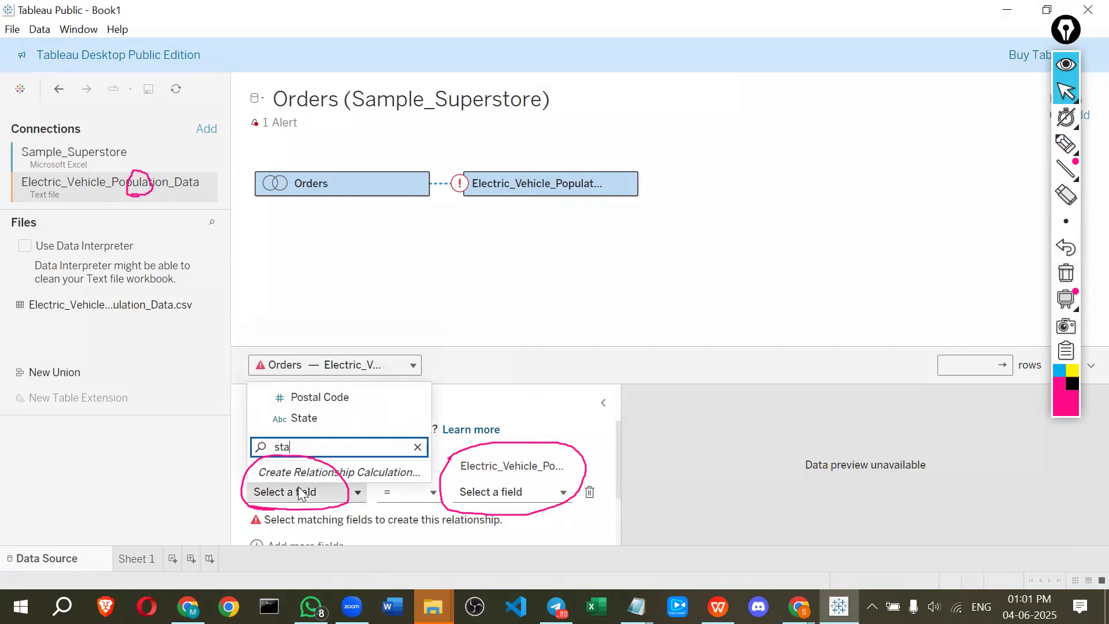
pyautogui.click(307, 430)
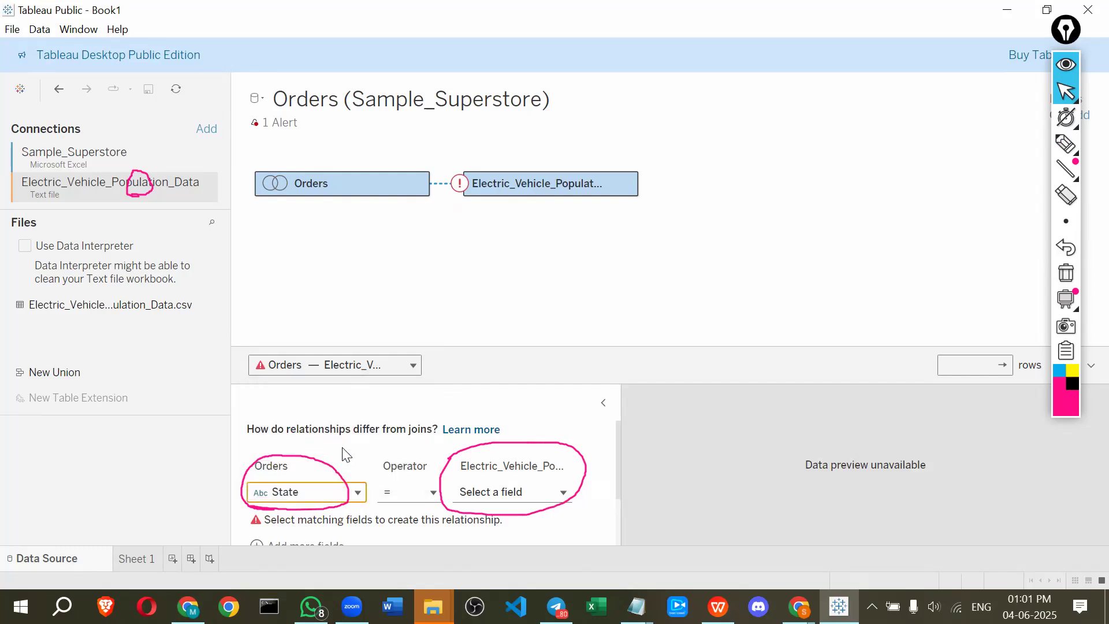
pyautogui.click(485, 497)
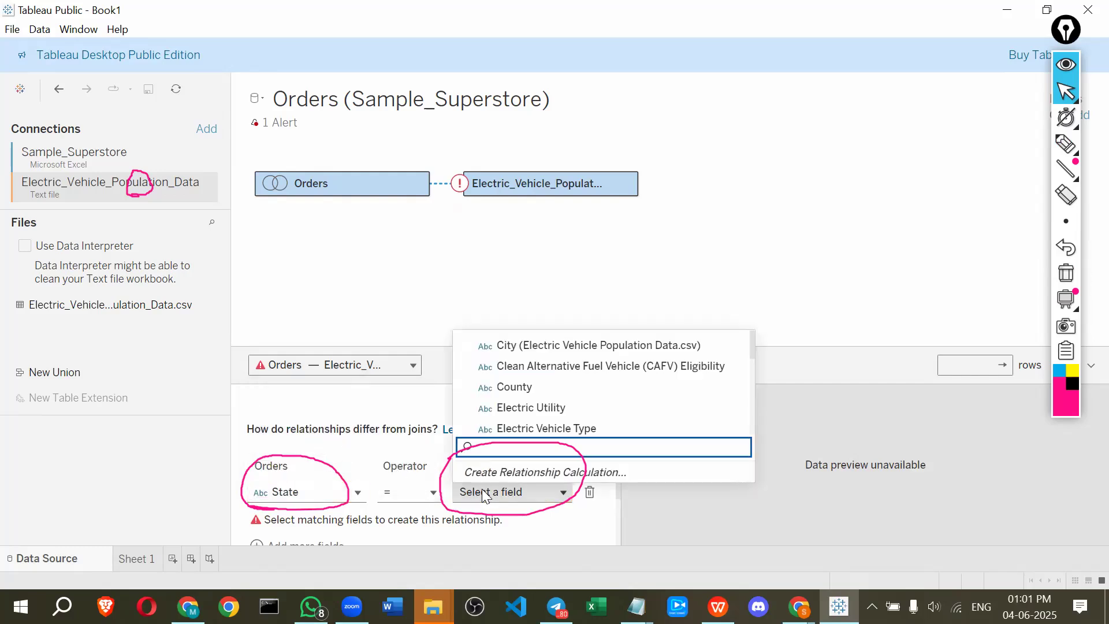
pyautogui.write('stas')
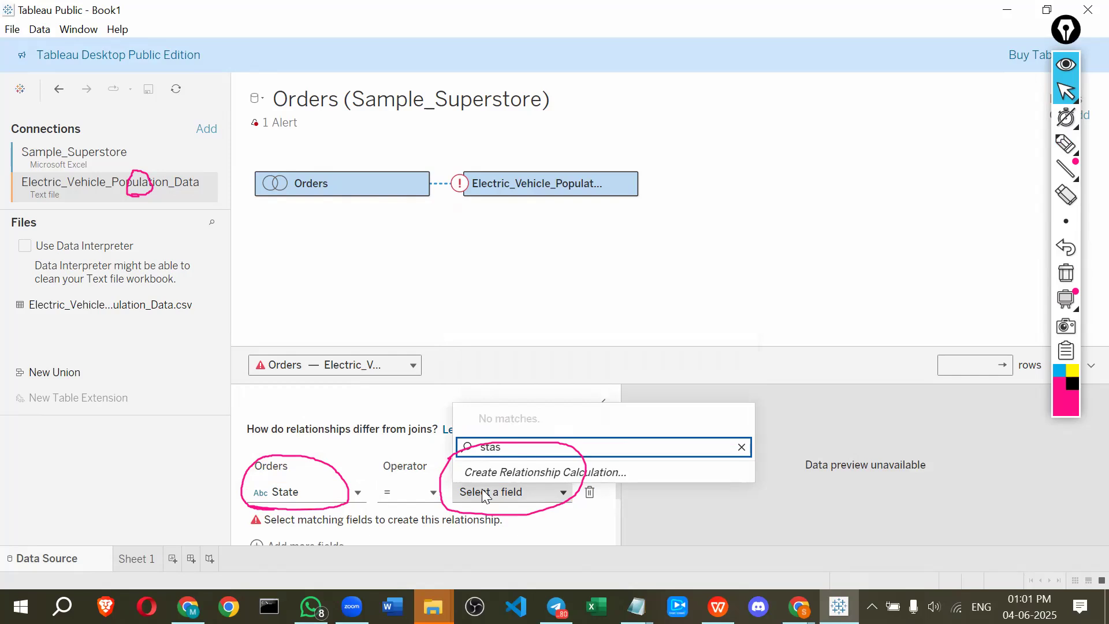
pyautogui.press('BackSpace')
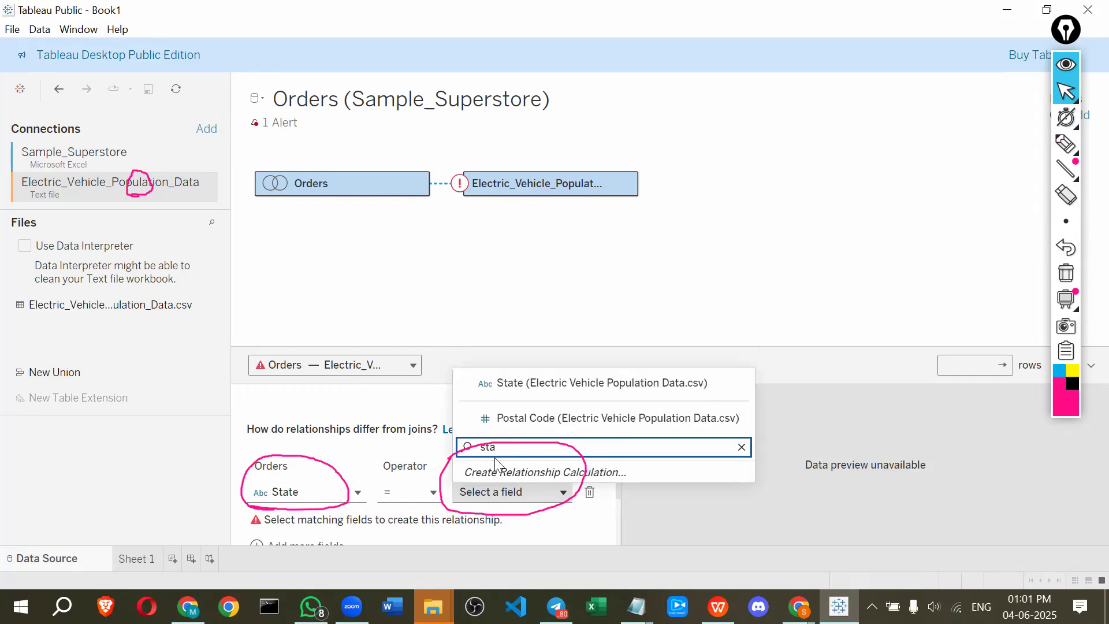
pyautogui.click(495, 384)
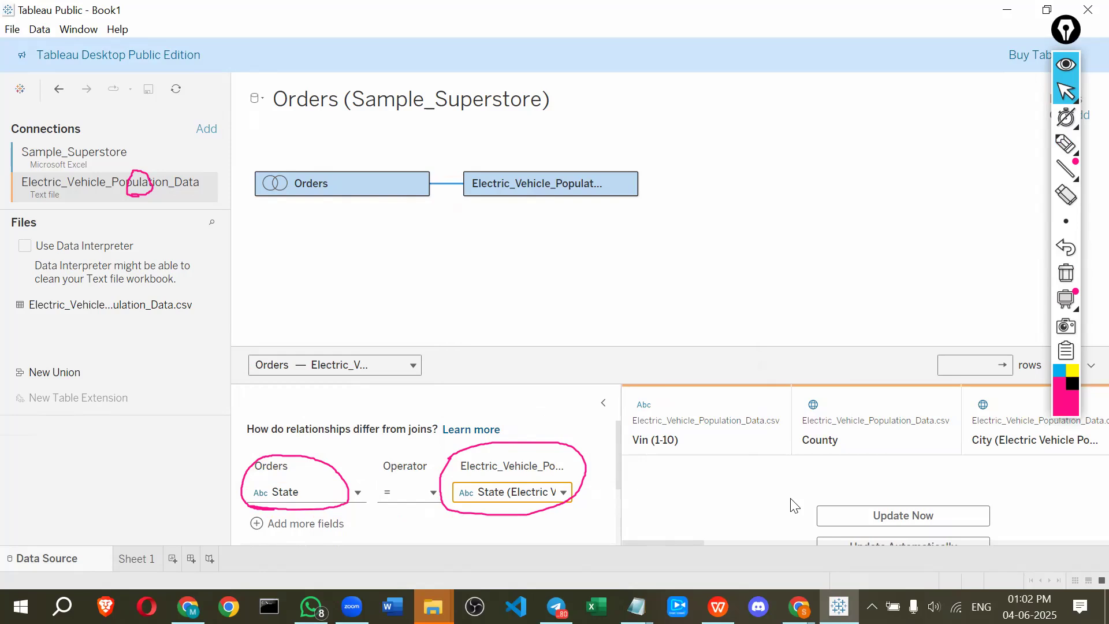
pyautogui.click(905, 514)
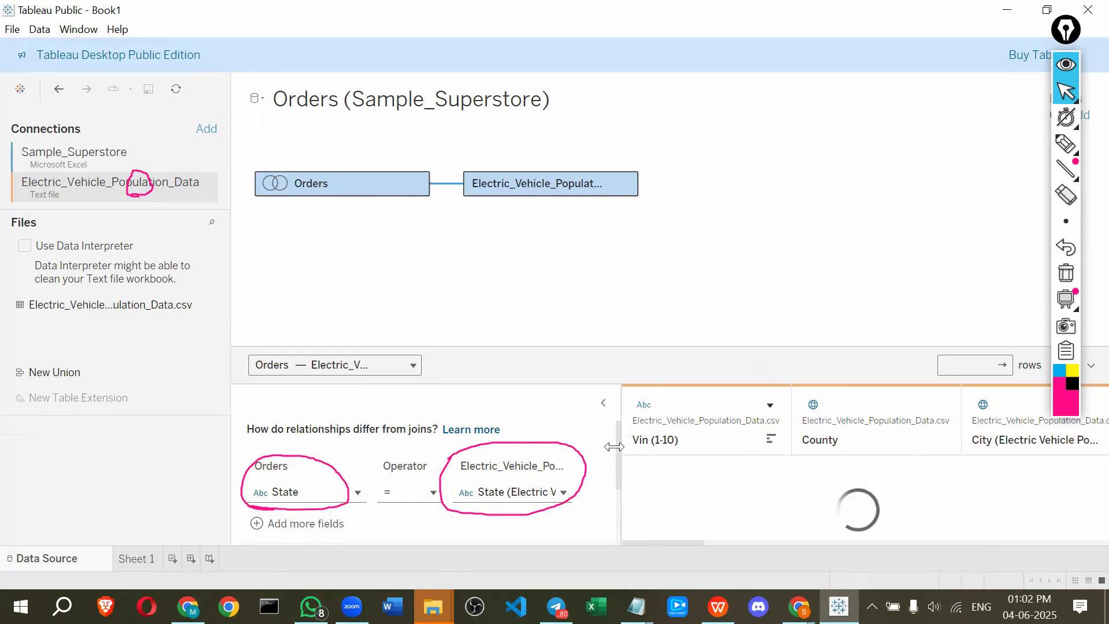
pyautogui.moveTo(613, 446); pyautogui.dragTo(456, 448)
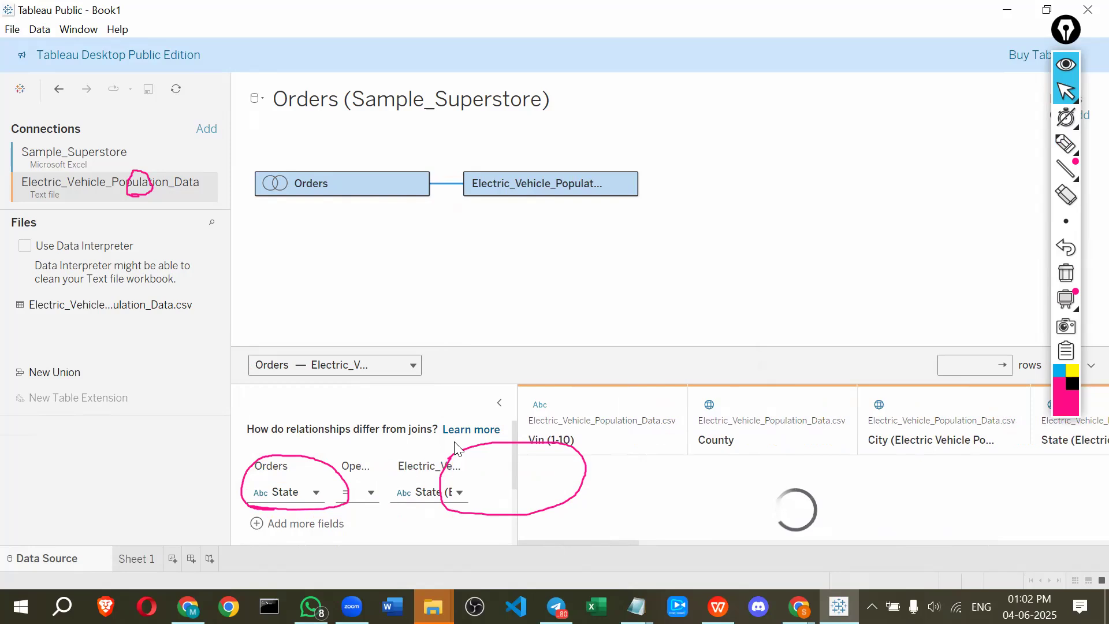
# Open Sheet 1 and examine the fields of the Electric_Vehicle_Population_Data and Orders tables in the Data pane
pyautogui.click(1063, 271)
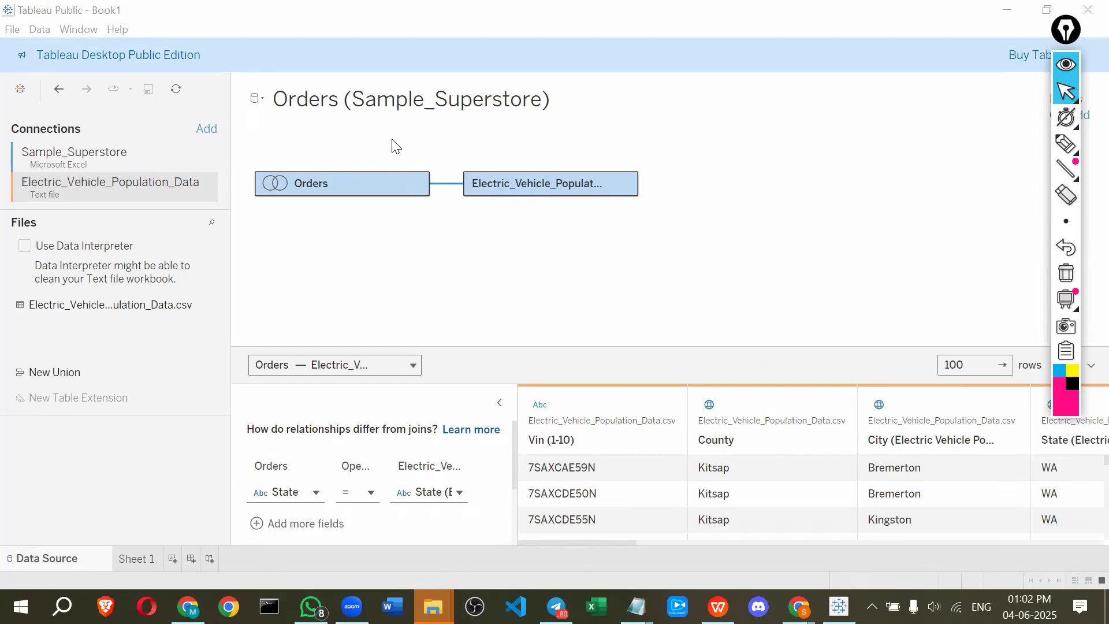
pyautogui.scroll(-3, 803, 485)
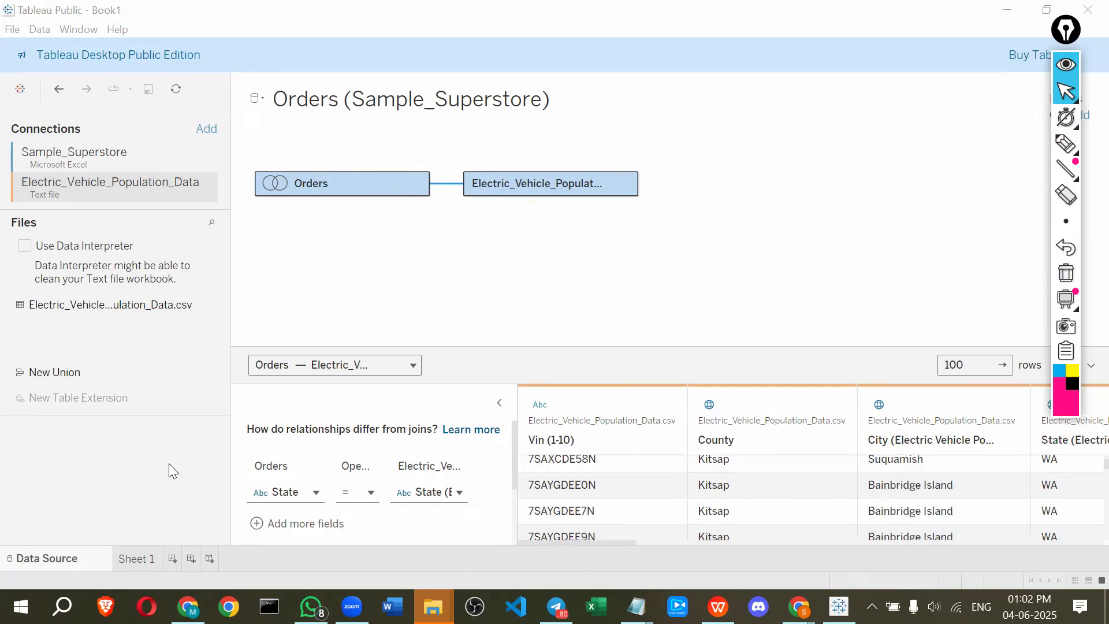
pyautogui.click(134, 563)
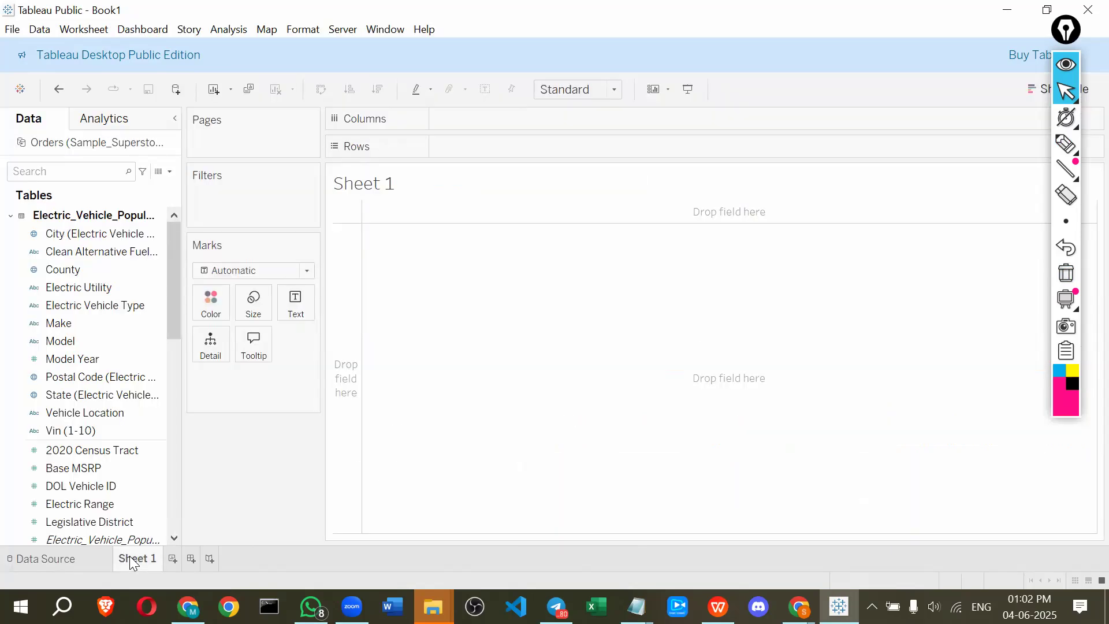
pyautogui.click(13, 217)
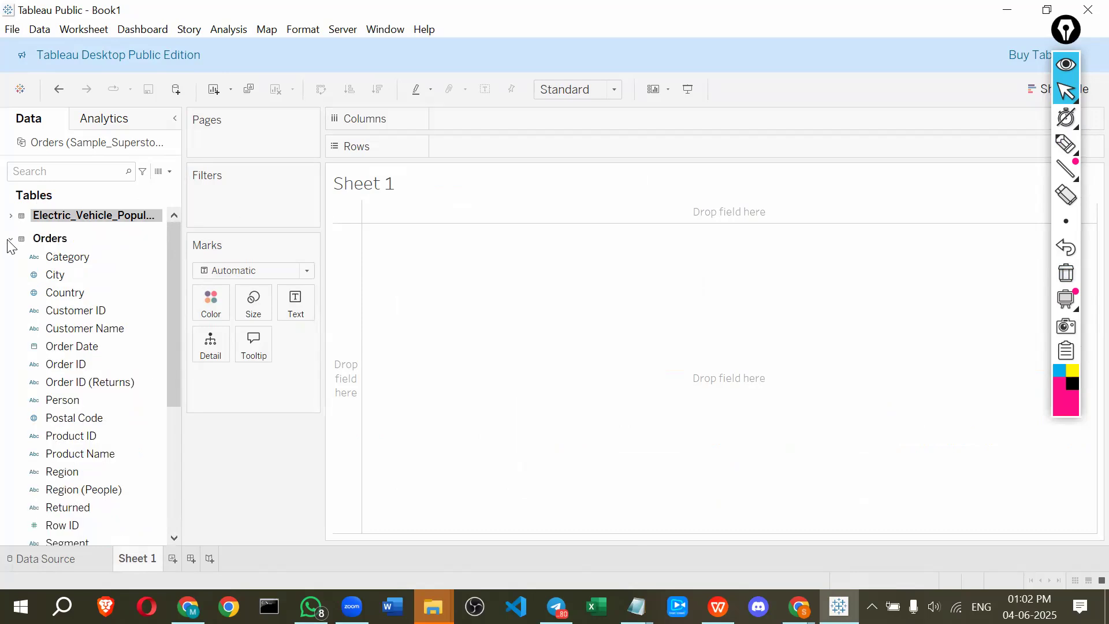
pyautogui.scroll(-2, 27, 265)
pyautogui.scroll(-3, 31, 274)
pyautogui.scroll(5, 31, 291)
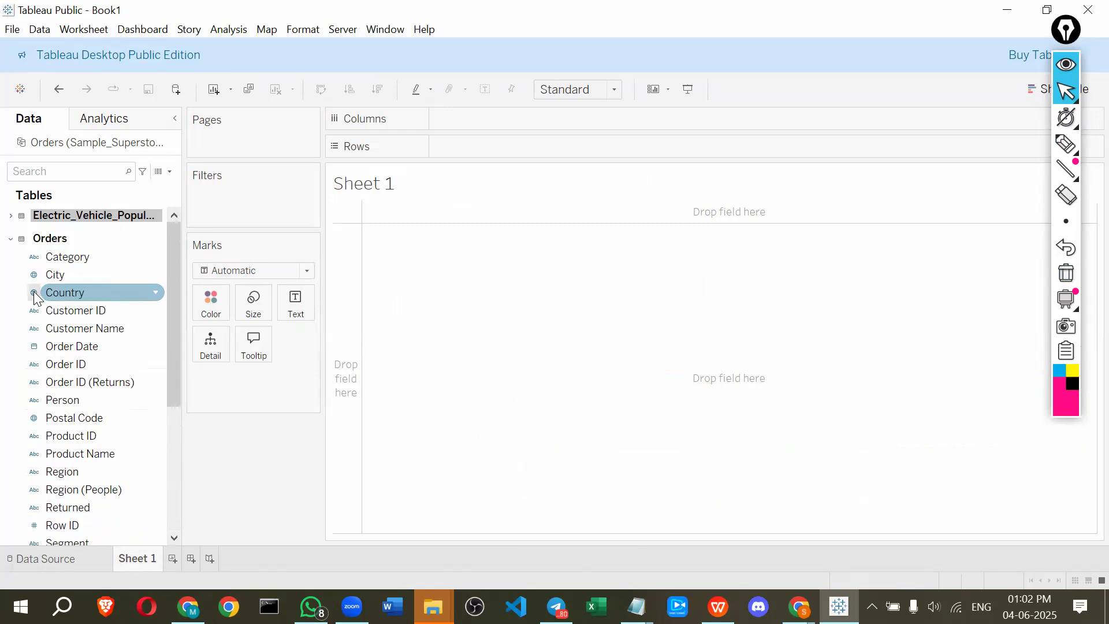
pyautogui.click(9, 239)
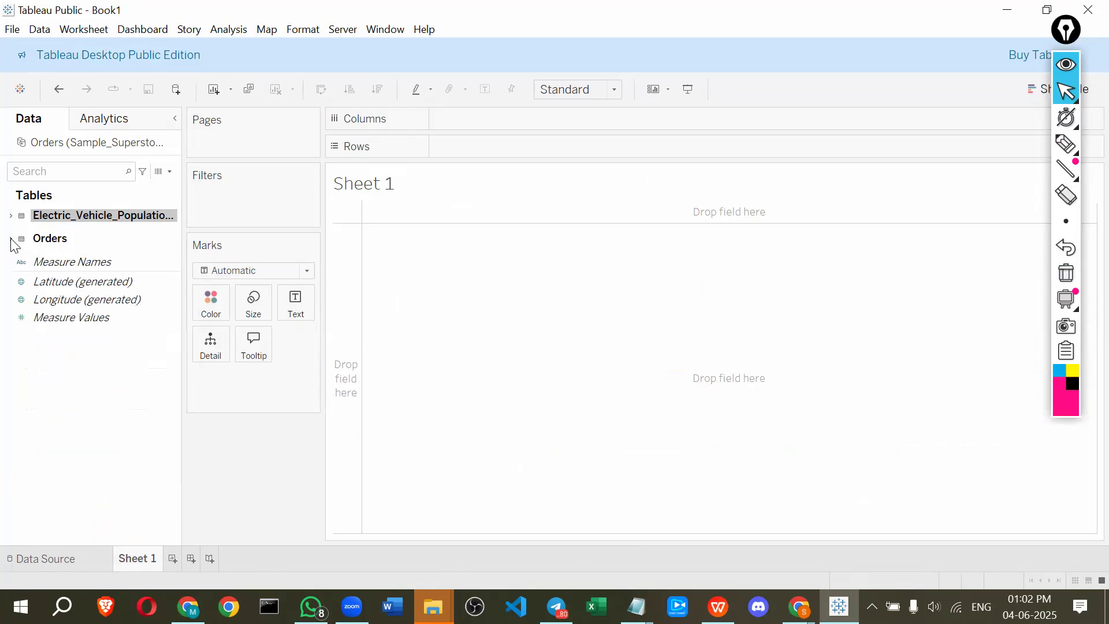
pyautogui.click(10, 217)
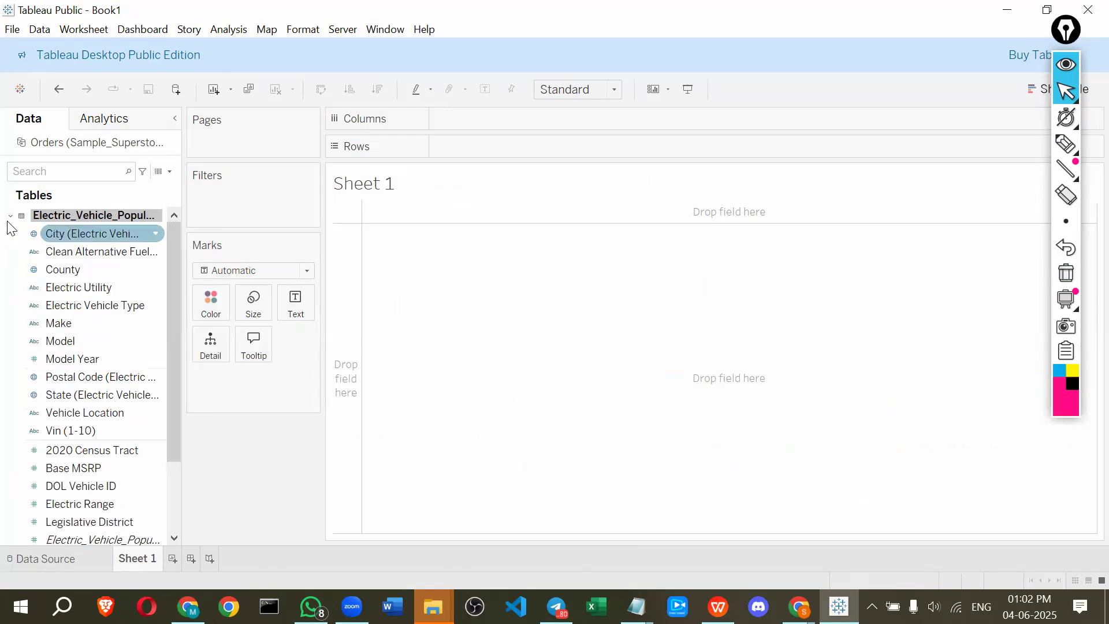
pyautogui.click(11, 217)
pyautogui.click(22, 239)
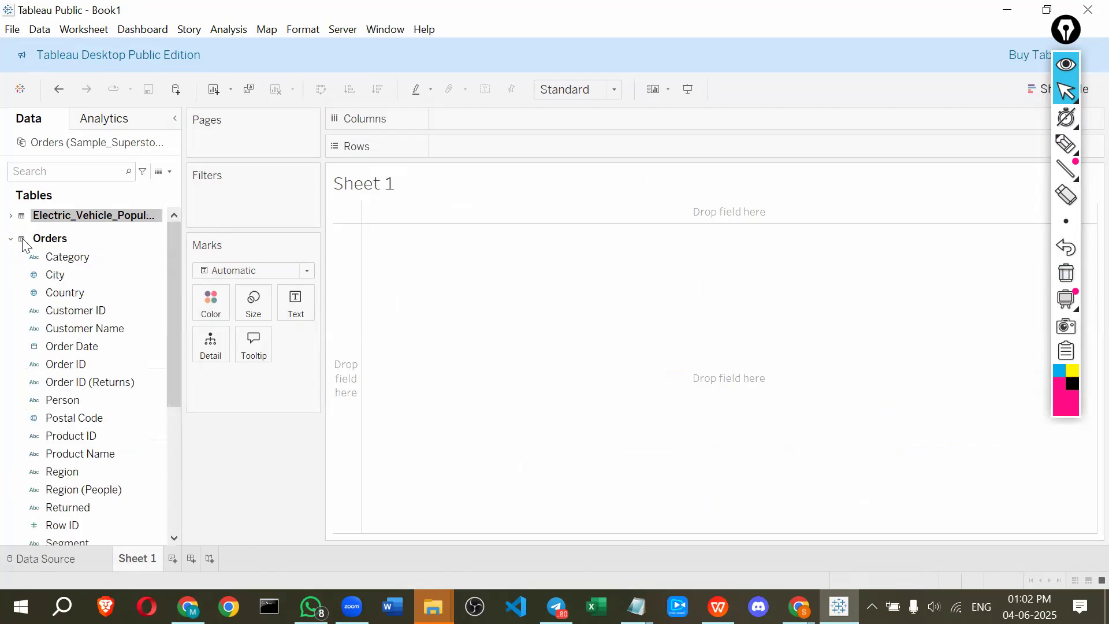
# Switch to the presentation to review the Cross Database Join slide, and return to Tableau
pyautogui.hotkey('alt', 'Tab')
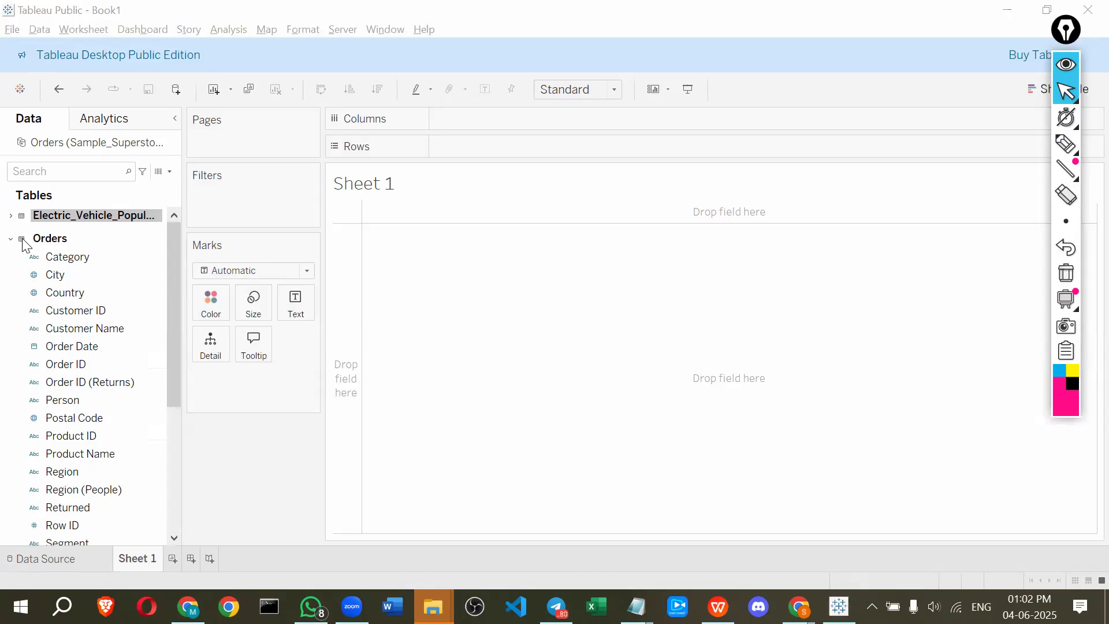
pyautogui.hotkey('alt', 'Tab')
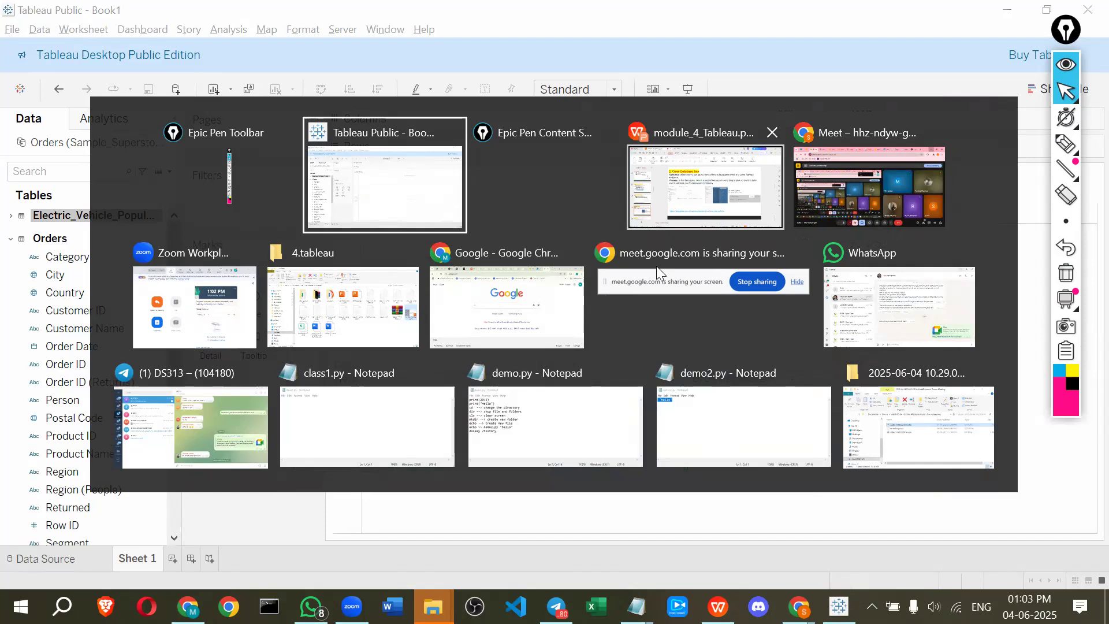
pyautogui.click(698, 201)
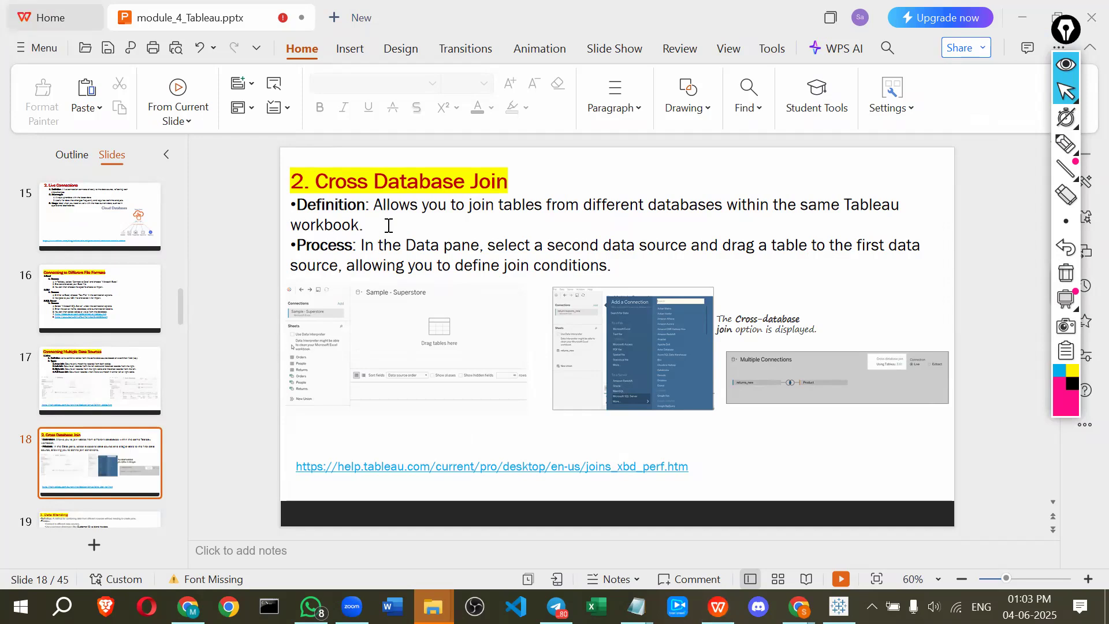
pyautogui.hotkey('alt', 'Tab')
pyautogui.click(511, 193)
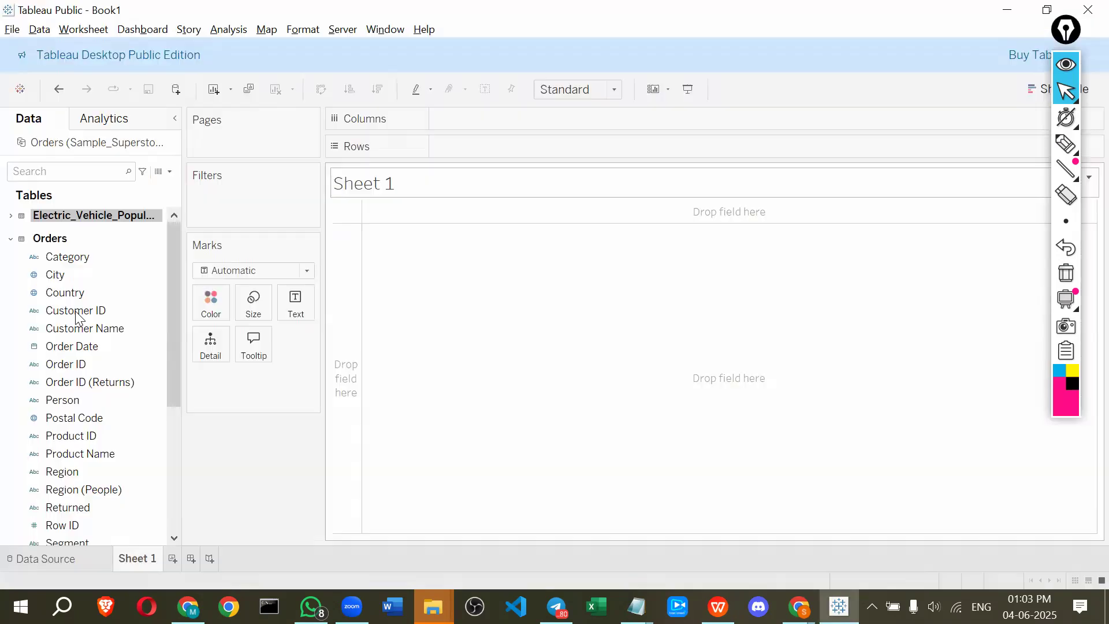
# Return to the Data Source page and annotate how the two related tables combine
pyautogui.click(110, 555)
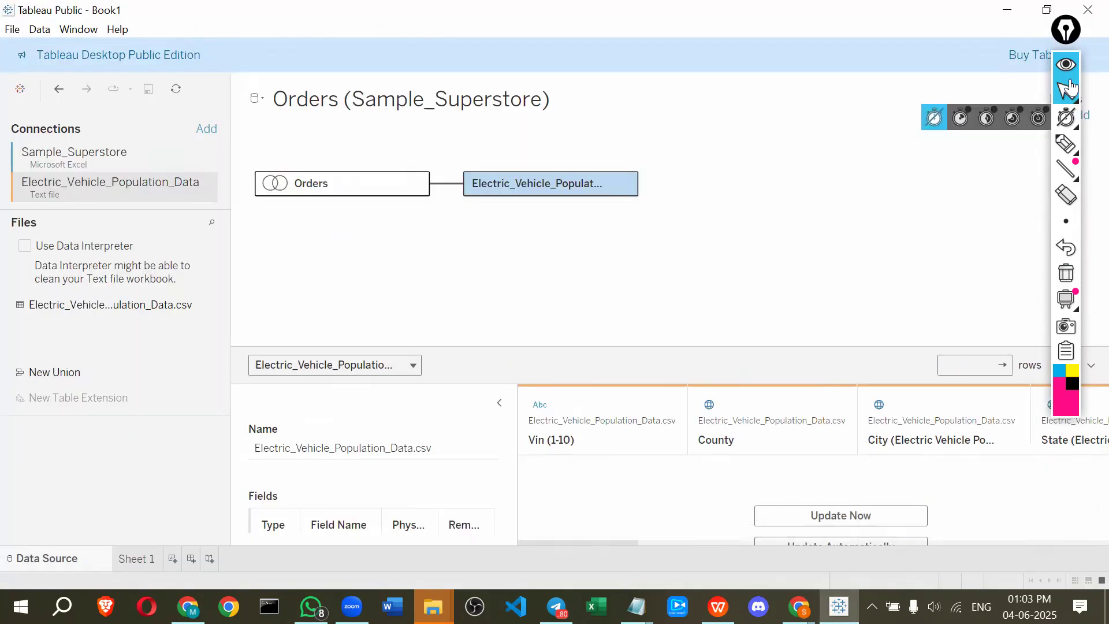
pyautogui.click(1067, 154)
pyautogui.moveTo(533, 280)
pyautogui.mouseDown()
pyautogui.moveTo(537, 225)
pyautogui.moveTo(596, 277)
pyautogui.moveTo(531, 284)
pyautogui.mouseUp()
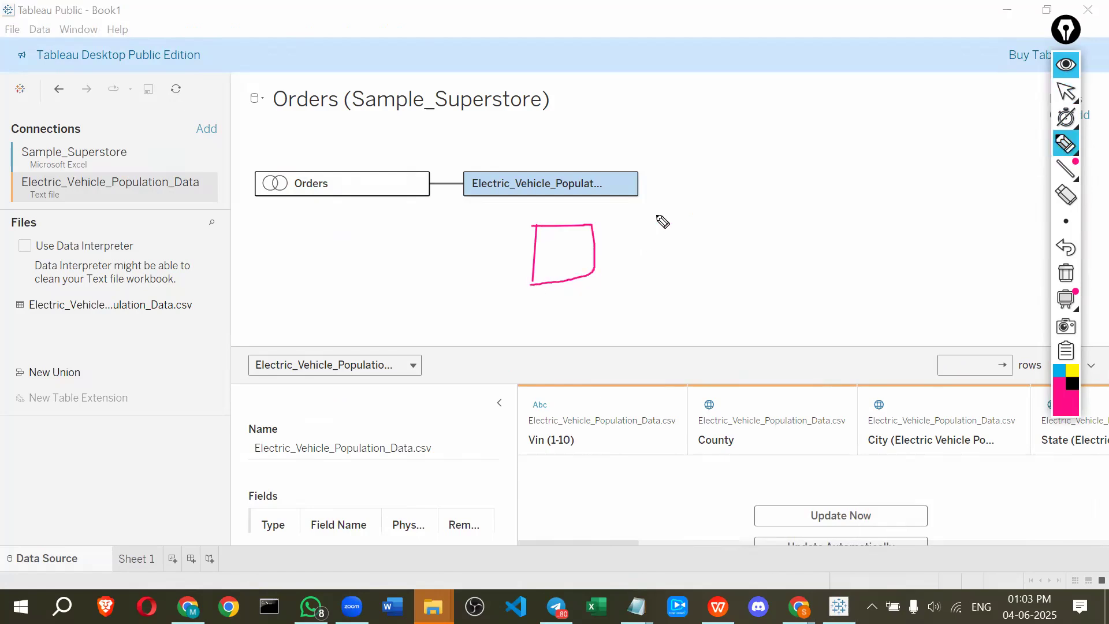
pyautogui.moveTo(656, 266)
pyautogui.mouseDown()
pyautogui.moveTo(706, 208)
pyautogui.moveTo(664, 275)
pyautogui.mouseUp()
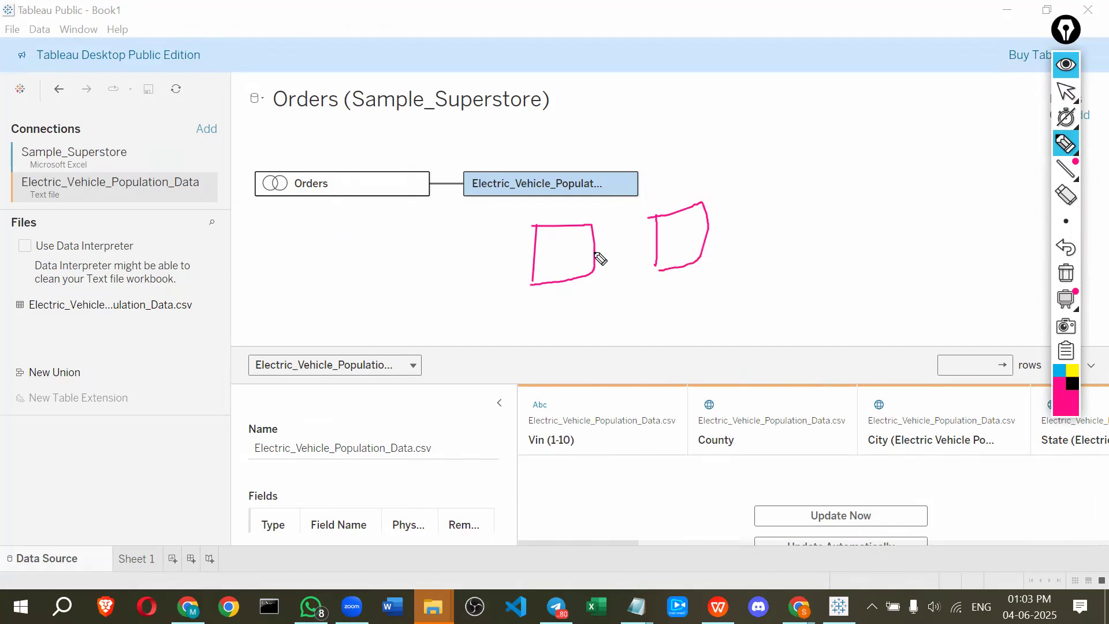
pyautogui.moveTo(579, 279); pyautogui.dragTo(631, 350)
pyautogui.moveTo(682, 263); pyautogui.dragTo(660, 352)
pyautogui.moveTo(655, 322)
pyautogui.mouseDown()
pyautogui.moveTo(661, 352)
pyautogui.moveTo(687, 340)
pyautogui.mouseUp()
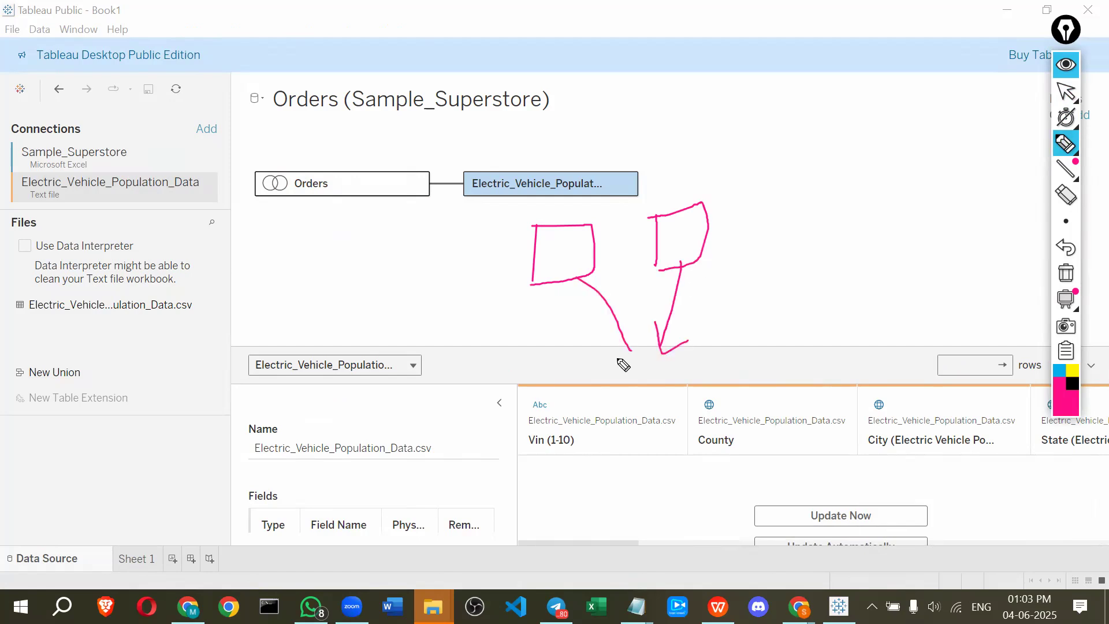
pyautogui.moveTo(617, 350)
pyautogui.mouseDown()
pyautogui.moveTo(632, 357)
pyautogui.moveTo(613, 418)
pyautogui.mouseUp()
pyautogui.moveTo(603, 381)
pyautogui.mouseDown()
pyautogui.moveTo(705, 356)
pyautogui.moveTo(712, 414)
pyautogui.moveTo(609, 422)
pyautogui.mouseUp()
pyautogui.moveTo(655, 366); pyautogui.dragTo(657, 417)
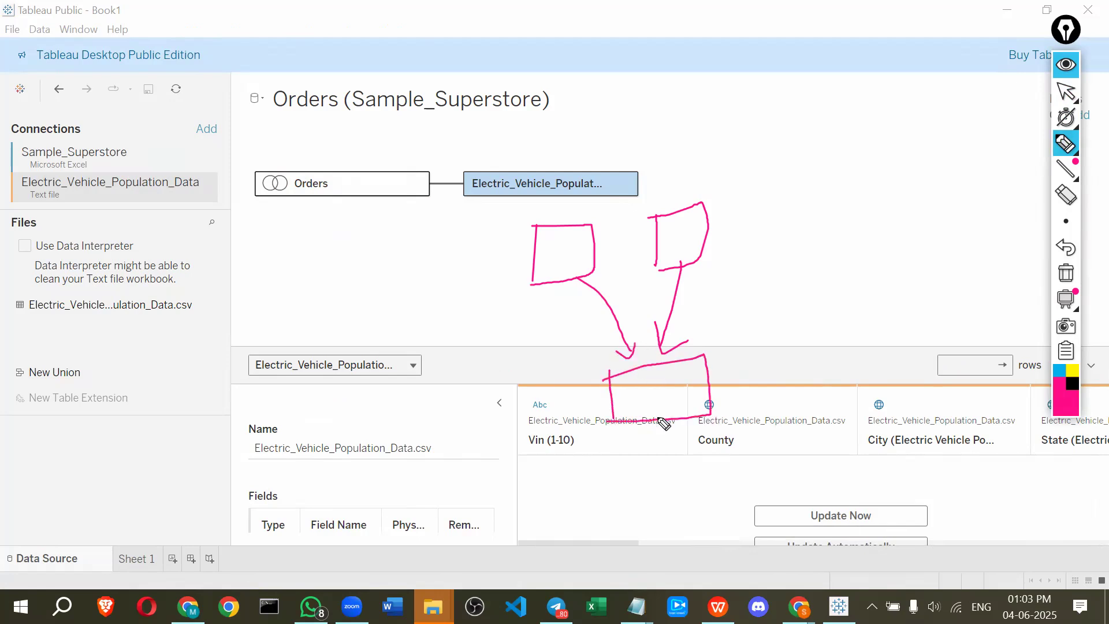
pyautogui.moveTo(599, 361); pyautogui.dragTo(627, 382)
pyautogui.moveTo(619, 380); pyautogui.dragTo(629, 372)
pyautogui.moveTo(719, 334)
pyautogui.mouseDown()
pyautogui.moveTo(676, 368)
pyautogui.moveTo(684, 351)
pyautogui.mouseUp()
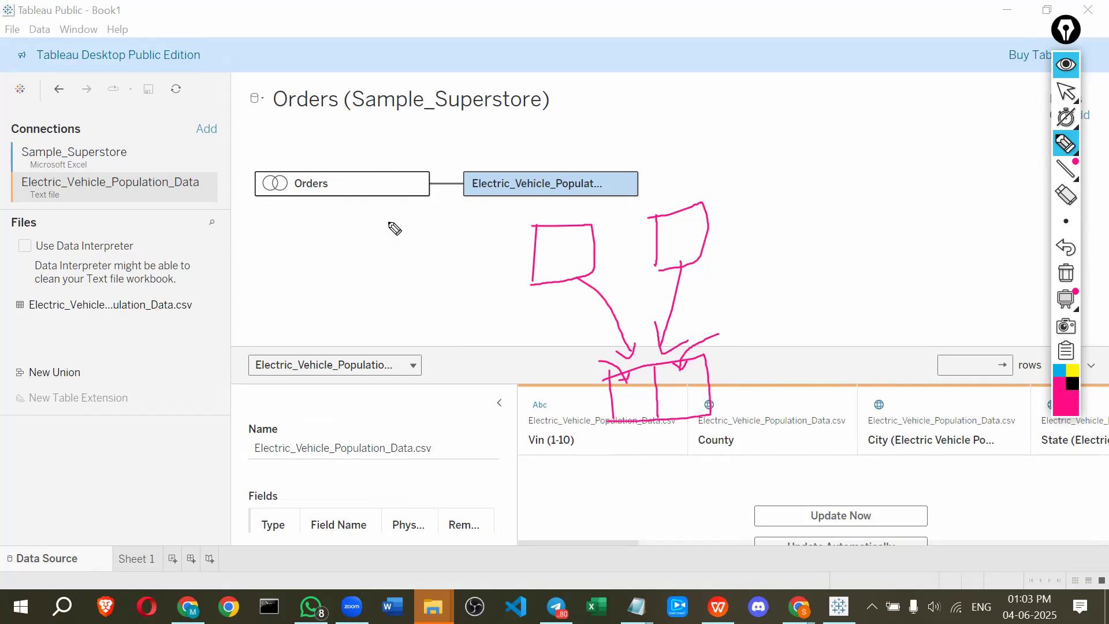
pyautogui.click(1065, 64)
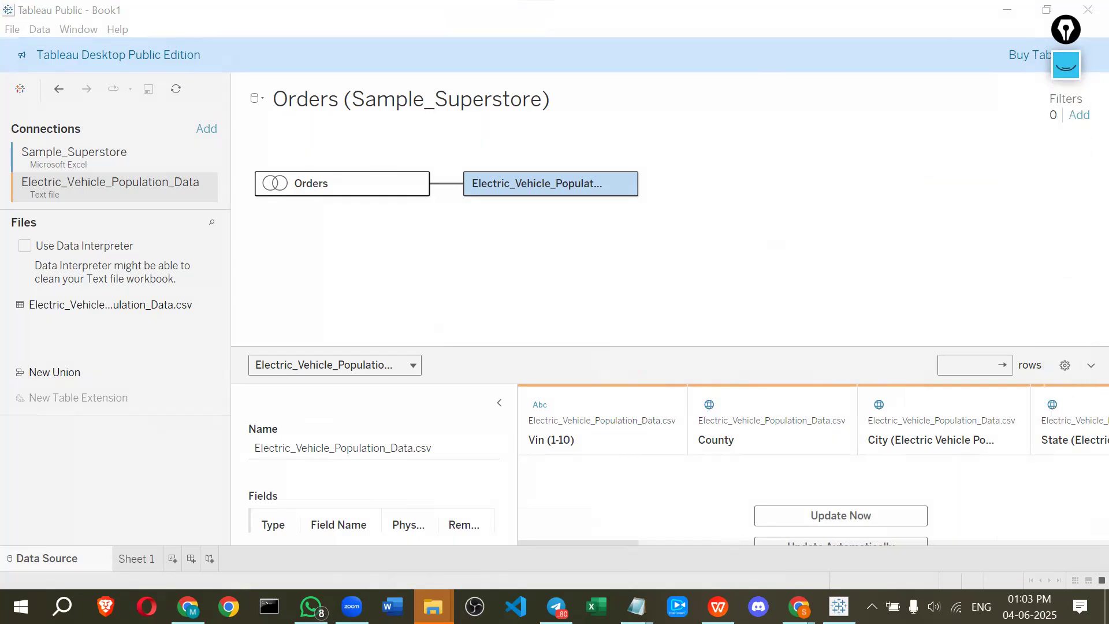
# Switch to the presentation, move to the Data Blending slide, and return to Tableau
pyautogui.click(717, 607)
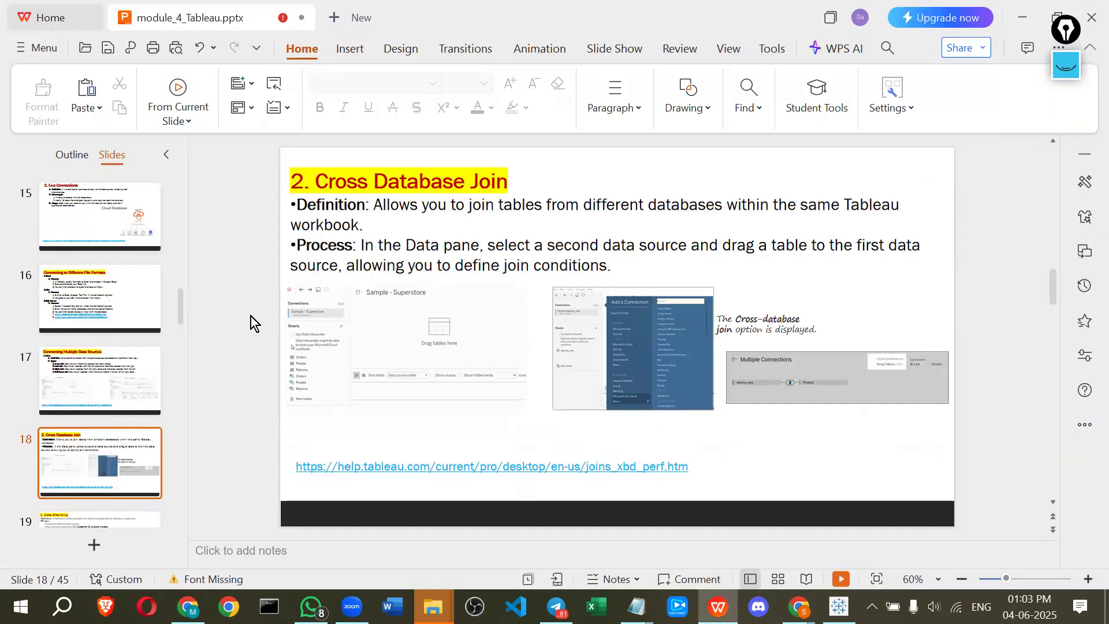
pyautogui.scroll(-1, 250, 316)
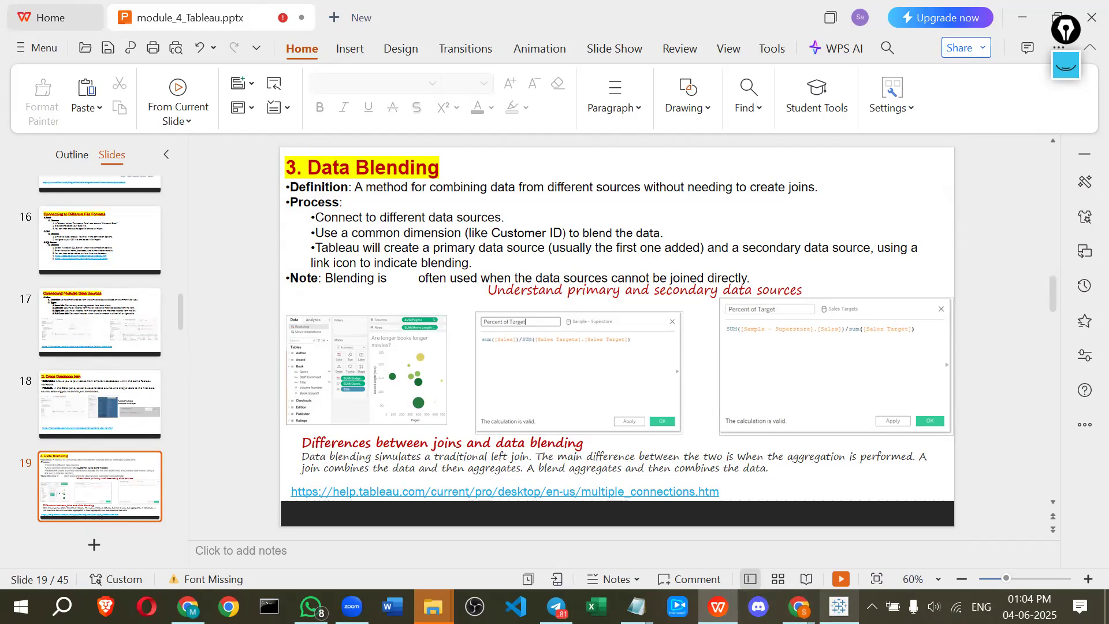
pyautogui.click(839, 606)
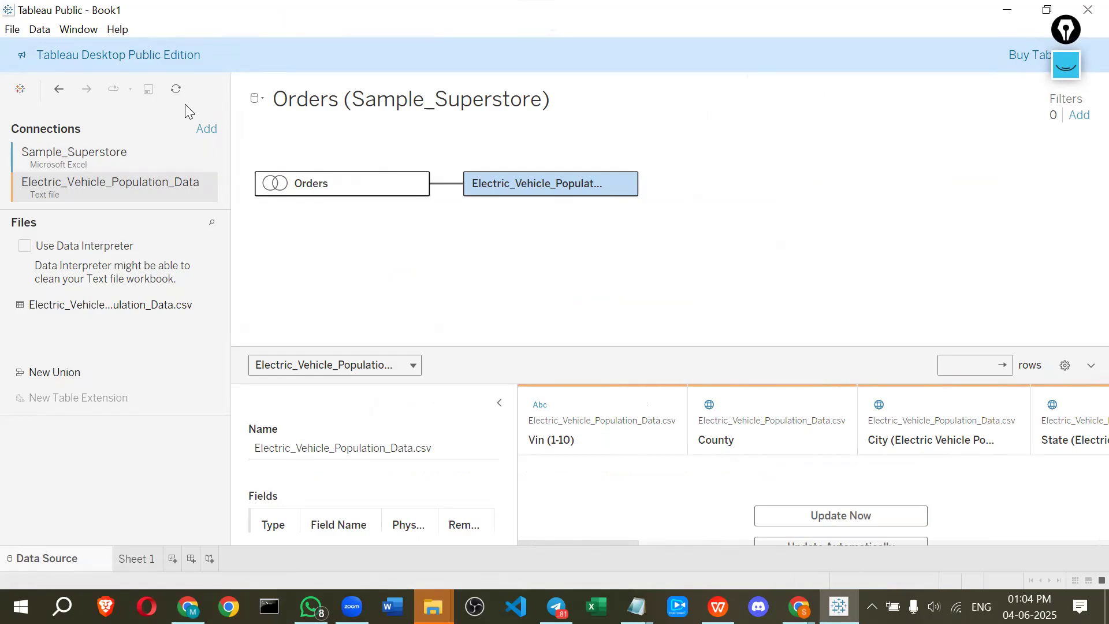
pyautogui.click(206, 129)
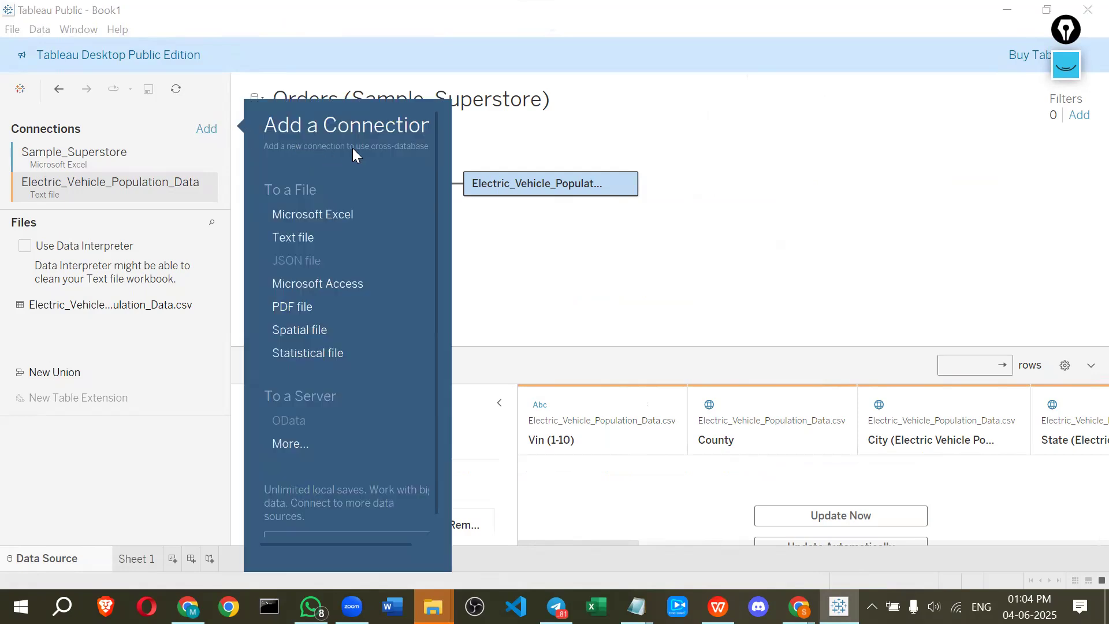
pyautogui.click(488, 133)
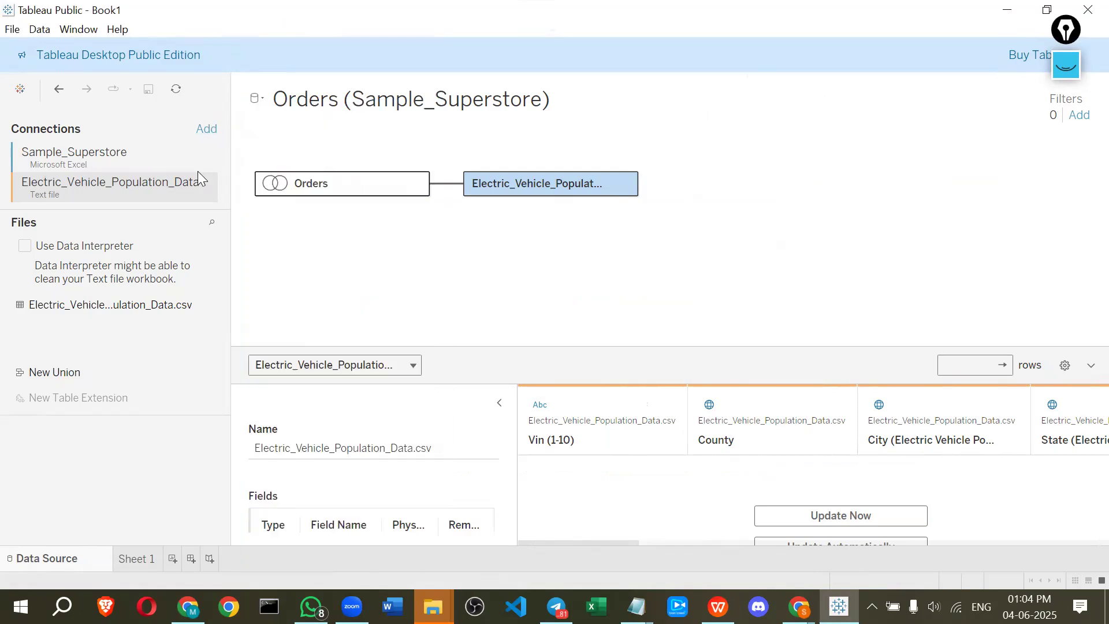
pyautogui.click(12, 29)
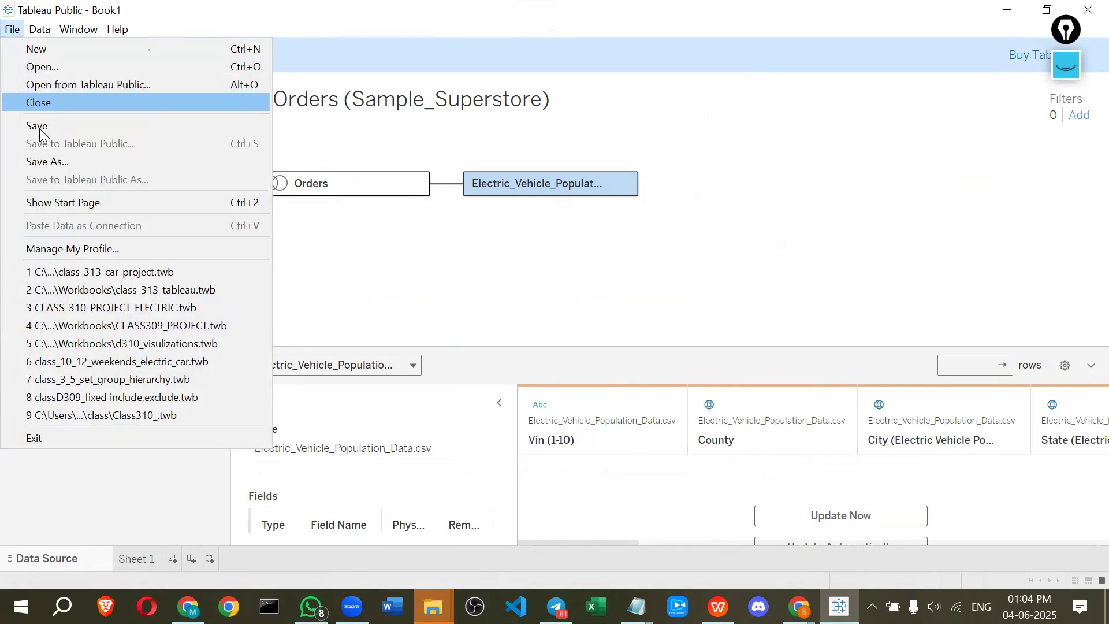
pyautogui.click(421, 278)
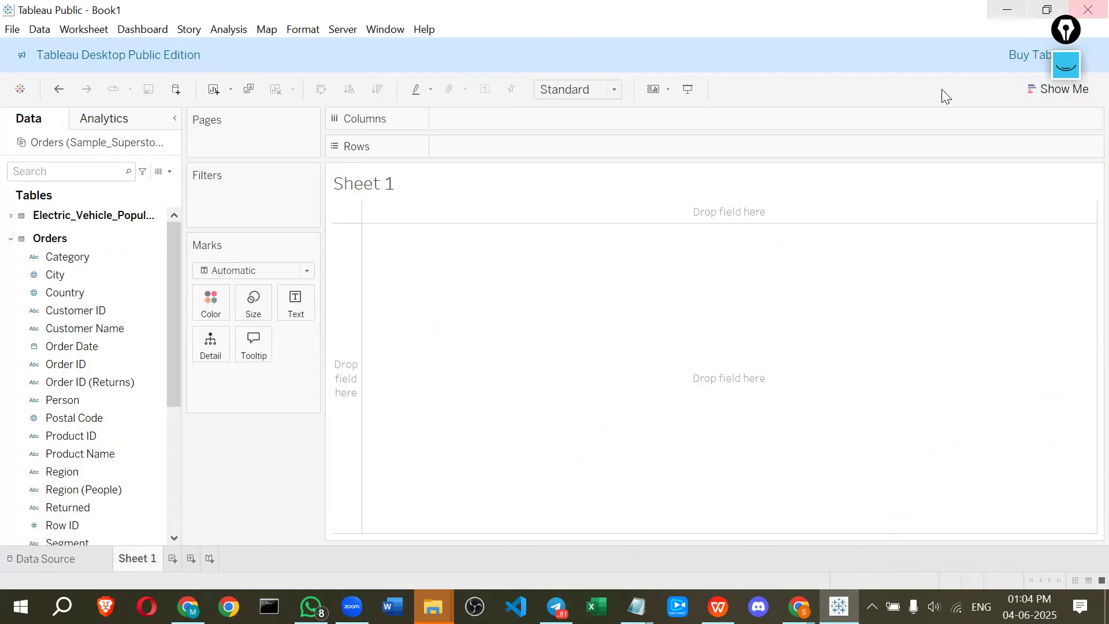
pyautogui.click(1067, 68)
pyautogui.click(1066, 277)
pyautogui.moveTo(172, 78)
pyautogui.mouseDown()
pyautogui.moveTo(189, 102)
pyautogui.moveTo(180, 76)
pyautogui.mouseUp()
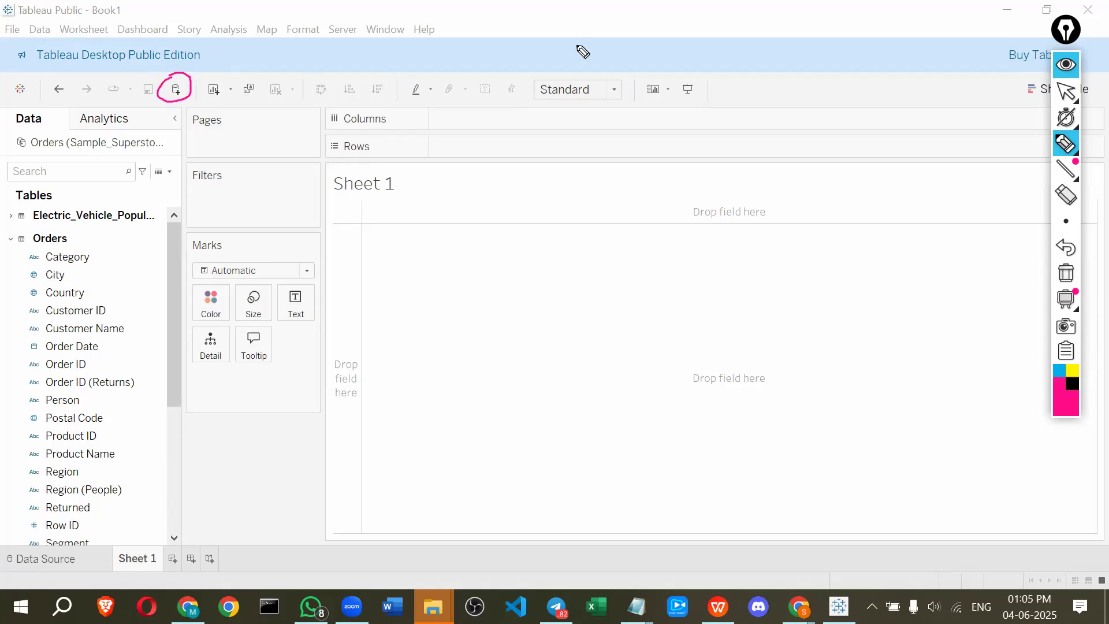
pyautogui.click(1065, 91)
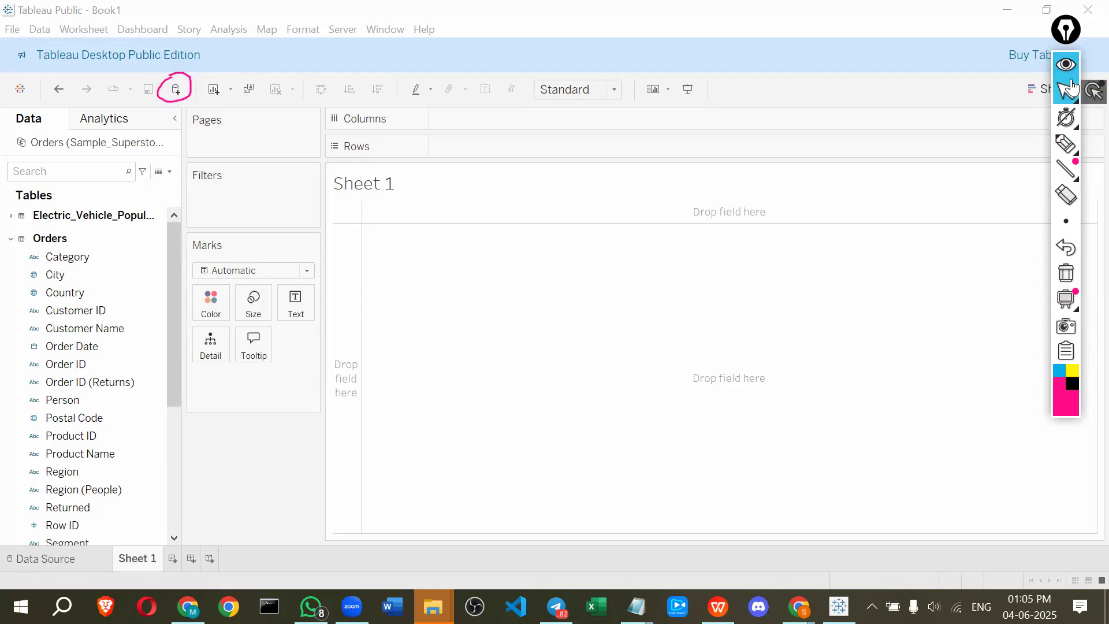
# Add a new text-file data source by opening Electric_Vehicle_Population_Data.csv from the Electric Vehicle Data folder
pyautogui.click(176, 92)
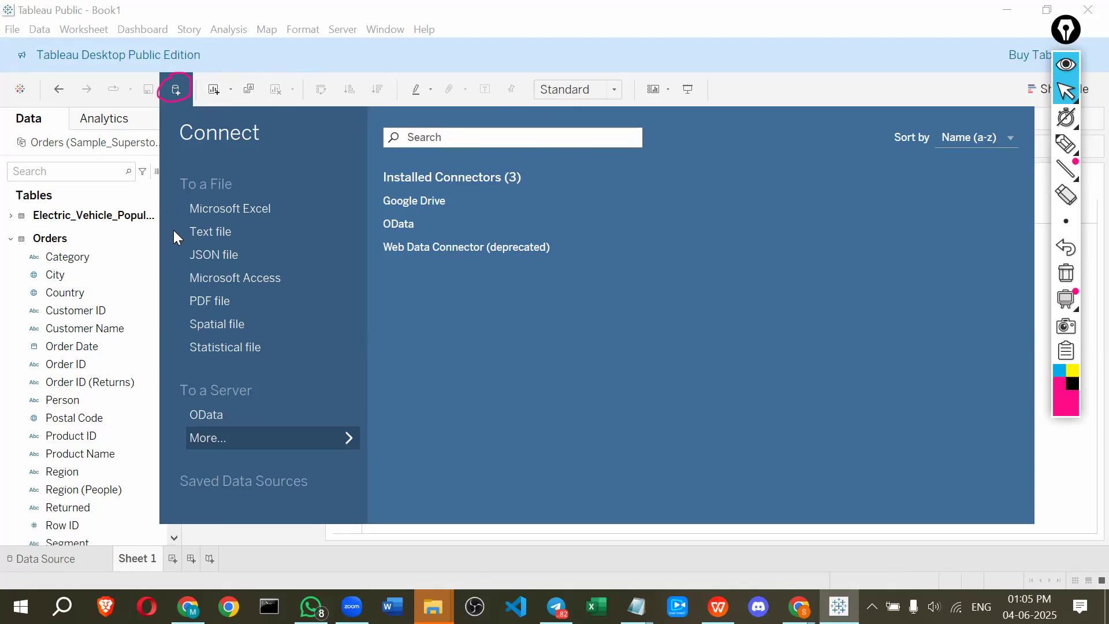
pyautogui.click(218, 234)
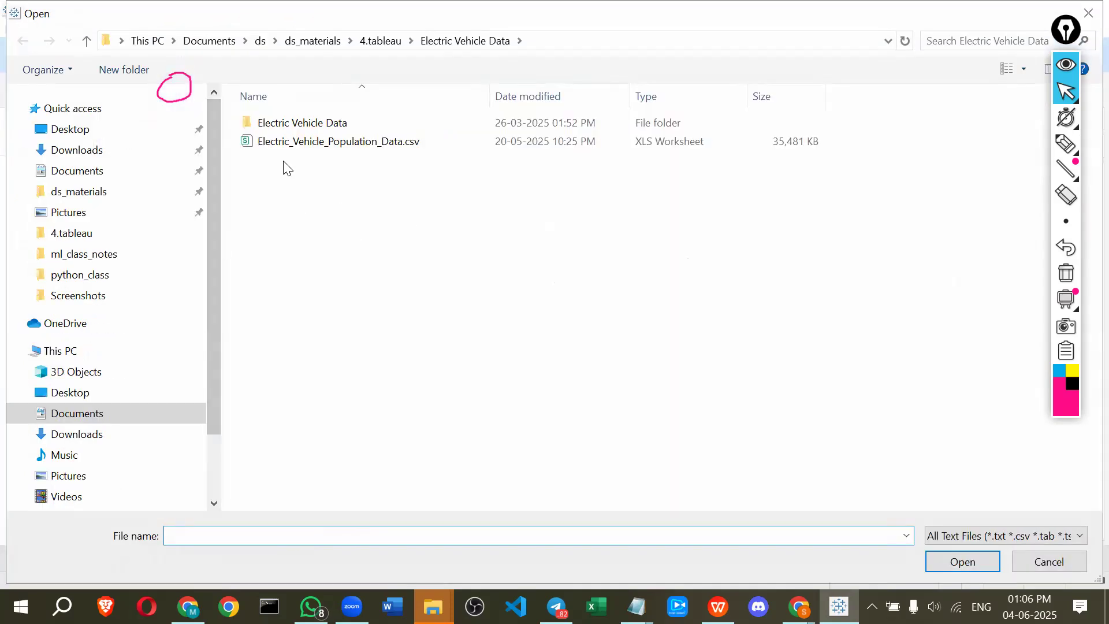
pyautogui.click(299, 126)
pyautogui.doubleClick(300, 126)
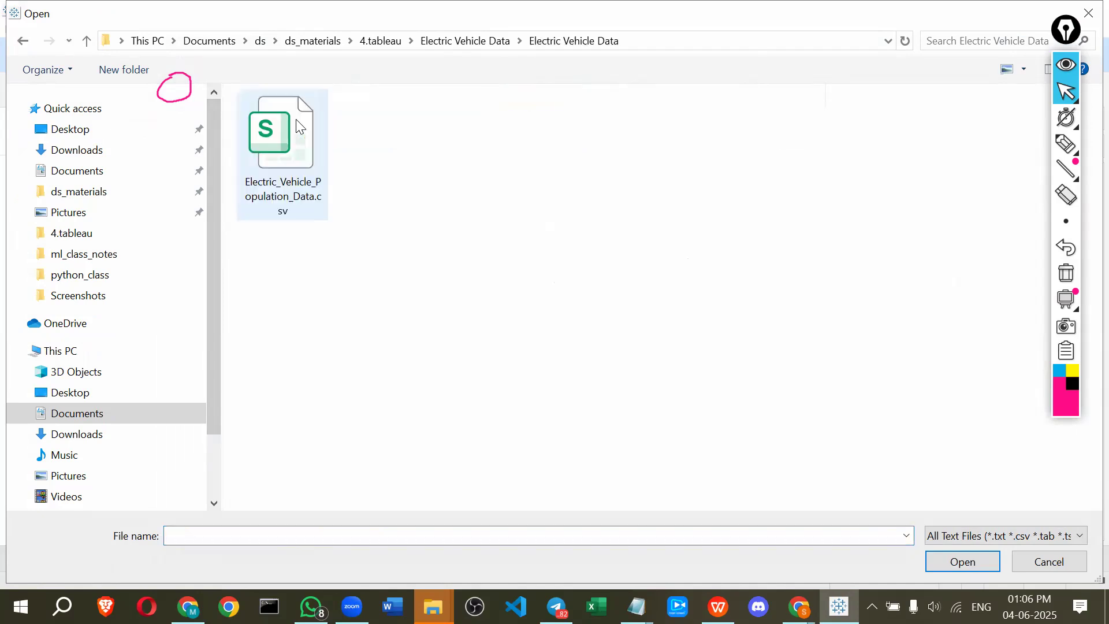
pyautogui.click(296, 145)
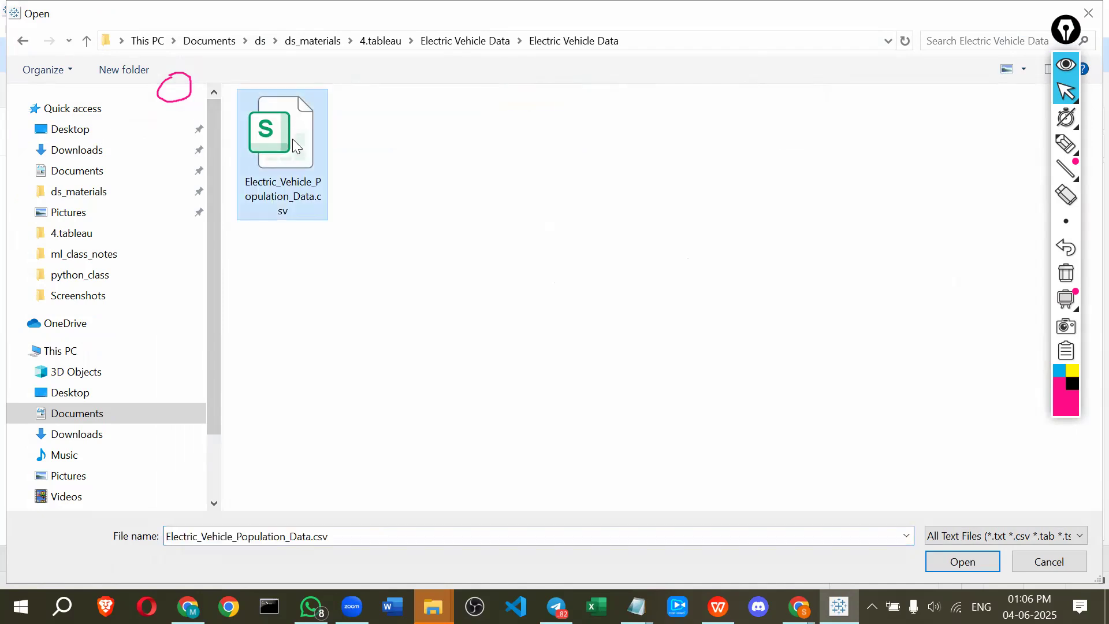
pyautogui.hotkey('alt', 'Left')
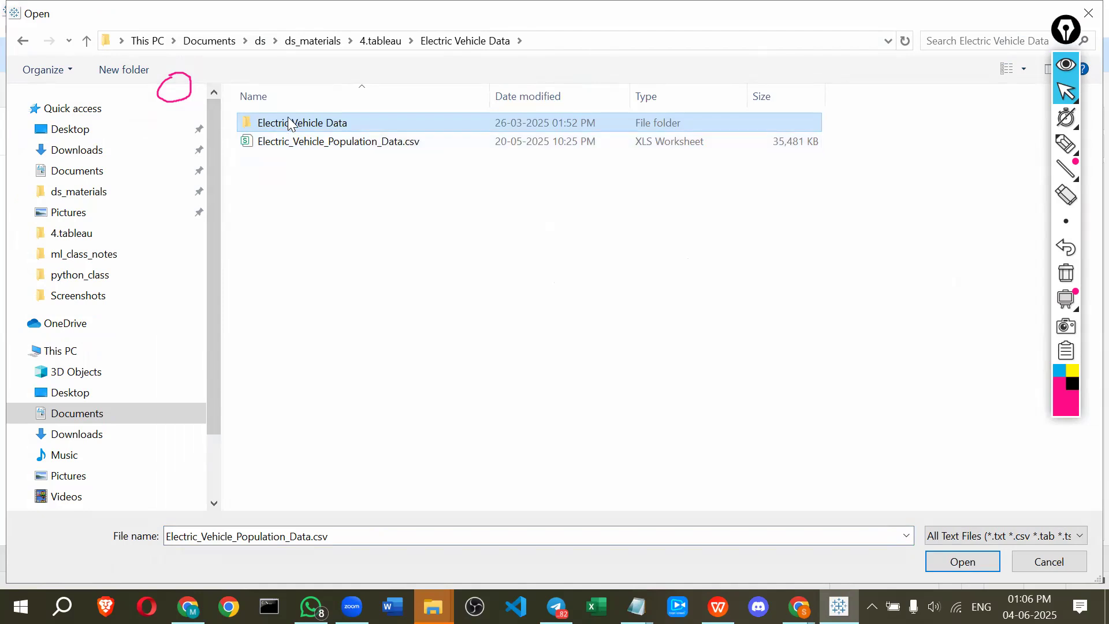
pyautogui.doubleClick(290, 123)
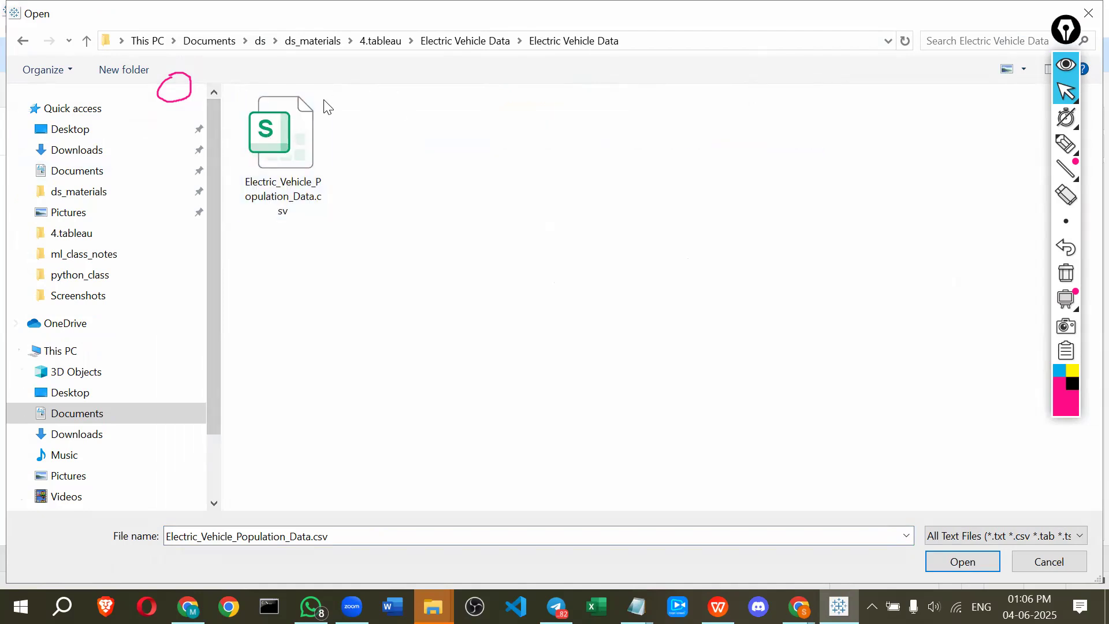
pyautogui.click(293, 131)
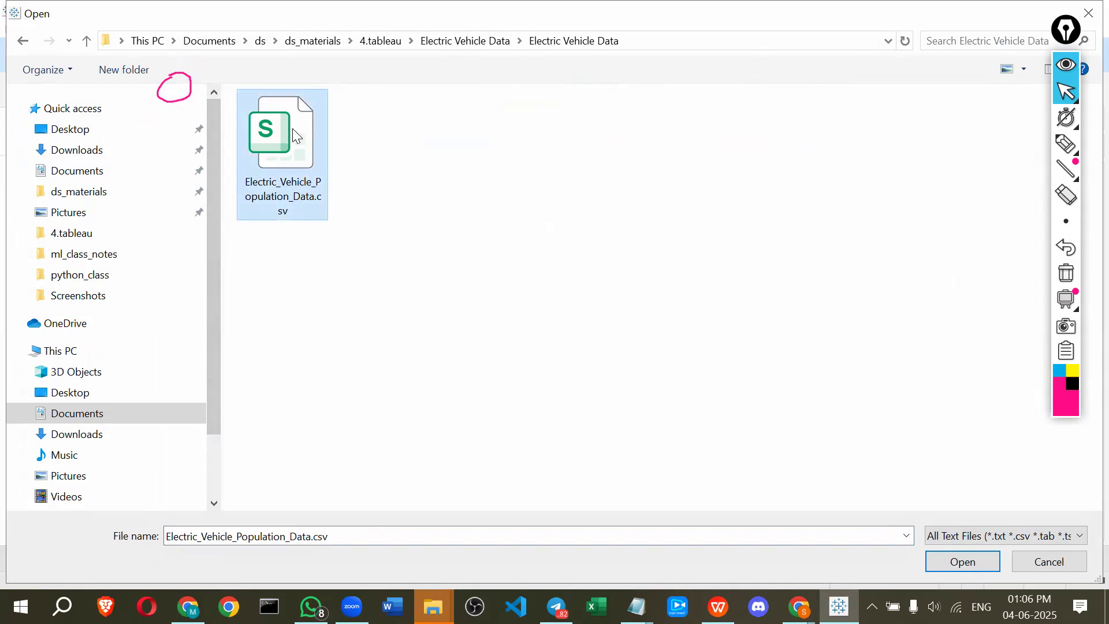
pyautogui.doubleClick(292, 129)
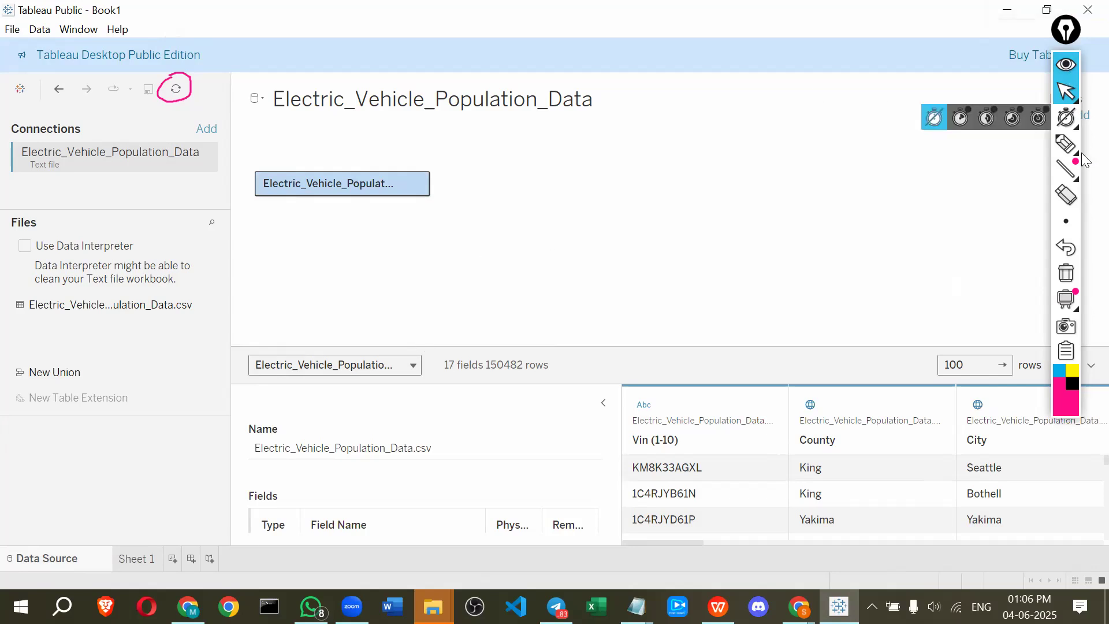
# Annotate the new connection and the two data sources listed in the Data pane
pyautogui.click(1065, 144)
pyautogui.moveTo(74, 185)
pyautogui.mouseDown()
pyautogui.moveTo(220, 142)
pyautogui.moveTo(47, 134)
pyautogui.moveTo(7, 170)
pyautogui.moveTo(26, 181)
pyautogui.mouseUp()
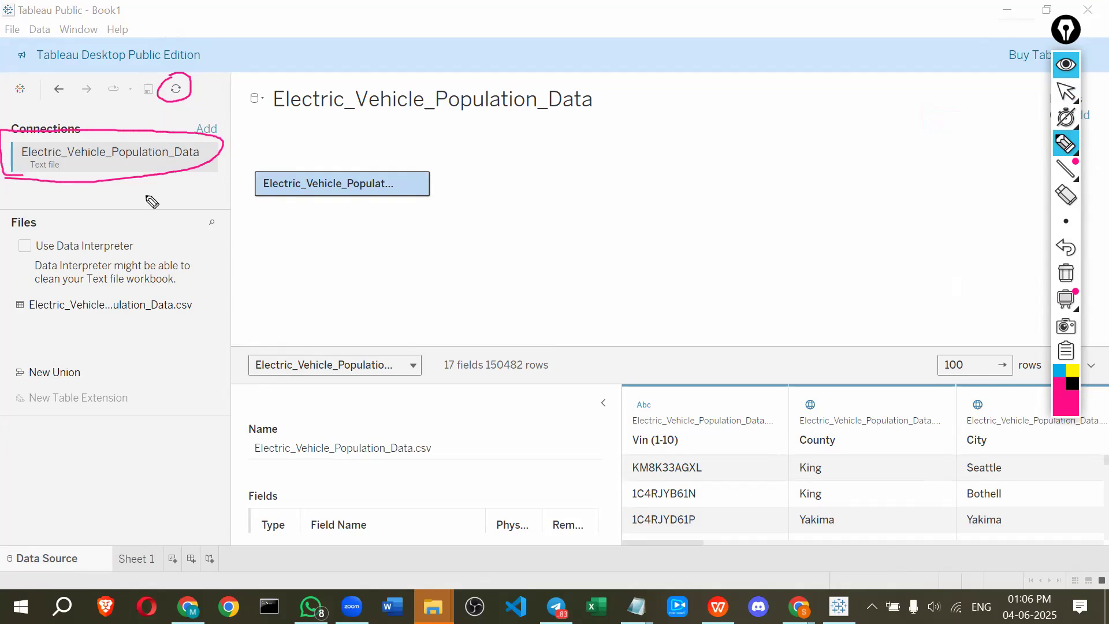
pyautogui.click(1066, 65)
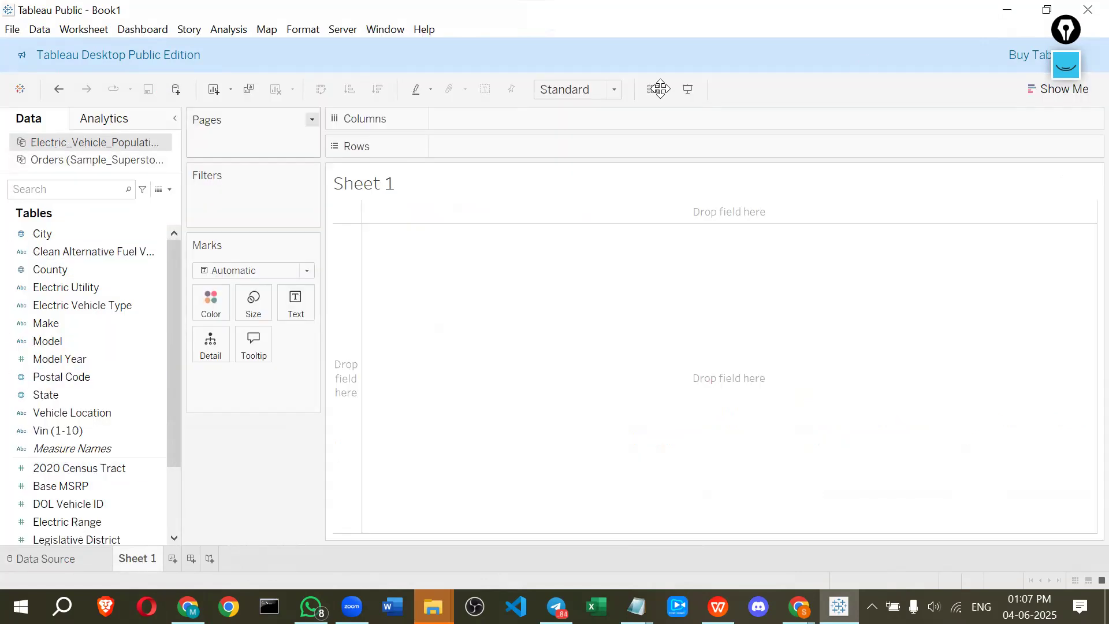
pyautogui.click(1074, 66)
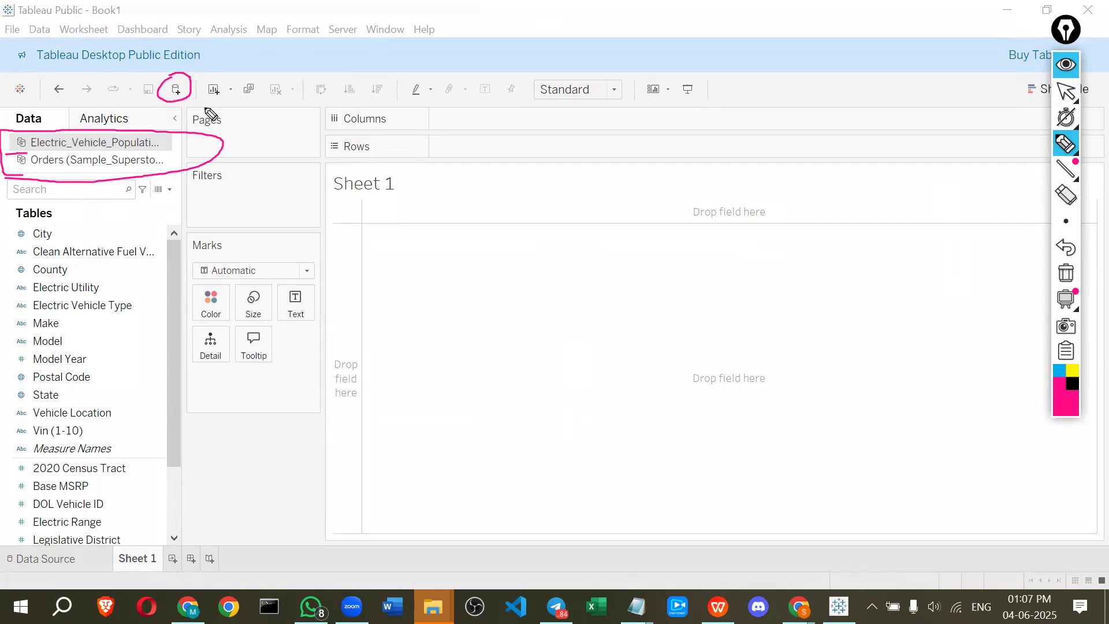
pyautogui.moveTo(204, 106)
pyautogui.mouseDown()
pyautogui.moveTo(186, 127)
pyautogui.moveTo(246, 105)
pyautogui.moveTo(214, 202)
pyautogui.moveTo(154, 191)
pyautogui.moveTo(162, 177)
pyautogui.mouseUp()
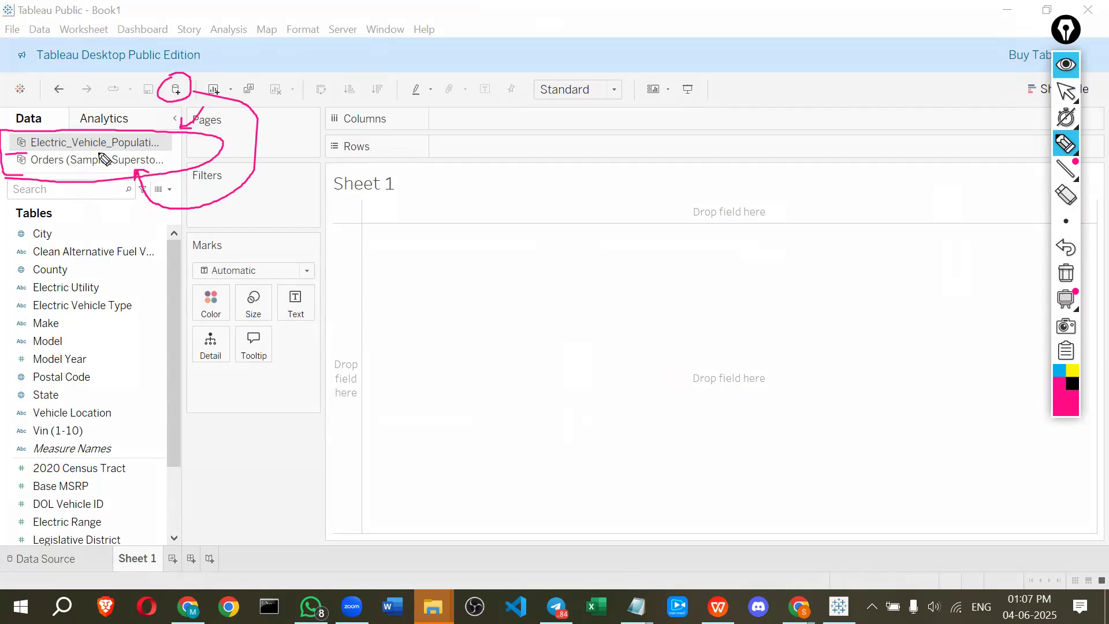
pyautogui.moveTo(29, 167); pyautogui.dragTo(61, 167)
pyautogui.click(1063, 66)
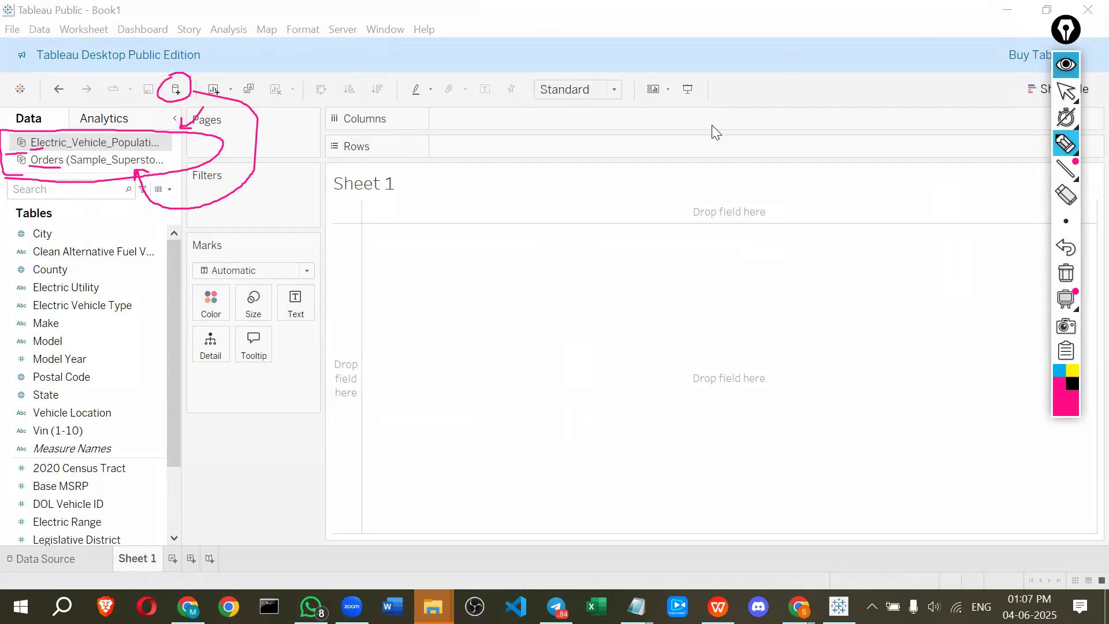
# Switch between the Orders and Electric_Vehicle_Population_Data data sources and browse their fields
pyautogui.click(43, 160)
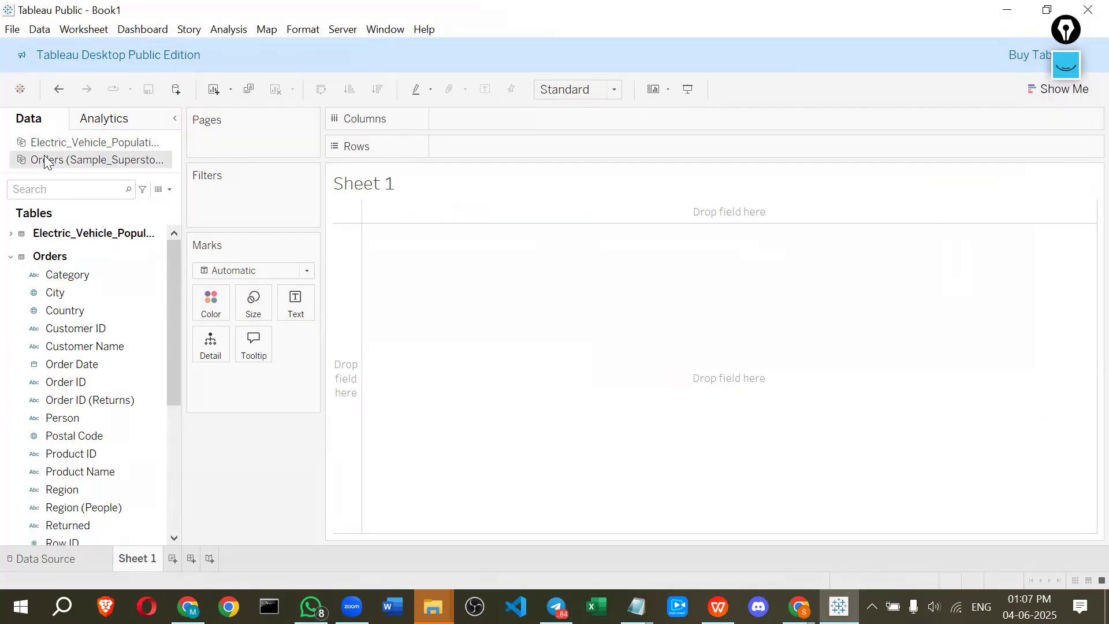
pyautogui.click(69, 562)
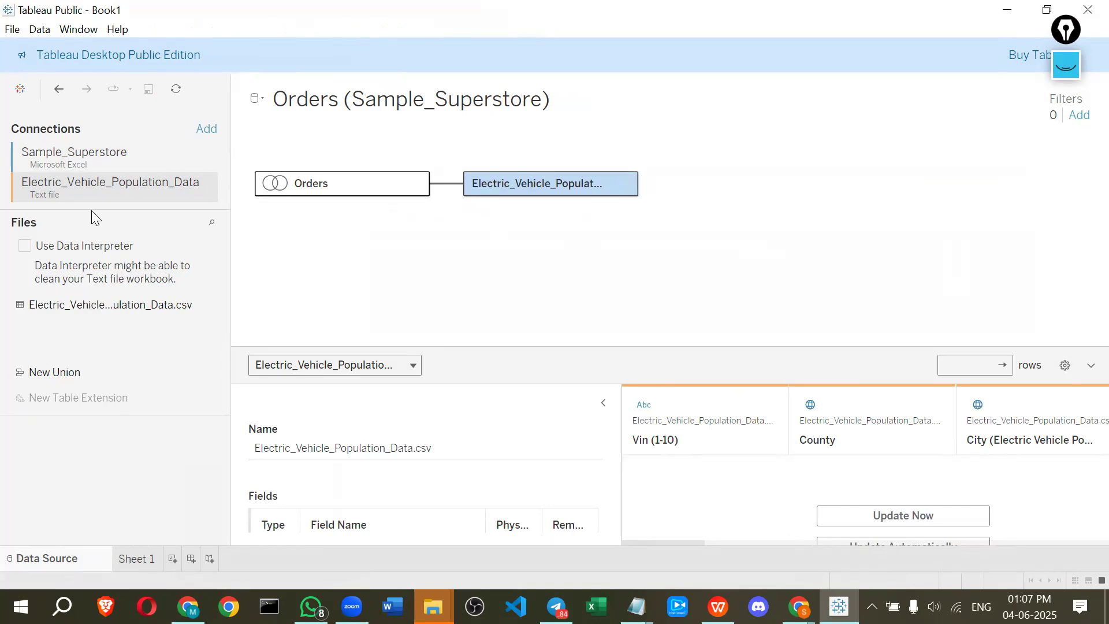
pyautogui.click(65, 101)
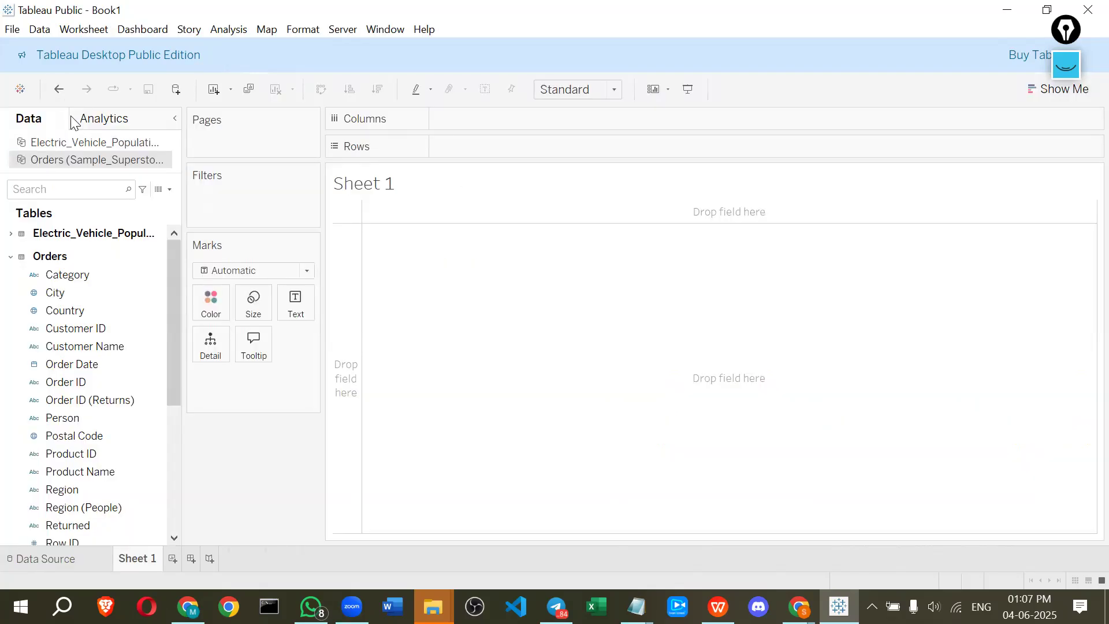
pyautogui.click(72, 145)
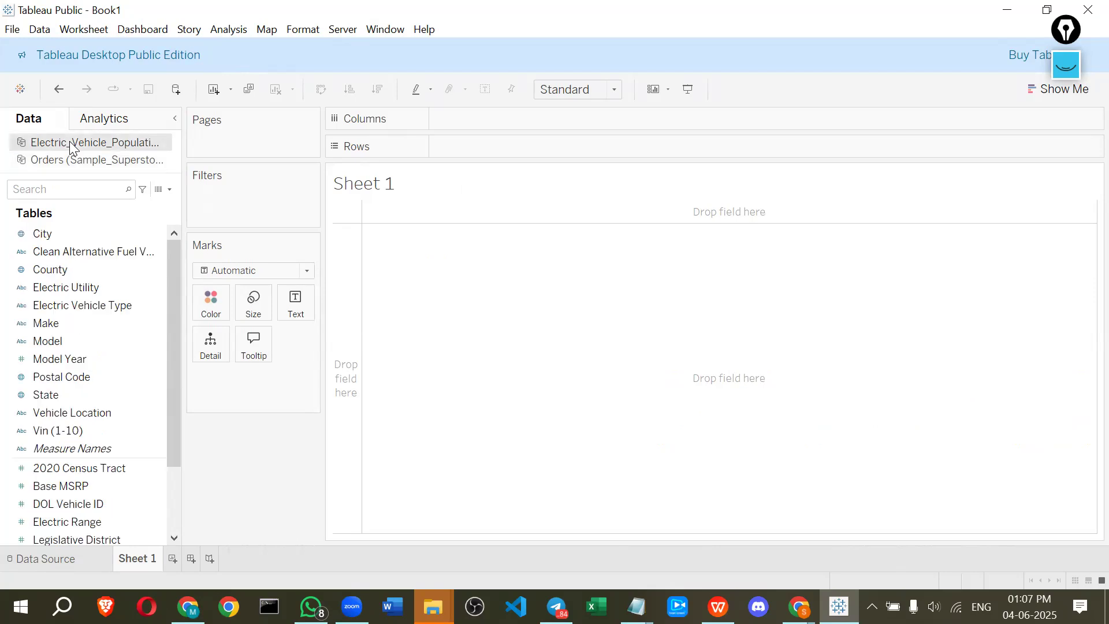
pyautogui.click(61, 556)
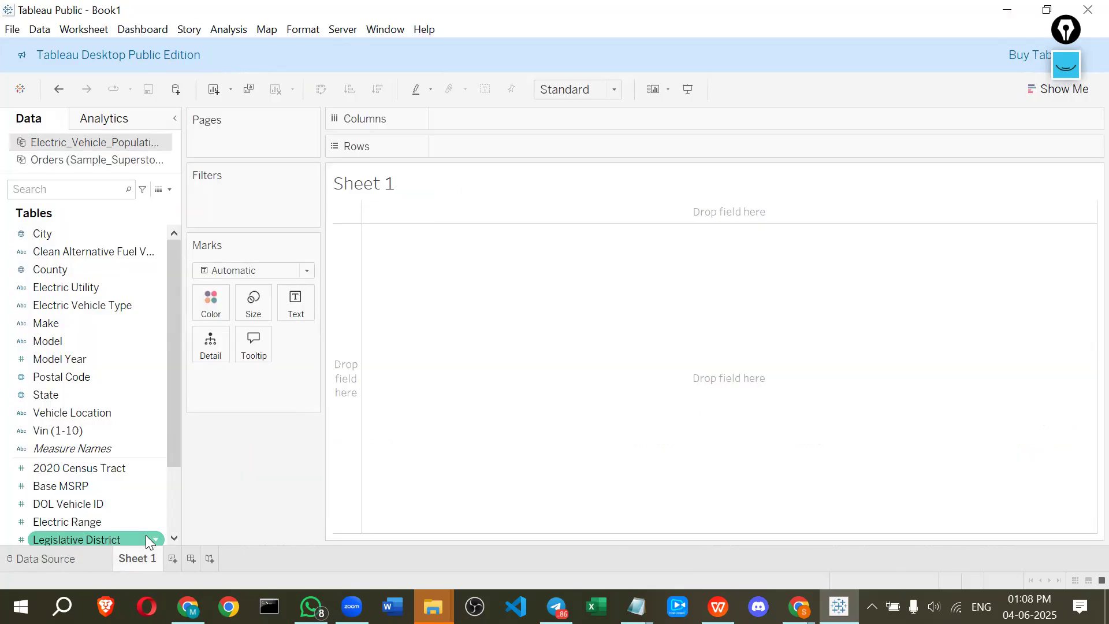
pyautogui.scroll(-2, 69, 474)
pyautogui.scroll(2, 77, 430)
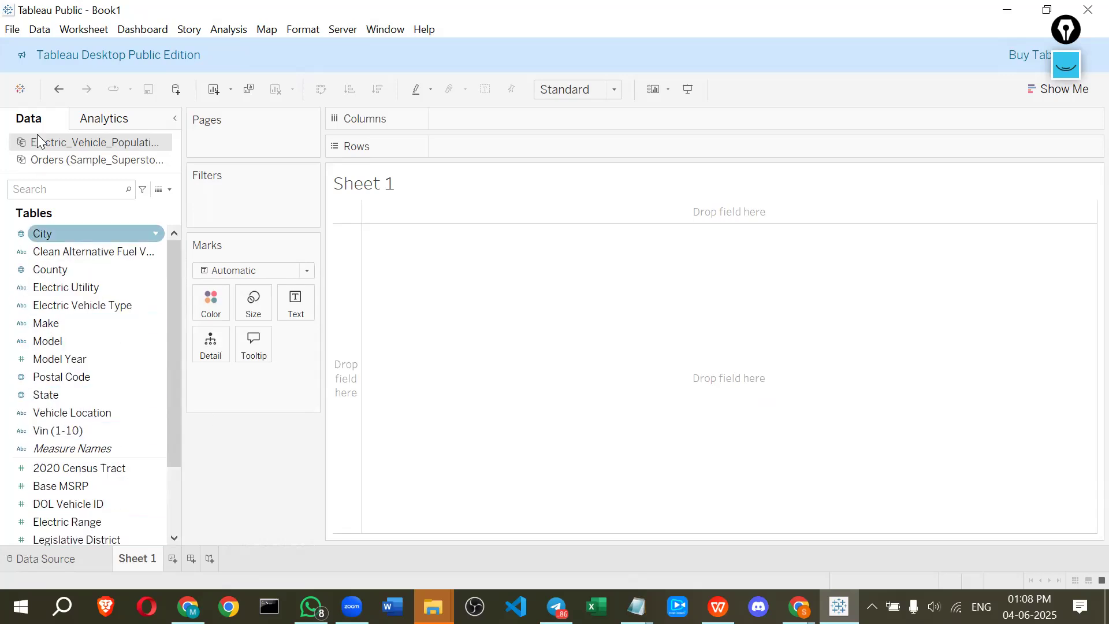
pyautogui.scroll(-3, 62, 320)
pyautogui.scroll(3, 63, 316)
pyautogui.click(78, 161)
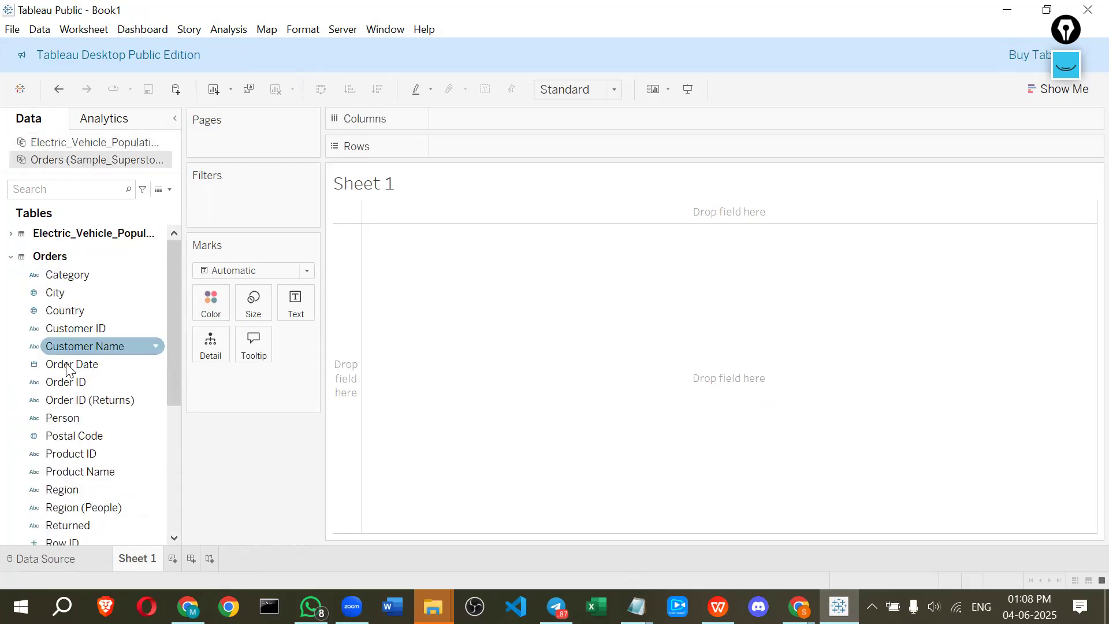
pyautogui.scroll(-1, 60, 386)
pyautogui.scroll(-4, 60, 385)
pyautogui.scroll(5, 58, 386)
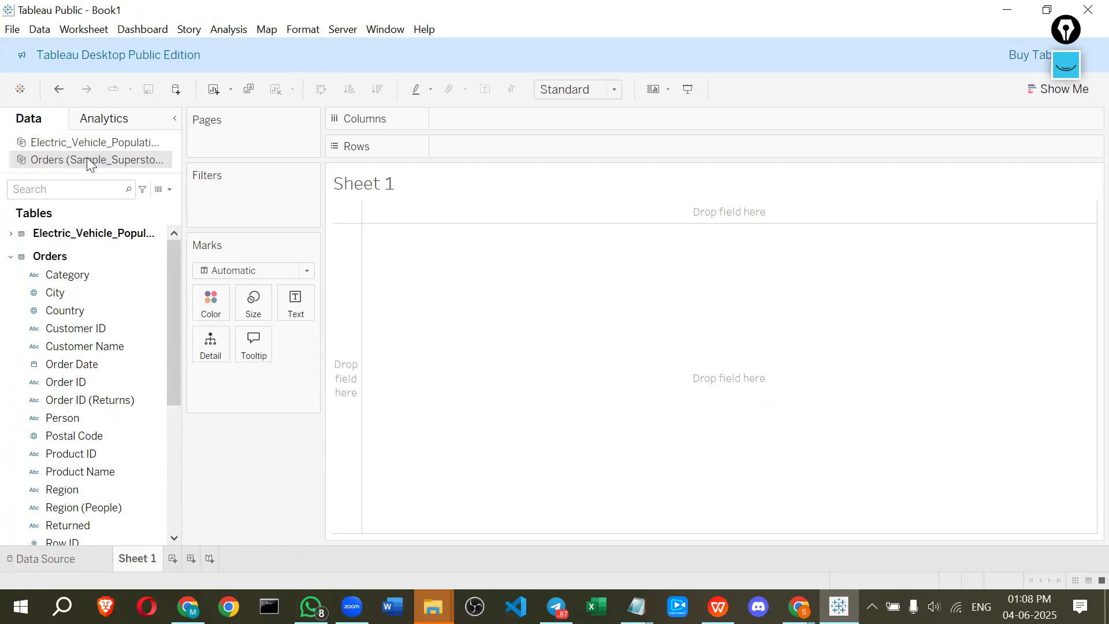
# Inspect the options for the Electric_Vehicle_Population_Data source, its State field, and its table within Orders
pyautogui.click(31, 146)
pyautogui.rightClick(32, 147)
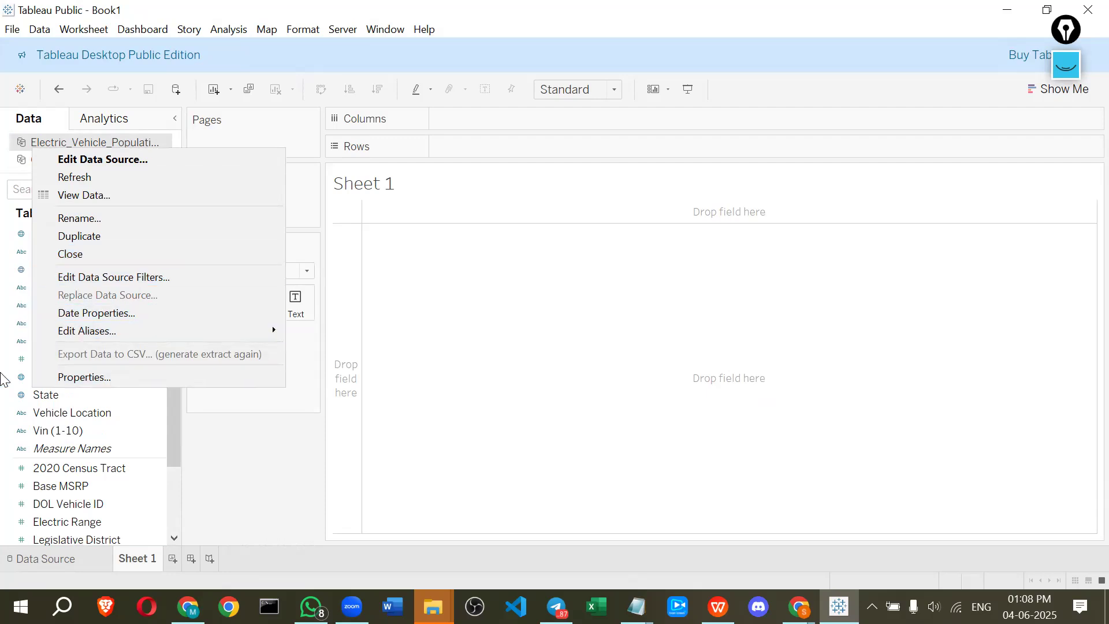
pyautogui.click(2, 380)
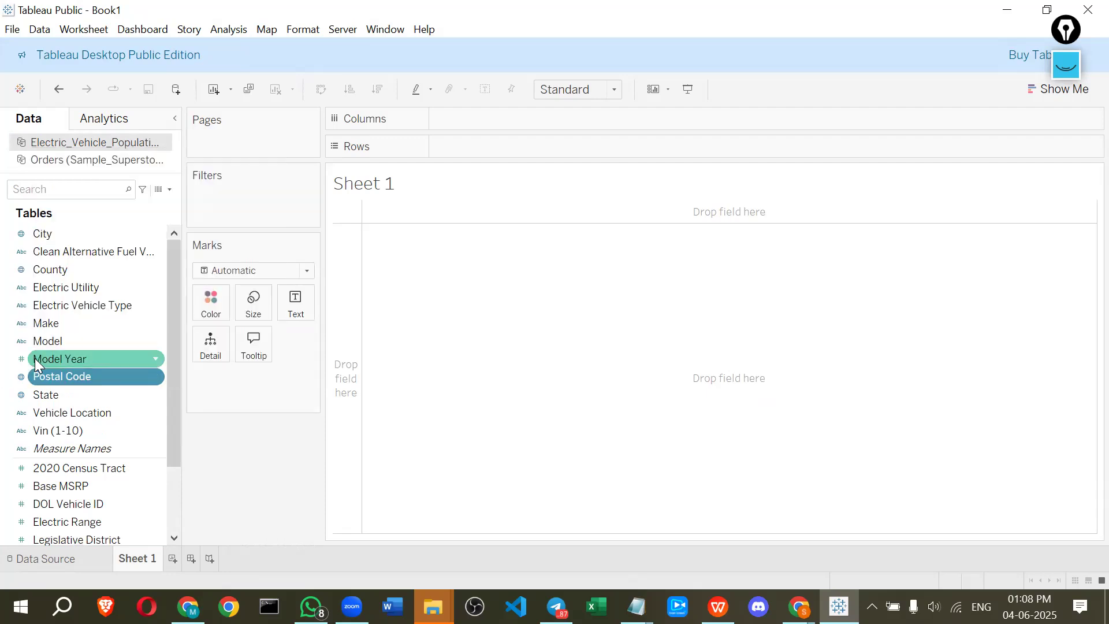
pyautogui.scroll(-2, 85, 364)
pyautogui.click(74, 304)
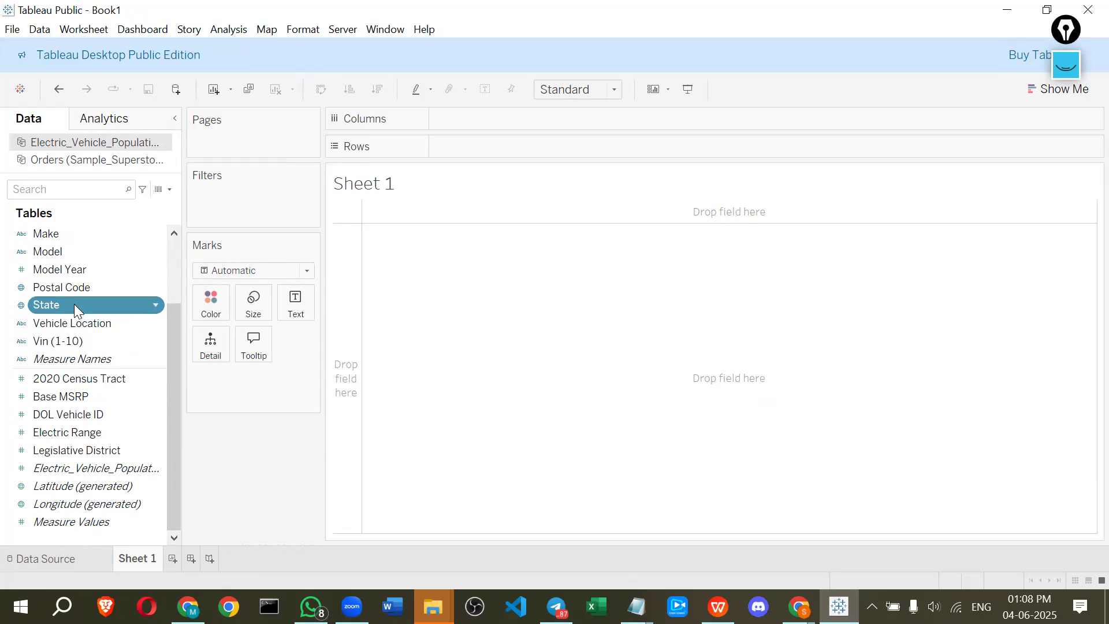
pyautogui.rightClick(73, 304)
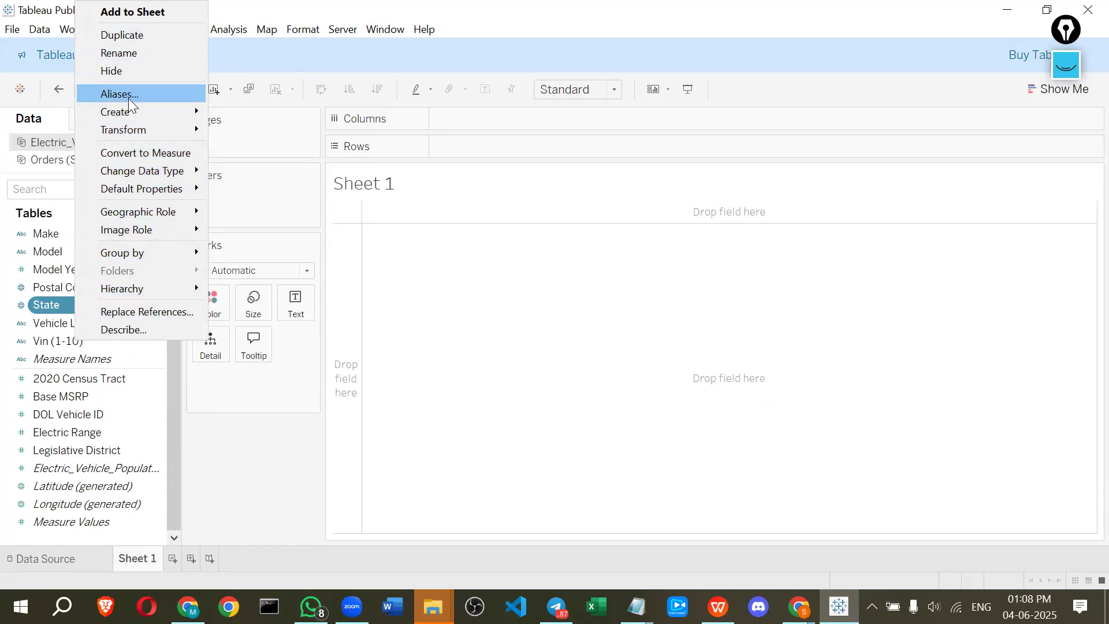
pyautogui.click(272, 217)
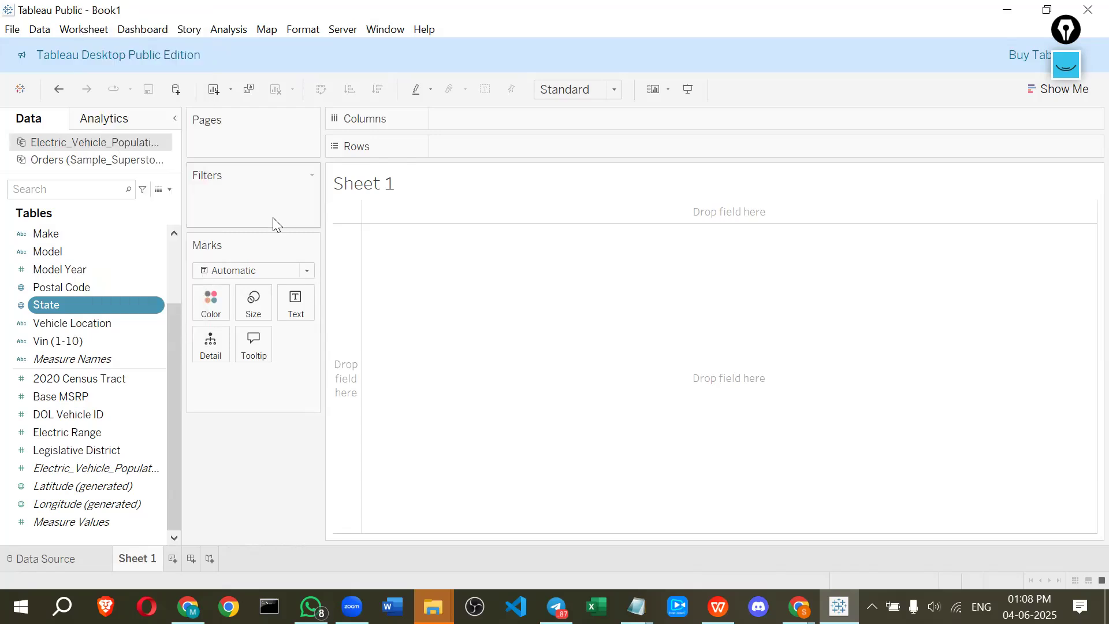
pyautogui.click(70, 161)
pyautogui.scroll(-5, 64, 381)
pyautogui.scroll(5, 64, 383)
pyautogui.scroll(-5, 60, 340)
pyautogui.scroll(5, 60, 356)
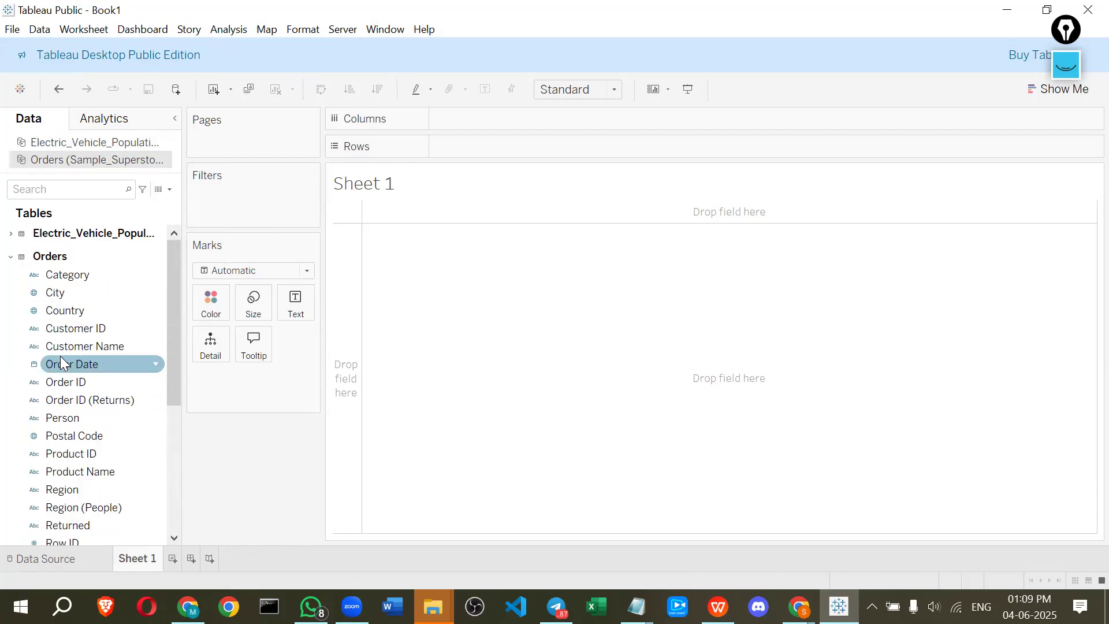
pyautogui.rightClick(55, 233)
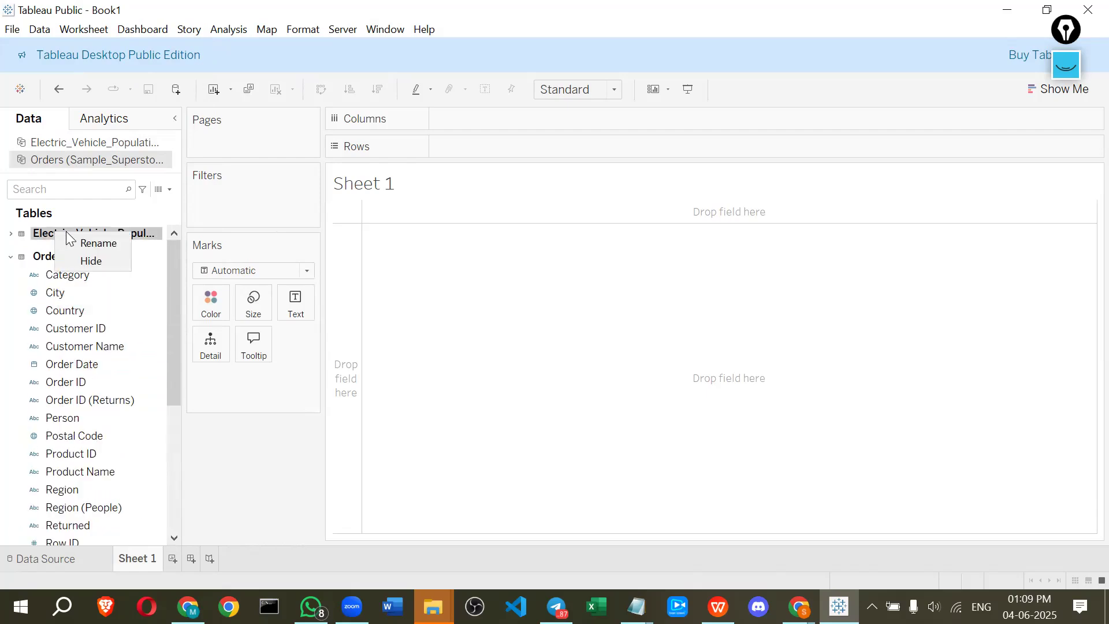
pyautogui.click(122, 216)
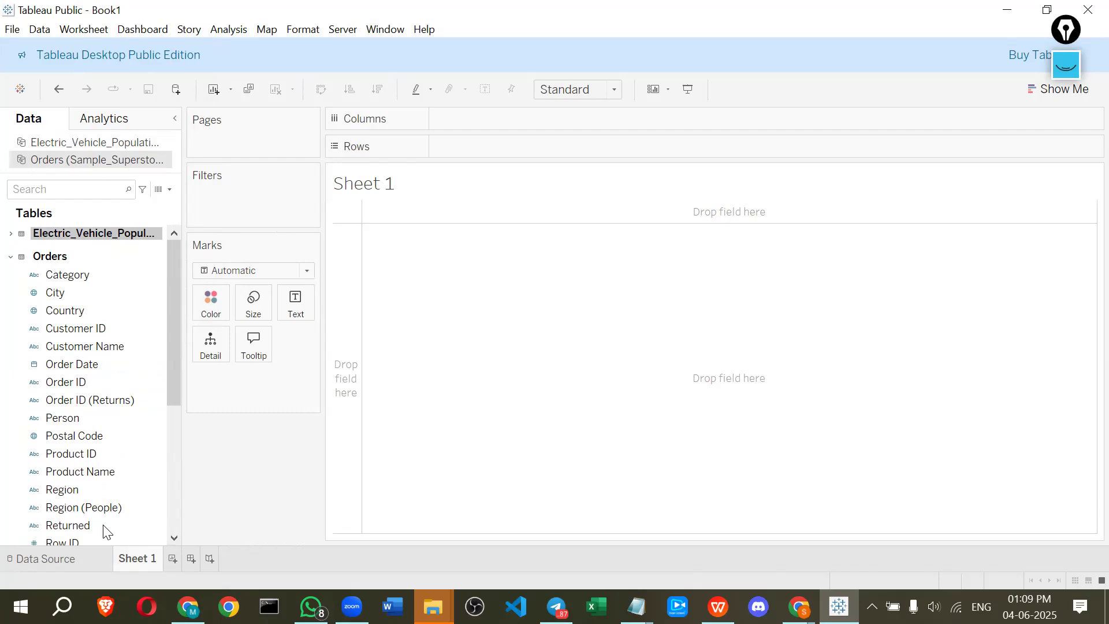
# Remove the Electric_Vehicle_Population_Data connection from the Orders (Sample_Superstore) data source
pyautogui.click(51, 556)
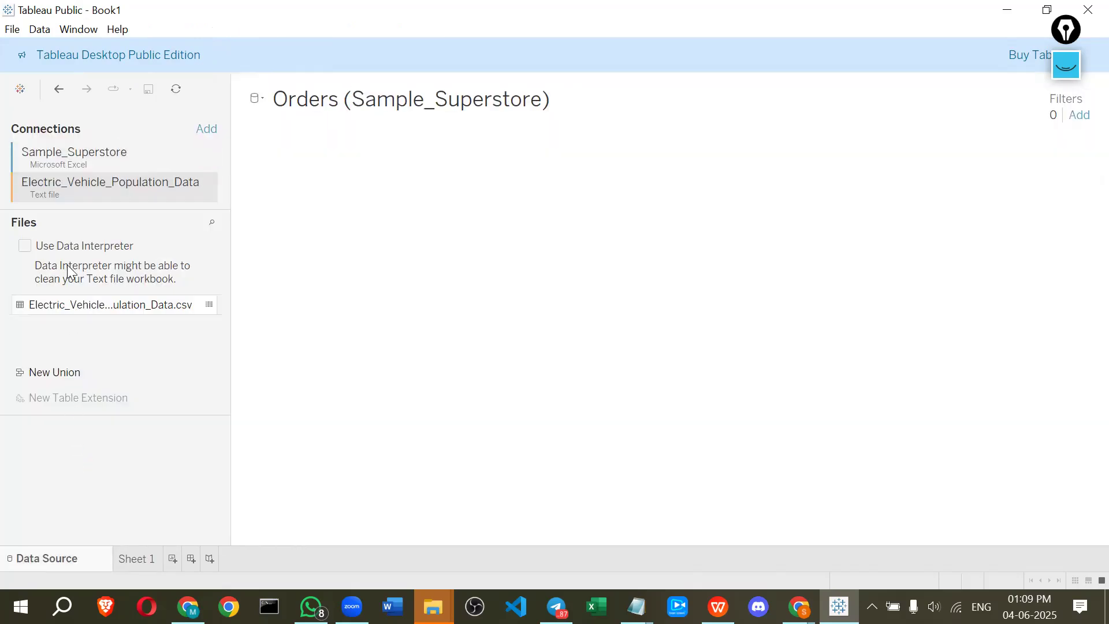
pyautogui.rightClick(99, 186)
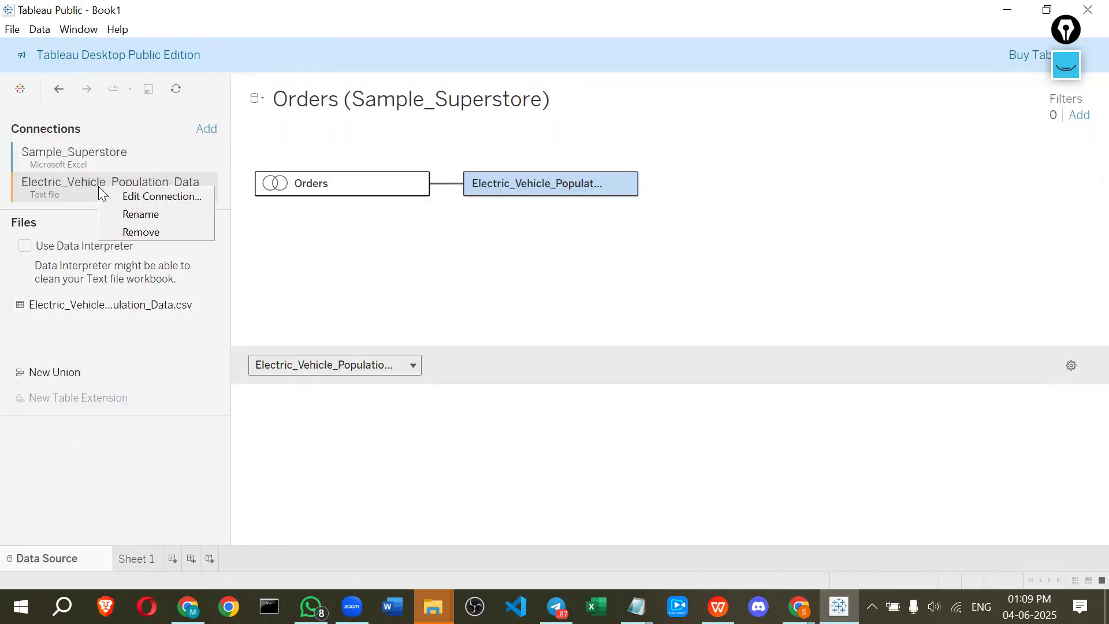
pyautogui.click(131, 231)
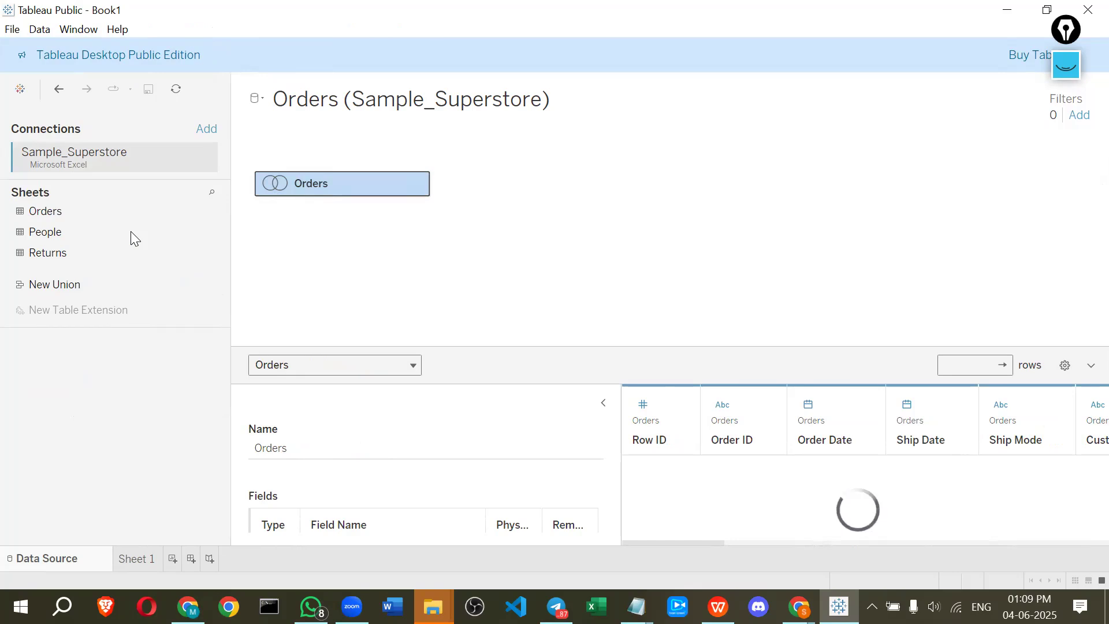
# Return to Sheet 1 and examine the remaining Orders data source fields
pyautogui.click(141, 559)
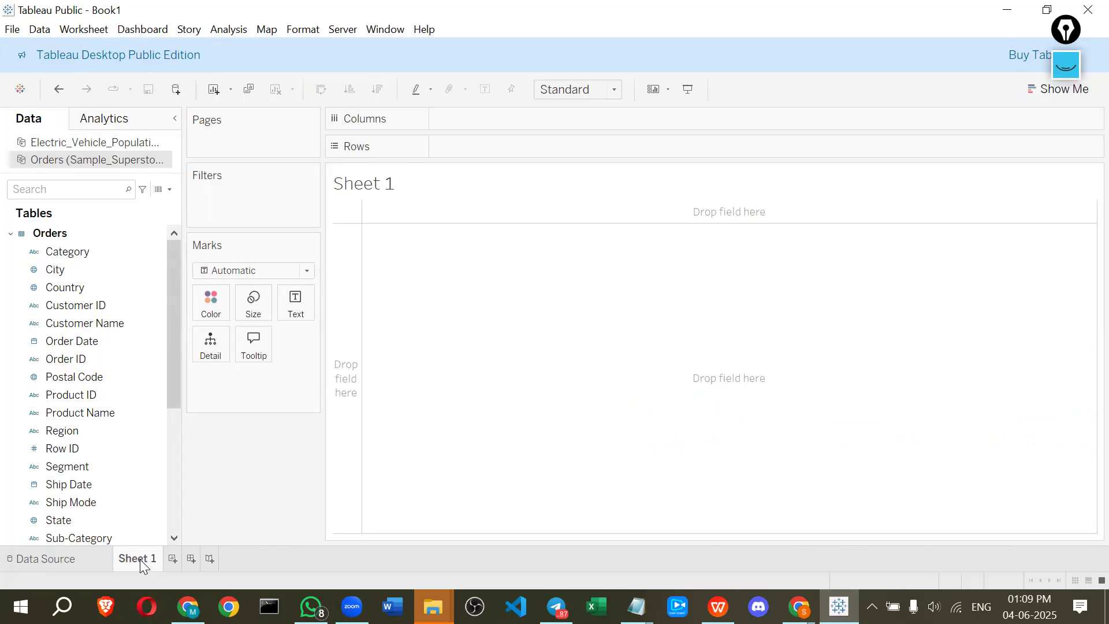
pyautogui.moveTo(140, 559)
pyautogui.scroll(-3, 120, 323)
pyautogui.scroll(-2, 123, 322)
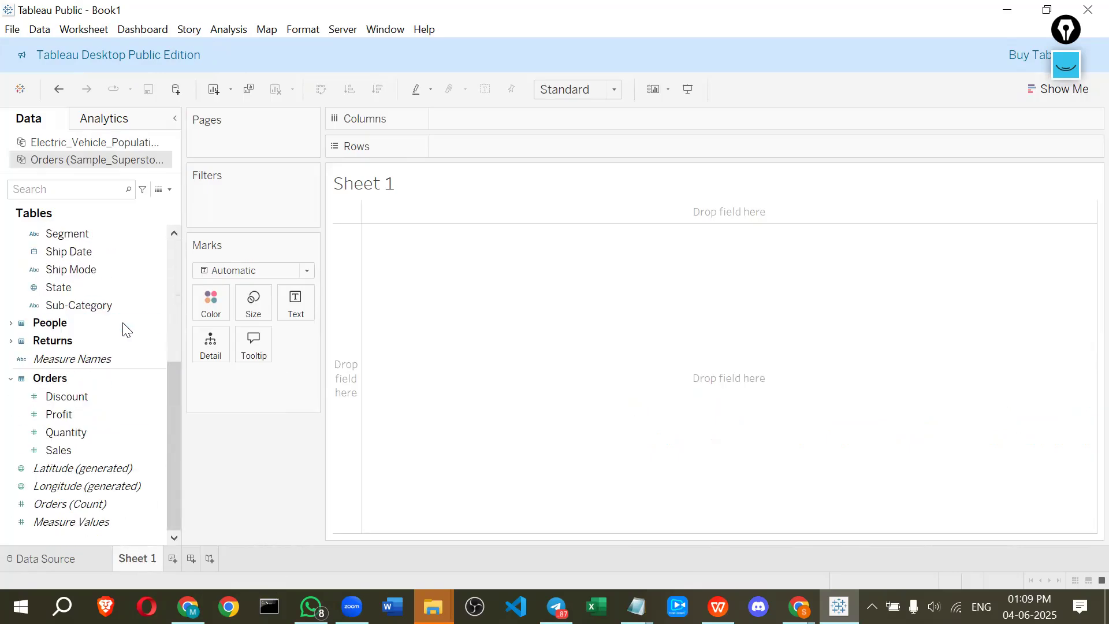
pyautogui.scroll(5, 122, 322)
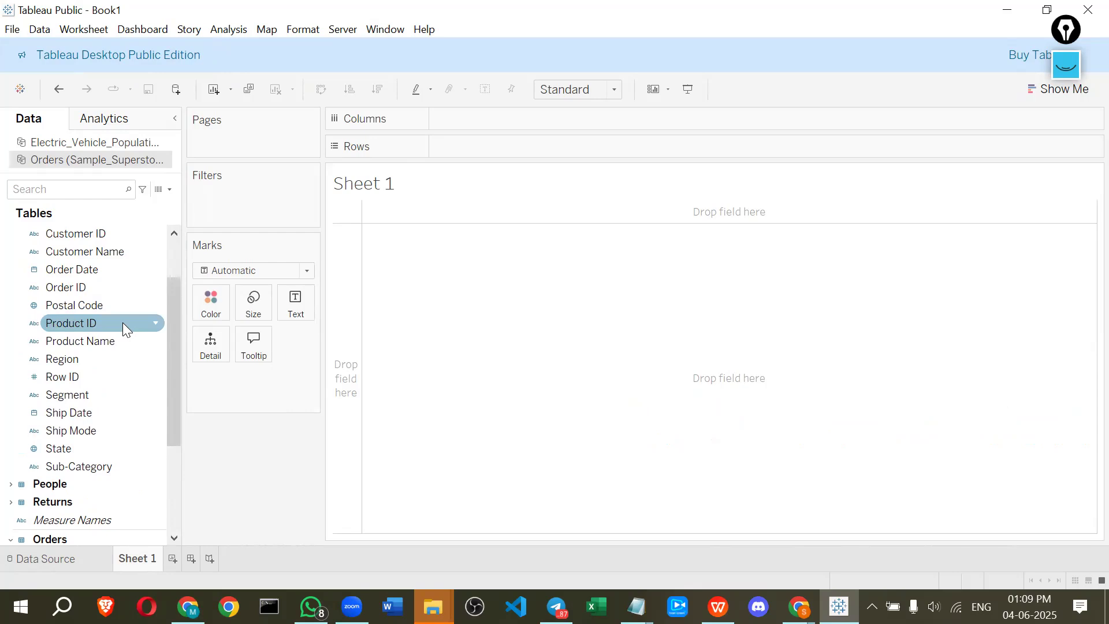
# Open the options for the Orders (Sample_Superstore) data source and browse its fields
pyautogui.rightClick(74, 164)
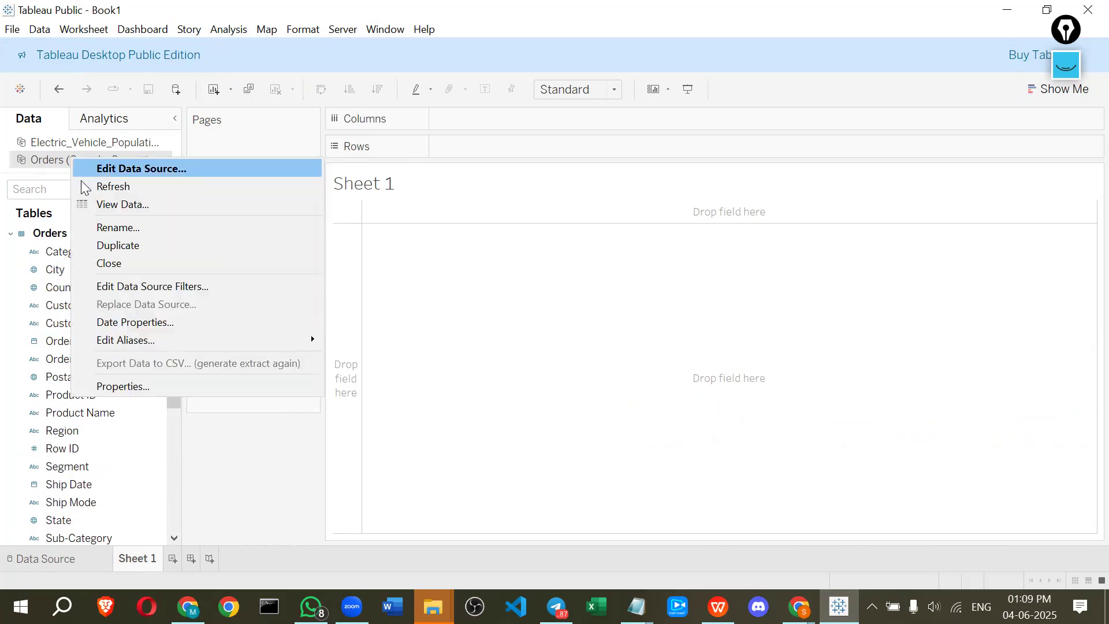
pyautogui.click(8, 283)
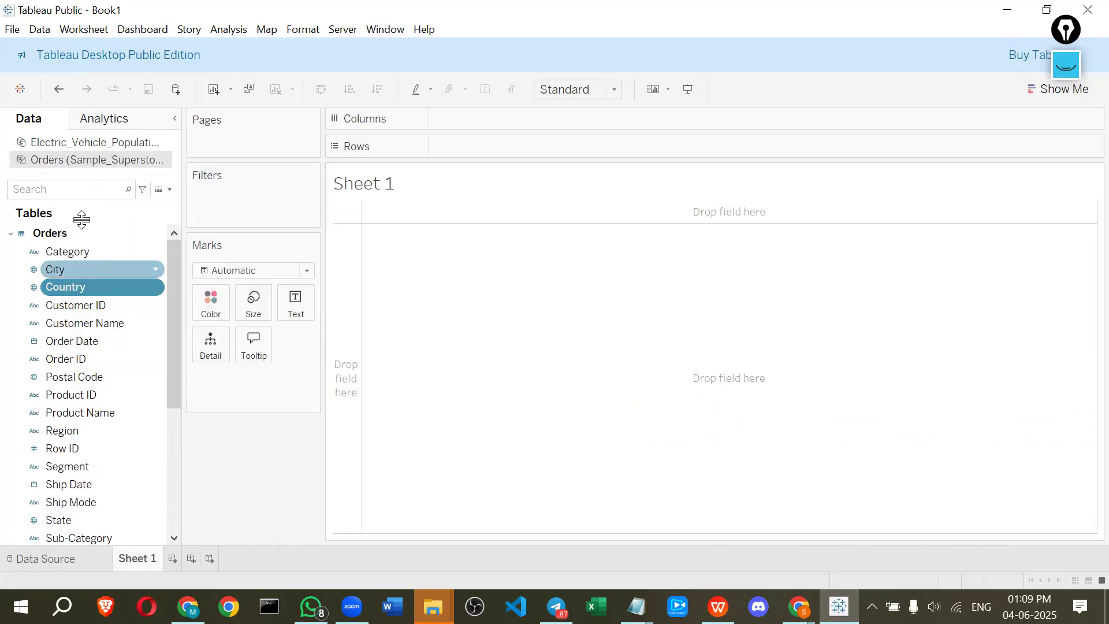
pyautogui.scroll(-3, 82, 356)
pyautogui.scroll(3, 99, 341)
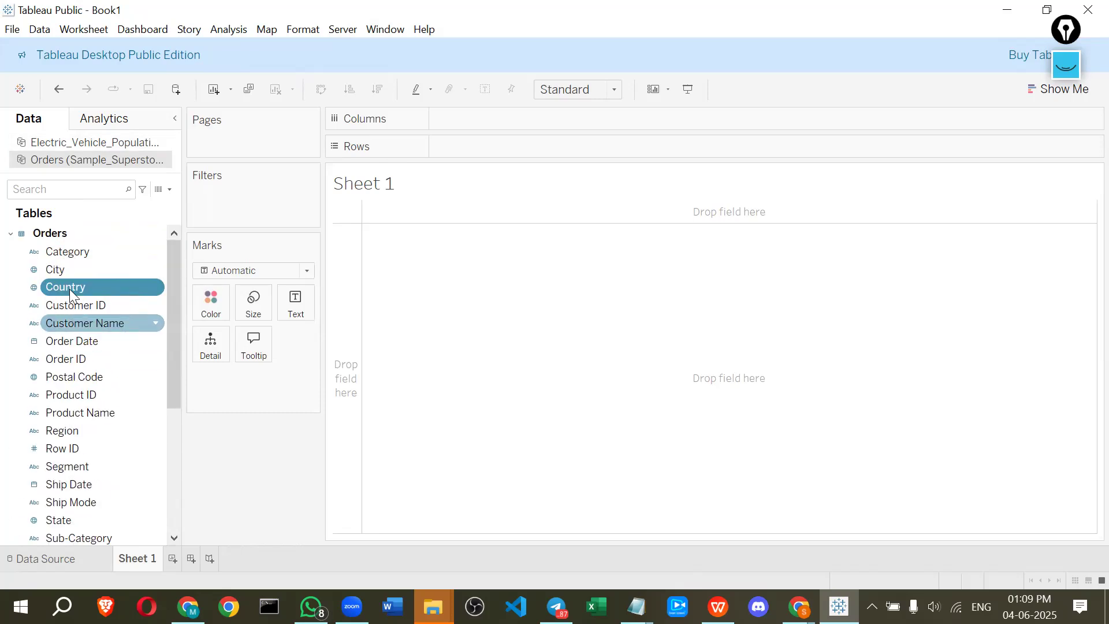
# Switch to the Electric_Vehicle_Population_Data source and place its State field on Columns
pyautogui.click(54, 145)
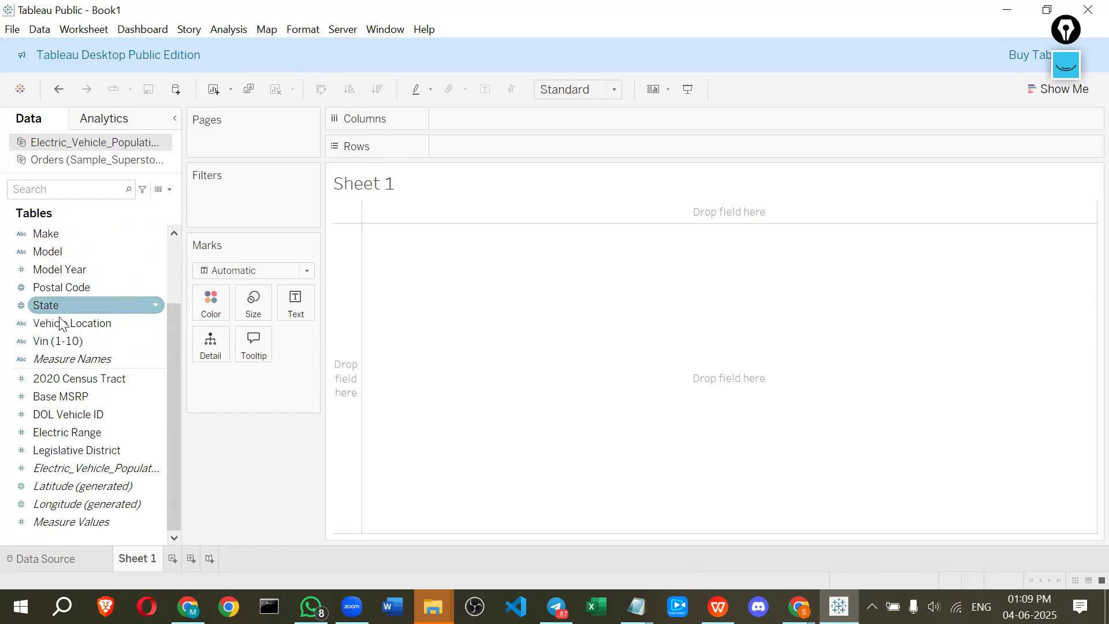
pyautogui.moveTo(56, 304); pyautogui.dragTo(477, 119)
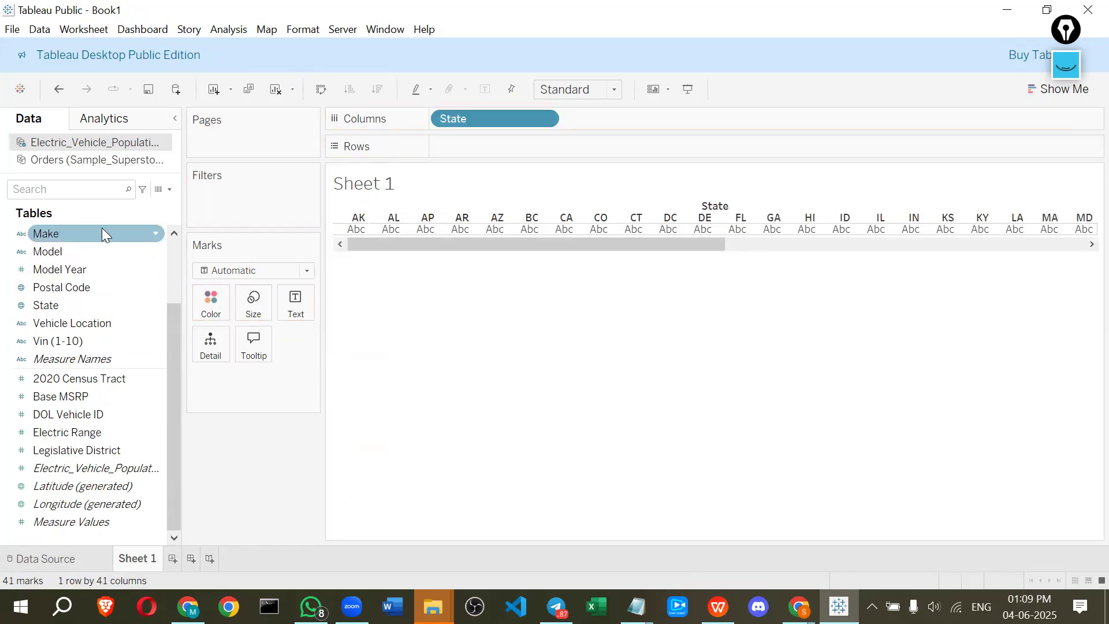
# Switch to the Orders data source and add its Sales measure to Rows to blend by State
pyautogui.scroll(2, 93, 254)
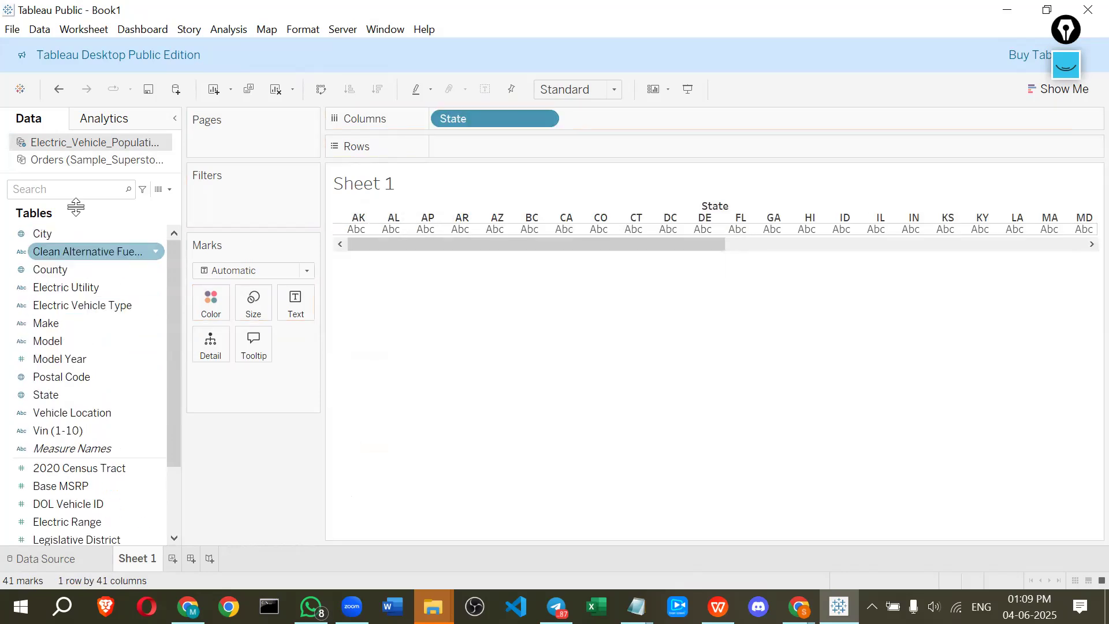
pyautogui.click(72, 164)
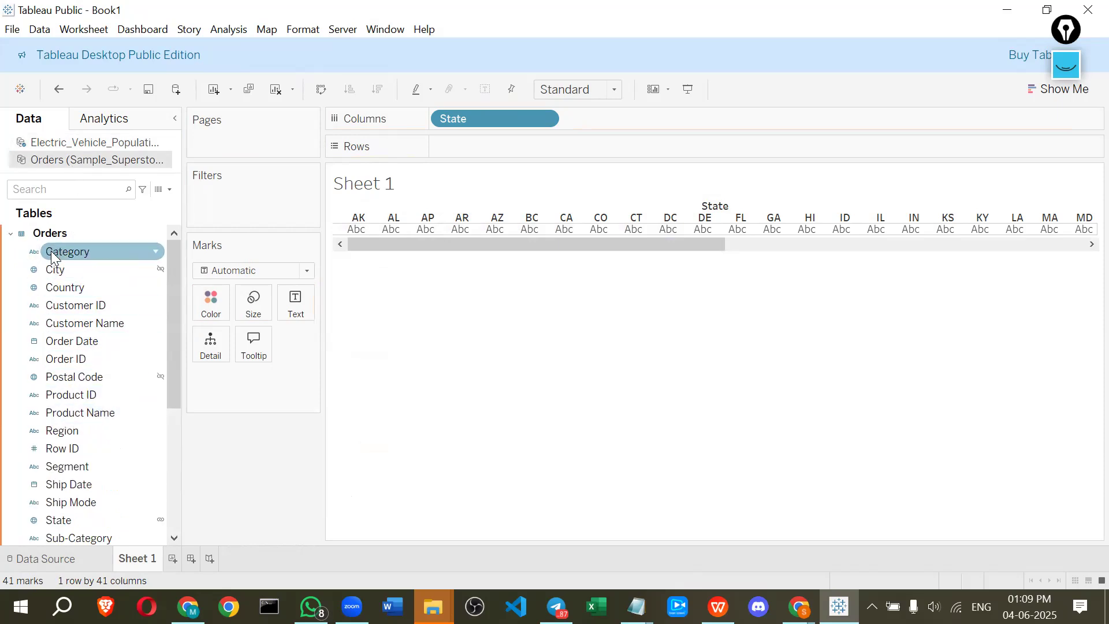
pyautogui.scroll(-1, 82, 428)
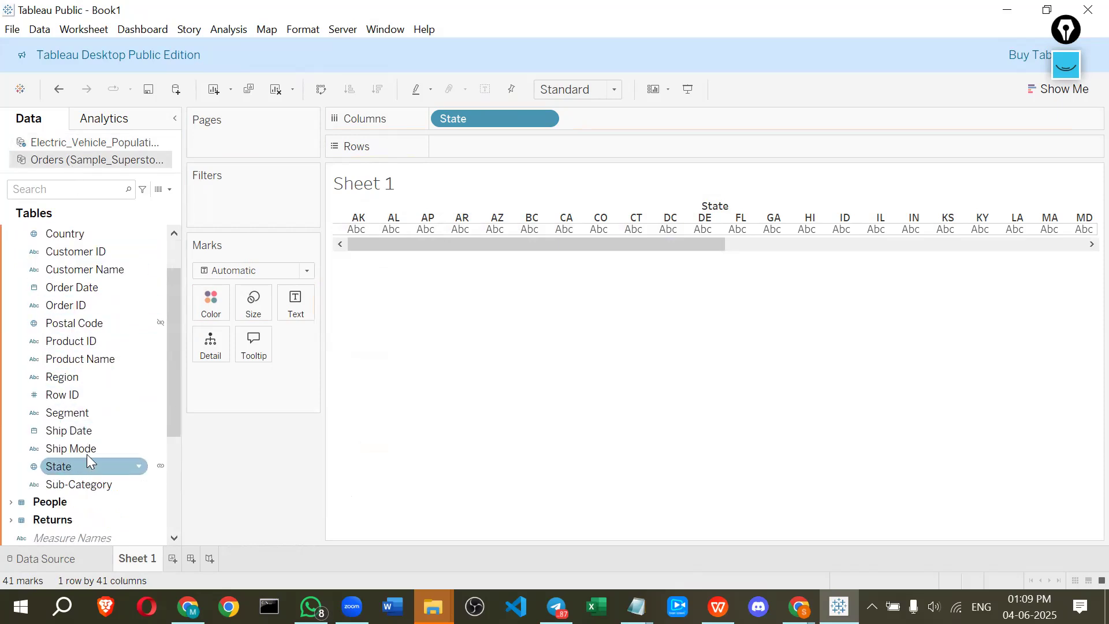
pyautogui.scroll(-3, 87, 454)
pyautogui.moveTo(69, 464); pyautogui.dragTo(487, 143)
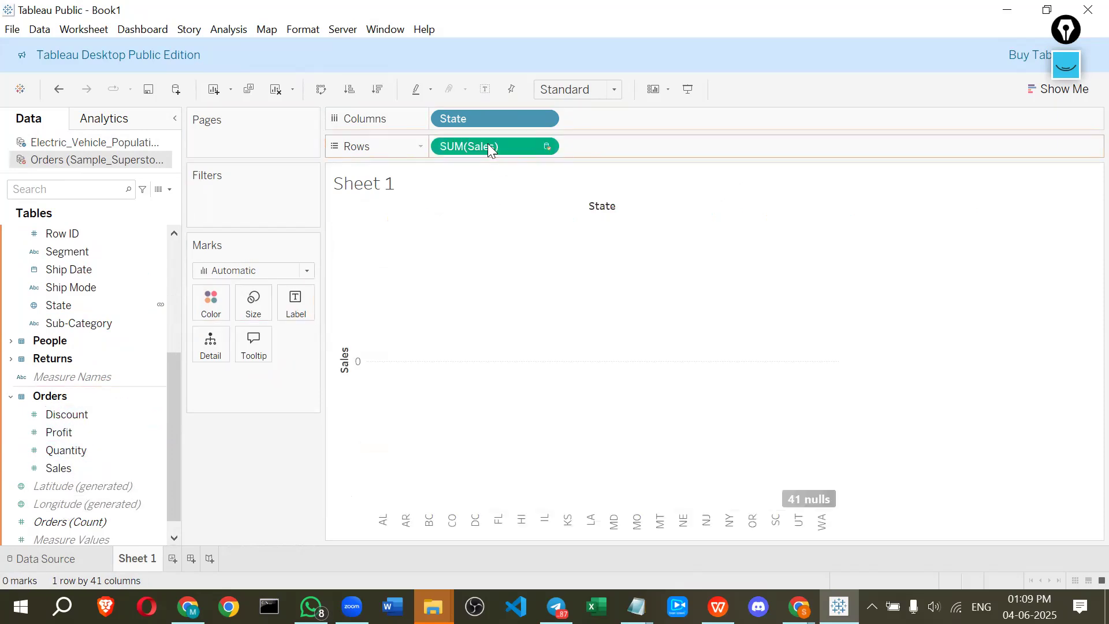
# Filter the null Sales values out of the view
pyautogui.click(815, 498)
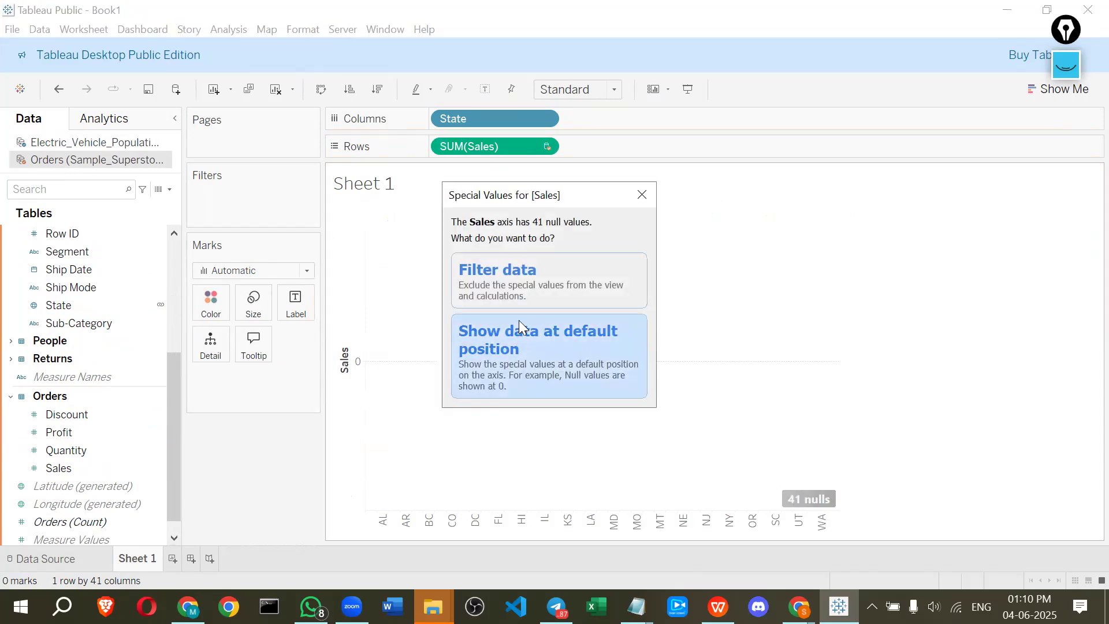
pyautogui.click(513, 274)
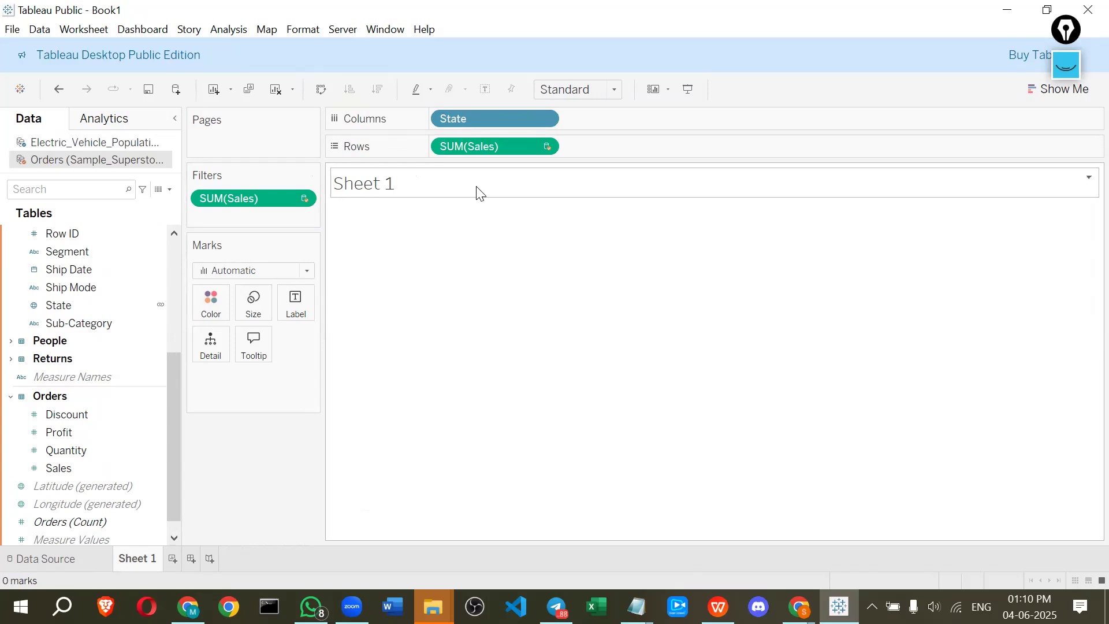
# Replace State on Columns with the City field from Electric_Vehicle_Population_Data
pyautogui.scroll(4, 5, 322)
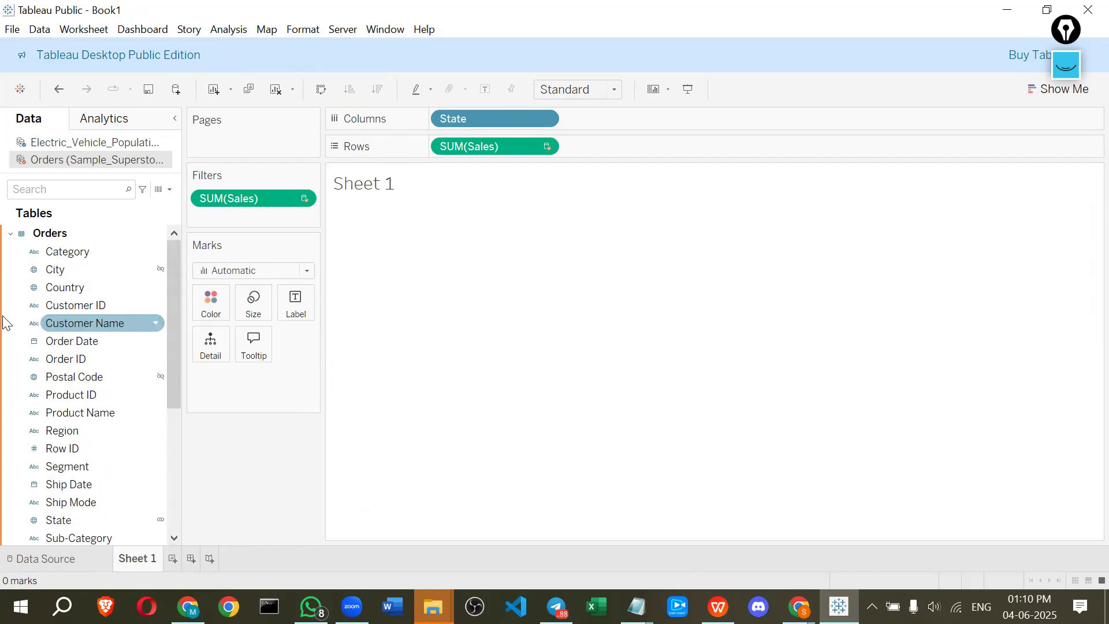
pyautogui.scroll(-3, 54, 318)
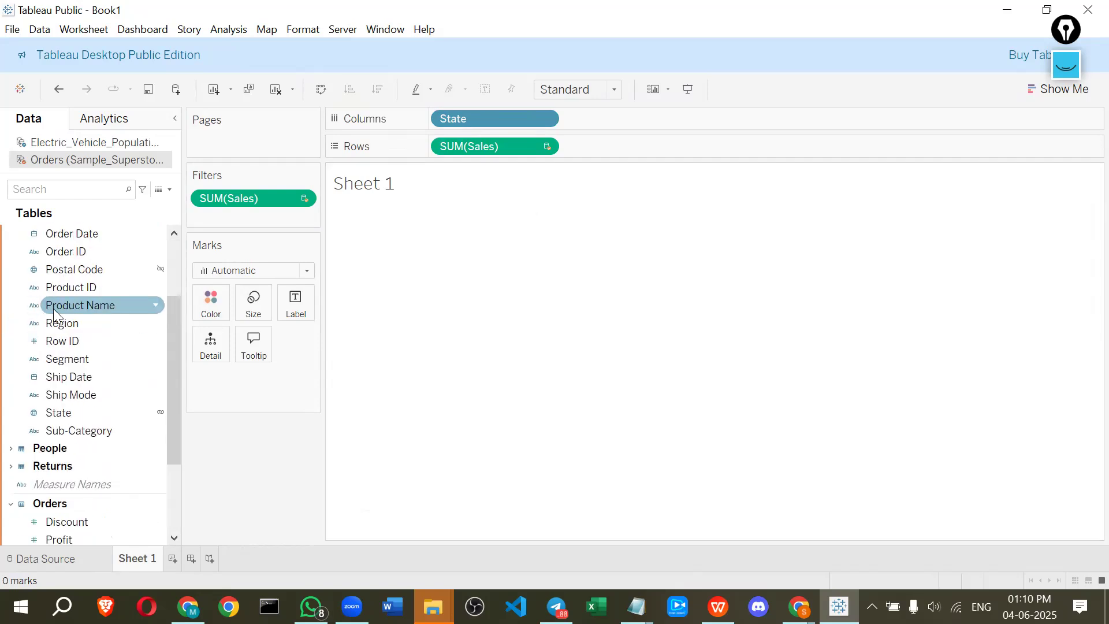
pyautogui.scroll(1, 55, 317)
pyautogui.scroll(2, 99, 297)
pyautogui.click(78, 142)
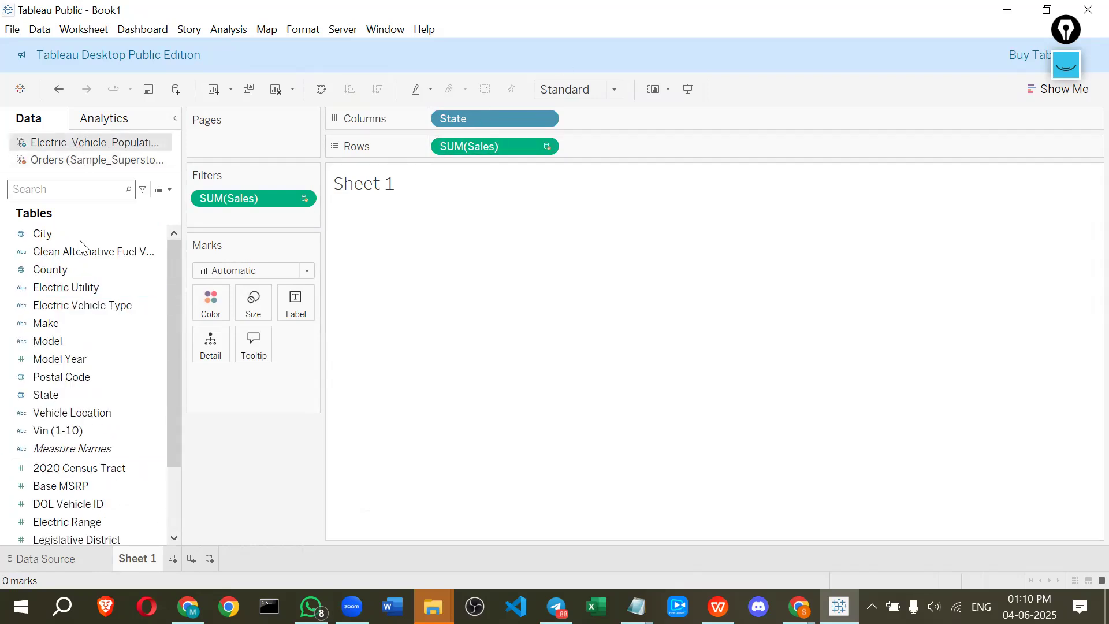
pyautogui.scroll(-1, 81, 432)
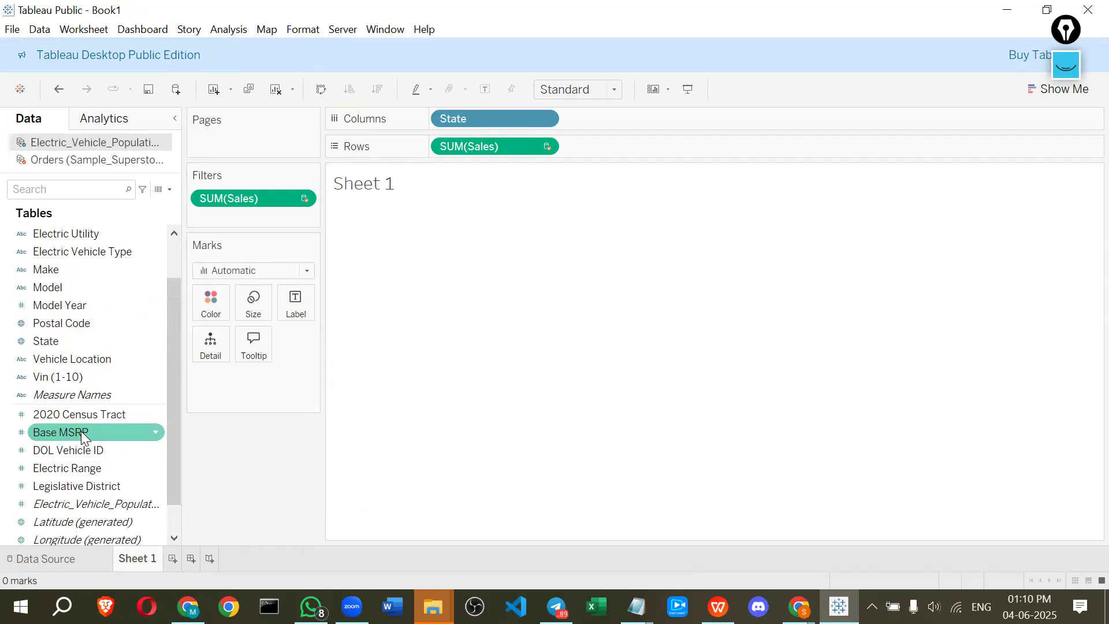
pyautogui.scroll(1, 84, 396)
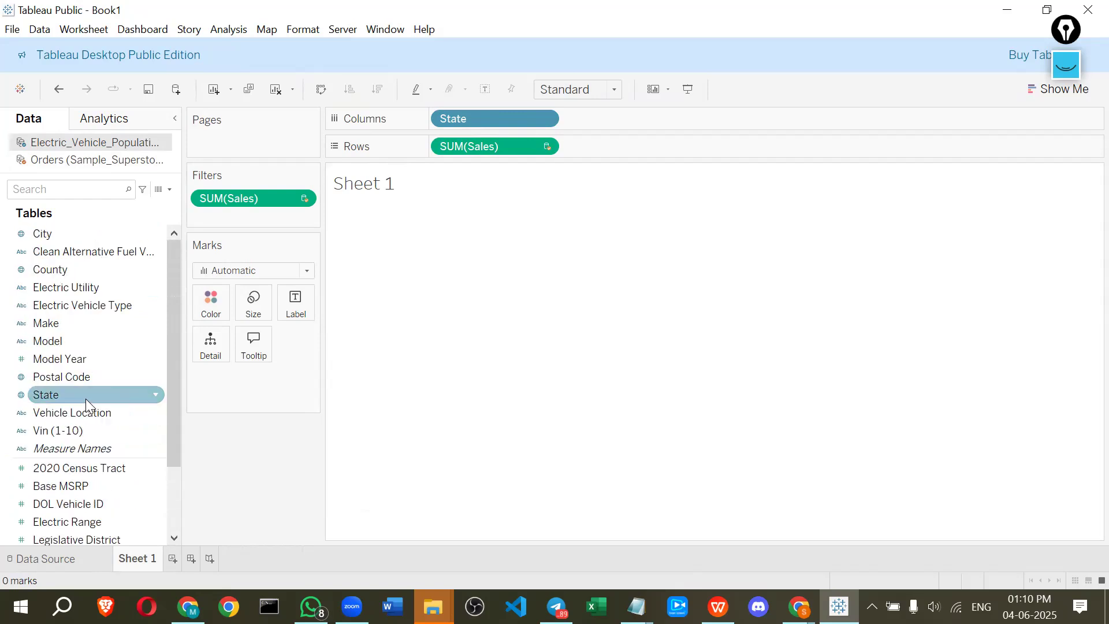
pyautogui.moveTo(55, 236); pyautogui.dragTo(633, 116)
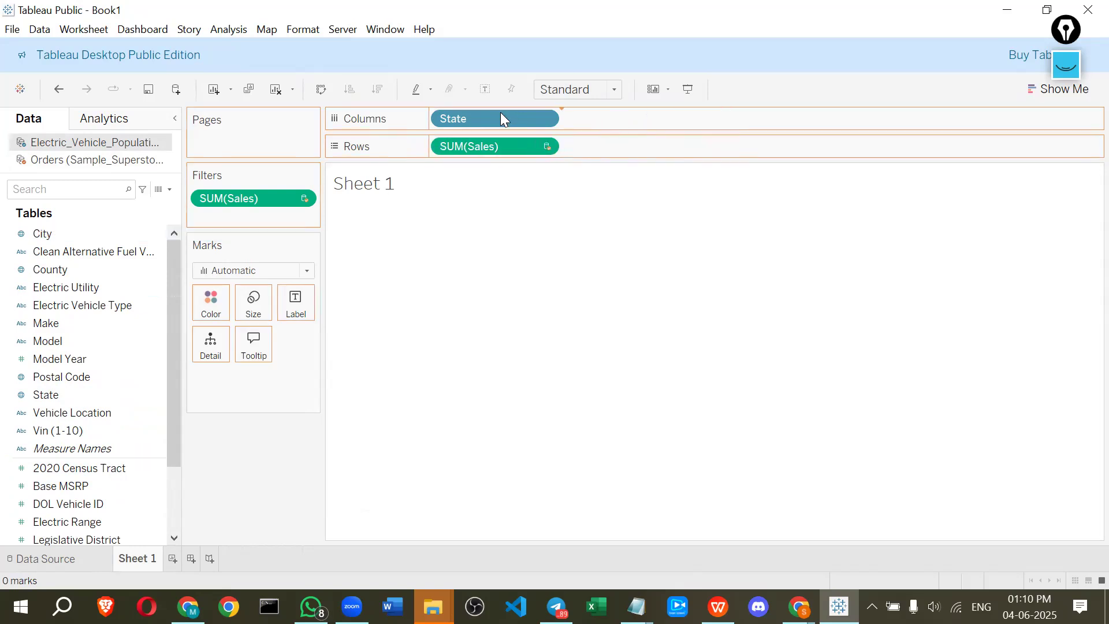
pyautogui.moveTo(501, 118); pyautogui.dragTo(14, 212)
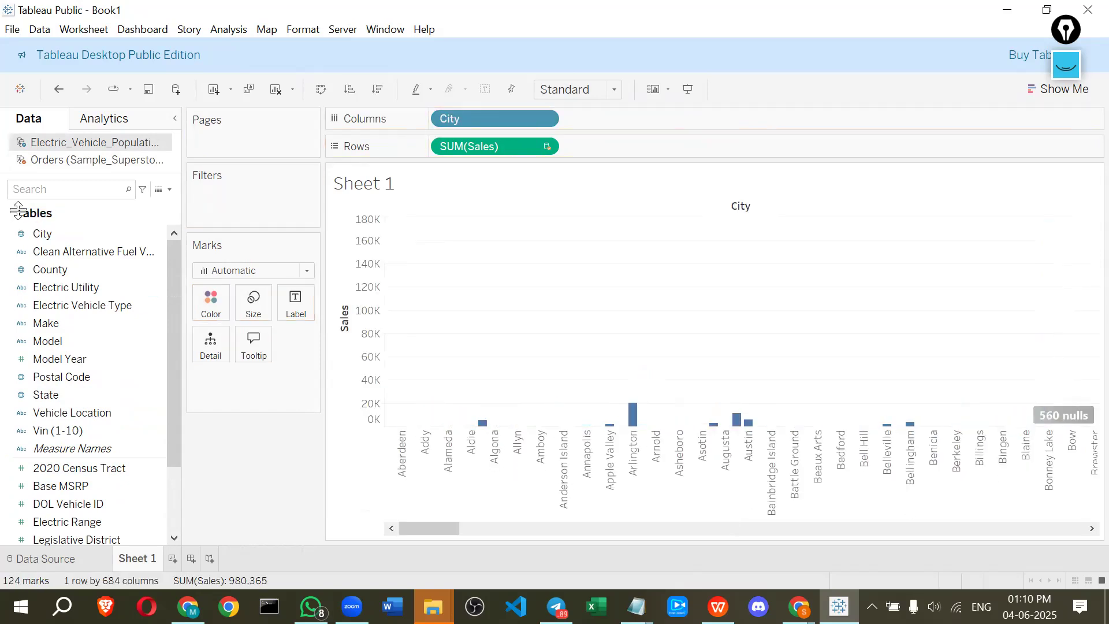
pyautogui.moveTo(650, 414)
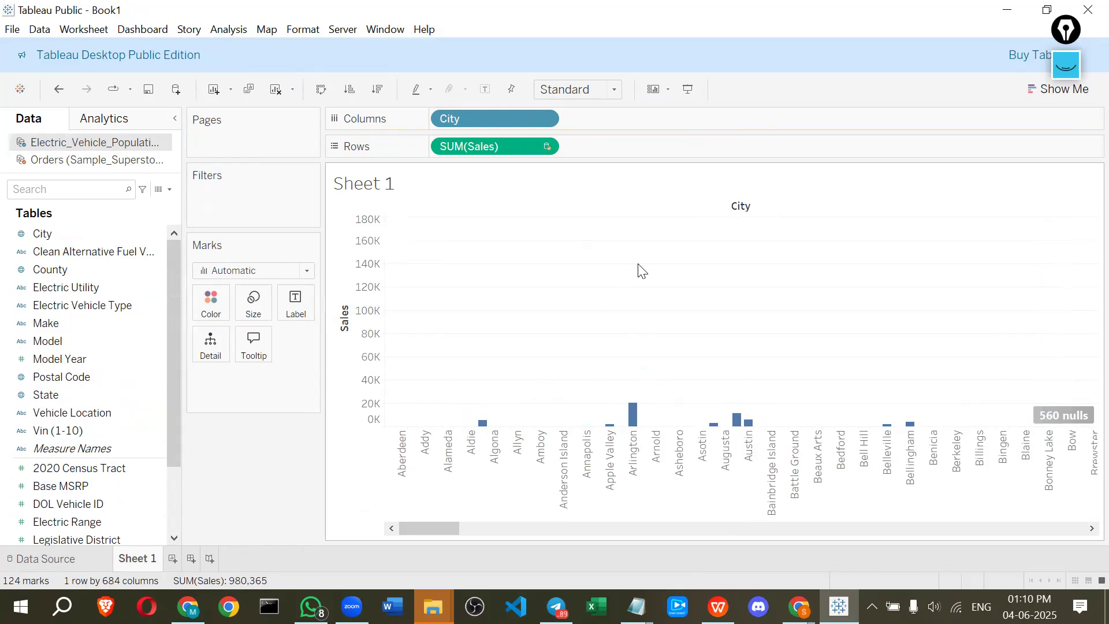
pyautogui.click(1067, 69)
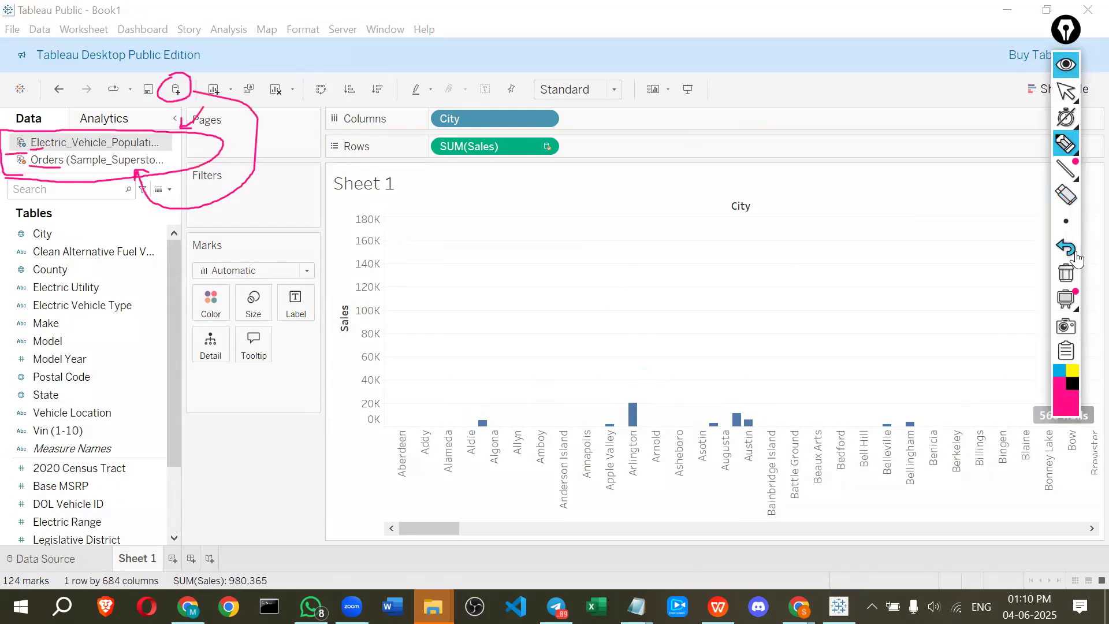
pyautogui.click(1066, 274)
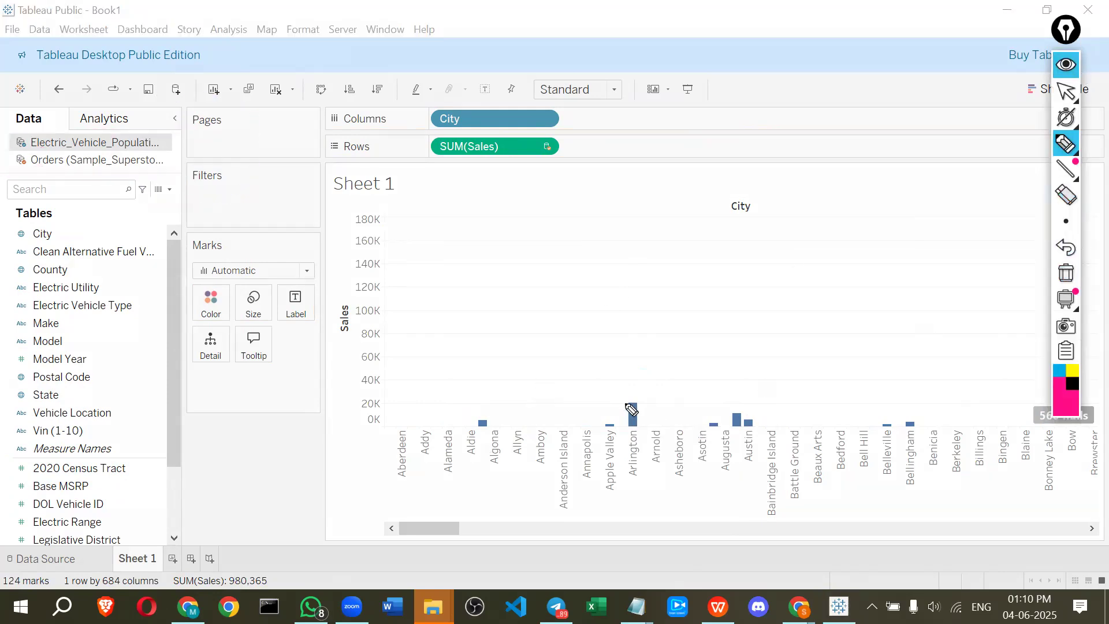
pyautogui.moveTo(629, 405)
pyautogui.mouseDown()
pyautogui.moveTo(633, 430)
pyautogui.moveTo(616, 403)
pyautogui.mouseUp()
pyautogui.moveTo(479, 419)
pyautogui.mouseDown()
pyautogui.moveTo(490, 428)
pyautogui.moveTo(468, 413)
pyautogui.mouseUp()
pyautogui.moveTo(717, 435)
pyautogui.mouseDown()
pyautogui.moveTo(704, 421)
pyautogui.moveTo(721, 418)
pyautogui.moveTo(723, 435)
pyautogui.mouseUp()
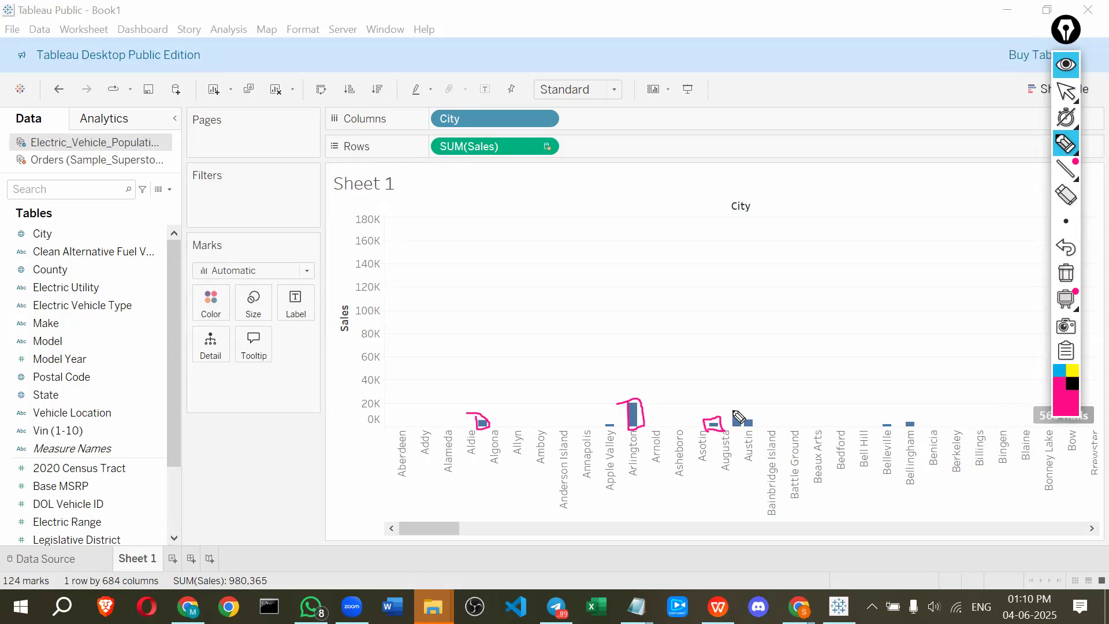
pyautogui.moveTo(167, 140); pyautogui.dragTo(180, 137)
pyautogui.moveTo(385, 120)
pyautogui.mouseDown()
pyautogui.moveTo(398, 116)
pyautogui.moveTo(394, 131)
pyautogui.mouseUp()
pyautogui.moveTo(167, 164); pyautogui.dragTo(223, 174)
pyautogui.moveTo(374, 171); pyautogui.dragTo(426, 149)
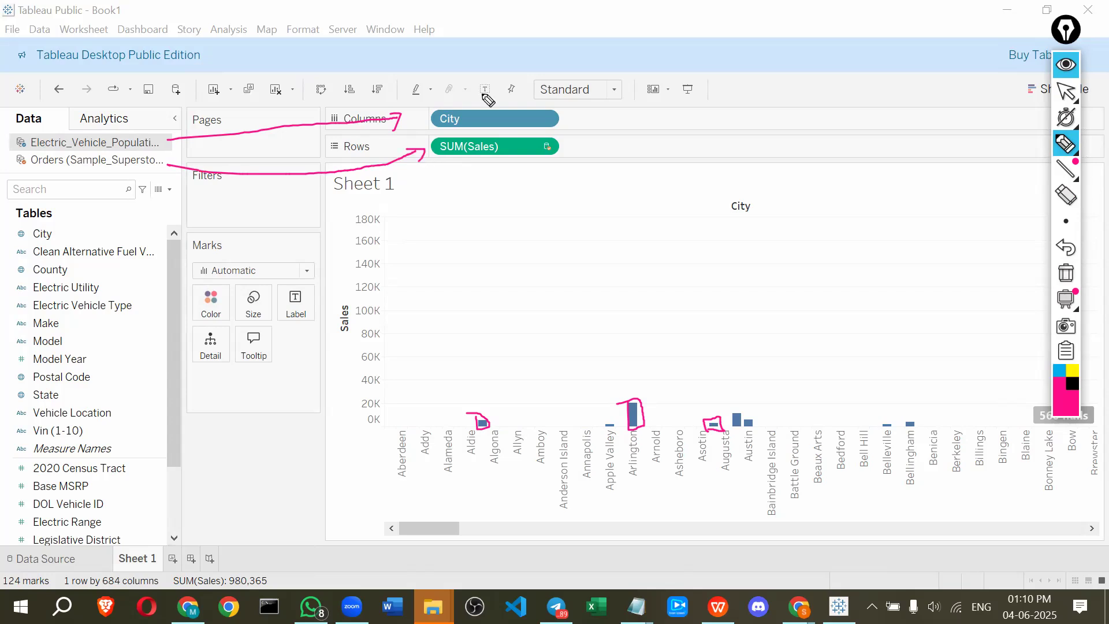
pyautogui.moveTo(1065, 300)
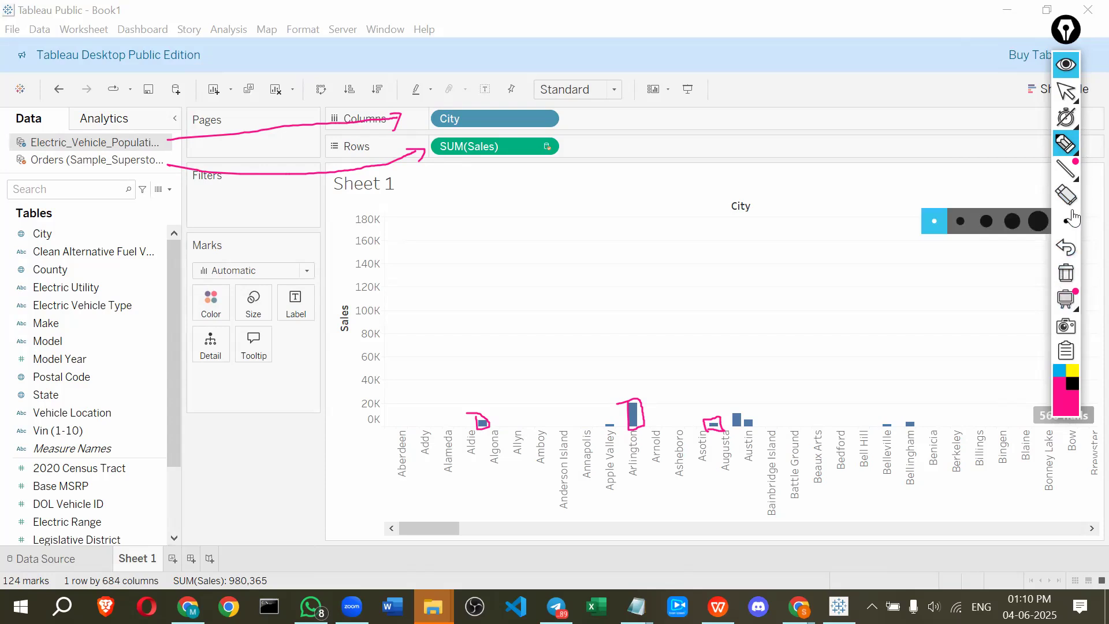
pyautogui.moveTo(1069, 143)
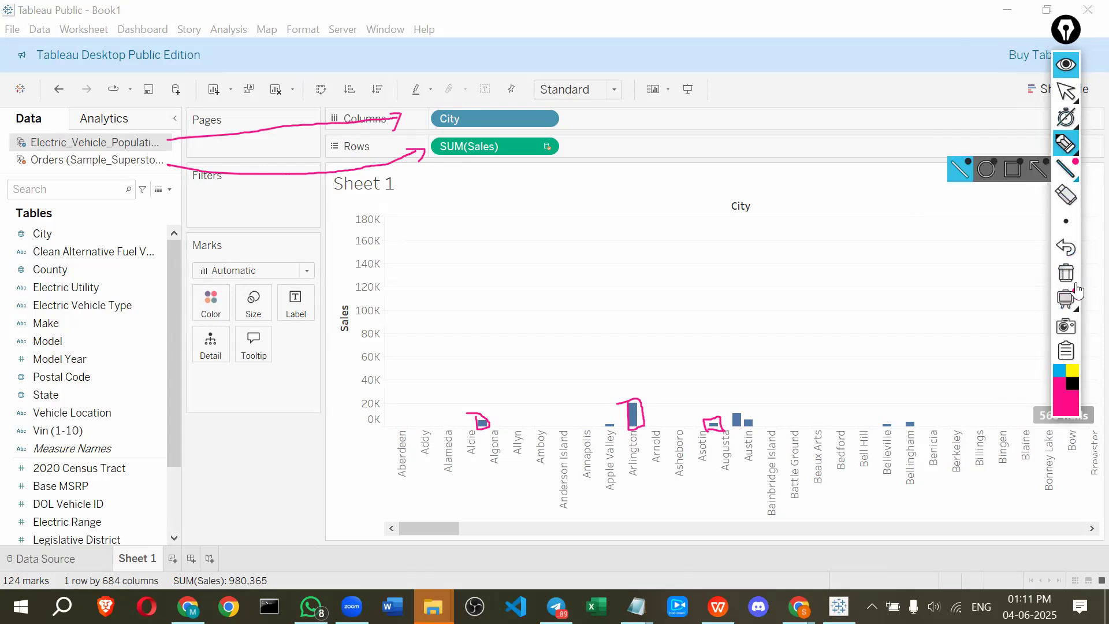
pyautogui.click(1066, 196)
pyautogui.click(1059, 152)
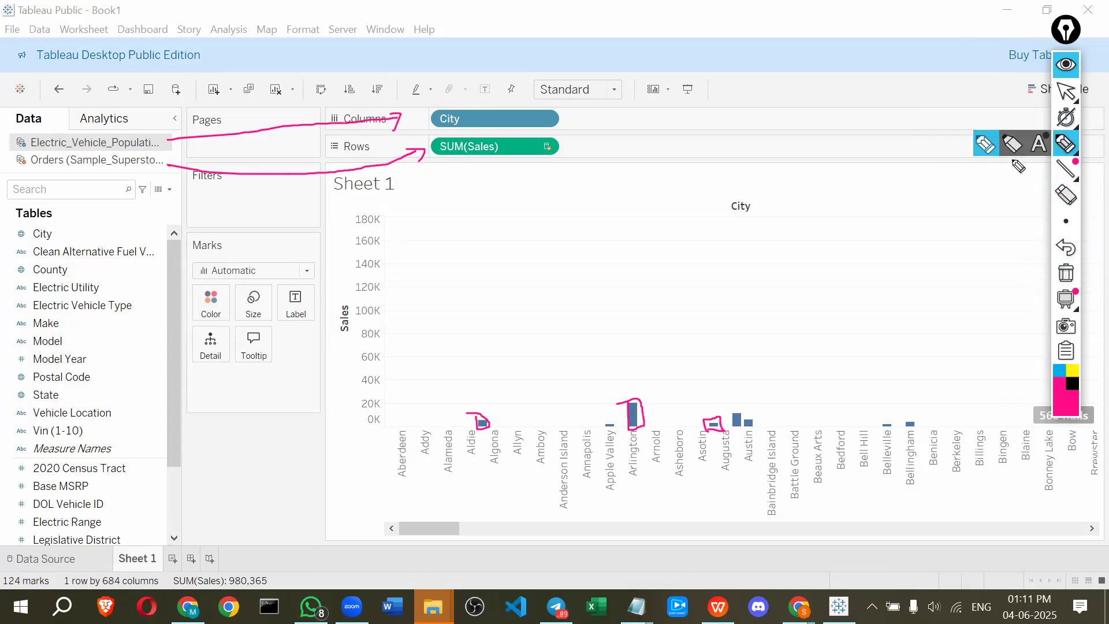
pyautogui.moveTo(22, 149); pyautogui.dragTo(31, 167)
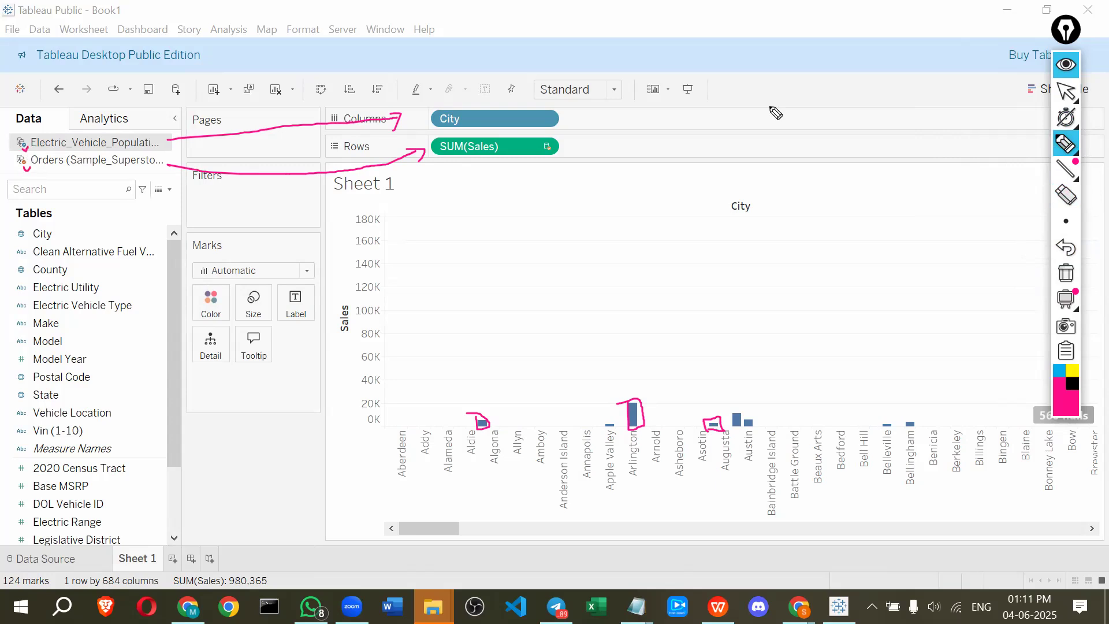
pyautogui.click(1063, 71)
# Switch to the Orders data source and widen the Data pane to show its linking-field icons
pyautogui.scroll(-2, 86, 260)
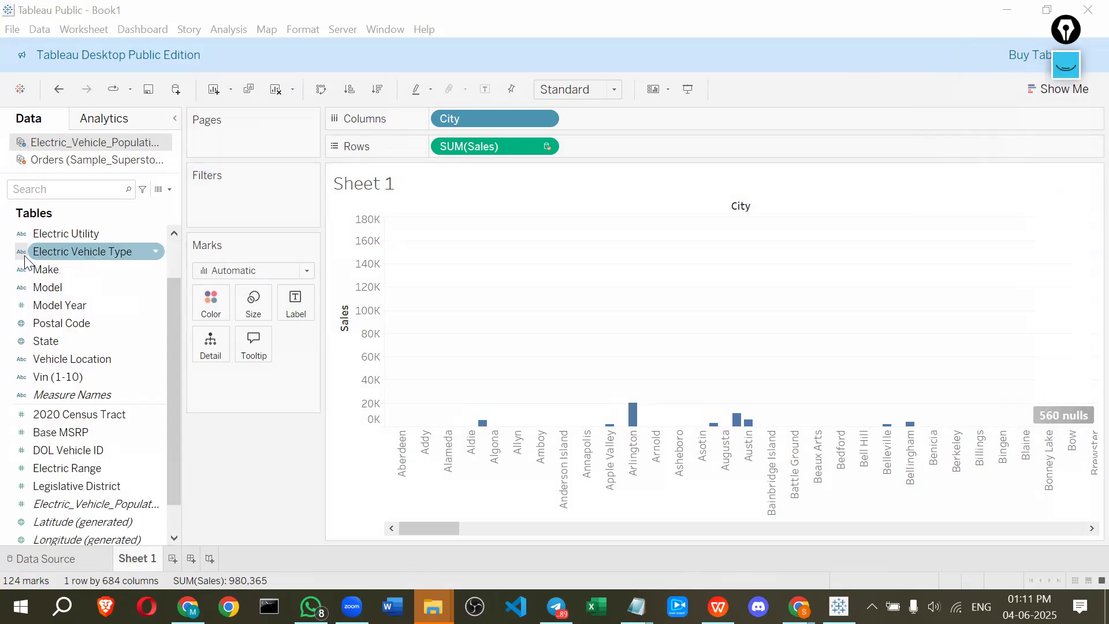
pyautogui.scroll(2, 86, 260)
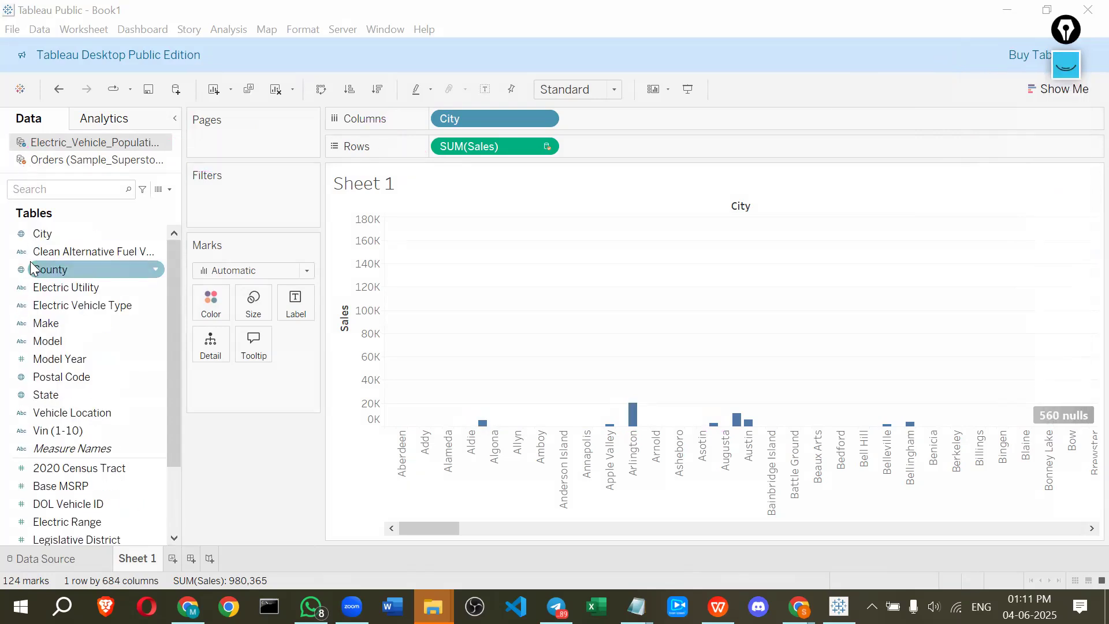
pyautogui.click(55, 160)
pyautogui.moveTo(181, 306); pyautogui.dragTo(210, 306)
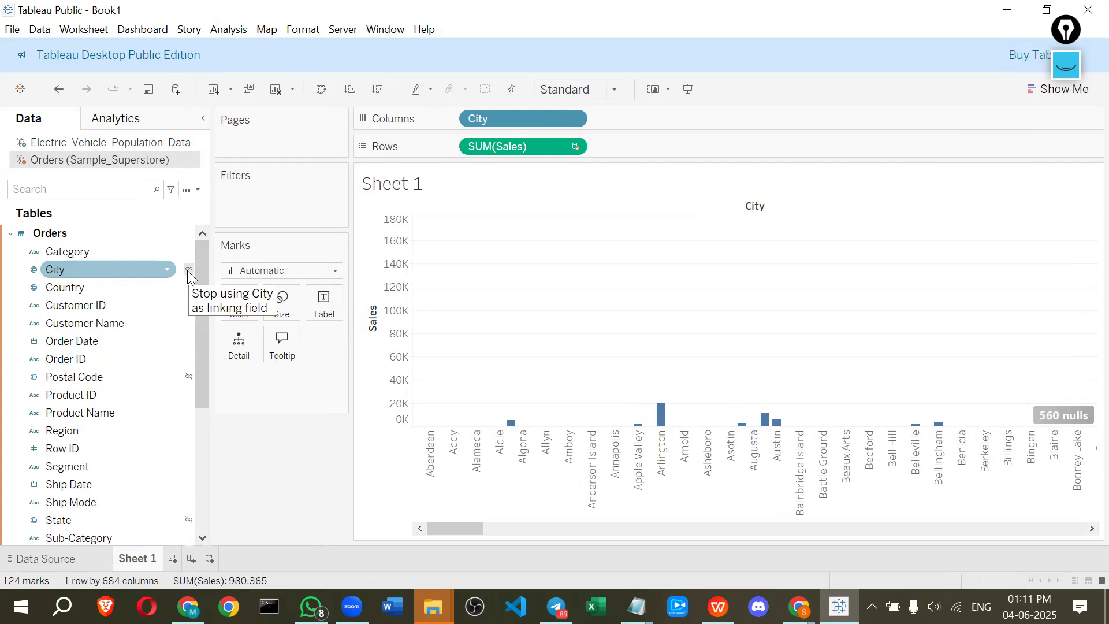
pyautogui.click(1069, 69)
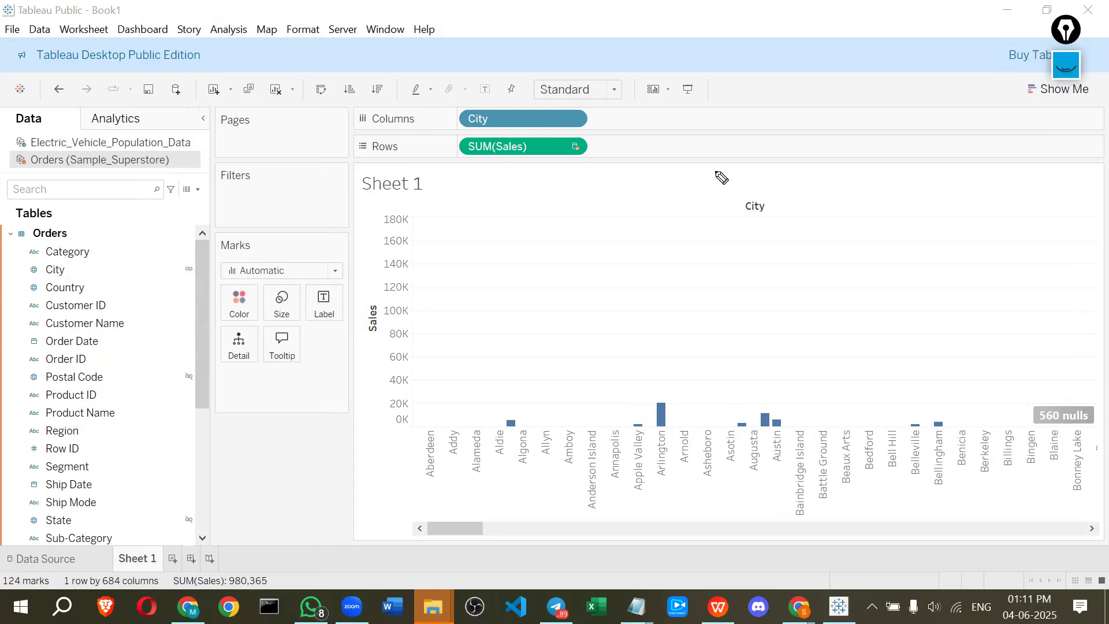
pyautogui.moveTo(192, 256)
pyautogui.mouseDown()
pyautogui.moveTo(183, 279)
pyautogui.moveTo(193, 258)
pyautogui.mouseUp()
pyautogui.moveTo(195, 370)
pyautogui.mouseDown()
pyautogui.moveTo(178, 389)
pyautogui.moveTo(190, 371)
pyautogui.mouseUp()
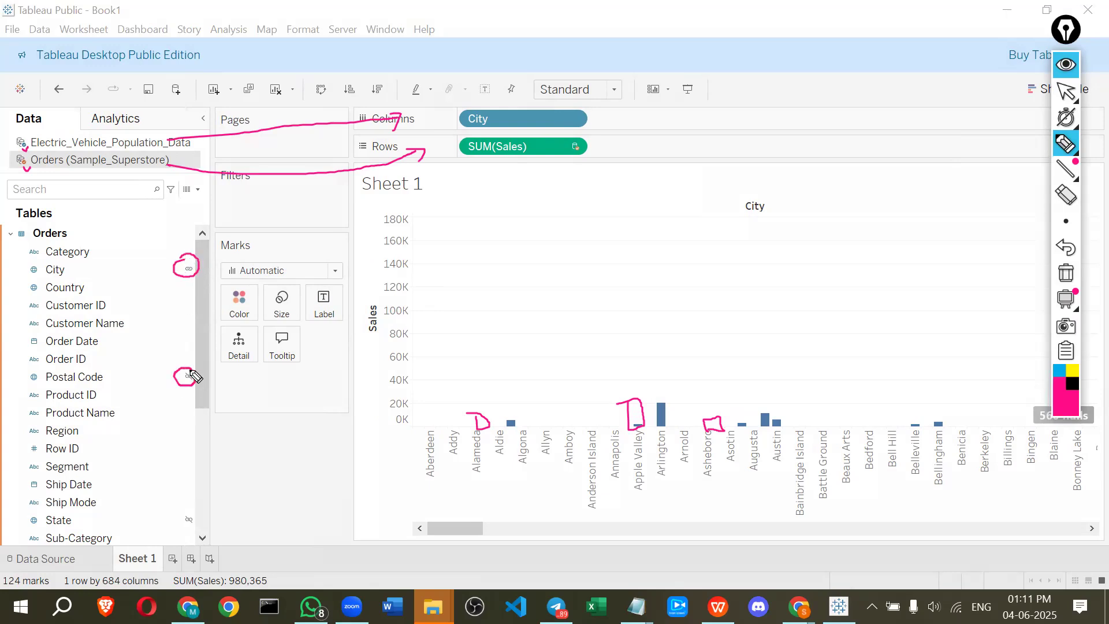
pyautogui.moveTo(181, 522)
pyautogui.mouseDown()
pyautogui.moveTo(190, 527)
pyautogui.moveTo(186, 511)
pyautogui.mouseUp()
pyautogui.moveTo(129, 267)
pyautogui.mouseDown()
pyautogui.moveTo(178, 267)
pyautogui.moveTo(307, 313)
pyautogui.mouseUp()
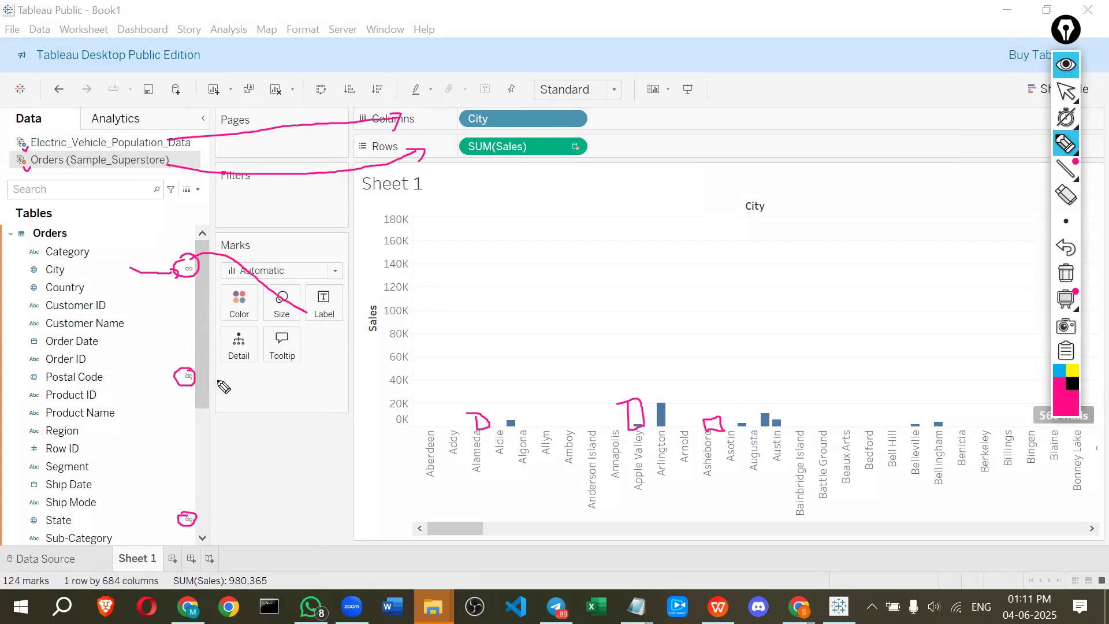
pyautogui.moveTo(208, 373)
pyautogui.mouseDown()
pyautogui.moveTo(225, 380)
pyautogui.moveTo(208, 391)
pyautogui.moveTo(243, 382)
pyautogui.mouseUp()
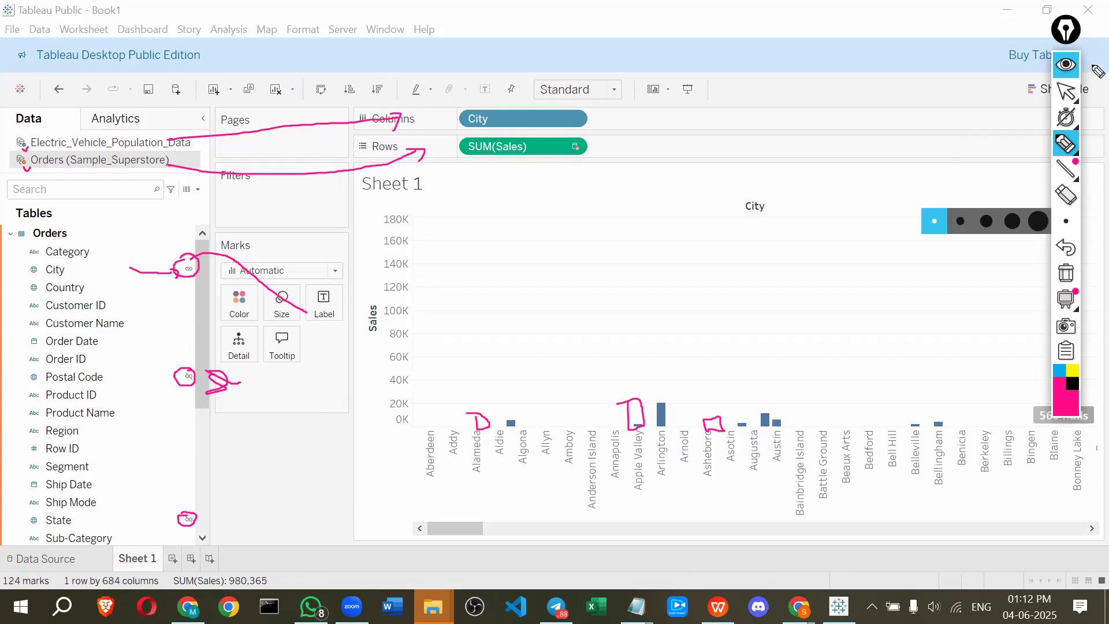
pyautogui.click(1067, 65)
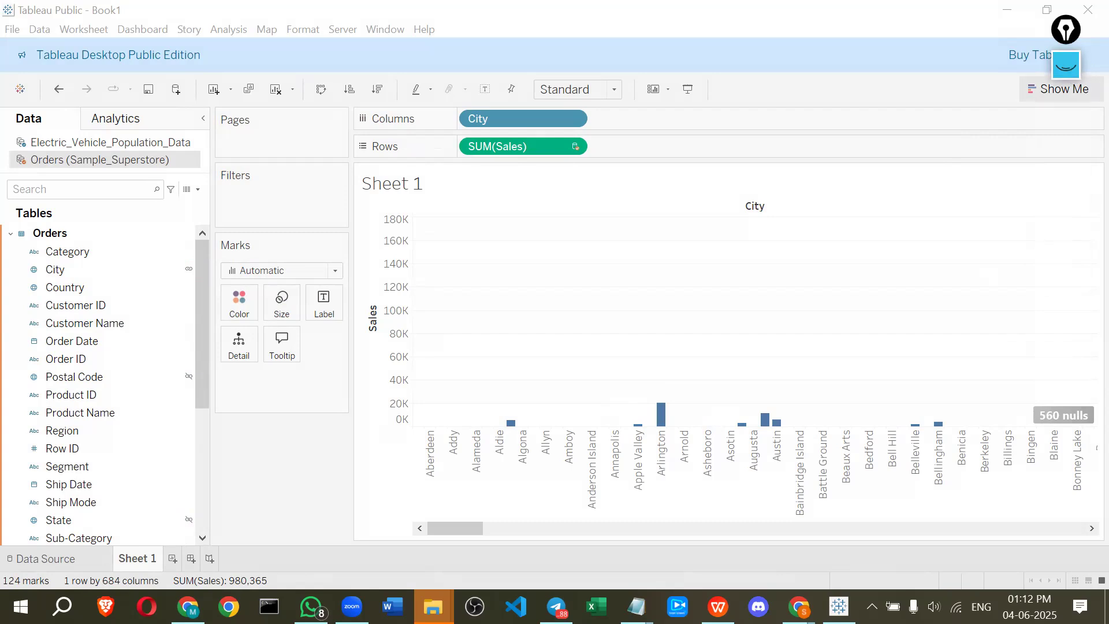
# Filter the null Sales values out of the City bar chart
pyautogui.click(1072, 72)
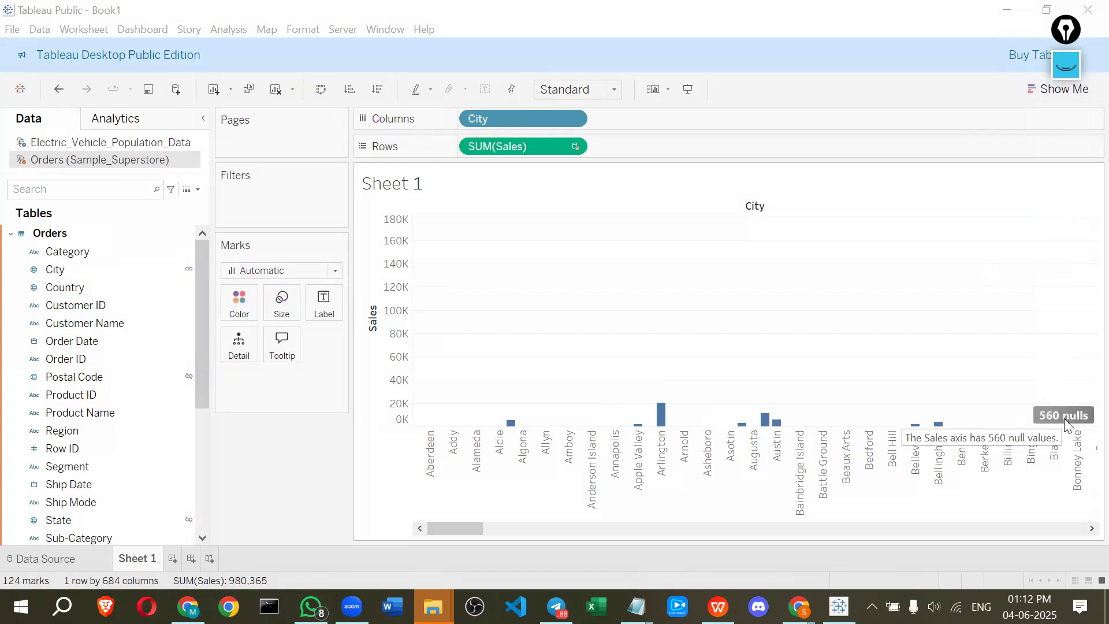
pyautogui.click(1062, 414)
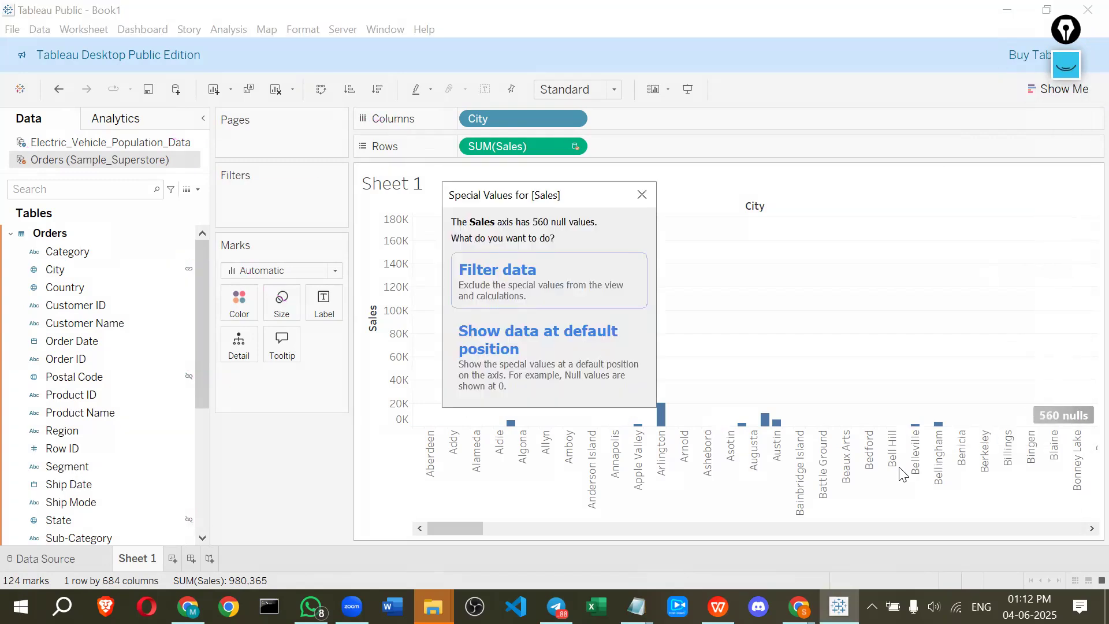
pyautogui.click(556, 283)
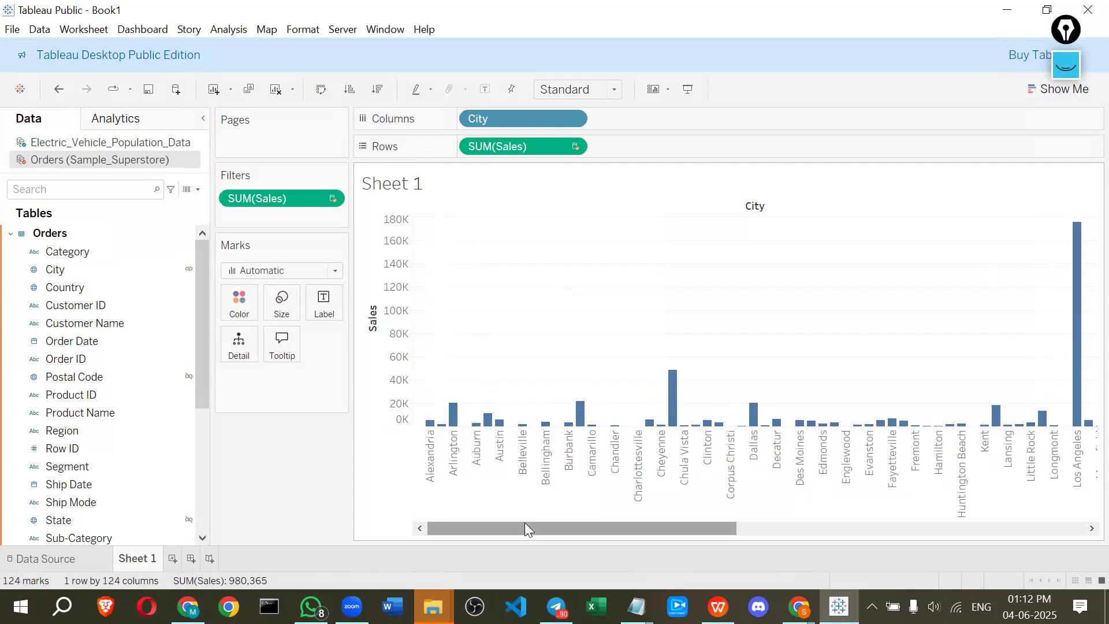
# Scroll across the city bars and inspect a bar's Sales value
pyautogui.moveTo(532, 529); pyautogui.dragTo(991, 495)
pyautogui.moveTo(866, 514); pyautogui.dragTo(431, 512)
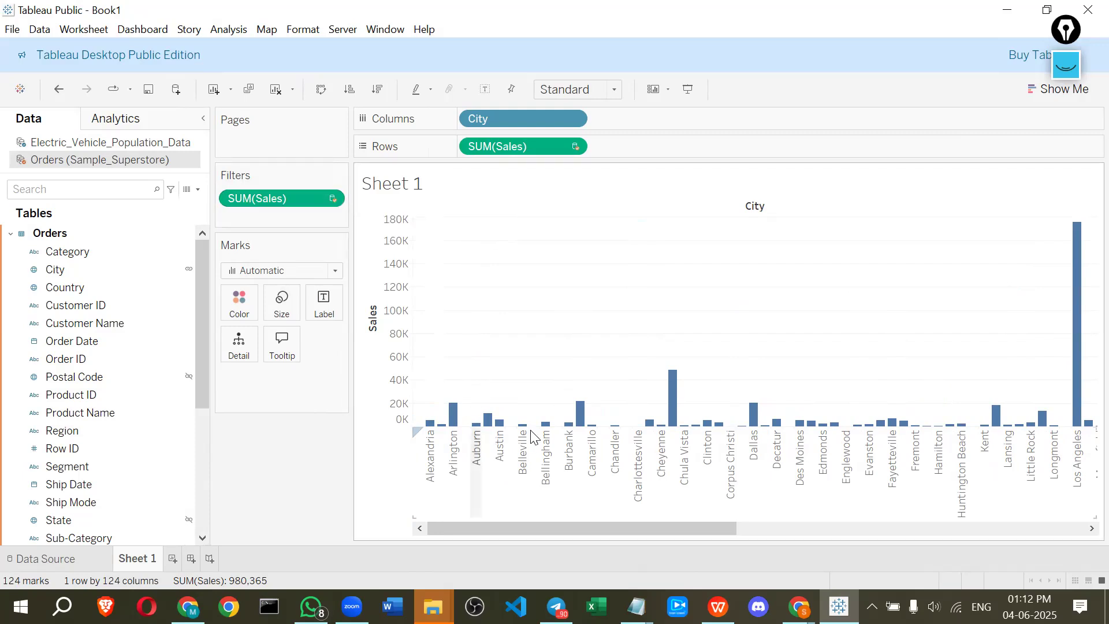
pyautogui.moveTo(525, 426)
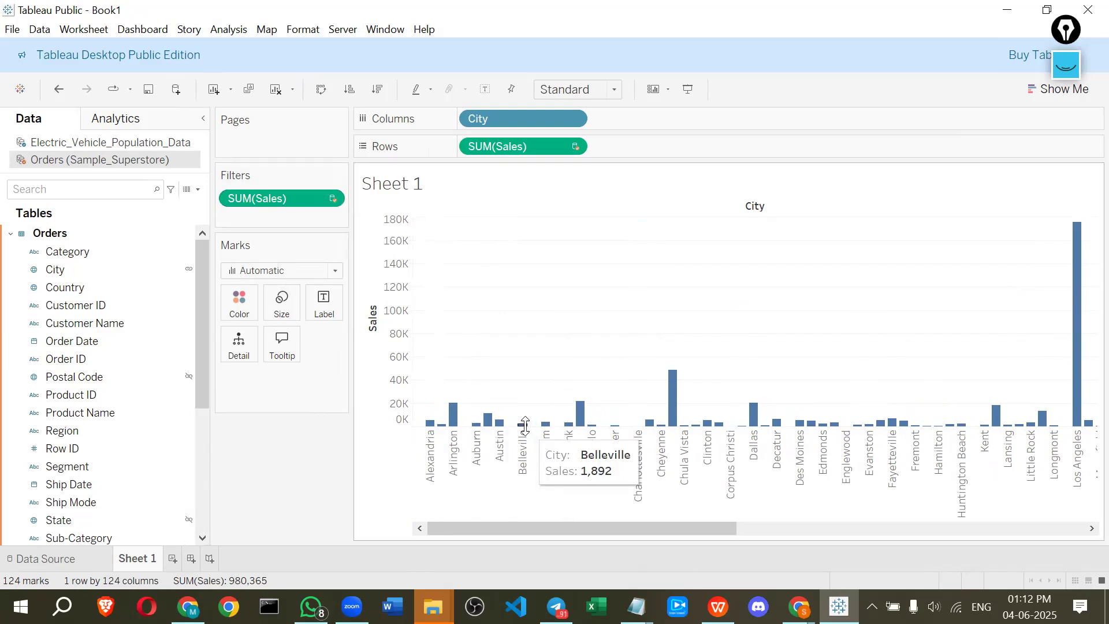
# Review the SUM(Sales) filter's non-null setting, then remove the filter from the view
pyautogui.doubleClick(267, 199)
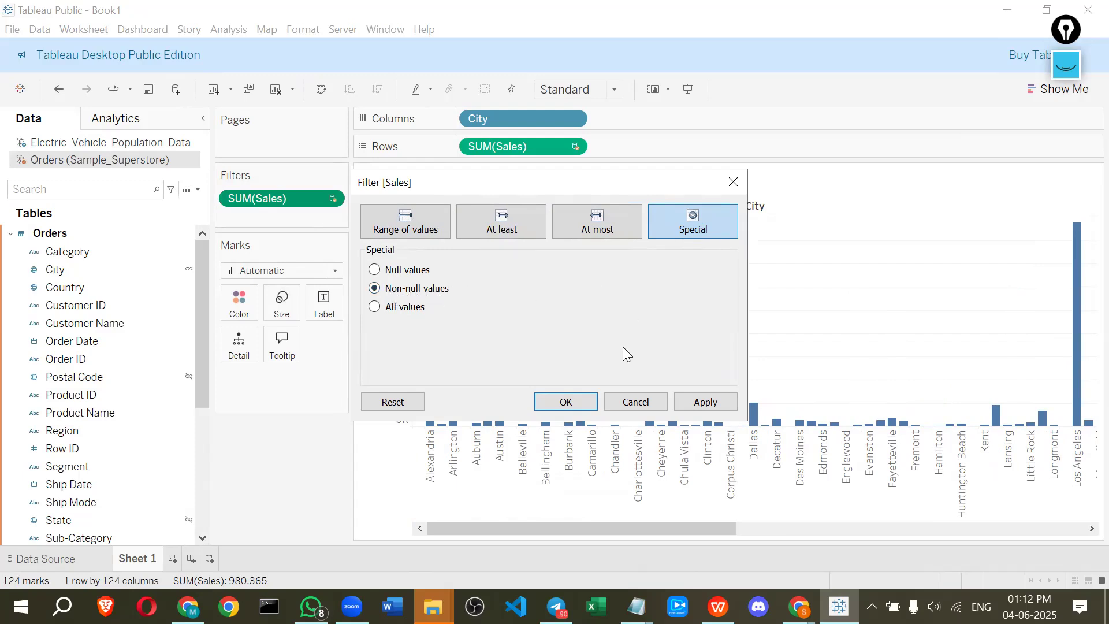
pyautogui.click(565, 401)
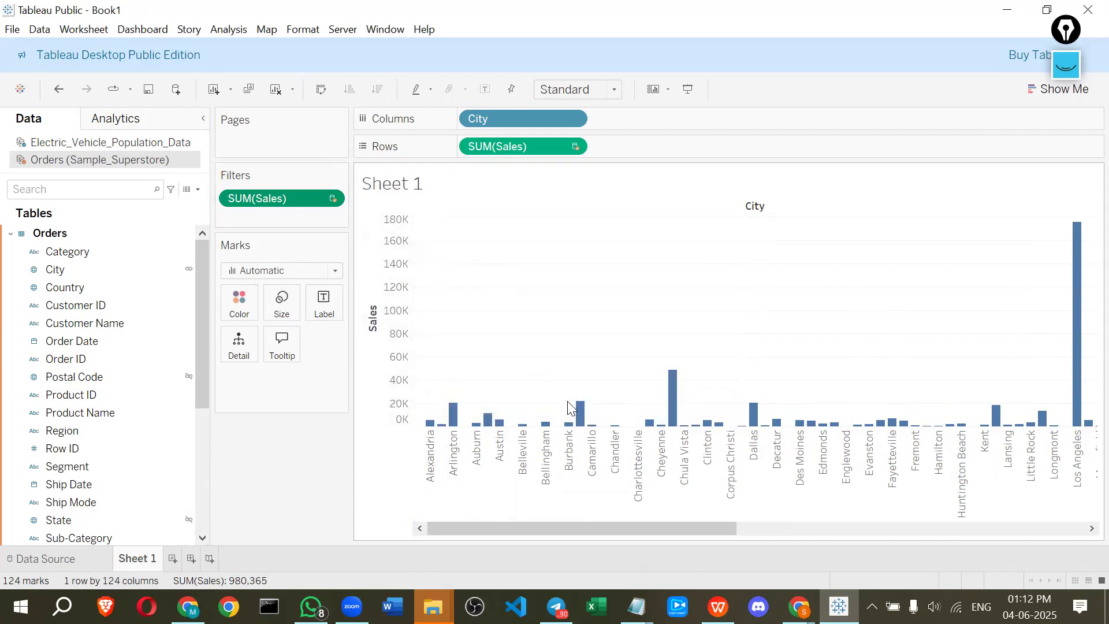
pyautogui.moveTo(288, 196); pyautogui.dragTo(92, 376)
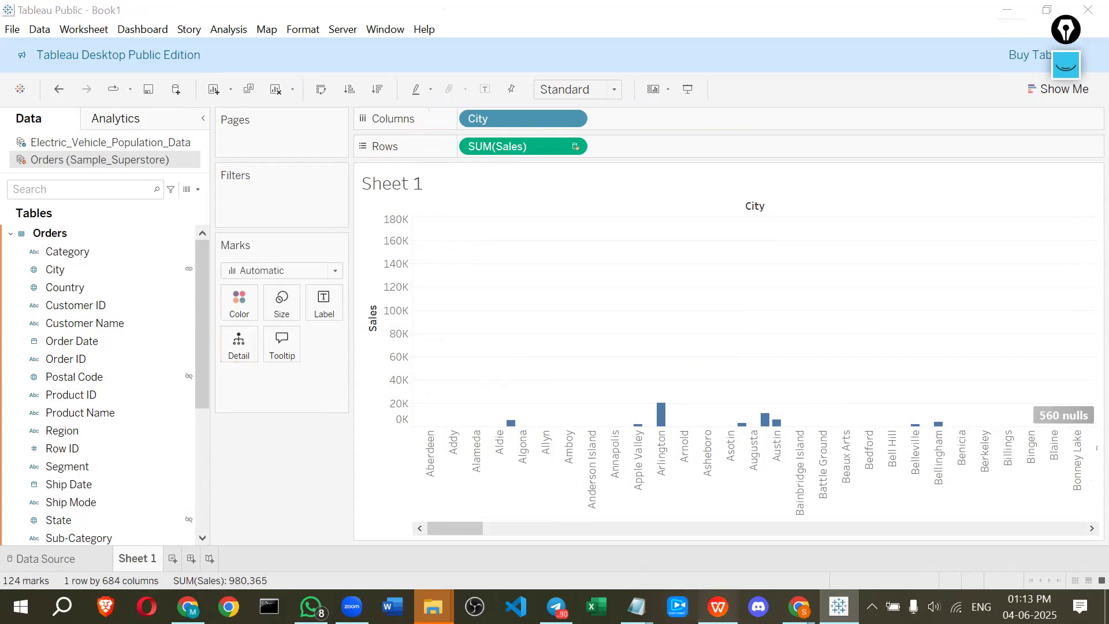
# Switch to the module_4_Tableau presentation in WPS Office and scroll to the Union slide
pyautogui.click(717, 606)
pyautogui.scroll(-2, 253, 460)
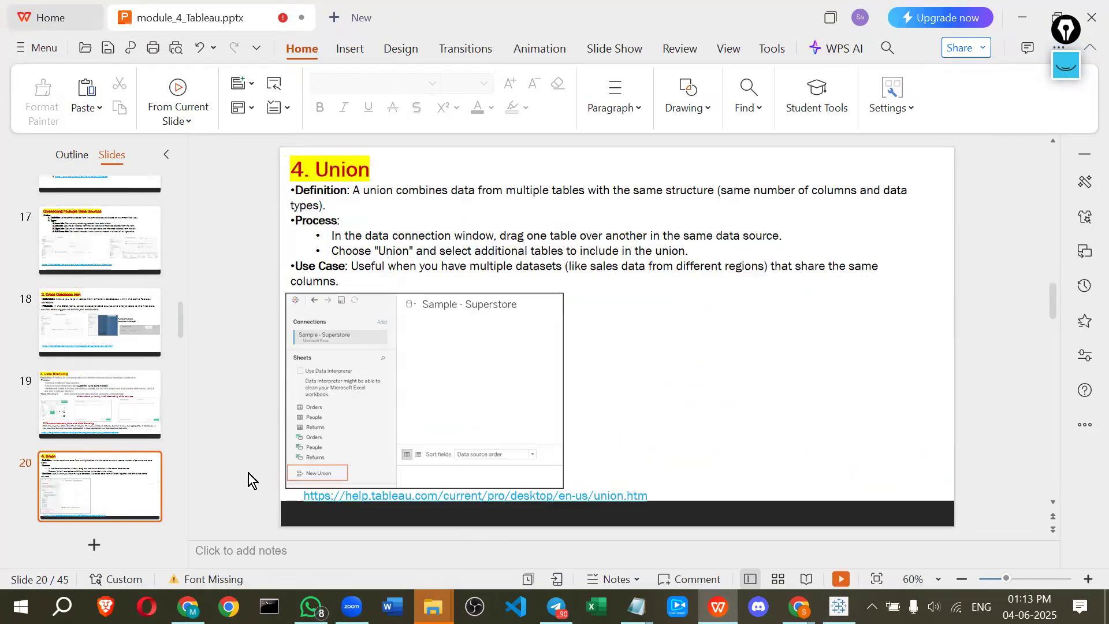
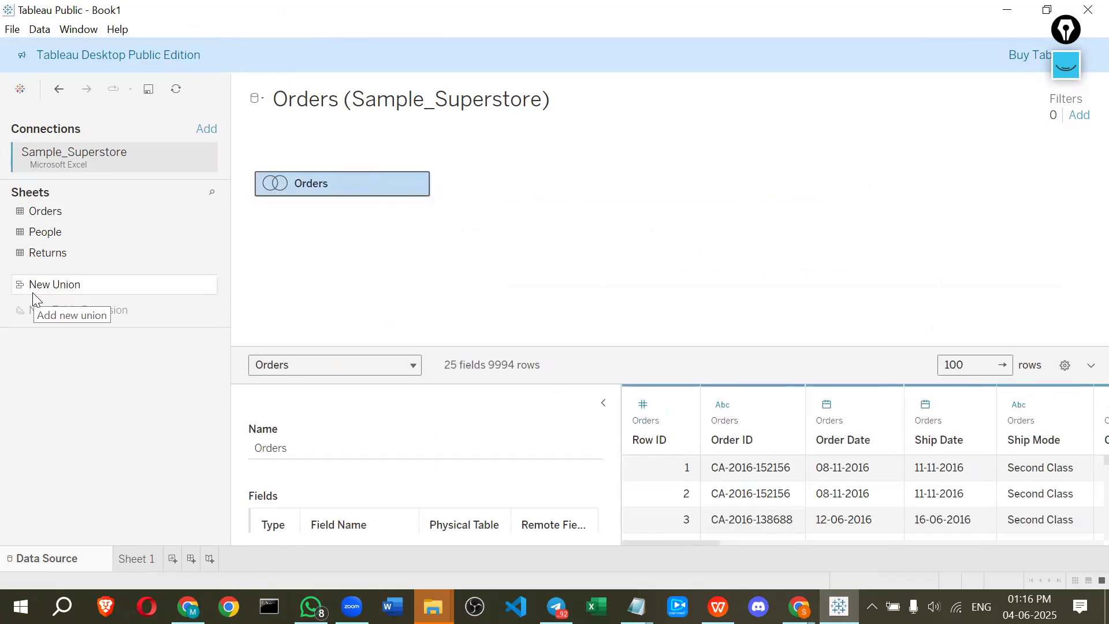
pyautogui.moveTo(33, 296); pyautogui.dragTo(17, 253)
pyautogui.moveTo(41, 213); pyautogui.dragTo(278, 185)
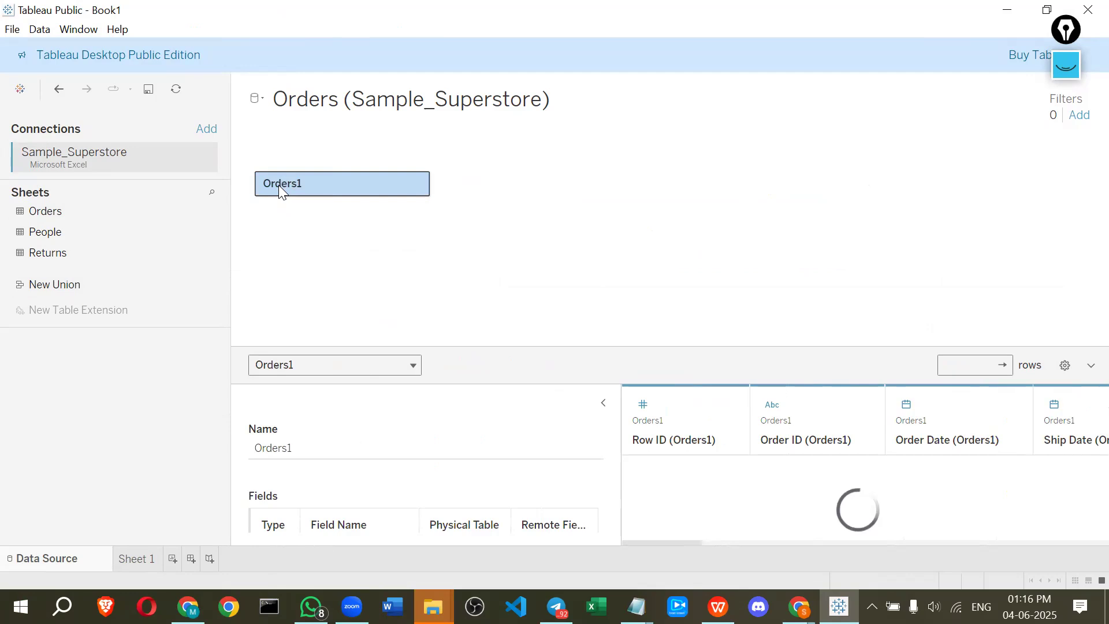
pyautogui.hotkey('ctrl', 'z')
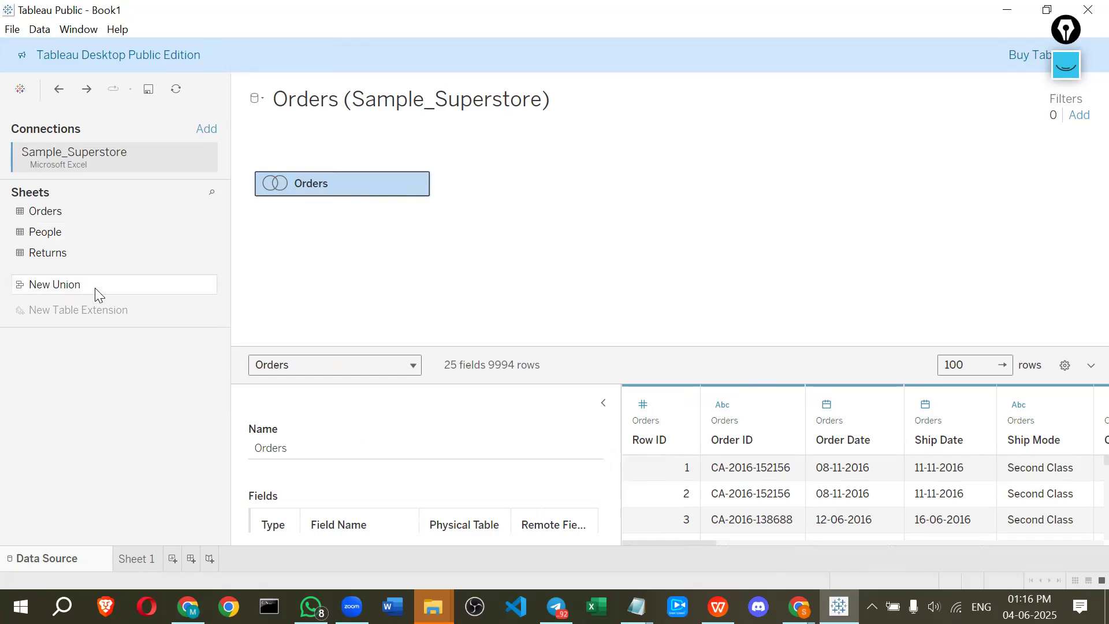
# Add a second Microsoft Excel connection to Sample_Superstore.xls in the 4.tableau folder
pyautogui.click(209, 129)
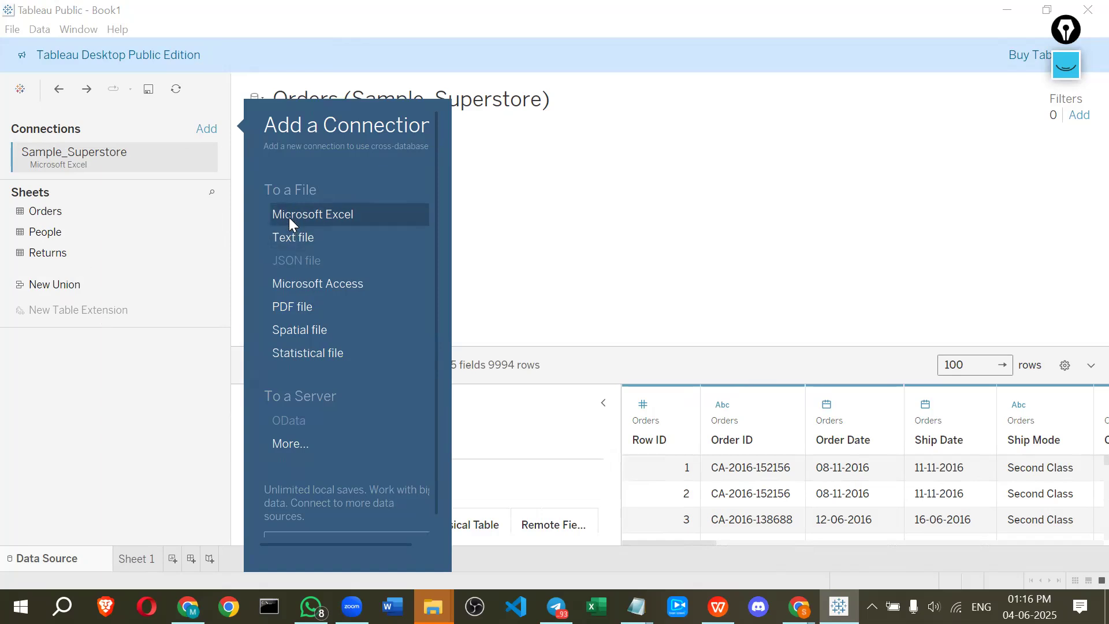
pyautogui.click(285, 216)
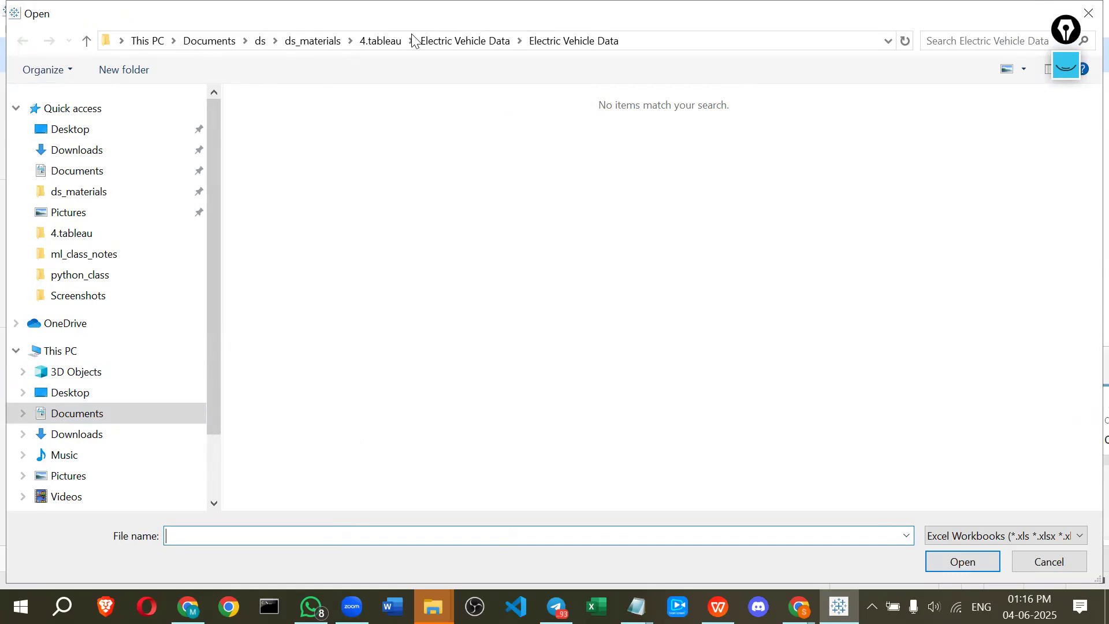
pyautogui.click(385, 42)
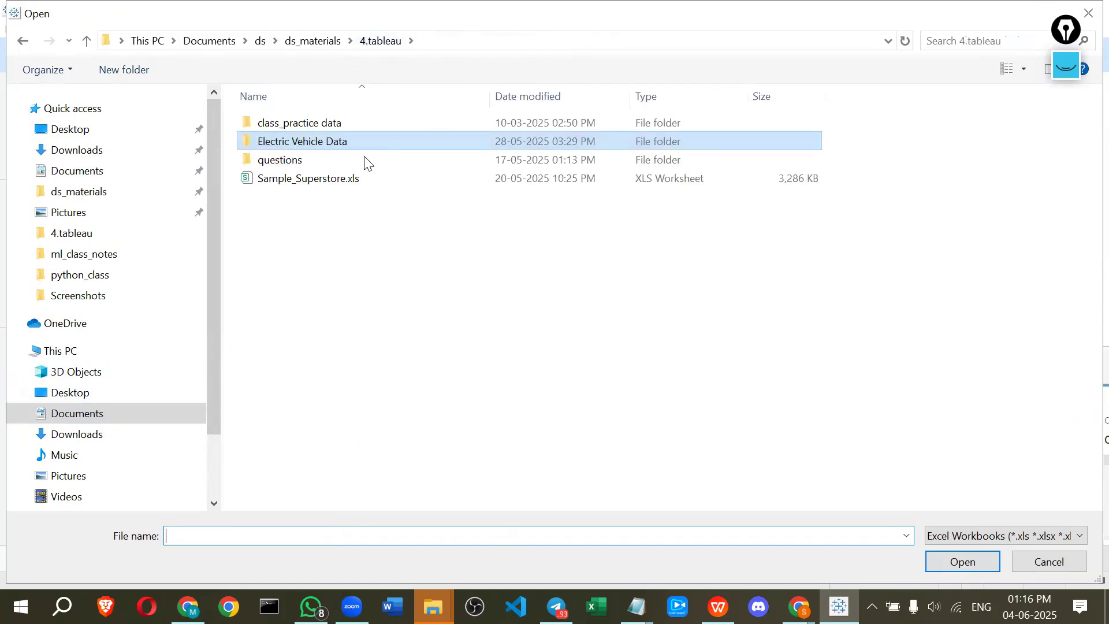
pyautogui.click(359, 184)
pyautogui.click(958, 560)
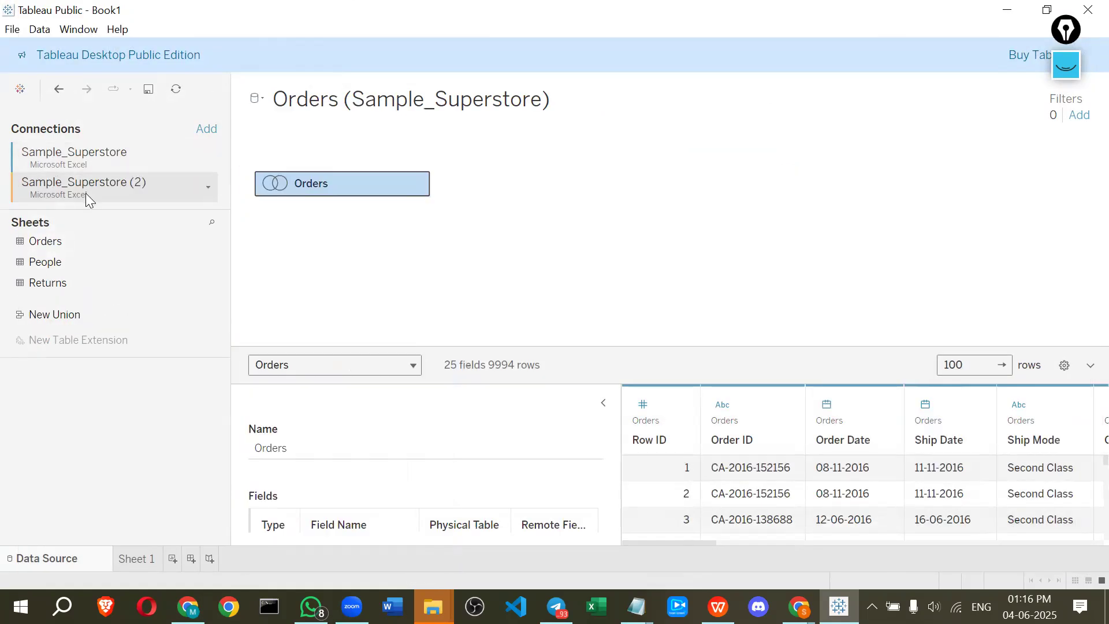
pyautogui.moveTo(49, 246); pyautogui.dragTo(25, 321)
pyautogui.rightClick(355, 176)
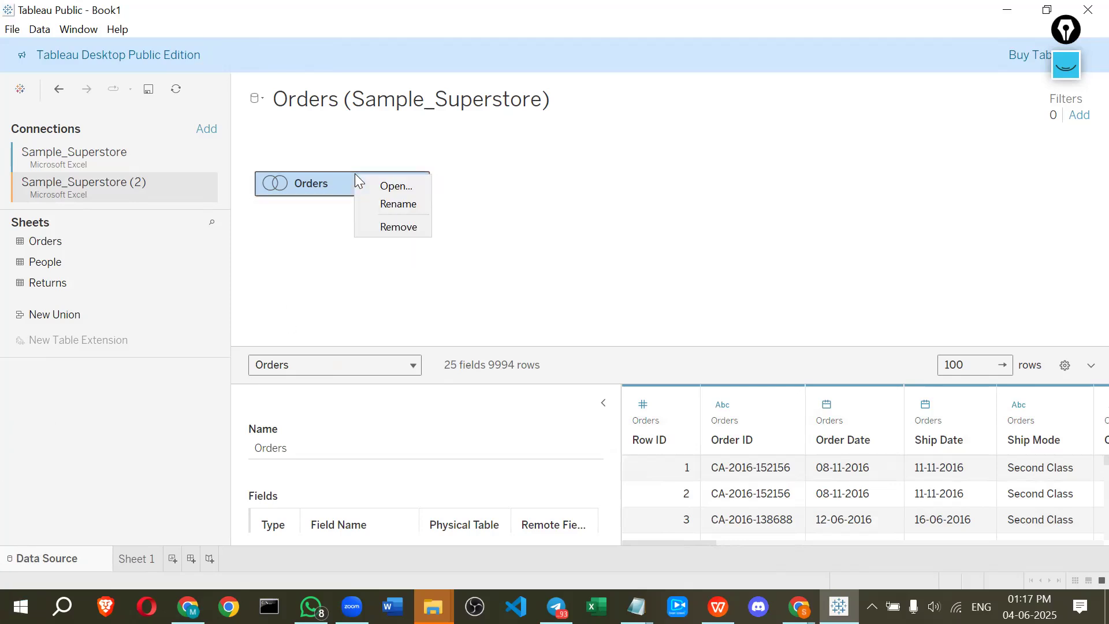
pyautogui.click(310, 211)
pyautogui.moveTo(92, 249); pyautogui.dragTo(11, 242)
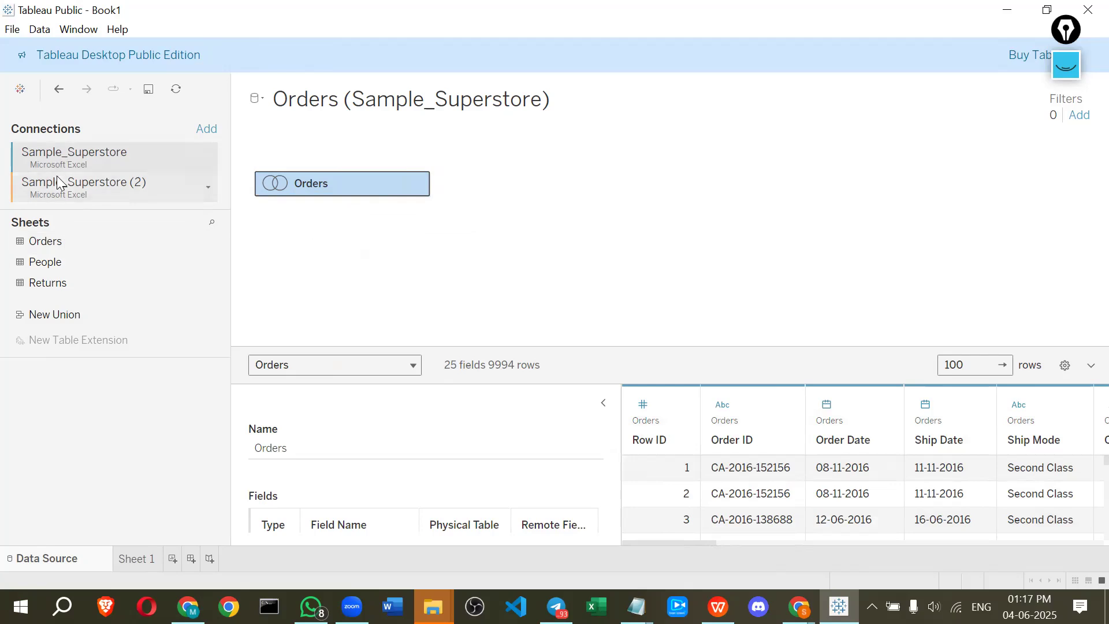
pyautogui.moveTo(61, 240); pyautogui.dragTo(382, 235)
# Open a new union, add the Orders sheet from the Sample_Superstore (2) connection, and close it without applying
pyautogui.doubleClick(105, 313)
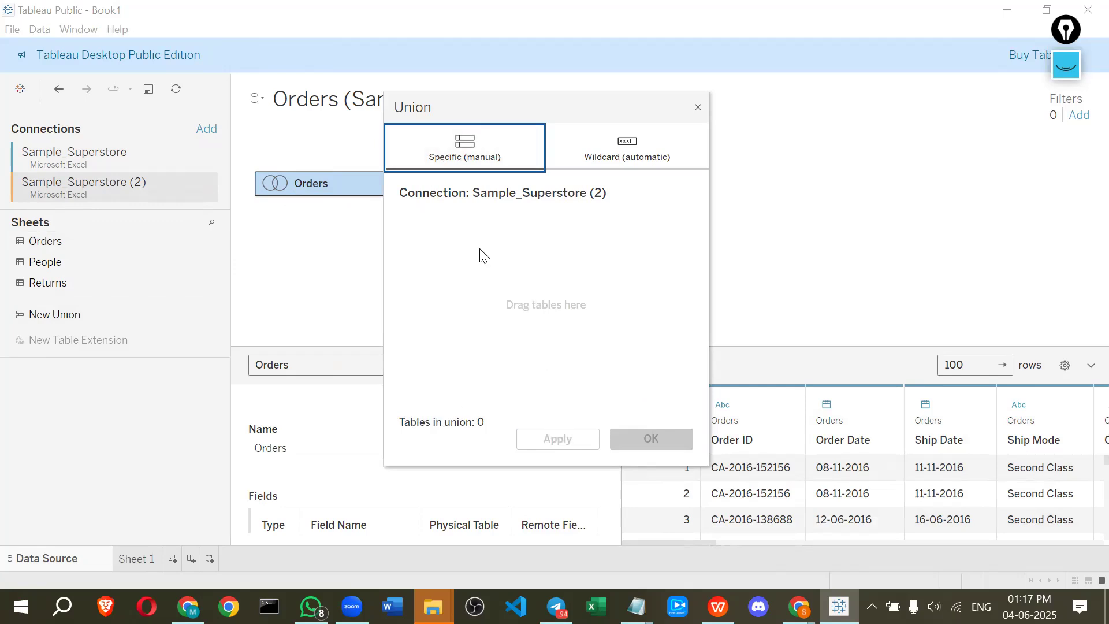
pyautogui.click(698, 107)
pyautogui.moveTo(70, 314); pyautogui.dragTo(480, 227)
pyautogui.moveTo(574, 113); pyautogui.dragTo(647, 112)
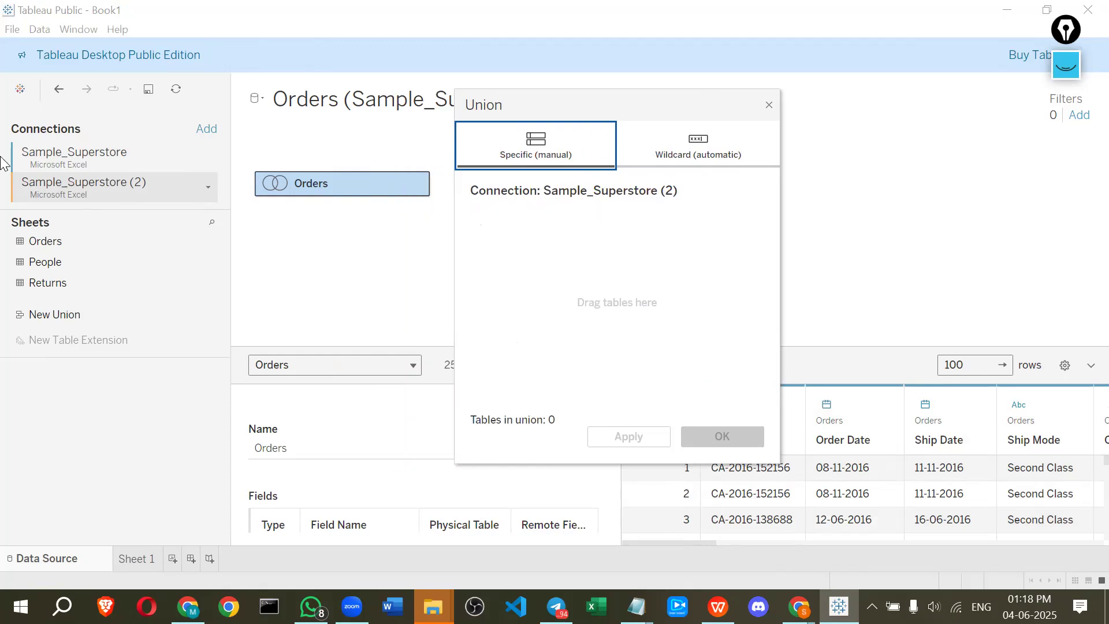
pyautogui.click(33, 151)
pyautogui.moveTo(36, 242); pyautogui.dragTo(560, 286)
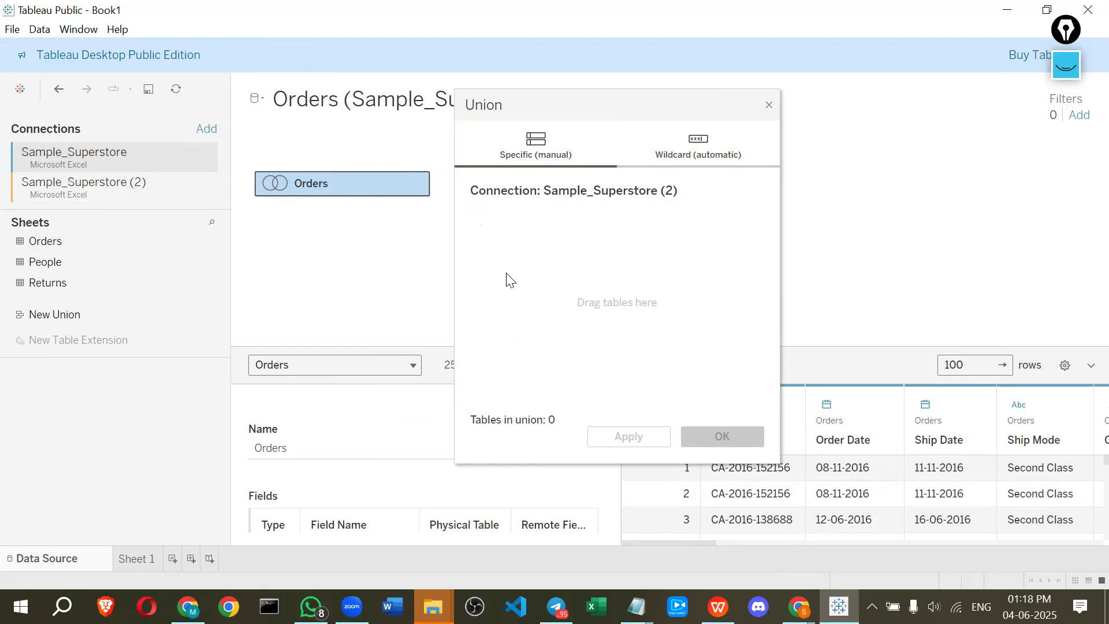
pyautogui.click(51, 197)
pyautogui.moveTo(45, 237); pyautogui.dragTo(543, 266)
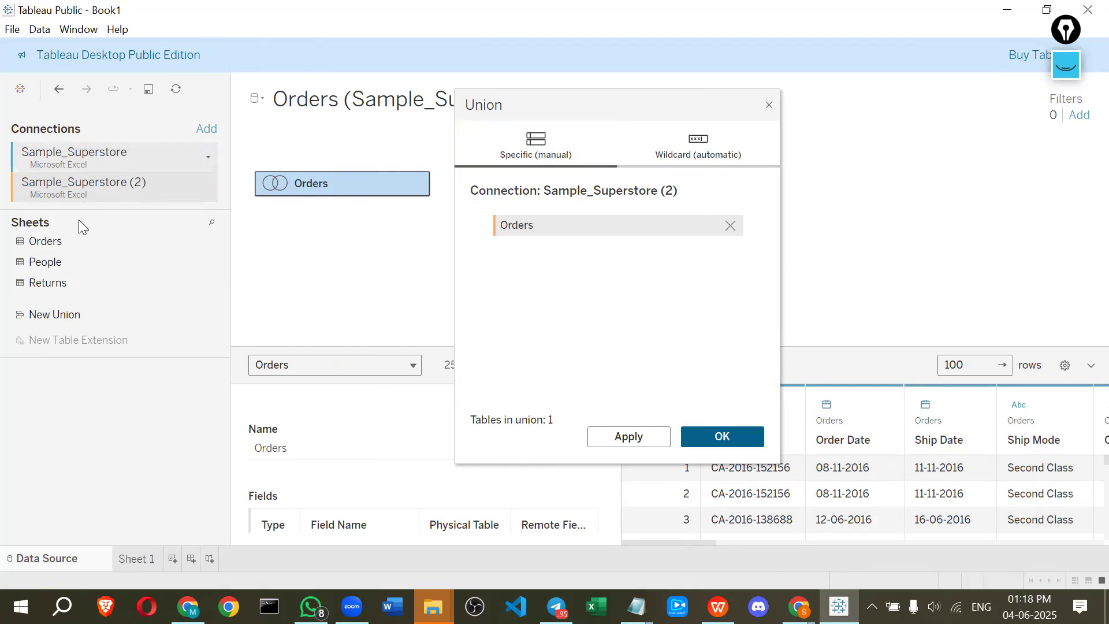
pyautogui.moveTo(69, 240); pyautogui.dragTo(503, 264)
pyautogui.moveTo(45, 241); pyautogui.dragTo(540, 293)
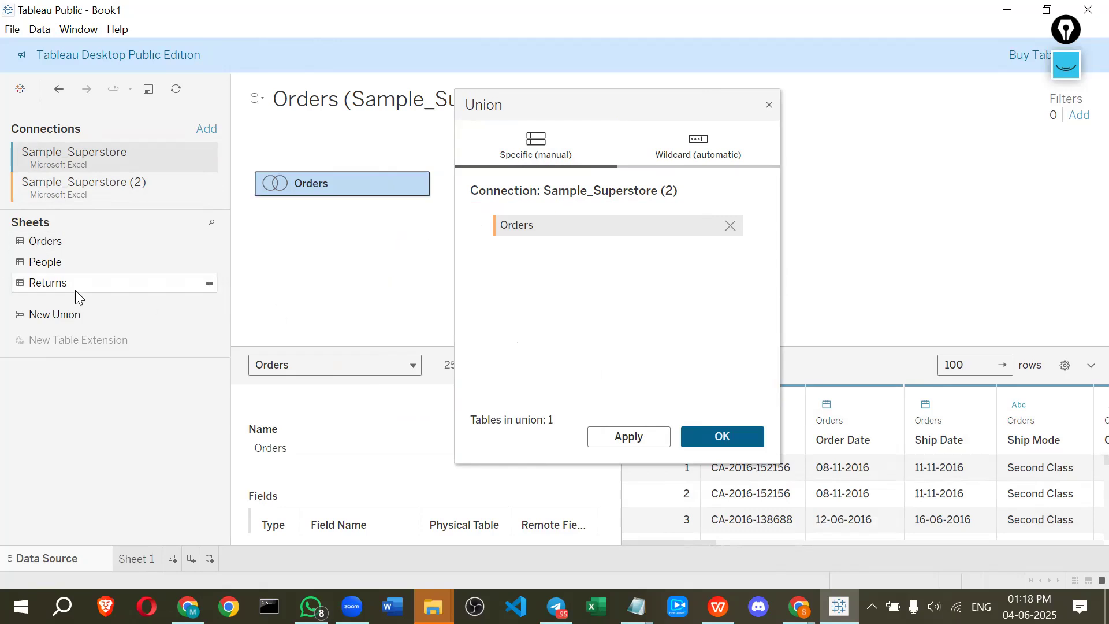
pyautogui.moveTo(75, 290); pyautogui.dragTo(607, 107)
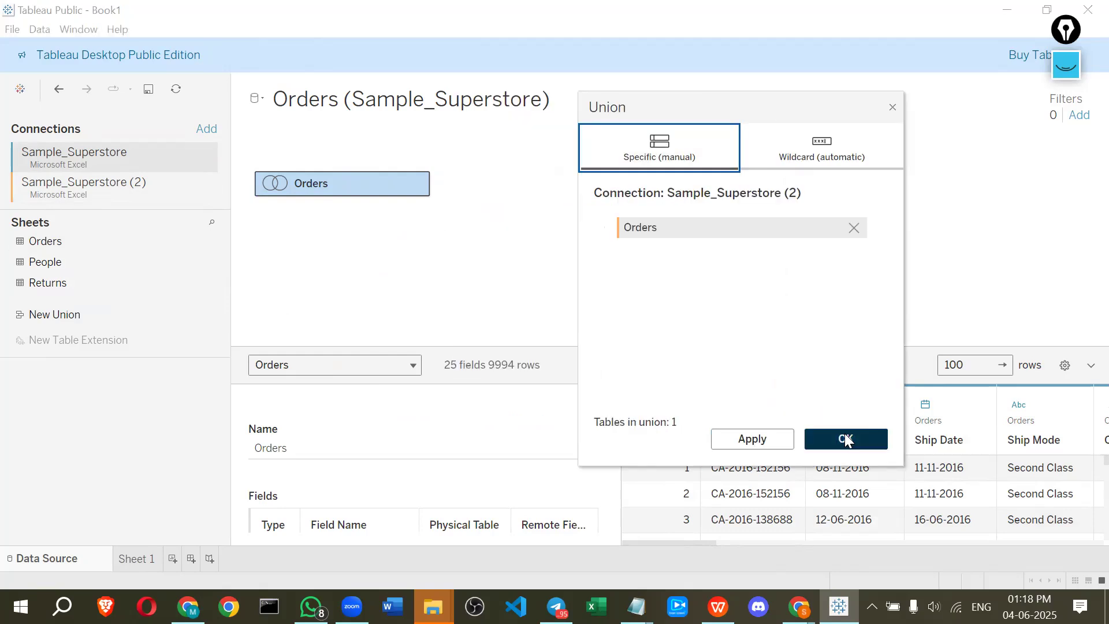
pyautogui.click(893, 109)
# Union the canvas Orders table with the Orders sheet from the Sample_Superstore connection and apply it
pyautogui.moveTo(81, 312); pyautogui.dragTo(298, 179)
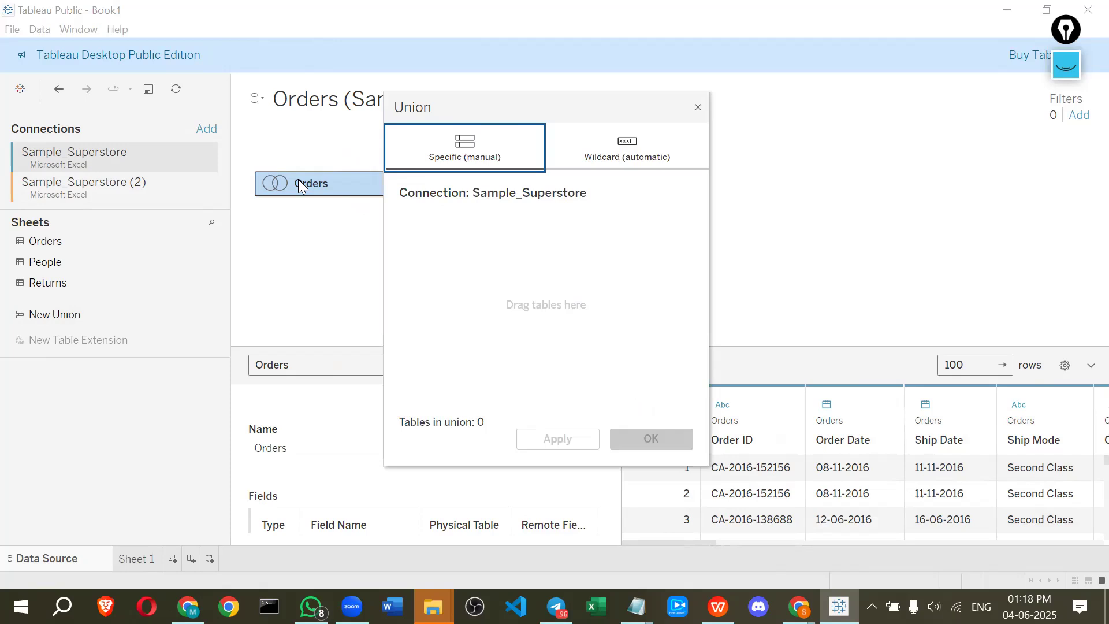
pyautogui.moveTo(67, 240); pyautogui.dragTo(428, 227)
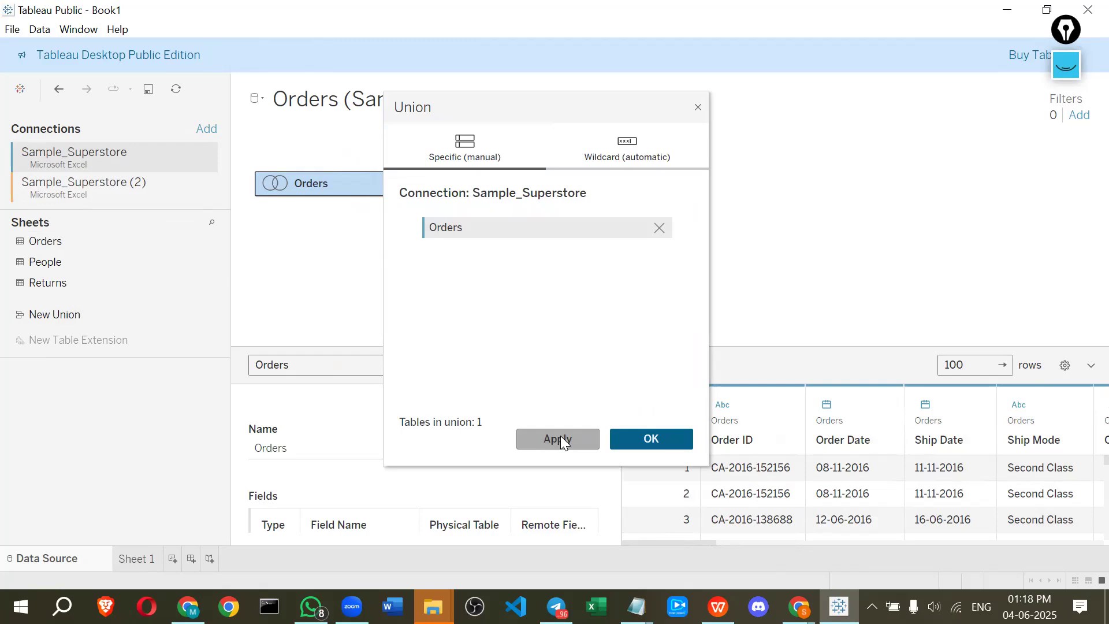
pyautogui.click(560, 438)
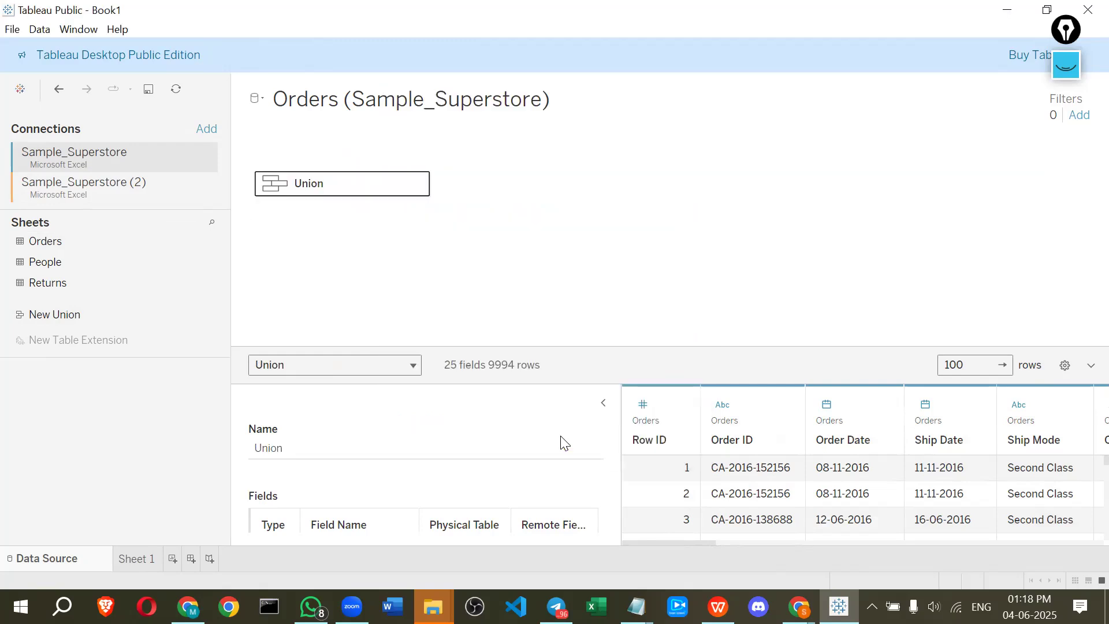
# Scroll through the union's data preview to examine the Sheet, Table Name and Sales columns
pyautogui.moveTo(296, 180)
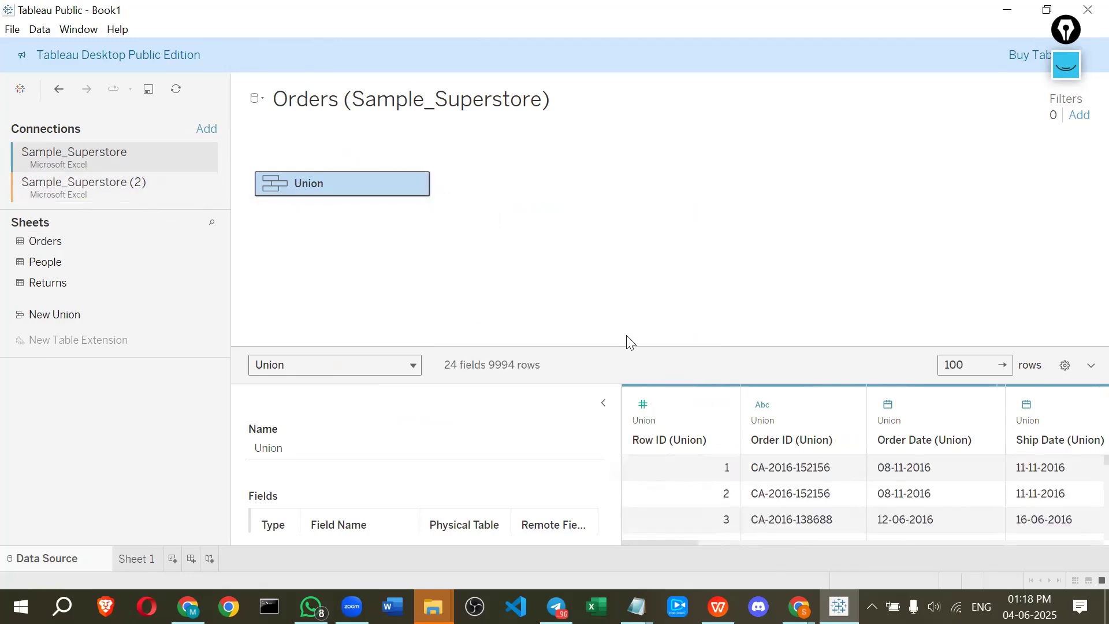
pyautogui.moveTo(664, 542); pyautogui.dragTo(945, 448)
pyautogui.moveTo(1082, 494); pyautogui.dragTo(1085, 545)
pyautogui.scroll(-5, 1051, 494)
pyautogui.scroll(-5, 1050, 490)
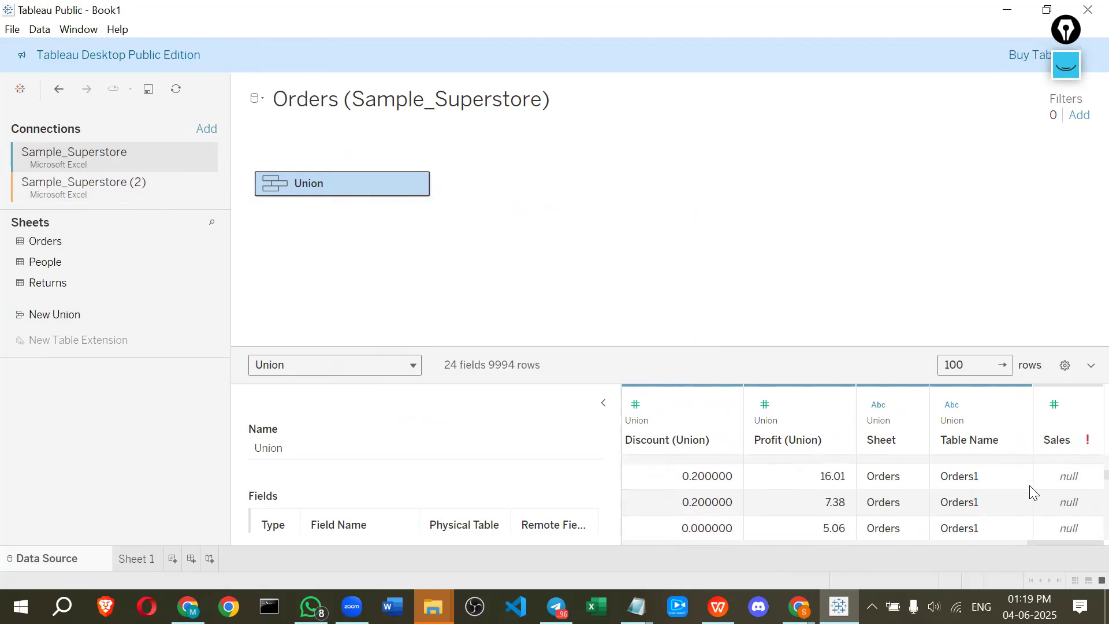
pyautogui.click(948, 479)
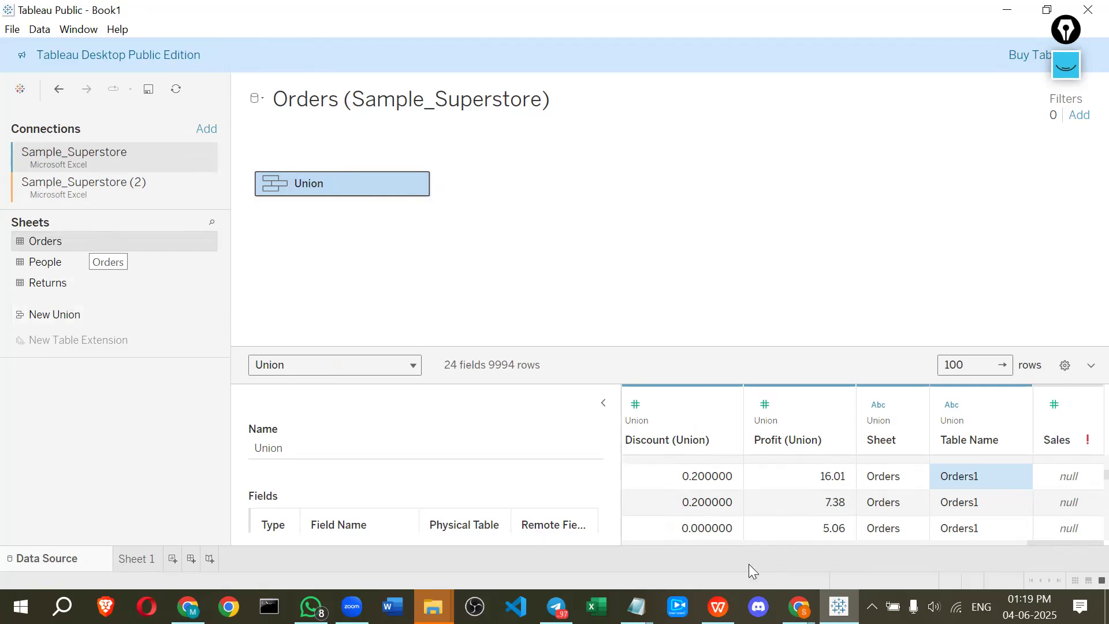
pyautogui.click(1038, 538)
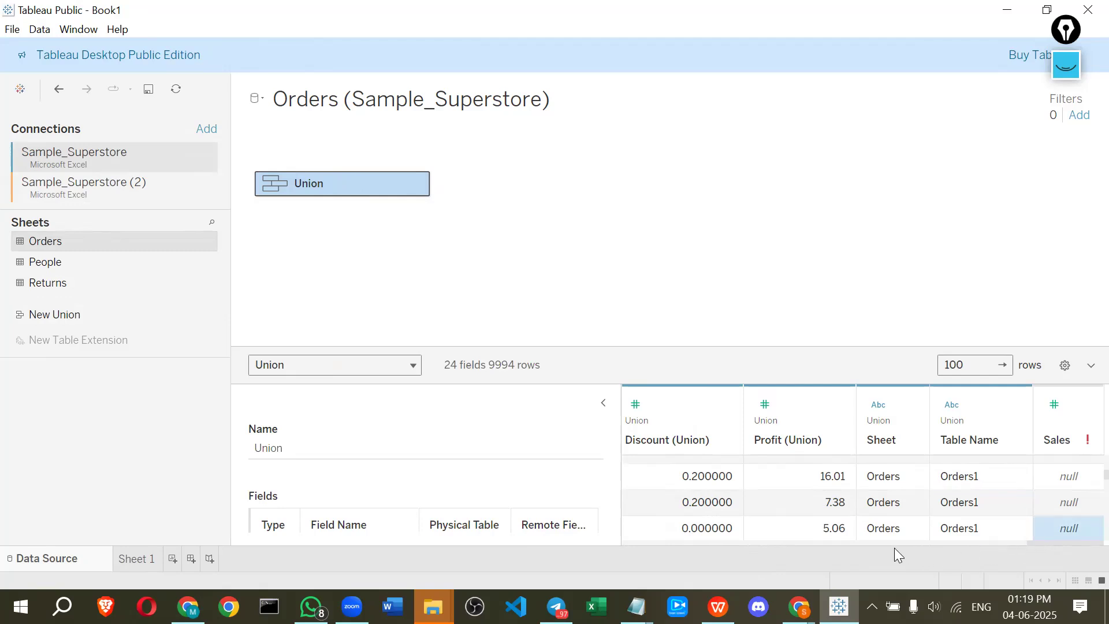
pyautogui.scroll(-3, 894, 546)
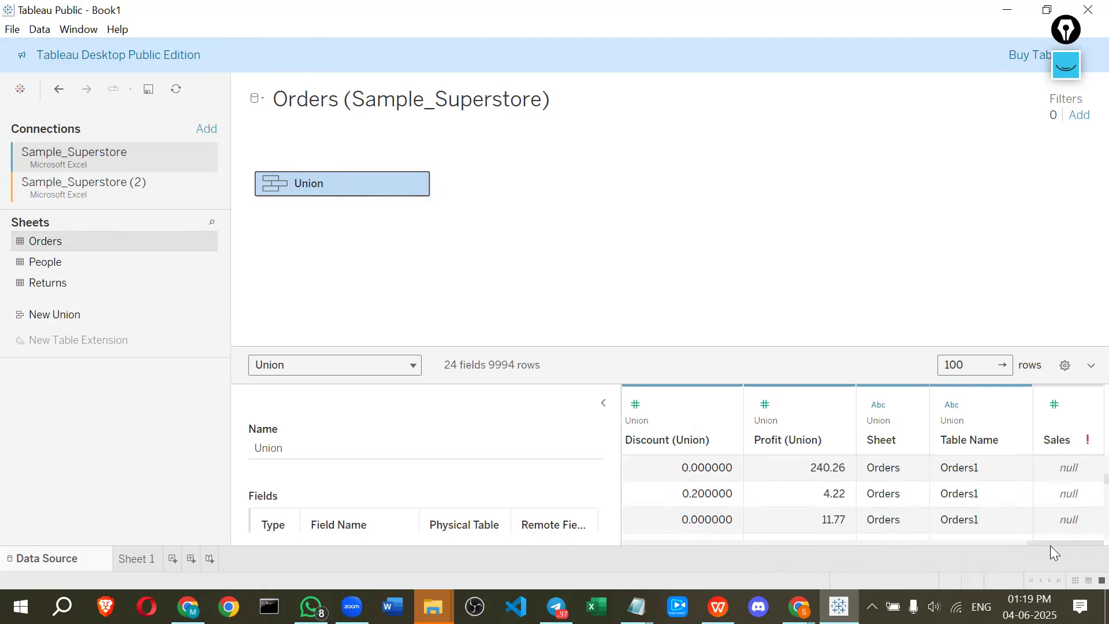
pyautogui.moveTo(1050, 545); pyautogui.dragTo(237, 178)
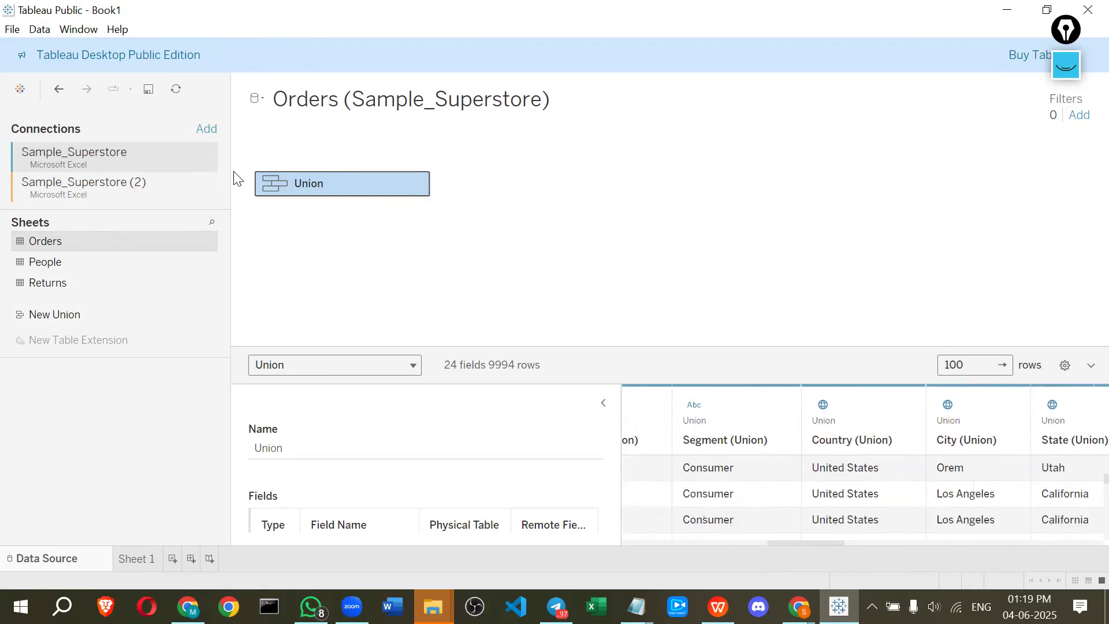
pyautogui.click(294, 184)
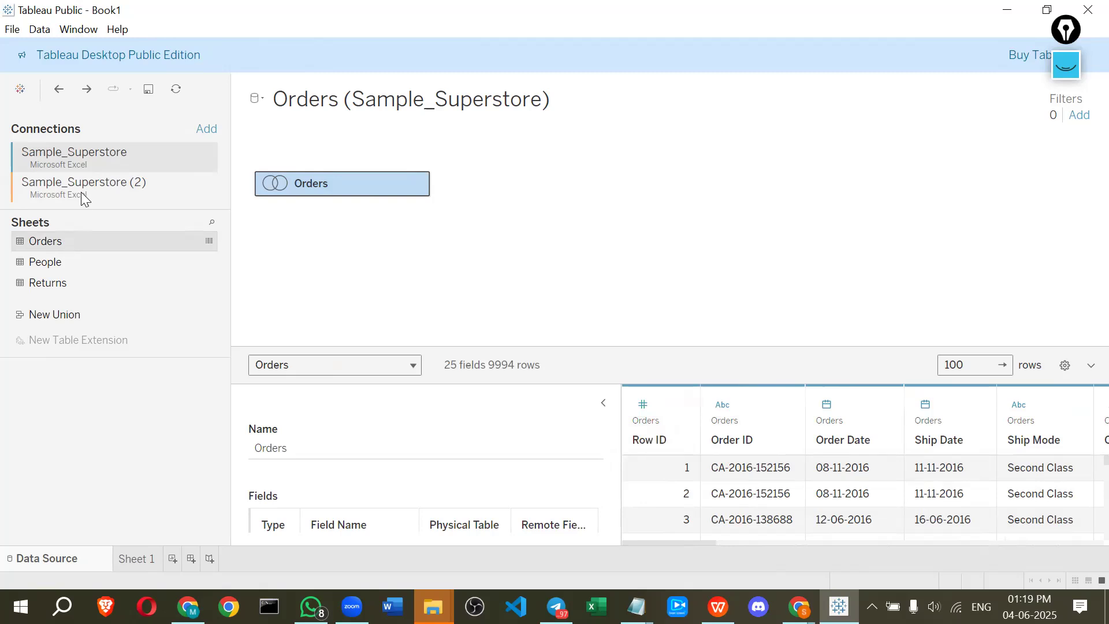
# Add the Orders sheet from Sample_Superstore (2) as a related table, then remove it from the canvas
pyautogui.click(95, 193)
pyautogui.doubleClick(46, 242)
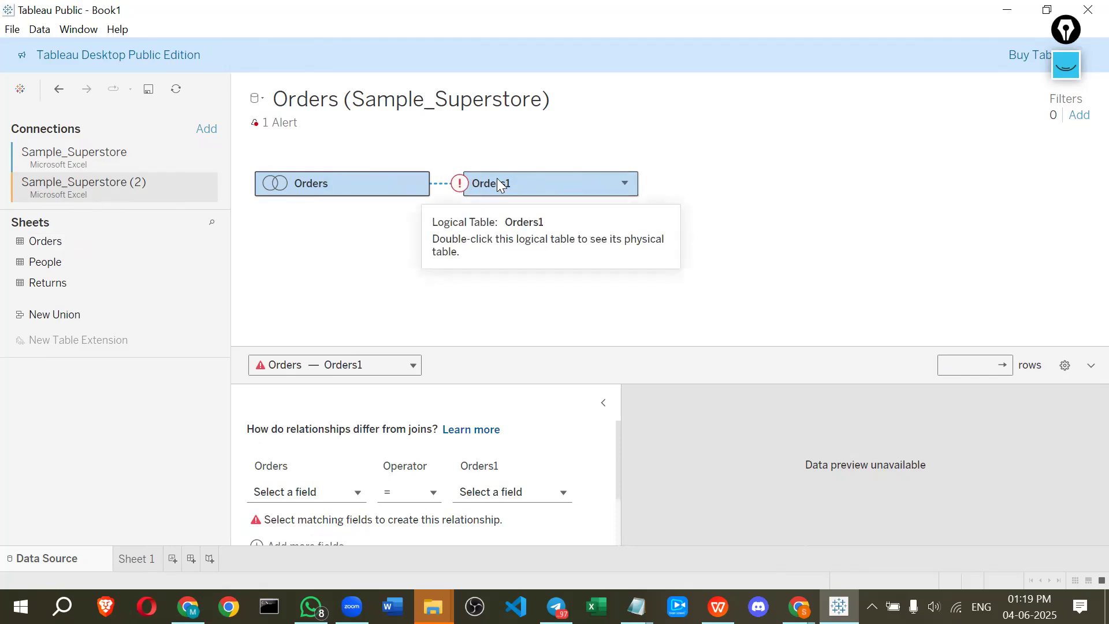
pyautogui.moveTo(497, 186); pyautogui.dragTo(26, 242)
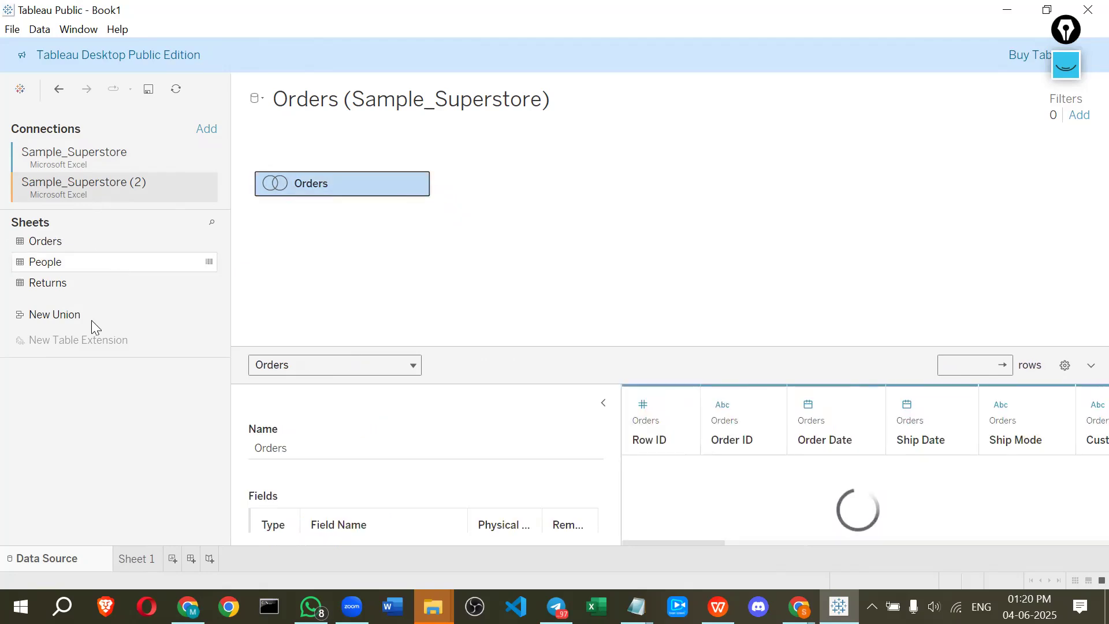
pyautogui.click(100, 283)
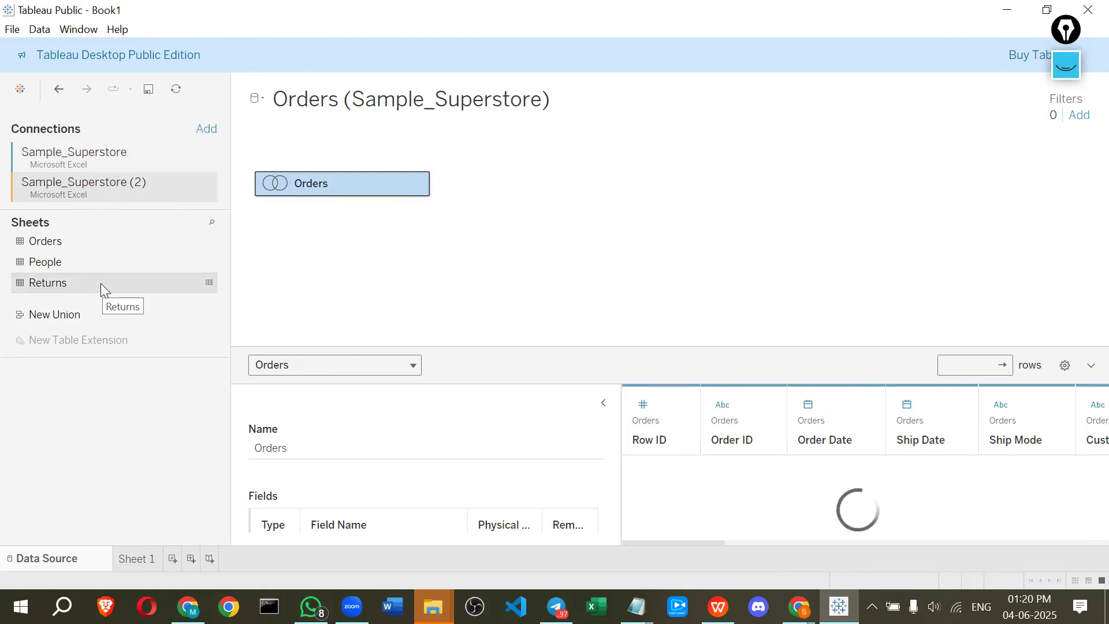
pyautogui.click(46, 241)
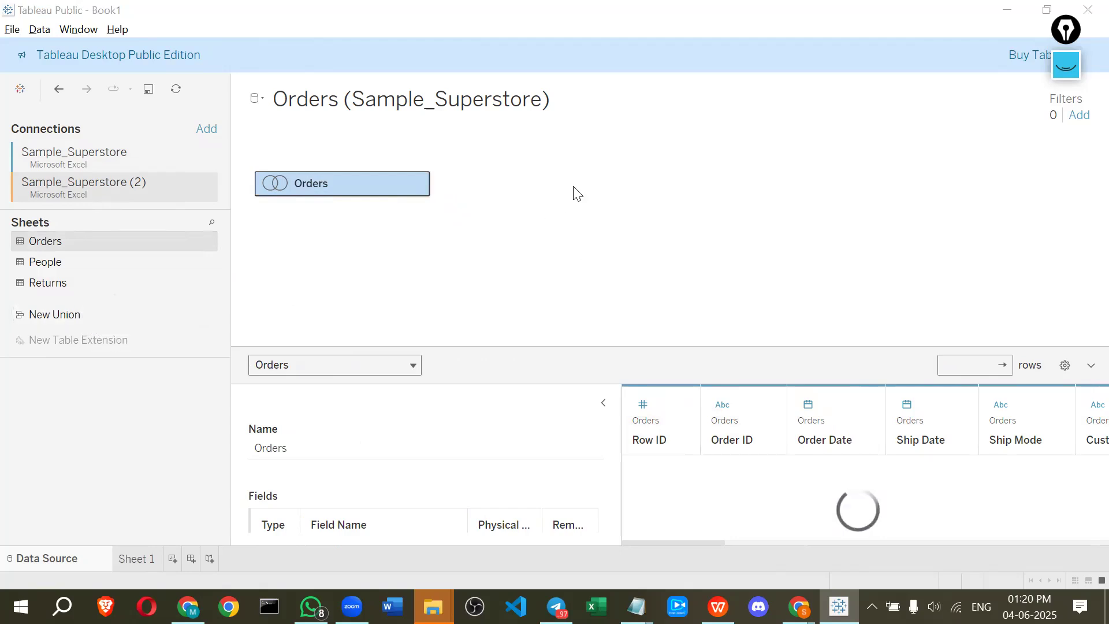
pyautogui.hotkey('alt', 'Tab')
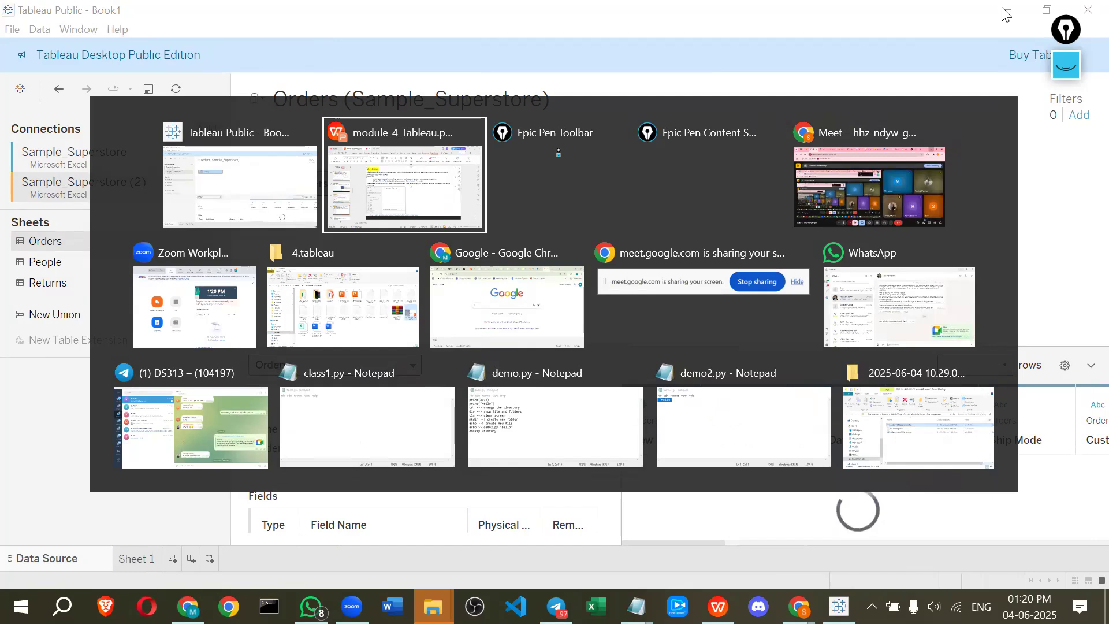
pyautogui.press('Escape')
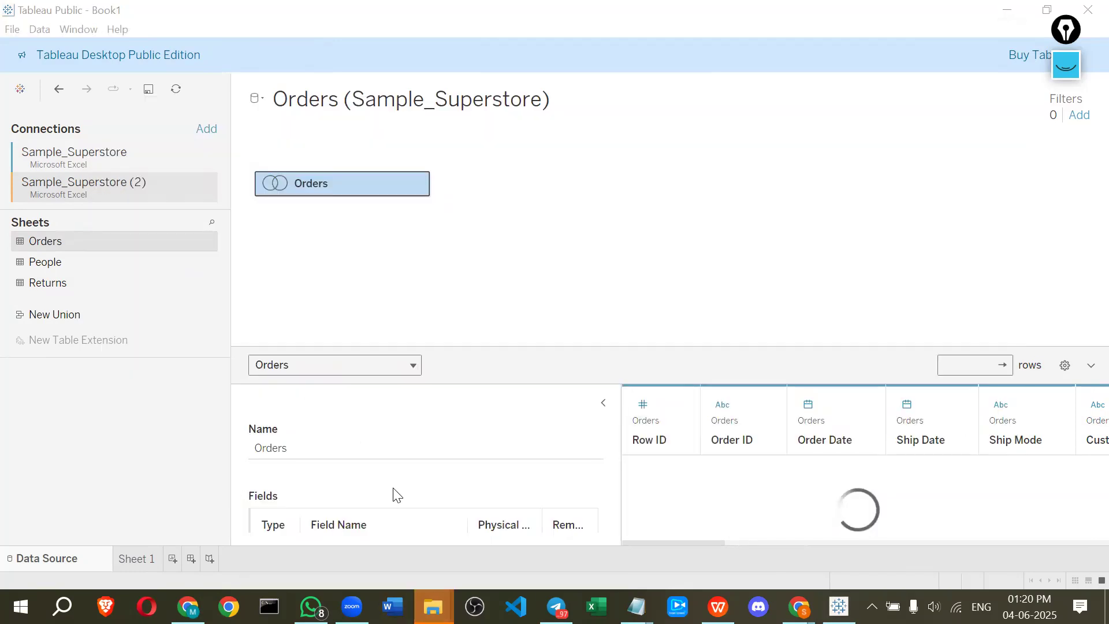
# Open Sample_Superstore.xls from the 4.tableau folder in WPS Office and duplicate its Orders sheet
pyautogui.hotkey('alt', 'Tab')
pyautogui.click(277, 454)
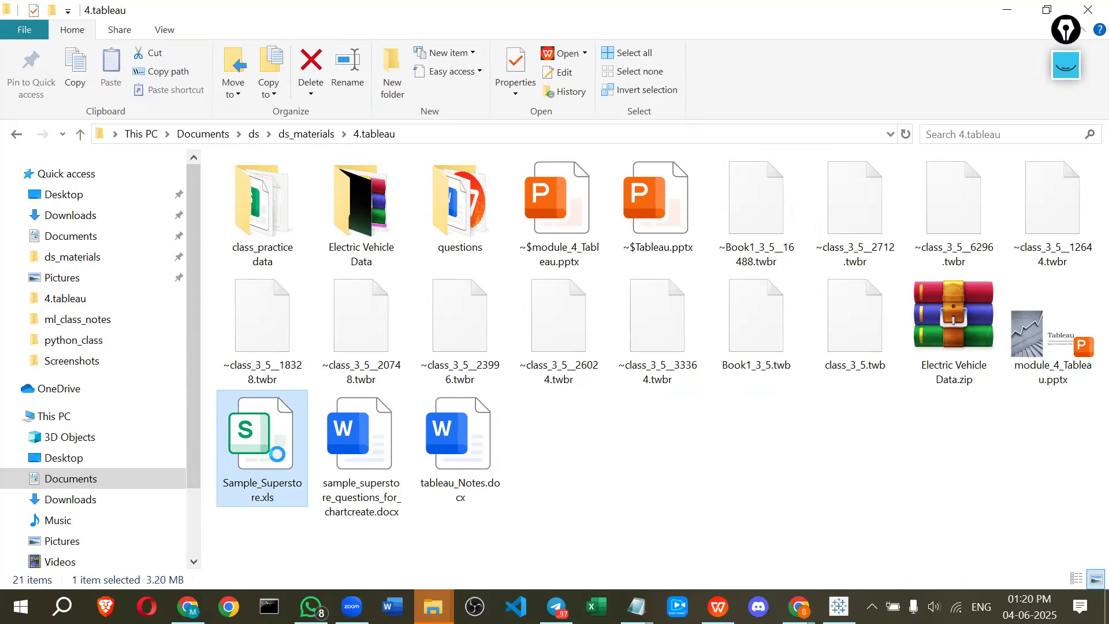
pyautogui.rightClick(277, 454)
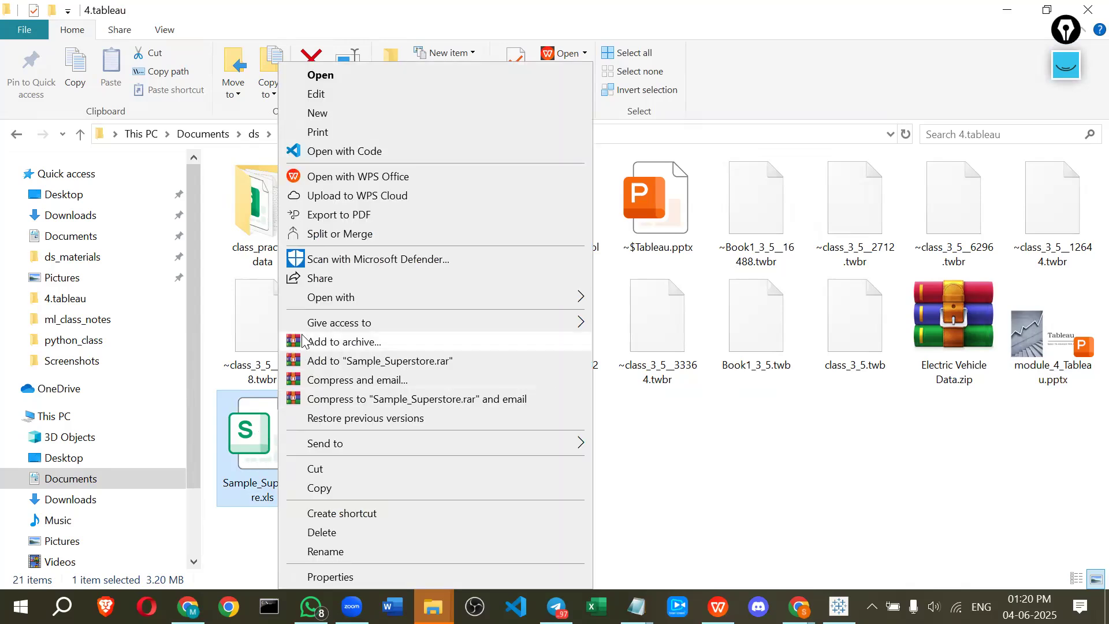
pyautogui.click(255, 442)
pyautogui.doubleClick(255, 442)
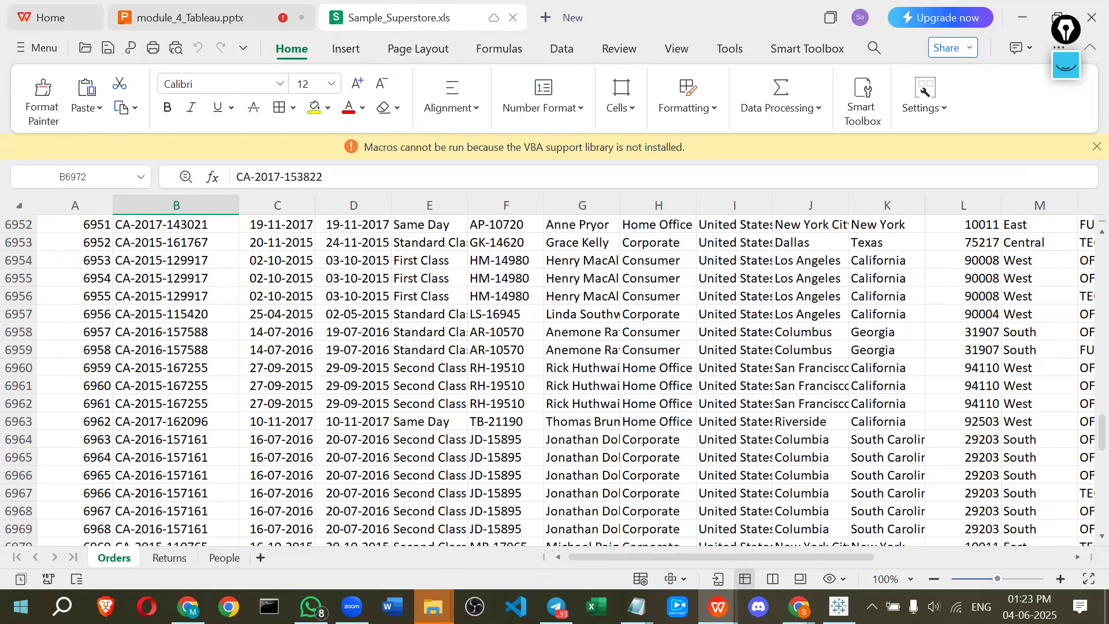
pyautogui.rightClick(104, 556)
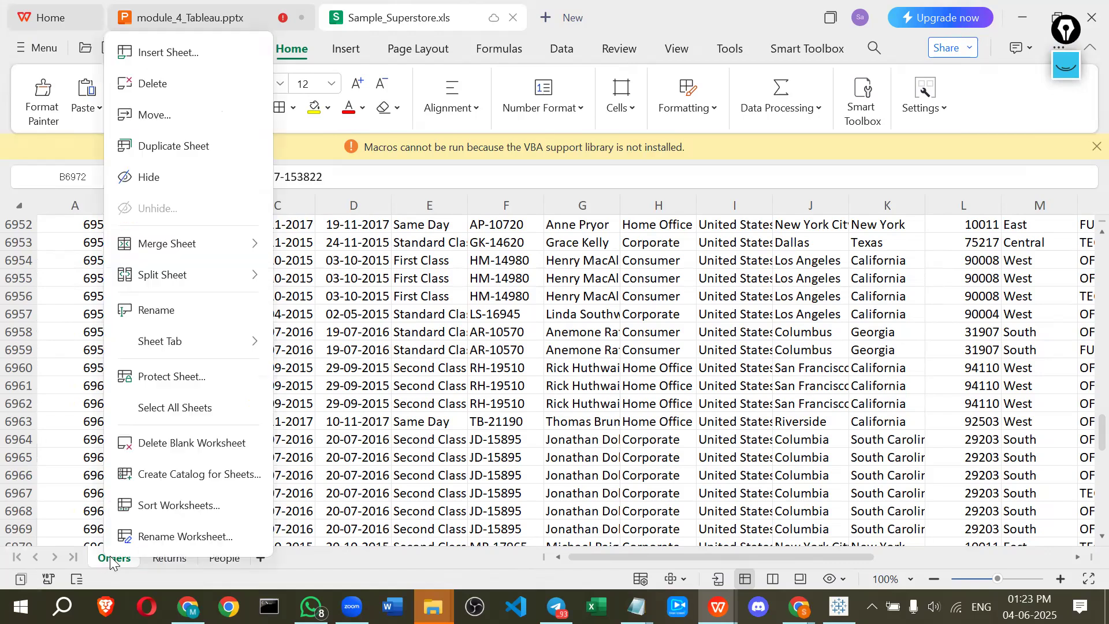
pyautogui.click(154, 156)
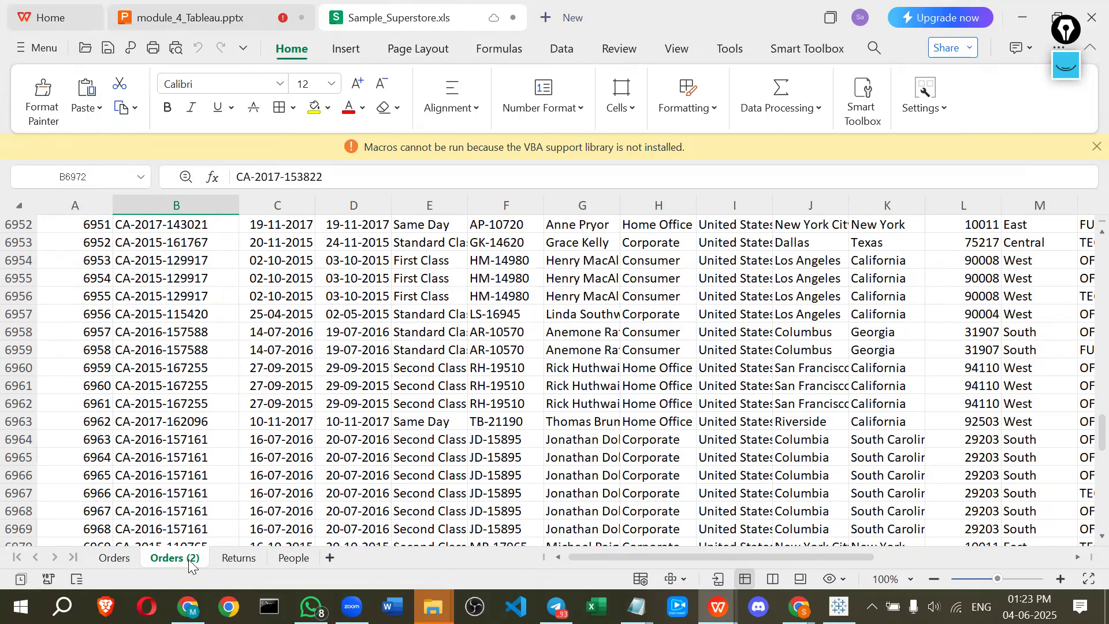
# Rename the duplicated Orders (2) sheet to Orders2
pyautogui.doubleClick(188, 558)
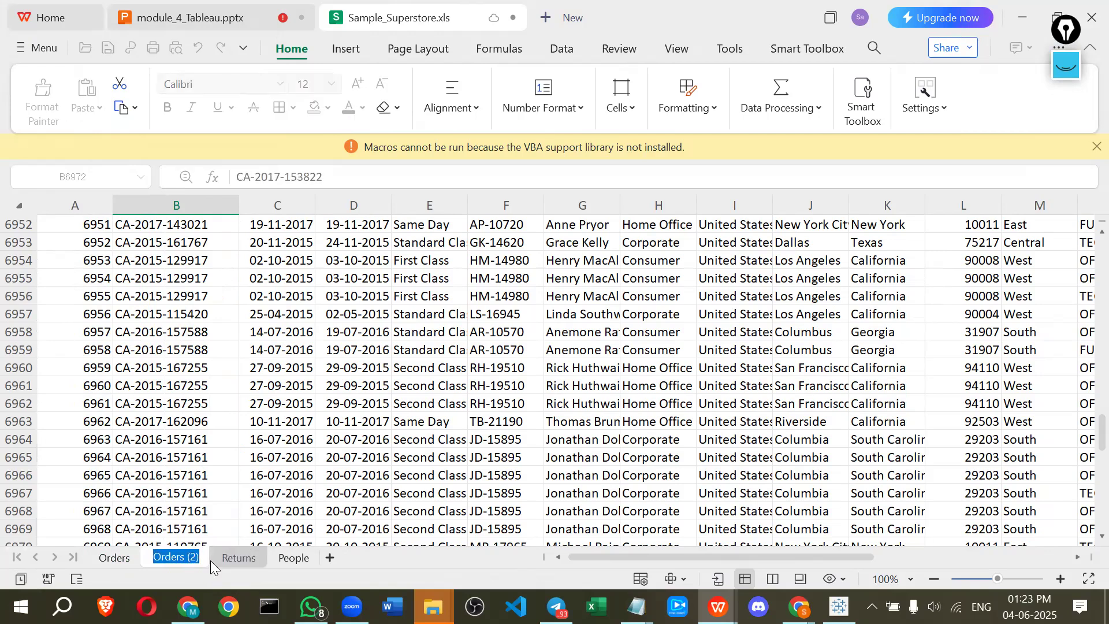
pyautogui.press('BackSpace')
pyautogui.press('BackSpace')
pyautogui.press('BackSpace')
pyautogui.press('BackSpace')
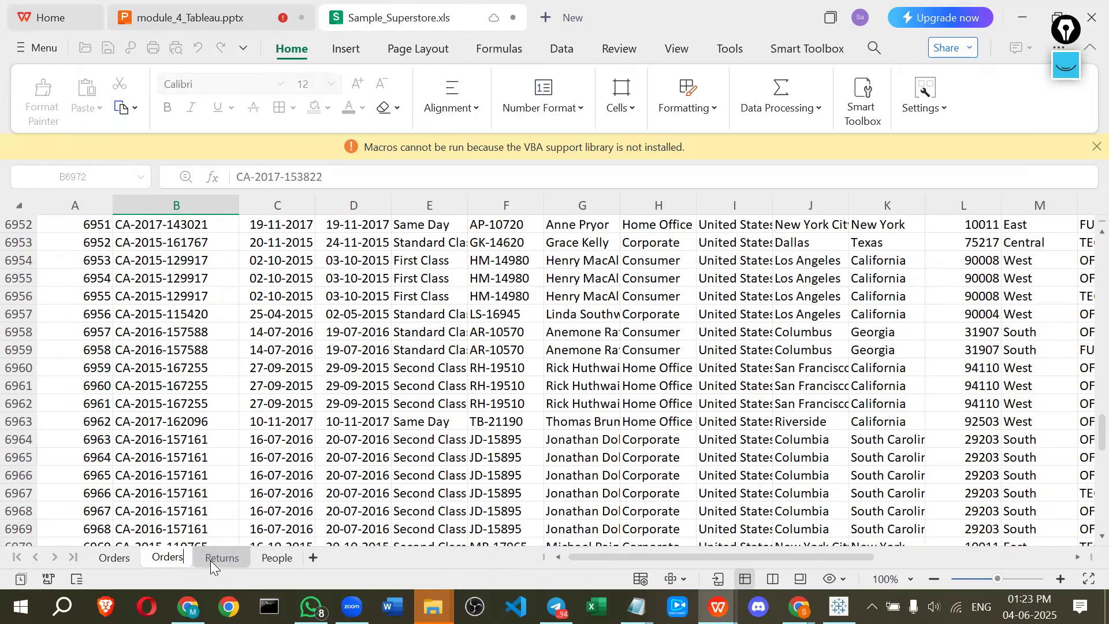
pyautogui.write('2')
pyautogui.press('Return')
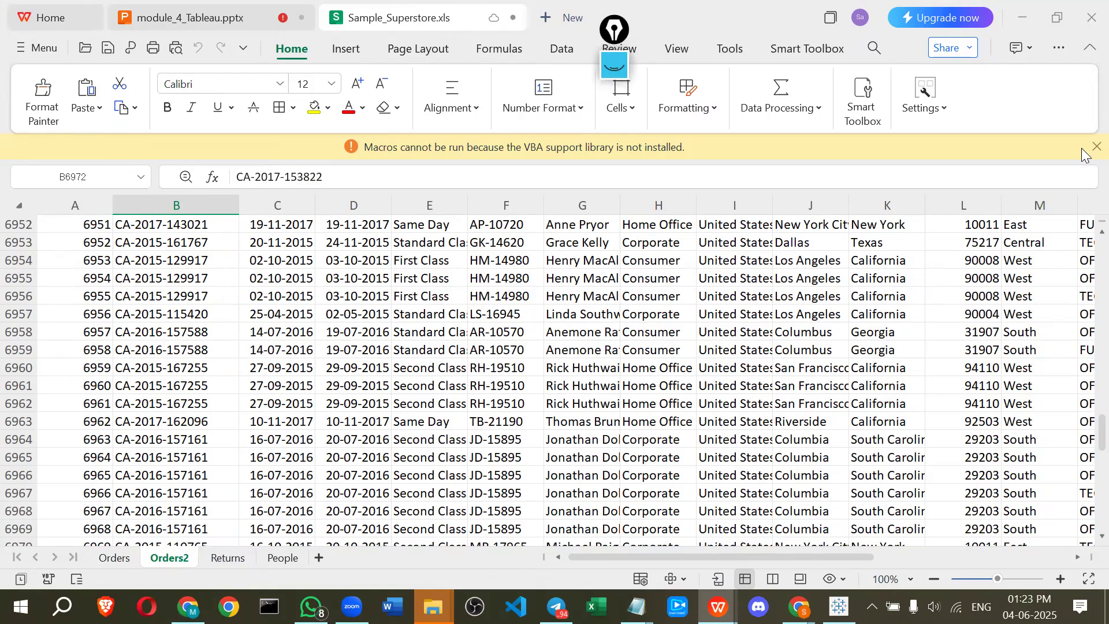
# Save the spreadsheet, agreeing to save despite the macro warning
pyautogui.hotkey('ctrl', 's')
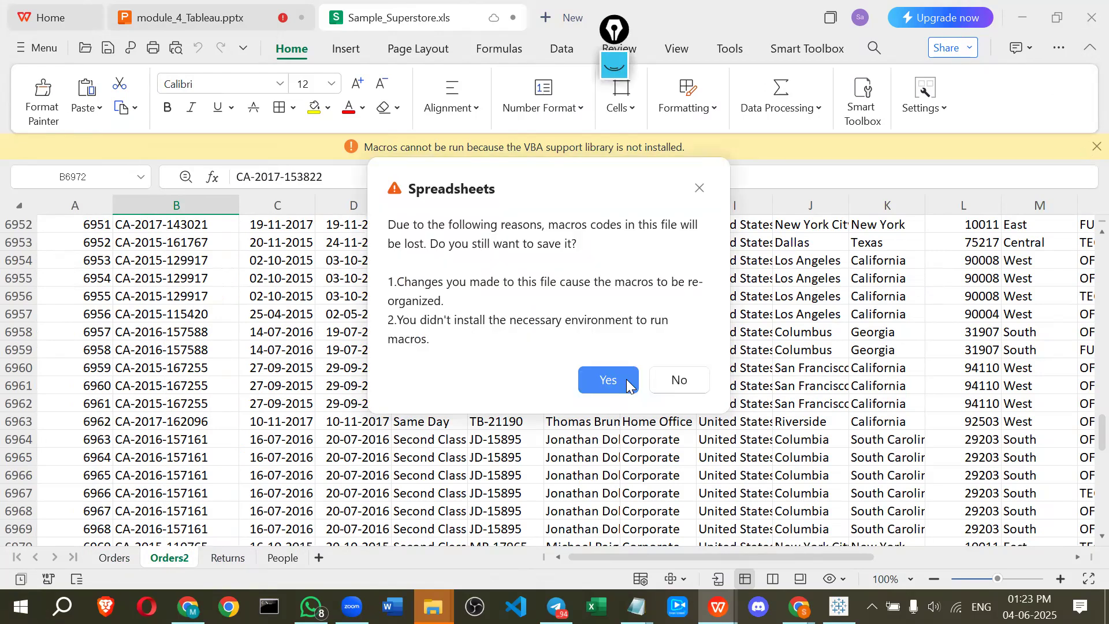
pyautogui.click(626, 379)
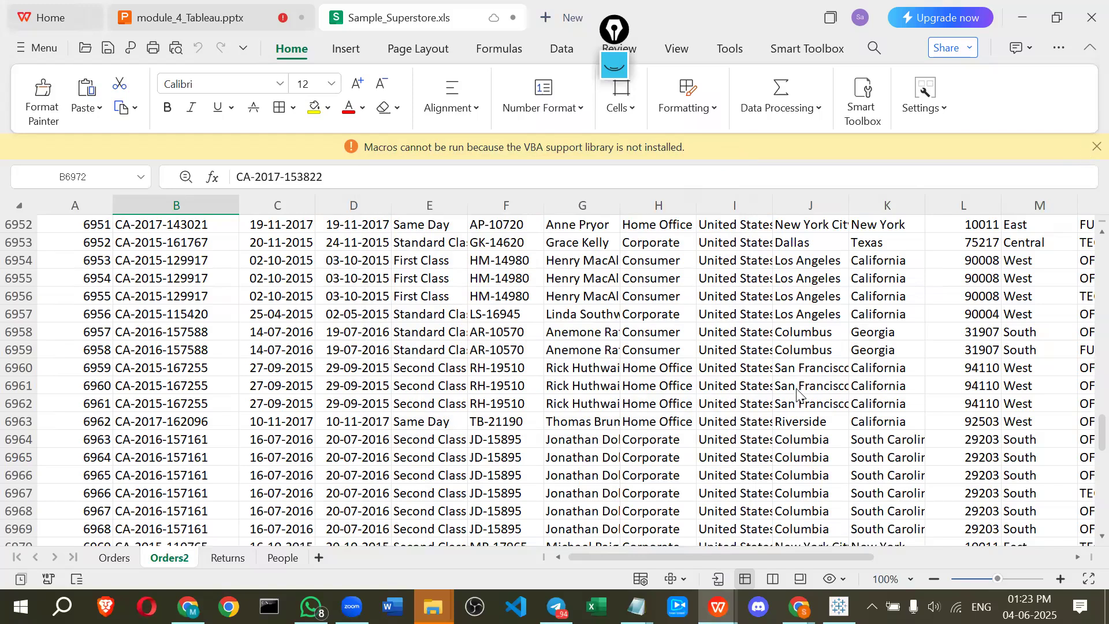
pyautogui.hotkey('ctrl', 's')
pyautogui.click(611, 378)
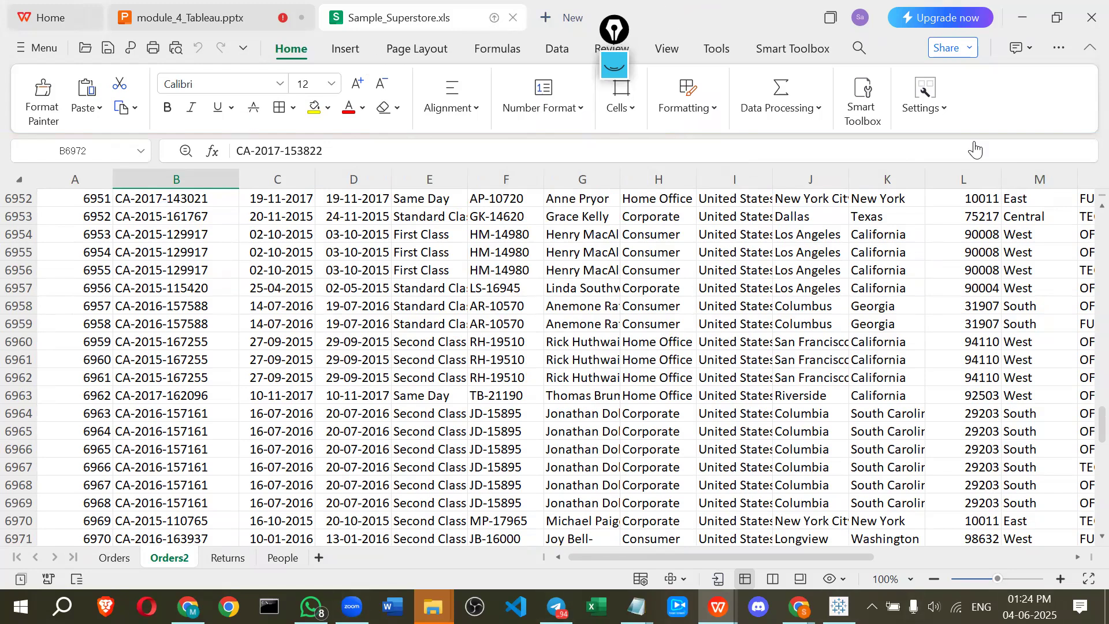
# Switch to Tableau and refresh the data source, confirming the replacement prompt
pyautogui.hotkey('alt', 'Tab')
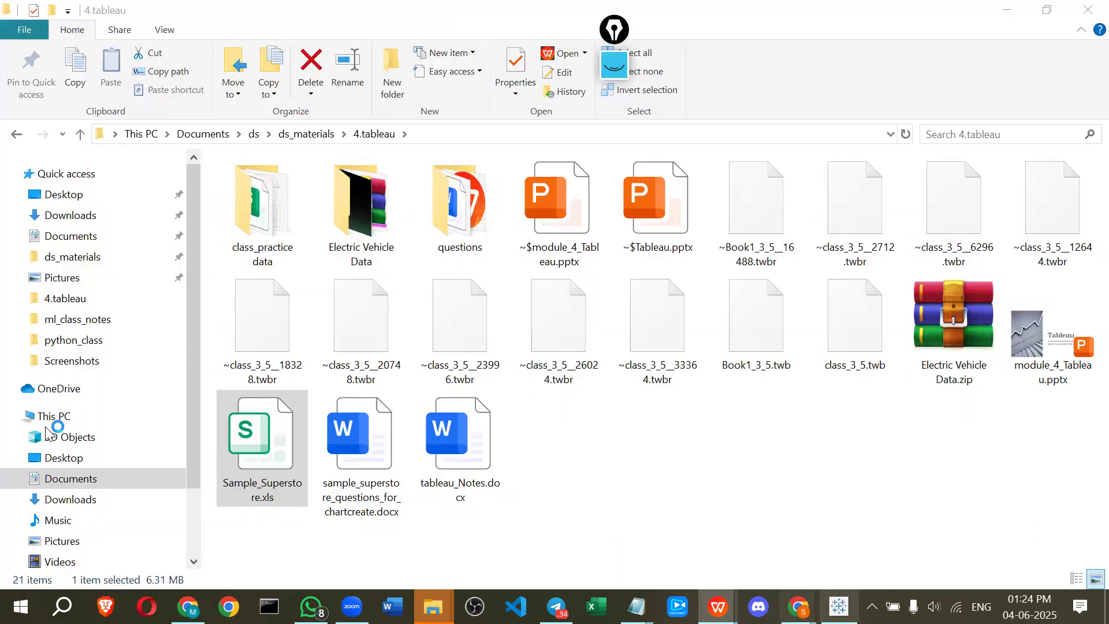
pyautogui.hotkey('alt', 'Tab')
pyautogui.click(178, 84)
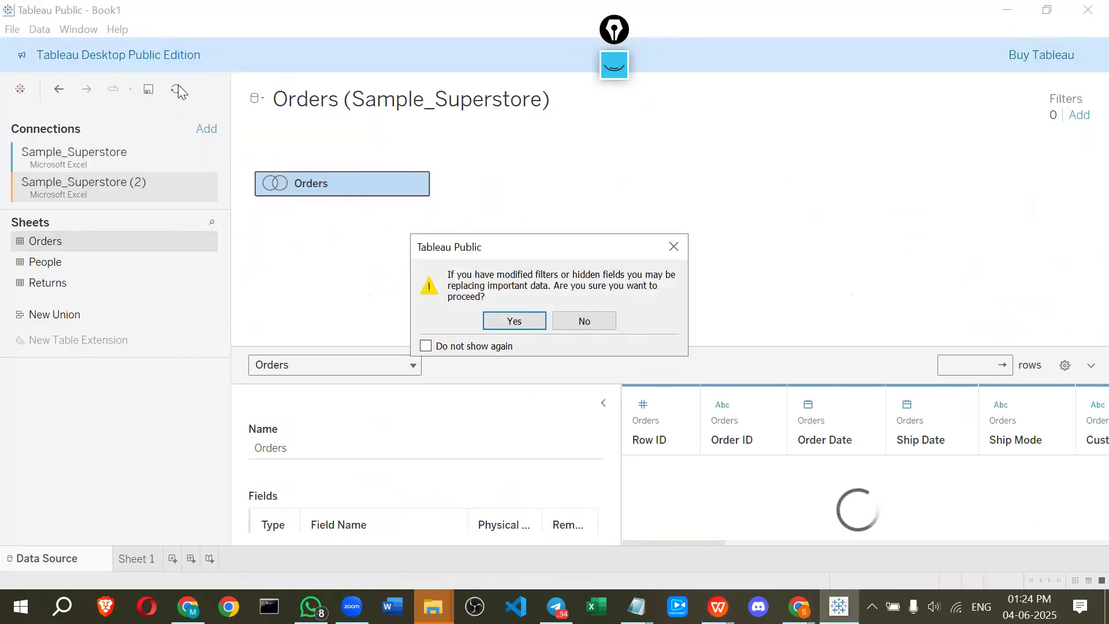
pyautogui.click(514, 321)
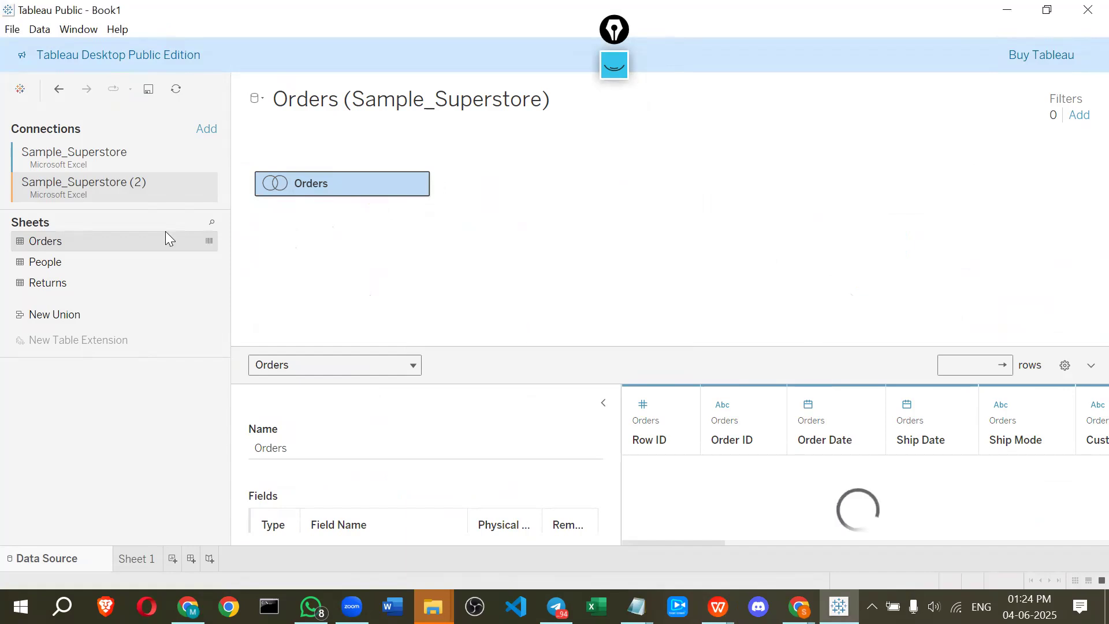
# Remove the Sample_Superstore (2) connection and refresh the data source, confirming each prompt
pyautogui.rightClick(111, 183)
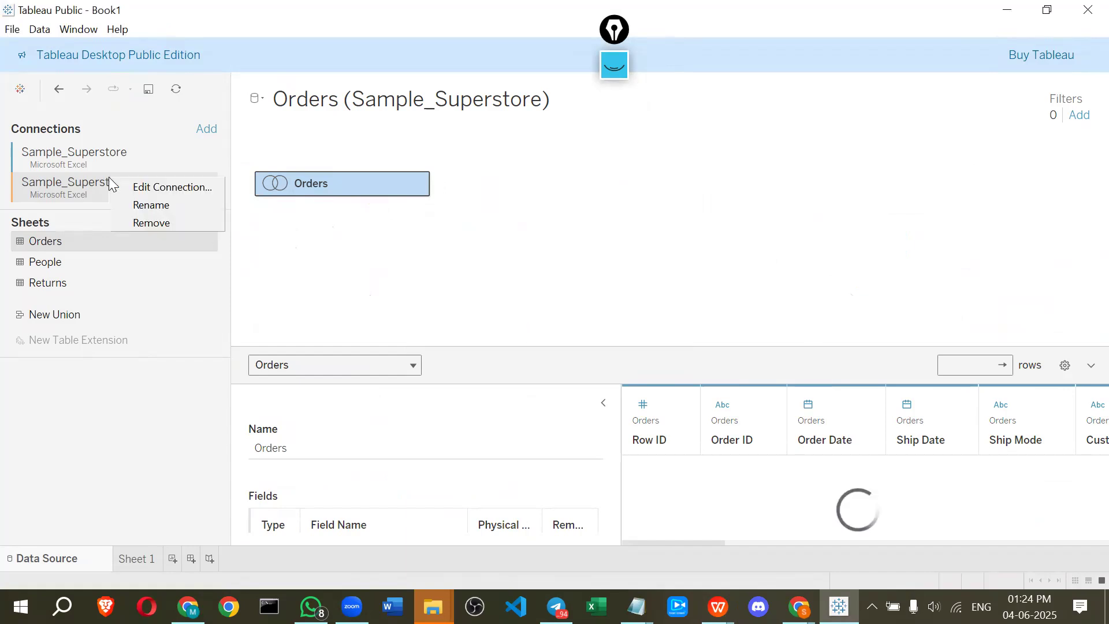
pyautogui.click(143, 221)
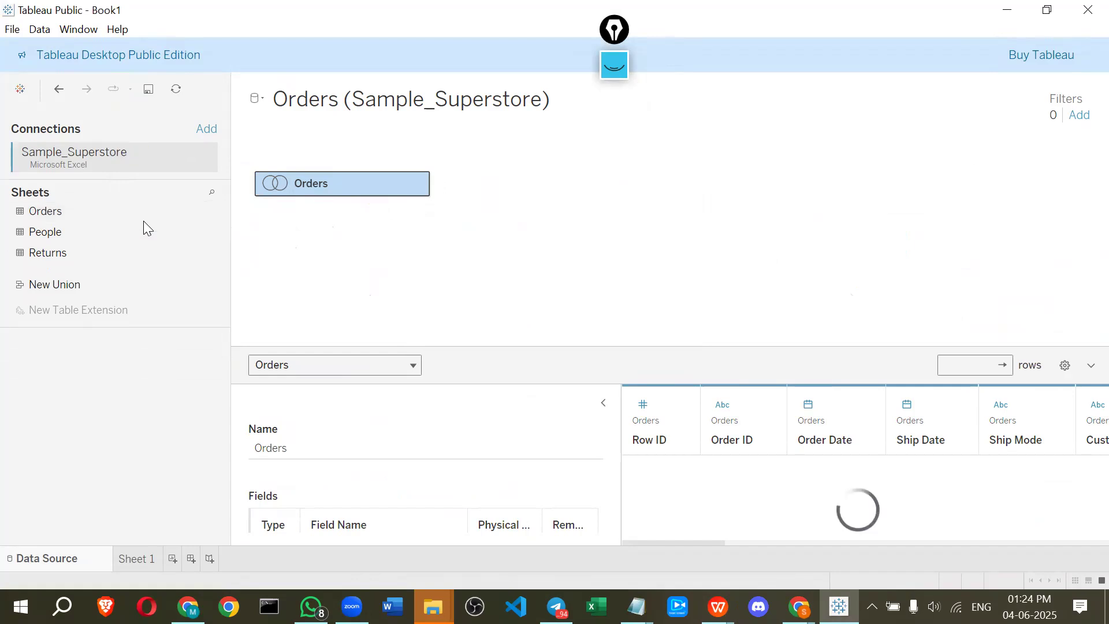
pyautogui.click(177, 88)
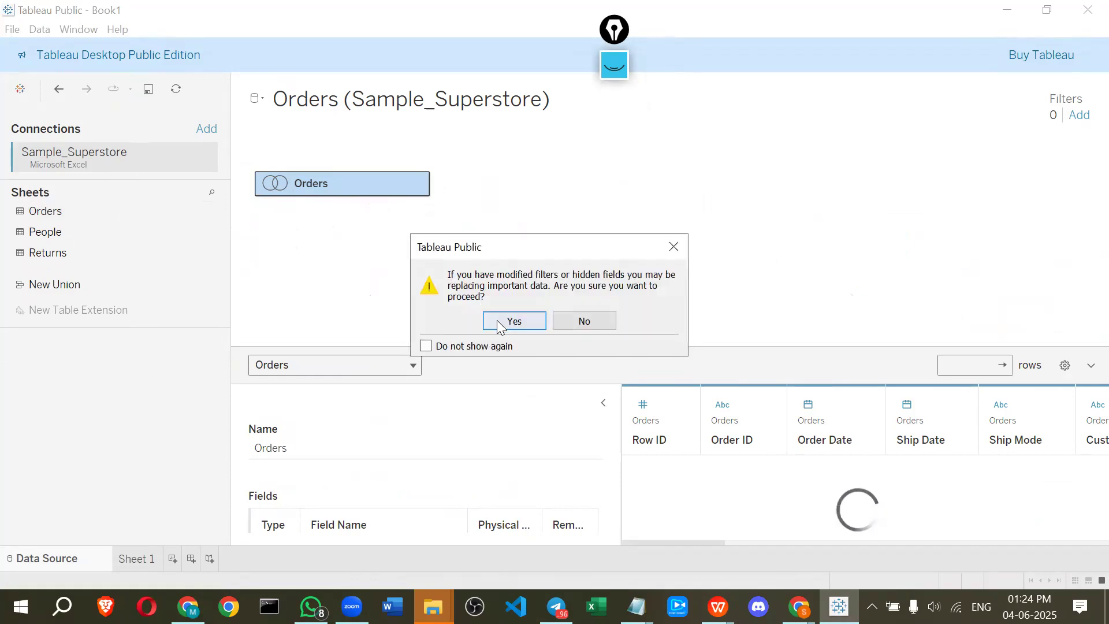
pyautogui.click(497, 320)
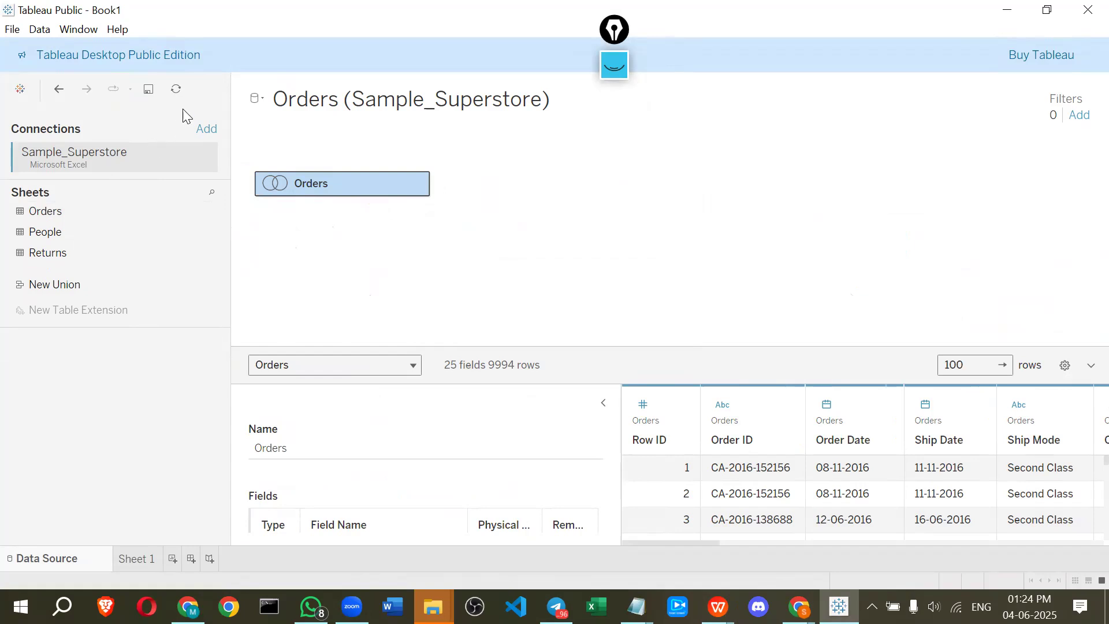
pyautogui.click(182, 88)
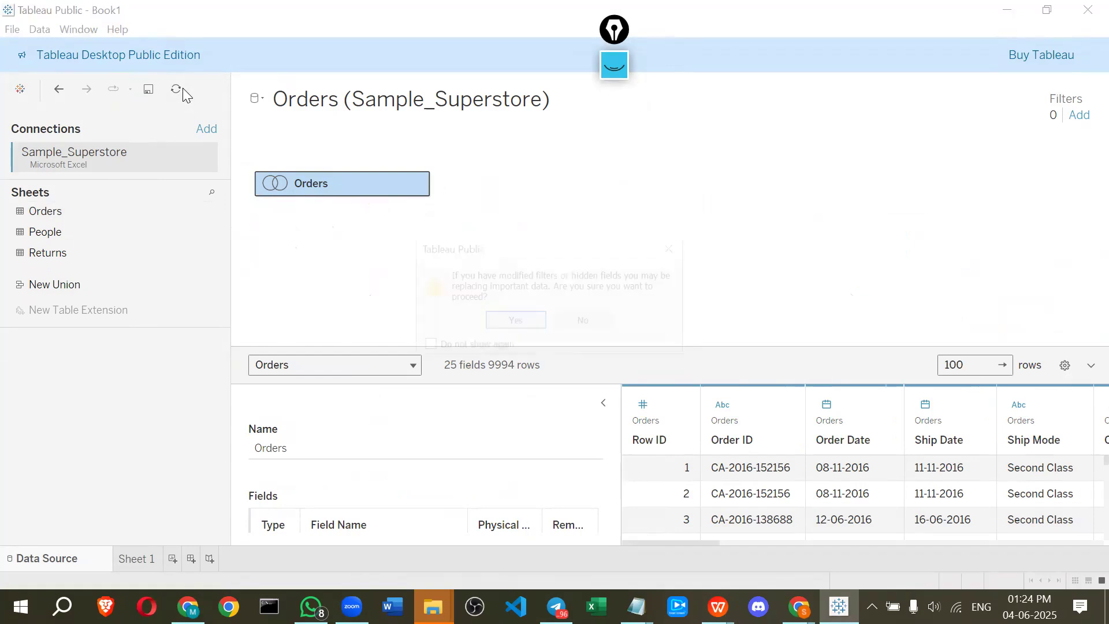
pyautogui.click(502, 321)
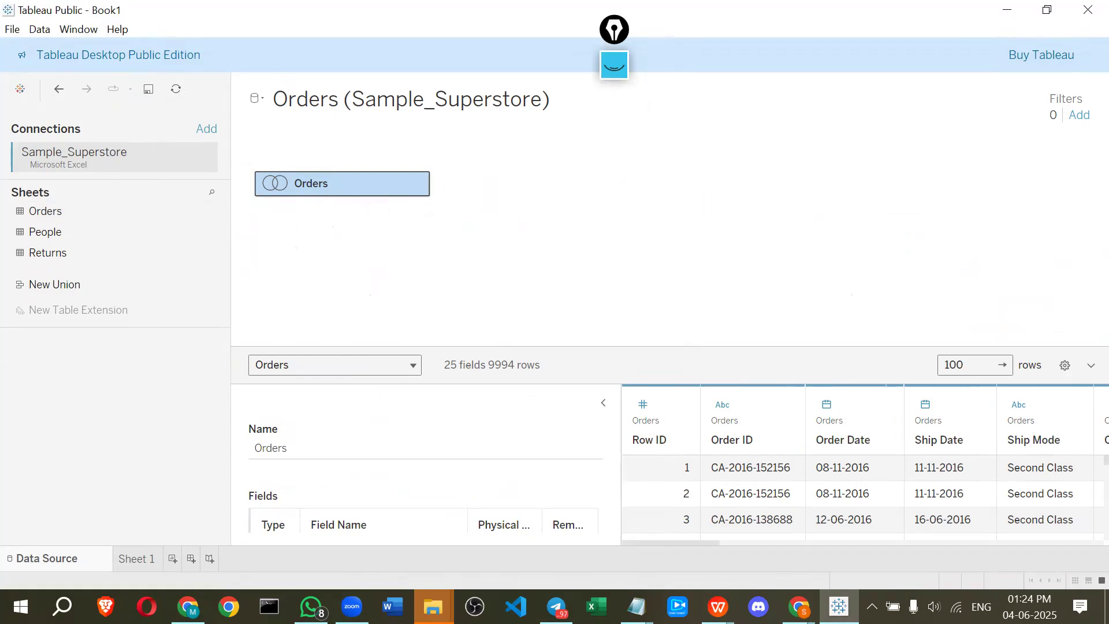
# Edit the Sample_Superstore connection to reopen Sample_Superstore.xls from the 4.tableau folder
pyautogui.rightClick(194, 156)
pyautogui.click(207, 165)
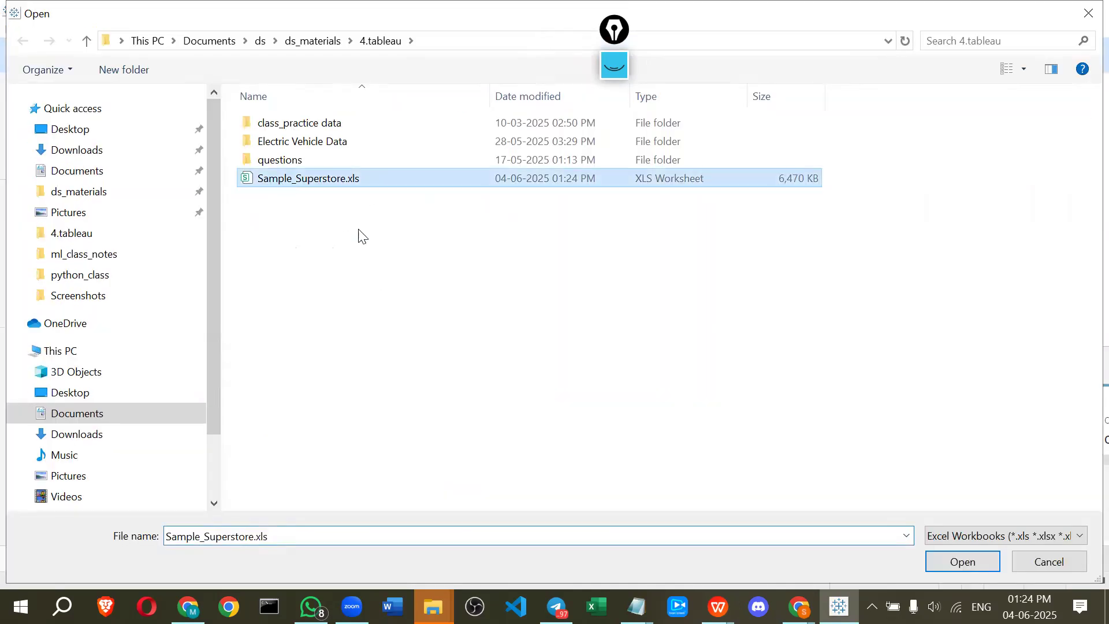
pyautogui.click(942, 566)
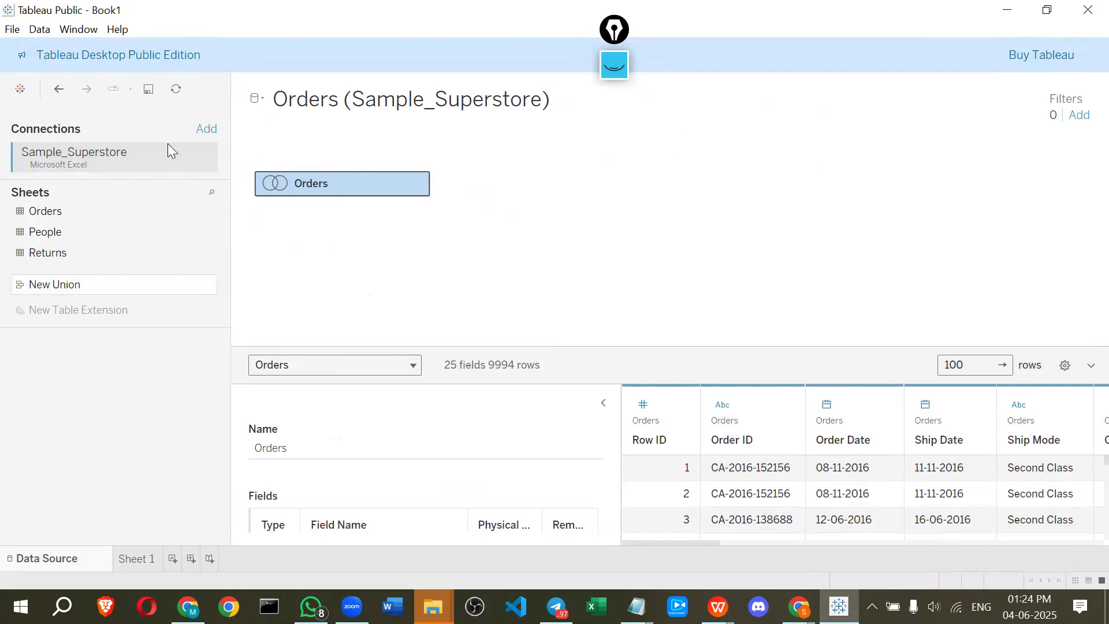
# Refresh the Sample_Superstore data source again and confirm the prompt
pyautogui.rightClick(113, 158)
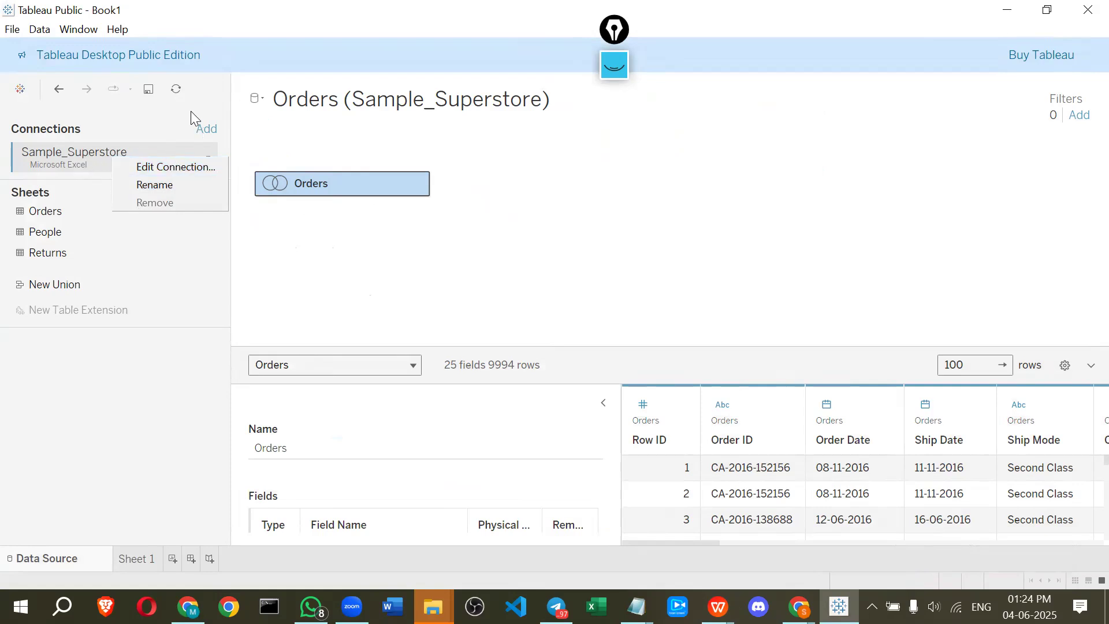
pyautogui.click(176, 90)
pyautogui.click(176, 89)
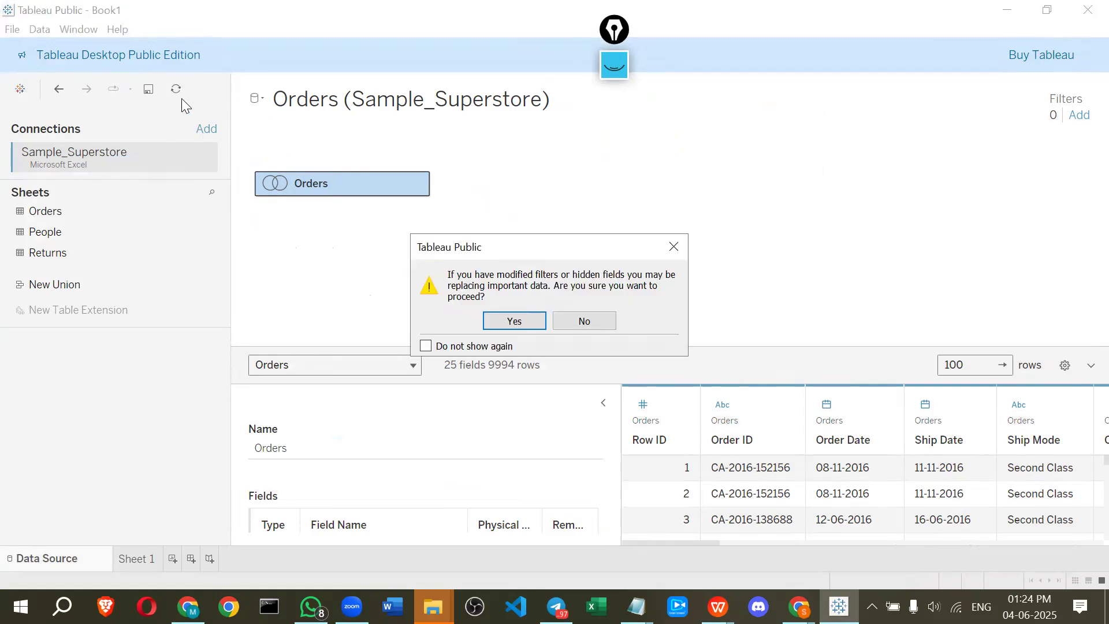
pyautogui.click(501, 328)
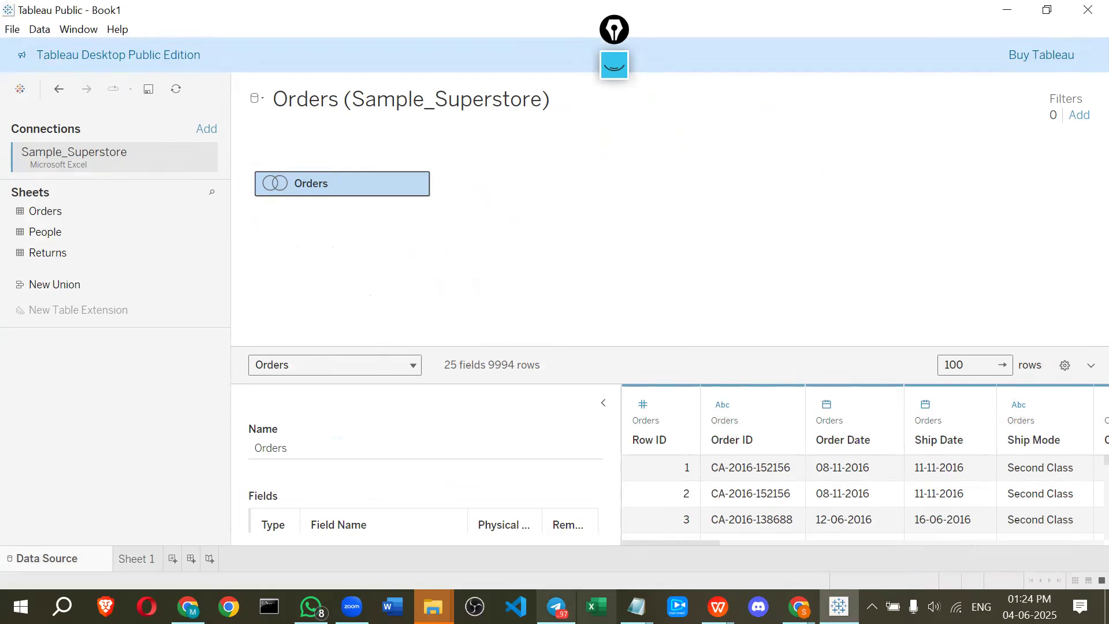
# Switch to WPS Office and close it without saving the presentation
pyautogui.click(717, 606)
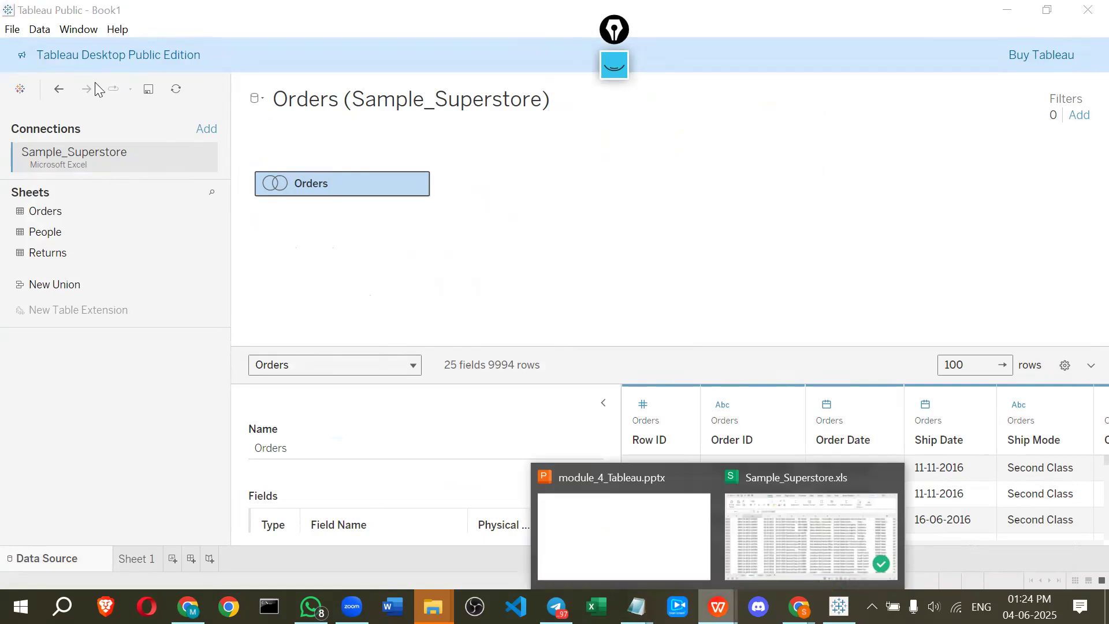
pyautogui.click(809, 534)
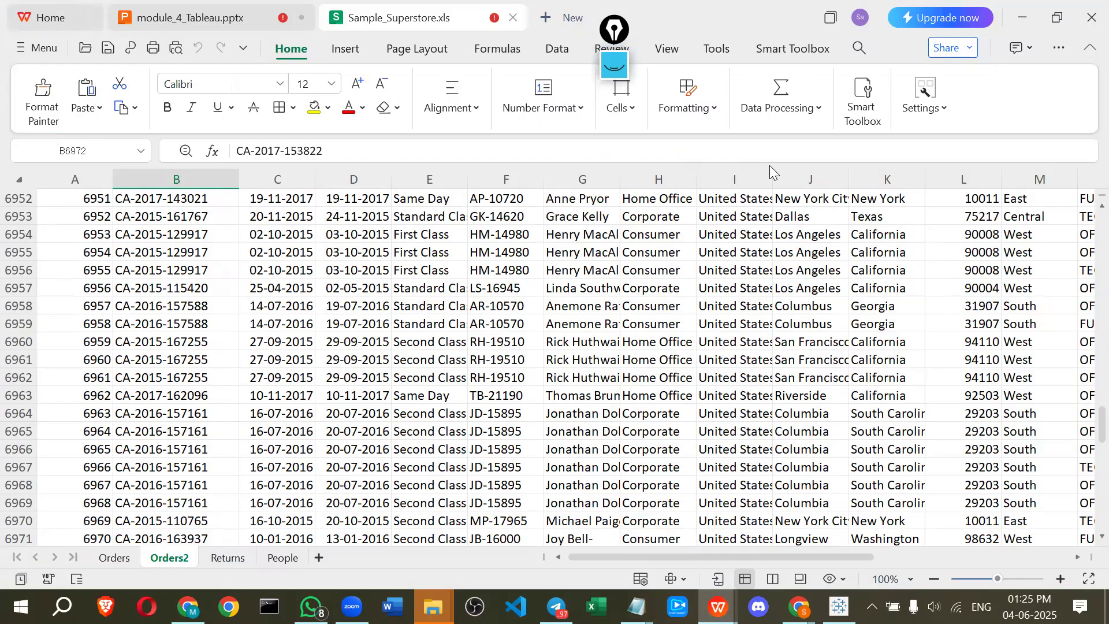
pyautogui.click(1088, 22)
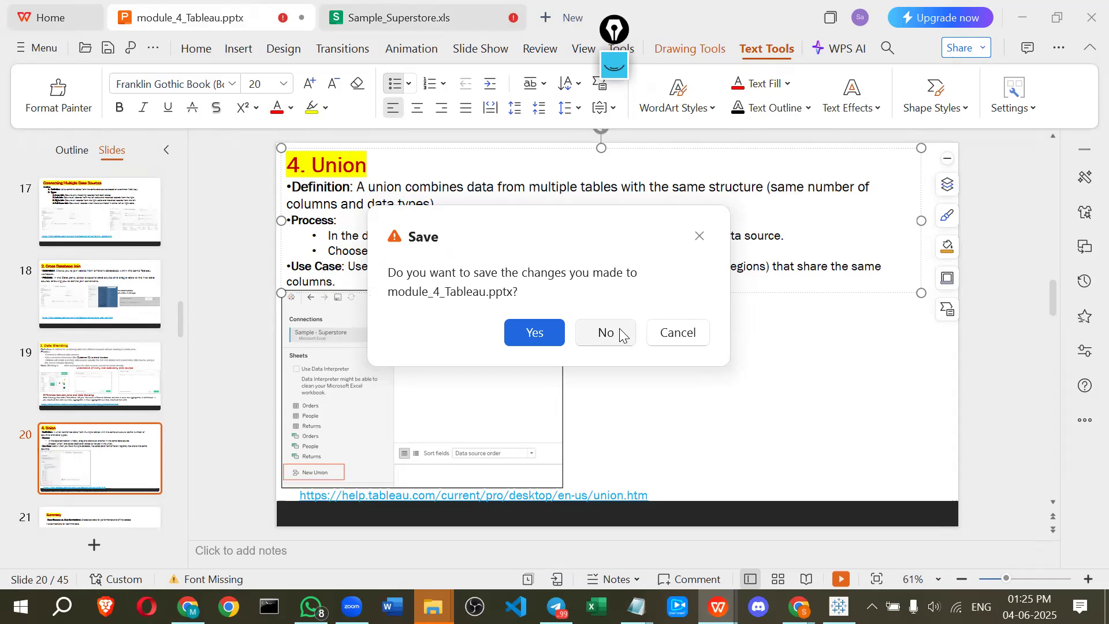
pyautogui.click(620, 335)
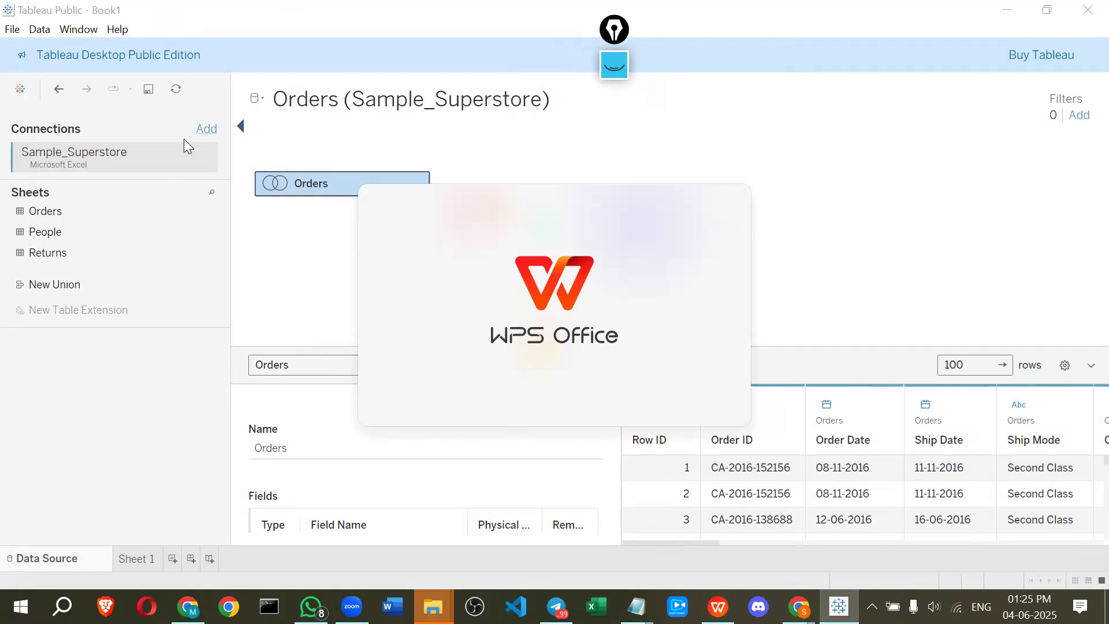
# Refresh the Sample_Superstore data source repeatedly, confirming the replacement prompts
pyautogui.rightClick(161, 151)
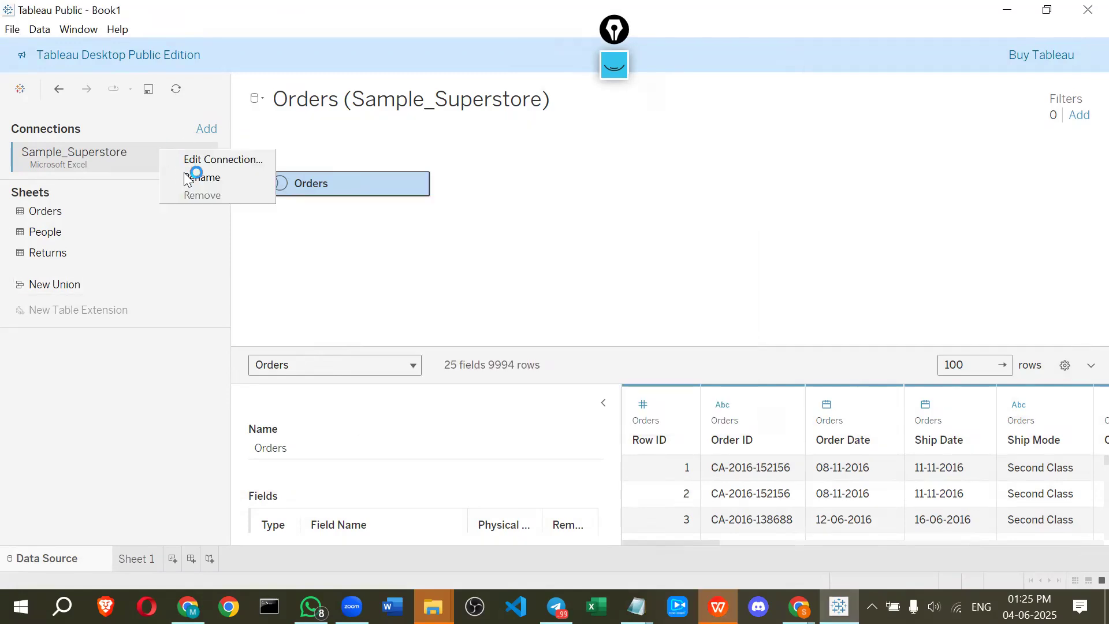
pyautogui.click(153, 93)
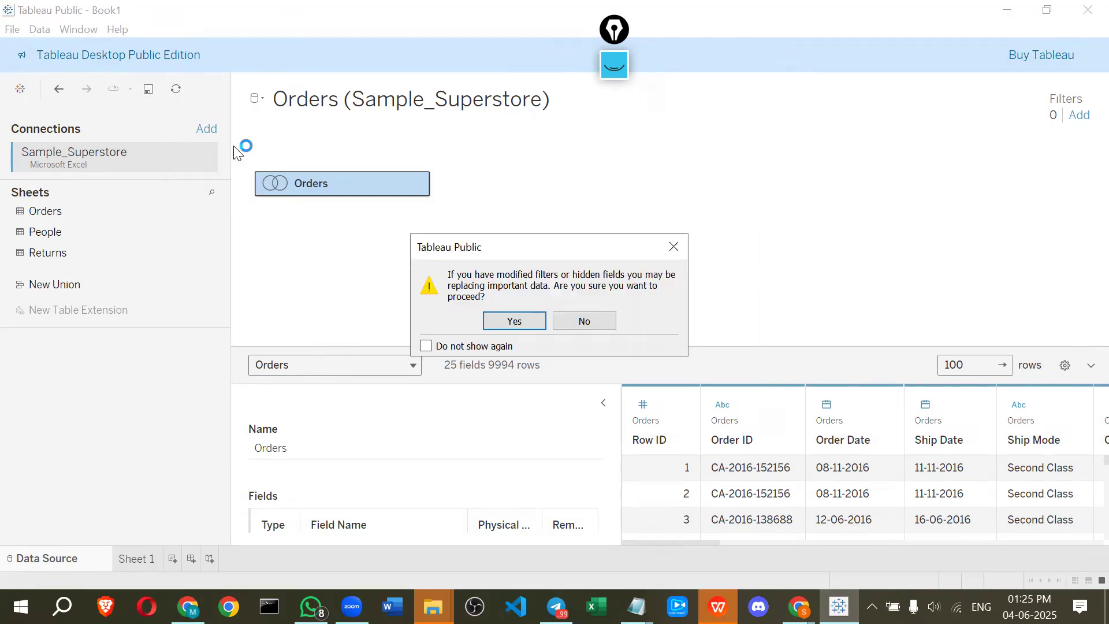
pyautogui.press('Return')
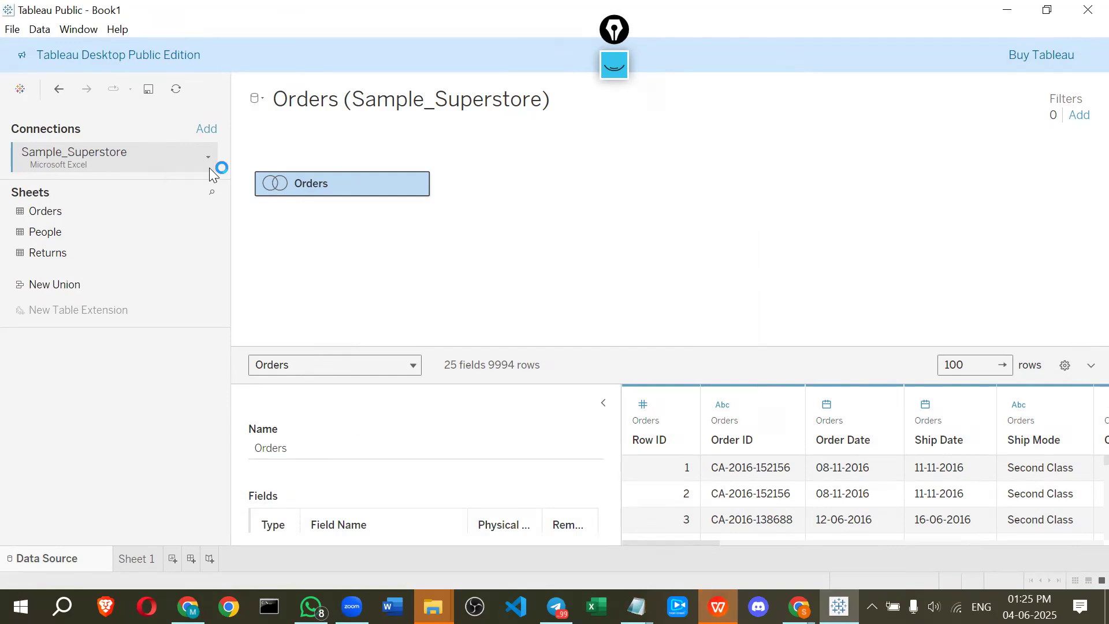
pyautogui.click(150, 87)
pyautogui.rightClick(142, 158)
pyautogui.click(120, 156)
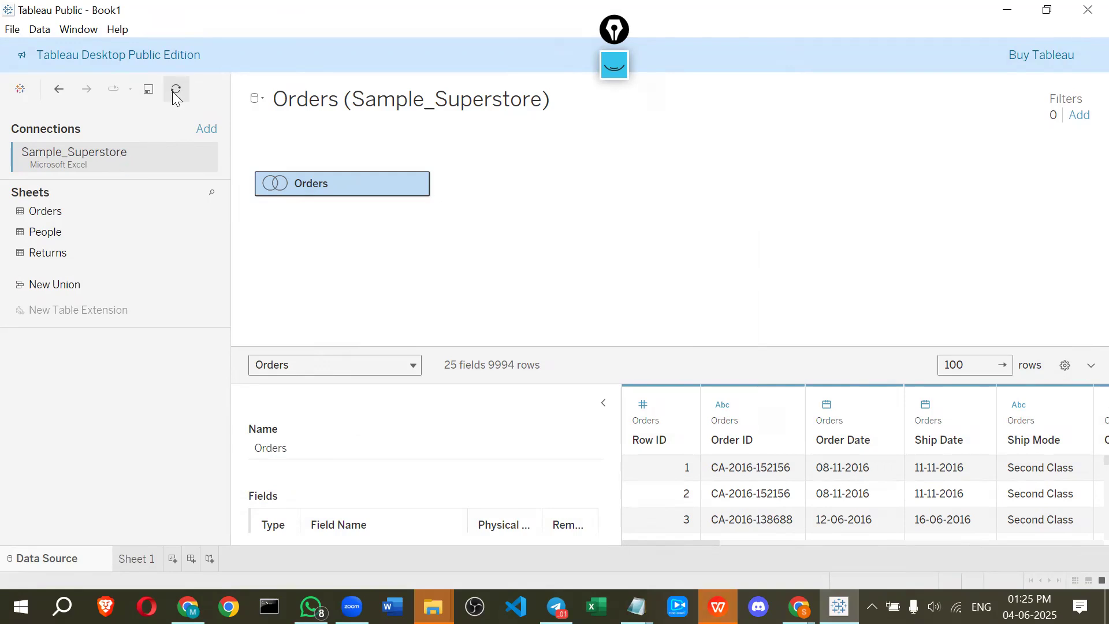
pyautogui.click(494, 315)
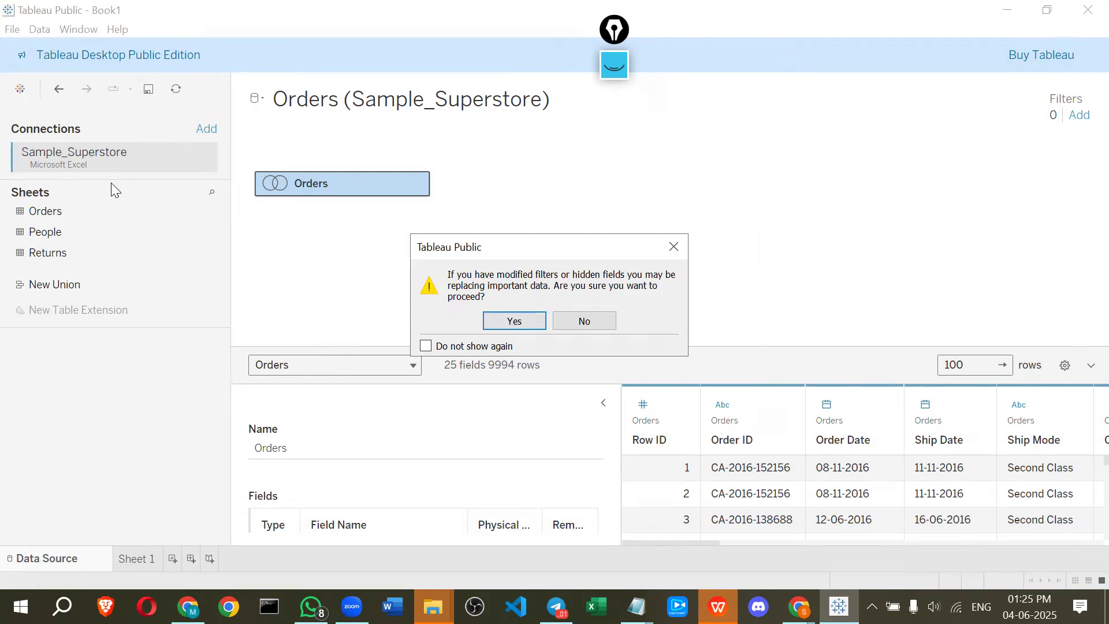
pyautogui.rightClick(111, 160)
pyautogui.click(122, 145)
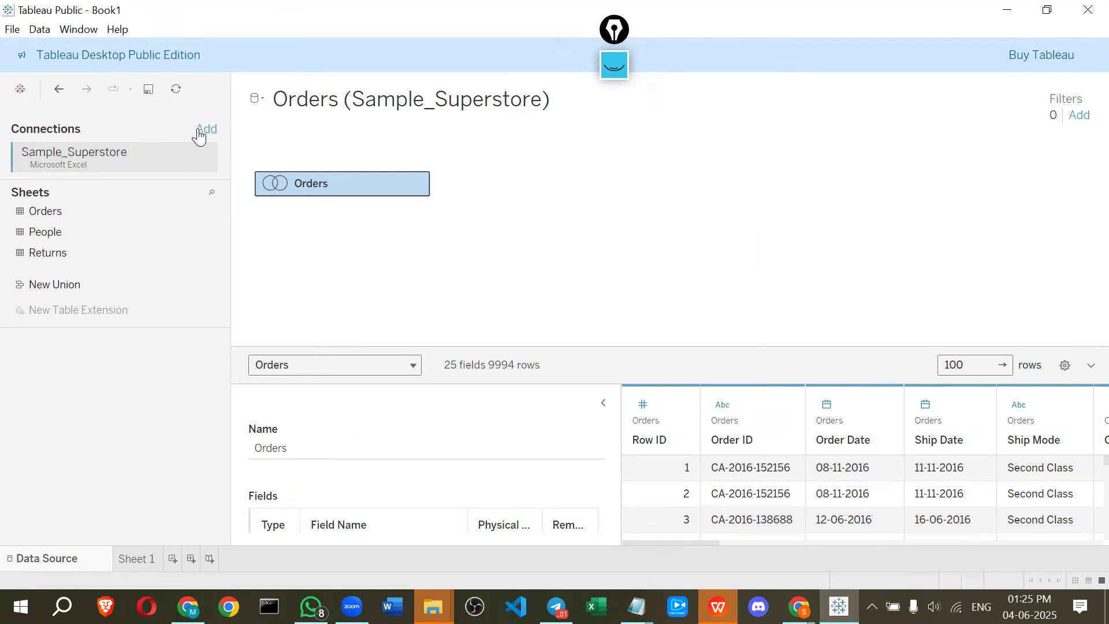
# Add a new Microsoft Excel connection to Sample_Superstore.xls and select the Sample_Superstore (2) connection
pyautogui.click(202, 130)
pyautogui.click(304, 214)
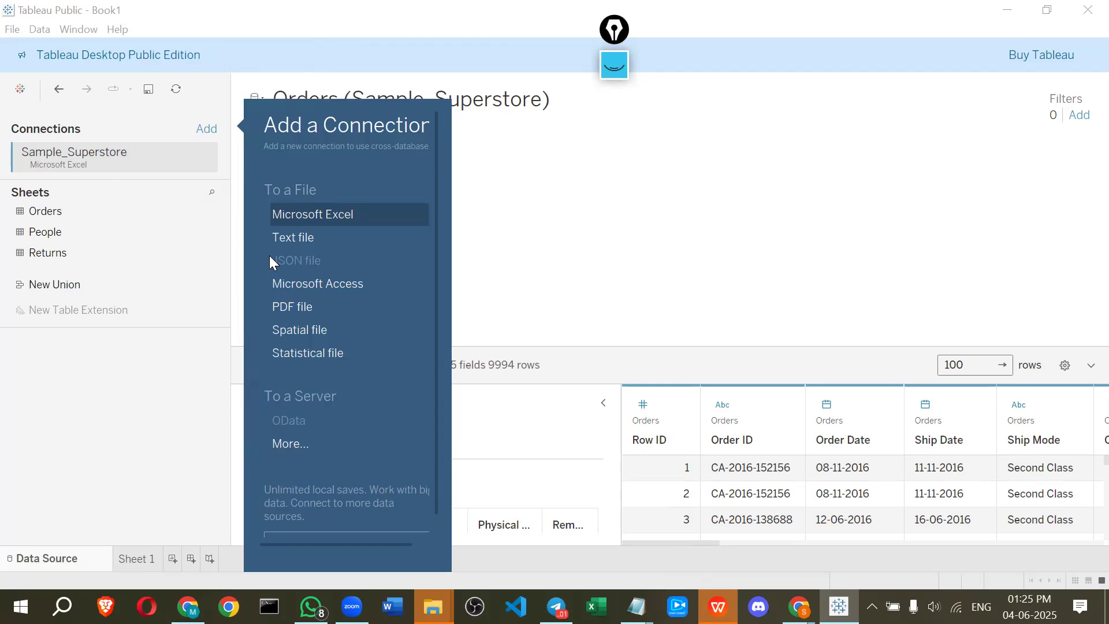
pyautogui.click(333, 172)
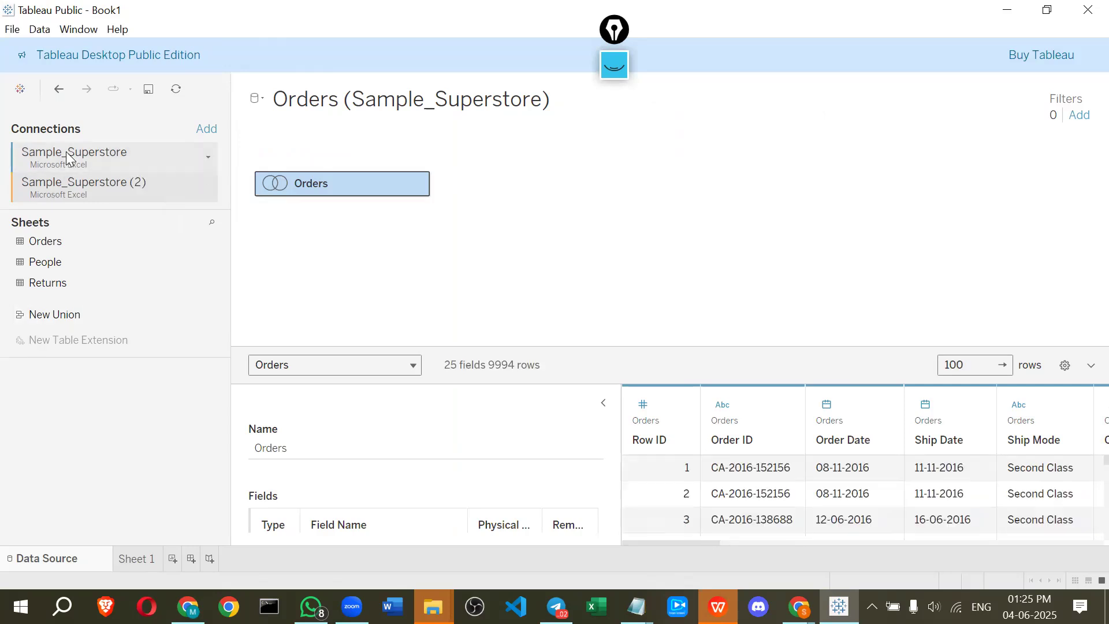
pyautogui.click(76, 186)
# Reopen Sample_Superstore.xls in WPS Office
pyautogui.hotkey('alt', 'Tab')
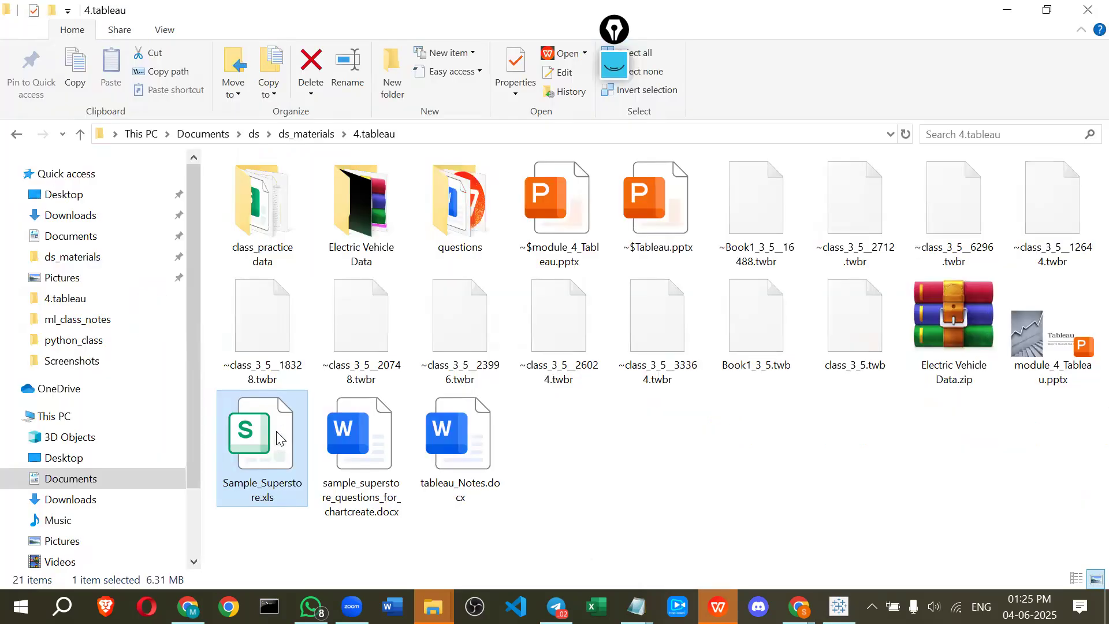
pyautogui.doubleClick(280, 439)
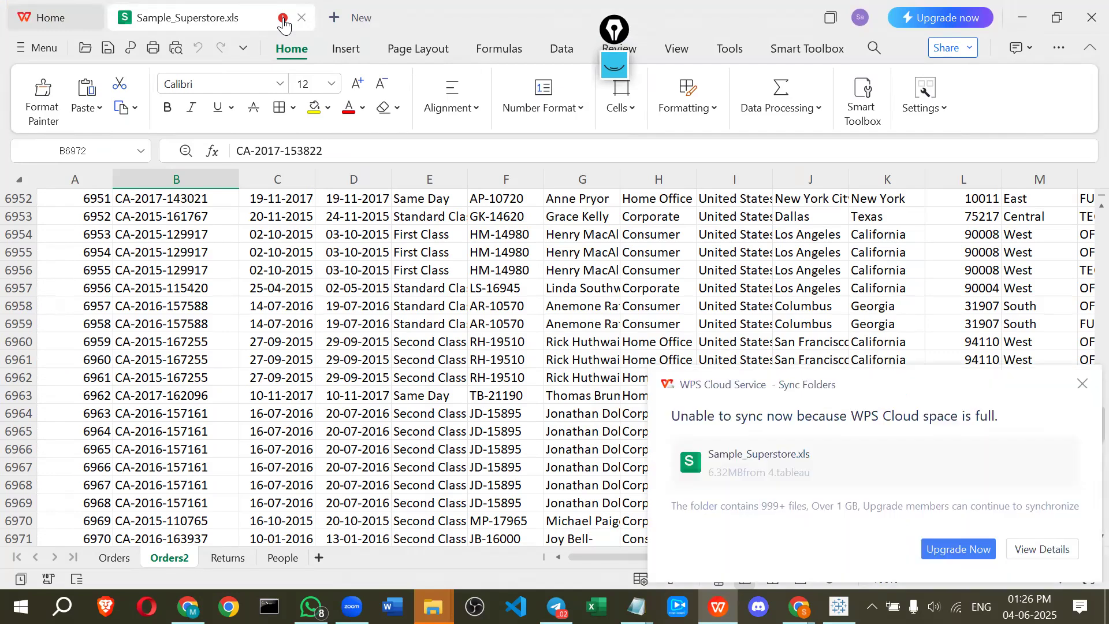
pyautogui.moveTo(283, 24)
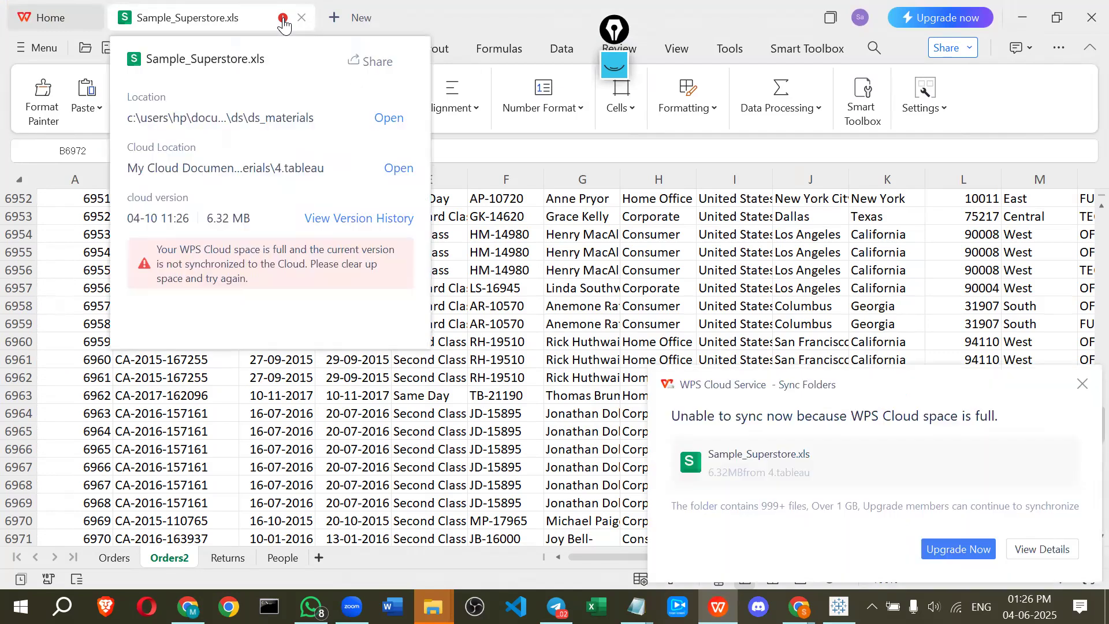
# Close the WPS spreadsheet and open Sample_Superstore.xls with Microsoft Excel instead
pyautogui.click(1091, 17)
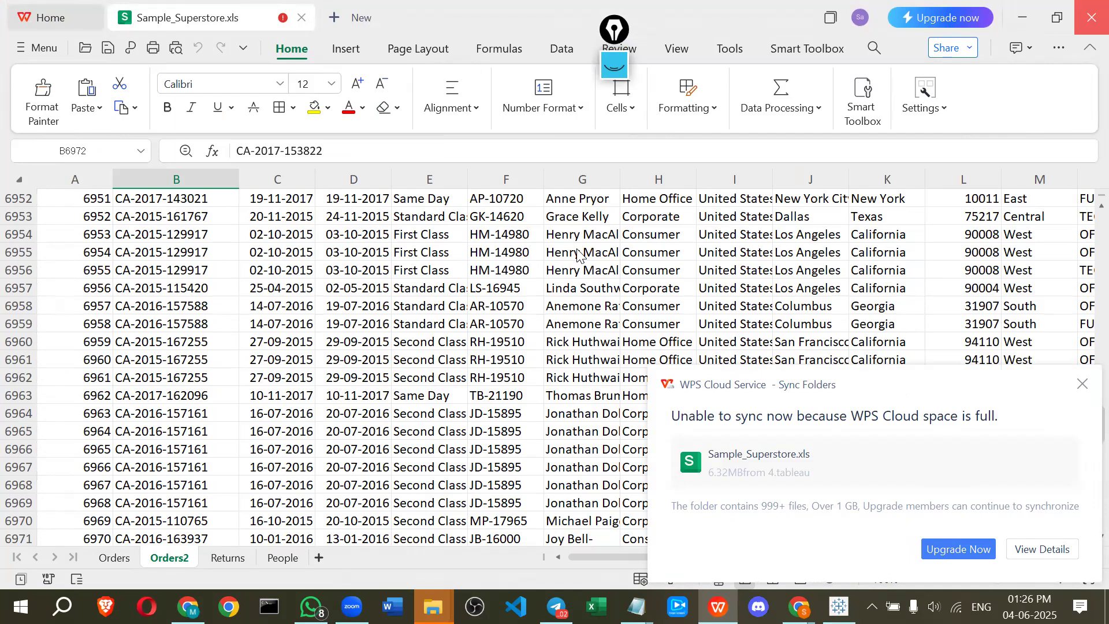
pyautogui.rightClick(255, 443)
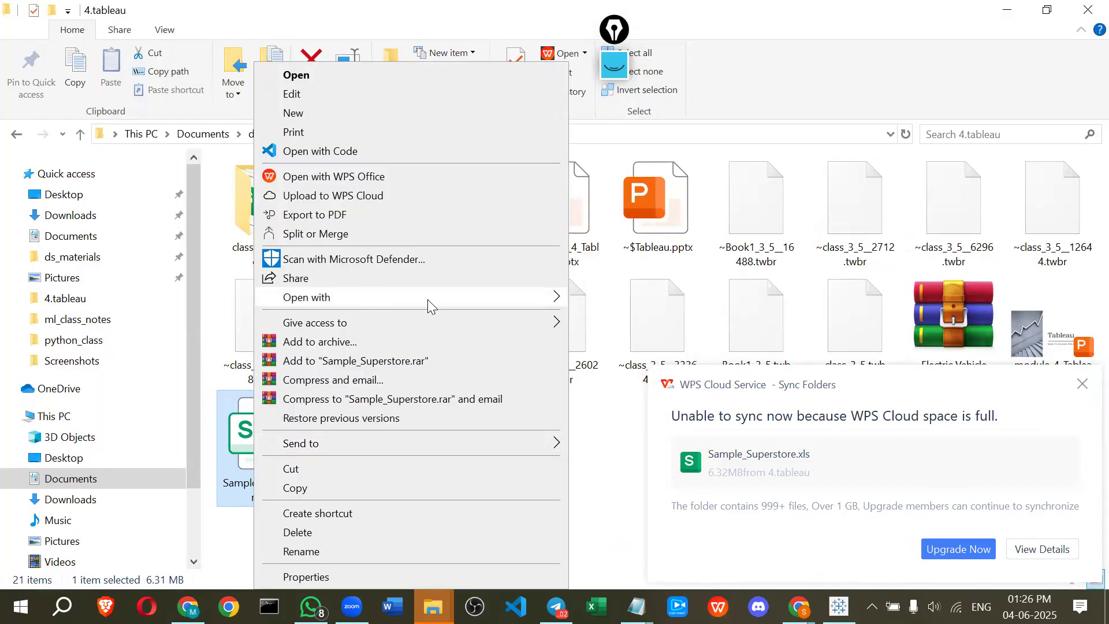
pyautogui.moveTo(428, 297)
pyautogui.click(601, 298)
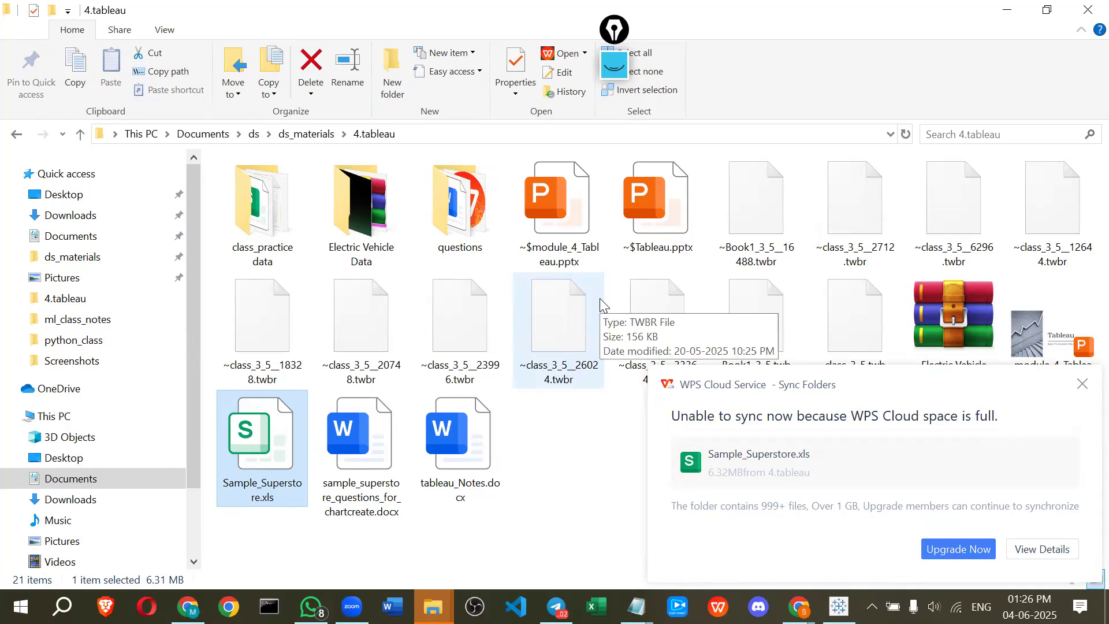
pyautogui.click(1082, 385)
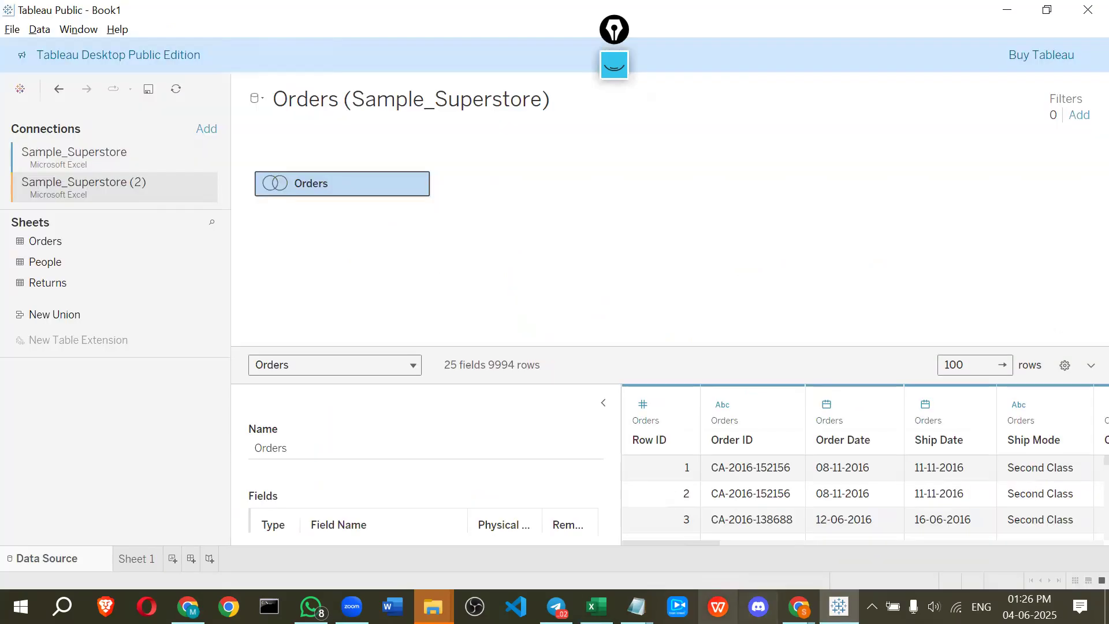
# Browse the recent presentations in WPS Office for the Tableau module slides
pyautogui.click(718, 606)
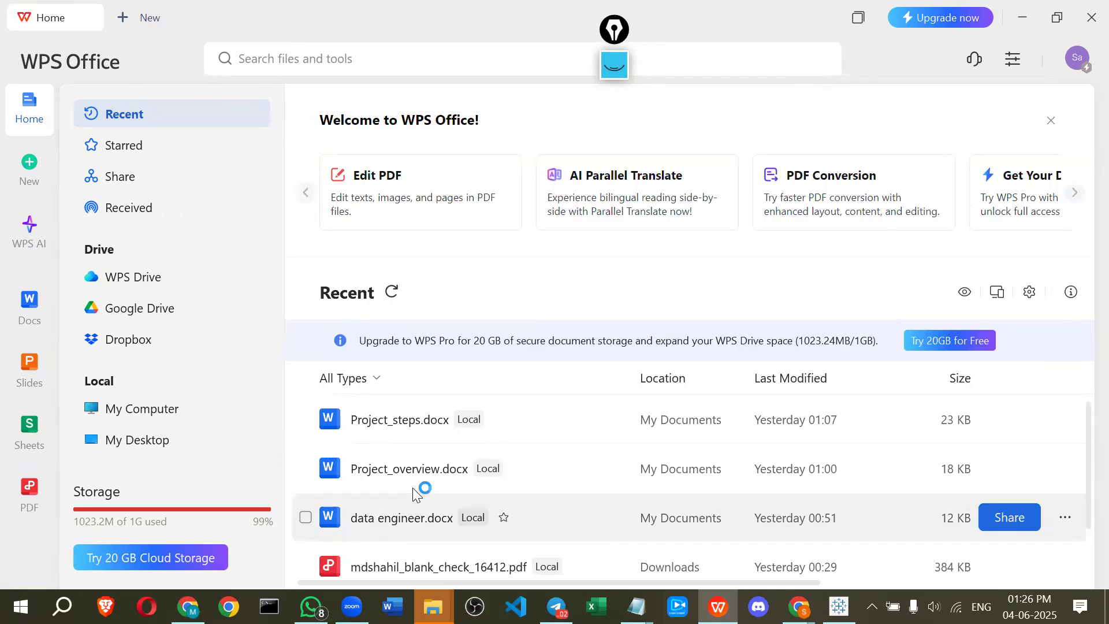
pyautogui.scroll(-1, 379, 490)
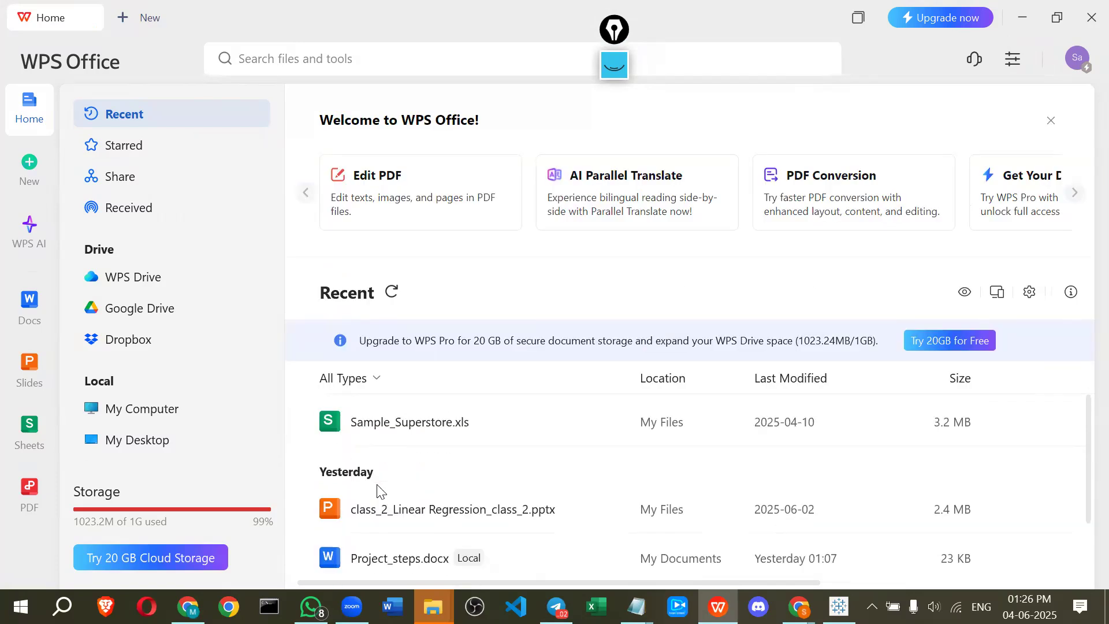
pyautogui.click(25, 366)
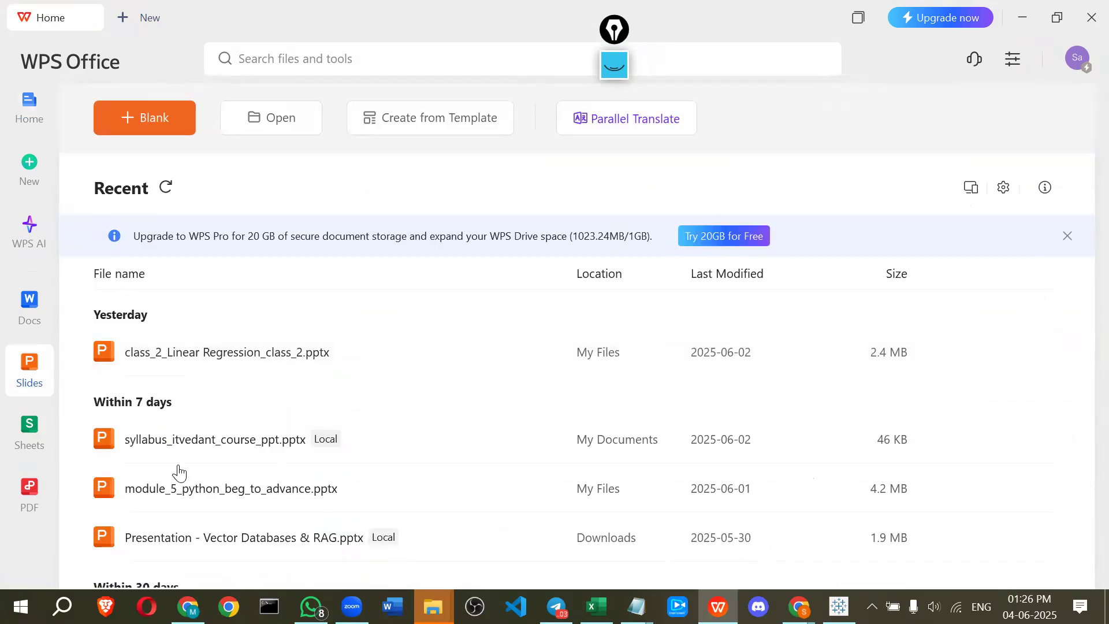
pyautogui.scroll(-1, 239, 502)
pyautogui.scroll(-4, 193, 498)
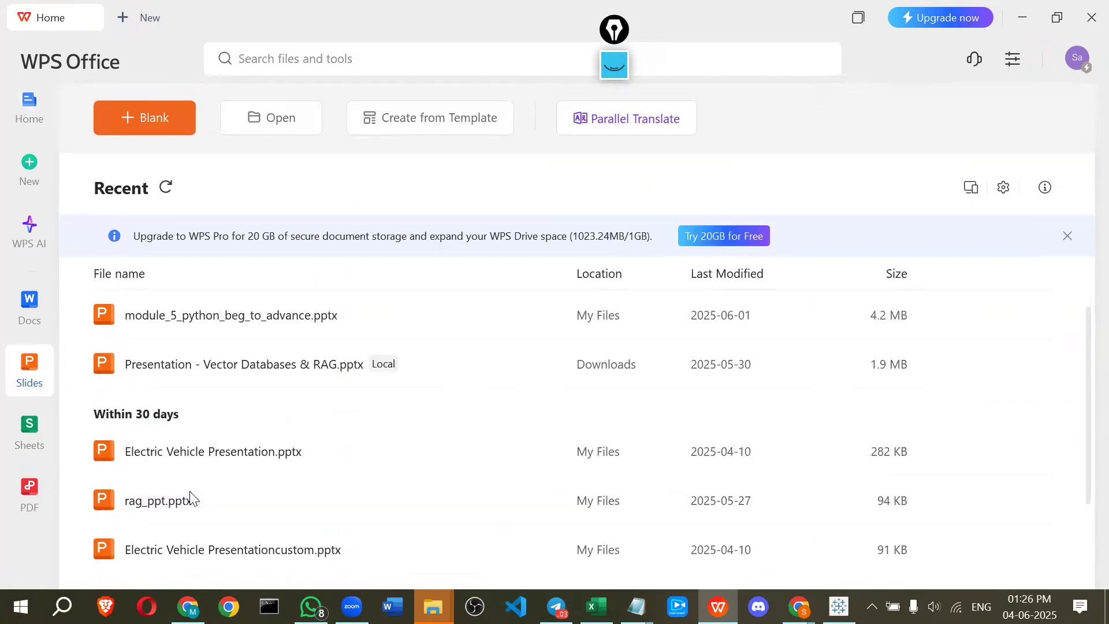
pyautogui.scroll(-4, 193, 498)
pyautogui.scroll(-1, 200, 500)
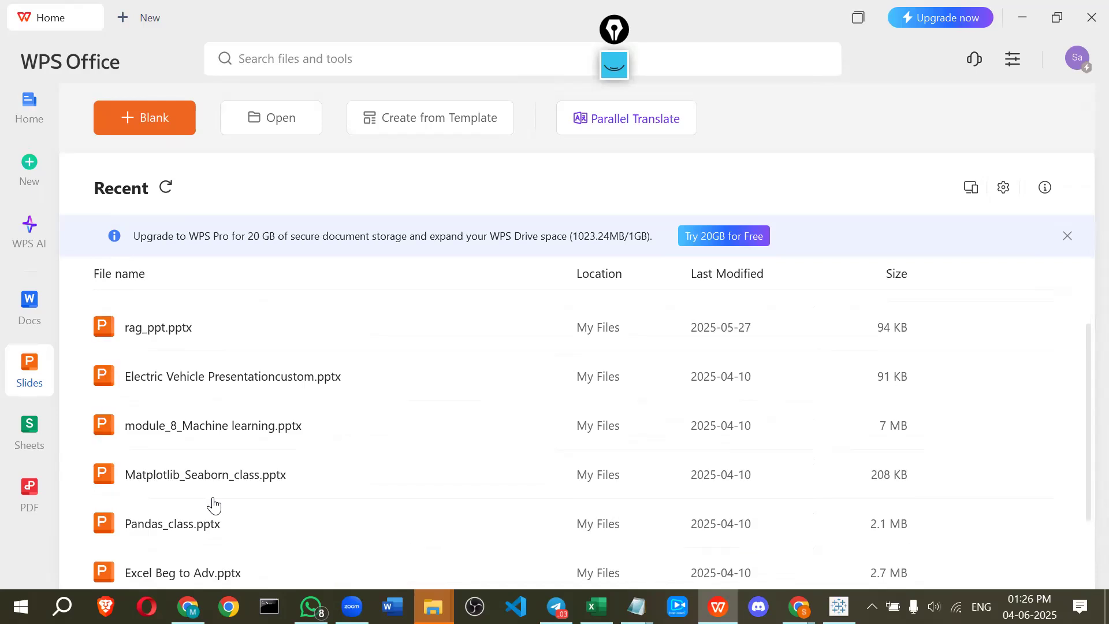
pyautogui.scroll(-3, 555, 439)
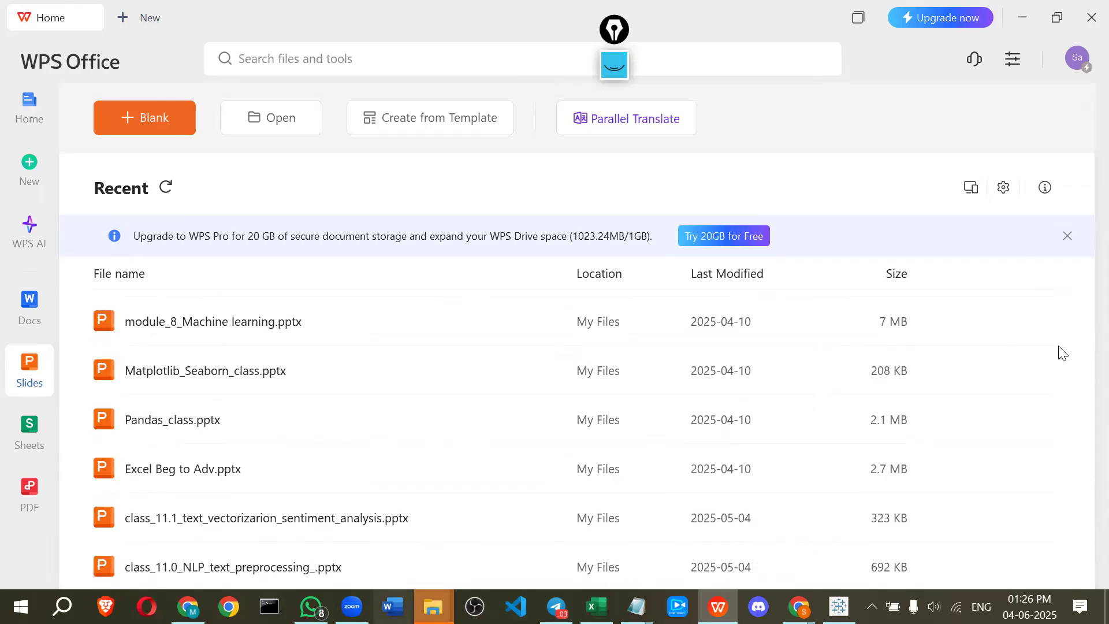
pyautogui.click(1022, 17)
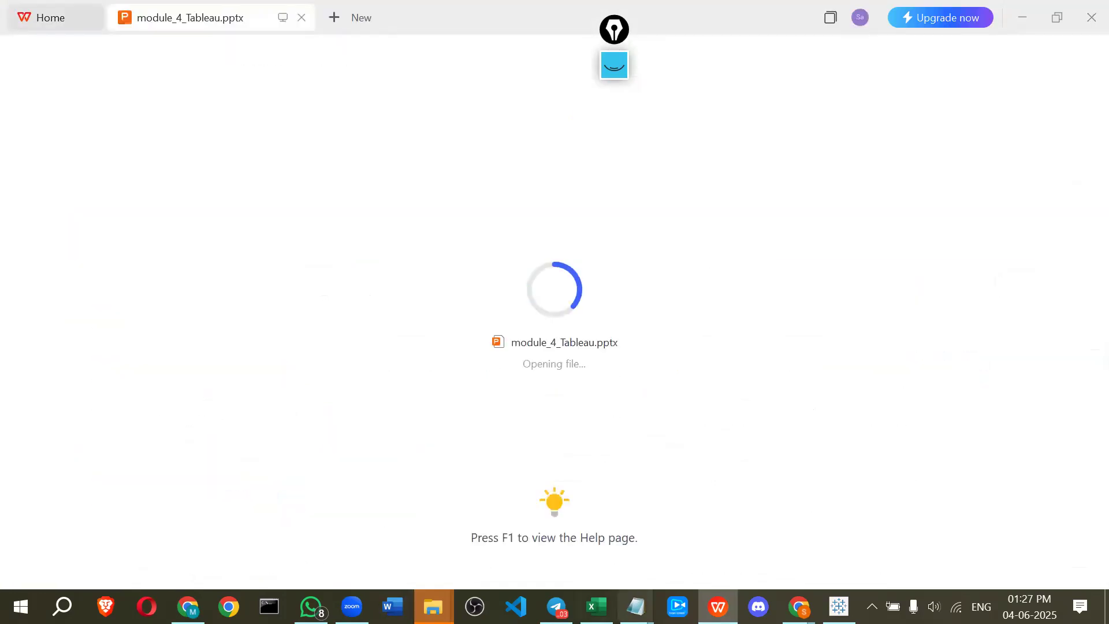
# Close Excel and close the Tableau workbook without saving changes
pyautogui.click(838, 607)
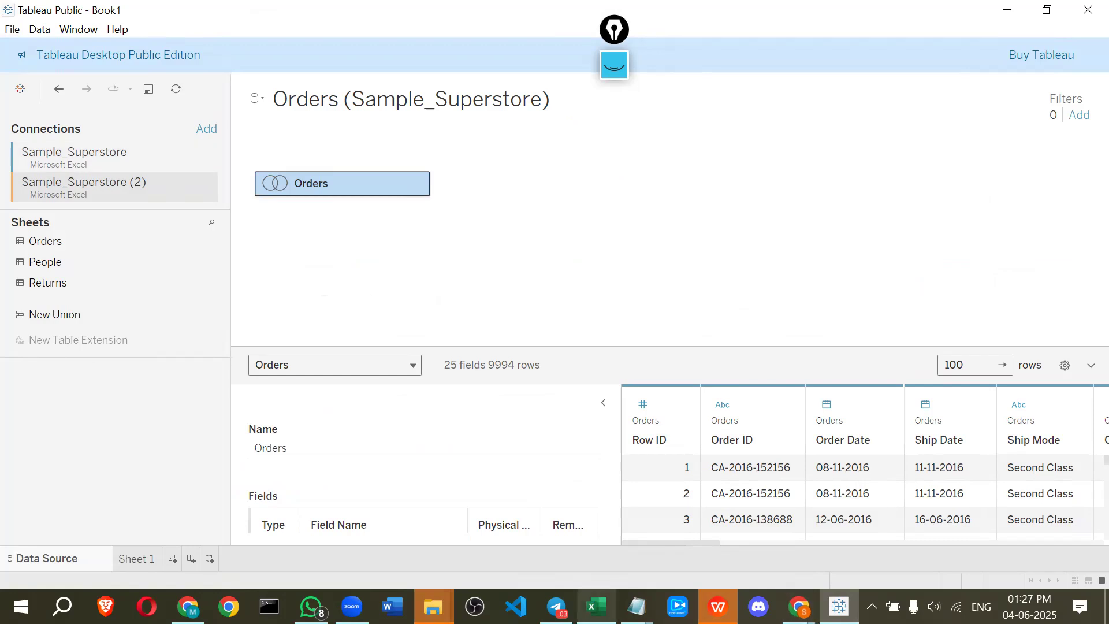
pyautogui.click(597, 607)
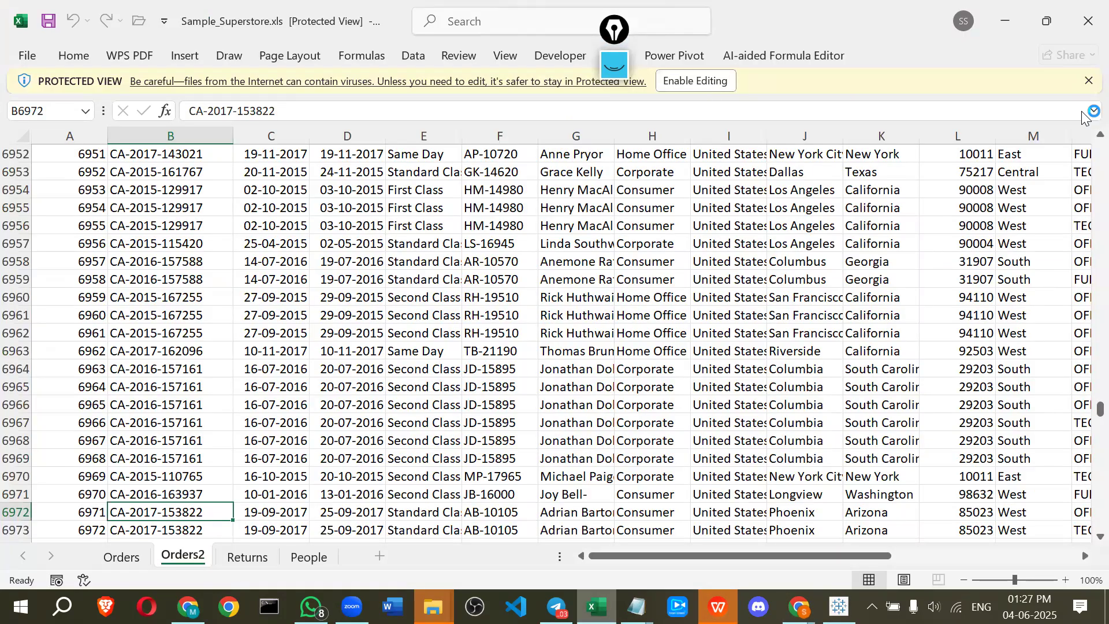
pyautogui.click(1087, 82)
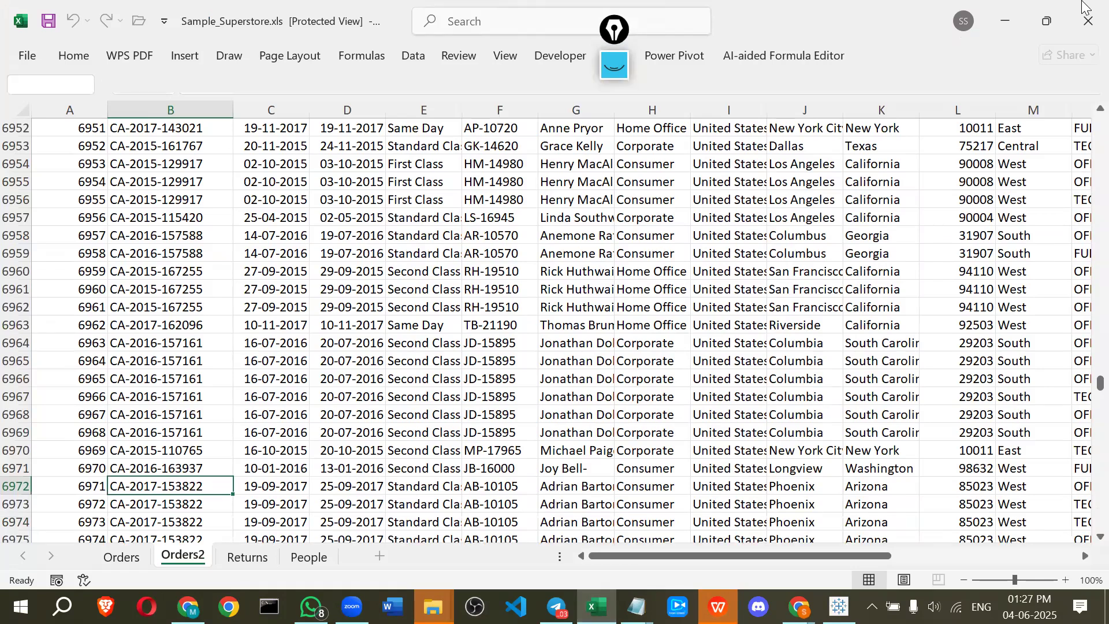
pyautogui.click(1086, 6)
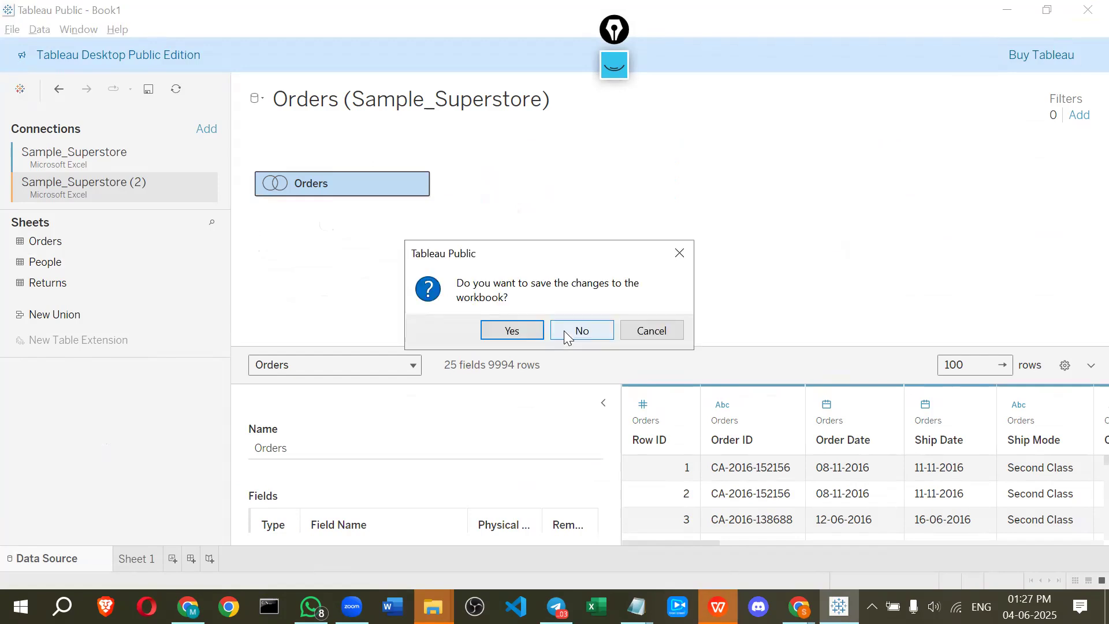
pyautogui.click(565, 331)
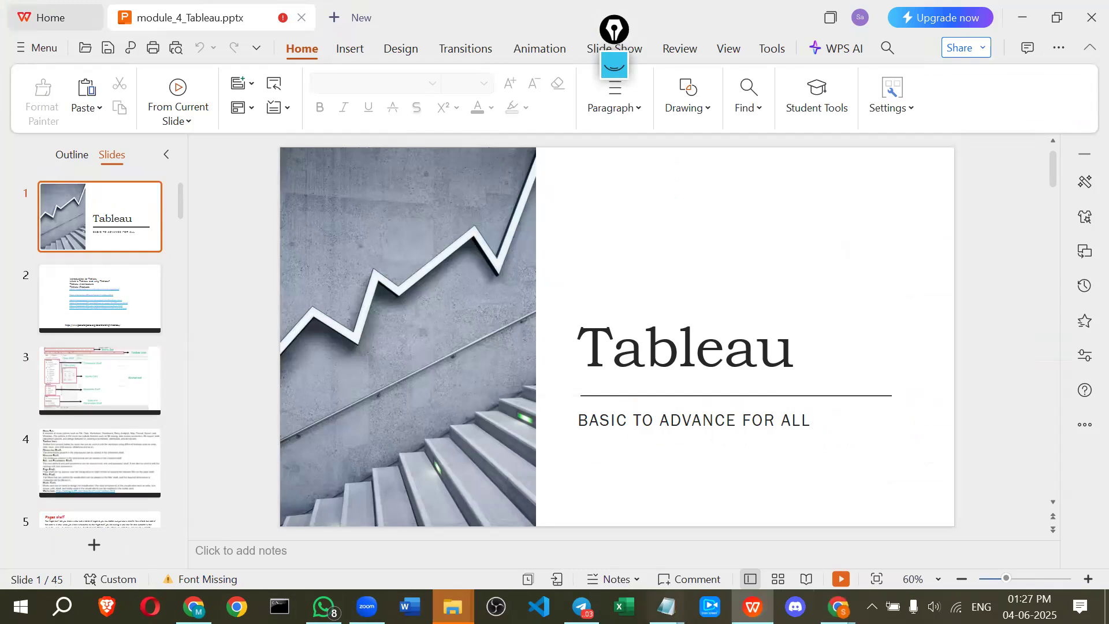
# Launch Tableau Public 2024.2 from the Windows search
pyautogui.press('super')
pyautogui.write('ta')
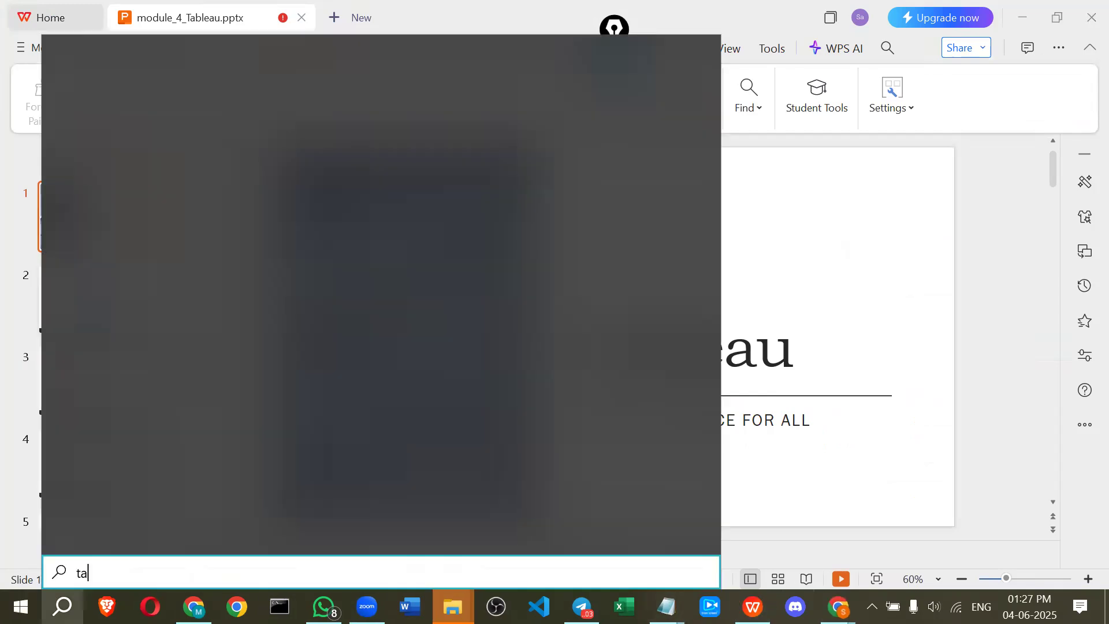
pyautogui.write('ble')
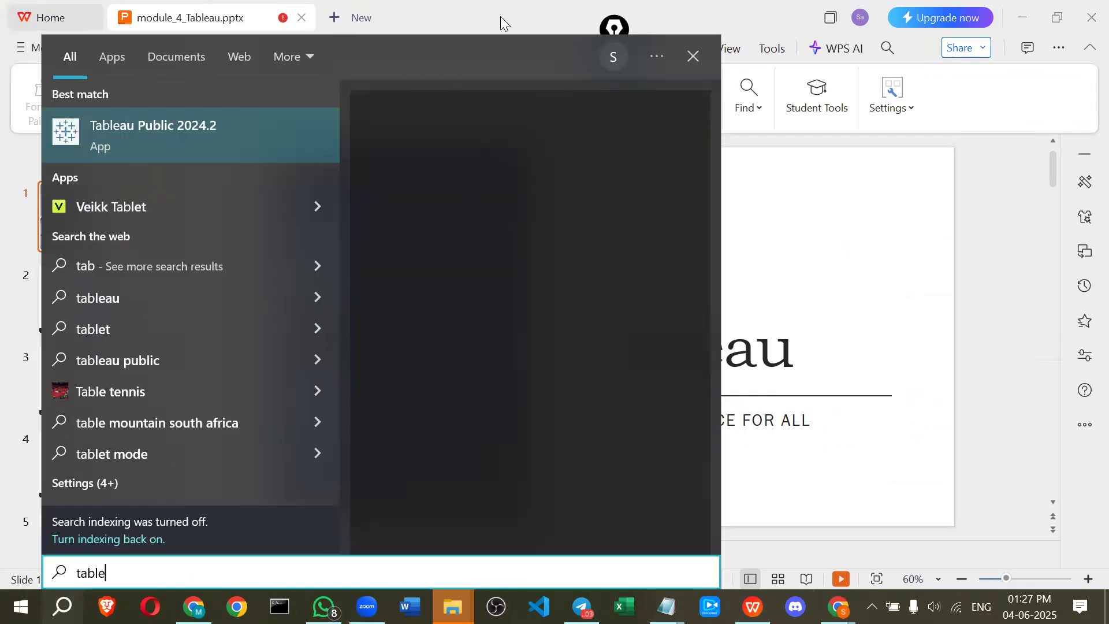
pyautogui.click(130, 153)
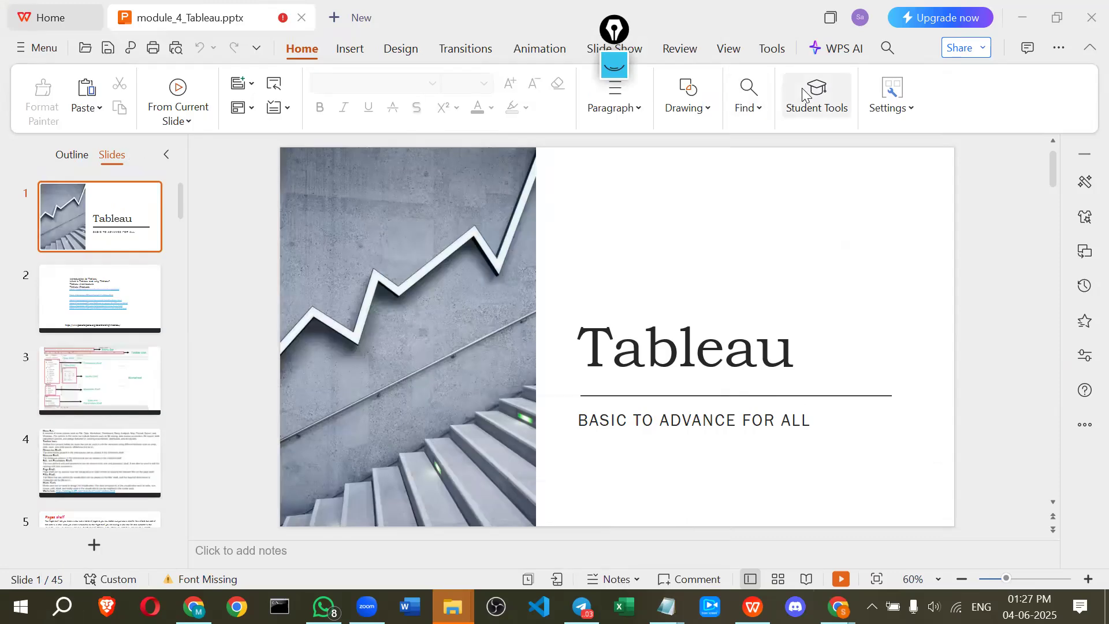
# Scroll through the module_4_Tableau presentation slides while Tableau loads
pyautogui.scroll(-1, 372, 297)
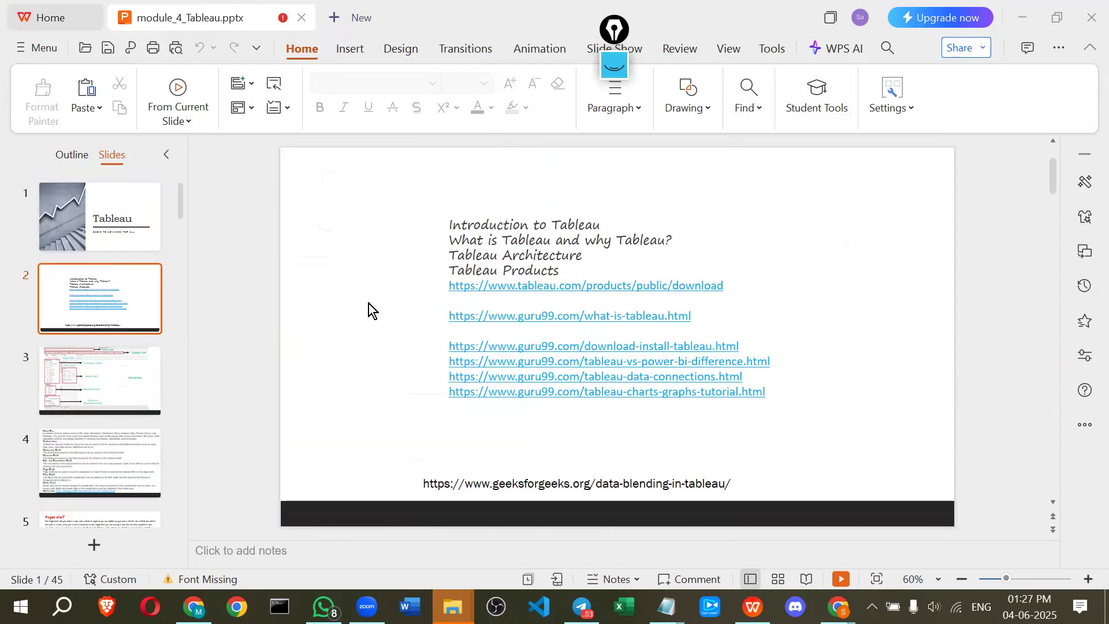
pyautogui.scroll(-3, 368, 299)
pyautogui.scroll(-6, 274, 312)
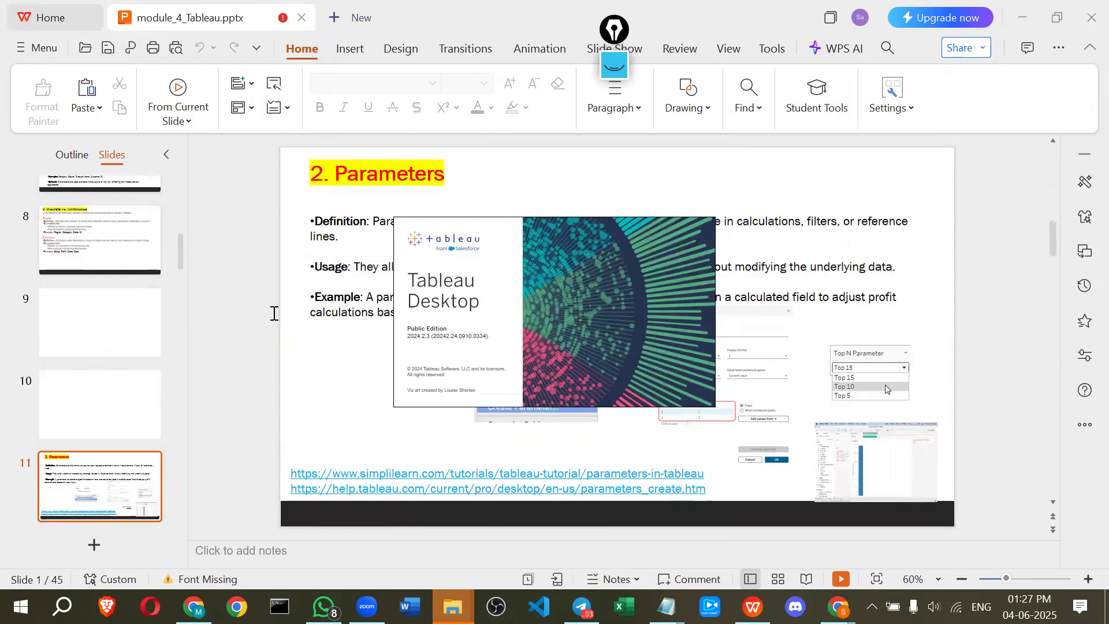
pyautogui.scroll(-9, 269, 314)
pyautogui.scroll(-7, 266, 320)
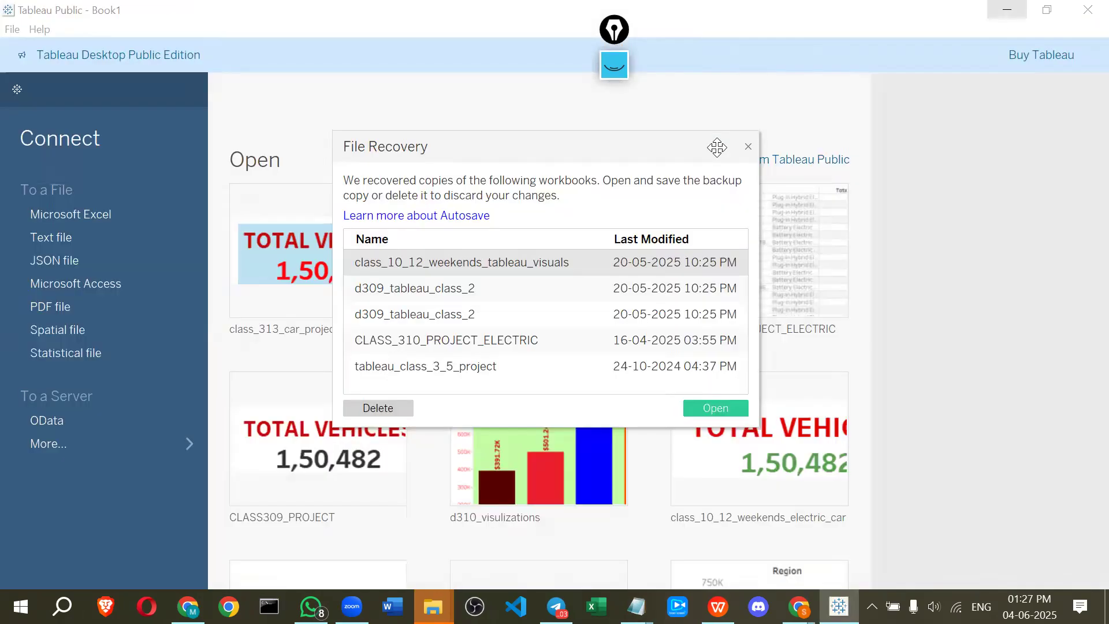
# Dismiss the file recovery dialog and connect to Sample_Superstore.xls as a Microsoft Excel data source
pyautogui.click(748, 147)
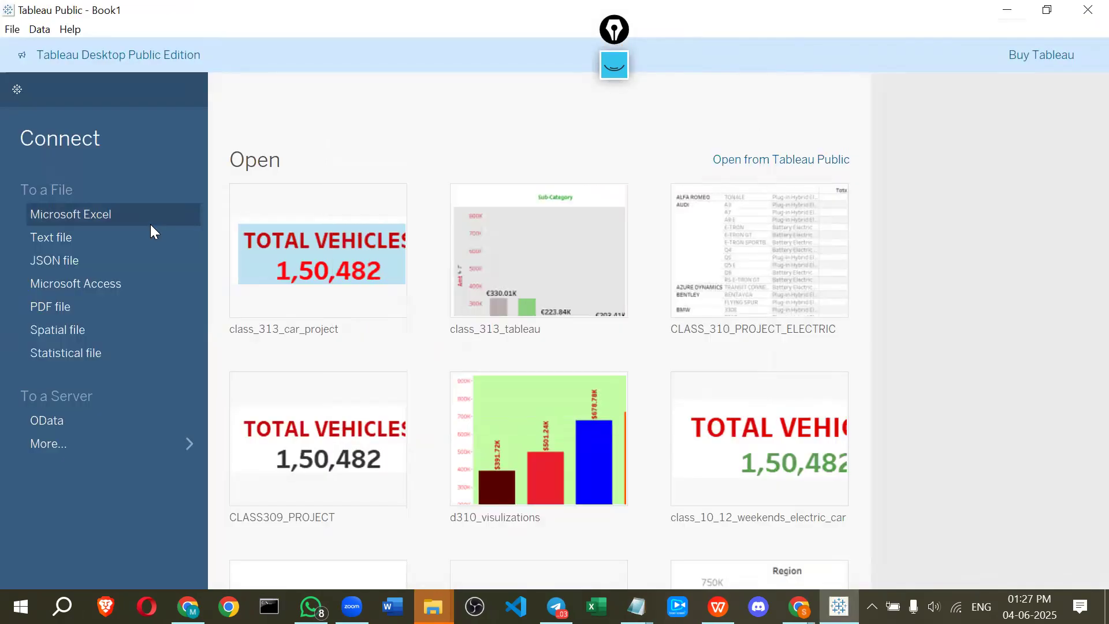
pyautogui.click(147, 221)
pyautogui.click(309, 179)
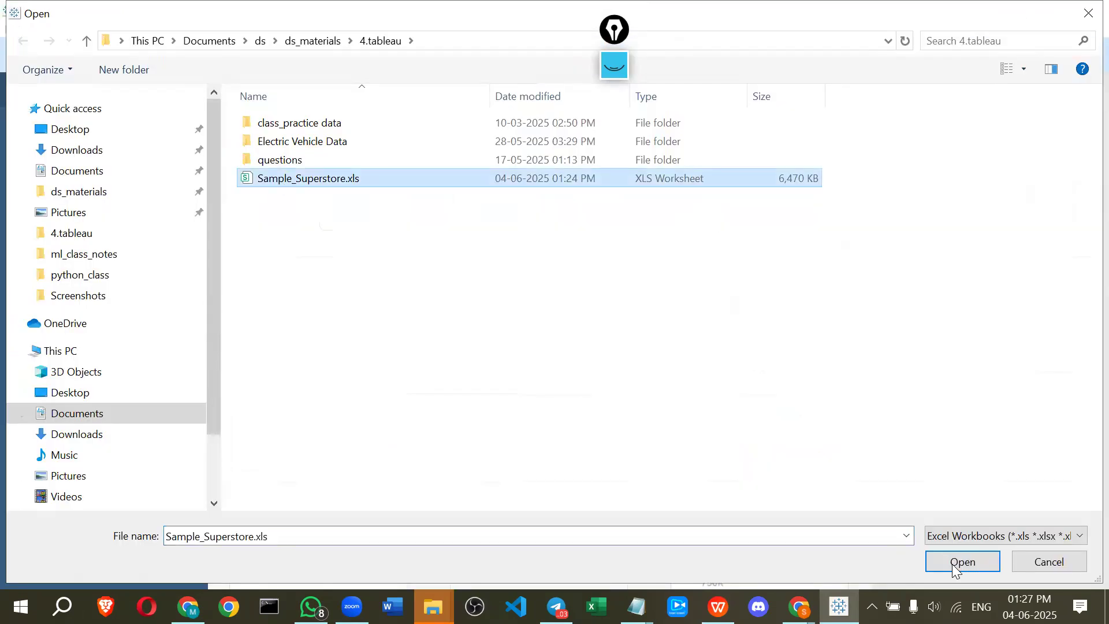
pyautogui.click(945, 562)
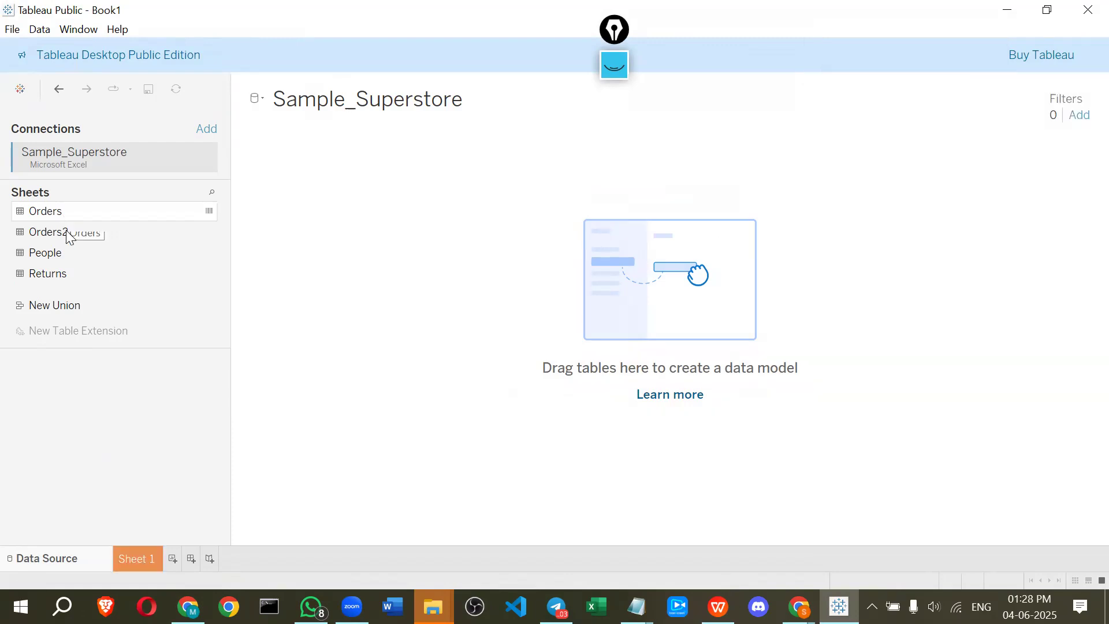
# Union the Orders2 sheet with Orders by dropping it onto the Orders table
pyautogui.moveTo(66, 230); pyautogui.dragTo(316, 208)
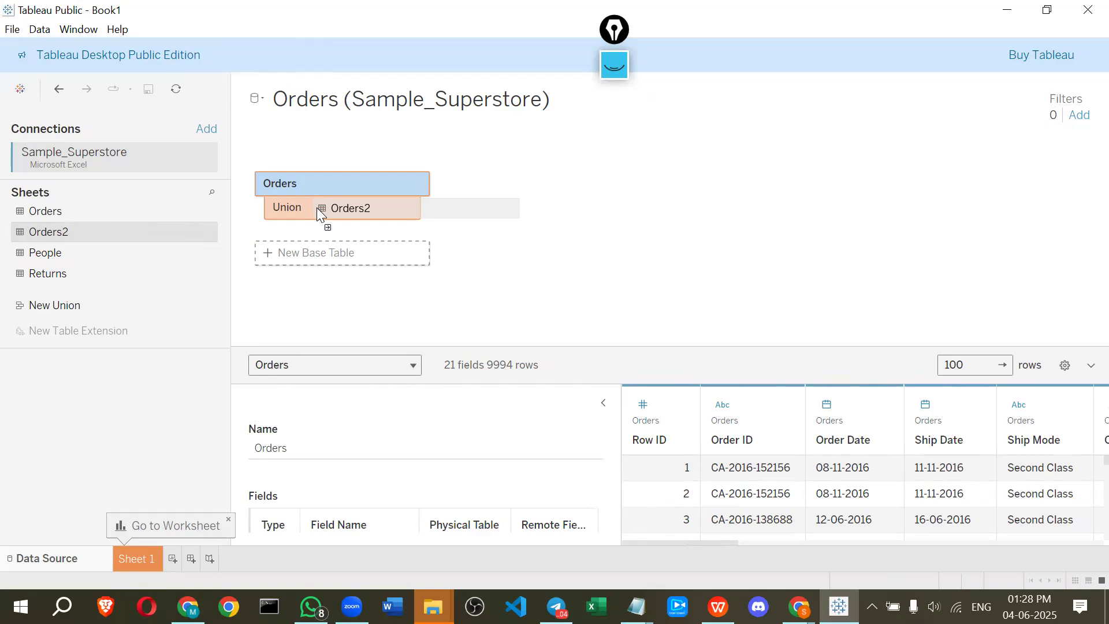
pyautogui.moveTo(317, 208); pyautogui.dragTo(318, 209)
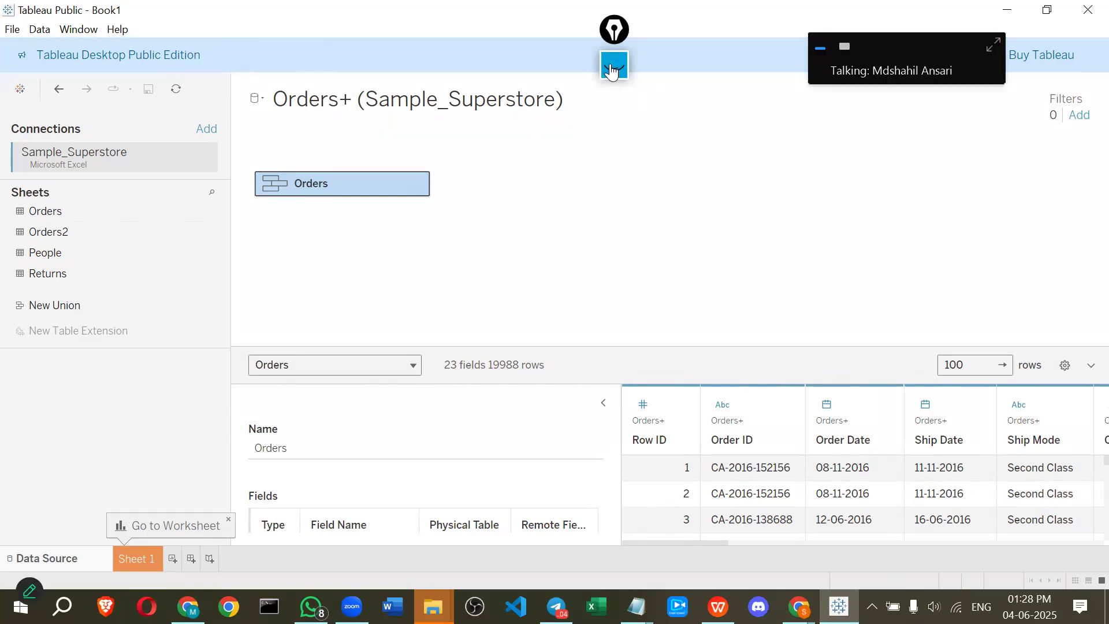
pyautogui.click(606, 282)
pyautogui.moveTo(497, 373)
pyautogui.mouseDown()
pyautogui.moveTo(524, 353)
pyautogui.moveTo(484, 365)
pyautogui.mouseUp()
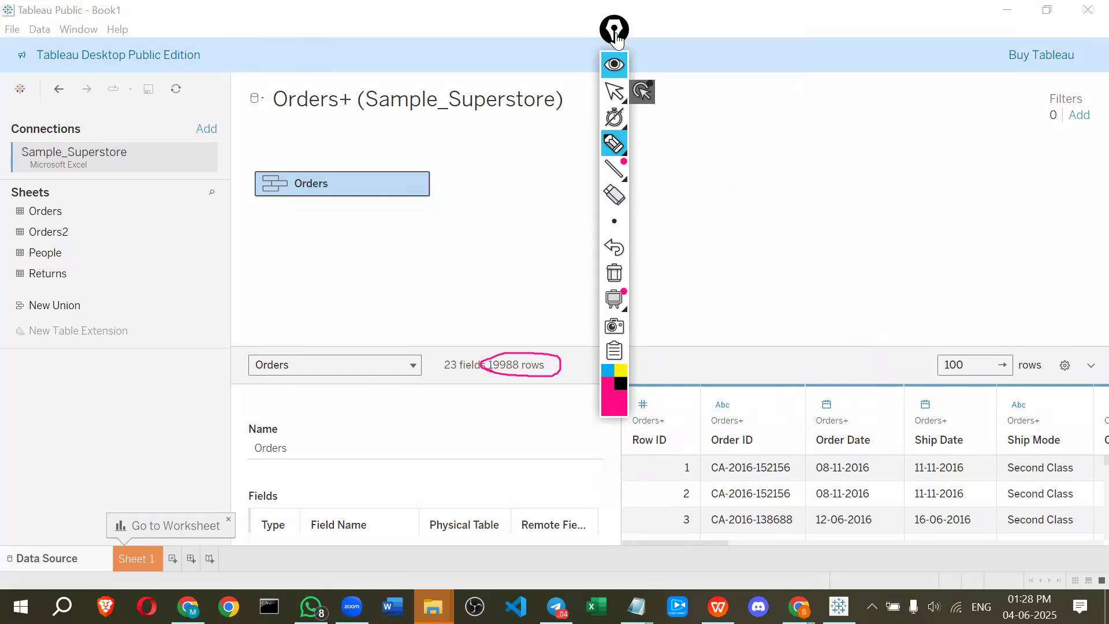
pyautogui.moveTo(616, 39); pyautogui.dragTo(900, 94)
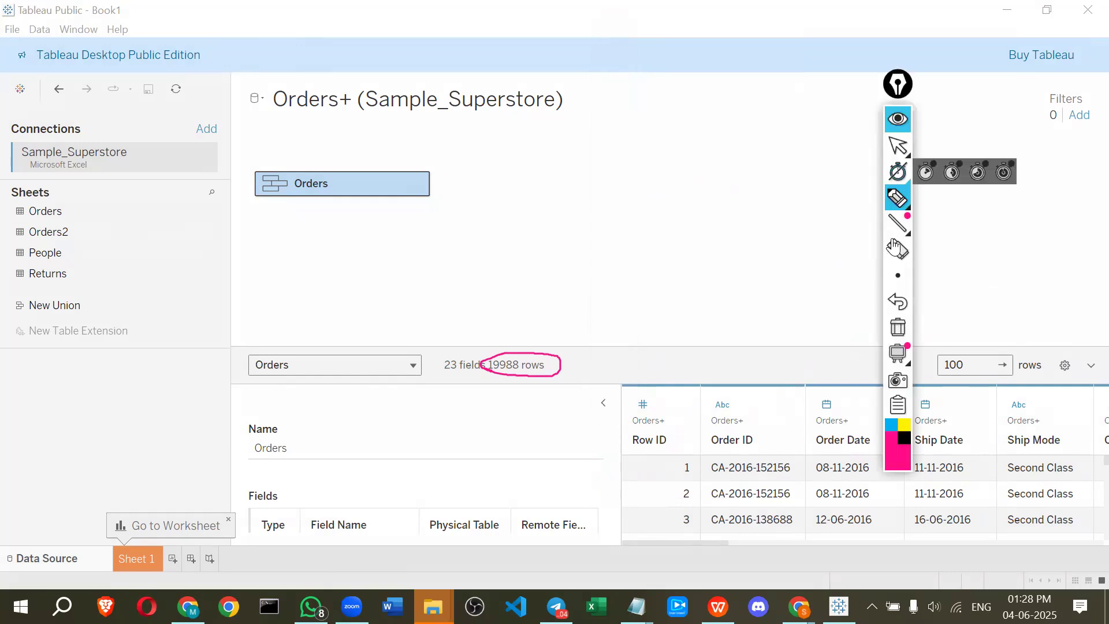
pyautogui.click(897, 119)
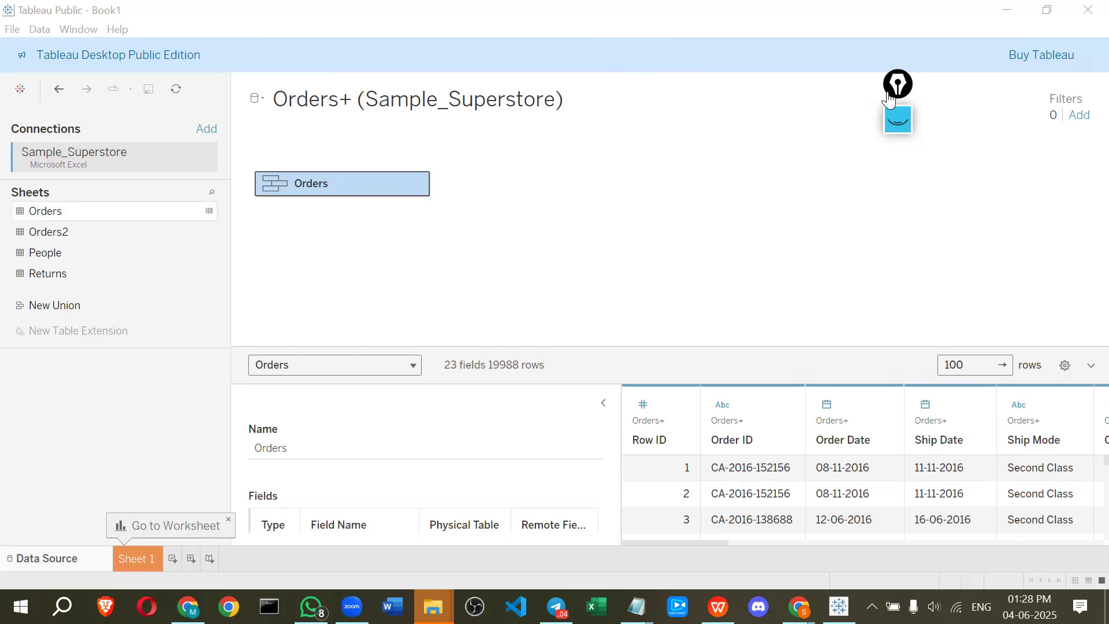
pyautogui.moveTo(897, 92); pyautogui.dragTo(1066, 112)
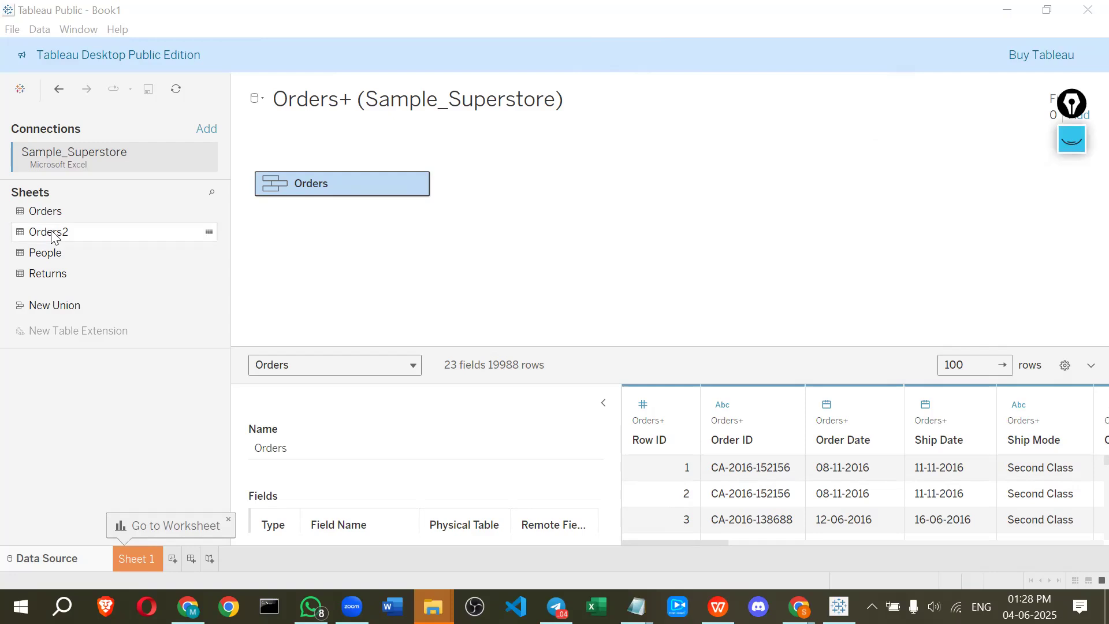
pyautogui.moveTo(52, 237); pyautogui.dragTo(10, 250)
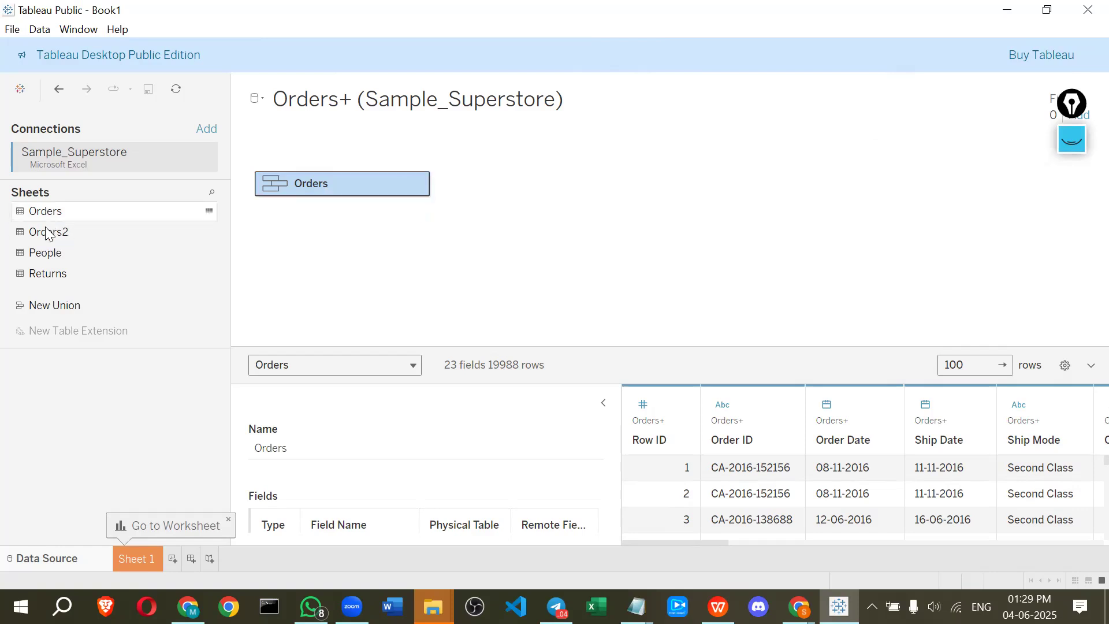
# Refresh the data source and open the Orders logical table to view the tables in its union
pyautogui.click(177, 92)
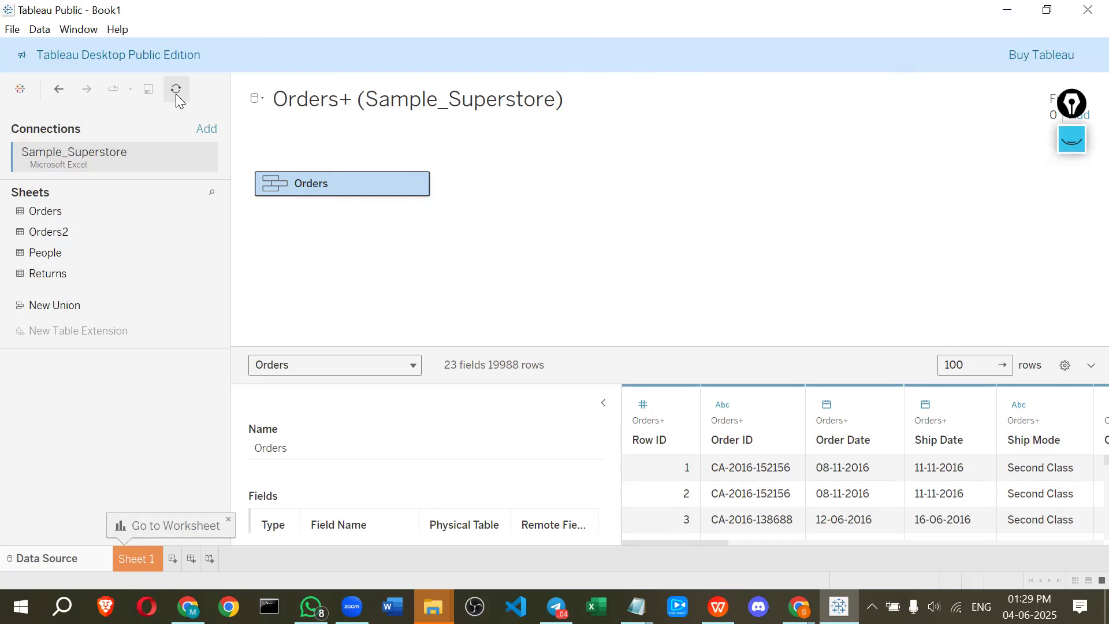
pyautogui.click(512, 321)
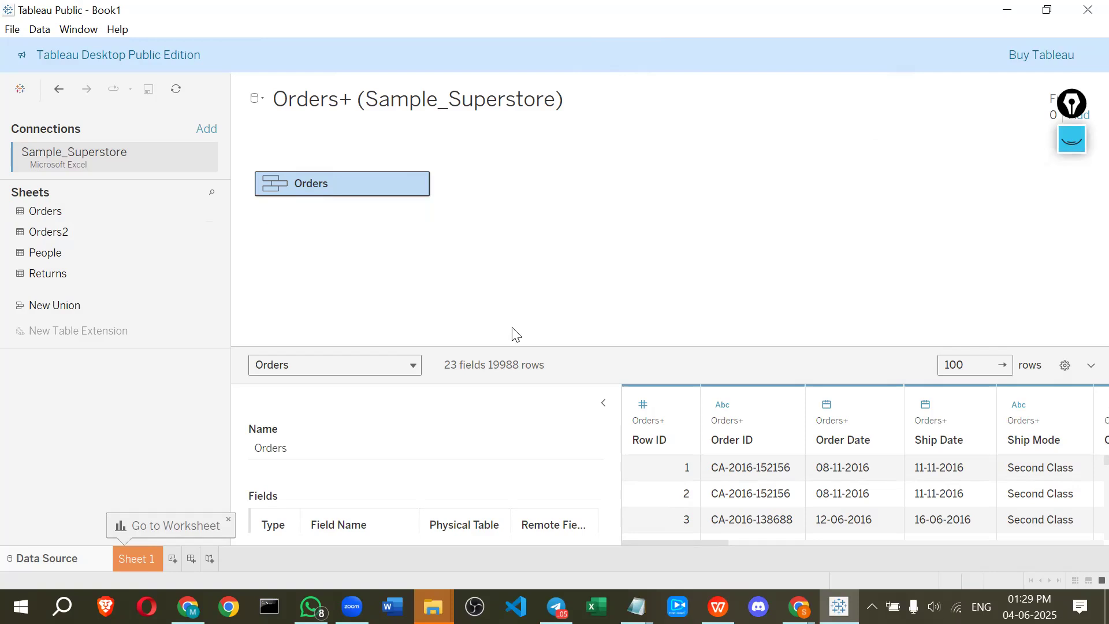
pyautogui.doubleClick(367, 194)
pyautogui.moveTo(349, 218)
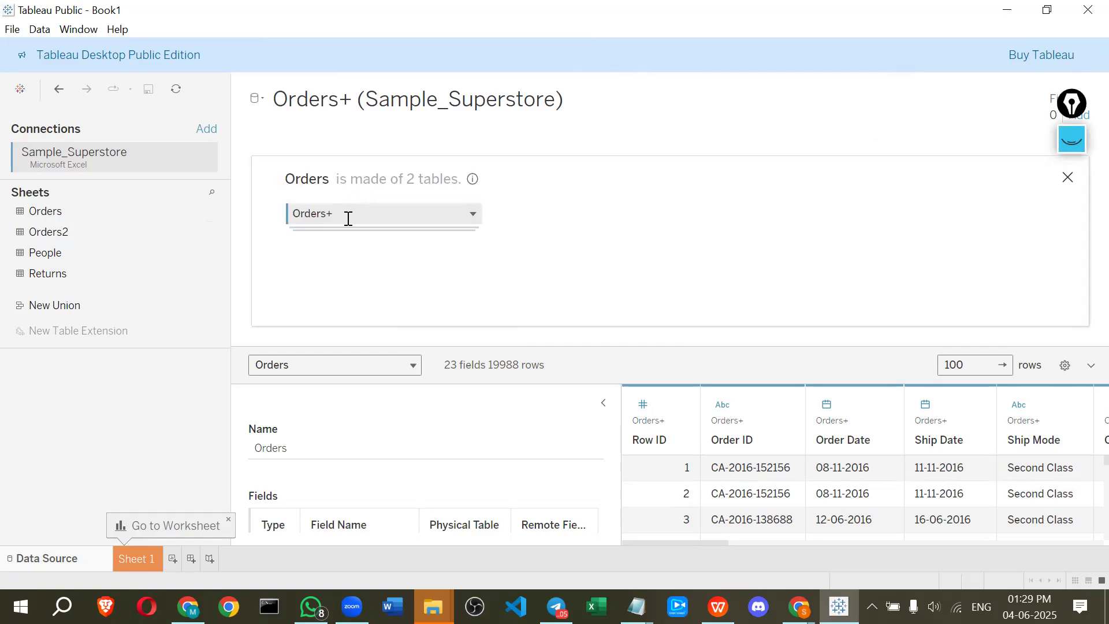
# Edit the Orders union to remove the Orders2 table, apply the change and close the union view
pyautogui.click(472, 212)
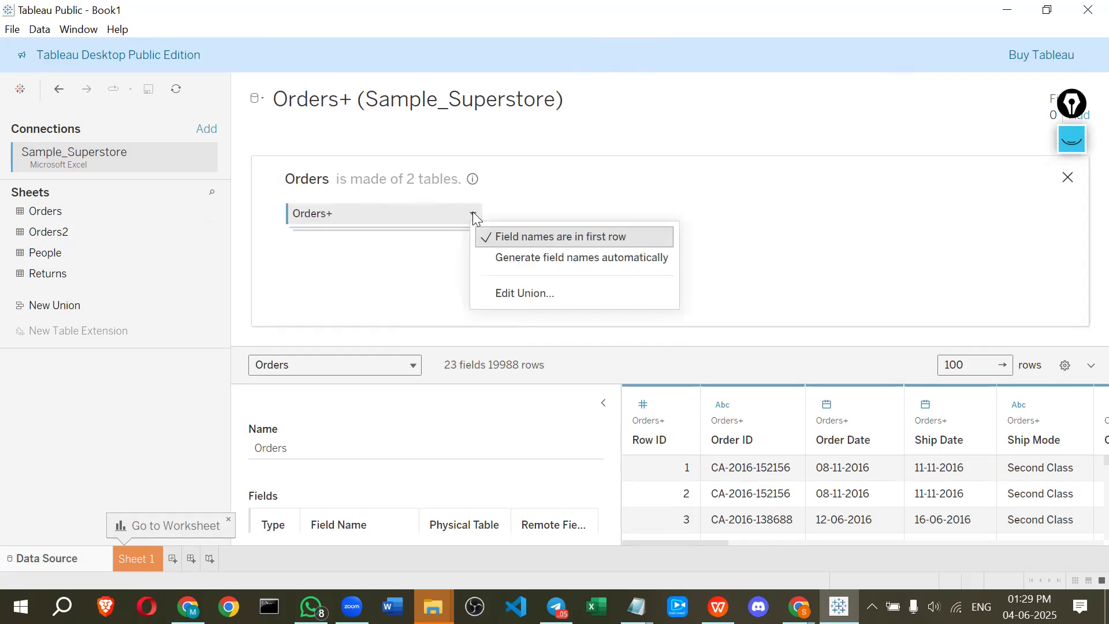
pyautogui.click(384, 259)
pyautogui.click(473, 213)
pyautogui.click(507, 295)
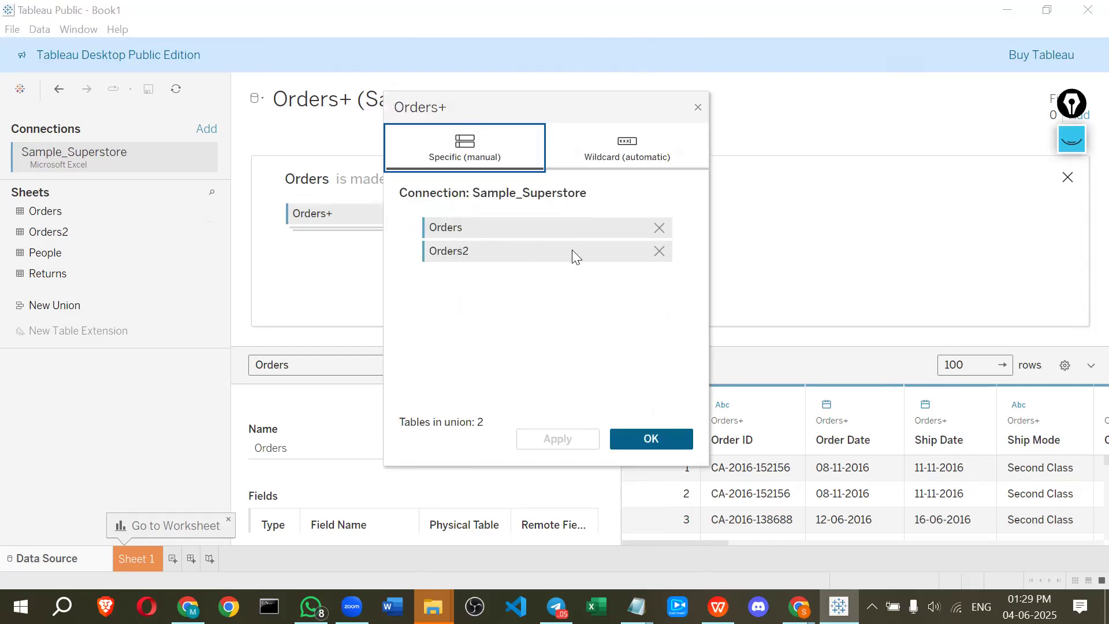
pyautogui.click(658, 251)
pyautogui.click(574, 433)
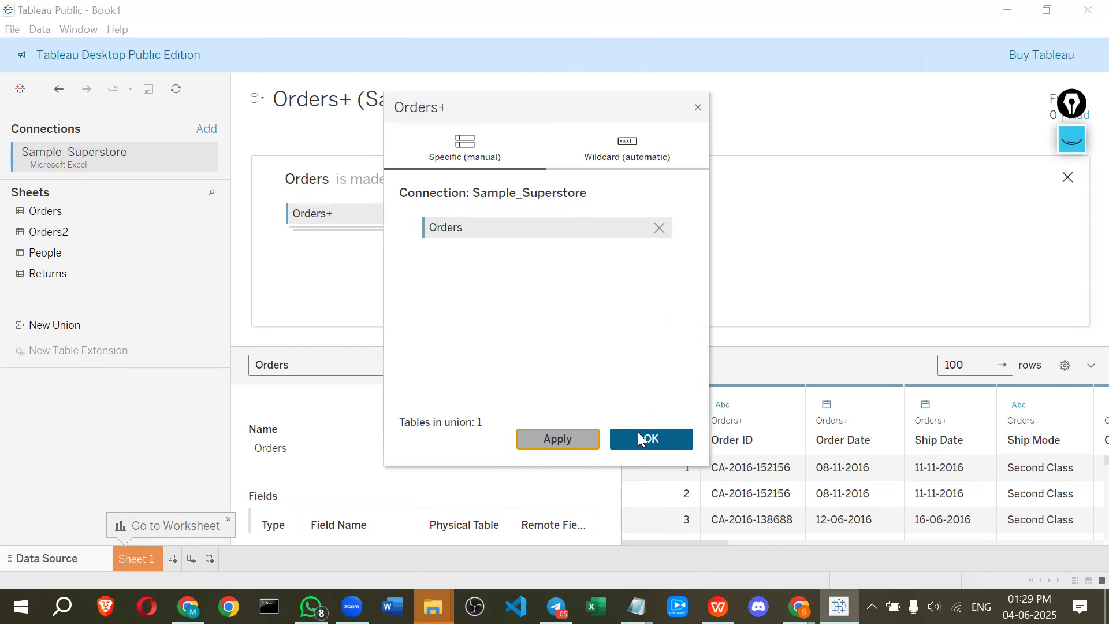
pyautogui.click(1072, 179)
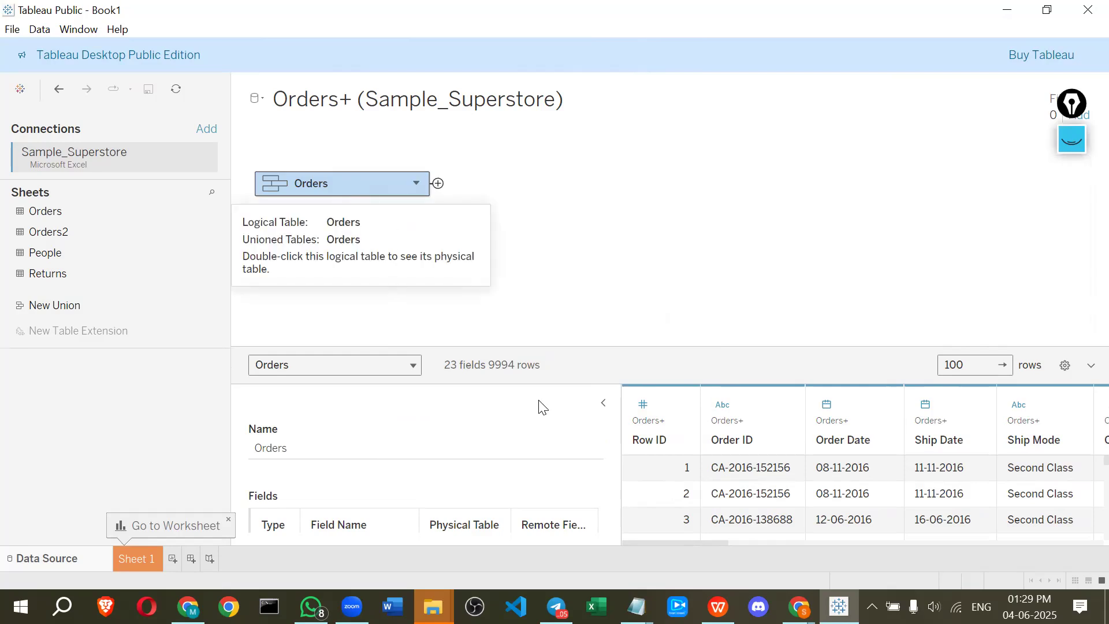
pyautogui.click(1072, 140)
pyautogui.moveTo(482, 361); pyautogui.dragTo(501, 379)
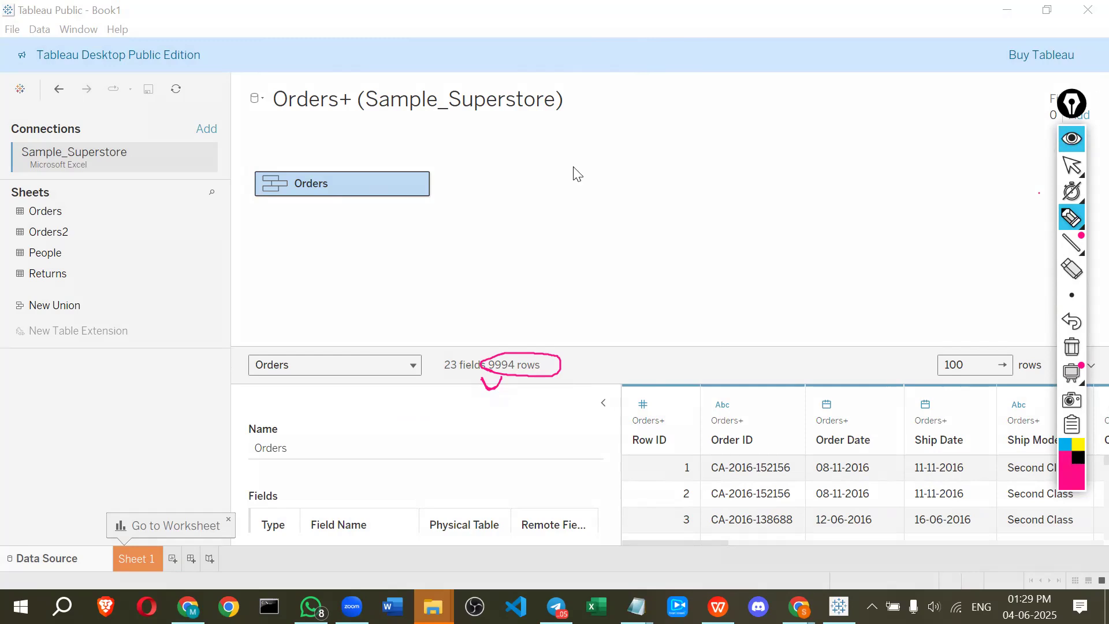
pyautogui.moveTo(67, 230)
pyautogui.mouseDown()
pyautogui.moveTo(299, 237)
pyautogui.moveTo(301, 209)
pyautogui.moveTo(45, 206)
pyautogui.moveTo(20, 307)
pyautogui.moveTo(341, 203)
pyautogui.mouseUp()
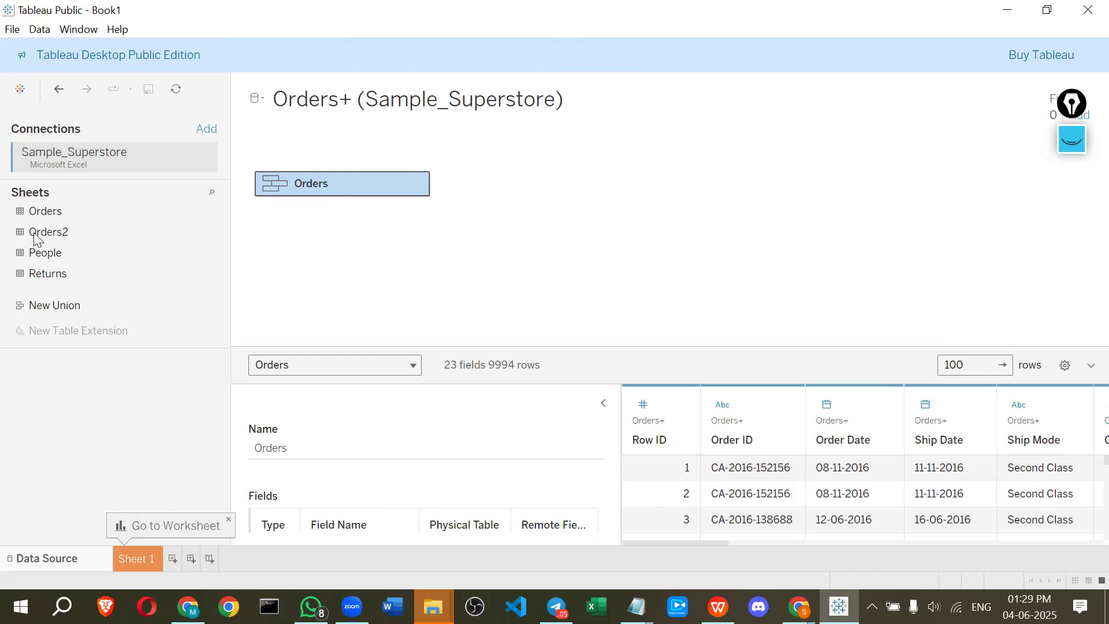
pyautogui.moveTo(44, 239); pyautogui.dragTo(313, 214)
pyautogui.moveTo(60, 305); pyautogui.dragTo(366, 227)
pyautogui.moveTo(66, 231); pyautogui.dragTo(492, 281)
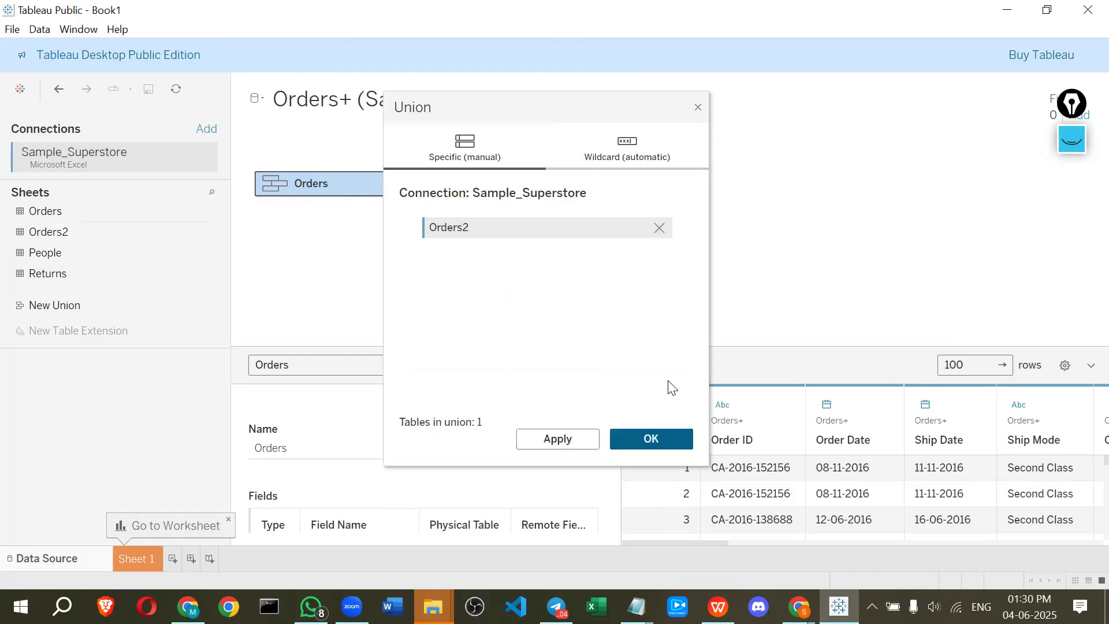
pyautogui.click(697, 107)
pyautogui.moveTo(44, 231); pyautogui.dragTo(20, 232)
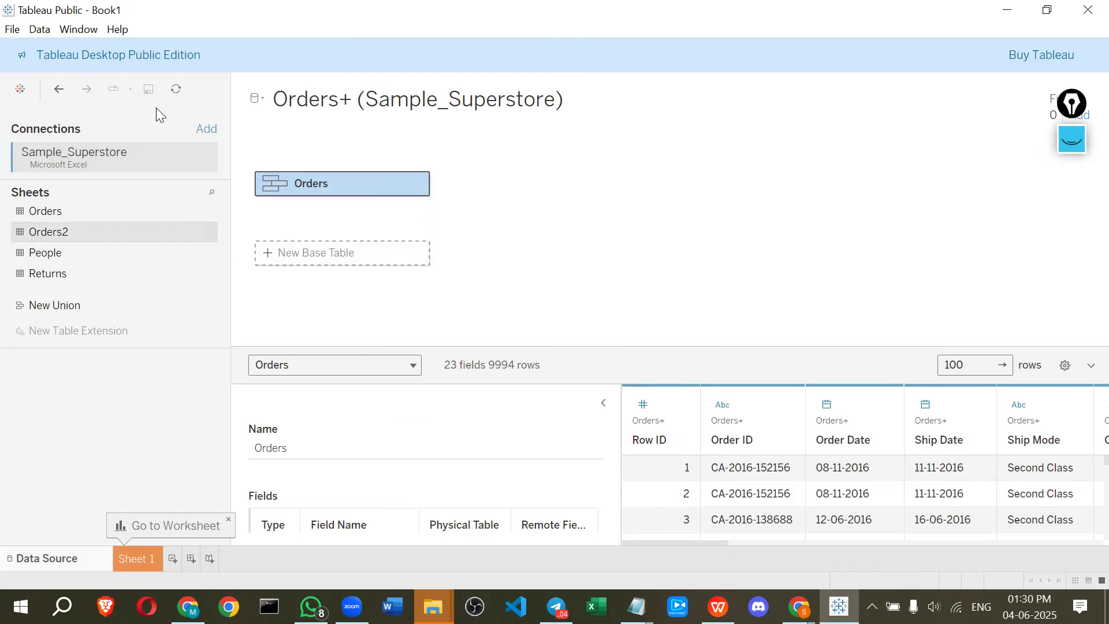
# Refresh the data source, confirm the replacement warning, and dismiss the Go to Worksheet tip
pyautogui.click(182, 87)
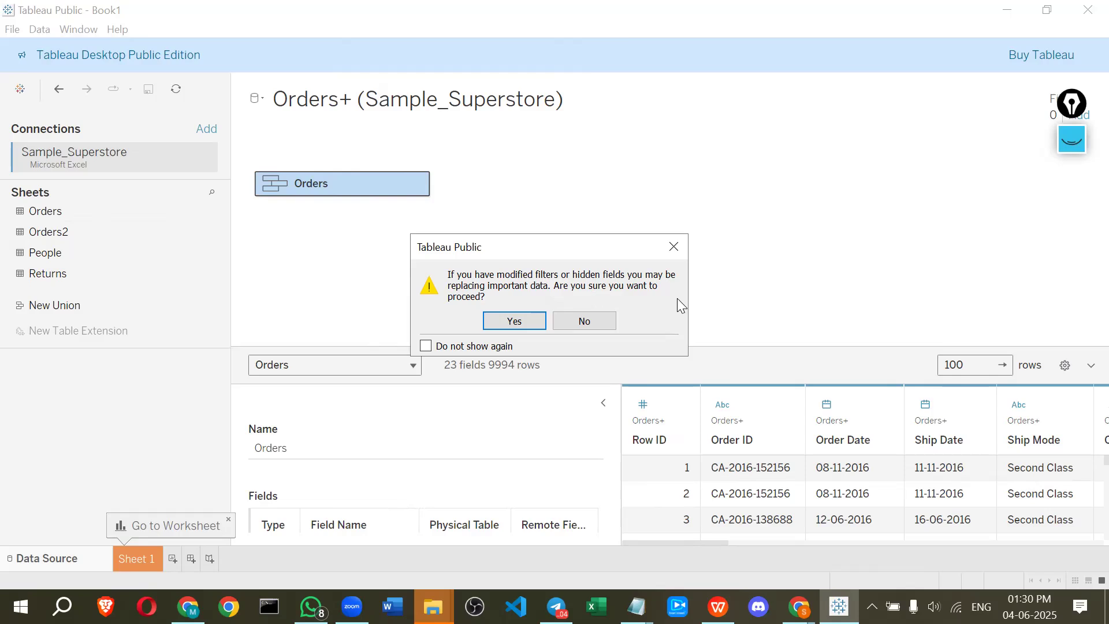
pyautogui.click(500, 327)
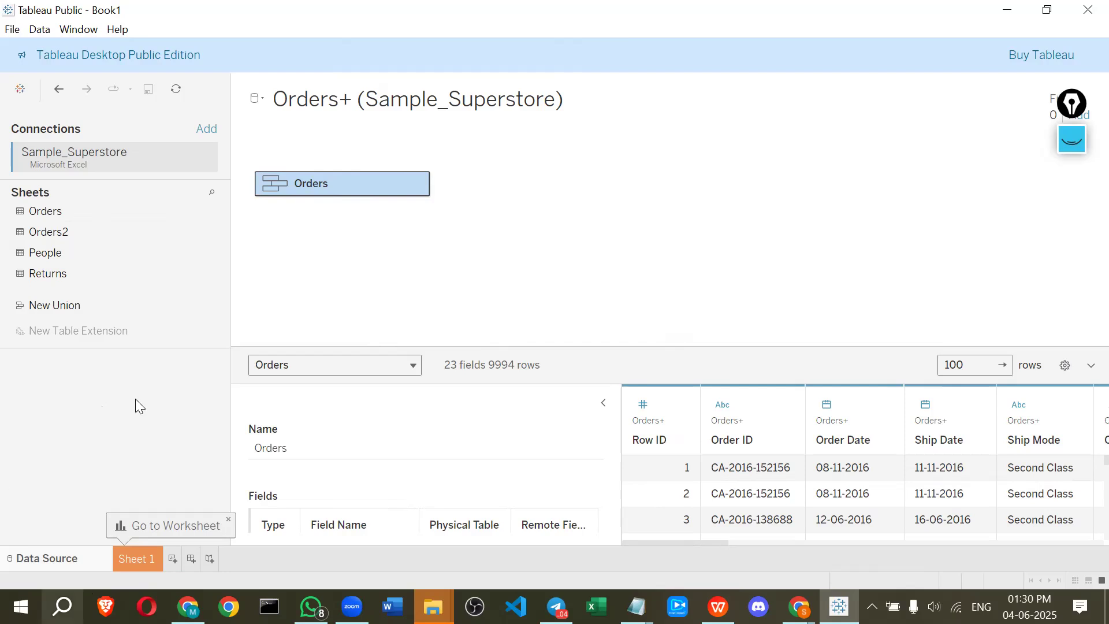
pyautogui.click(229, 520)
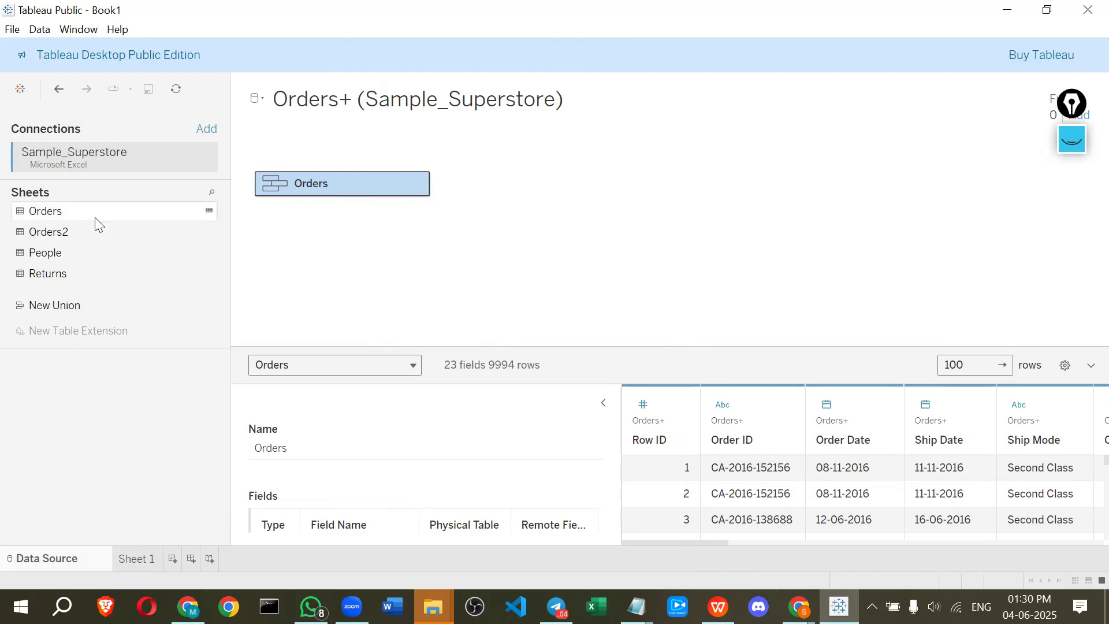
# Union the People sheet onto the Orders table and check the Person column's data type in the grid
pyautogui.moveTo(75, 233); pyautogui.dragTo(302, 204)
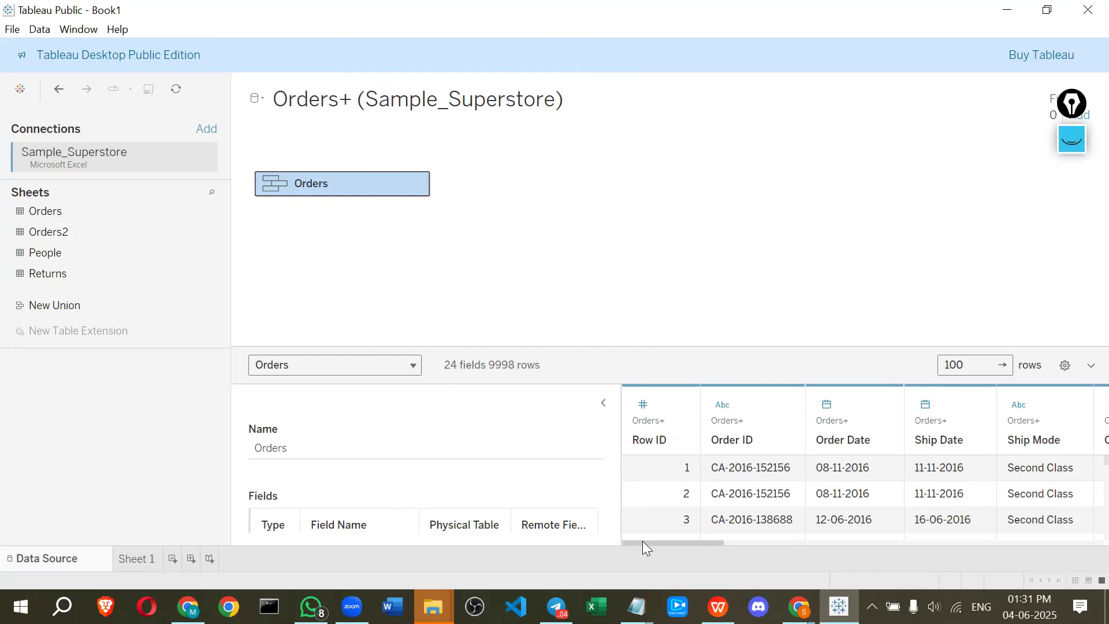
pyautogui.moveTo(714, 544); pyautogui.dragTo(1081, 553)
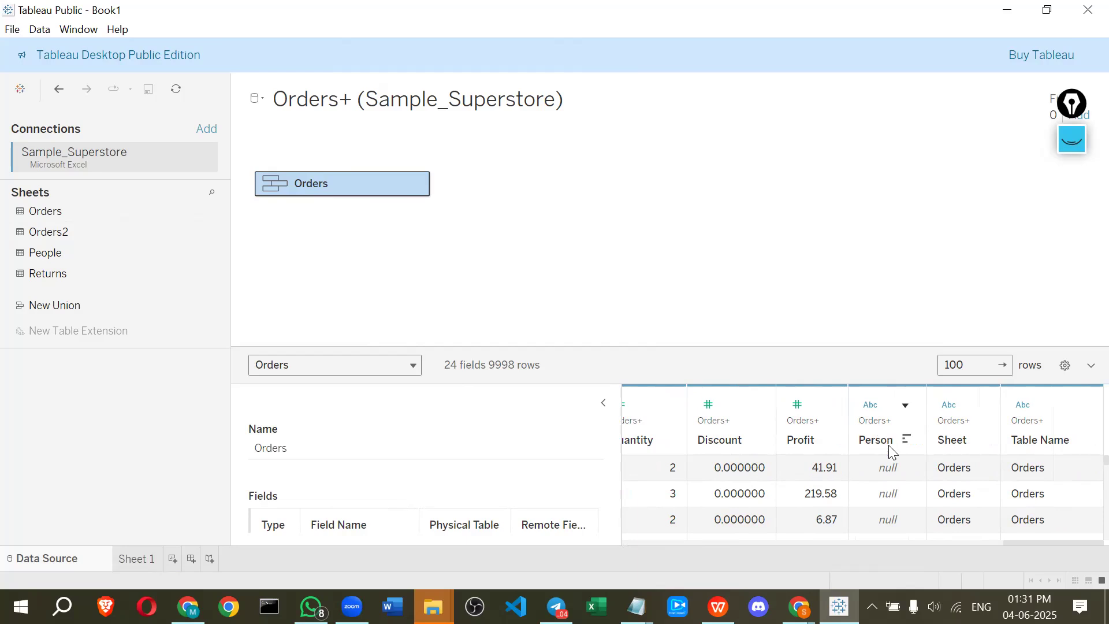
pyautogui.click(879, 398)
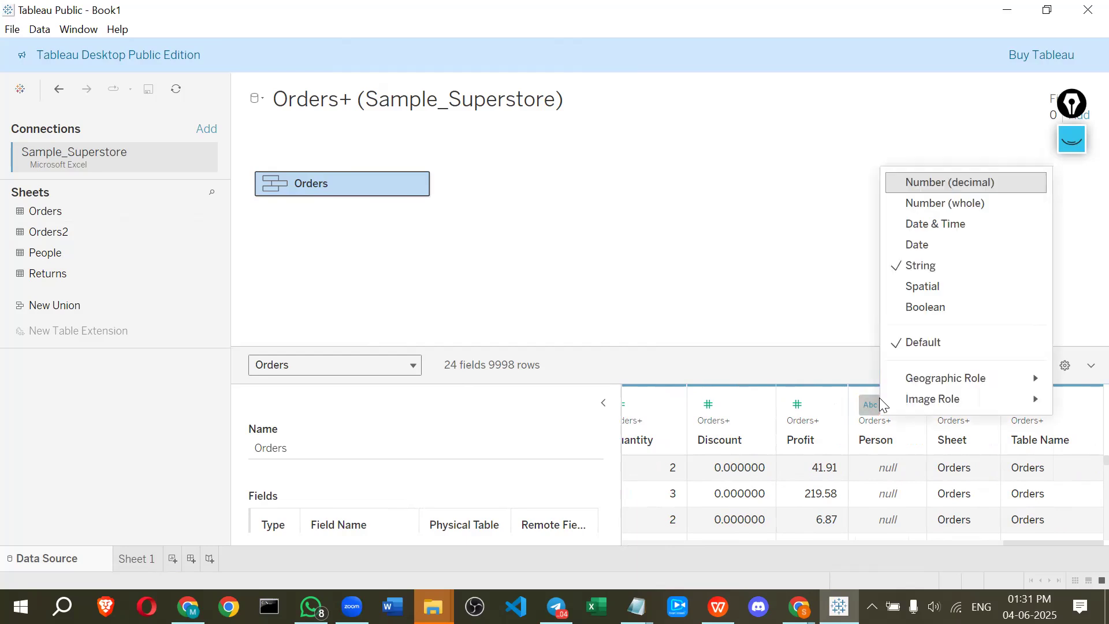
pyautogui.click(908, 457)
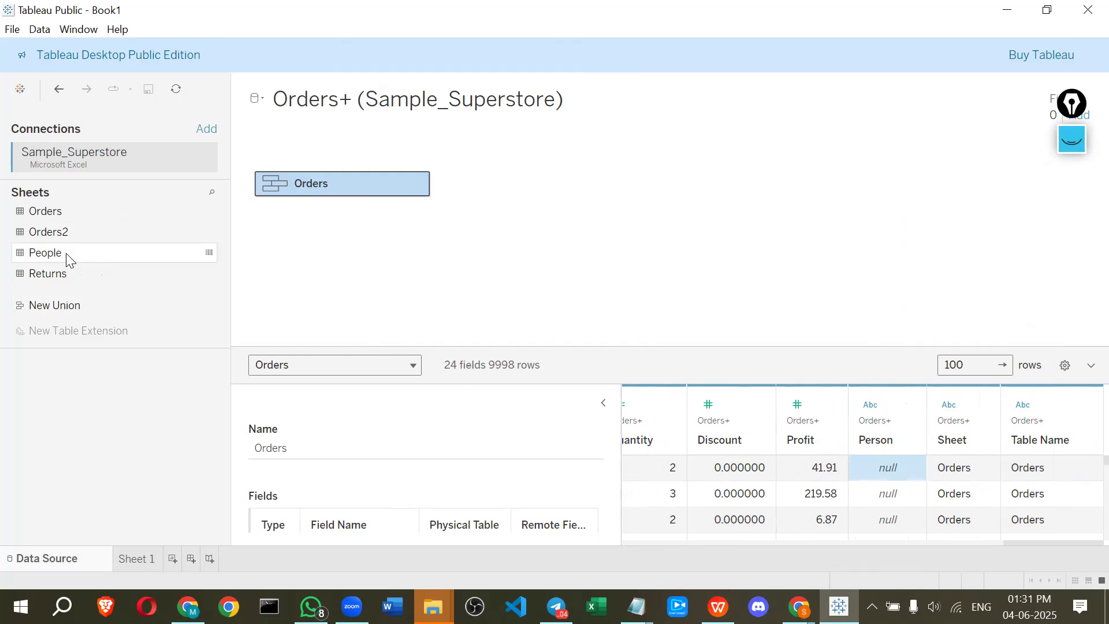
# Relate the People sheet to Orders by matching Region to Region (People1), then drag it off the canvas
pyautogui.moveTo(66, 253); pyautogui.dragTo(689, 454)
pyautogui.moveTo(62, 256); pyautogui.dragTo(475, 216)
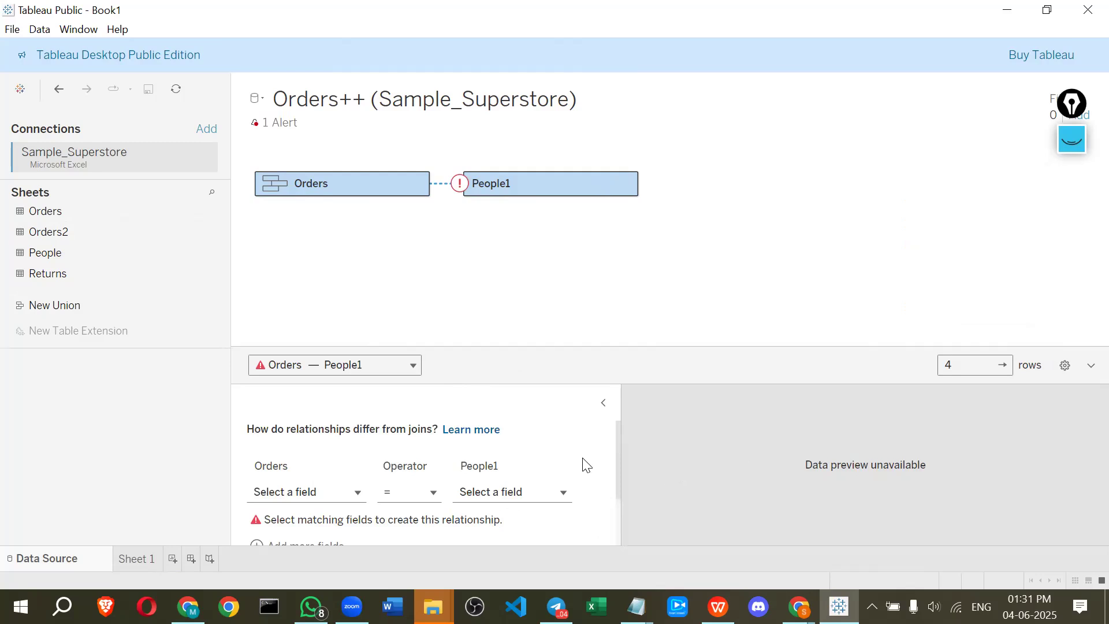
pyautogui.click(294, 491)
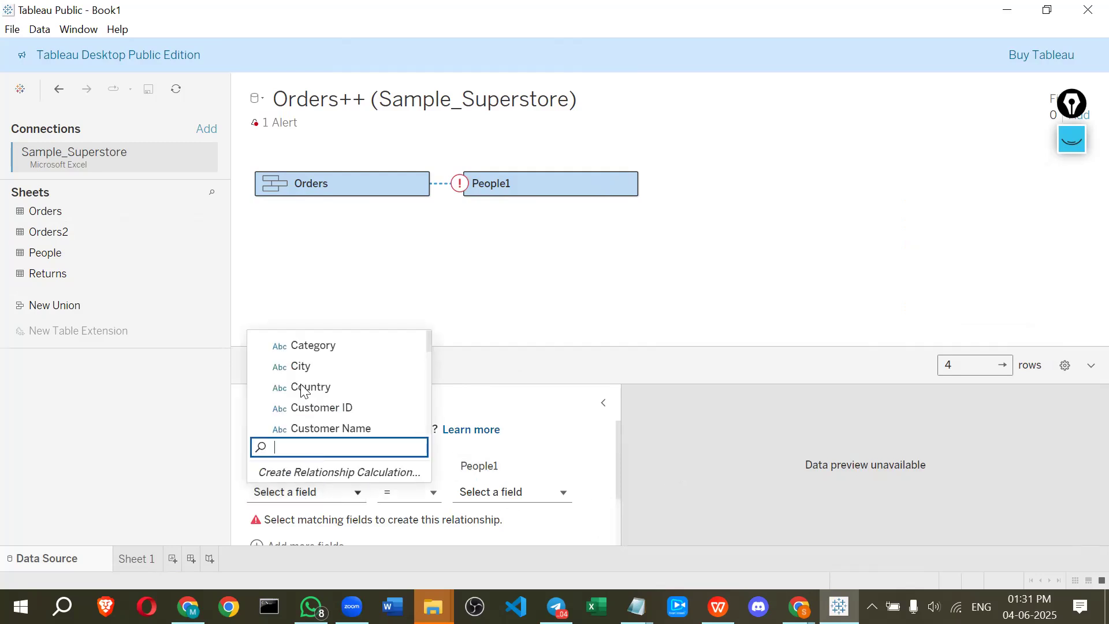
pyautogui.scroll(-3, 306, 375)
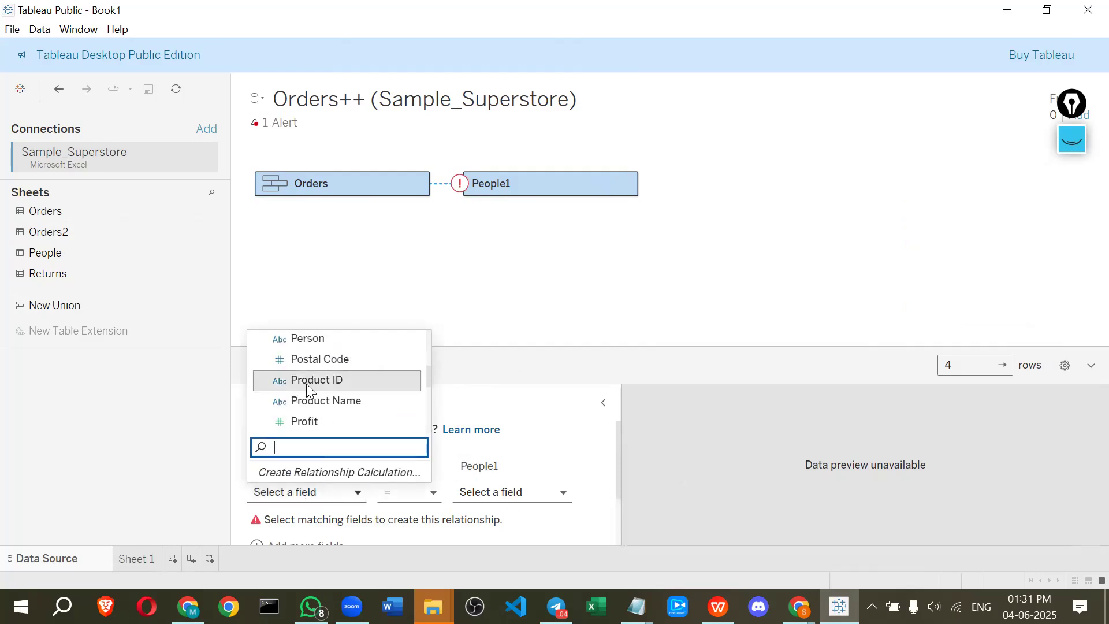
pyautogui.write('r')
pyautogui.click(300, 422)
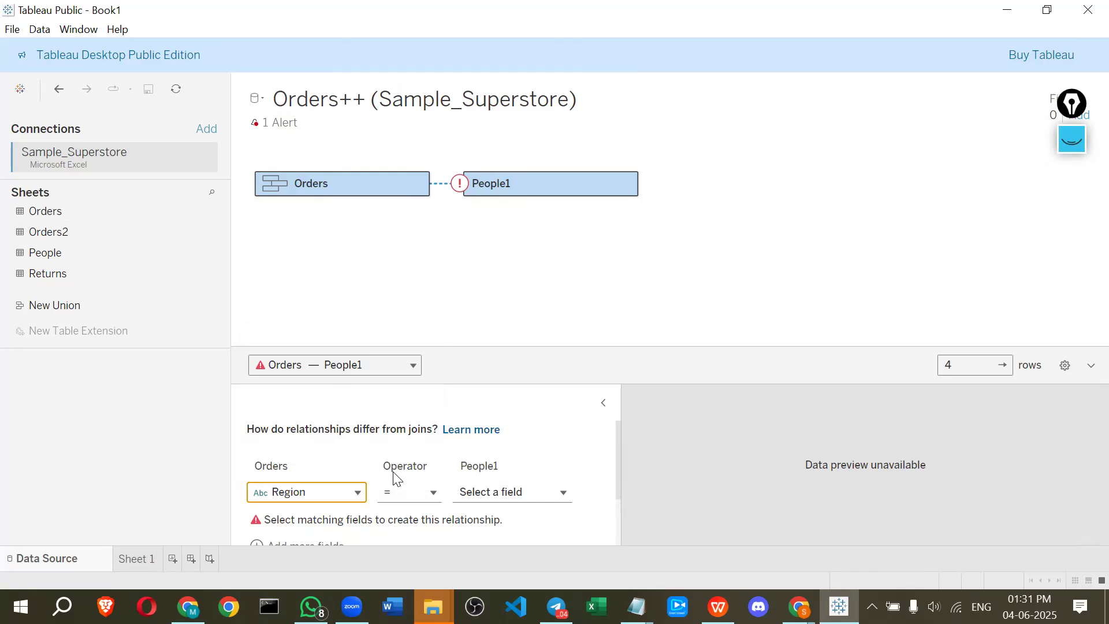
pyautogui.click(467, 495)
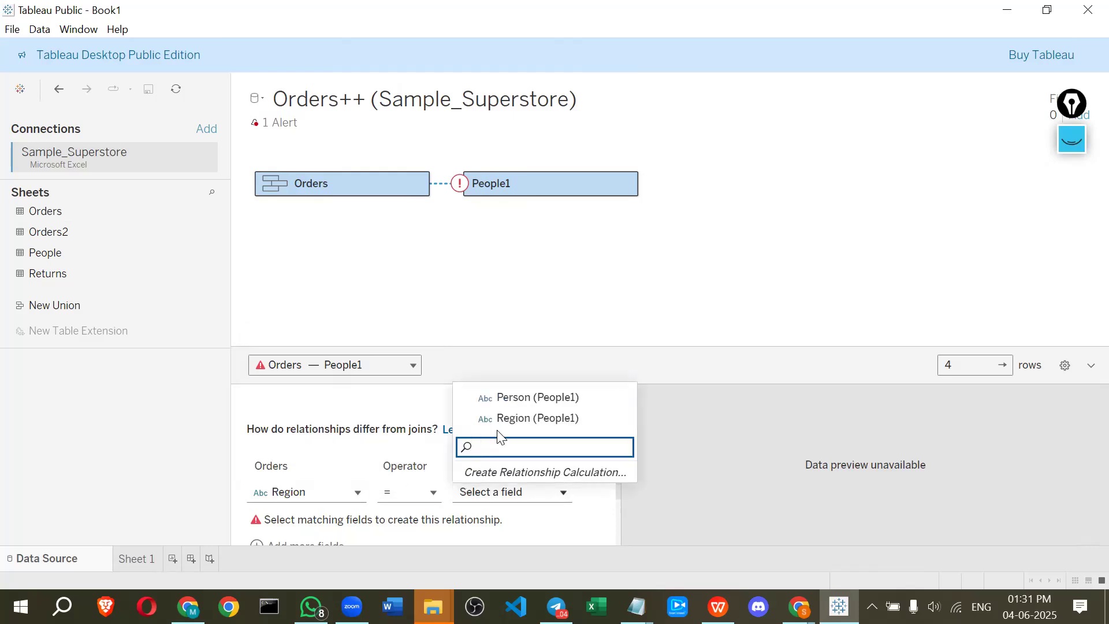
pyautogui.click(524, 427)
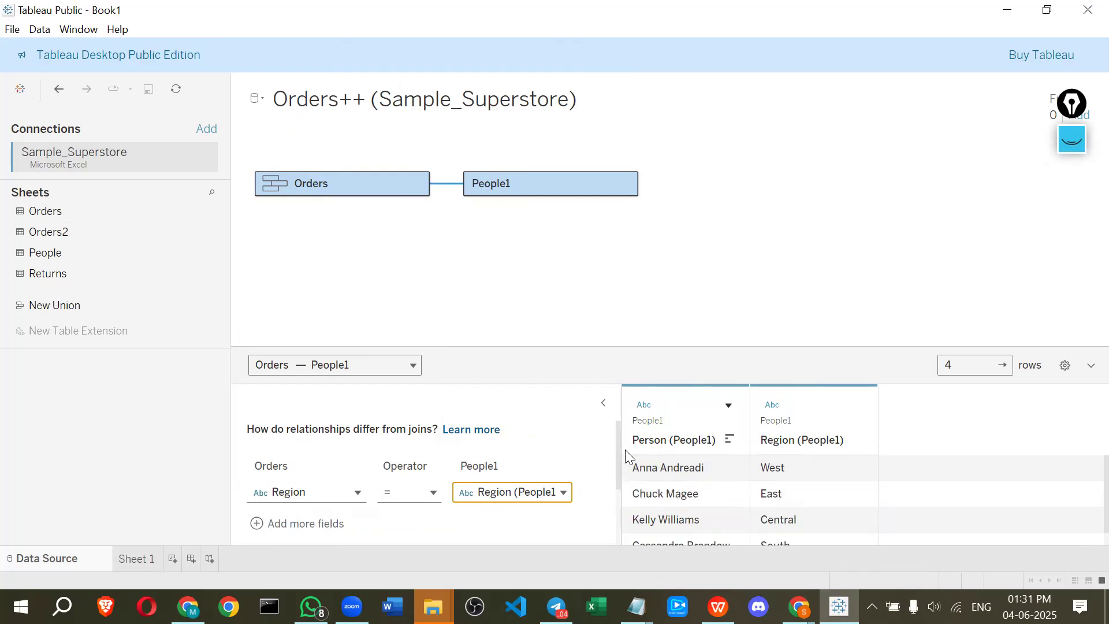
pyautogui.scroll(-1, 659, 459)
pyautogui.scroll(1, 661, 461)
pyautogui.click(376, 534)
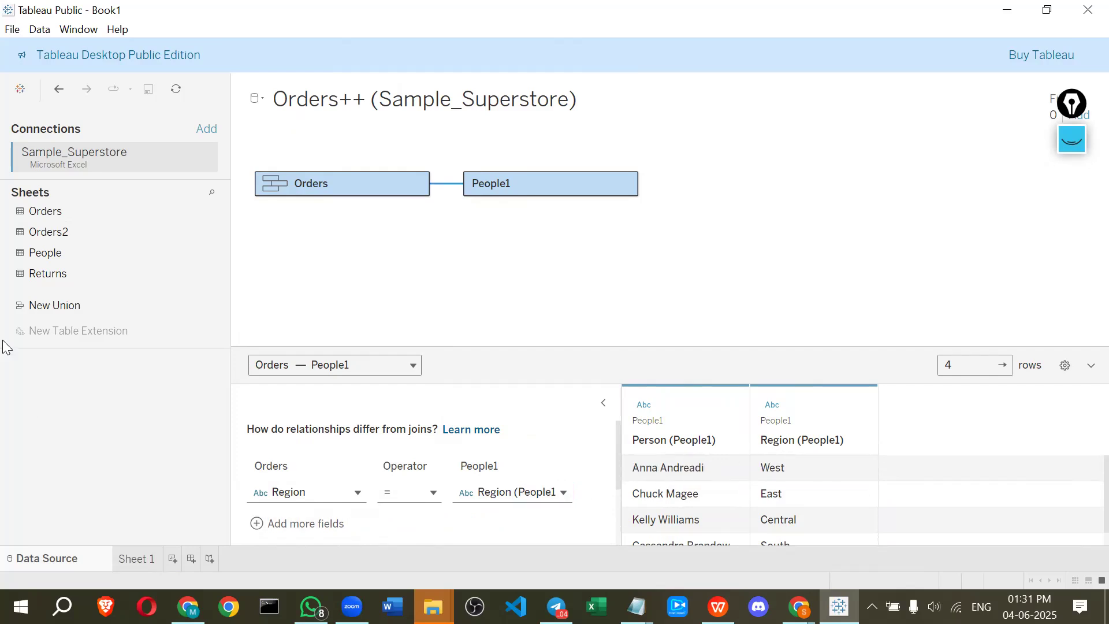
pyautogui.moveTo(514, 191); pyautogui.dragTo(3, 254)
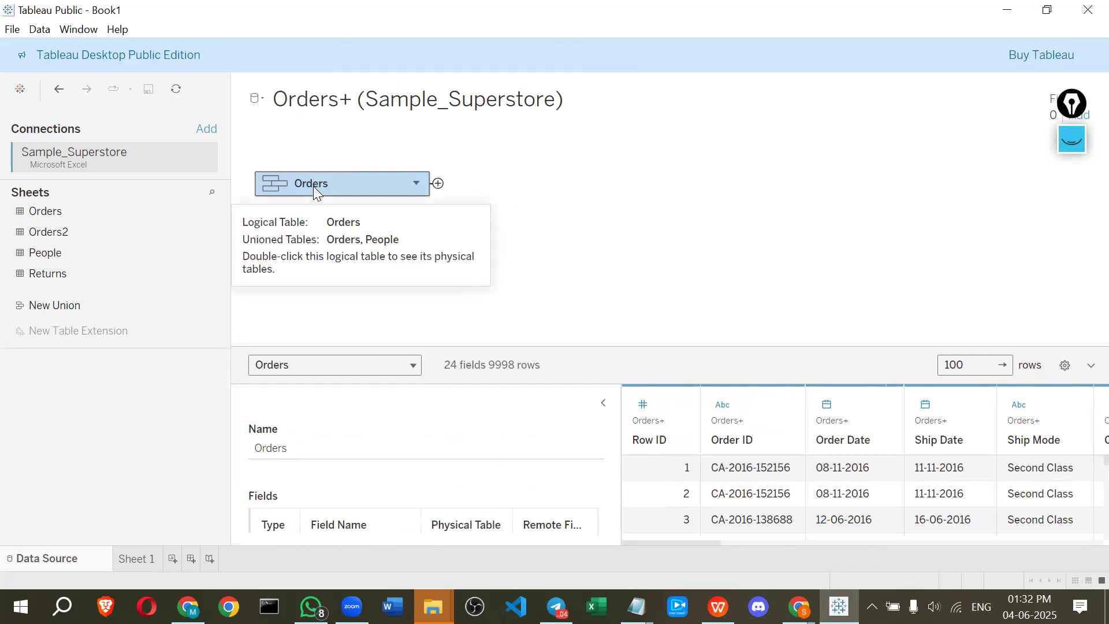
# Open the Orders logical table, edit its union to remove People, confirm, and close the union view
pyautogui.doubleClick(396, 183)
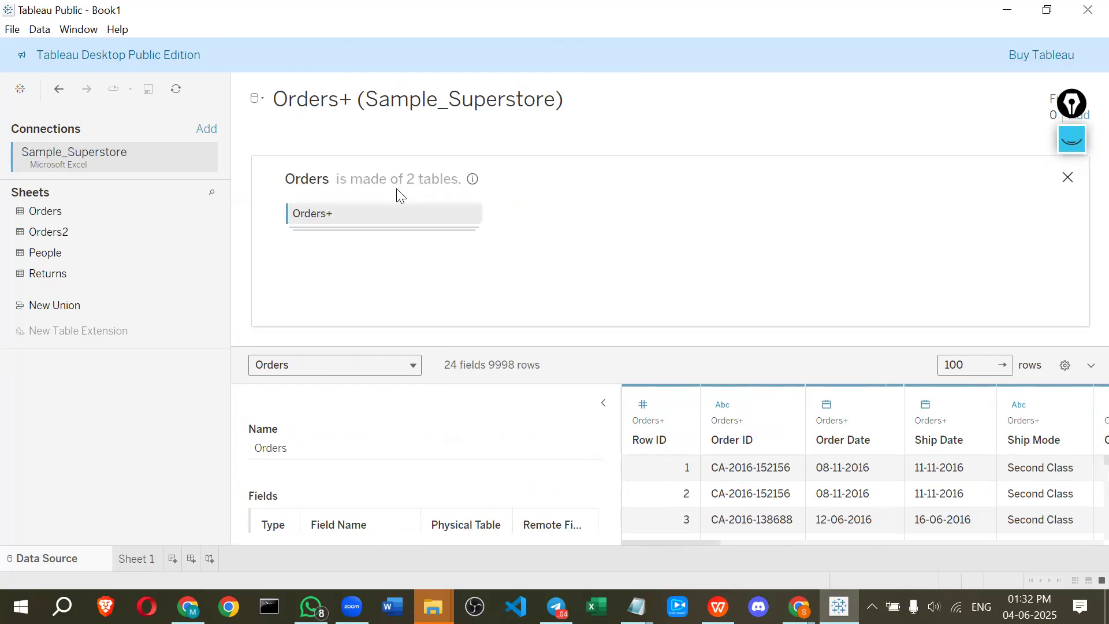
pyautogui.click(471, 215)
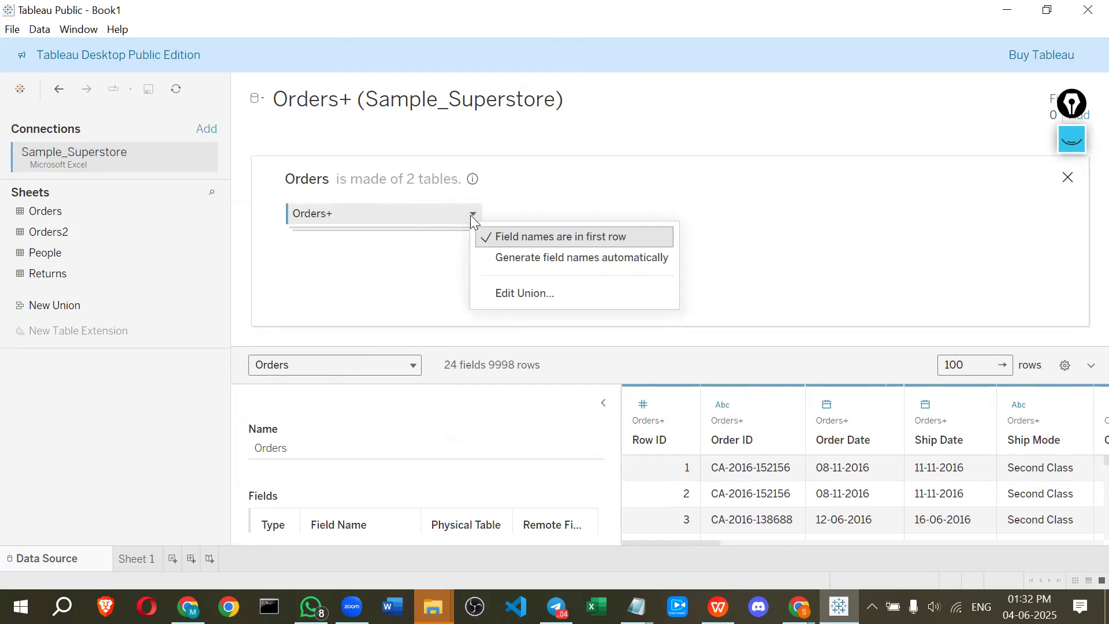
pyautogui.click(494, 295)
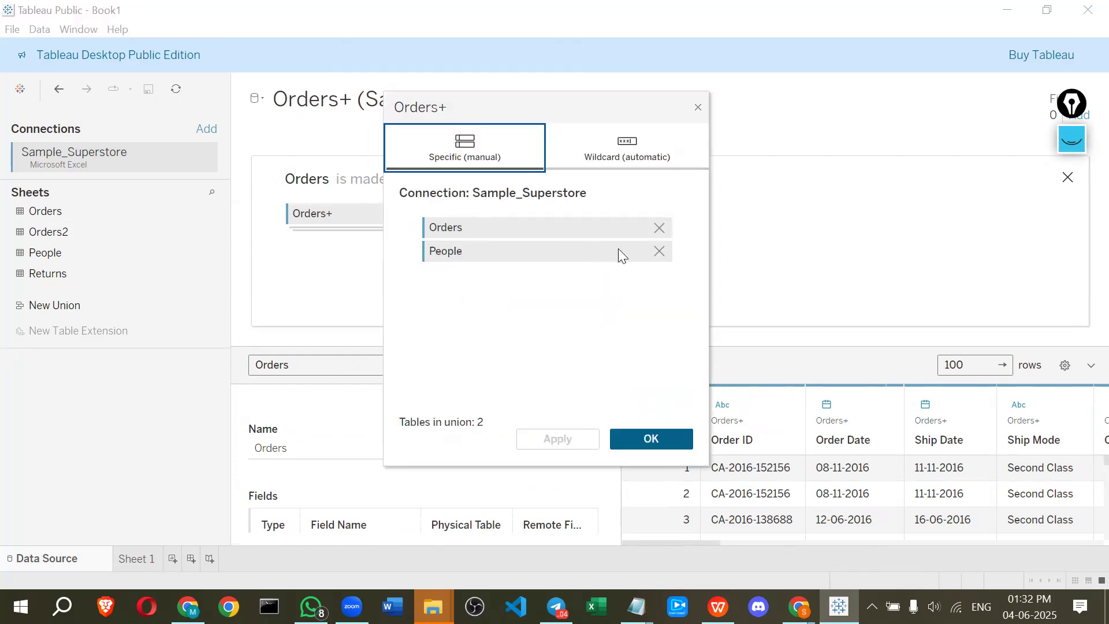
pyautogui.click(659, 250)
pyautogui.click(636, 437)
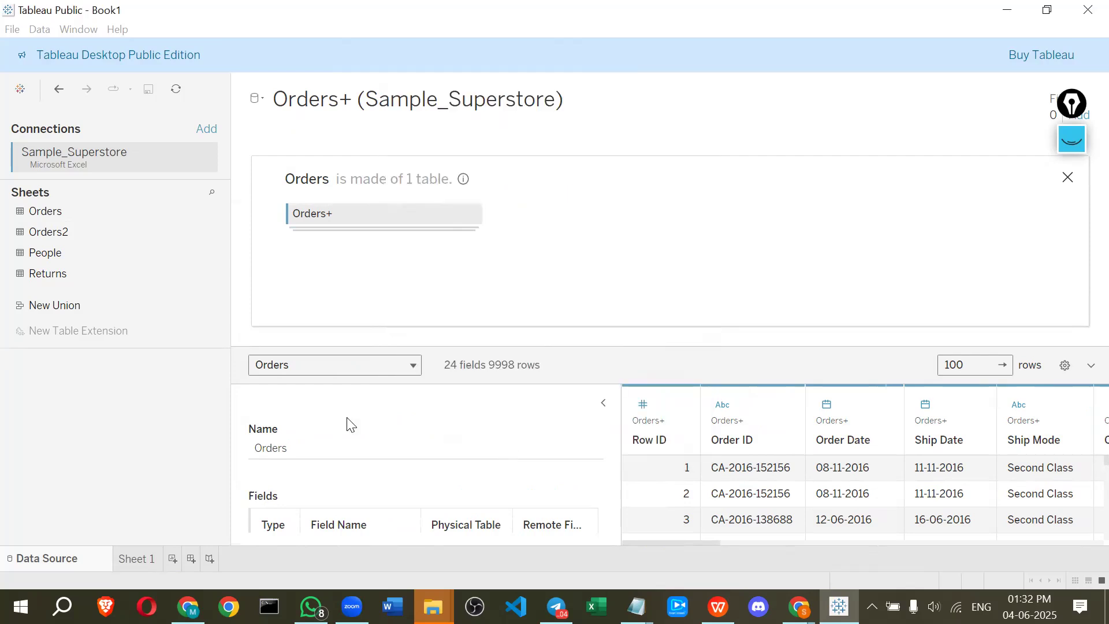
pyautogui.click(1072, 175)
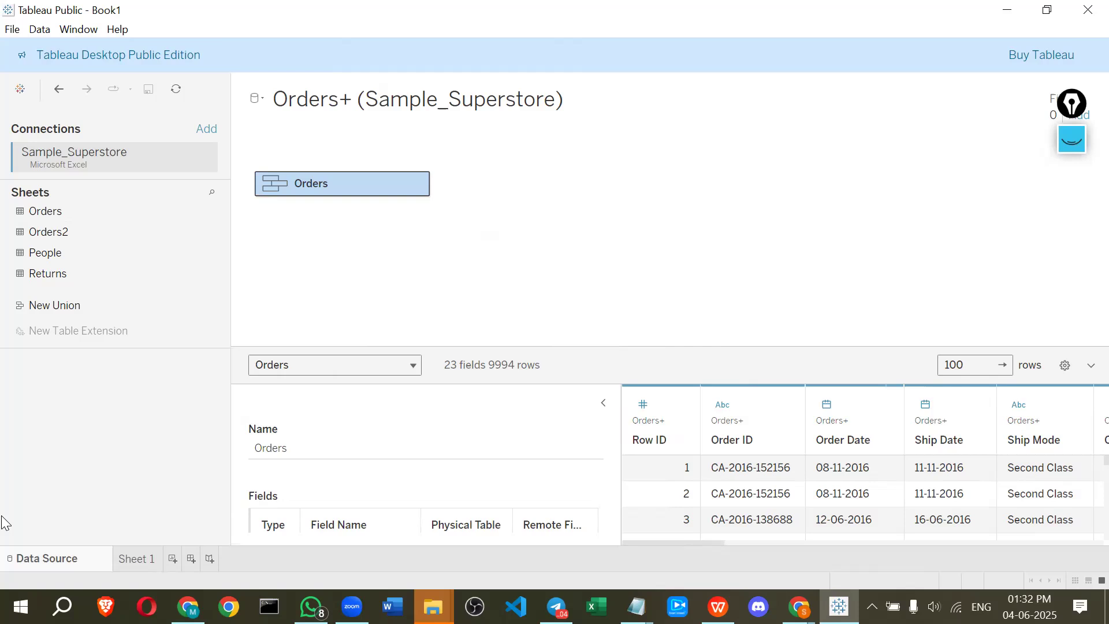
# Add the People and Returns sheets to the canvas as tables related to Orders
pyautogui.moveTo(144, 234); pyautogui.dragTo(215, 281)
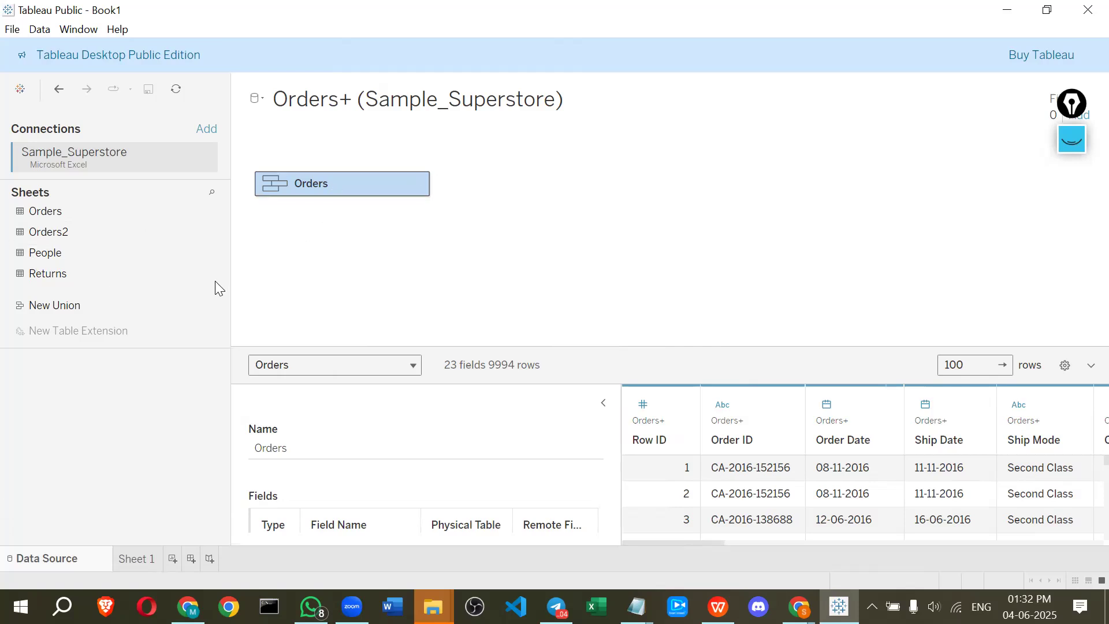
pyautogui.moveTo(89, 254); pyautogui.dragTo(472, 210)
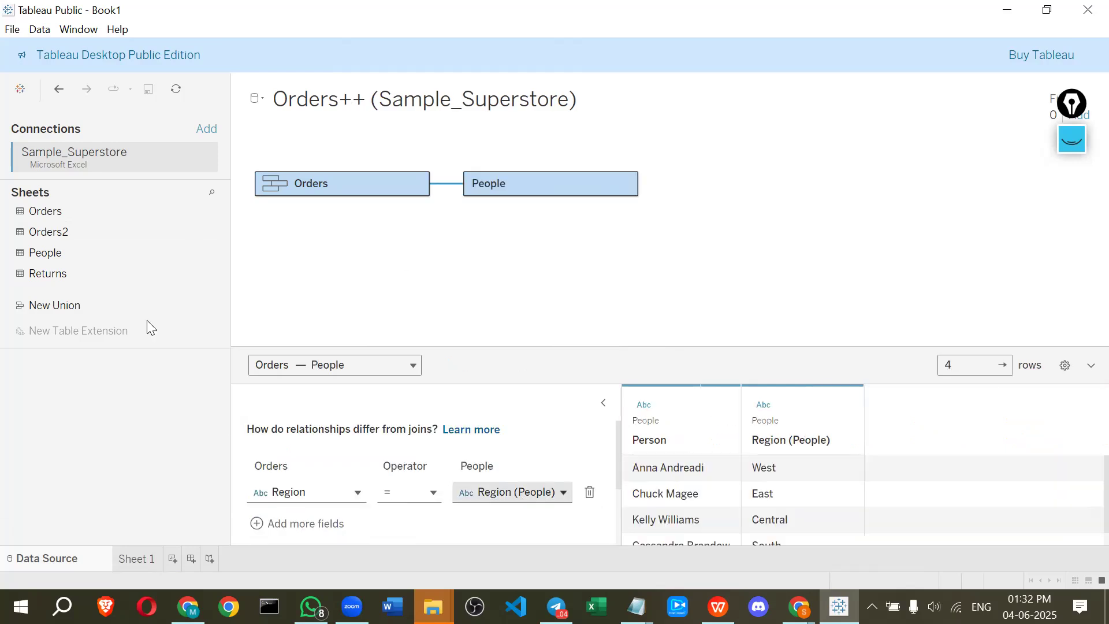
pyautogui.moveTo(69, 275); pyautogui.dragTo(508, 248)
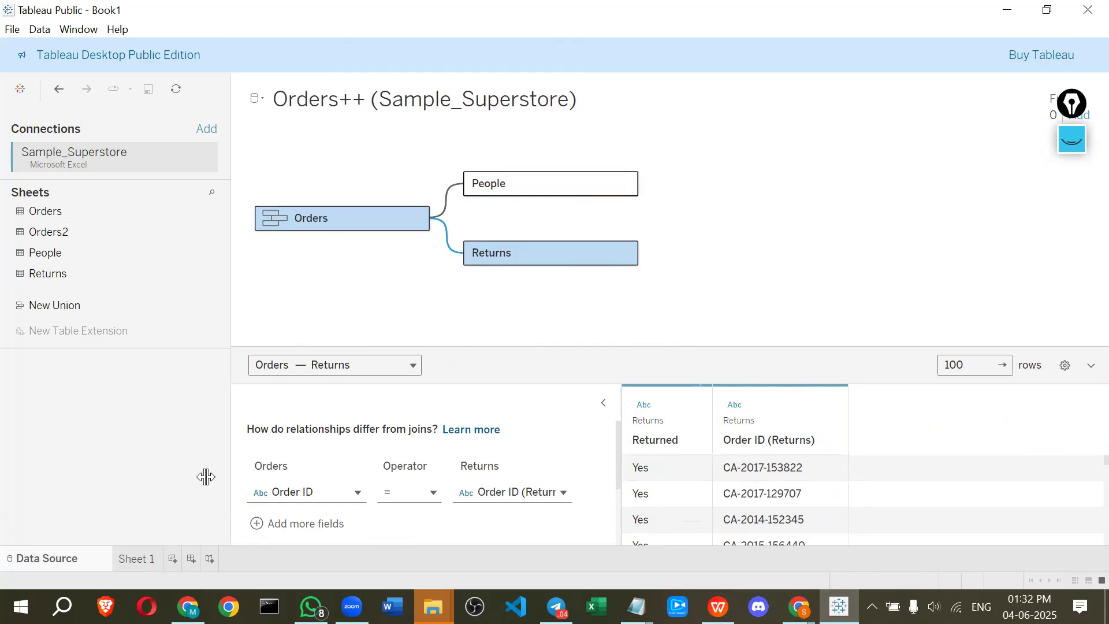
# Open Sheet 1 and collapse the Orders and People tables in the data pane
pyautogui.click(133, 558)
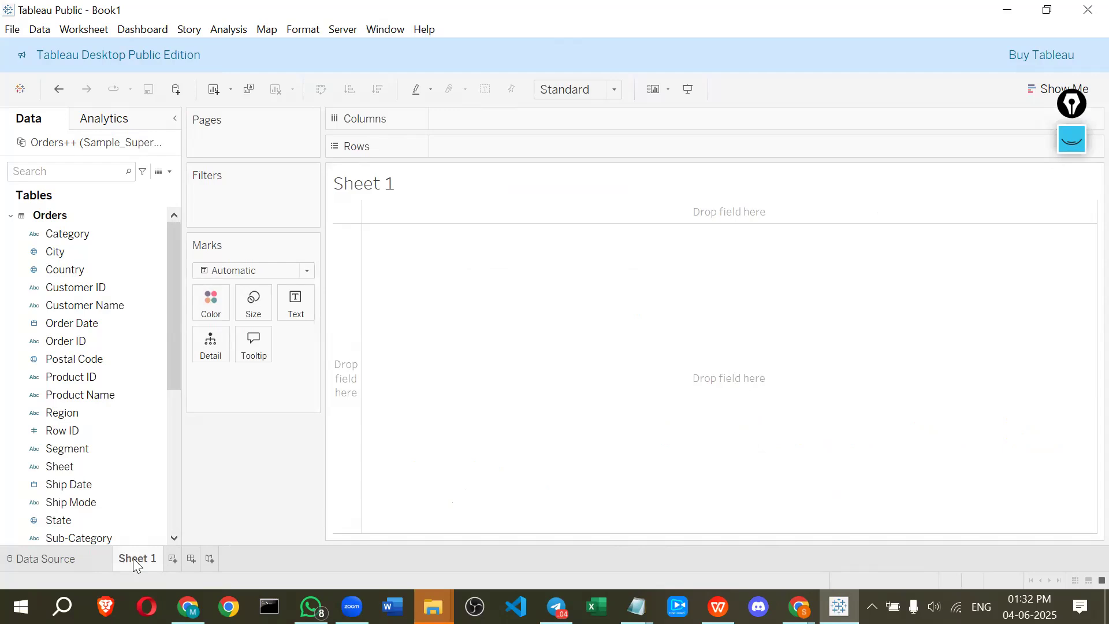
pyautogui.scroll(-5, 18, 397)
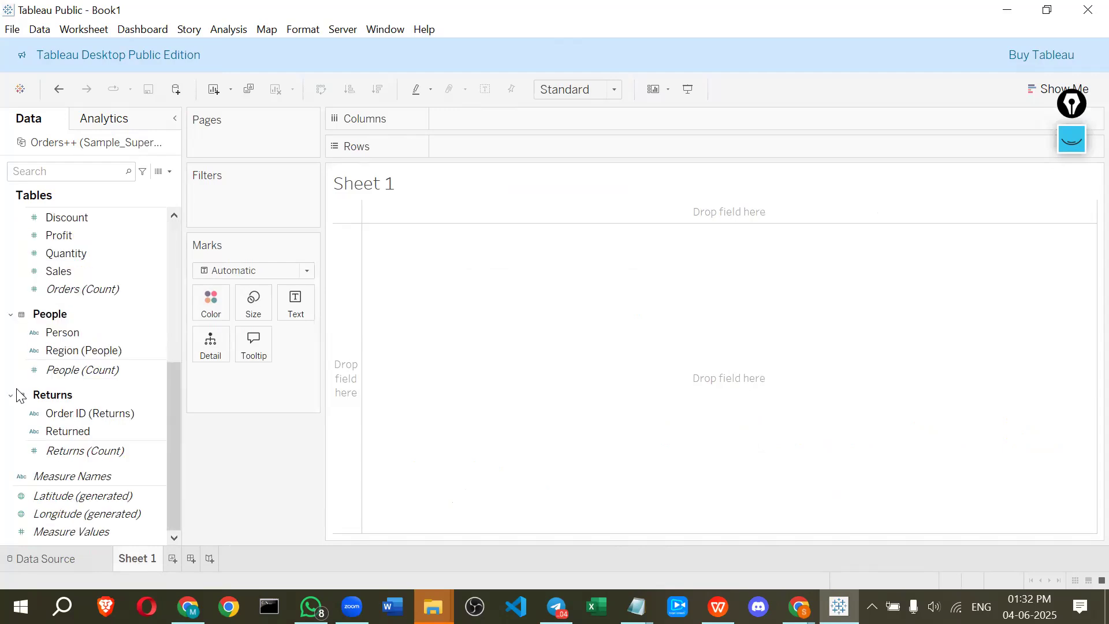
pyautogui.scroll(5, 17, 396)
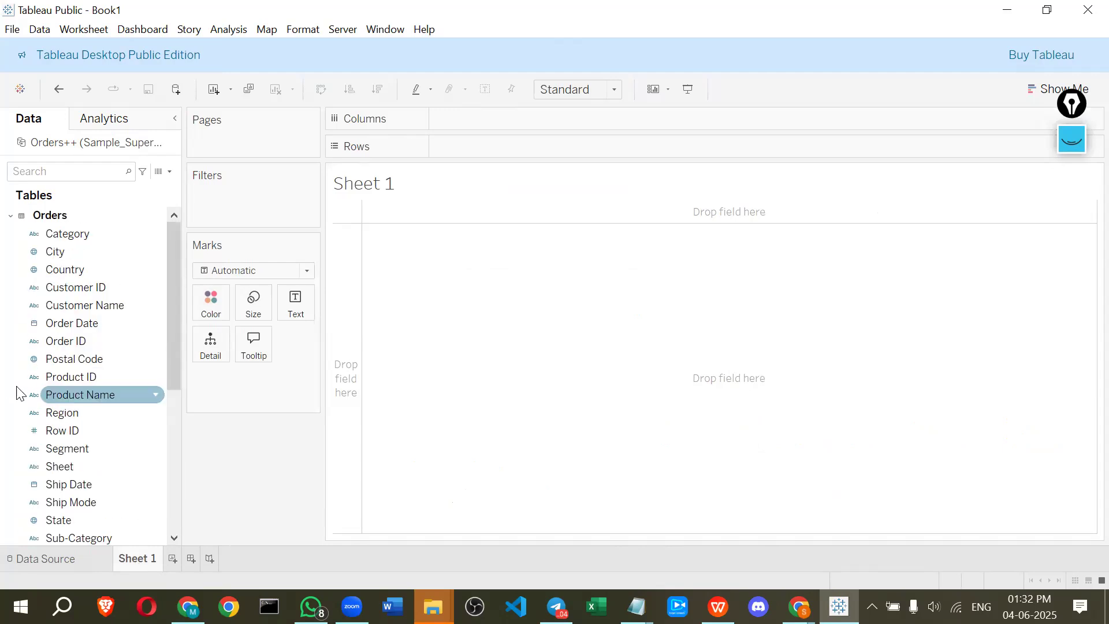
pyautogui.click(11, 216)
pyautogui.click(10, 239)
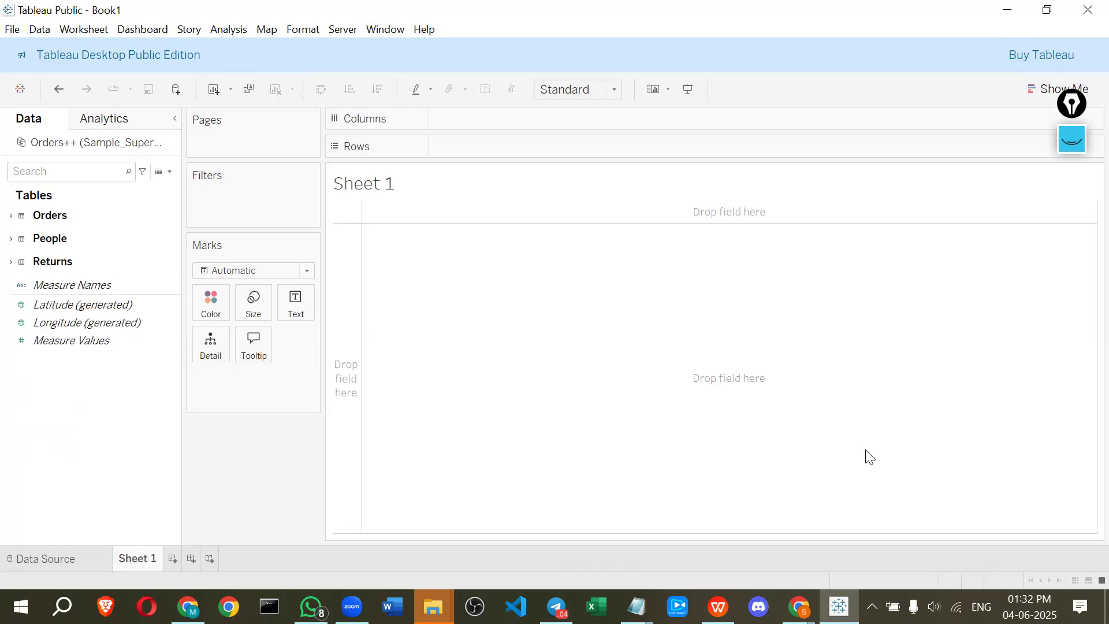
pyautogui.moveTo(1071, 150); pyautogui.dragTo(1079, 180)
pyautogui.click(1079, 178)
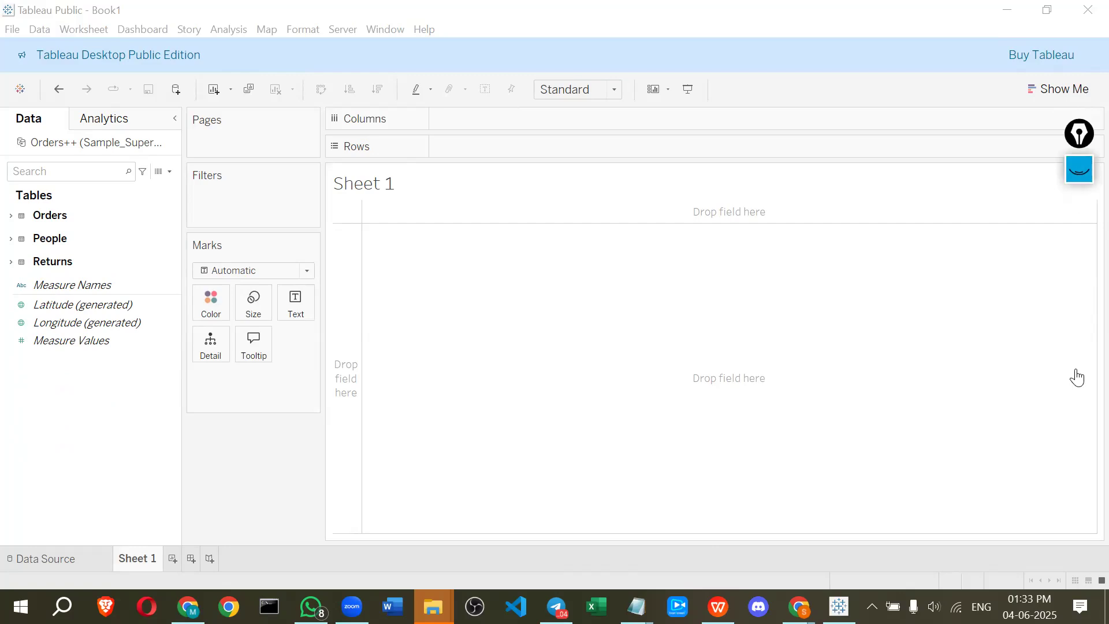
pyautogui.moveTo(14, 167)
pyautogui.mouseDown()
pyautogui.moveTo(2, 345)
pyautogui.moveTo(45, 372)
pyautogui.moveTo(153, 236)
pyautogui.moveTo(40, 160)
pyautogui.mouseUp()
pyautogui.moveTo(51, 110)
pyautogui.mouseDown()
pyautogui.moveTo(47, 130)
pyautogui.moveTo(142, 117)
pyautogui.mouseUp()
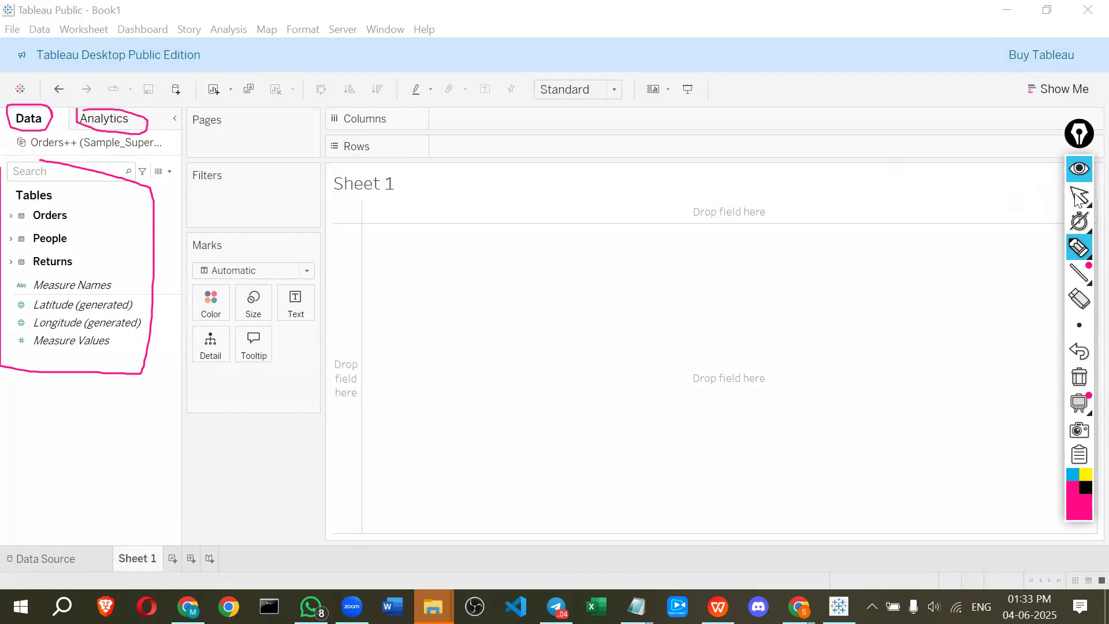
pyautogui.click(1078, 198)
# Switch to the Analytics pane to view its options, then return to the Data pane
pyautogui.click(132, 121)
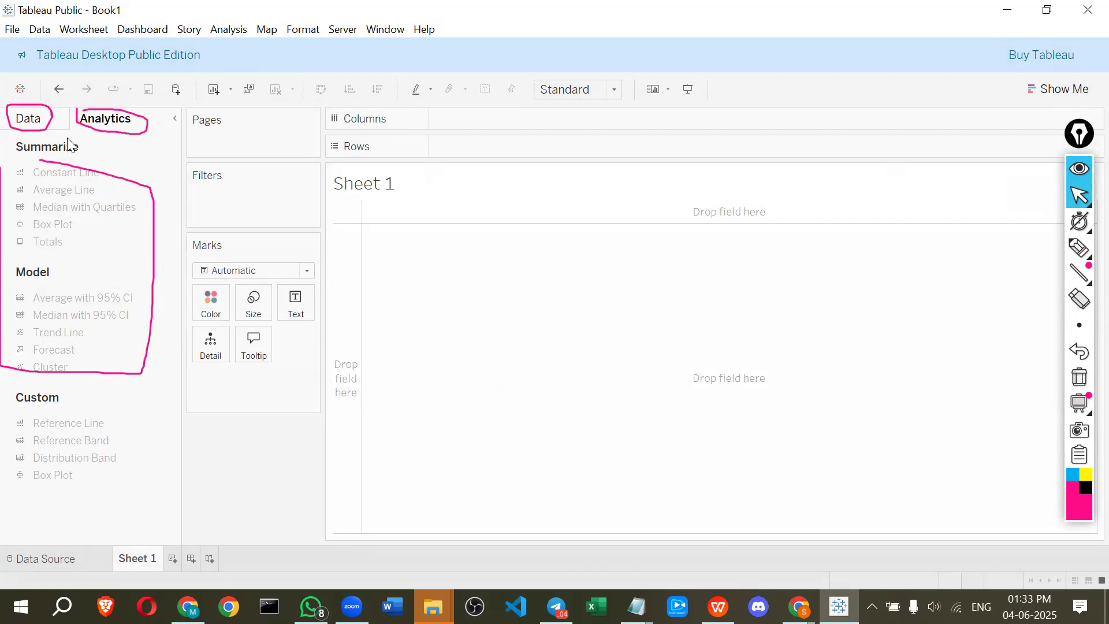
pyautogui.click(37, 121)
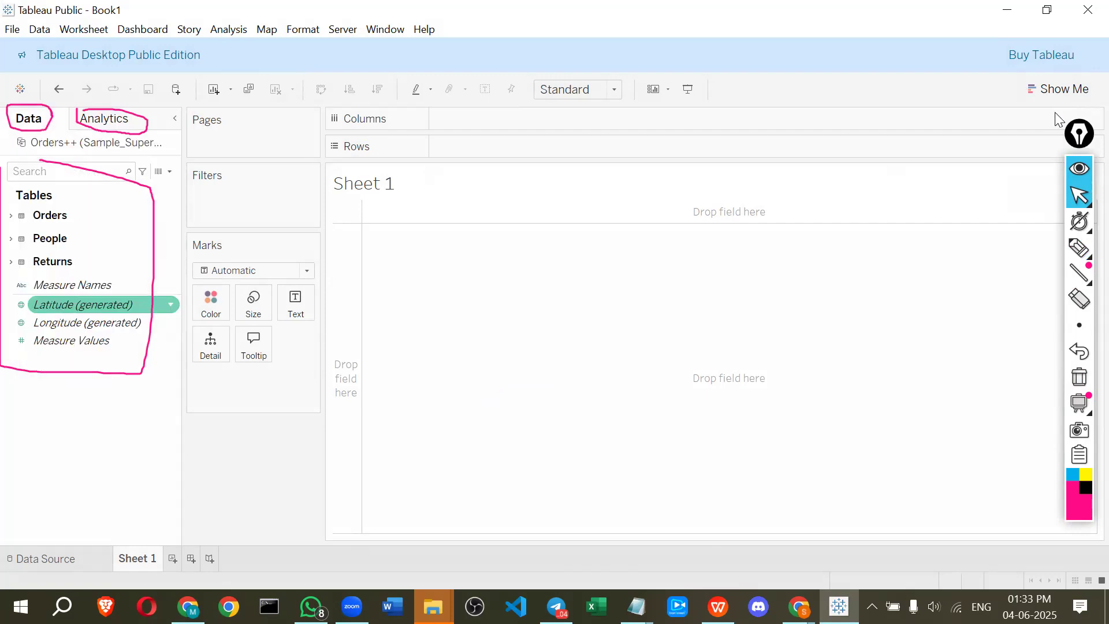
pyautogui.click(1078, 249)
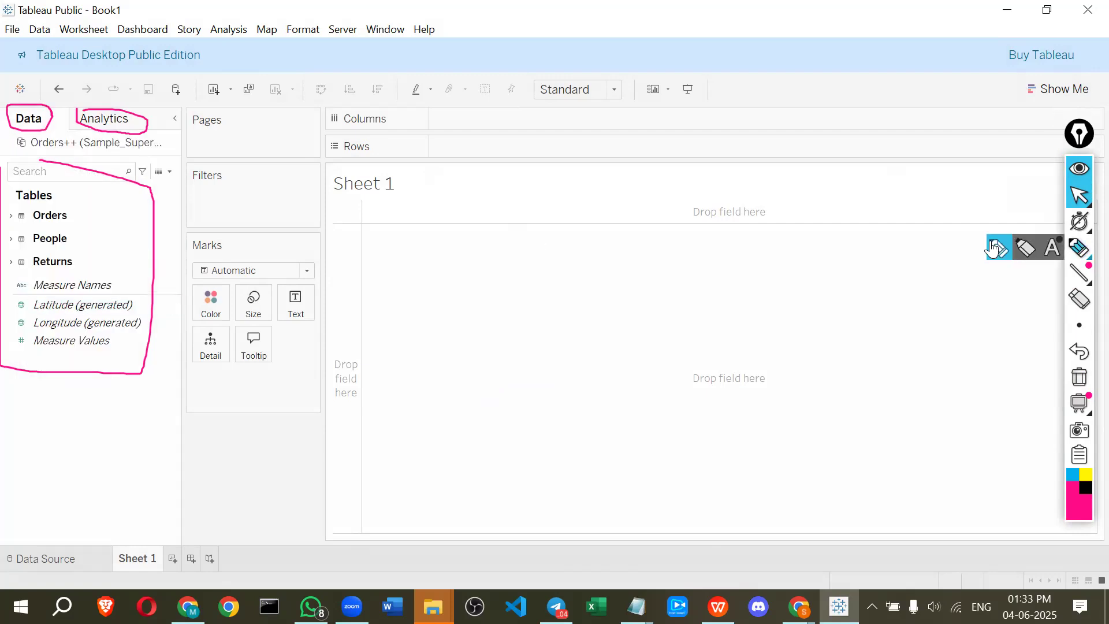
pyautogui.moveTo(199, 112)
pyautogui.mouseDown()
pyautogui.moveTo(228, 160)
pyautogui.moveTo(303, 160)
pyautogui.mouseUp()
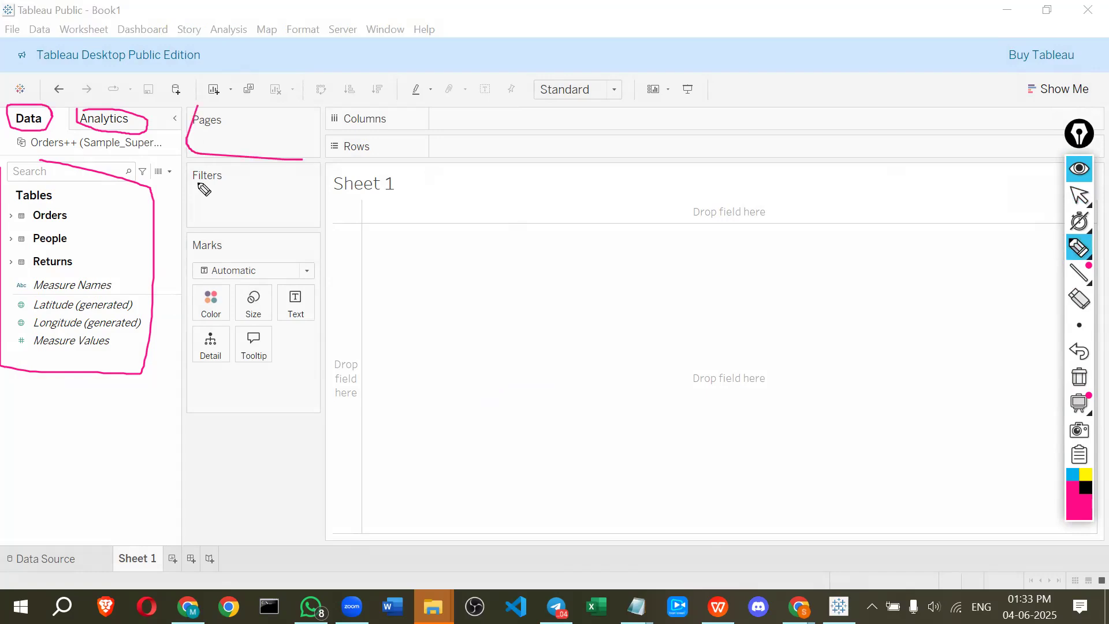
pyautogui.moveTo(187, 230)
pyautogui.mouseDown()
pyautogui.moveTo(300, 238)
pyautogui.moveTo(197, 167)
pyautogui.mouseUp()
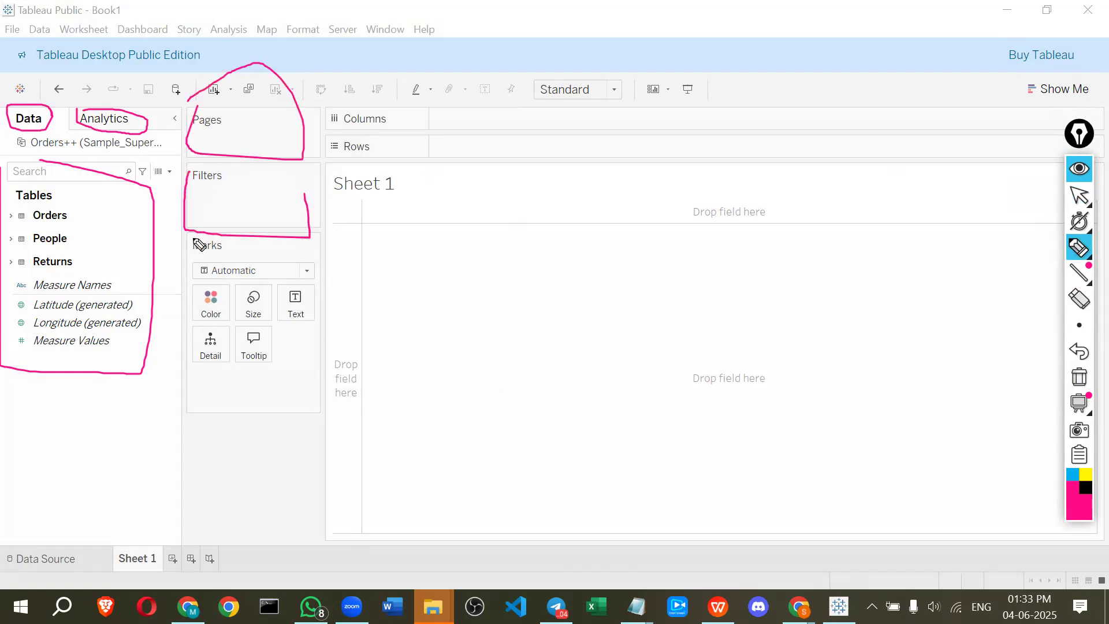
pyautogui.moveTo(198, 367)
pyautogui.mouseDown()
pyautogui.moveTo(287, 396)
pyautogui.moveTo(339, 362)
pyautogui.moveTo(183, 244)
pyautogui.mouseUp()
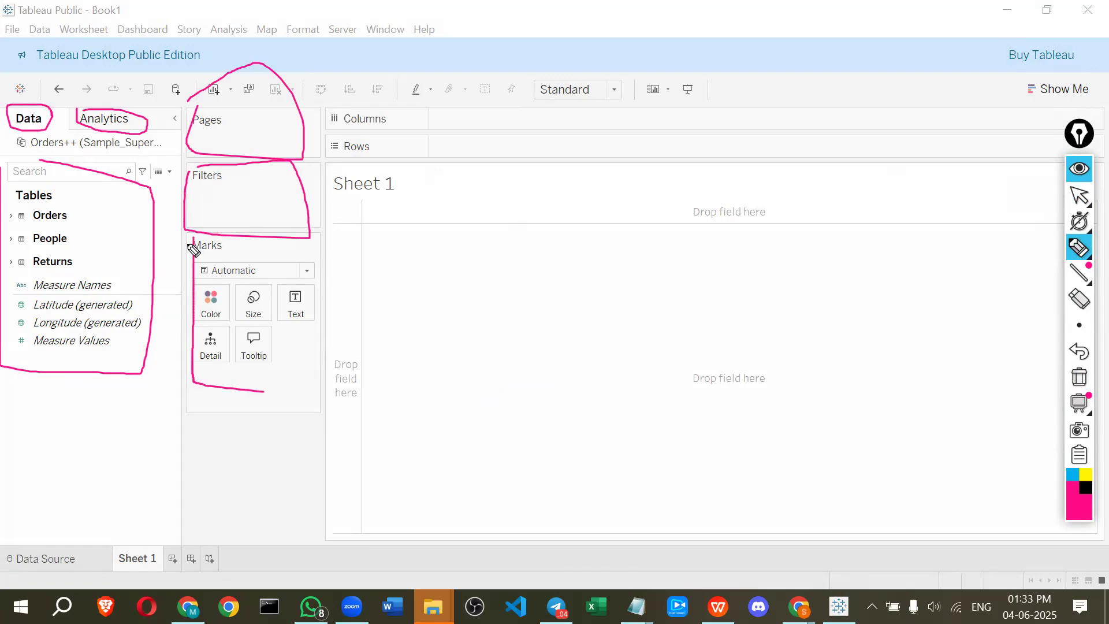
pyautogui.moveTo(352, 119); pyautogui.dragTo(364, 107)
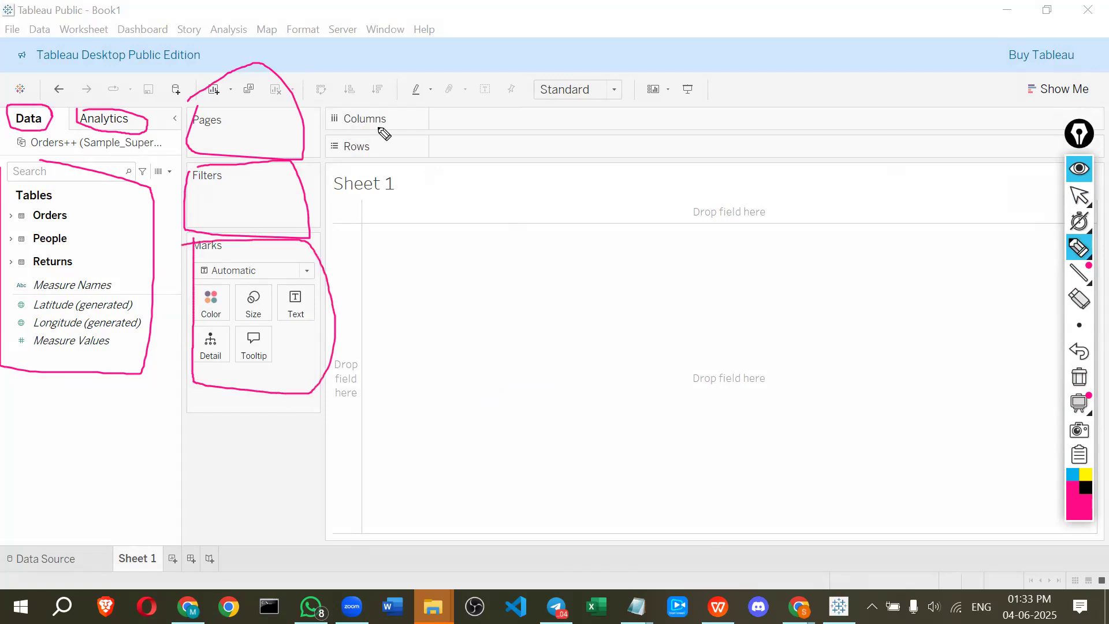
pyautogui.moveTo(1020, 73)
pyautogui.mouseDown()
pyautogui.moveTo(1025, 105)
pyautogui.moveTo(1095, 105)
pyautogui.moveTo(1101, 85)
pyautogui.moveTo(1023, 87)
pyautogui.mouseUp()
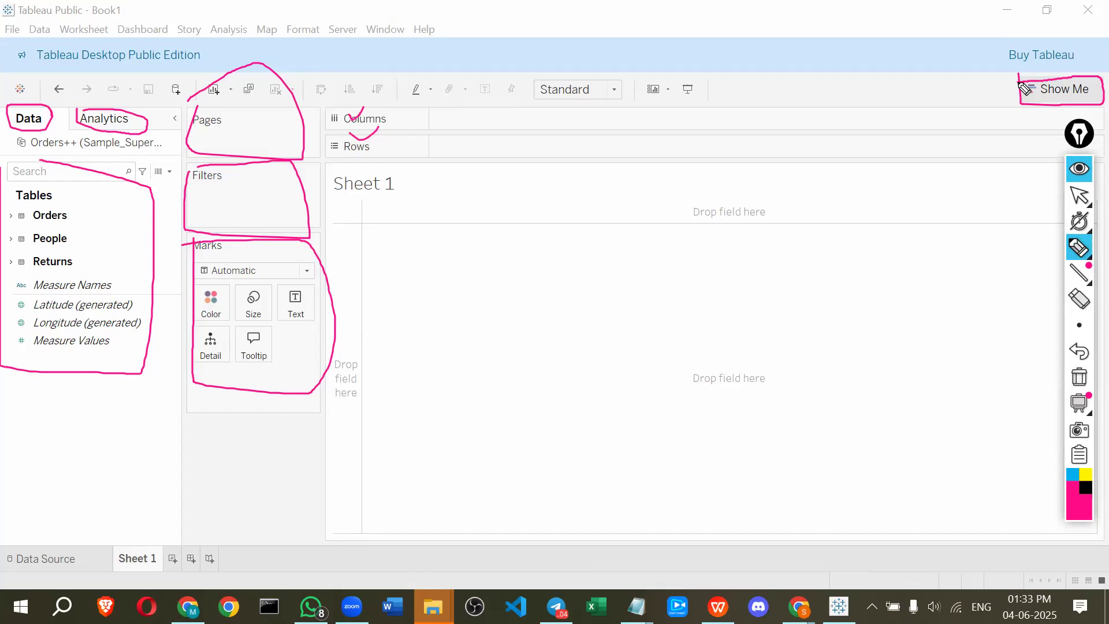
pyautogui.moveTo(184, 87)
pyautogui.mouseDown()
pyautogui.moveTo(169, 93)
pyautogui.moveTo(189, 80)
pyautogui.moveTo(174, 74)
pyautogui.moveTo(221, 99)
pyautogui.mouseUp()
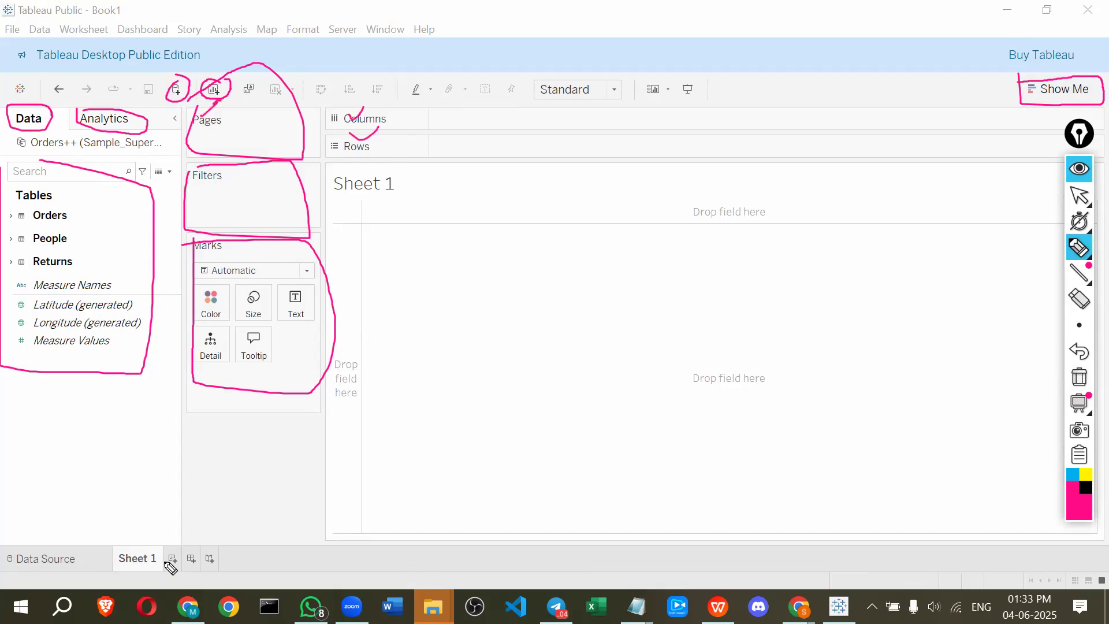
pyautogui.moveTo(155, 548)
pyautogui.mouseDown()
pyautogui.moveTo(158, 569)
pyautogui.moveTo(162, 549)
pyautogui.moveTo(166, 564)
pyautogui.moveTo(180, 556)
pyautogui.moveTo(170, 534)
pyautogui.moveTo(189, 574)
pyautogui.moveTo(200, 556)
pyautogui.moveTo(186, 551)
pyautogui.moveTo(191, 535)
pyautogui.moveTo(217, 565)
pyautogui.moveTo(211, 530)
pyautogui.moveTo(211, 543)
pyautogui.mouseUp()
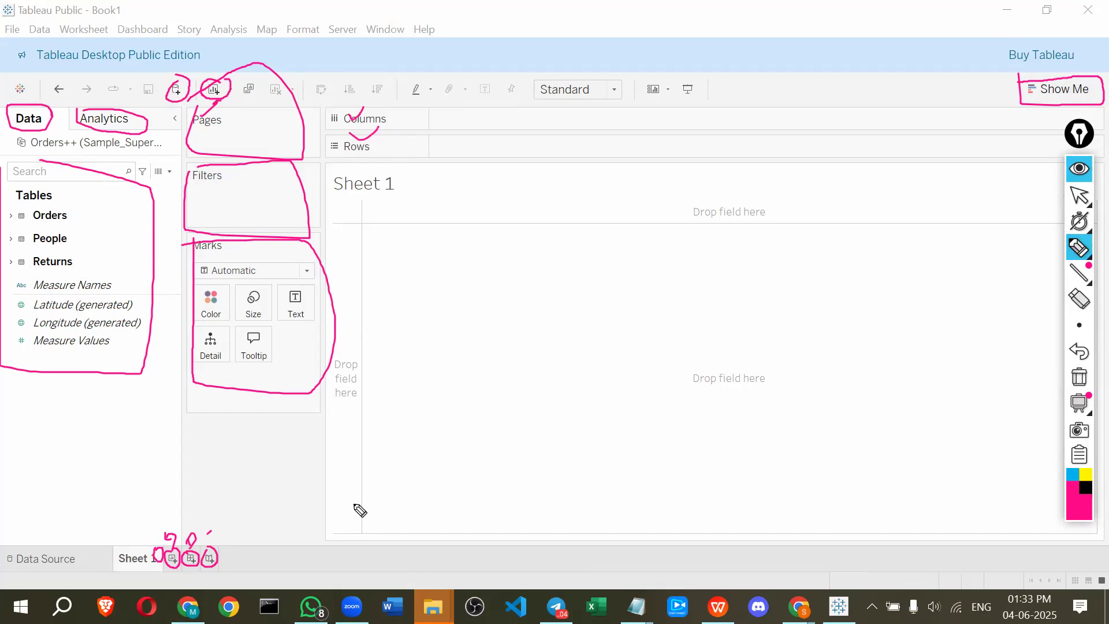
pyautogui.click(1072, 172)
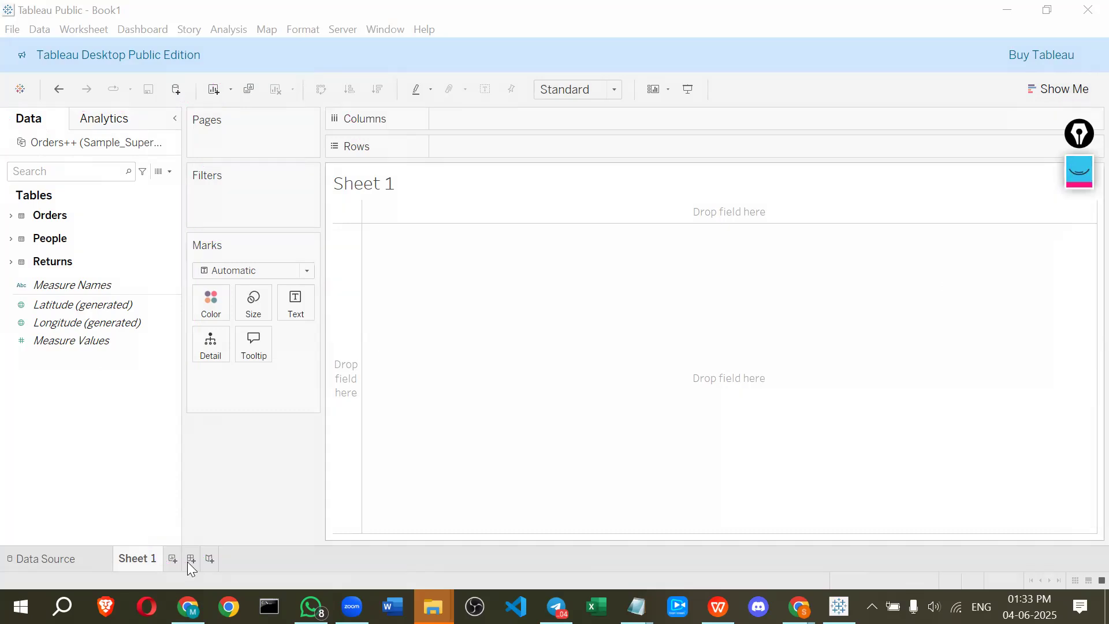
# Add two new worksheets, two new dashboards and two new stories to the workbook
pyautogui.click(172, 558)
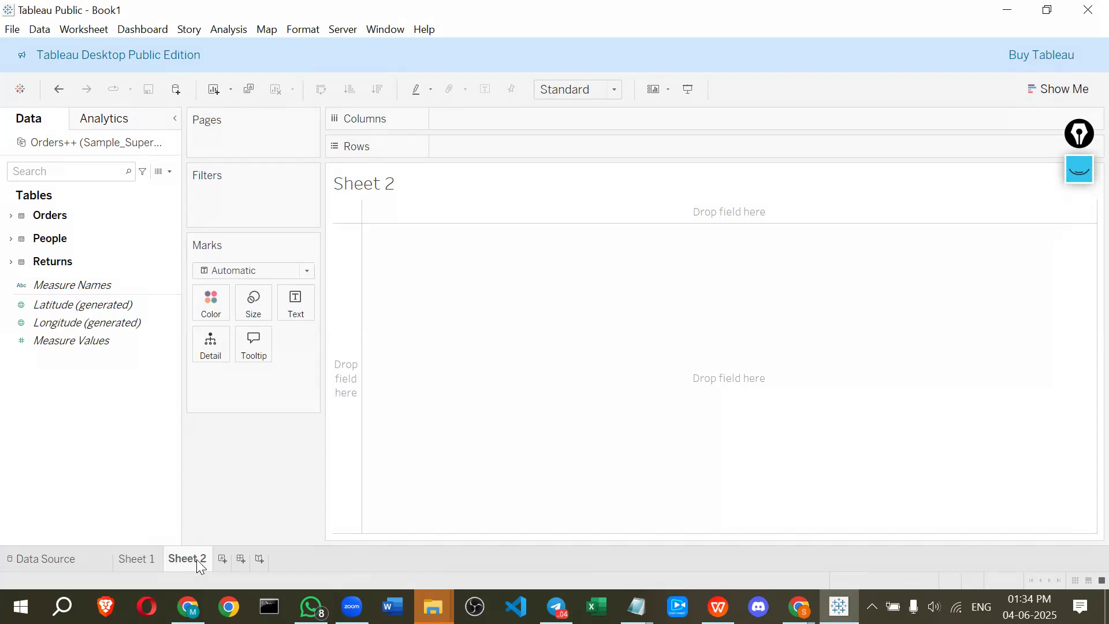
pyautogui.click(222, 559)
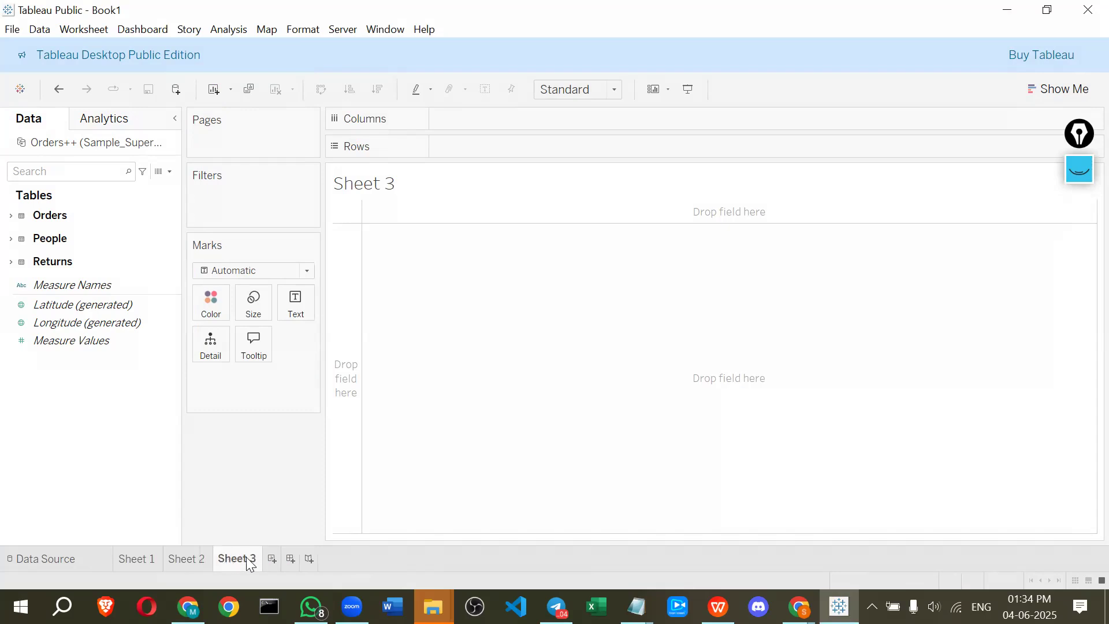
pyautogui.click(291, 559)
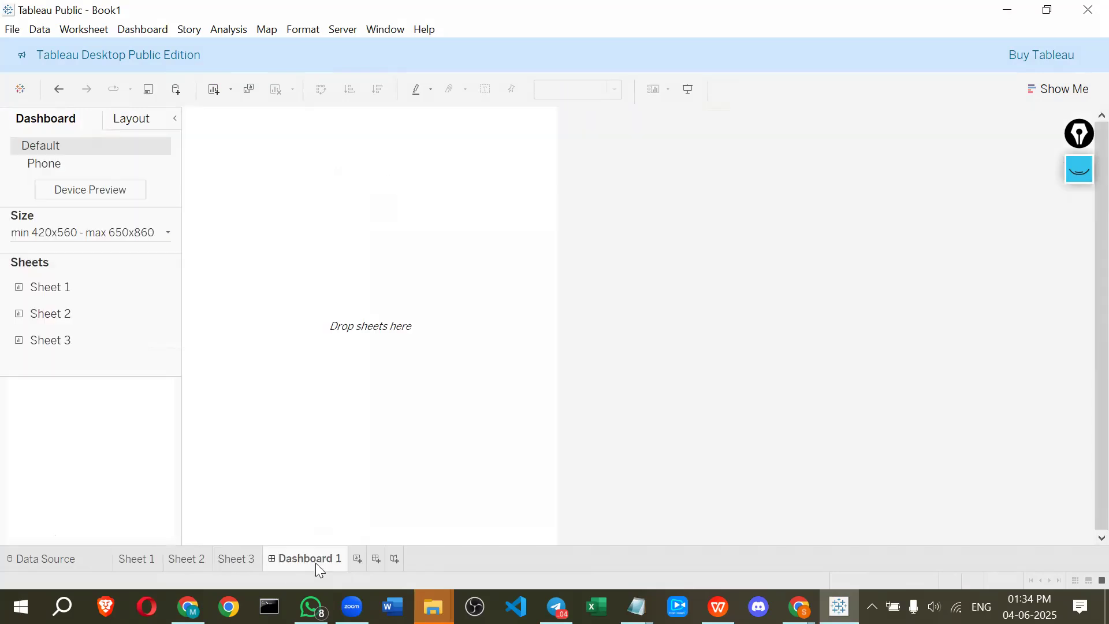
pyautogui.click(375, 559)
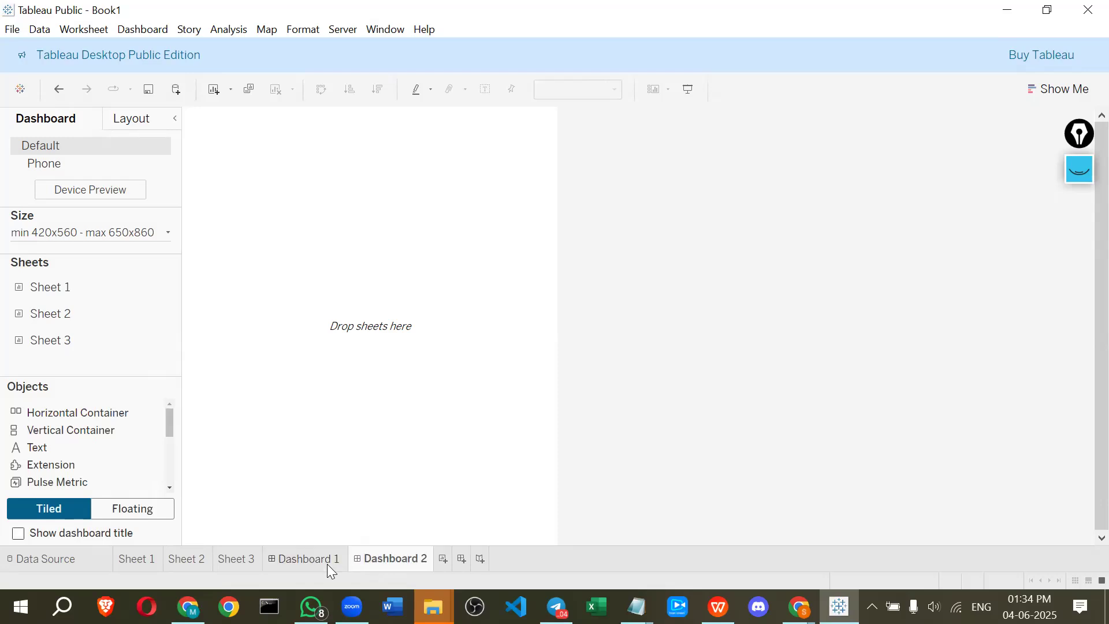
pyautogui.click(482, 558)
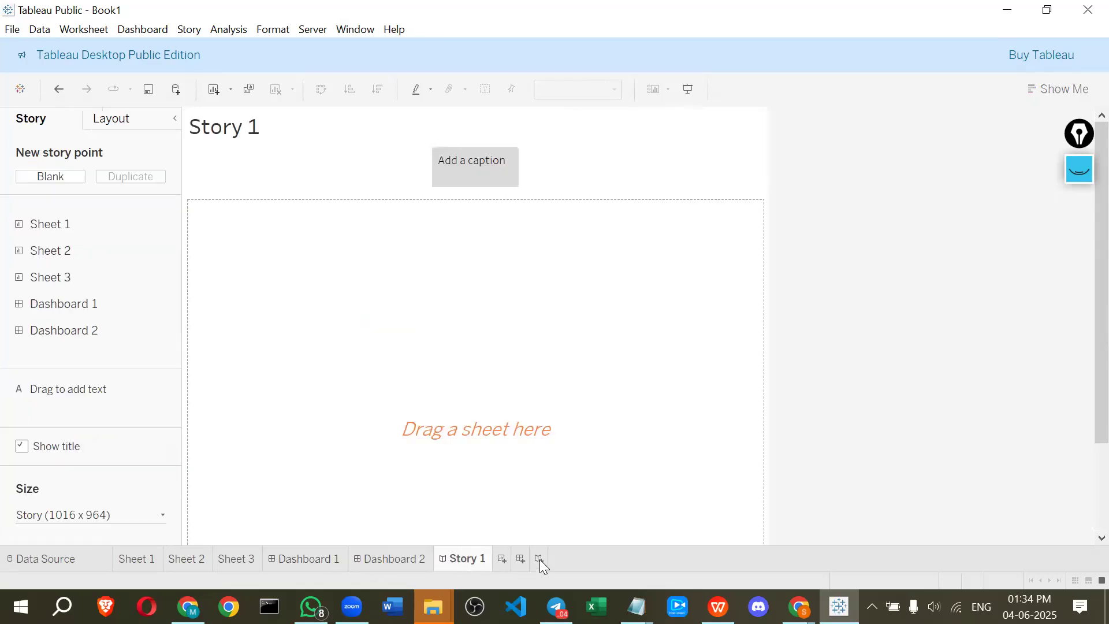
pyautogui.click(540, 559)
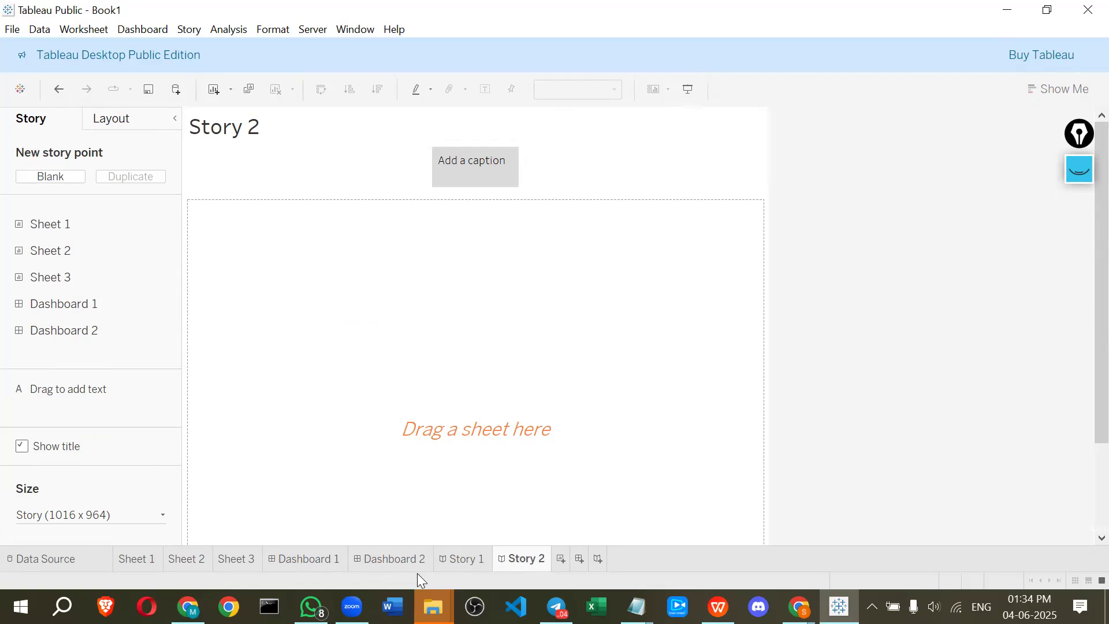
# Delete Sheet 3, both dashboards, both stories and Sheet 2, returning to Sheet 1
pyautogui.rightClick(240, 558)
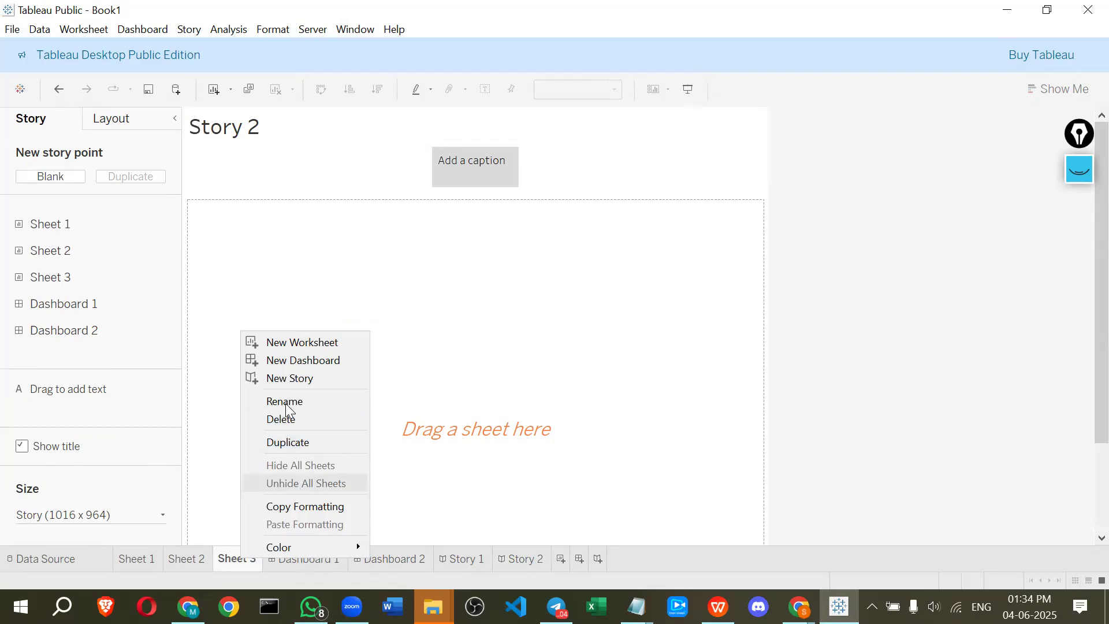
pyautogui.click(286, 424)
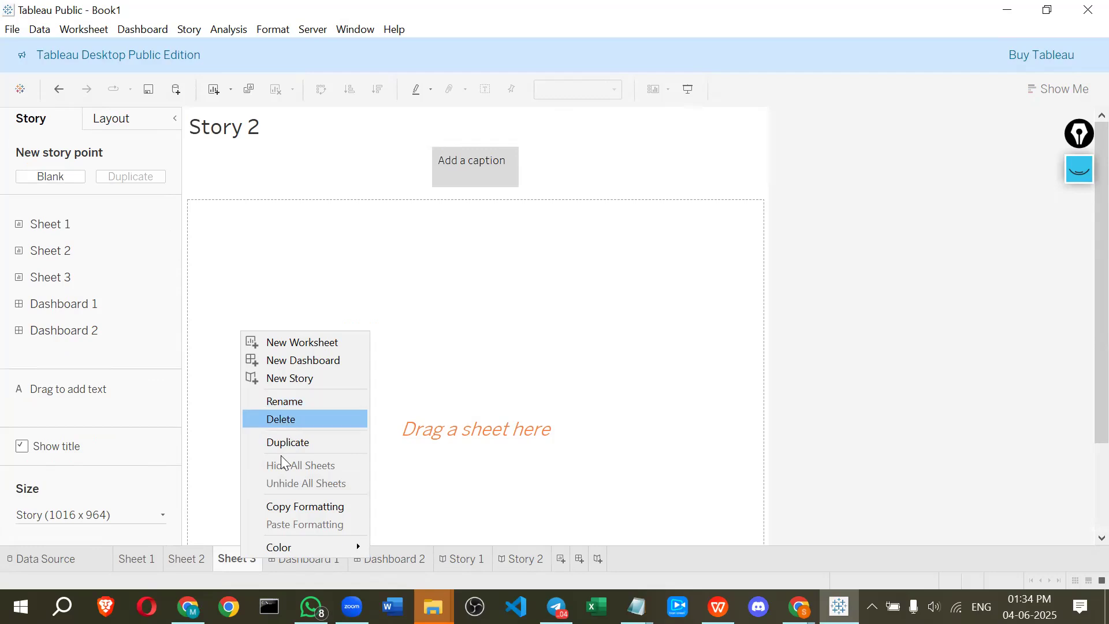
pyautogui.rightClick(253, 544)
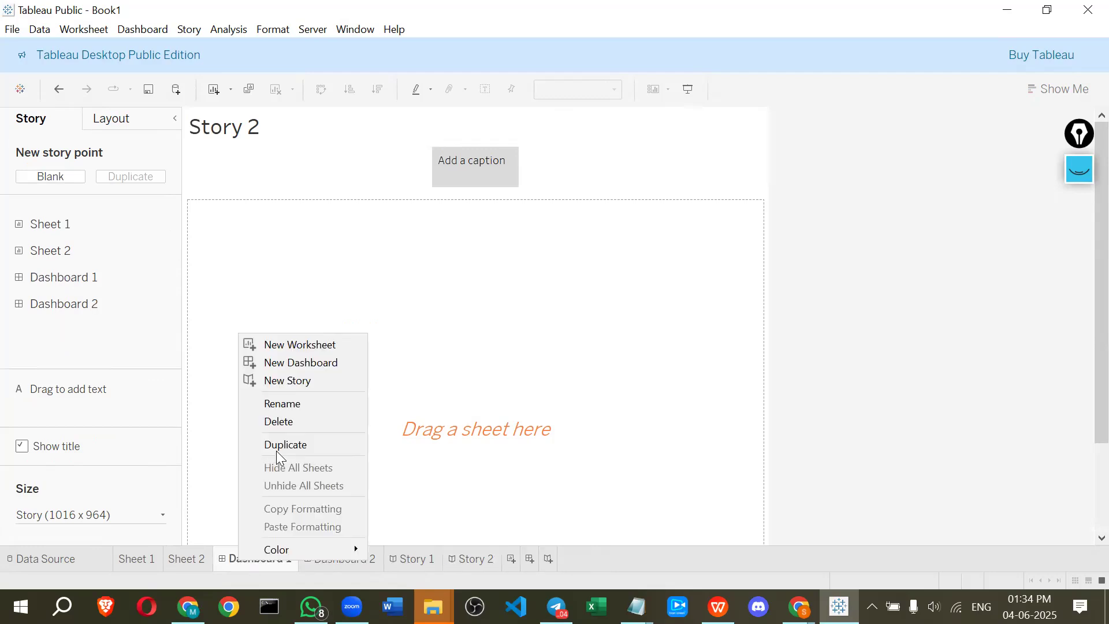
pyautogui.click(278, 421)
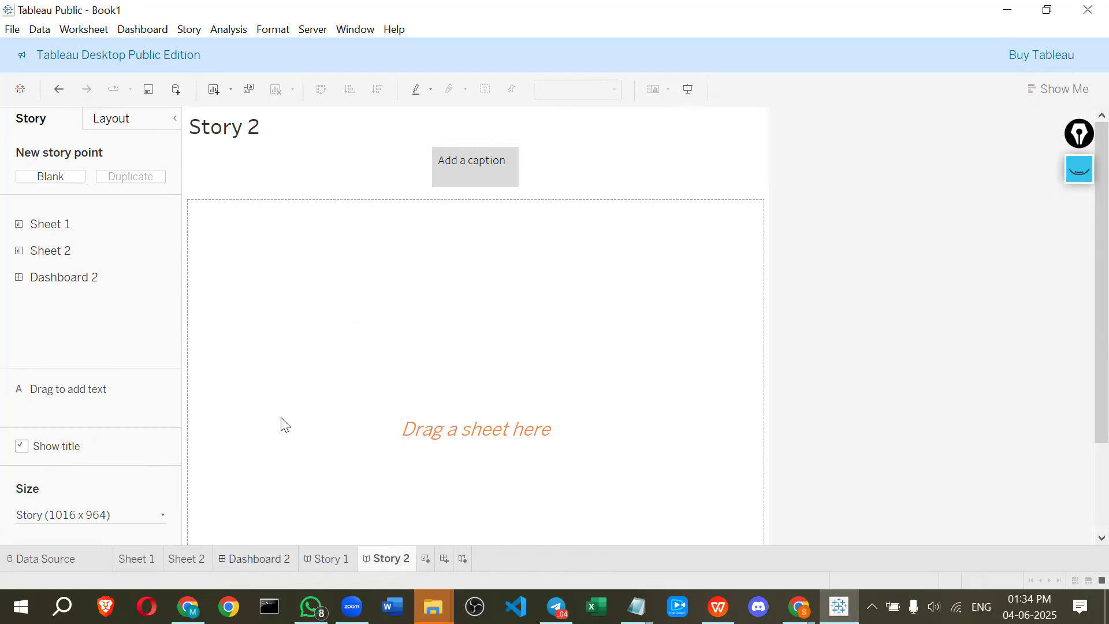
pyautogui.rightClick(248, 553)
pyautogui.click(285, 413)
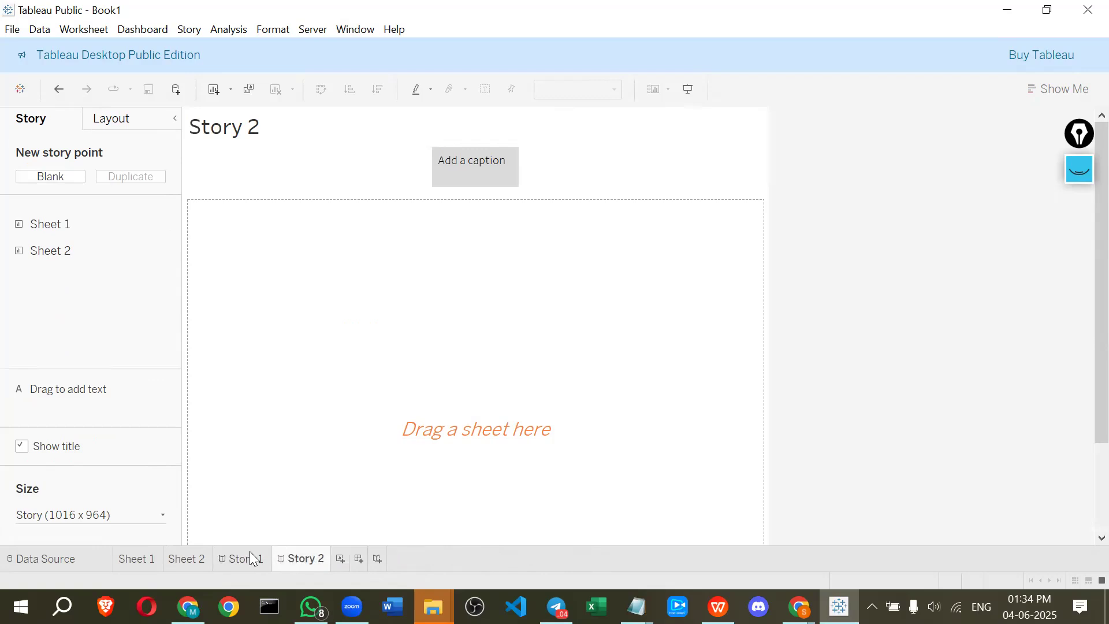
pyautogui.rightClick(249, 552)
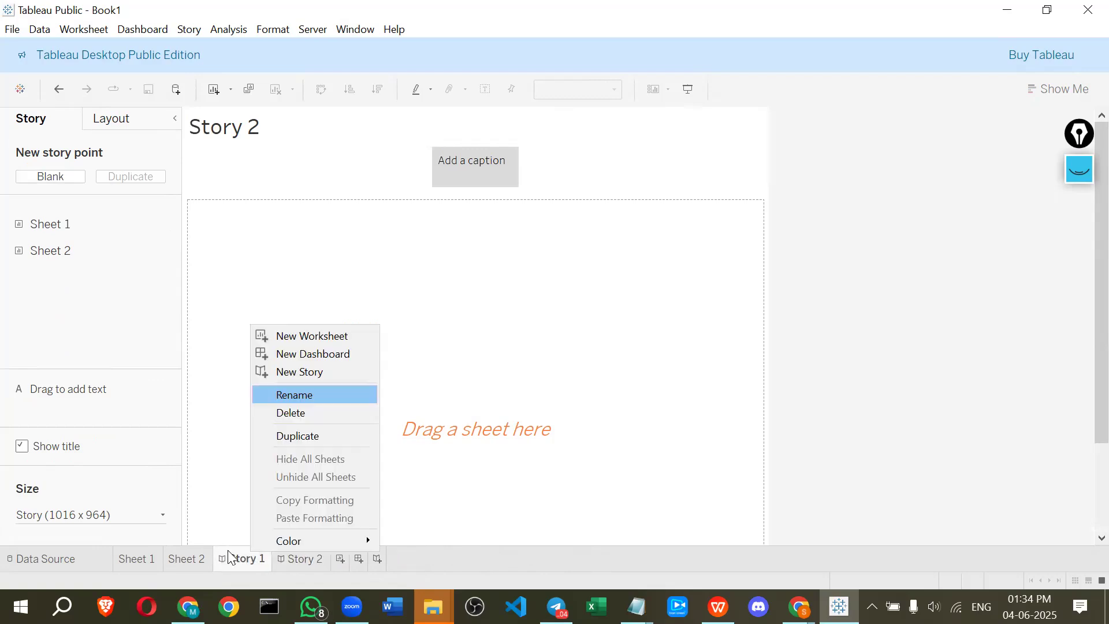
pyautogui.click(283, 413)
pyautogui.rightClick(227, 552)
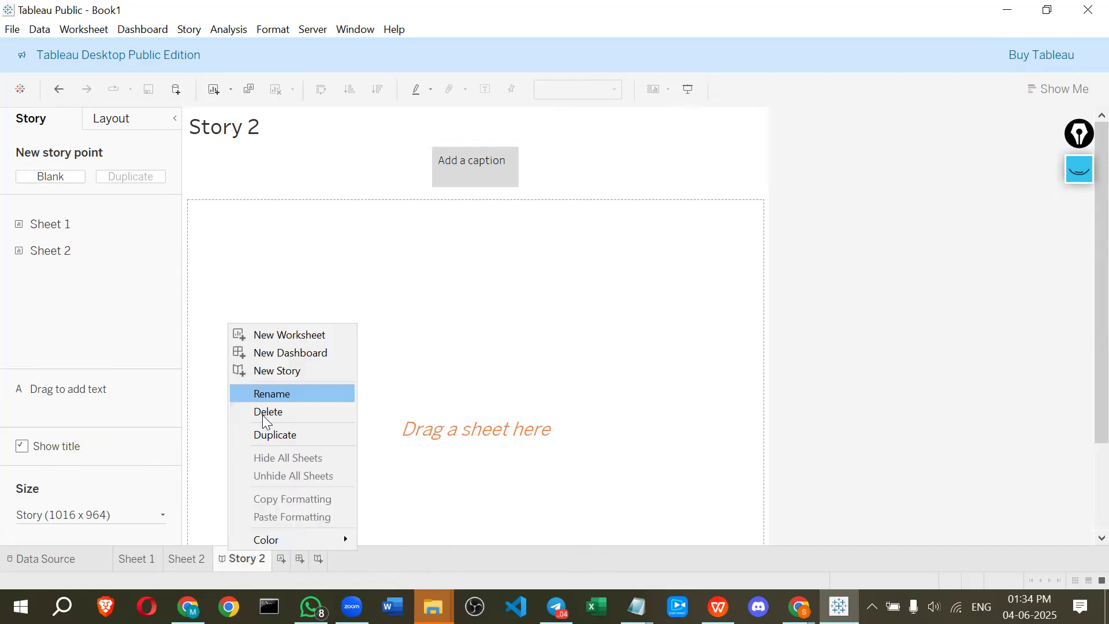
pyautogui.click(264, 415)
pyautogui.rightClick(186, 555)
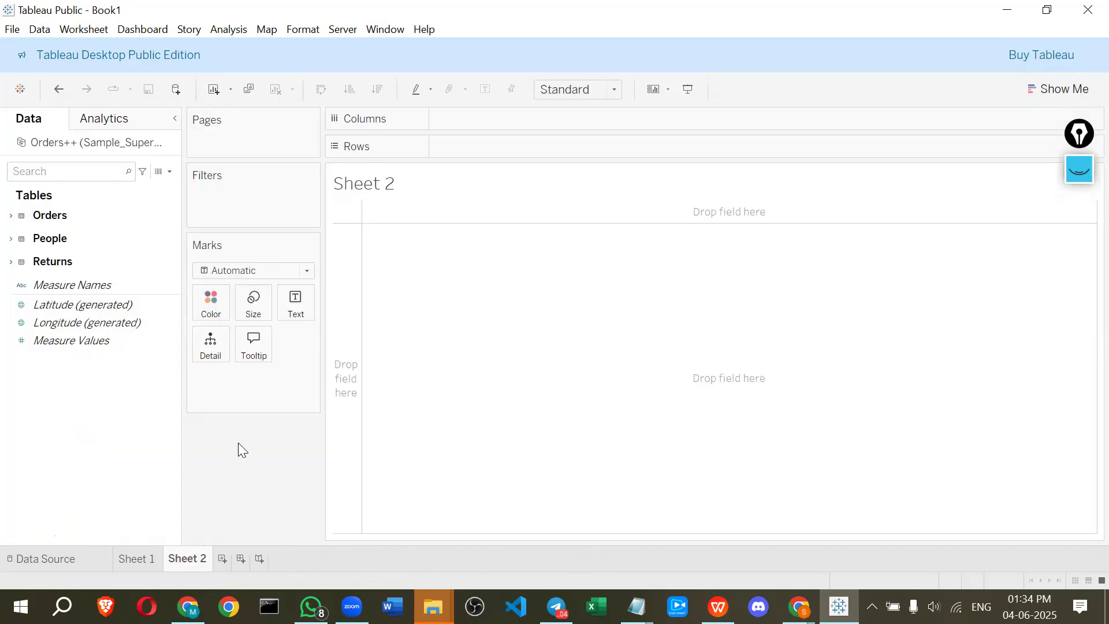
pyautogui.click(233, 403)
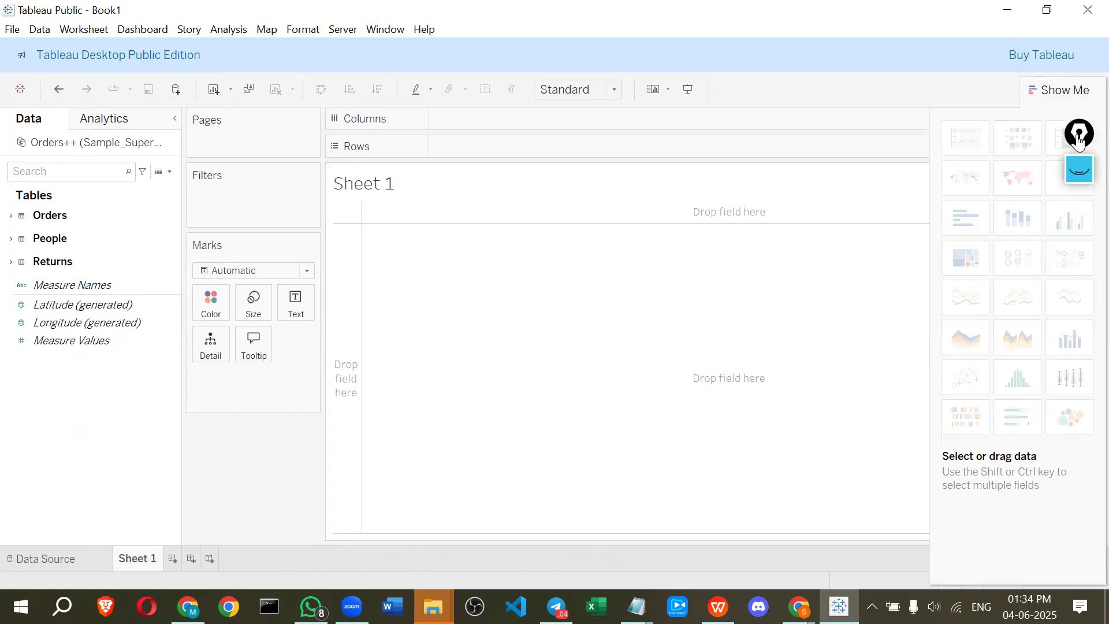
pyautogui.moveTo(1079, 142); pyautogui.dragTo(820, 172)
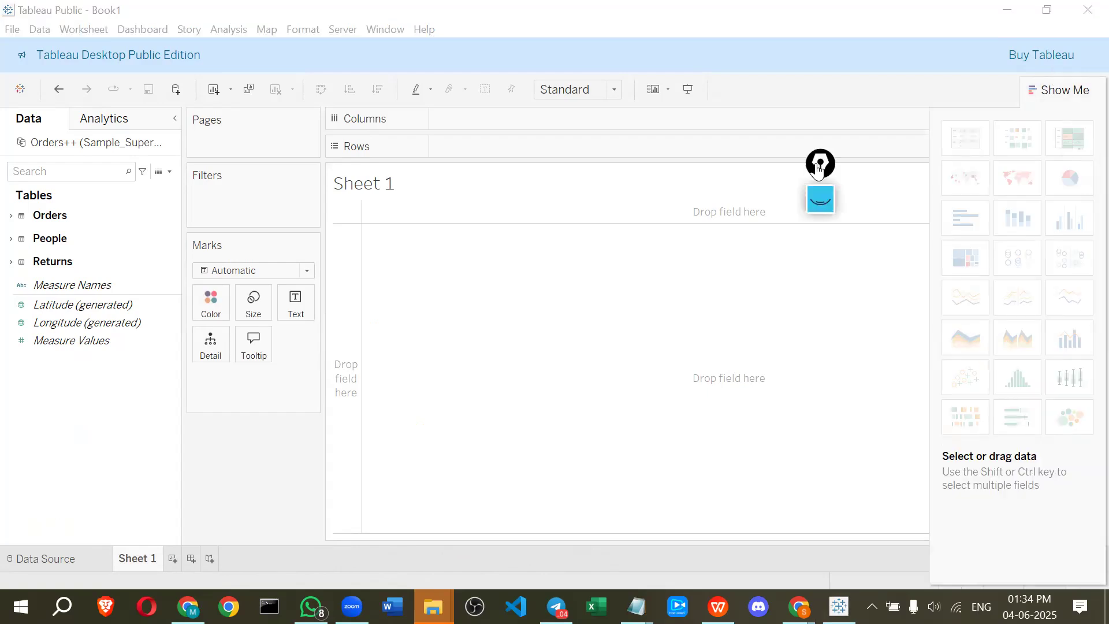
pyautogui.click(814, 402)
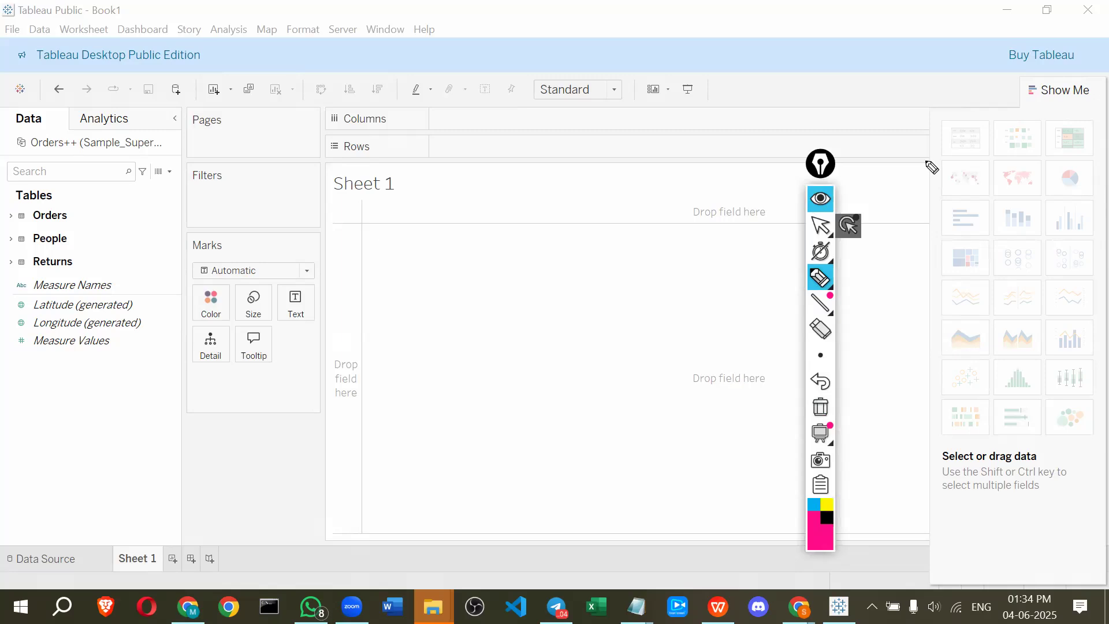
pyautogui.moveTo(988, 134); pyautogui.dragTo(932, 132)
pyautogui.moveTo(715, 180); pyautogui.dragTo(722, 180)
pyautogui.moveTo(389, 232)
pyautogui.mouseDown()
pyautogui.moveTo(385, 429)
pyautogui.moveTo(587, 440)
pyautogui.moveTo(590, 216)
pyautogui.moveTo(391, 237)
pyautogui.mouseUp()
pyautogui.moveTo(984, 124); pyautogui.dragTo(1034, 111)
pyautogui.moveTo(524, 149)
pyautogui.mouseDown()
pyautogui.moveTo(578, 91)
pyautogui.moveTo(457, 111)
pyautogui.mouseUp()
pyautogui.moveTo(495, 61); pyautogui.dragTo(517, 101)
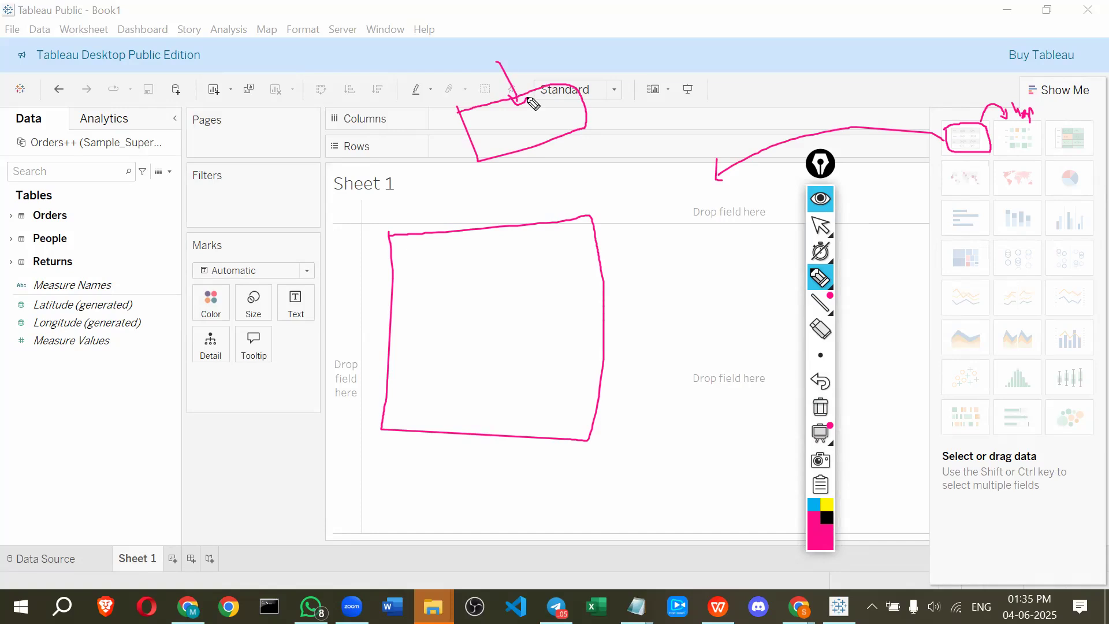
pyautogui.moveTo(1047, 123)
pyautogui.mouseDown()
pyautogui.moveTo(1049, 158)
pyautogui.moveTo(1090, 155)
pyautogui.moveTo(1063, 124)
pyautogui.moveTo(1048, 125)
pyautogui.mouseUp()
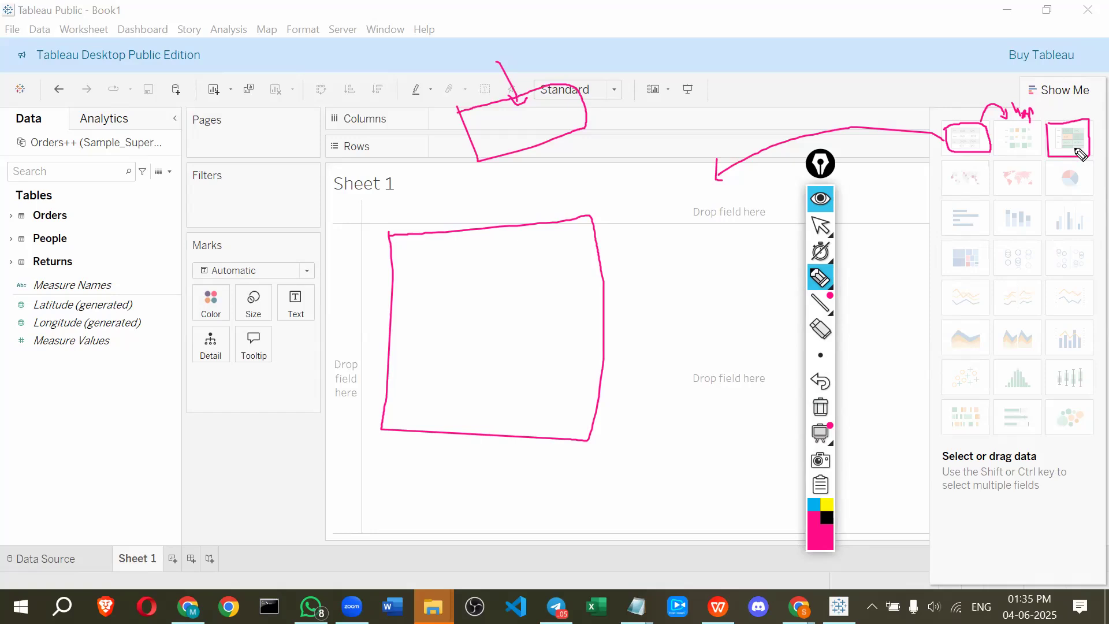
pyautogui.moveTo(1077, 107); pyautogui.dragTo(1083, 116)
pyautogui.moveTo(942, 163)
pyautogui.mouseDown()
pyautogui.moveTo(942, 202)
pyautogui.moveTo(1035, 203)
pyautogui.moveTo(1039, 168)
pyautogui.moveTo(943, 160)
pyautogui.moveTo(989, 194)
pyautogui.mouseUp()
pyautogui.moveTo(945, 175)
pyautogui.mouseDown()
pyautogui.moveTo(946, 189)
pyautogui.moveTo(1017, 173)
pyautogui.moveTo(1062, 196)
pyautogui.moveTo(1096, 194)
pyautogui.moveTo(1076, 166)
pyautogui.moveTo(1065, 174)
pyautogui.mouseUp()
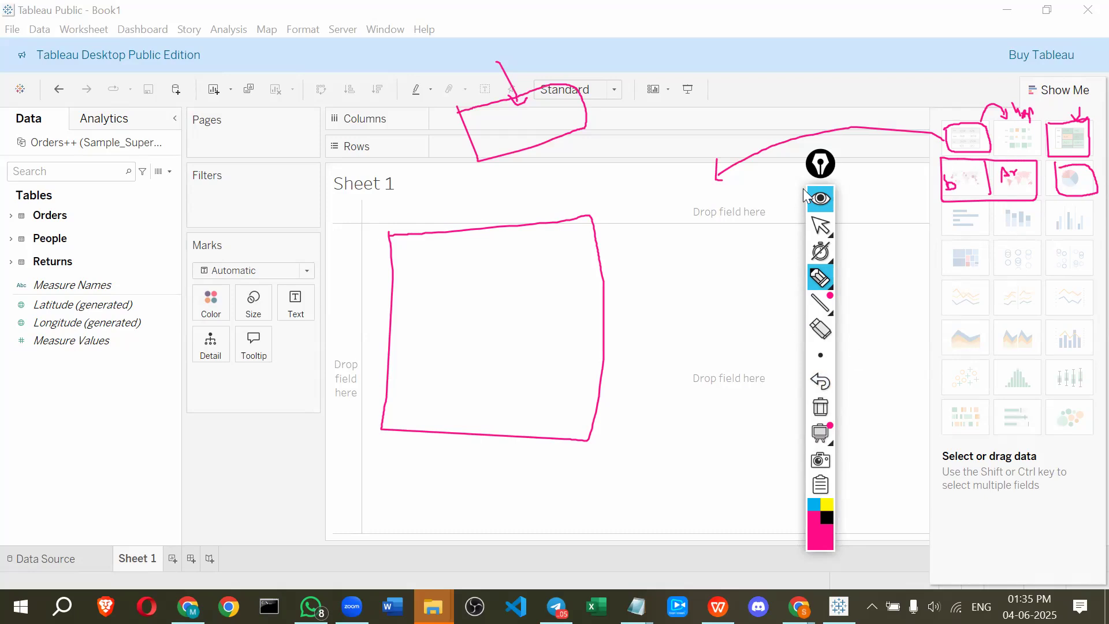
pyautogui.moveTo(950, 210)
pyautogui.mouseDown()
pyautogui.moveTo(954, 231)
pyautogui.moveTo(981, 236)
pyautogui.moveTo(989, 212)
pyautogui.moveTo(956, 215)
pyautogui.moveTo(1037, 226)
pyautogui.moveTo(998, 209)
pyautogui.mouseUp()
pyautogui.click(1046, 203)
pyautogui.moveTo(1058, 241)
pyautogui.mouseDown()
pyautogui.moveTo(1106, 245)
pyautogui.moveTo(1080, 205)
pyautogui.moveTo(1047, 212)
pyautogui.mouseUp()
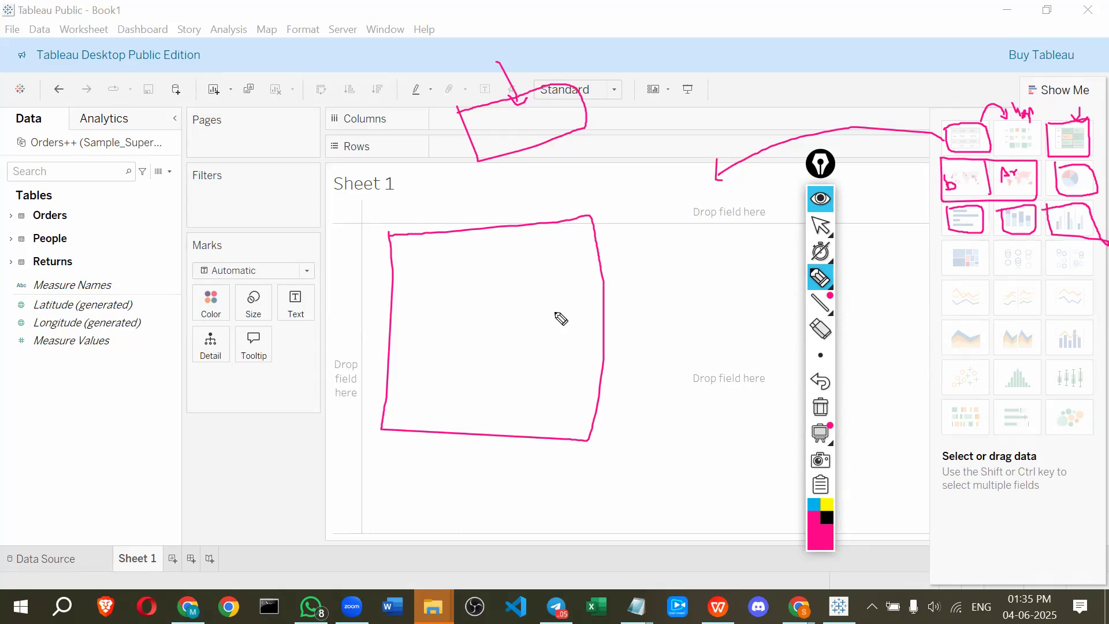
pyautogui.moveTo(912, 221); pyautogui.dragTo(946, 223)
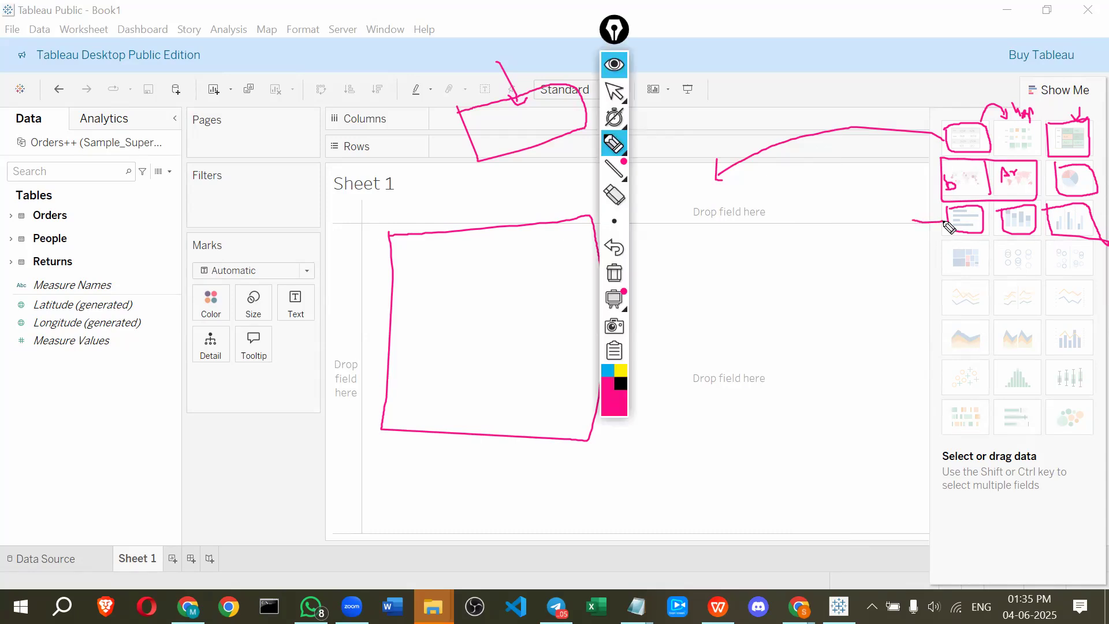
# Sketch example text table, map and bar charts over the Show Me chart types with the pen, then clear the drawings
pyautogui.moveTo(931, 218); pyautogui.dragTo(934, 235)
pyautogui.moveTo(757, 245); pyautogui.dragTo(745, 249)
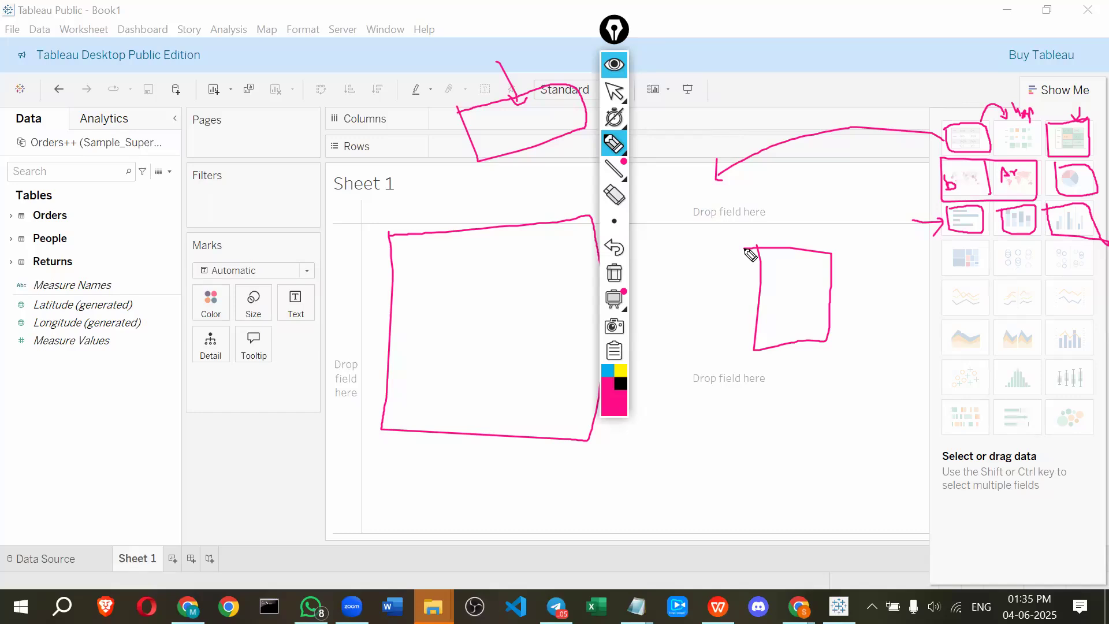
pyautogui.moveTo(1025, 253); pyautogui.dragTo(1023, 238)
pyautogui.moveTo(1018, 248); pyautogui.dragTo(1033, 241)
pyautogui.moveTo(756, 292); pyautogui.dragTo(832, 294)
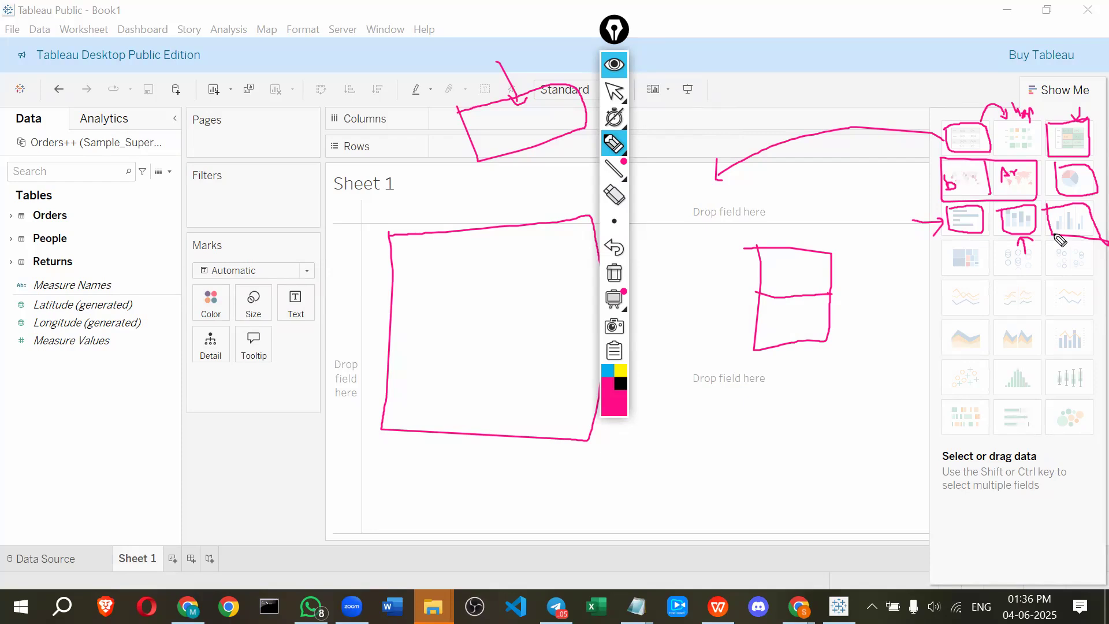
pyautogui.moveTo(744, 403); pyautogui.dragTo(847, 461)
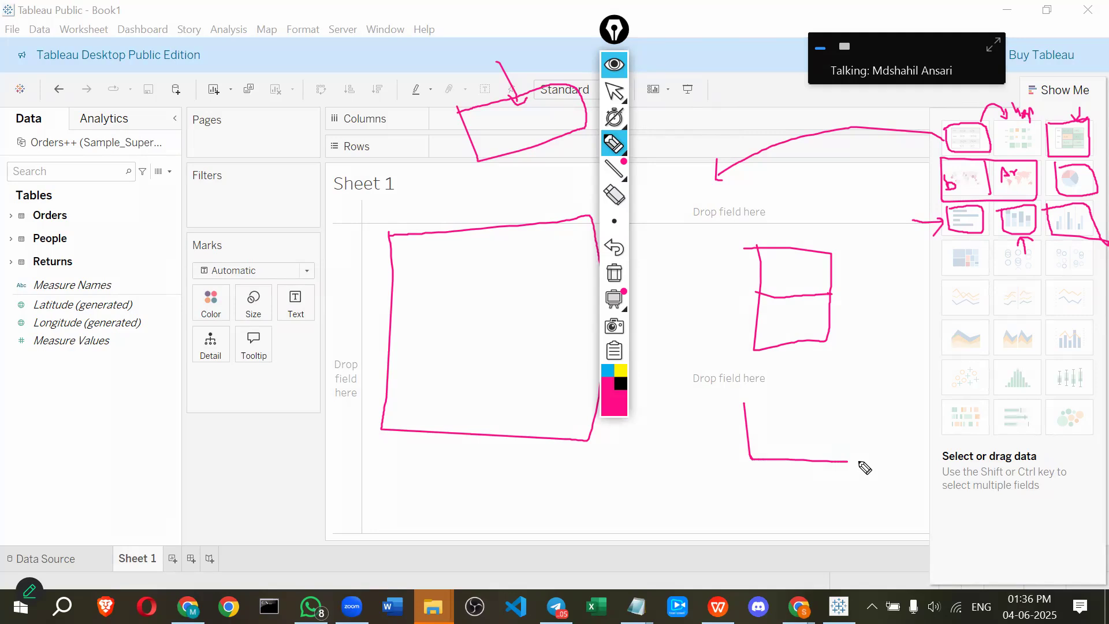
pyautogui.moveTo(847, 461); pyautogui.dragTo(878, 461)
pyautogui.moveTo(760, 438); pyautogui.dragTo(762, 455)
pyautogui.moveTo(760, 441); pyautogui.dragTo(768, 455)
pyautogui.moveTo(771, 431); pyautogui.dragTo(774, 457)
pyautogui.moveTo(769, 435); pyautogui.dragTo(786, 480)
pyautogui.moveTo(798, 400); pyautogui.dragTo(801, 470)
pyautogui.moveTo(824, 479); pyautogui.dragTo(831, 469)
pyautogui.moveTo(849, 404); pyautogui.dragTo(850, 477)
pyautogui.moveTo(801, 437); pyautogui.dragTo(808, 456)
pyautogui.hotkey('ctrl', 'shift', '7')
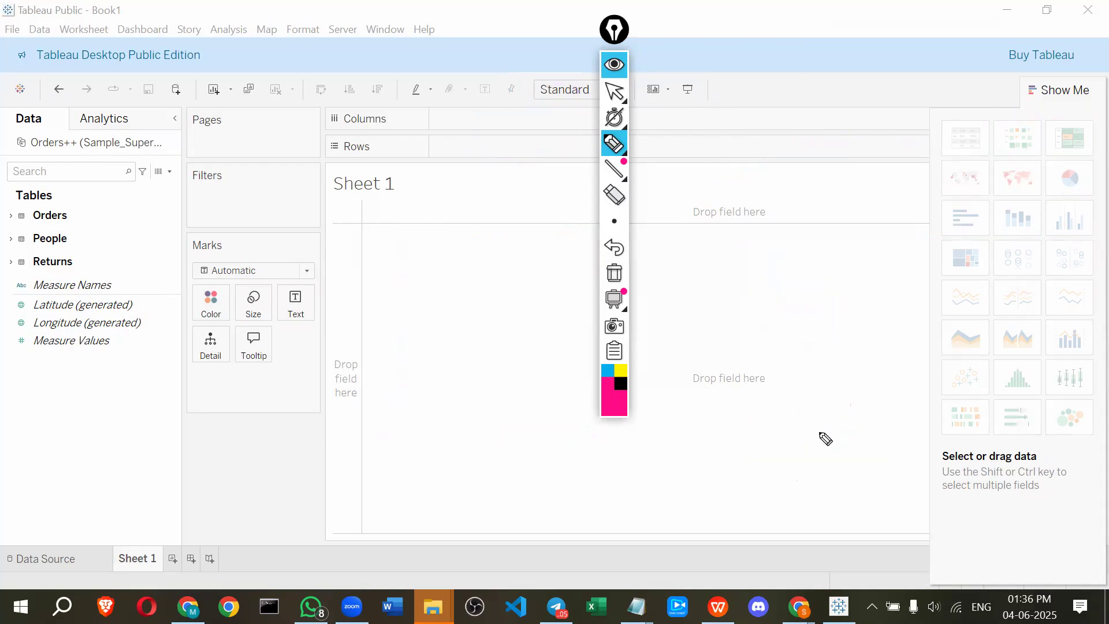
pyautogui.hotkey('ctrl', 'z')
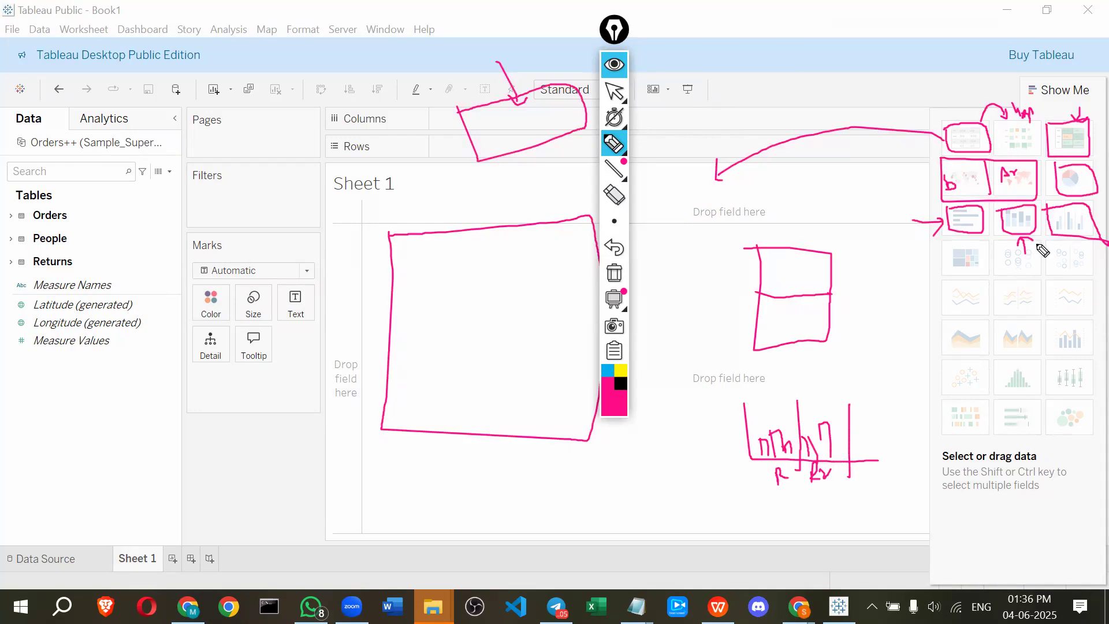
pyautogui.click(614, 220)
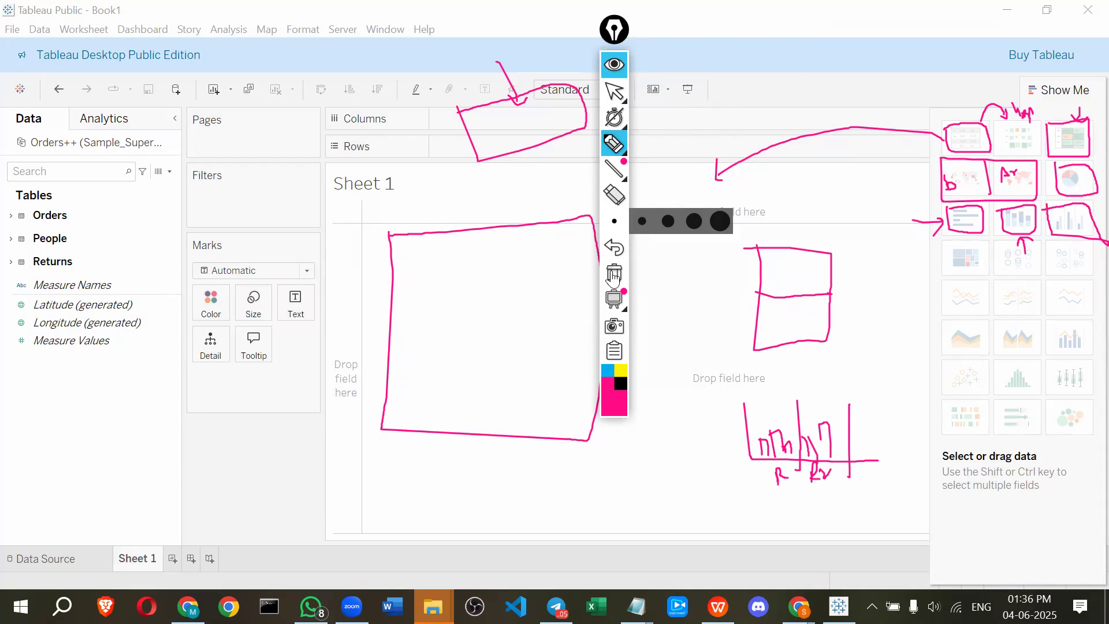
pyautogui.click(614, 275)
# Mark the heat map, circle, line and area chart thumbnails in Show Me, sketching a heat map cell beside them
pyautogui.moveTo(992, 280)
pyautogui.mouseDown()
pyautogui.moveTo(1095, 268)
pyautogui.moveTo(987, 239)
pyautogui.mouseUp()
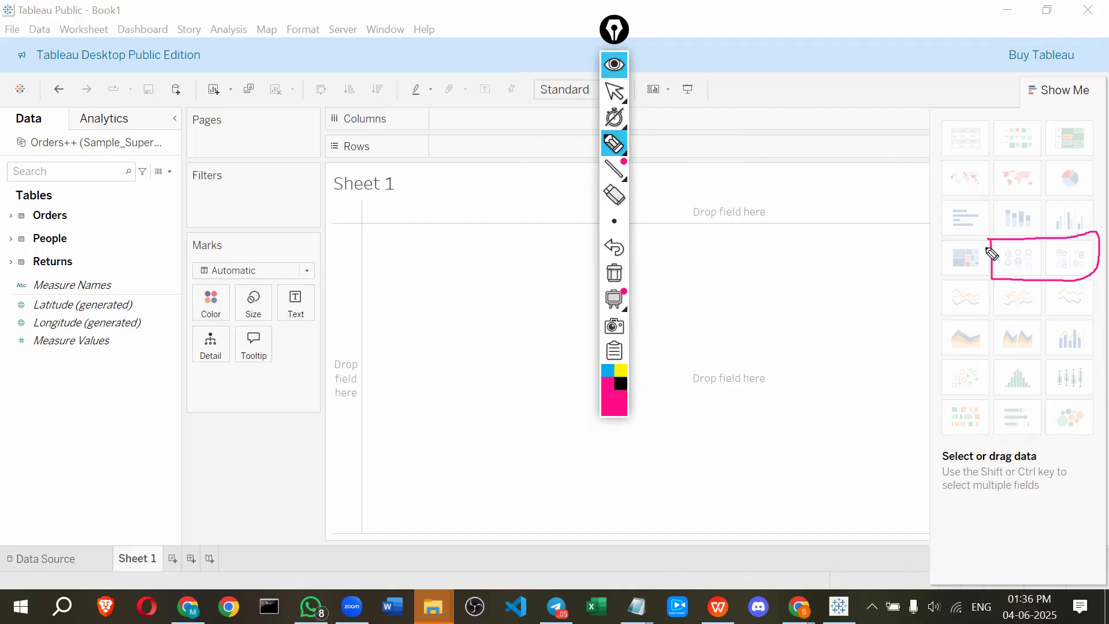
pyautogui.moveTo(986, 286)
pyautogui.mouseDown()
pyautogui.moveTo(943, 250)
pyautogui.moveTo(989, 247)
pyautogui.mouseUp()
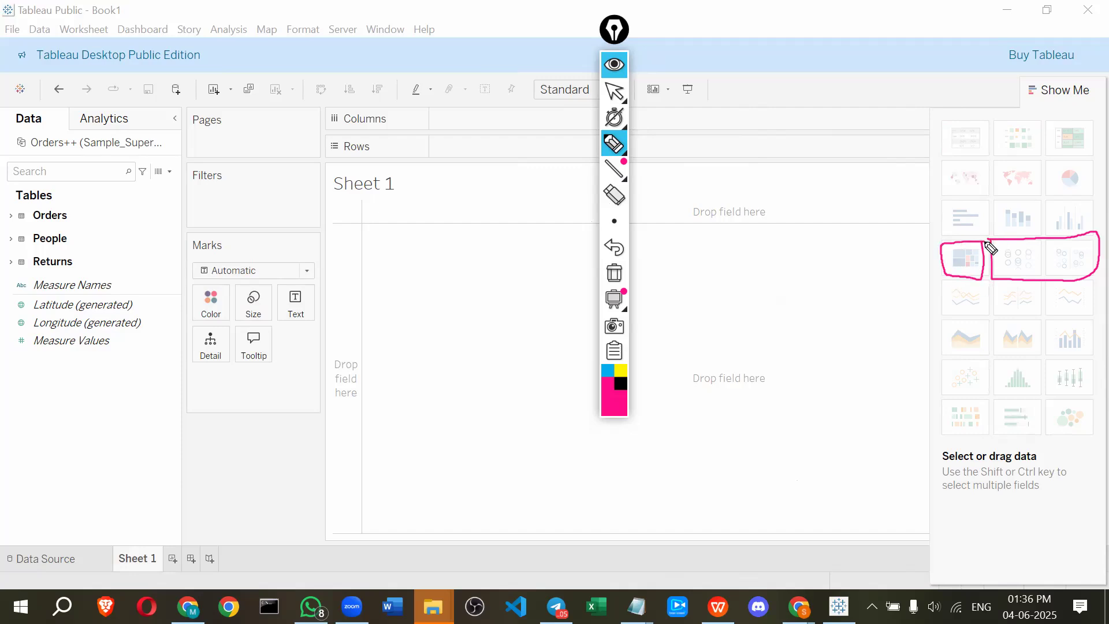
pyautogui.moveTo(697, 254)
pyautogui.mouseDown()
pyautogui.moveTo(710, 346)
pyautogui.moveTo(825, 322)
pyautogui.moveTo(820, 236)
pyautogui.moveTo(694, 246)
pyautogui.mouseUp()
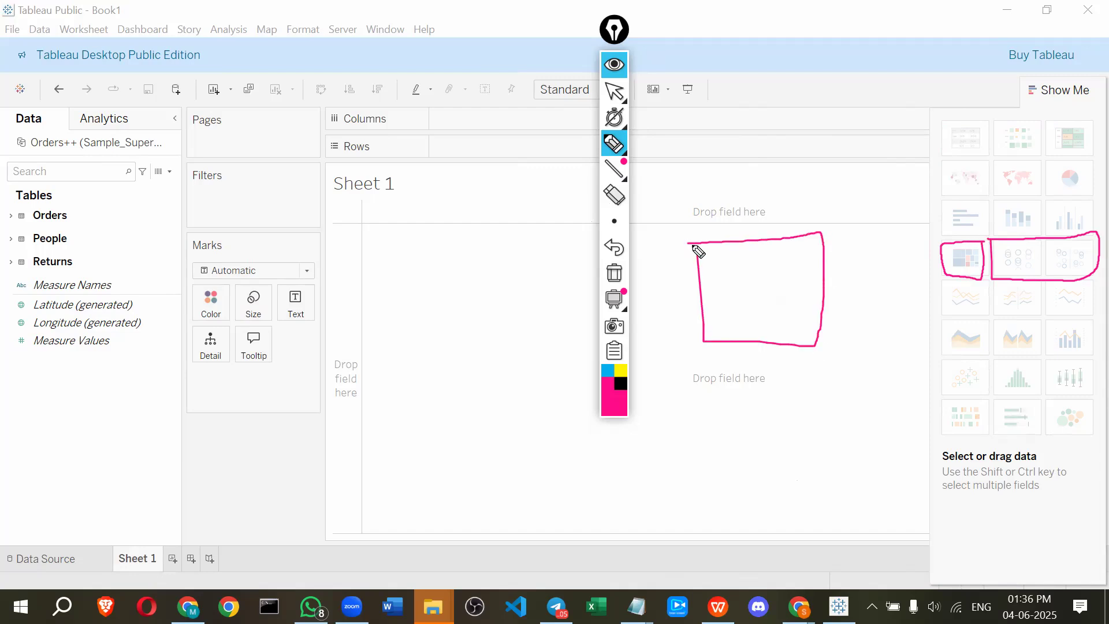
pyautogui.moveTo(692, 296)
pyautogui.mouseDown()
pyautogui.moveTo(754, 278)
pyautogui.moveTo(750, 240)
pyautogui.moveTo(716, 272)
pyautogui.moveTo(735, 271)
pyautogui.mouseUp()
pyautogui.moveTo(800, 317); pyautogui.dragTo(797, 336)
pyautogui.moveTo(793, 318); pyautogui.dragTo(817, 317)
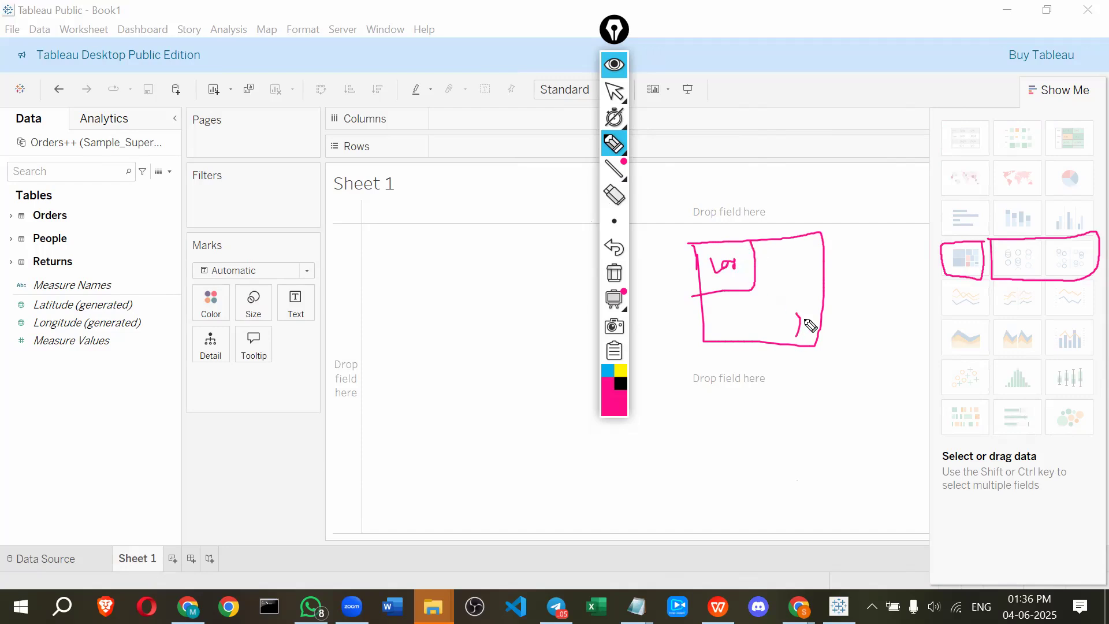
pyautogui.moveTo(804, 180)
pyautogui.mouseDown()
pyautogui.moveTo(785, 227)
pyautogui.moveTo(804, 223)
pyautogui.mouseUp()
pyautogui.moveTo(788, 165)
pyautogui.mouseDown()
pyautogui.moveTo(785, 155)
pyautogui.moveTo(815, 144)
pyautogui.mouseUp()
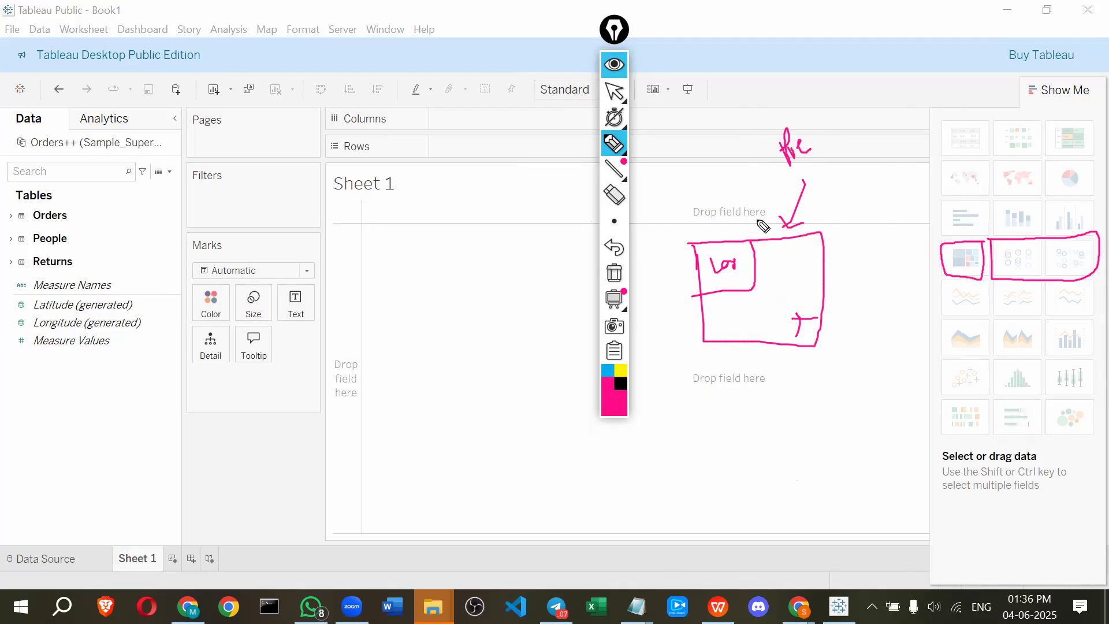
pyautogui.moveTo(902, 241)
pyautogui.mouseDown()
pyautogui.moveTo(938, 255)
pyautogui.moveTo(914, 273)
pyautogui.moveTo(1049, 322)
pyautogui.moveTo(1104, 277)
pyautogui.moveTo(953, 279)
pyautogui.moveTo(948, 349)
pyautogui.moveTo(970, 364)
pyautogui.moveTo(1040, 357)
pyautogui.moveTo(1046, 335)
pyautogui.moveTo(949, 321)
pyautogui.mouseUp()
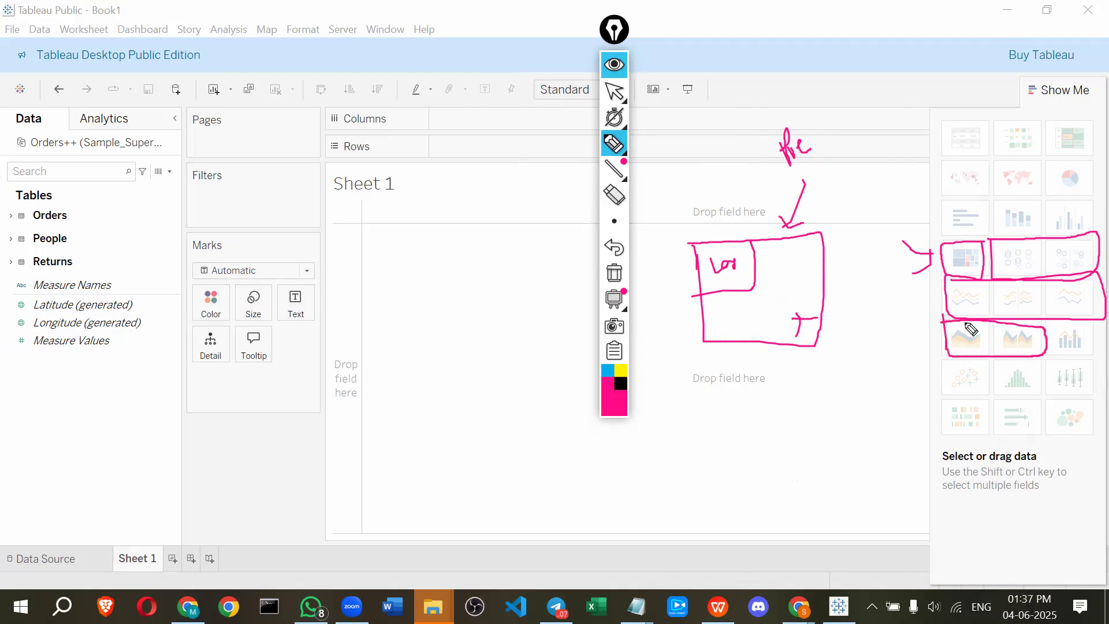
pyautogui.moveTo(1057, 363)
pyautogui.mouseDown()
pyautogui.moveTo(1095, 354)
pyautogui.moveTo(1078, 324)
pyautogui.moveTo(1053, 327)
pyautogui.mouseUp()
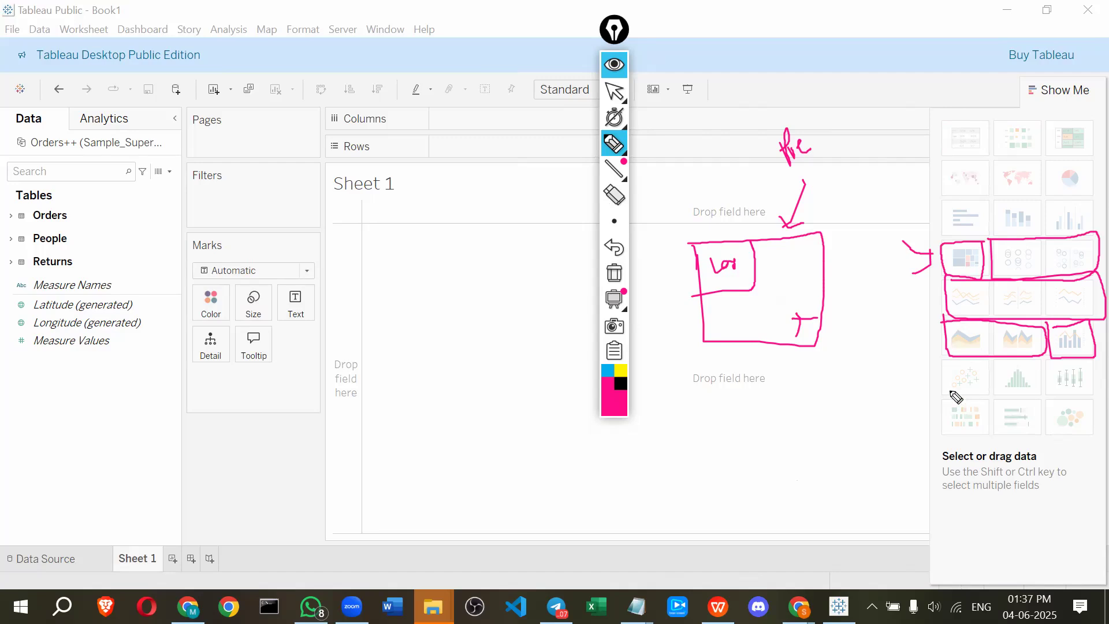
pyautogui.moveTo(942, 359)
pyautogui.mouseDown()
pyautogui.moveTo(944, 394)
pyautogui.moveTo(983, 392)
pyautogui.moveTo(962, 365)
pyautogui.moveTo(944, 364)
pyautogui.mouseUp()
# Sketch a scatter plot and a histogram, marking the scatter, histogram and box plot thumbnails in Show Me
pyautogui.moveTo(753, 401)
pyautogui.mouseDown()
pyautogui.moveTo(768, 465)
pyautogui.moveTo(859, 457)
pyautogui.mouseUp()
pyautogui.click(777, 434)
pyautogui.click(784, 410)
pyautogui.click(789, 418)
pyautogui.click(788, 426)
pyautogui.click(771, 431)
pyautogui.click(765, 440)
pyautogui.click(777, 446)
pyautogui.click(793, 449)
pyautogui.click(801, 447)
pyautogui.click(811, 422)
pyautogui.click(813, 411)
pyautogui.click(820, 406)
pyautogui.click(826, 412)
pyautogui.click(830, 425)
pyautogui.moveTo(1003, 393); pyautogui.dragTo(1046, 390)
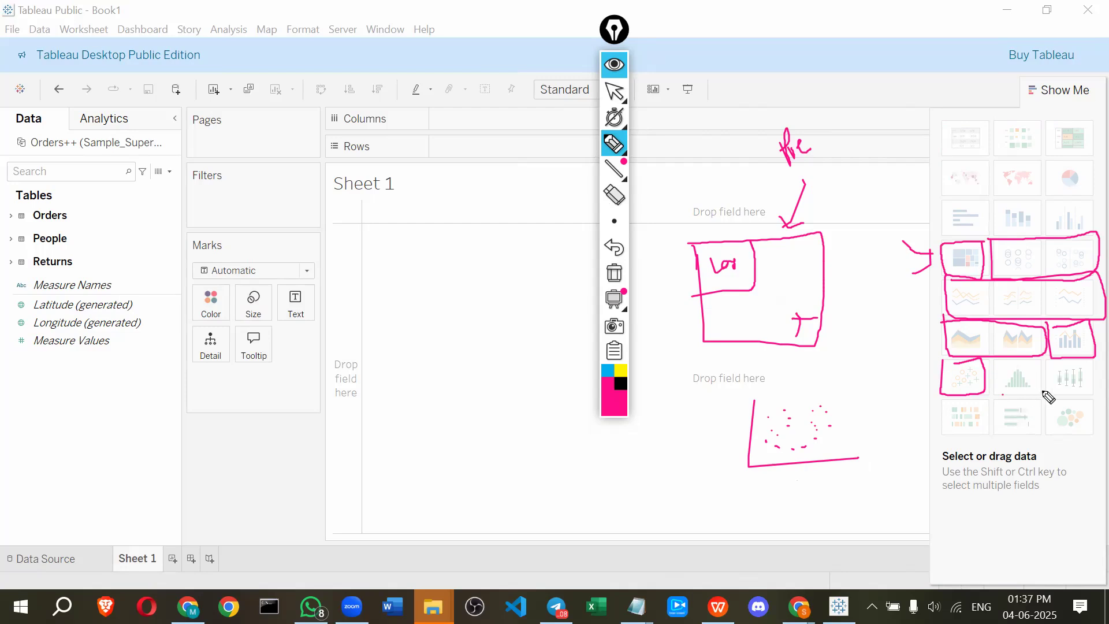
pyautogui.moveTo(465, 430)
pyautogui.mouseDown()
pyautogui.moveTo(627, 498)
pyautogui.moveTo(661, 494)
pyautogui.mouseUp()
pyautogui.moveTo(491, 498)
pyautogui.mouseDown()
pyautogui.moveTo(489, 479)
pyautogui.moveTo(501, 498)
pyautogui.mouseUp()
pyautogui.moveTo(508, 450)
pyautogui.mouseDown()
pyautogui.moveTo(512, 492)
pyautogui.moveTo(526, 453)
pyautogui.moveTo(530, 494)
pyautogui.moveTo(533, 477)
pyautogui.moveTo(546, 495)
pyautogui.moveTo(571, 496)
pyautogui.mouseUp()
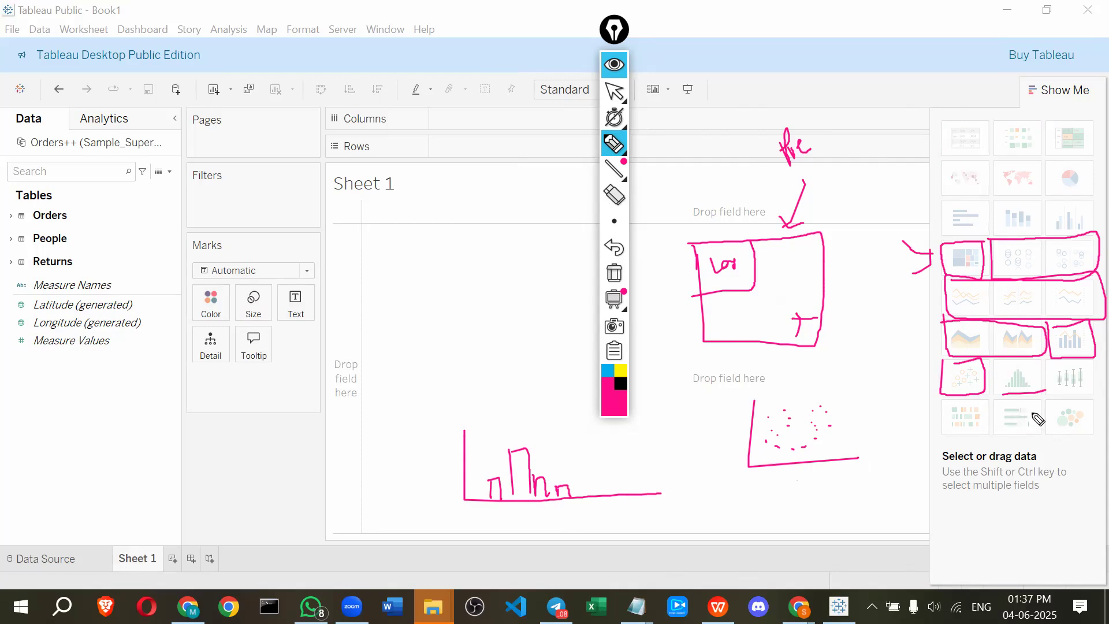
pyautogui.moveTo(1062, 392)
pyautogui.mouseDown()
pyautogui.moveTo(1095, 391)
pyautogui.moveTo(1097, 368)
pyautogui.moveTo(1046, 370)
pyautogui.moveTo(1055, 393)
pyautogui.mouseUp()
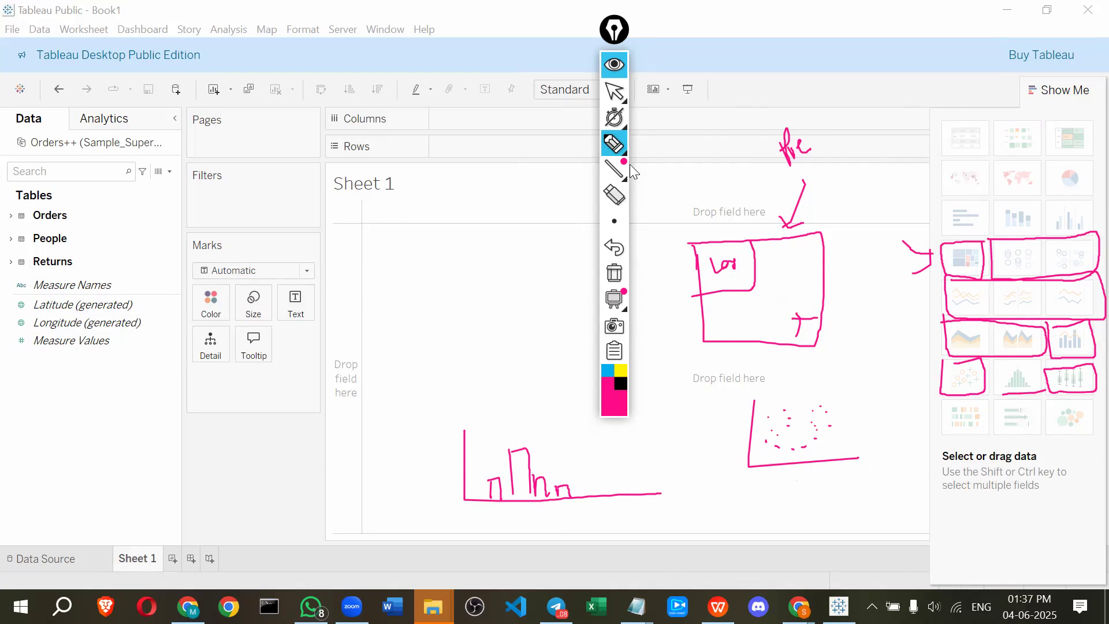
# Clear the pen drawings and read the box-and-whisker plot's field requirements in Show Me
pyautogui.click(614, 273)
pyautogui.click(611, 67)
pyautogui.moveTo(1071, 379)
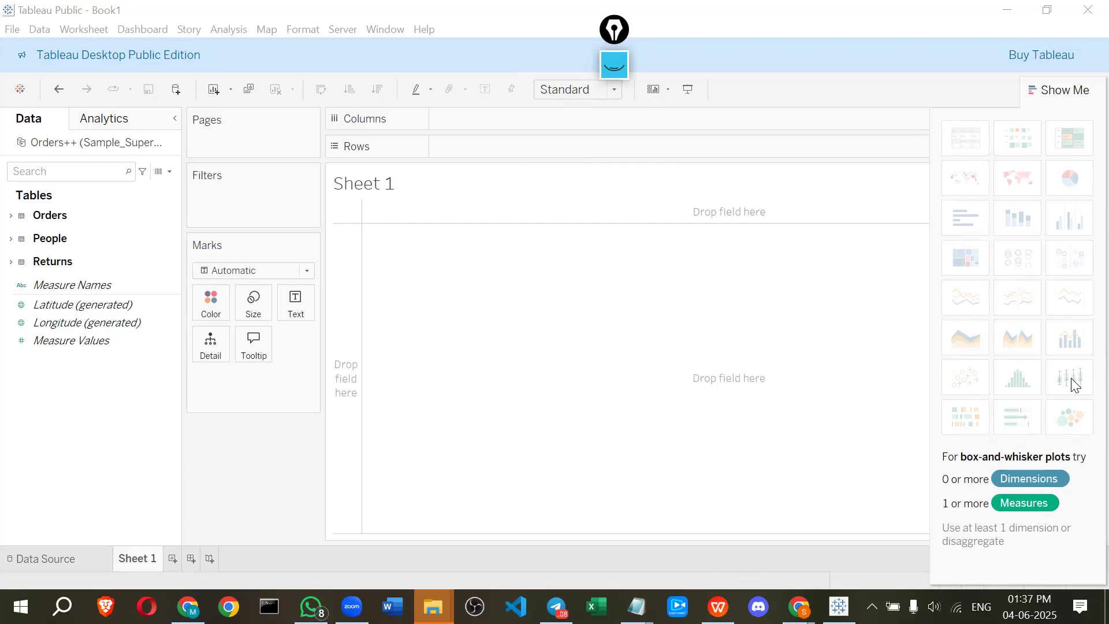
# Sketch a box-and-whisker diagram with the pen to explain the box plot, then turn the pen off
pyautogui.click(614, 67)
pyautogui.moveTo(681, 215)
pyautogui.mouseDown()
pyautogui.moveTo(764, 275)
pyautogui.moveTo(760, 194)
pyautogui.moveTo(693, 190)
pyautogui.moveTo(683, 208)
pyautogui.moveTo(687, 230)
pyautogui.moveTo(754, 220)
pyautogui.mouseUp()
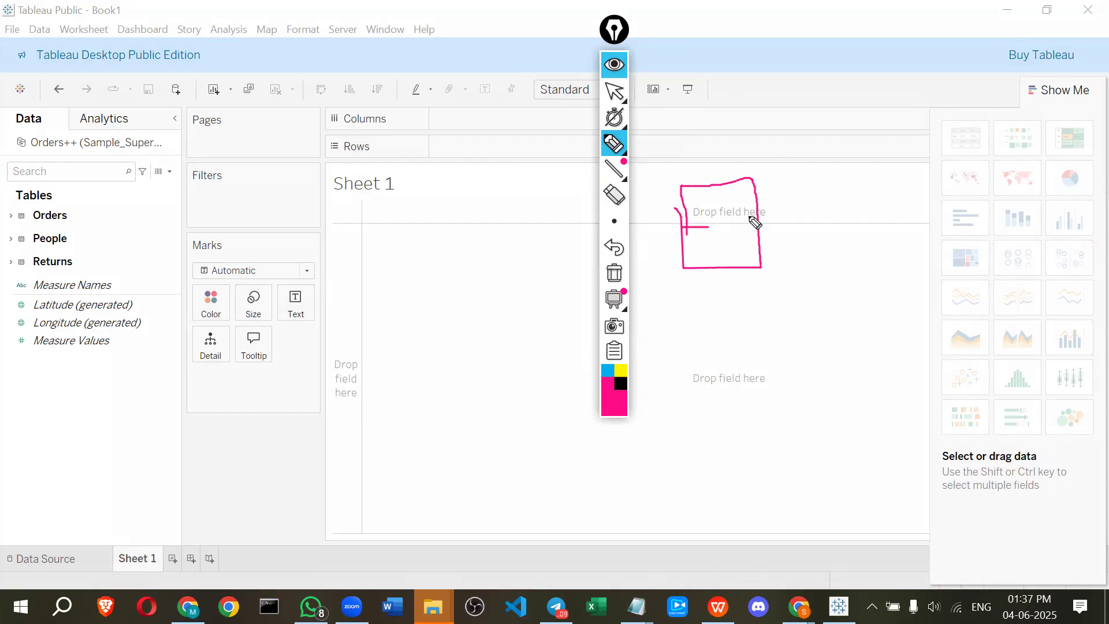
pyautogui.moveTo(715, 128); pyautogui.dragTo(719, 179)
pyautogui.moveTo(706, 131); pyautogui.dragTo(724, 128)
pyautogui.moveTo(722, 270)
pyautogui.mouseDown()
pyautogui.moveTo(722, 309)
pyautogui.moveTo(732, 305)
pyautogui.mouseUp()
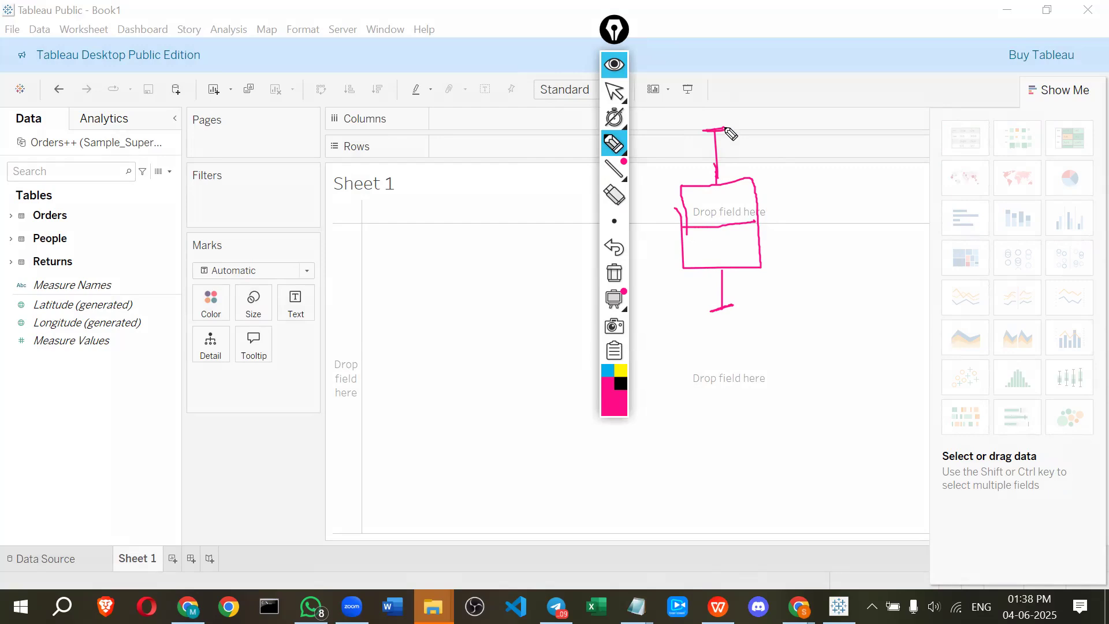
pyautogui.moveTo(680, 227); pyautogui.dragTo(756, 226)
pyautogui.moveTo(760, 128)
pyautogui.mouseDown()
pyautogui.moveTo(787, 195)
pyautogui.moveTo(790, 282)
pyautogui.moveTo(715, 324)
pyautogui.moveTo(658, 150)
pyautogui.moveTo(740, 129)
pyautogui.moveTo(785, 162)
pyautogui.moveTo(821, 152)
pyautogui.moveTo(798, 210)
pyautogui.moveTo(812, 216)
pyautogui.mouseUp()
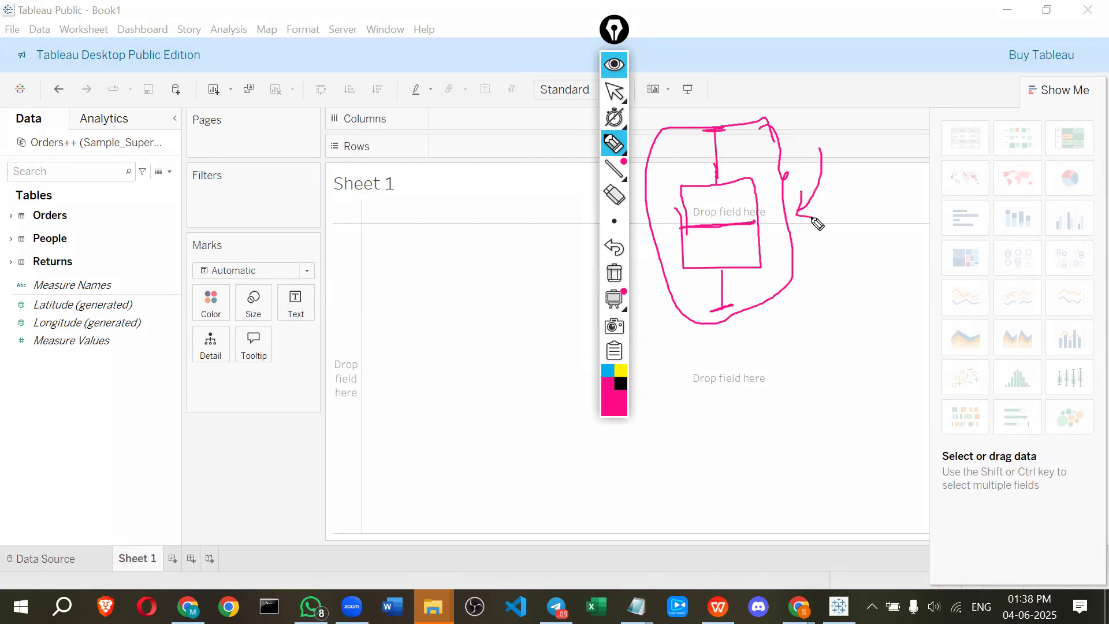
pyautogui.moveTo(710, 98)
pyautogui.mouseDown()
pyautogui.moveTo(715, 78)
pyautogui.moveTo(727, 91)
pyautogui.mouseUp()
pyautogui.moveTo(675, 227); pyautogui.dragTo(777, 227)
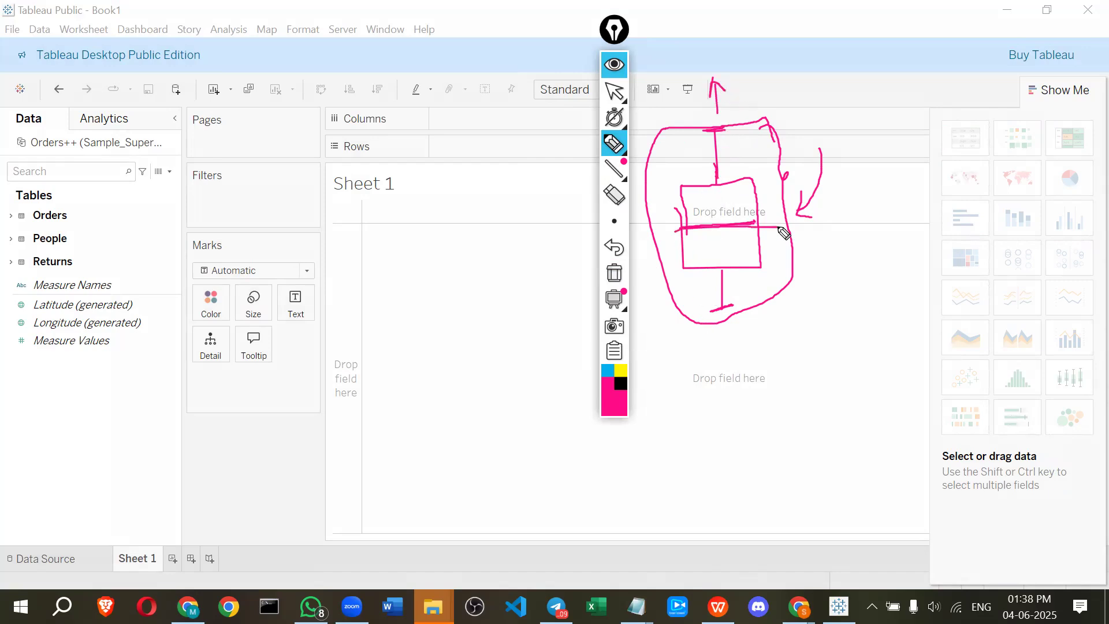
pyautogui.moveTo(732, 386)
pyautogui.mouseDown()
pyautogui.moveTo(745, 326)
pyautogui.moveTo(731, 341)
pyautogui.moveTo(759, 340)
pyautogui.mouseUp()
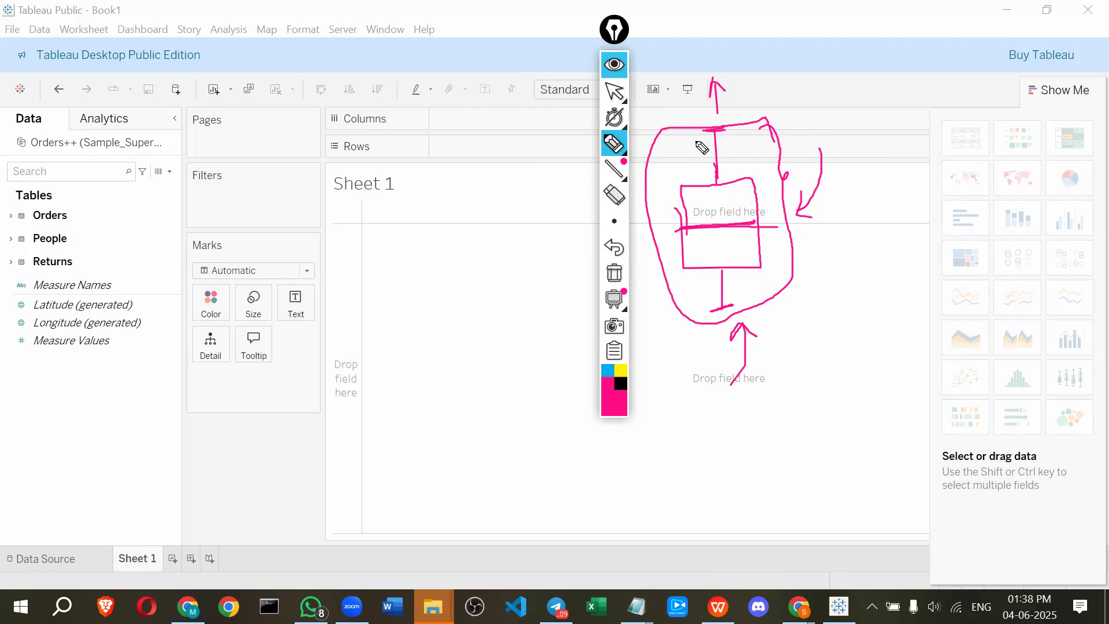
pyautogui.moveTo(1043, 395)
pyautogui.mouseDown()
pyautogui.moveTo(1090, 395)
pyautogui.moveTo(1045, 391)
pyautogui.mouseUp()
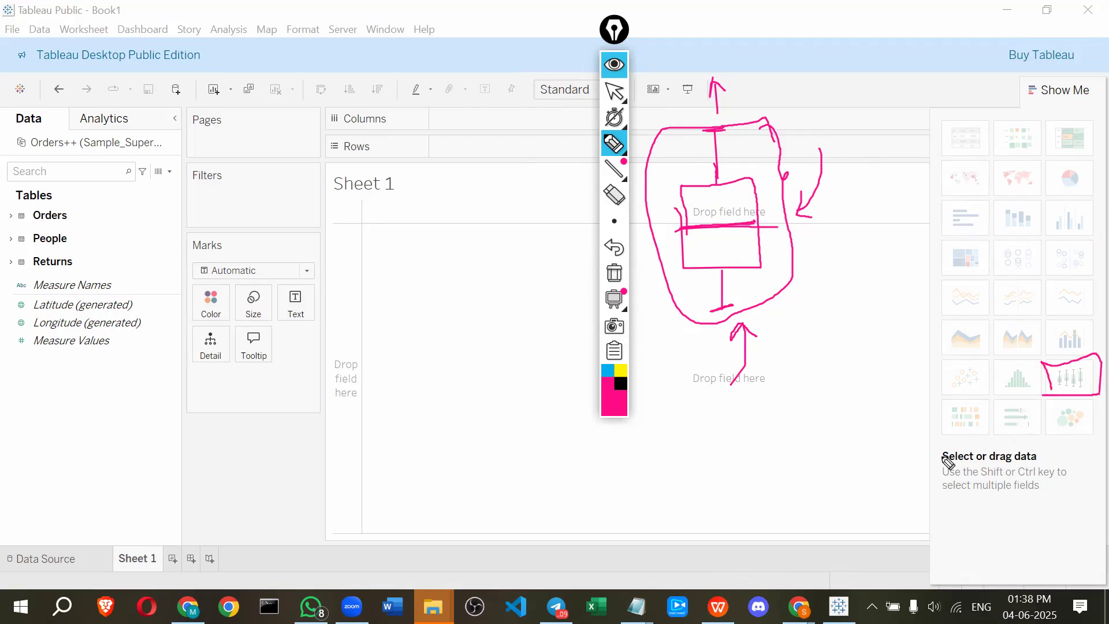
pyautogui.click(606, 69)
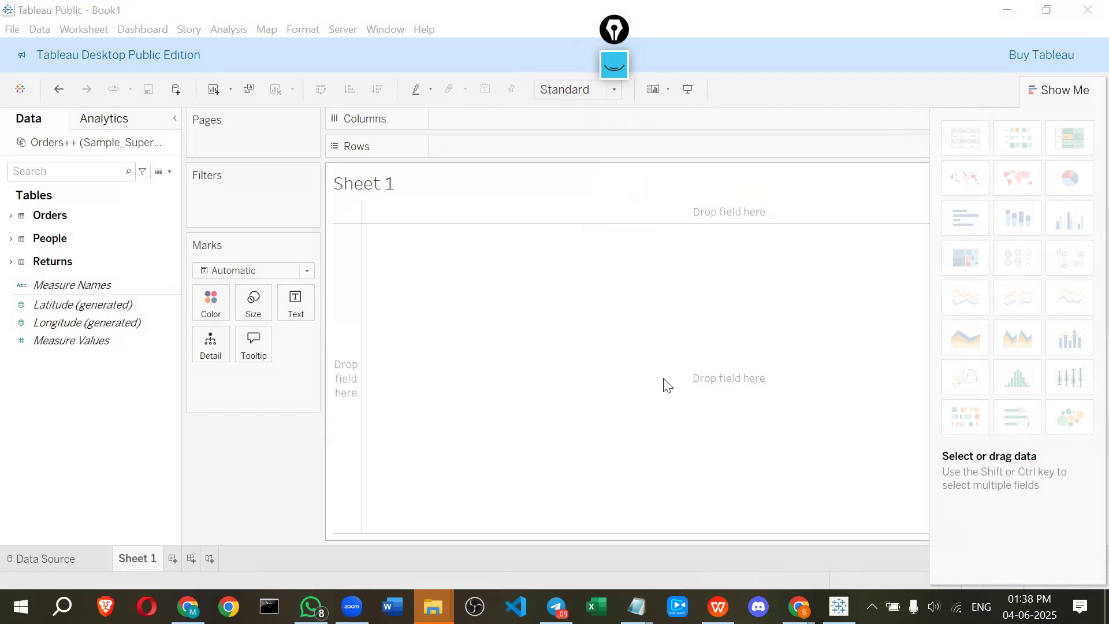
# Switch to Chrome, open a new tab and search Google for gantt chart
pyautogui.hotkey('alt', 'Tab')
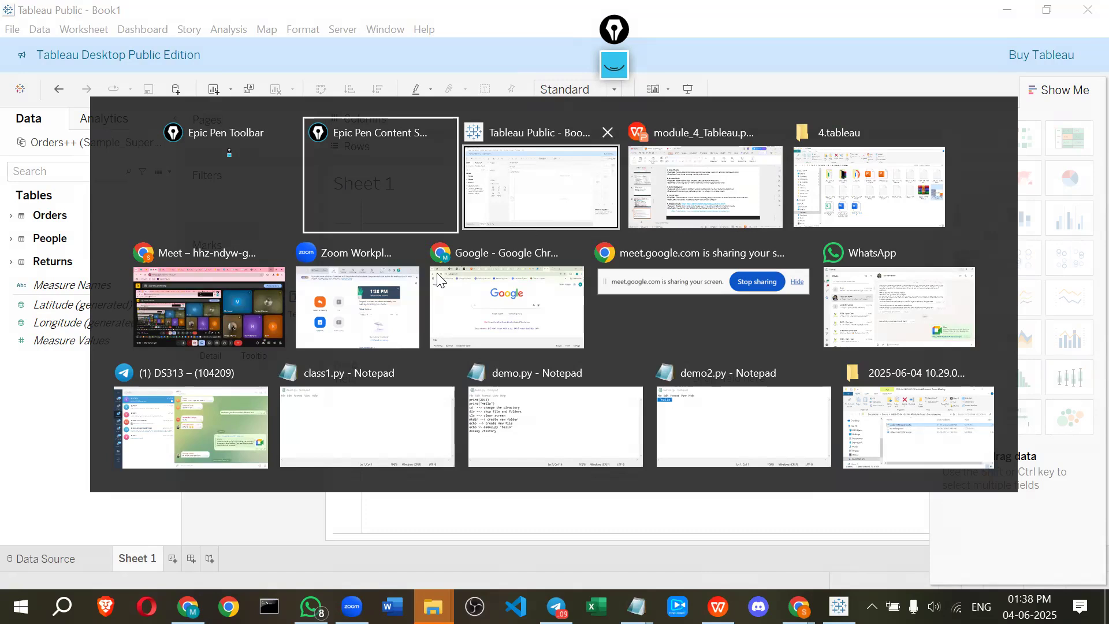
pyautogui.click(233, 286)
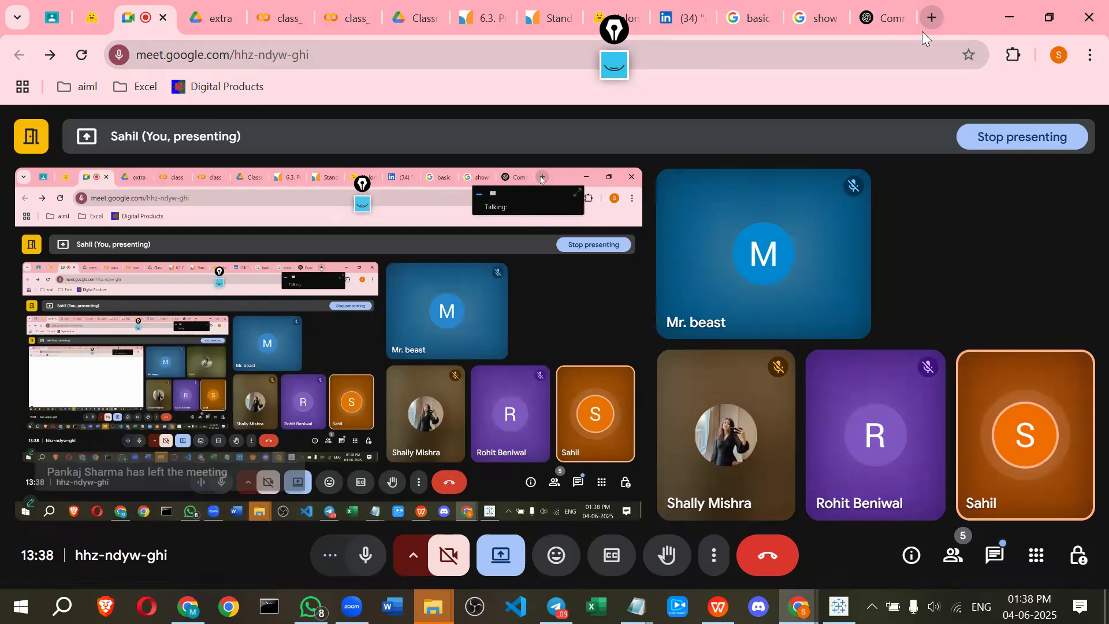
pyautogui.click(924, 27)
pyautogui.write('gan')
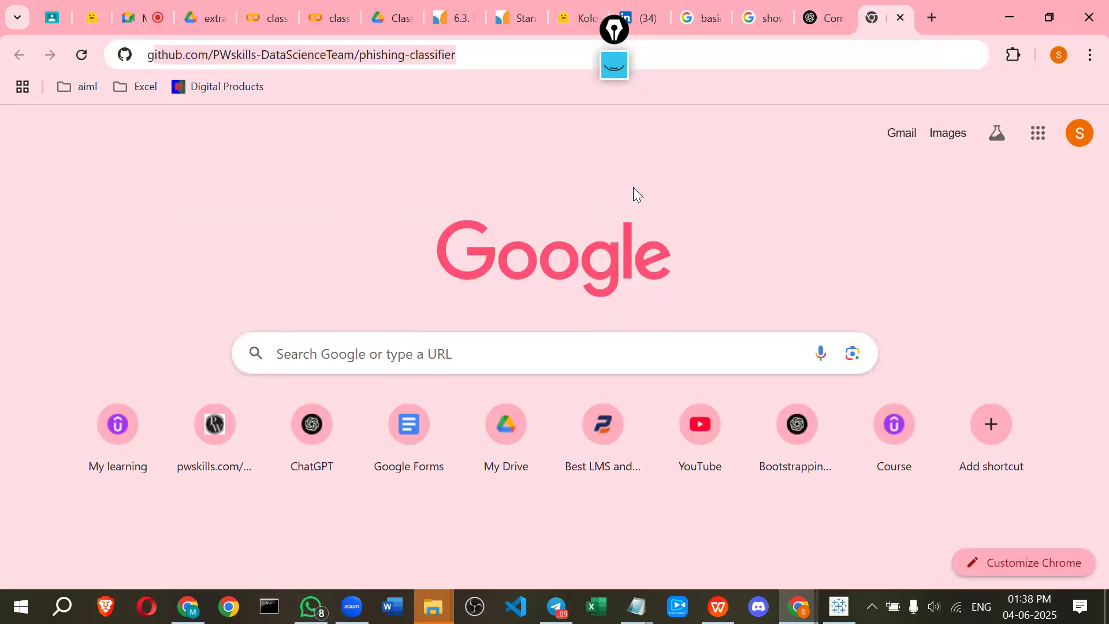
pyautogui.write('nt')
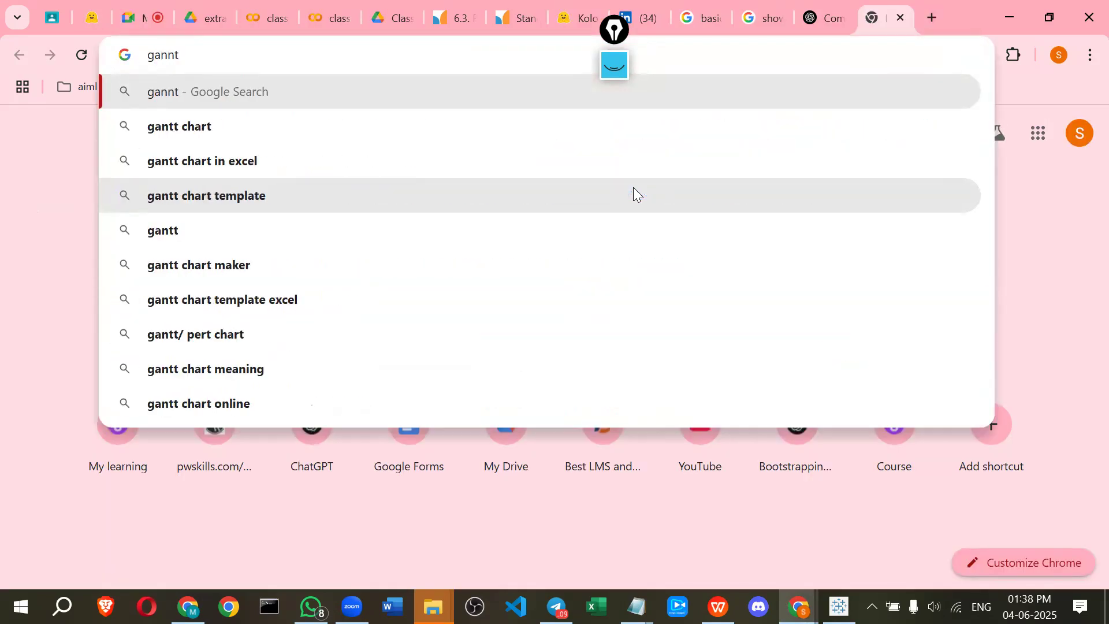
pyautogui.press('Down')
pyautogui.press('Return')
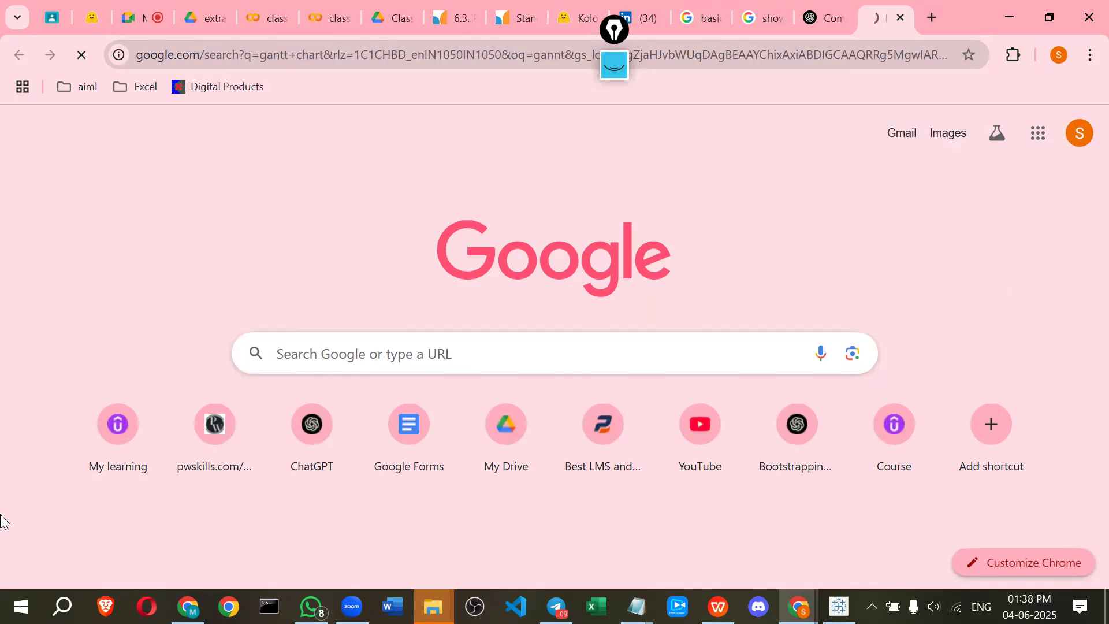
# Open the image results and select the ProductPlan Gantt chart image
pyautogui.click(75, 210)
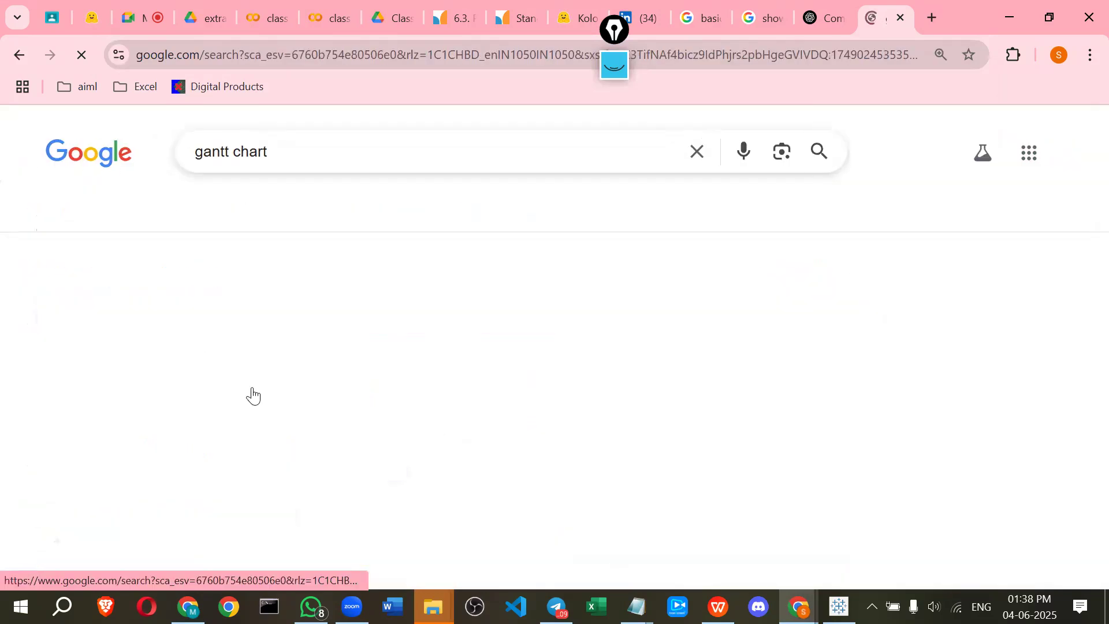
pyautogui.scroll(-2, 200, 337)
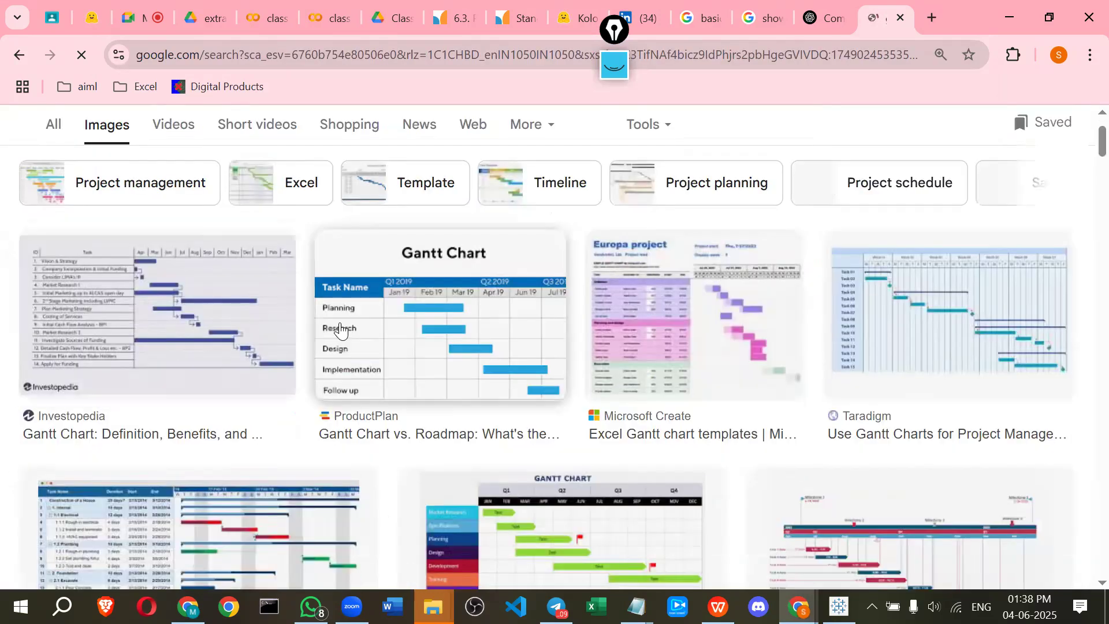
pyautogui.click(341, 328)
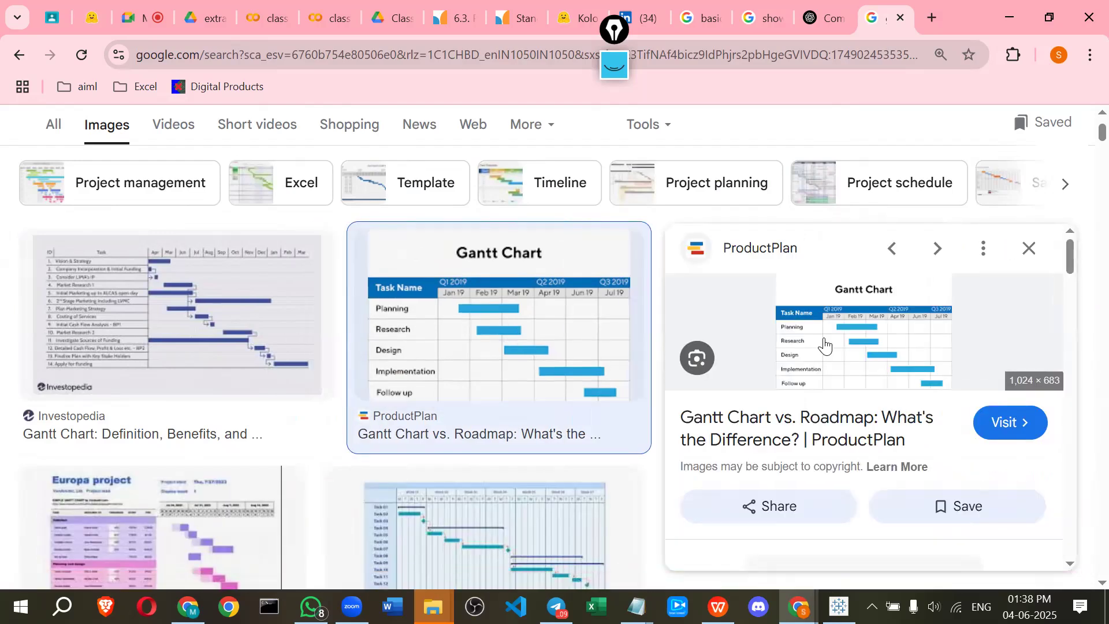
# Open the ProductPlan Gantt chart image in a new tab and switch to it
pyautogui.rightClick(853, 360)
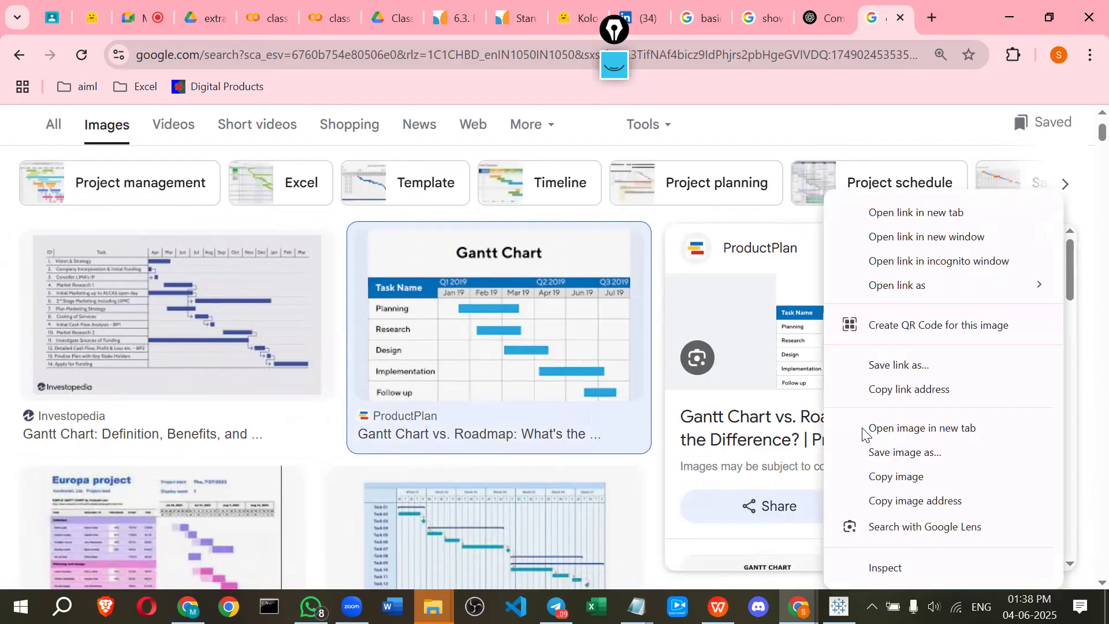
pyautogui.click(864, 430)
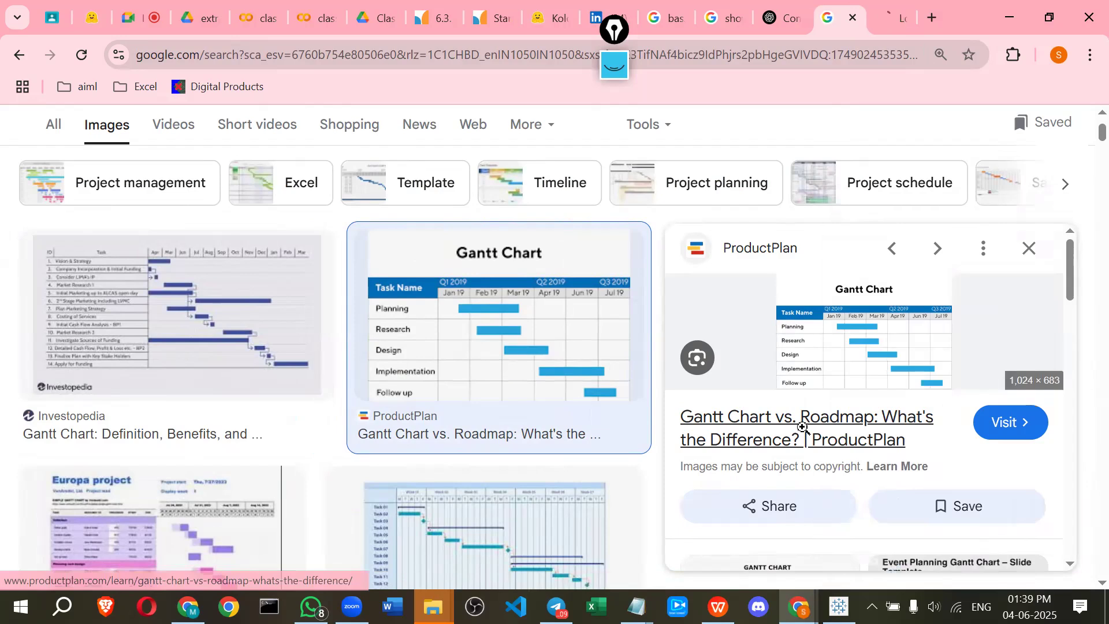
pyautogui.hotkey('ctrl', 'Tab')
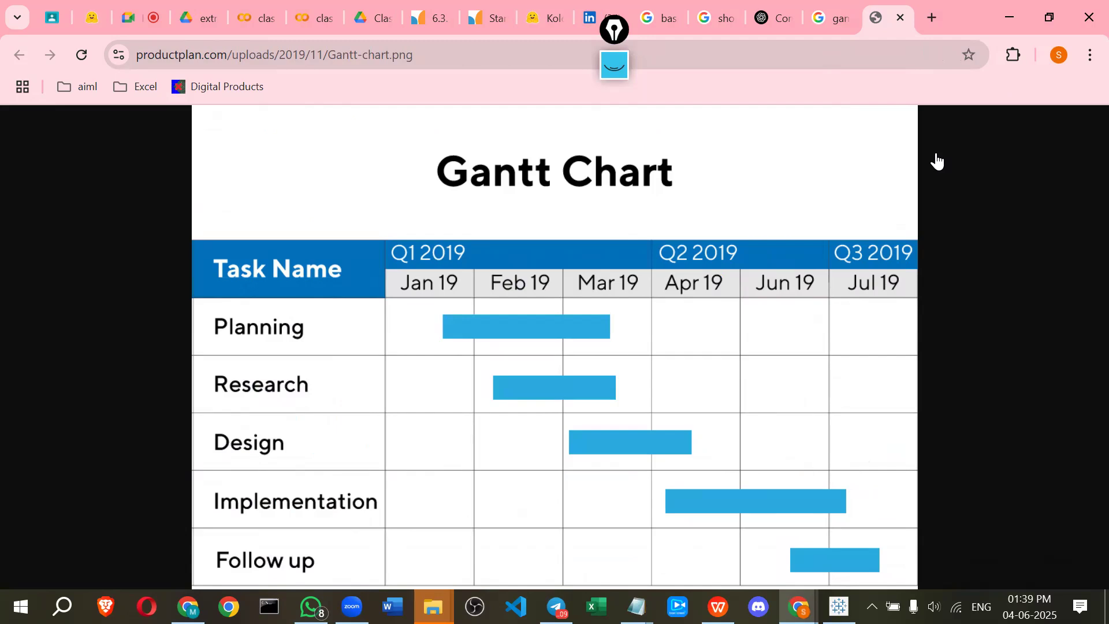
# Turn the pen on and annotate the Gantt chart, outlining the task area and sketching a project timeline labelled Project and Price
pyautogui.click(932, 377)
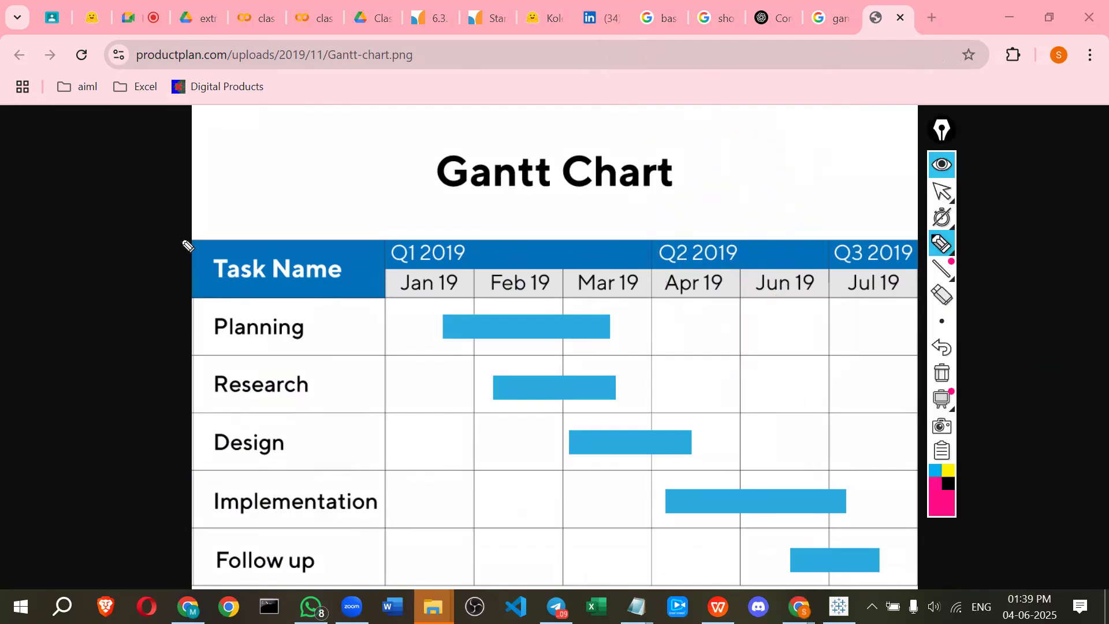
pyautogui.moveTo(196, 596); pyautogui.dragTo(334, 589)
pyautogui.moveTo(916, 594); pyautogui.dragTo(927, 457)
pyautogui.moveTo(927, 202); pyautogui.dragTo(210, 226)
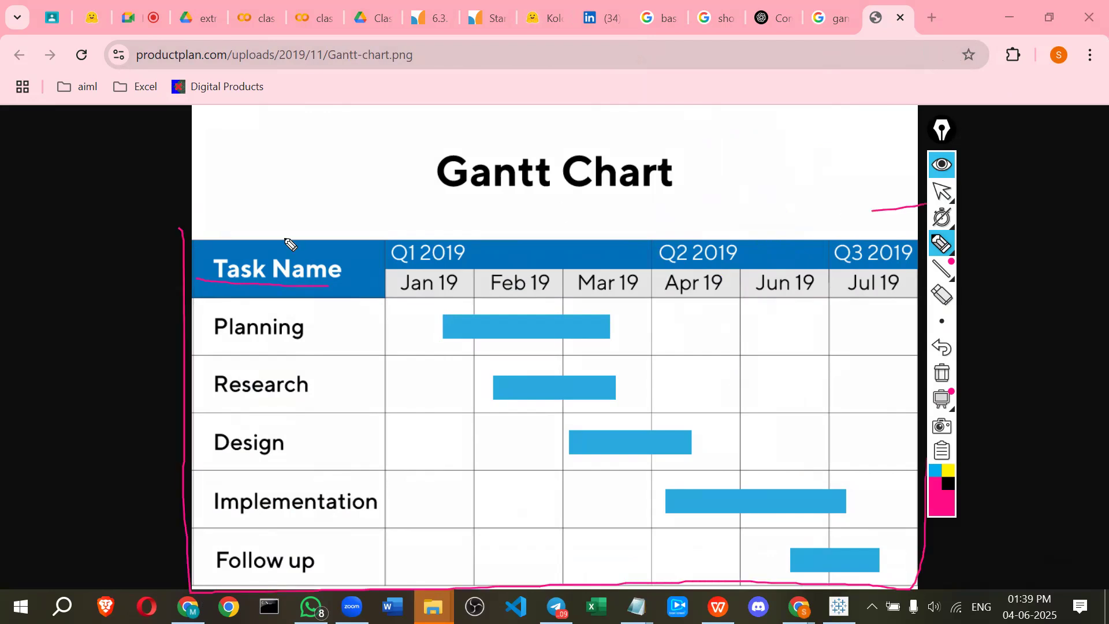
pyautogui.moveTo(456, 214); pyautogui.dragTo(474, 223)
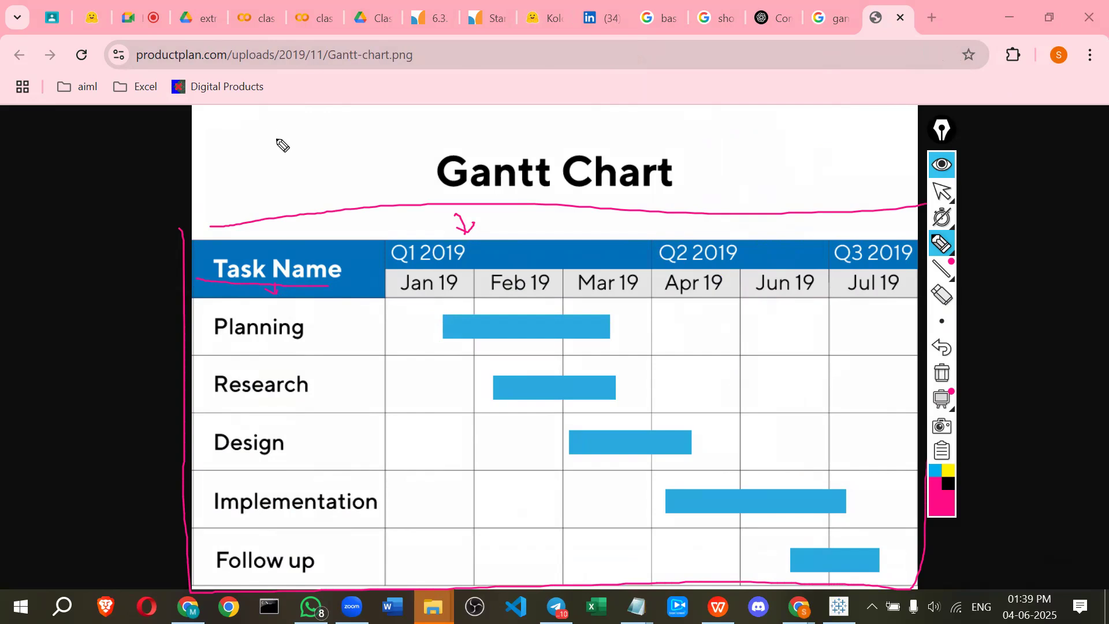
pyautogui.moveTo(269, 124)
pyautogui.mouseDown()
pyautogui.moveTo(277, 140)
pyautogui.moveTo(334, 123)
pyautogui.moveTo(339, 134)
pyautogui.moveTo(385, 100)
pyautogui.mouseUp()
pyautogui.moveTo(378, 104); pyautogui.dragTo(395, 94)
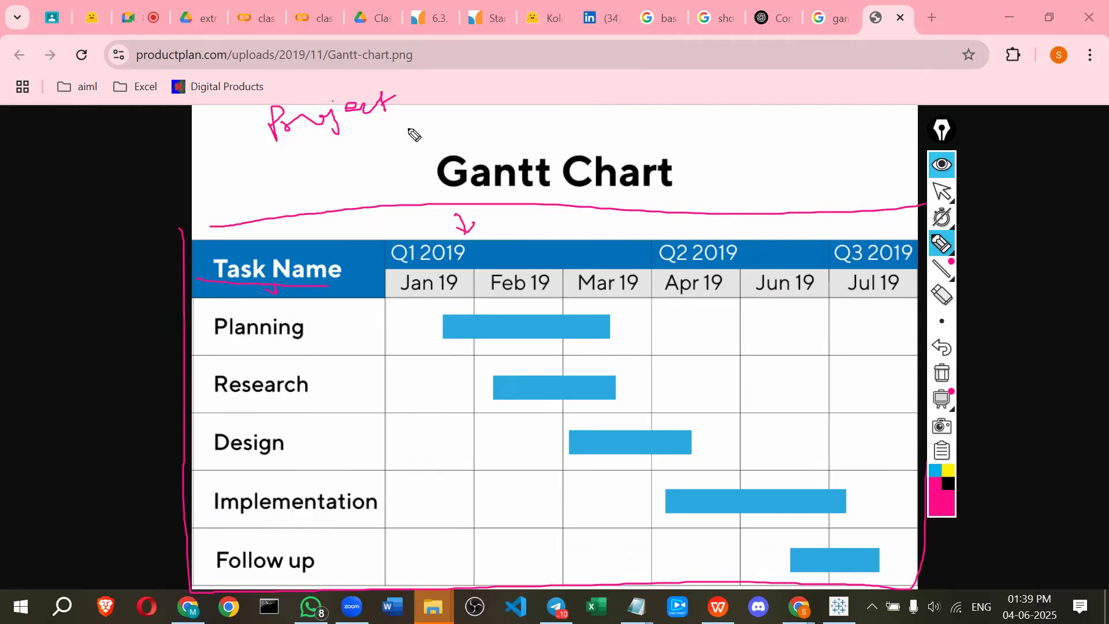
pyautogui.moveTo(404, 125); pyautogui.dragTo(456, 151)
pyautogui.moveTo(479, 90); pyautogui.dragTo(485, 137)
pyautogui.moveTo(477, 93)
pyautogui.mouseDown()
pyautogui.moveTo(672, 80)
pyautogui.moveTo(689, 91)
pyautogui.moveTo(492, 133)
pyautogui.mouseUp()
pyautogui.moveTo(605, 104); pyautogui.dragTo(607, 130)
pyautogui.moveTo(633, 84); pyautogui.dragTo(640, 119)
pyautogui.moveTo(661, 79)
pyautogui.mouseDown()
pyautogui.moveTo(669, 115)
pyautogui.moveTo(701, 141)
pyautogui.moveTo(751, 95)
pyautogui.moveTo(754, 111)
pyautogui.moveTo(777, 108)
pyautogui.mouseUp()
pyautogui.moveTo(792, 105); pyautogui.dragTo(812, 99)
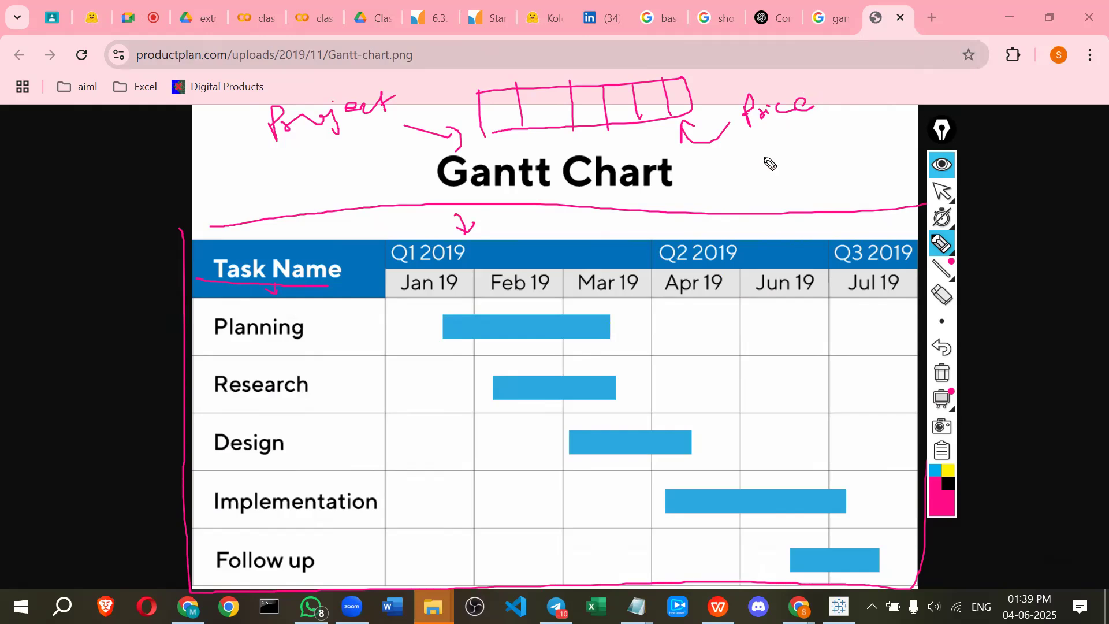
# Underline each task from Planning to Follow up and outline its bar across the months, then write Gantt beside the title
pyautogui.moveTo(112, 244); pyautogui.dragTo(136, 276)
pyautogui.moveTo(205, 311); pyautogui.dragTo(205, 335)
pyautogui.moveTo(438, 297); pyautogui.dragTo(437, 342)
pyautogui.moveTo(528, 304)
pyautogui.mouseDown()
pyautogui.moveTo(609, 303)
pyautogui.moveTo(491, 304)
pyautogui.mouseUp()
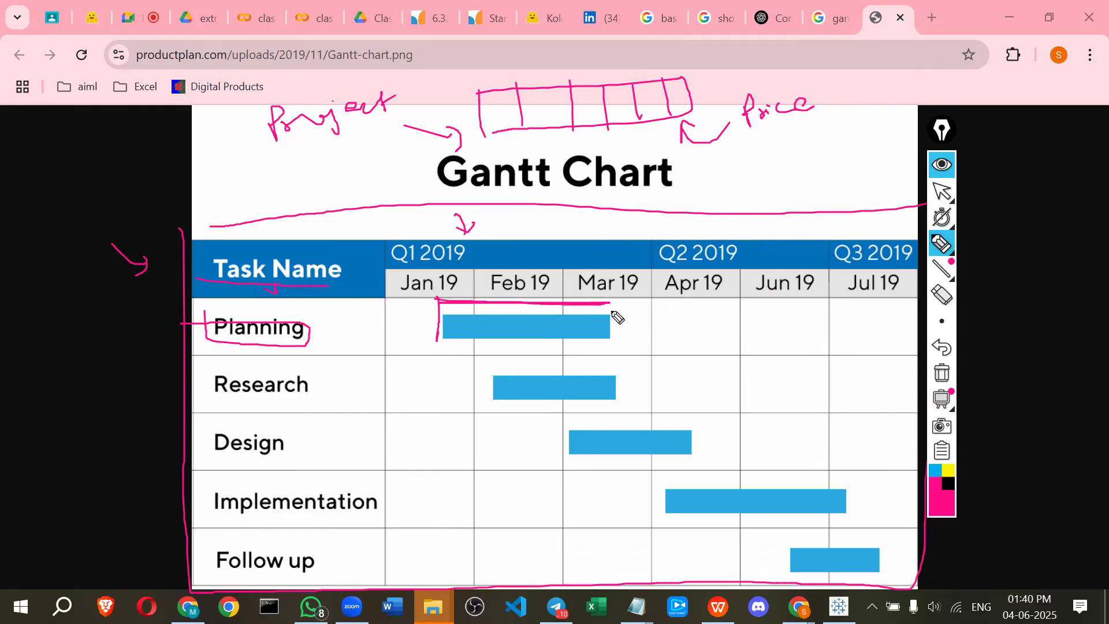
pyautogui.moveTo(610, 345)
pyautogui.mouseDown()
pyautogui.moveTo(607, 314)
pyautogui.moveTo(611, 343)
pyautogui.mouseUp()
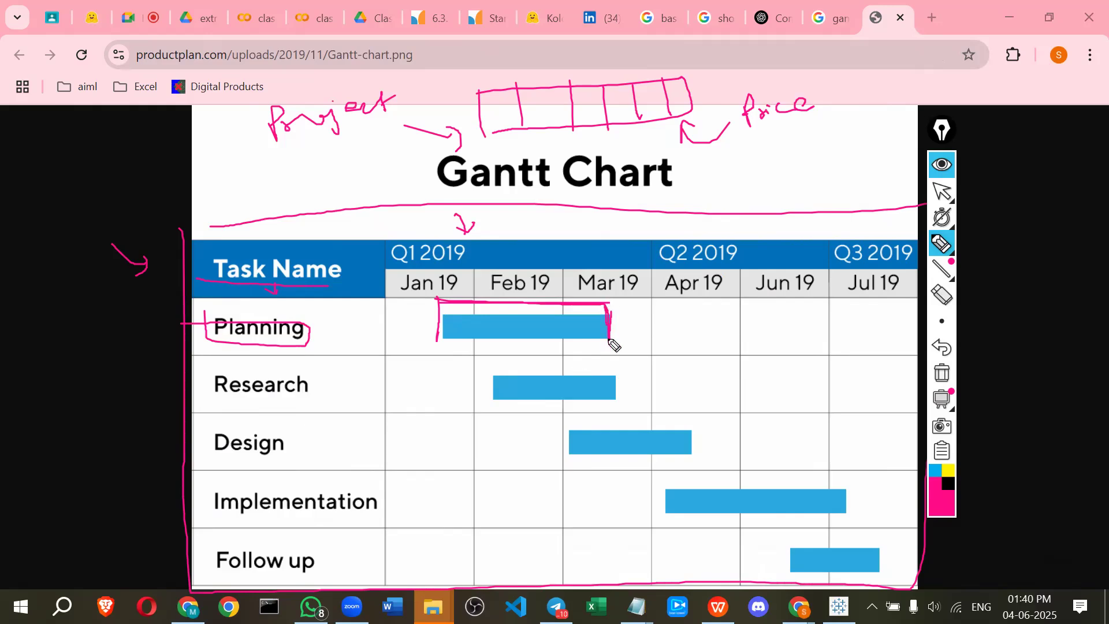
pyautogui.moveTo(492, 296); pyautogui.dragTo(494, 341)
pyautogui.moveTo(341, 395); pyautogui.dragTo(521, 416)
pyautogui.moveTo(493, 375)
pyautogui.mouseDown()
pyautogui.moveTo(493, 402)
pyautogui.moveTo(603, 397)
pyautogui.mouseUp()
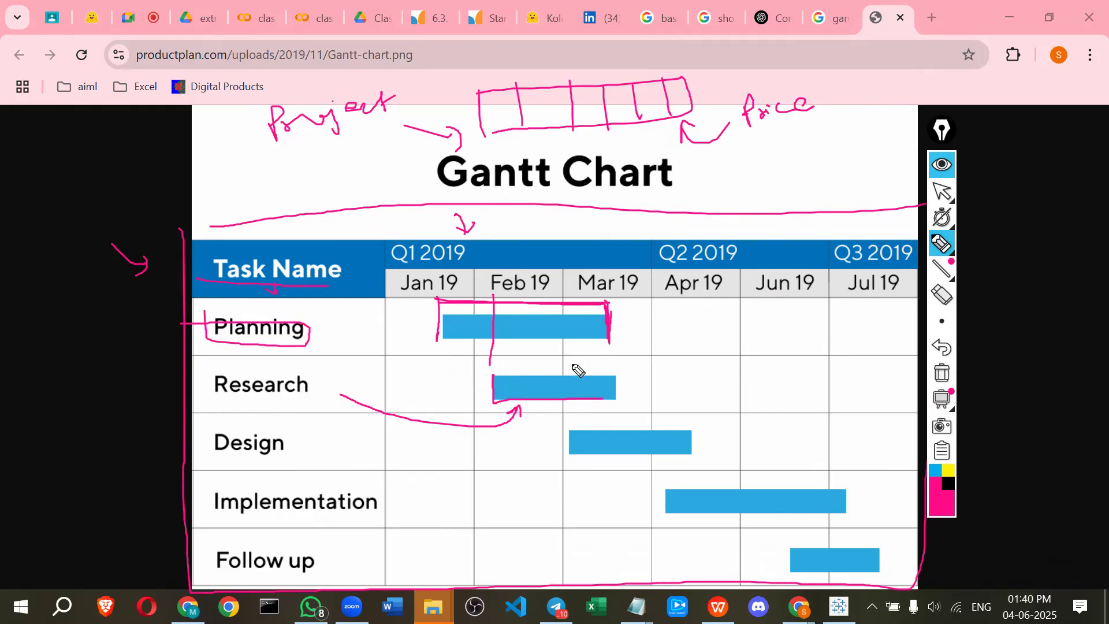
pyautogui.moveTo(216, 449); pyautogui.dragTo(311, 446)
pyautogui.moveTo(498, 372)
pyautogui.mouseDown()
pyautogui.moveTo(562, 376)
pyautogui.moveTo(549, 353)
pyautogui.mouseUp()
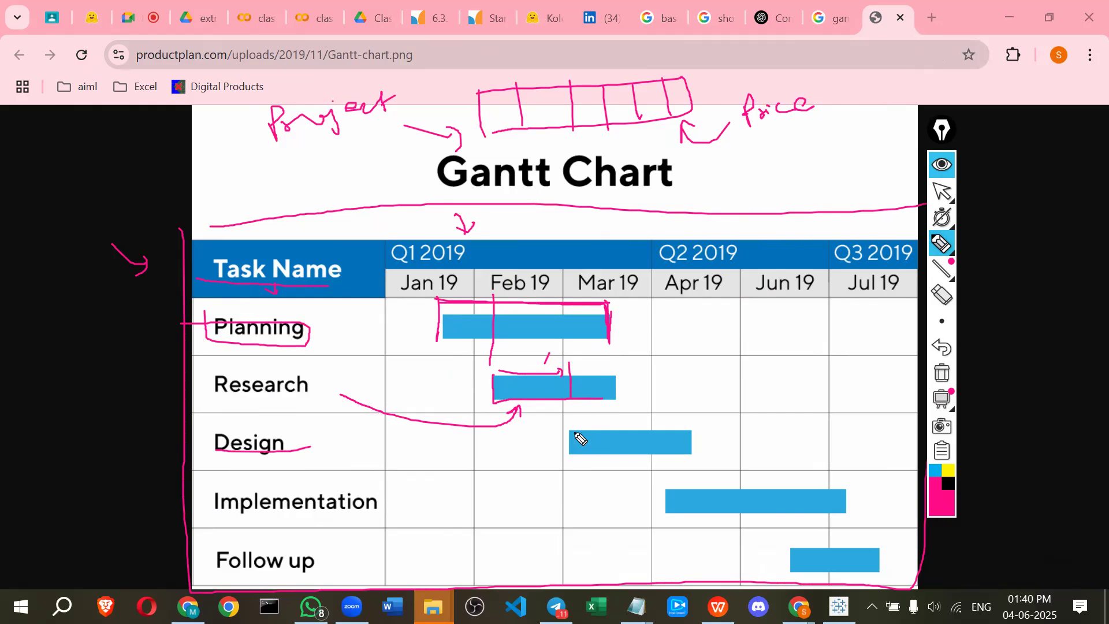
pyautogui.moveTo(571, 429)
pyautogui.mouseDown()
pyautogui.moveTo(573, 454)
pyautogui.moveTo(693, 453)
pyautogui.moveTo(653, 431)
pyautogui.moveTo(575, 424)
pyautogui.mouseUp()
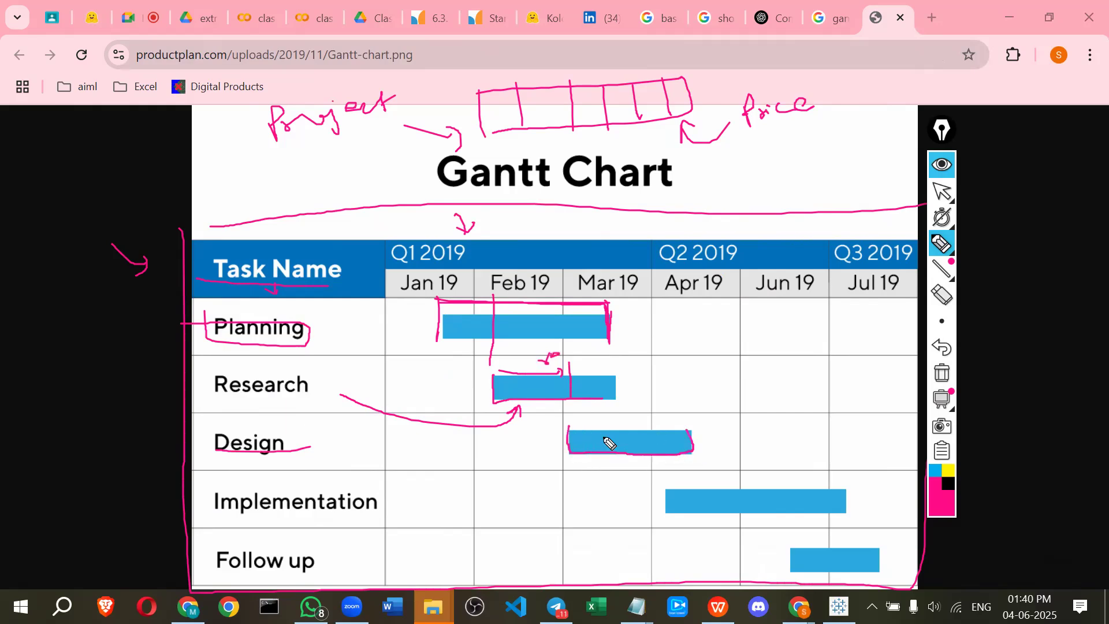
pyautogui.moveTo(674, 456)
pyautogui.mouseDown()
pyautogui.moveTo(673, 420)
pyautogui.moveTo(644, 405)
pyautogui.moveTo(657, 405)
pyautogui.mouseUp()
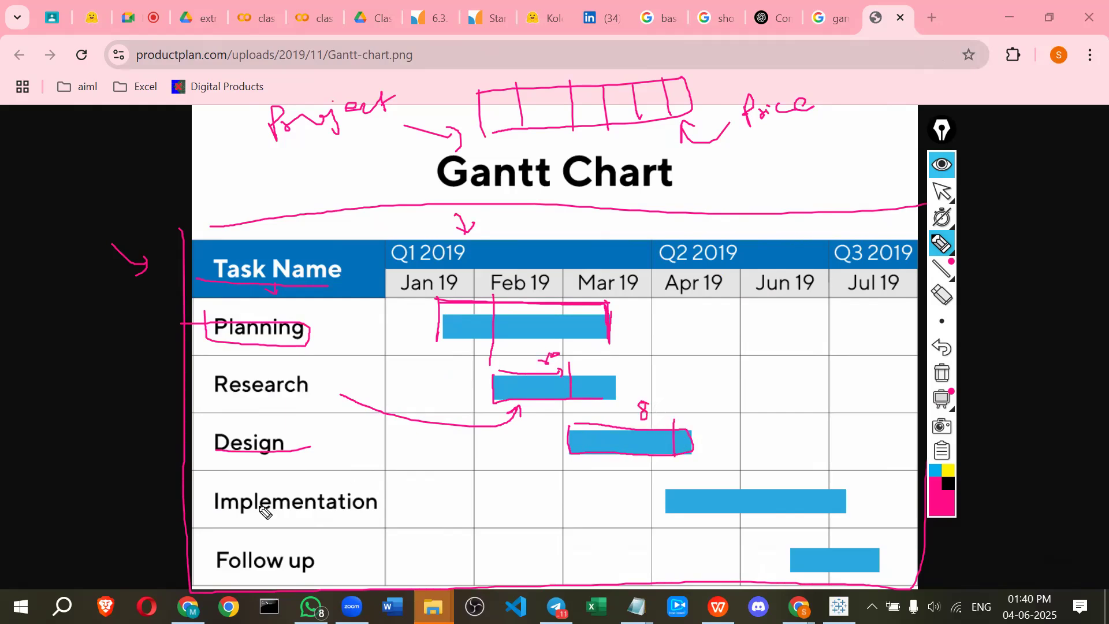
pyautogui.moveTo(211, 510); pyautogui.dragTo(376, 500)
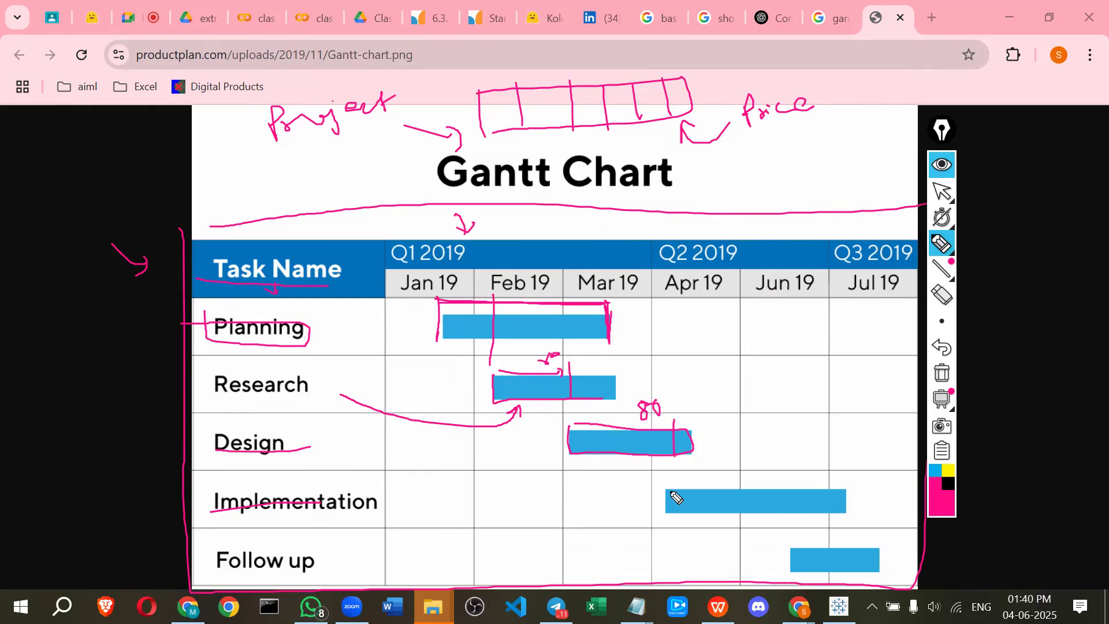
pyautogui.moveTo(664, 479)
pyautogui.mouseDown()
pyautogui.moveTo(735, 513)
pyautogui.moveTo(842, 509)
pyautogui.mouseUp()
pyautogui.moveTo(660, 481); pyautogui.dragTo(847, 509)
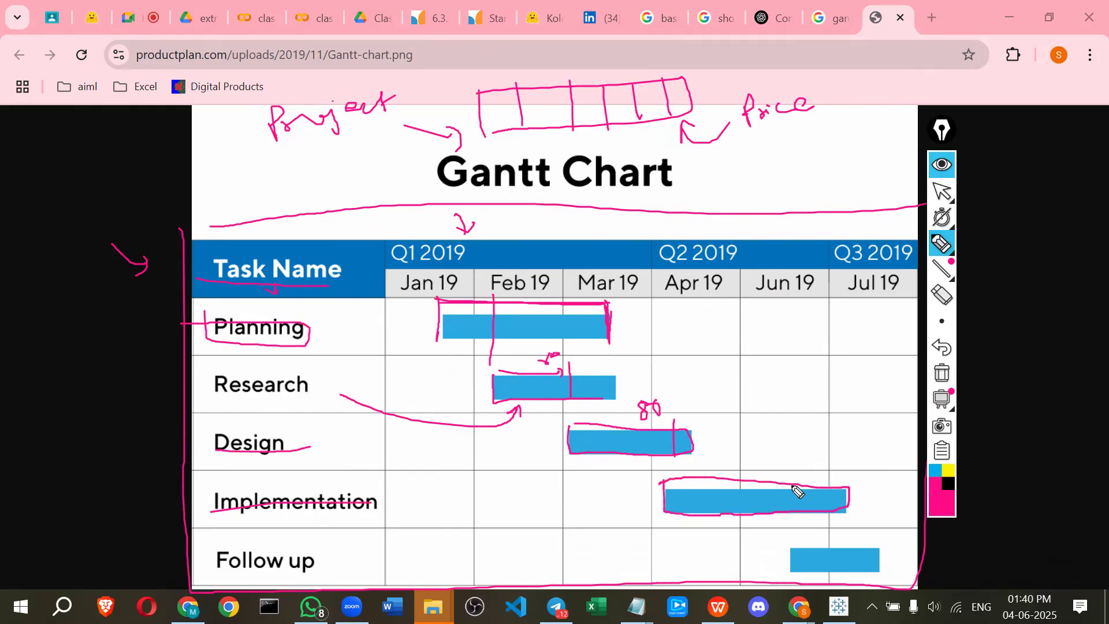
pyautogui.moveTo(789, 477); pyautogui.dragTo(789, 515)
pyautogui.moveTo(790, 550); pyautogui.dragTo(894, 547)
pyautogui.moveTo(798, 580)
pyautogui.mouseDown()
pyautogui.moveTo(914, 536)
pyautogui.moveTo(900, 557)
pyautogui.moveTo(892, 548)
pyautogui.mouseUp()
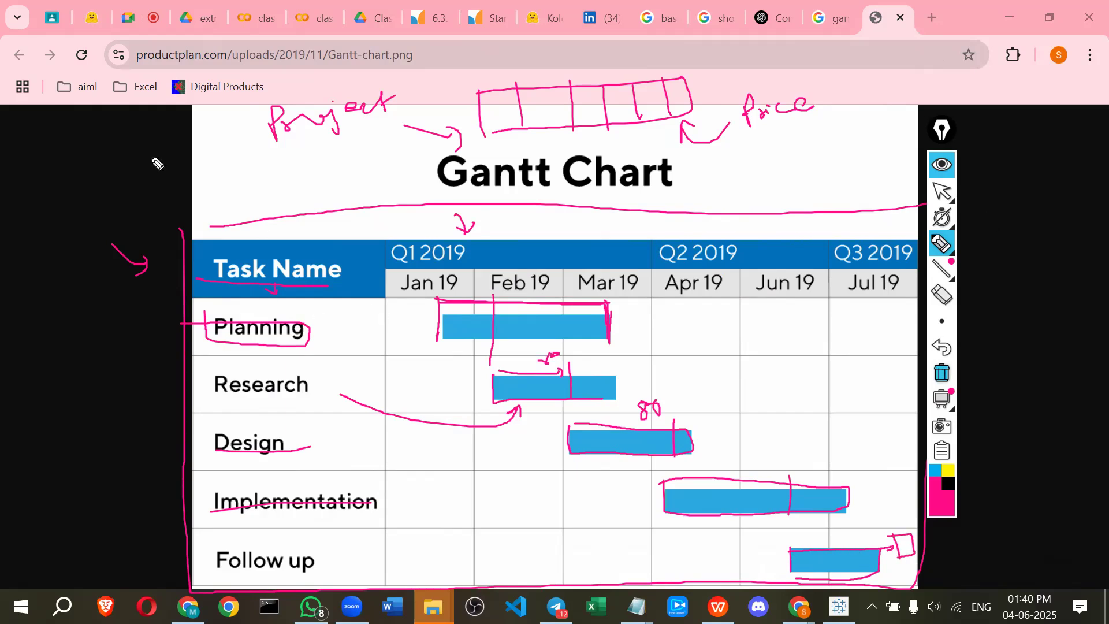
pyautogui.moveTo(89, 160)
pyautogui.mouseDown()
pyautogui.moveTo(151, 152)
pyautogui.moveTo(150, 174)
pyautogui.mouseUp()
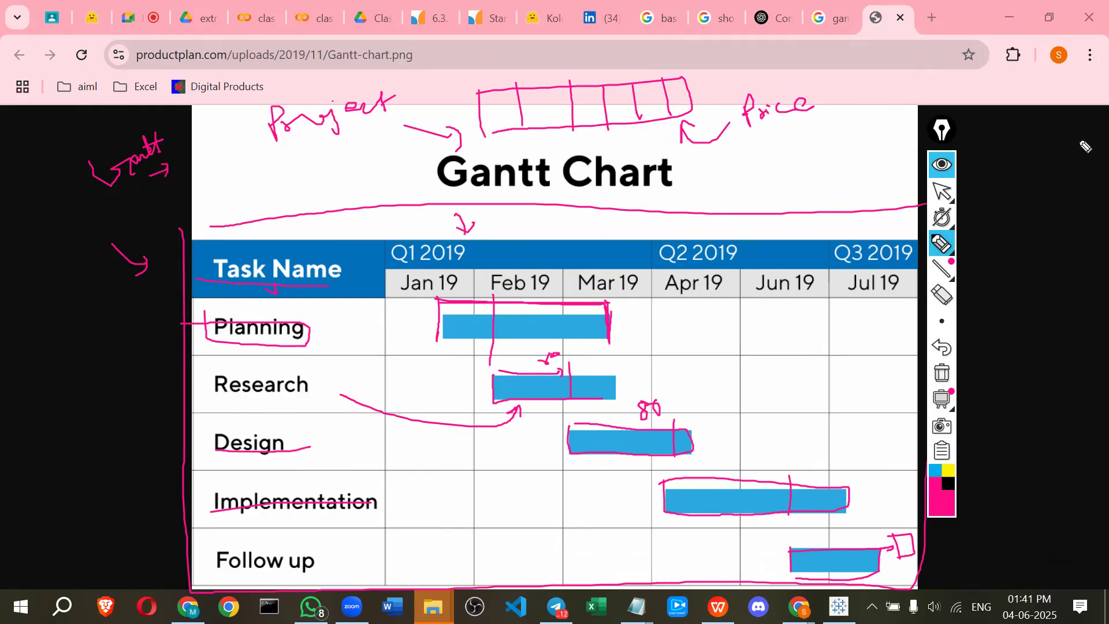
# Clear the Gantt chart annotations and turn the pen off
pyautogui.click(940, 169)
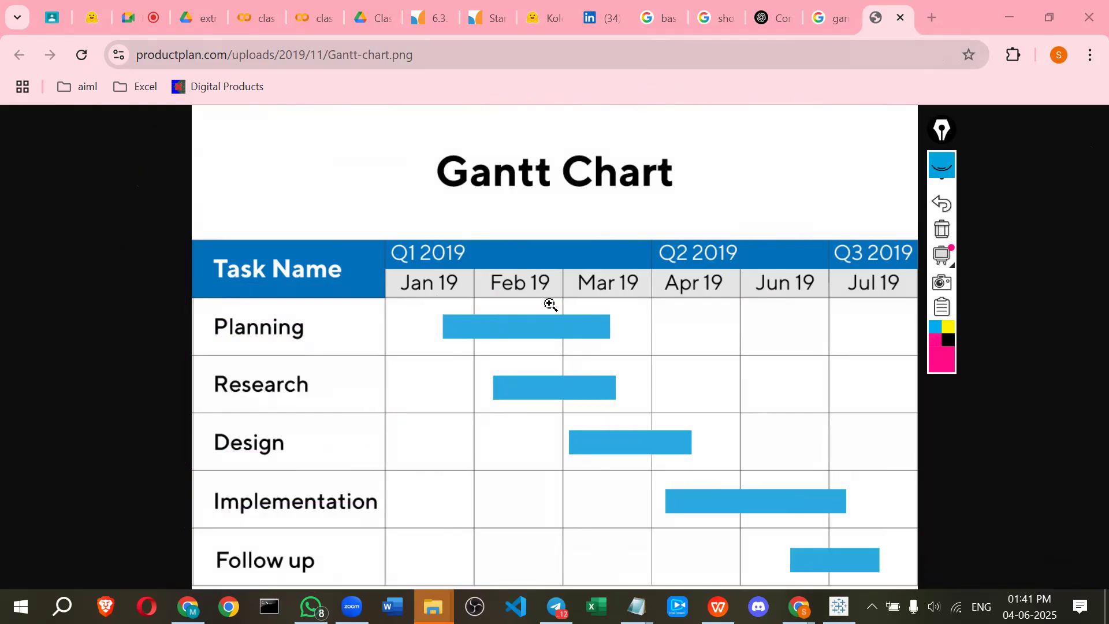
pyautogui.click(945, 167)
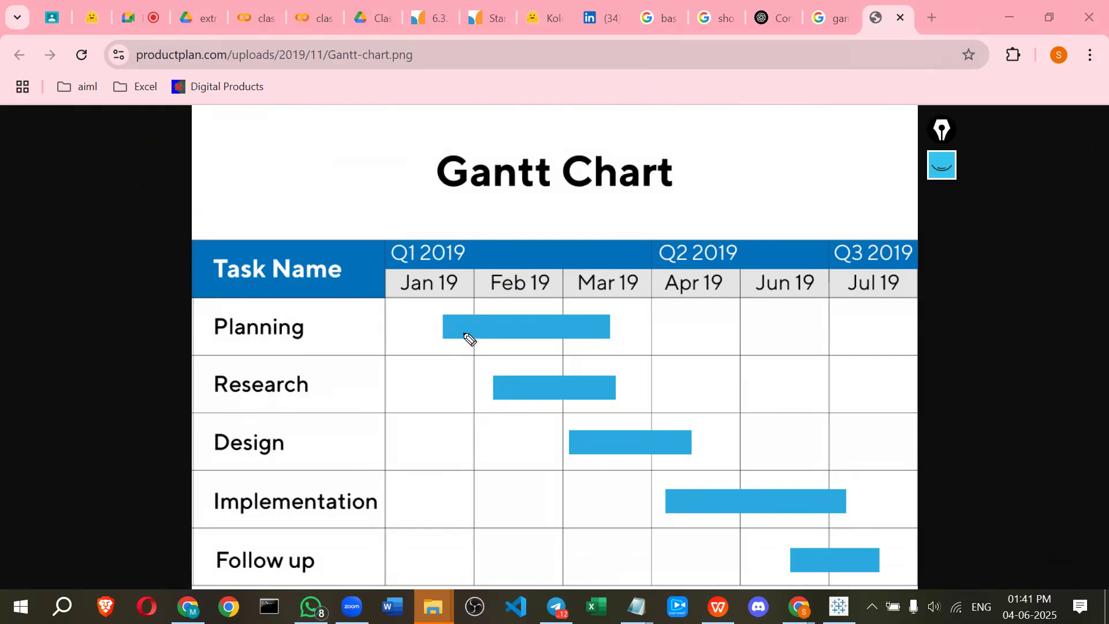
pyautogui.moveTo(499, 388); pyautogui.dragTo(545, 389)
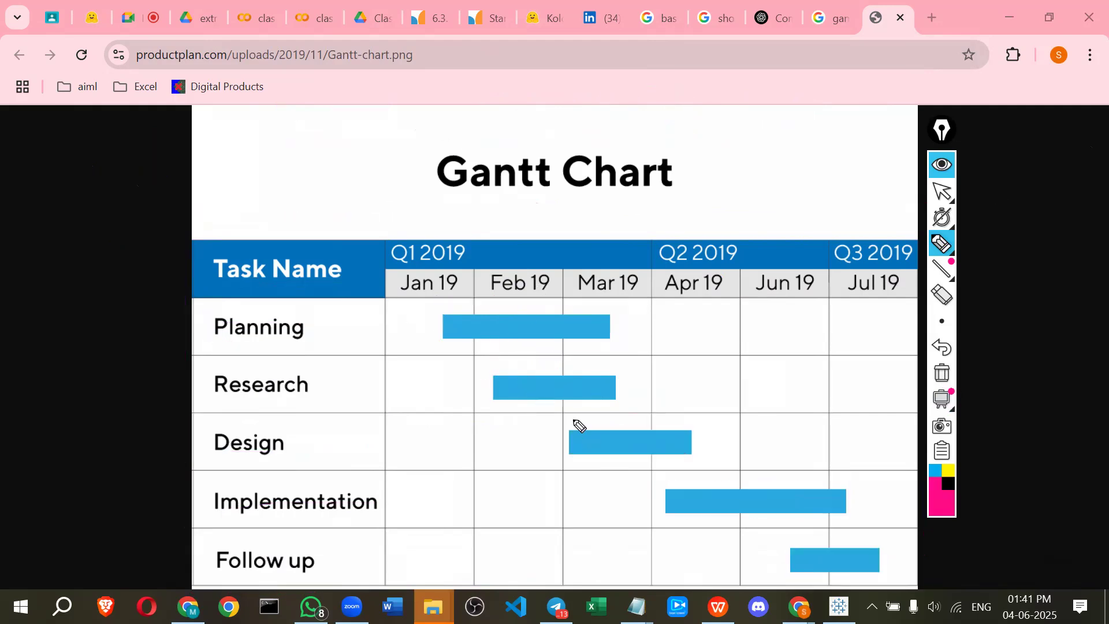
pyautogui.click(930, 167)
# Glance at the Tableau worksheet with the Show Me panel, then return to the browser
pyautogui.hotkey('alt', 'Tab')
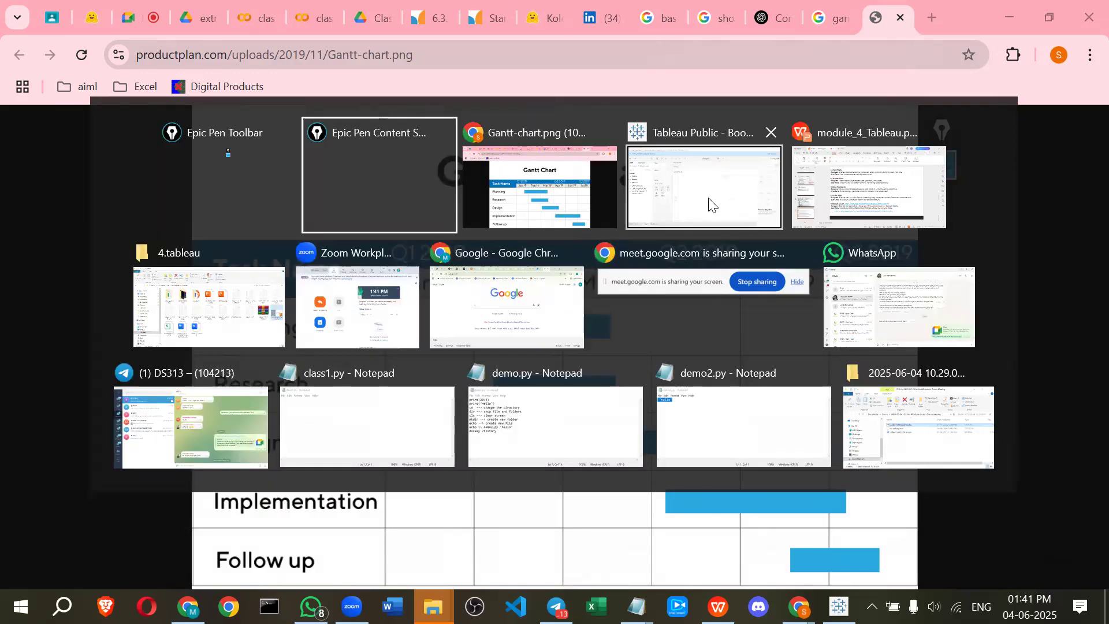
pyautogui.click(710, 199)
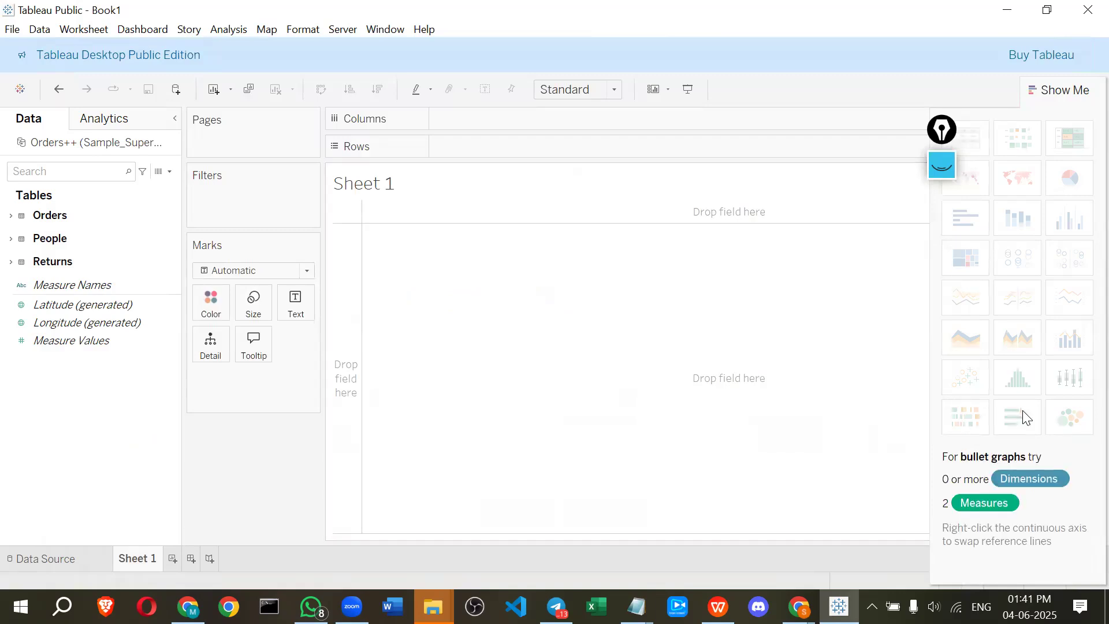
pyautogui.hotkey('alt', 'Tab')
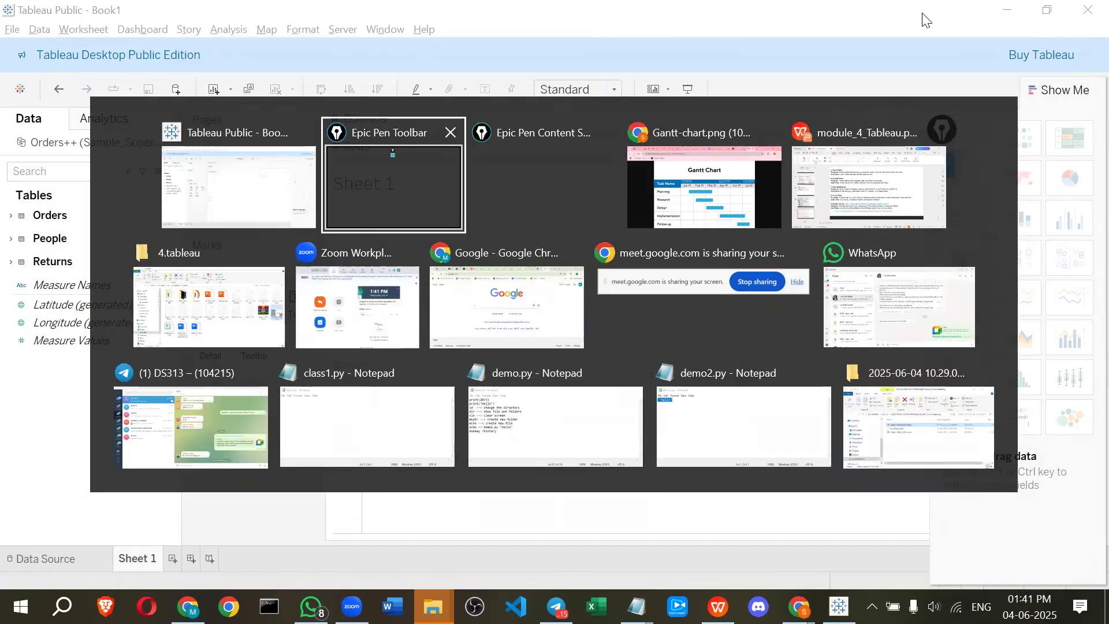
pyautogui.hotkey('alt', 'Tab')
pyautogui.hotkey('alt', 'Tab')
# Open a new browser tab and search Google for bullet graph
pyautogui.click(926, 19)
pyautogui.write('bu')
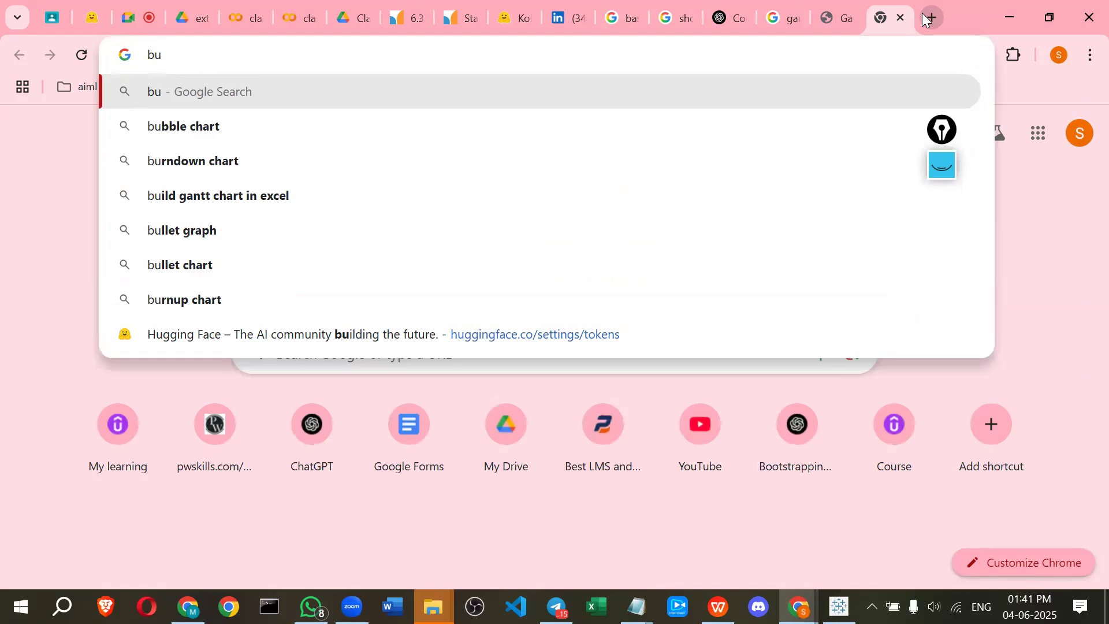
pyautogui.write('ll')
pyautogui.press('Down')
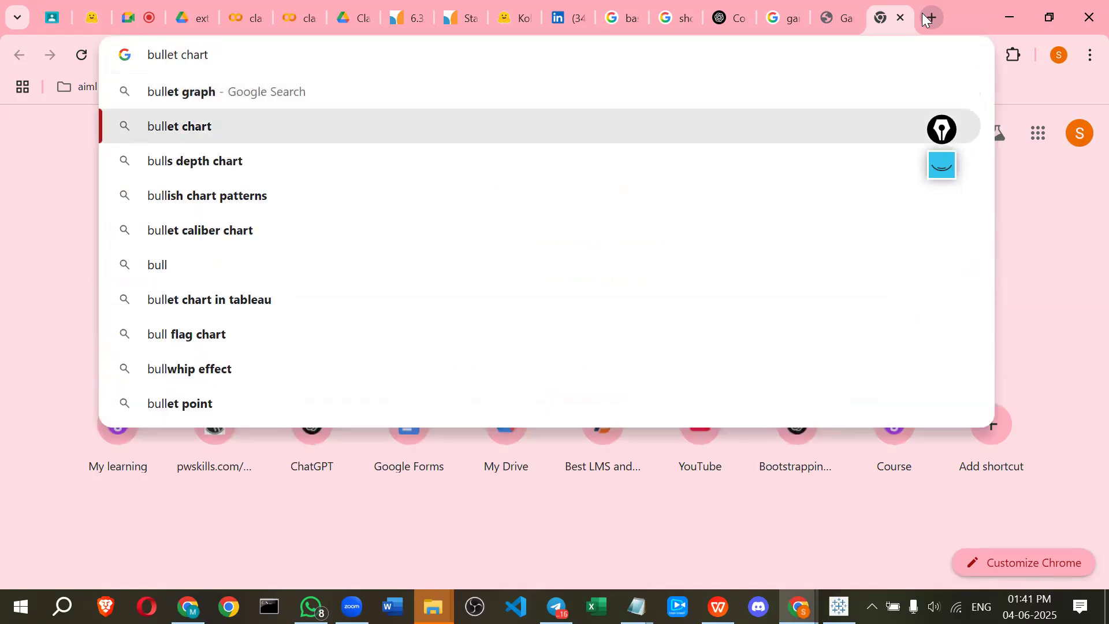
pyautogui.press('Up')
pyautogui.press('Right')
pyautogui.press('Return')
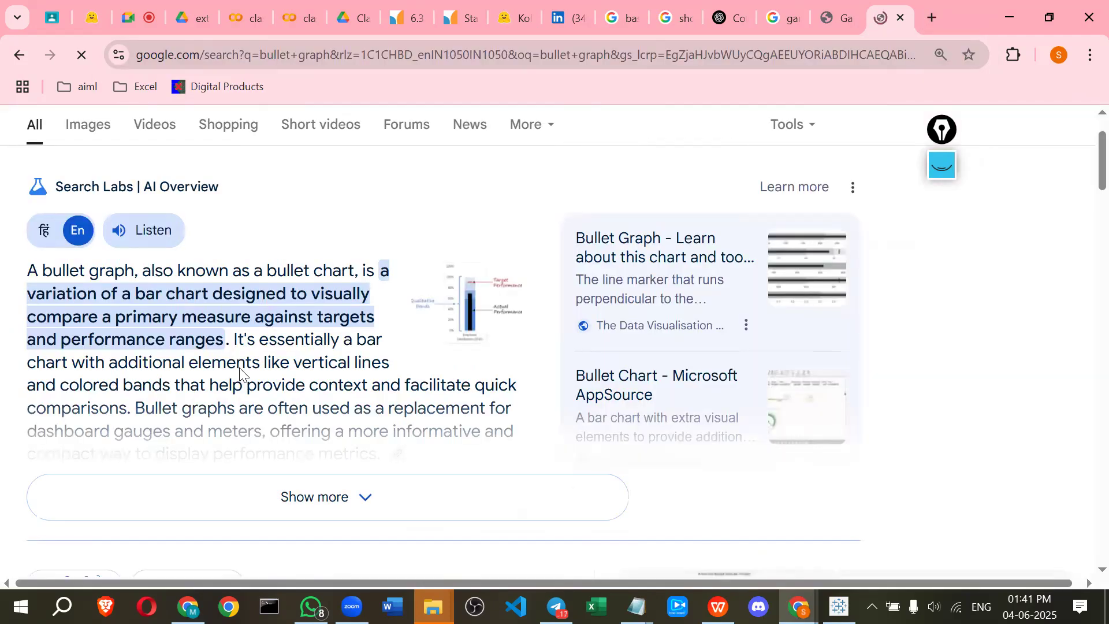
# Open the image results for bullet graph and select the Wikipedia bullet graph image
pyautogui.scroll(-1, 332, 439)
pyautogui.click(328, 412)
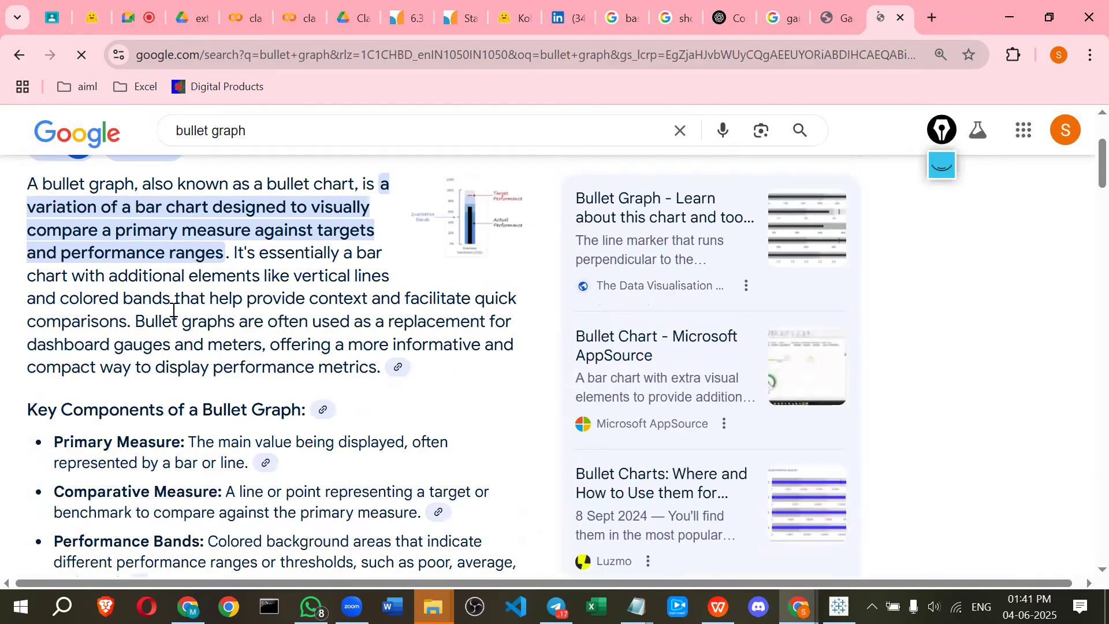
pyautogui.scroll(1, 49, 303)
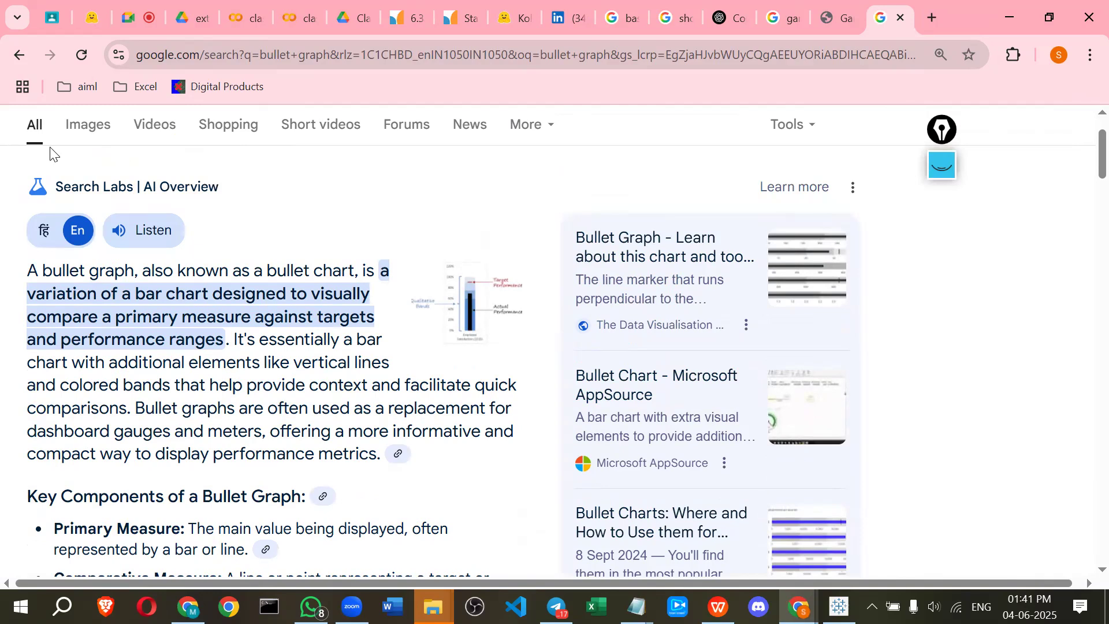
pyautogui.click(91, 134)
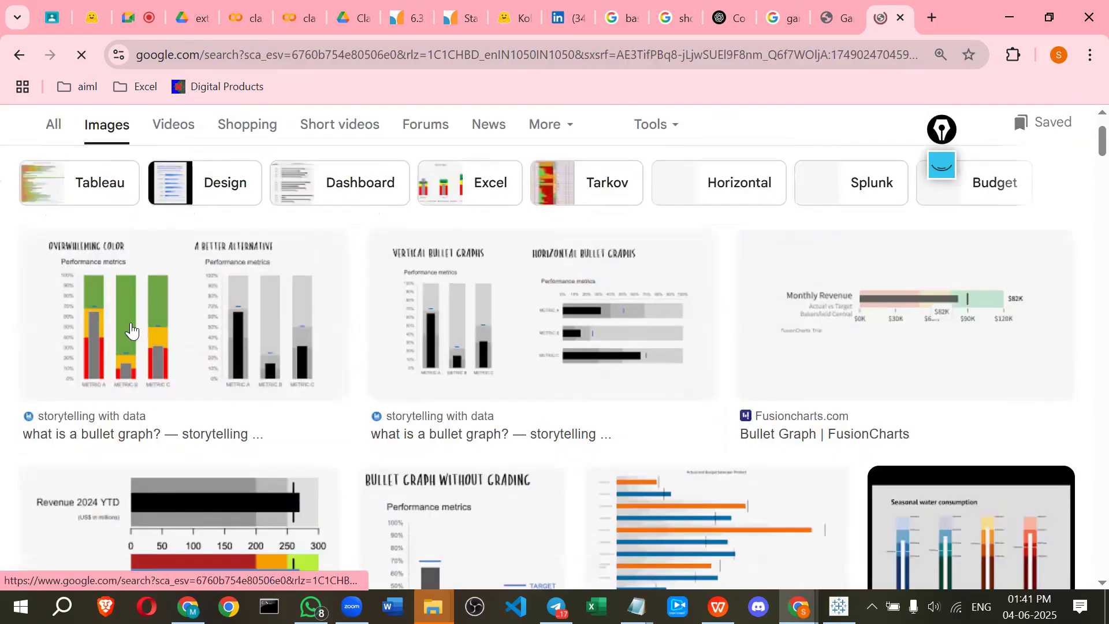
pyautogui.scroll(-3, 104, 355)
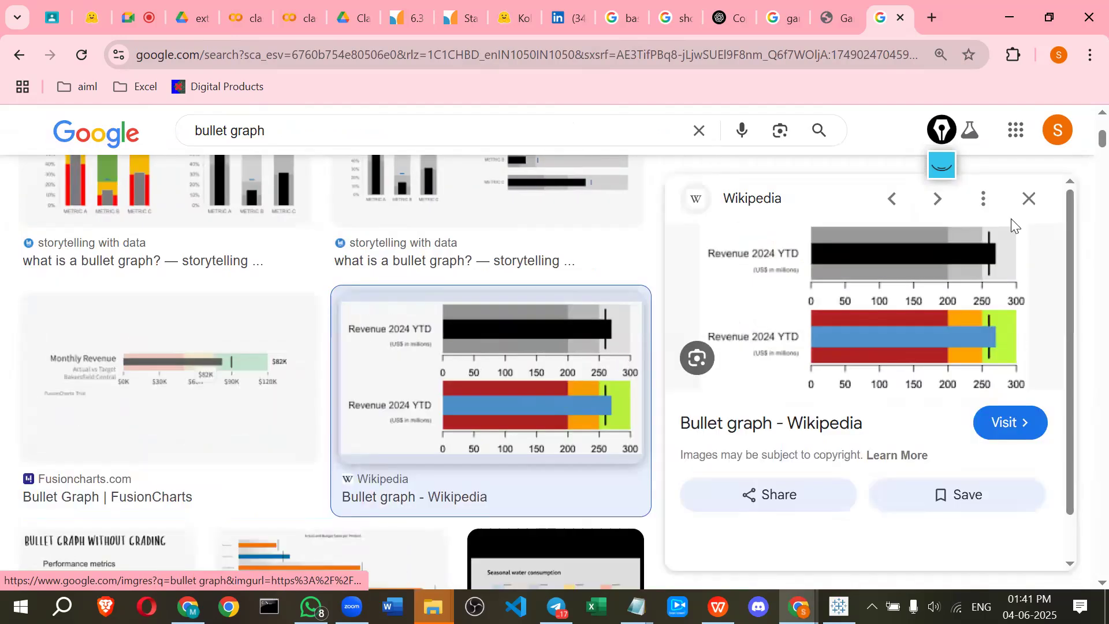
# Turn the pen on and mark the actual-value bar and target lines on the Wikipedia bullet graph
pyautogui.moveTo(943, 141); pyautogui.dragTo(1078, 143)
pyautogui.click(1078, 166)
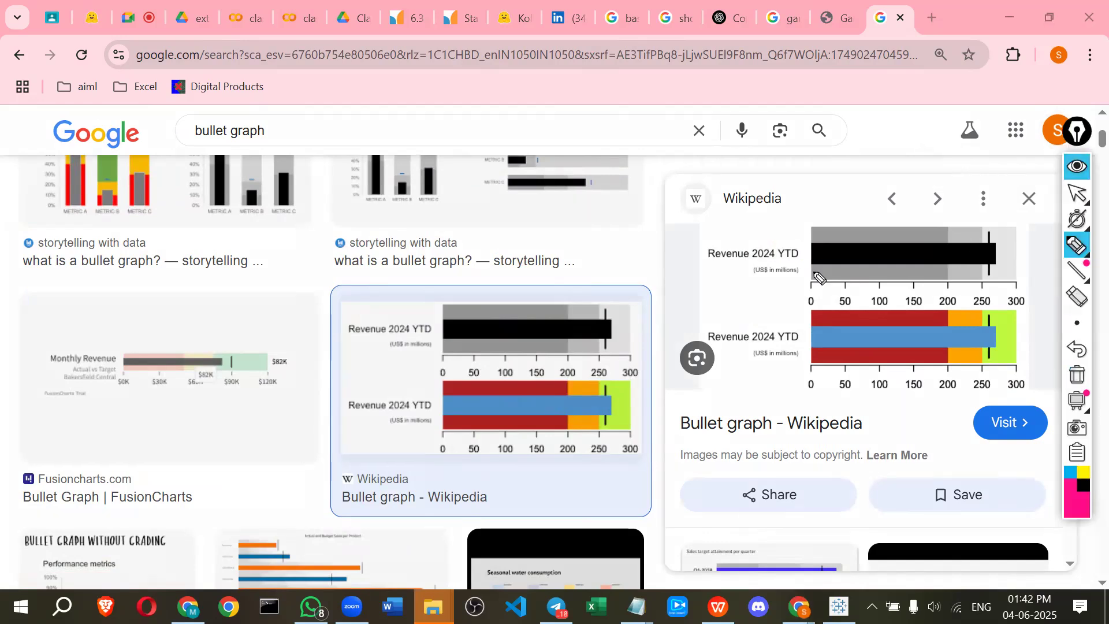
pyautogui.moveTo(980, 269); pyautogui.dragTo(1015, 265)
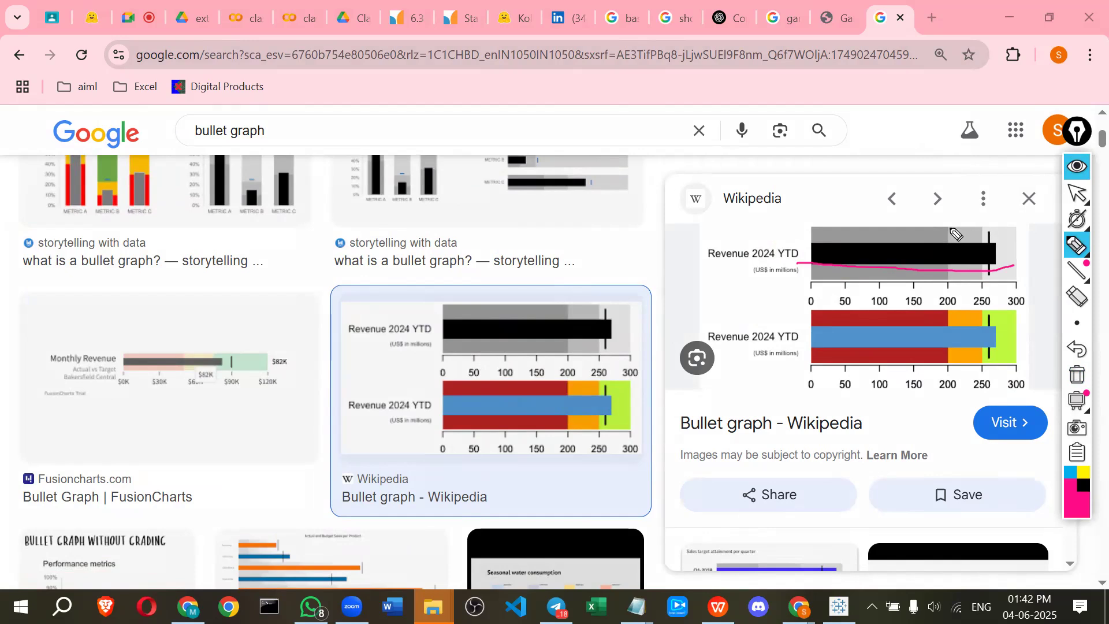
pyautogui.moveTo(956, 234); pyautogui.dragTo(948, 275)
pyautogui.moveTo(977, 224); pyautogui.dragTo(977, 257)
pyautogui.click(991, 234)
pyautogui.moveTo(847, 255); pyautogui.dragTo(988, 263)
pyautogui.moveTo(947, 225); pyautogui.dragTo(947, 275)
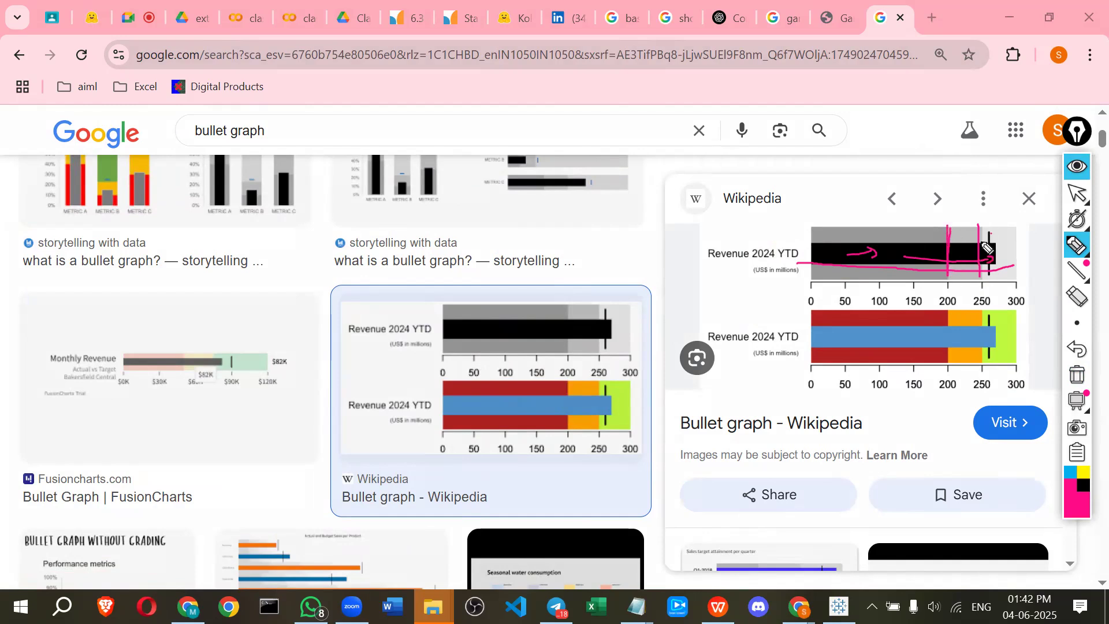
pyautogui.moveTo(981, 225); pyautogui.dragTo(980, 276)
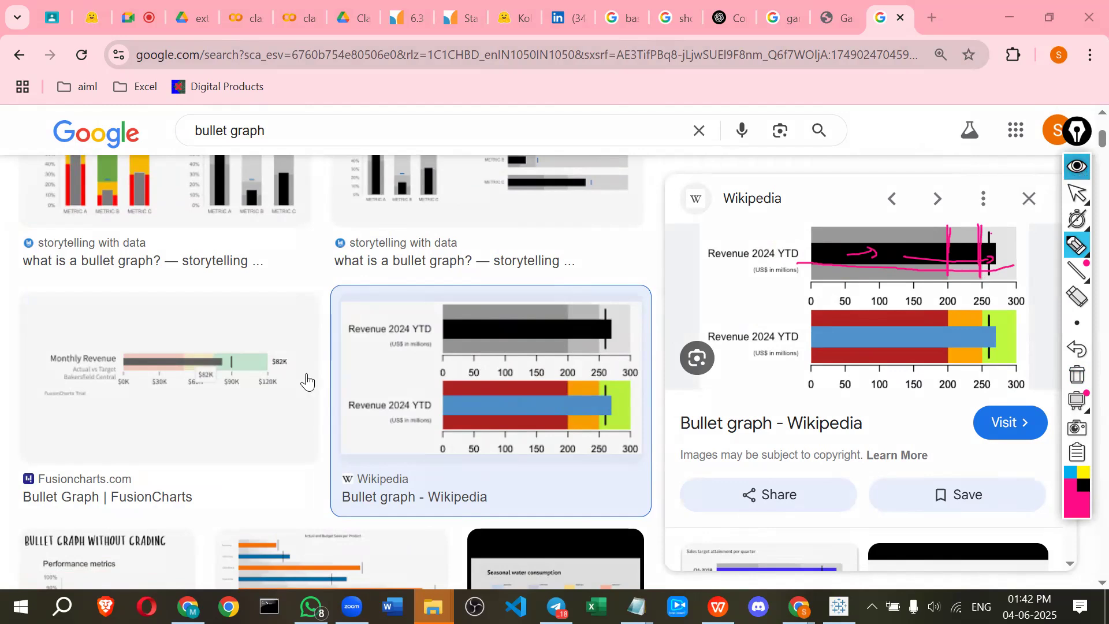
# Browse the bullet graph image results and open the storytelling with data article "what is a bullet graph?" in a new tab
pyautogui.scroll(-2, 528, 424)
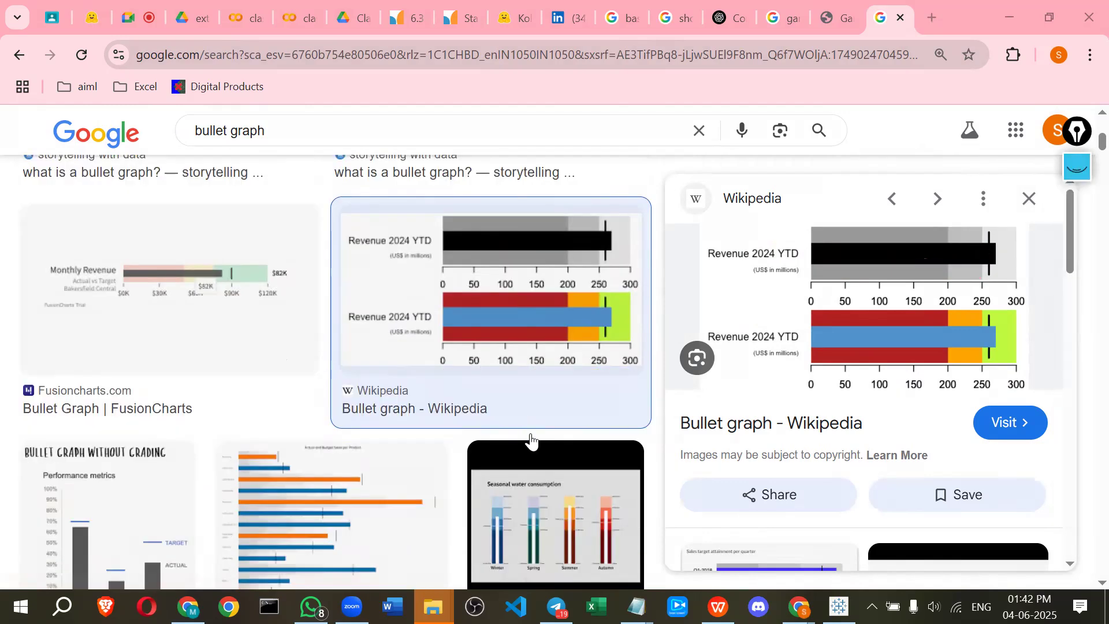
pyautogui.scroll(-2, 530, 438)
pyautogui.click(480, 443)
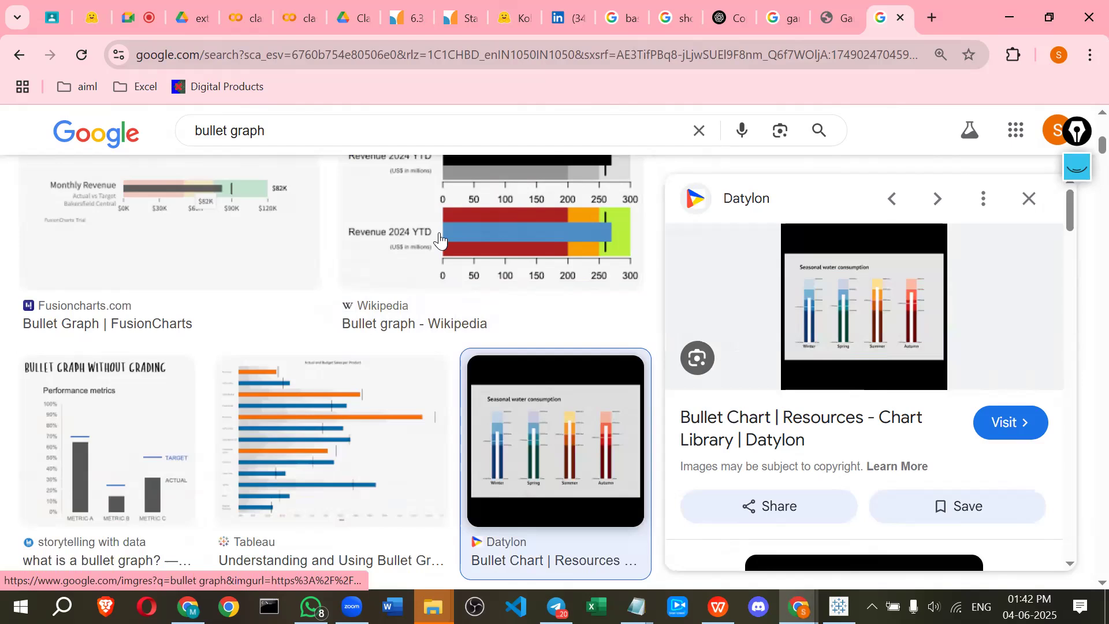
pyautogui.click(106, 560)
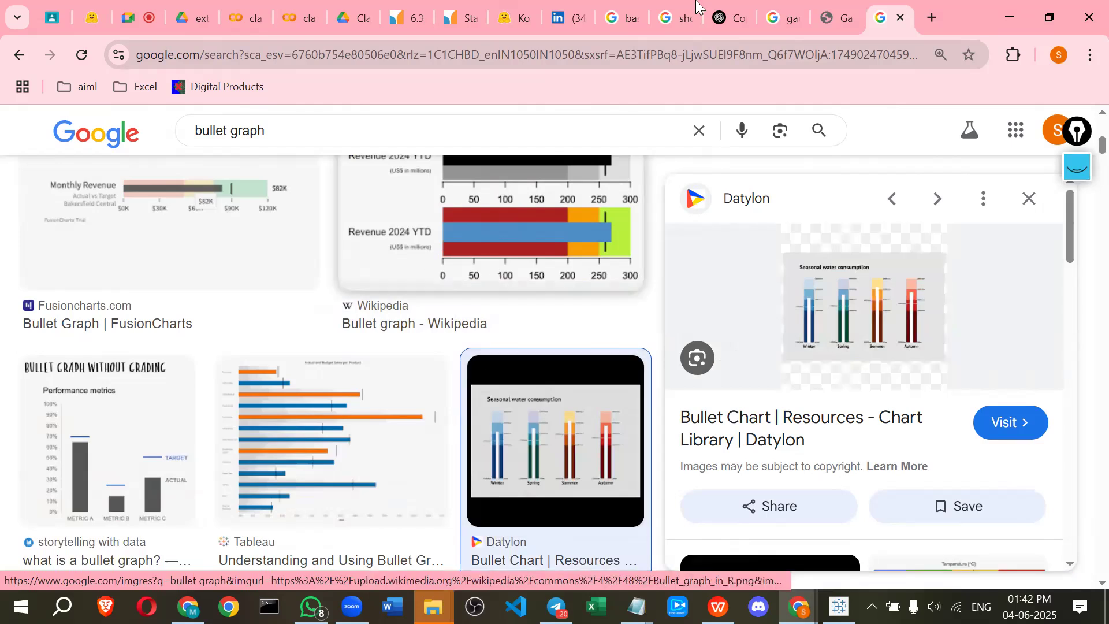
# Return to the Wikipedia bullet graph preview and sketch arrows with the pen above the search results
pyautogui.hotkey('ctrl', 'shift', 'Tab')
pyautogui.press('Left')
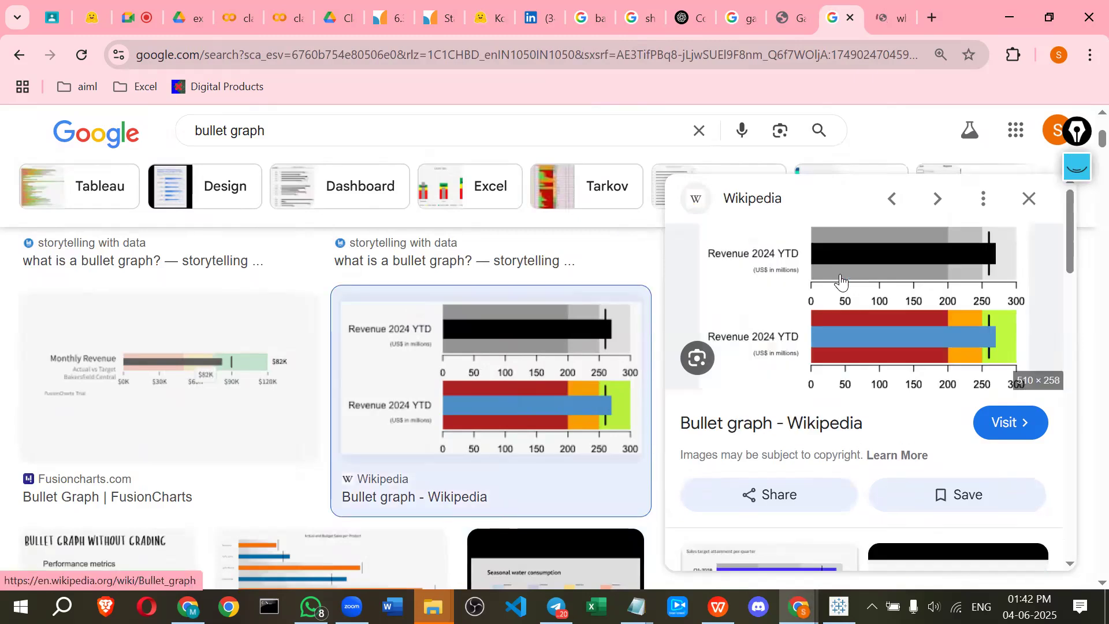
pyautogui.click(1078, 175)
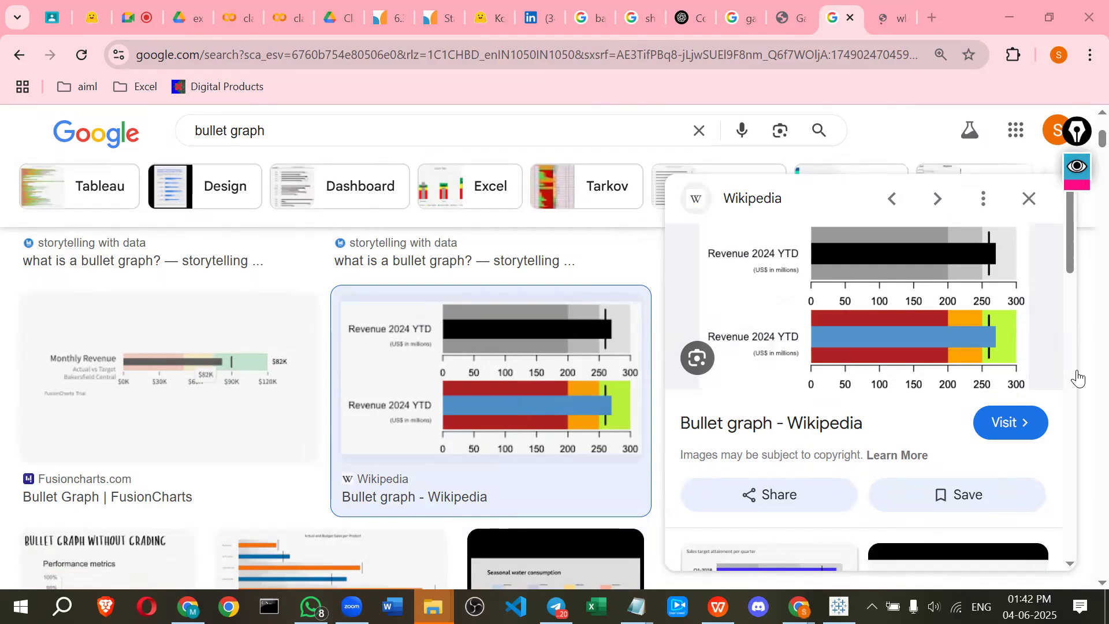
pyautogui.moveTo(548, 144)
pyautogui.mouseDown()
pyautogui.moveTo(495, 142)
pyautogui.moveTo(558, 73)
pyautogui.moveTo(676, 93)
pyautogui.mouseUp()
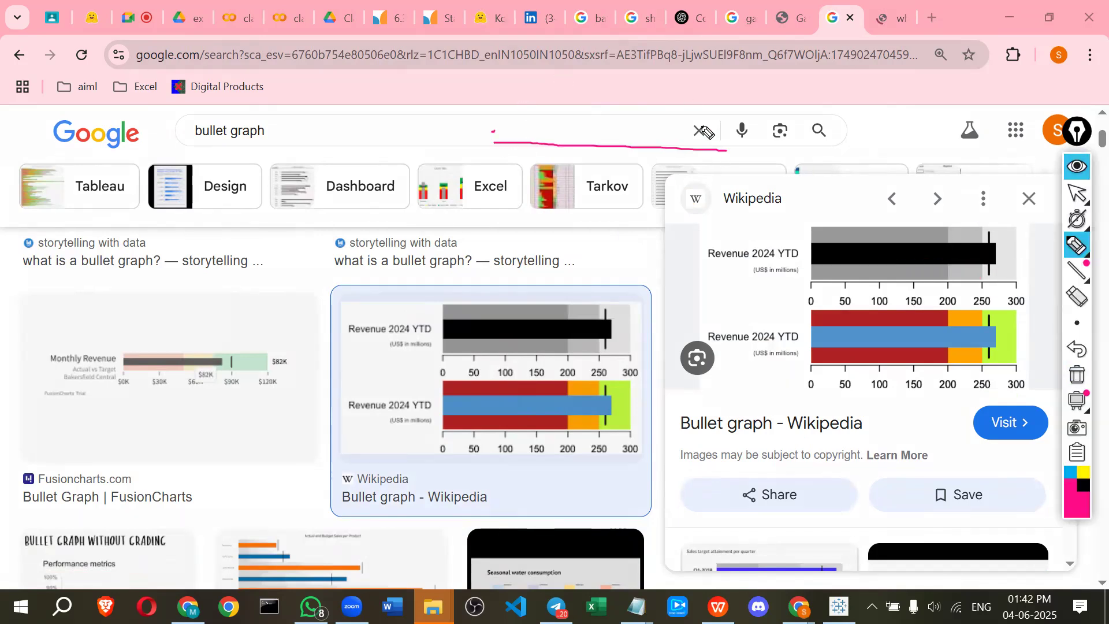
pyautogui.moveTo(540, 124)
pyautogui.mouseDown()
pyautogui.moveTo(614, 103)
pyautogui.moveTo(677, 133)
pyautogui.mouseUp()
pyautogui.moveTo(601, 148); pyautogui.dragTo(616, 88)
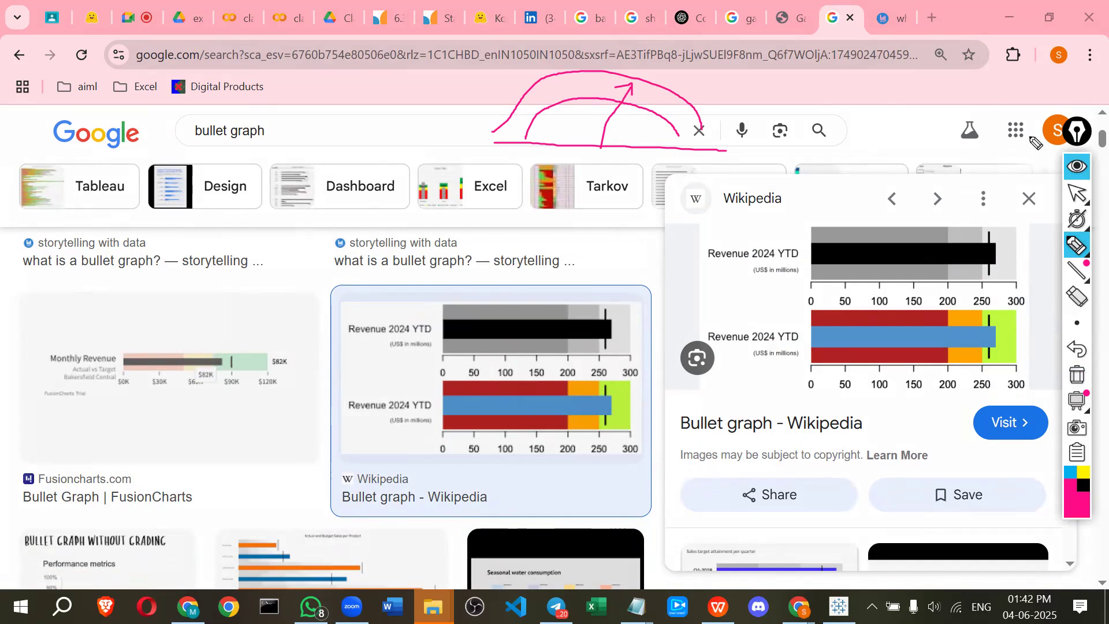
# Open a new tab, search Google for gauge chart, and switch to the image results
pyautogui.click(930, 22)
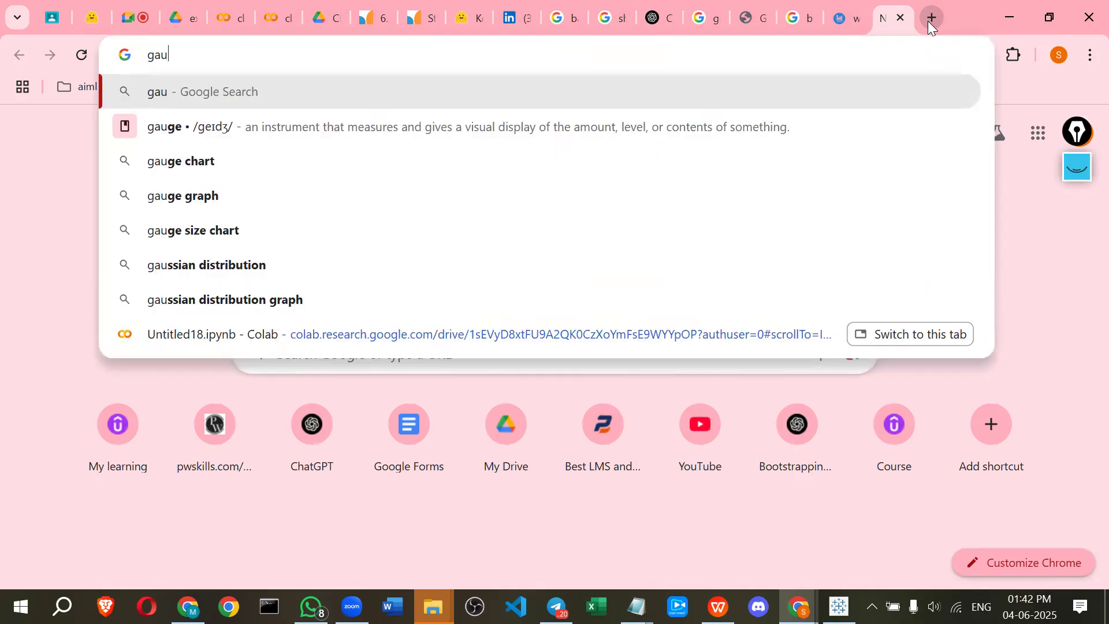
pyautogui.write('ge')
pyautogui.press('Down')
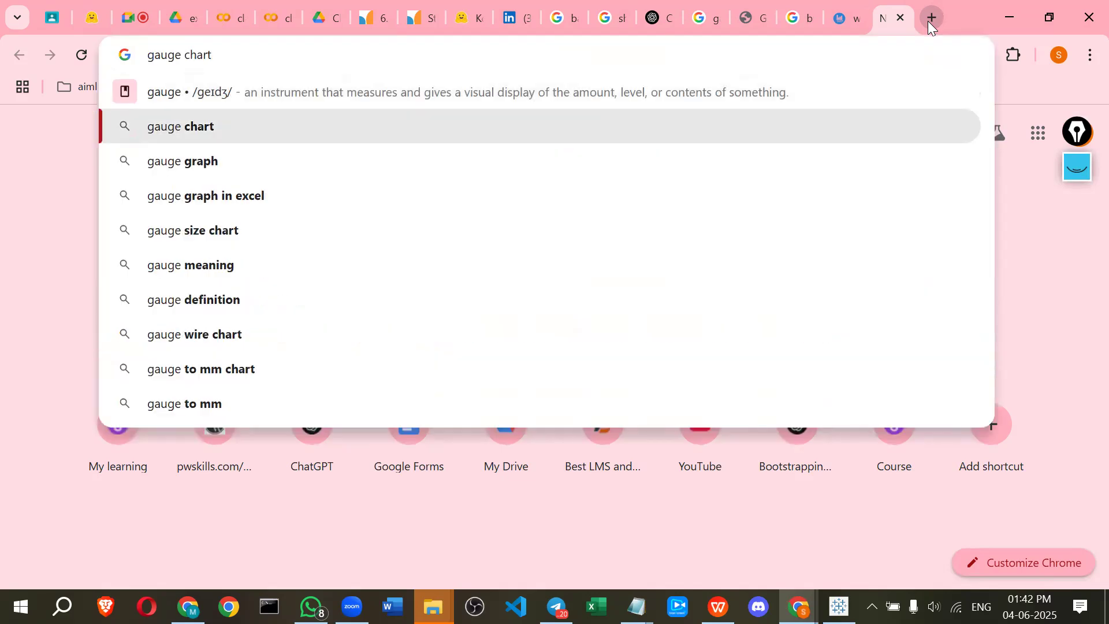
pyautogui.press('Return')
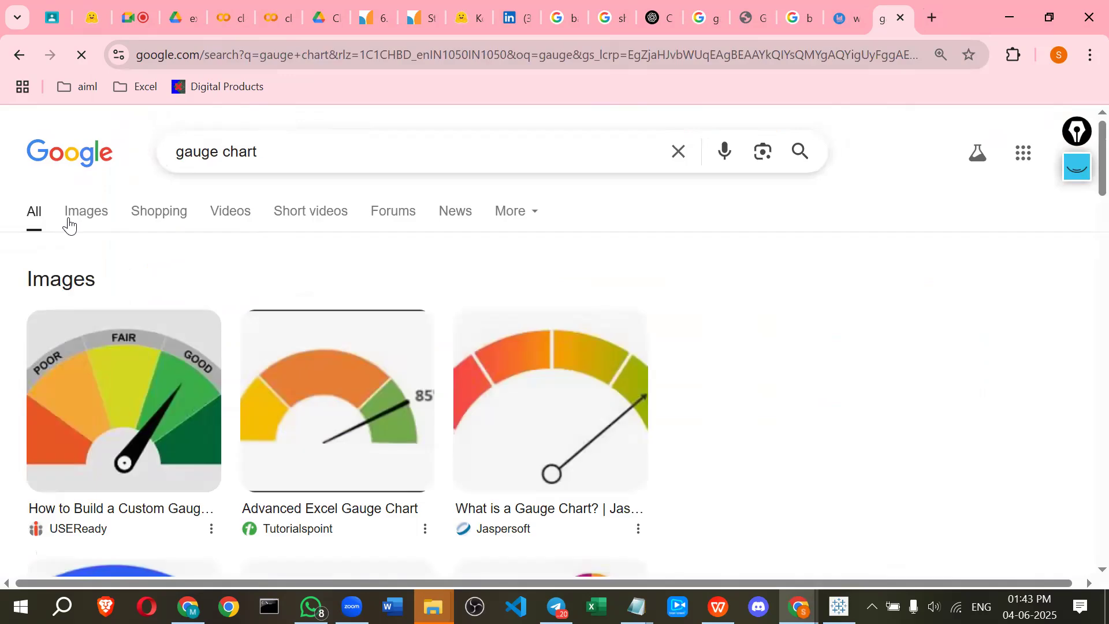
pyautogui.click(69, 224)
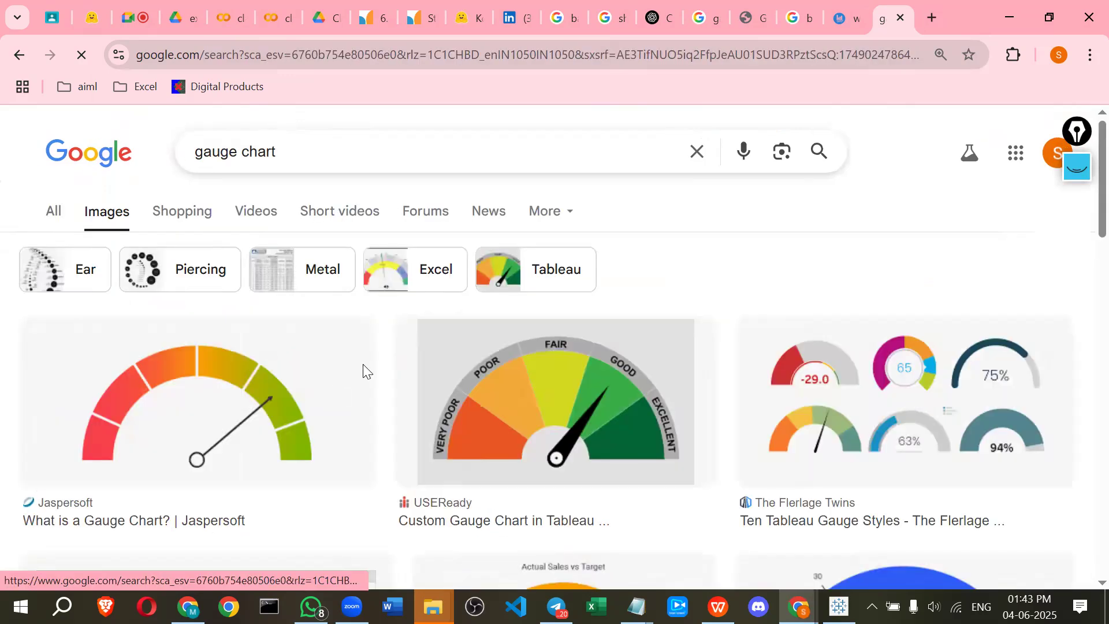
# Scroll the gauge chart images and switch between the bullet graph article and image result tabs
pyautogui.scroll(-3, 363, 365)
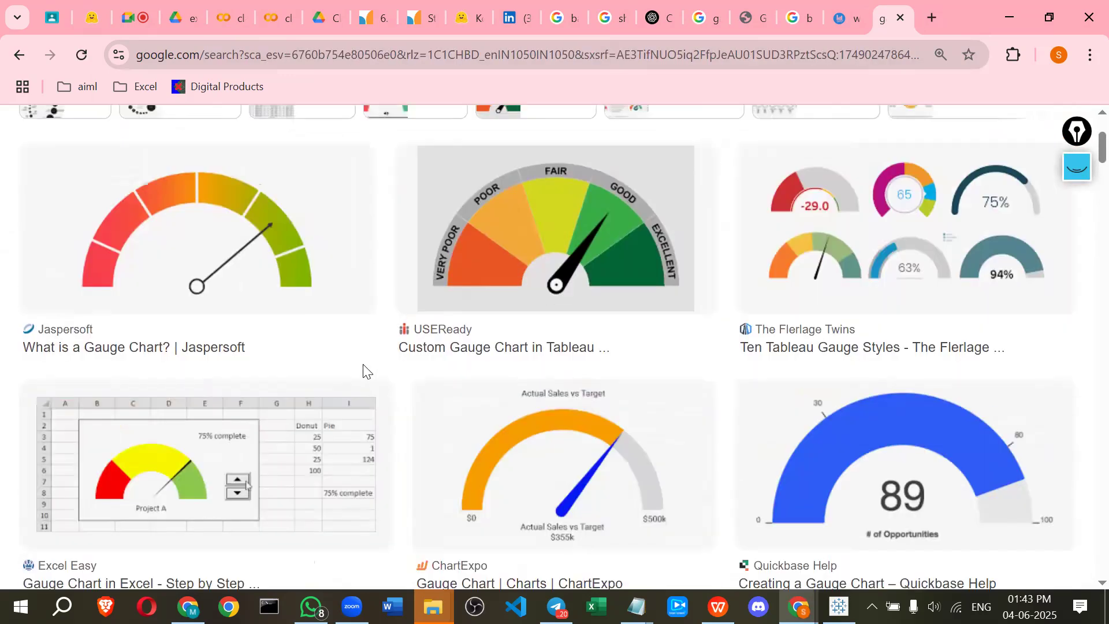
pyautogui.click(831, 13)
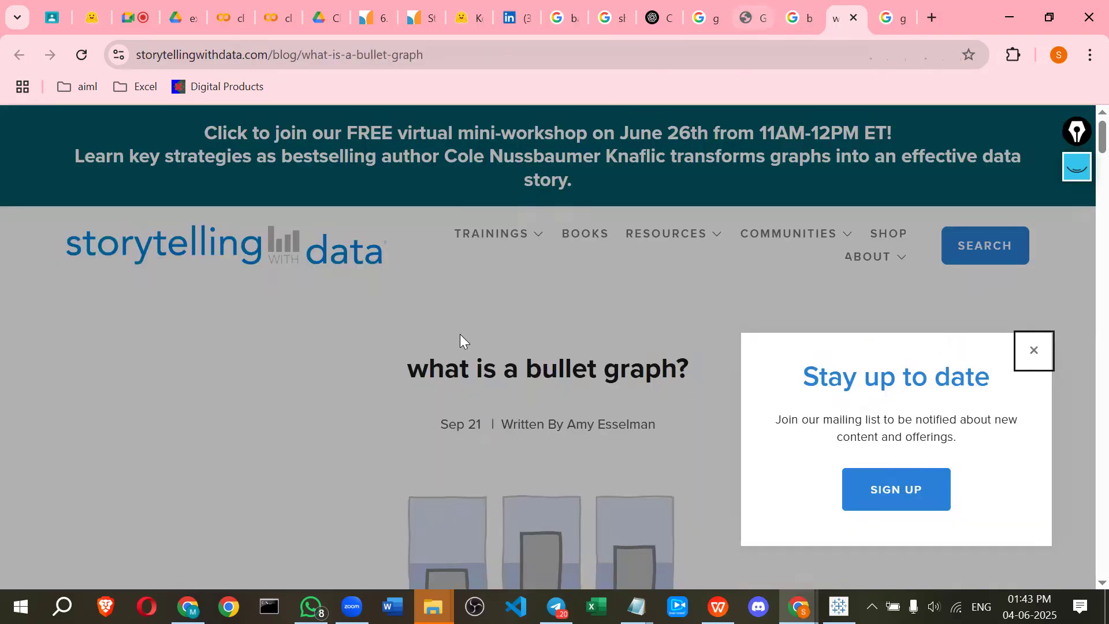
pyautogui.hotkey('ctrl', 'shift', 'Tab')
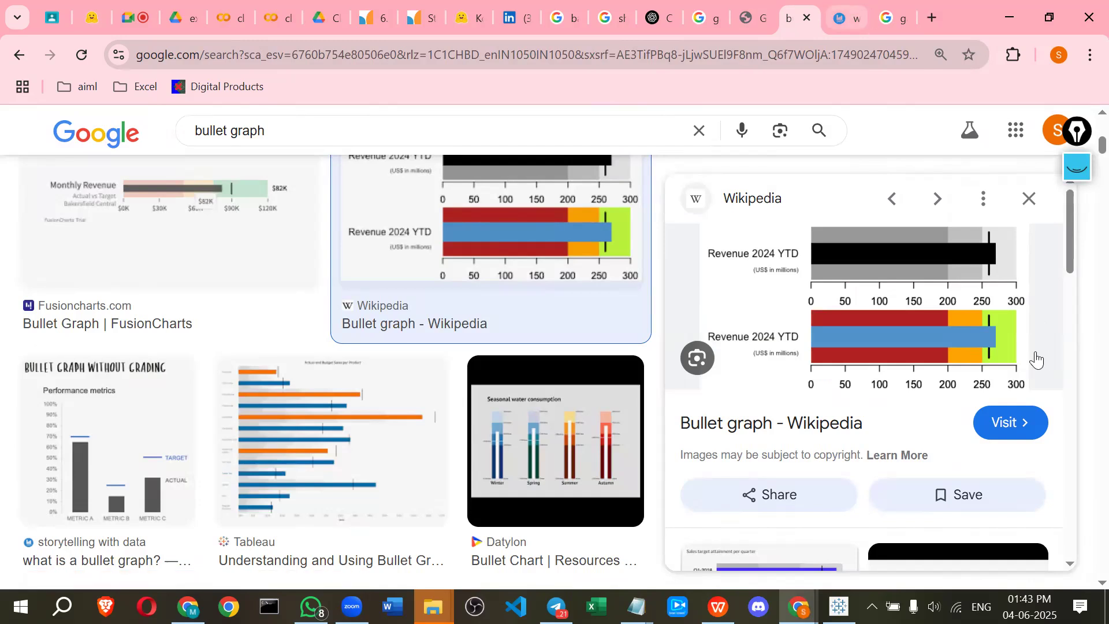
pyautogui.hotkey('ctrl', 'Tab')
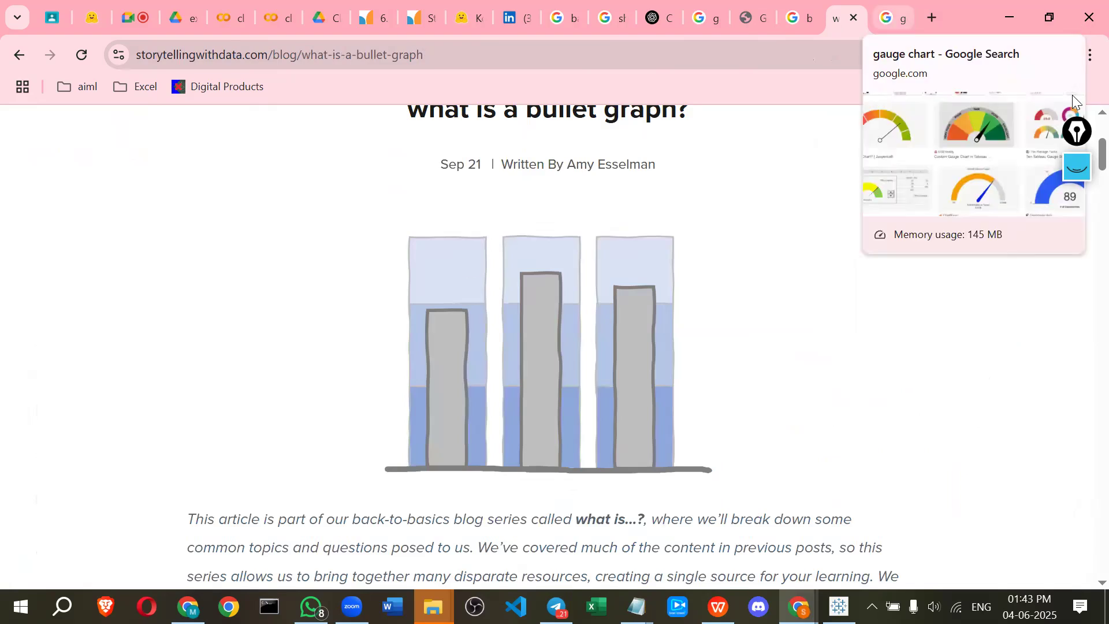
pyautogui.hotkey('ctrl', 'Tab')
# Clear the old ink and annotate the Quickbase gauge chart's range and needle with the pen, then hide the ink
pyautogui.click(1078, 164)
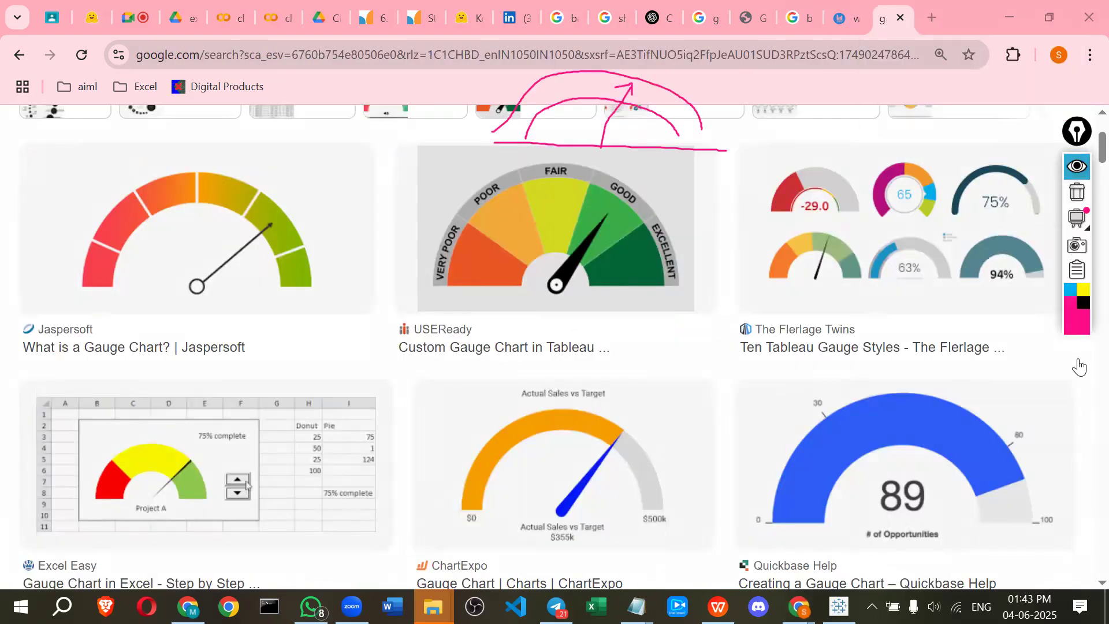
pyautogui.click(1076, 375)
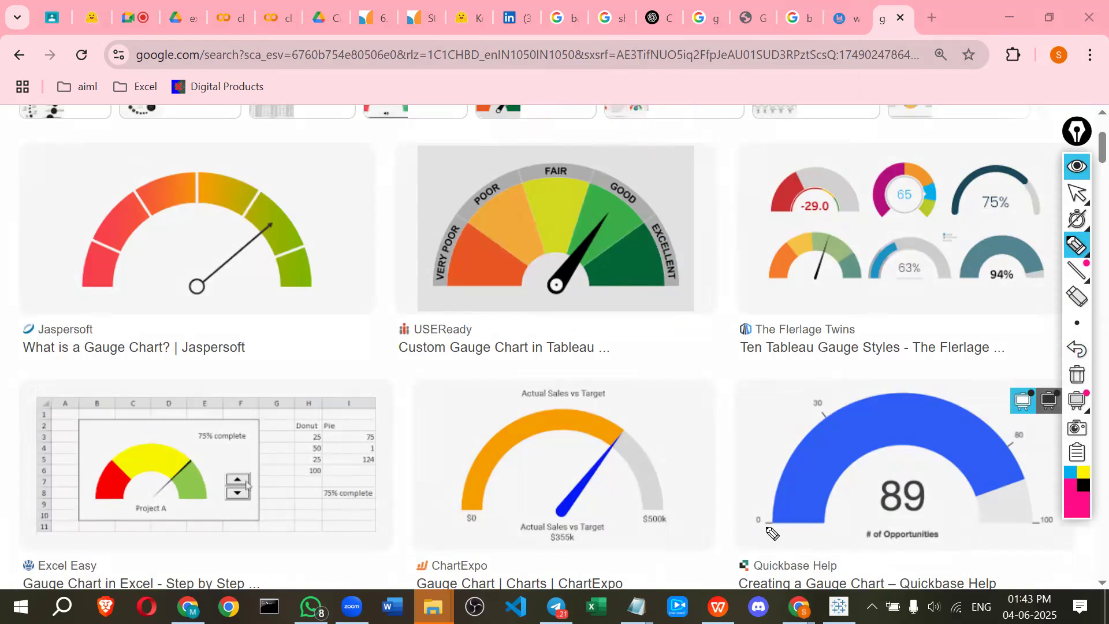
pyautogui.moveTo(766, 527); pyautogui.dragTo(814, 529)
pyautogui.moveTo(940, 533); pyautogui.dragTo(1059, 529)
pyautogui.moveTo(778, 531); pyautogui.dragTo(802, 526)
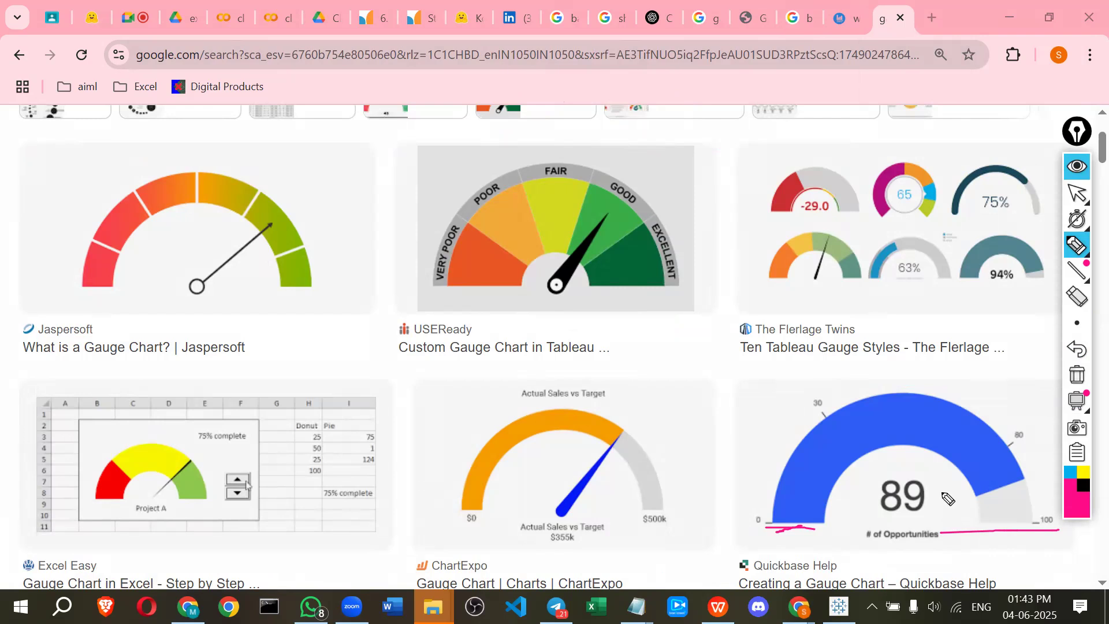
pyautogui.moveTo(1028, 484)
pyautogui.mouseDown()
pyautogui.moveTo(969, 496)
pyautogui.moveTo(963, 432)
pyautogui.mouseUp()
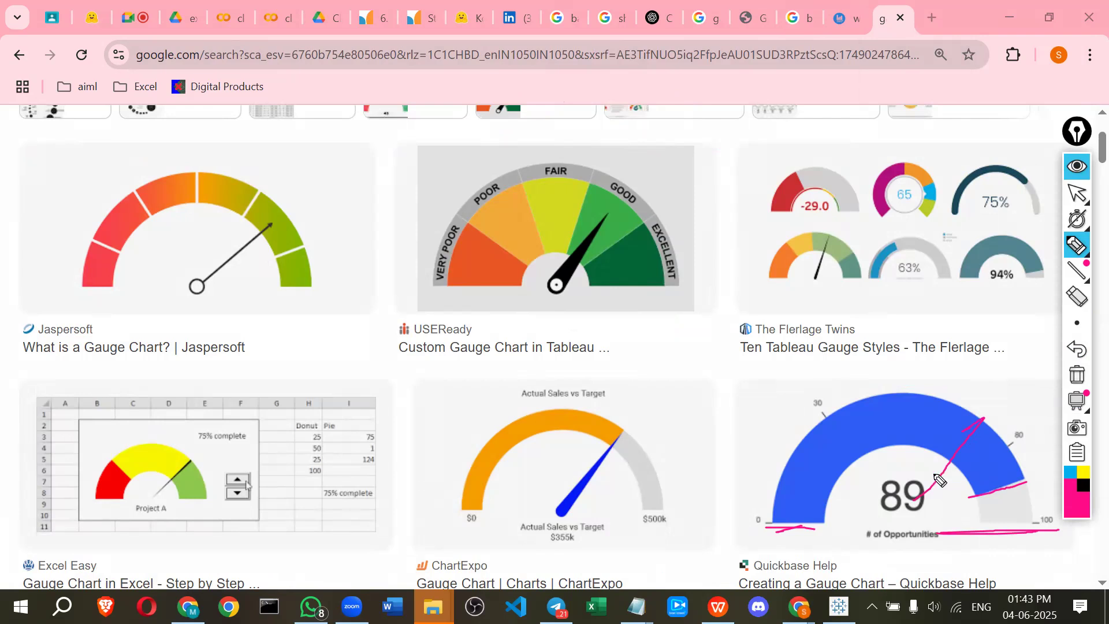
pyautogui.moveTo(930, 491); pyautogui.dragTo(983, 418)
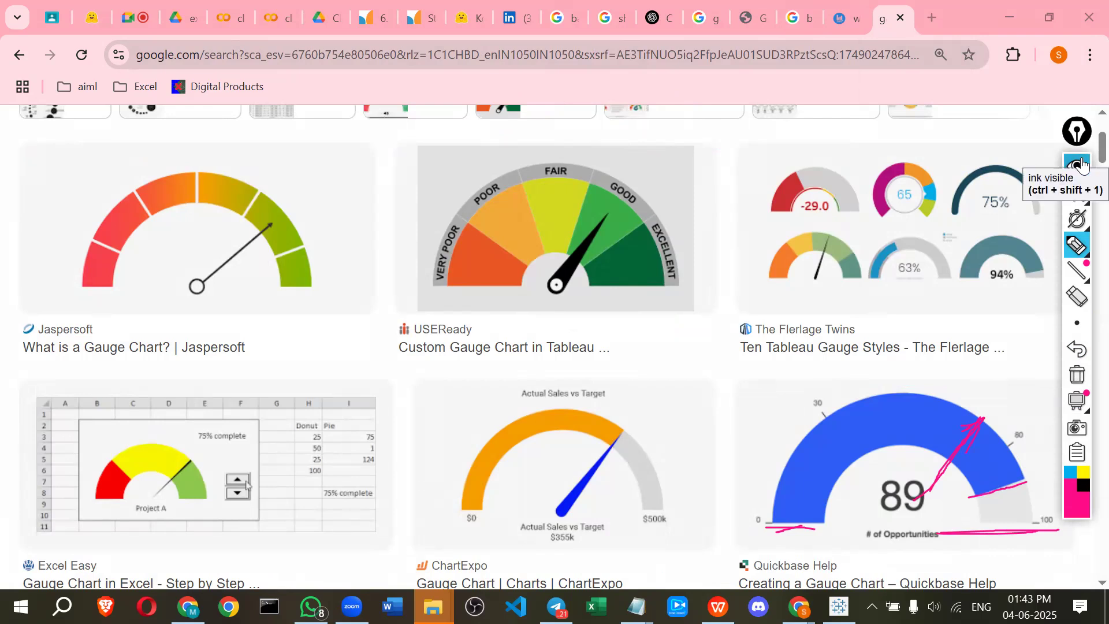
pyautogui.click(1081, 166)
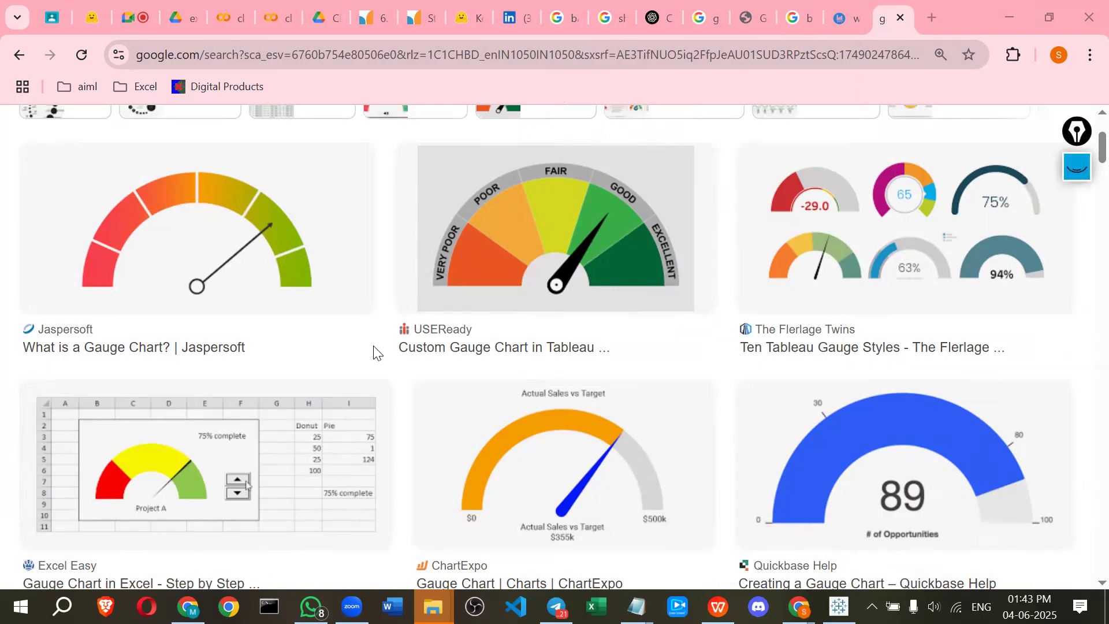
# Switch to the bullet graph article and scroll to its anatomy diagram
pyautogui.scroll(2, 639, 185)
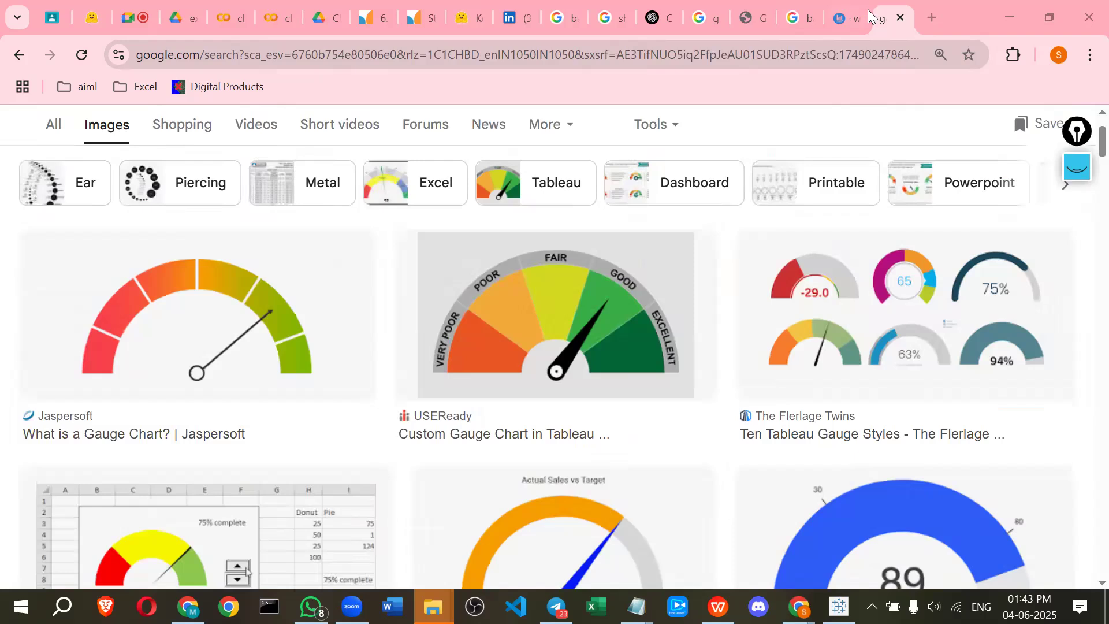
pyautogui.hotkey('ctrl', 'shift', 'Tab')
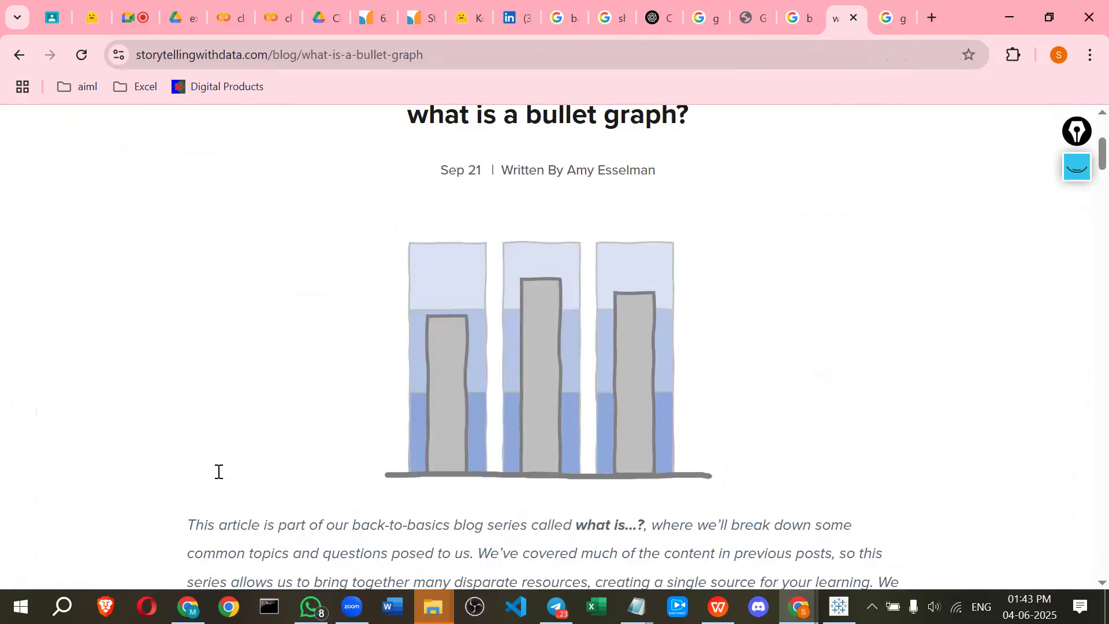
pyautogui.scroll(-8, 217, 473)
pyautogui.scroll(-10, 217, 472)
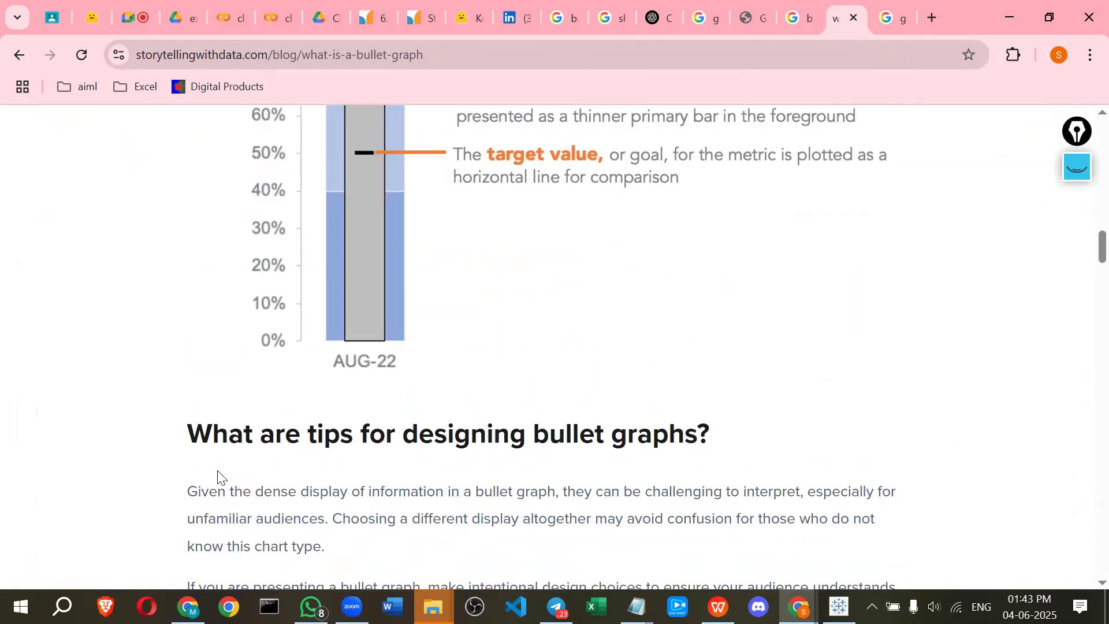
pyautogui.scroll(3, 217, 477)
# Clear the ink and mark the target value, observed value and range of values on the AUG-22 bullet graph diagram
pyautogui.click(1083, 171)
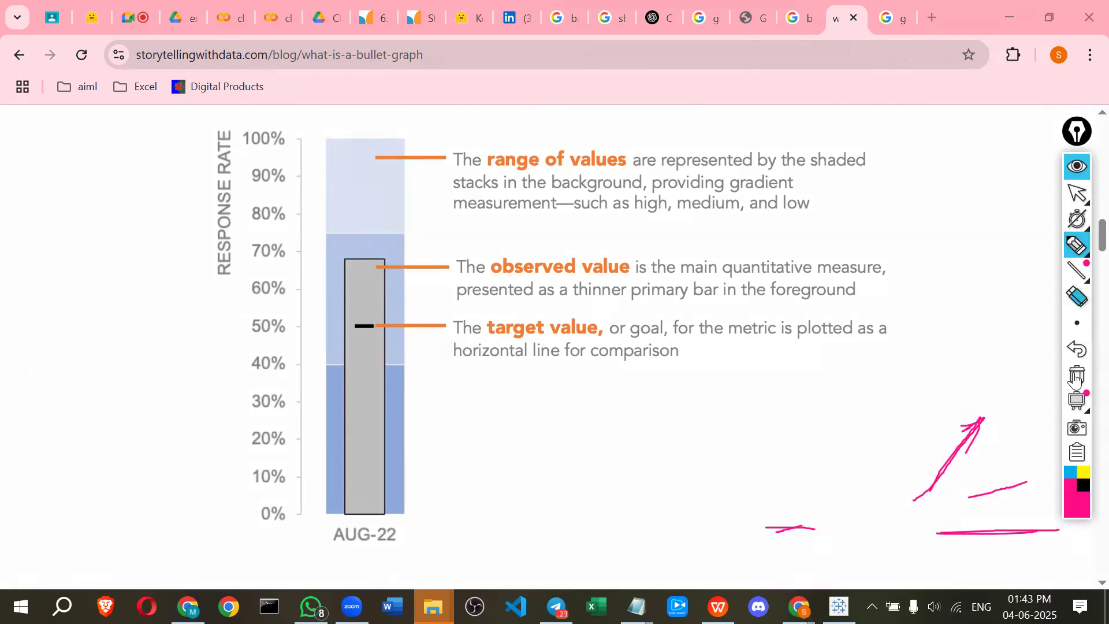
pyautogui.click(1078, 375)
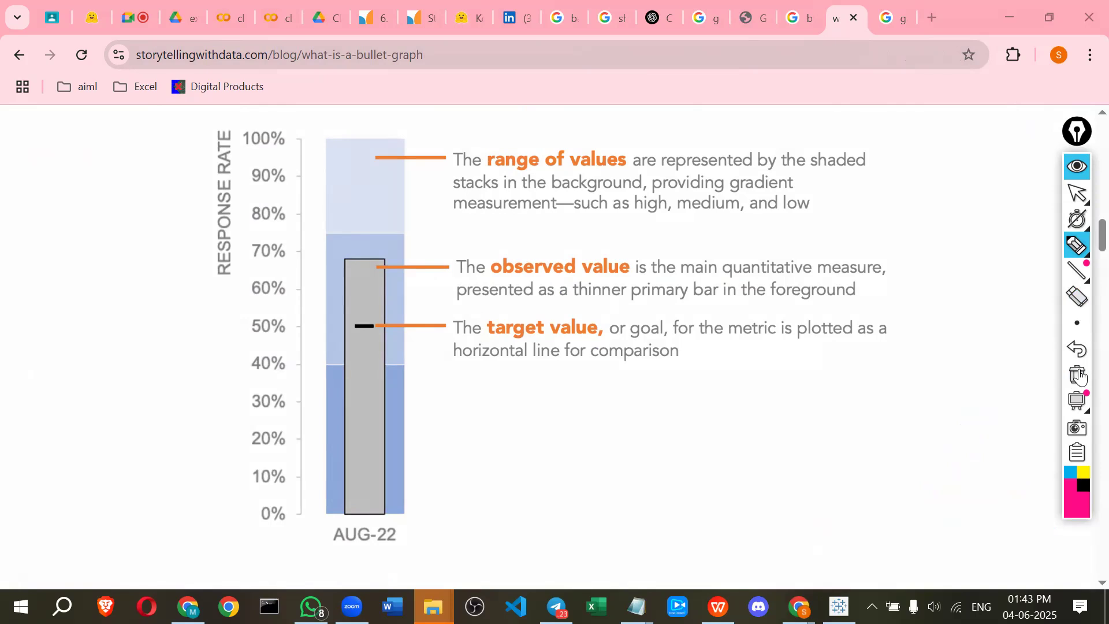
pyautogui.moveTo(331, 324); pyautogui.dragTo(358, 328)
pyautogui.moveTo(363, 263); pyautogui.dragTo(430, 265)
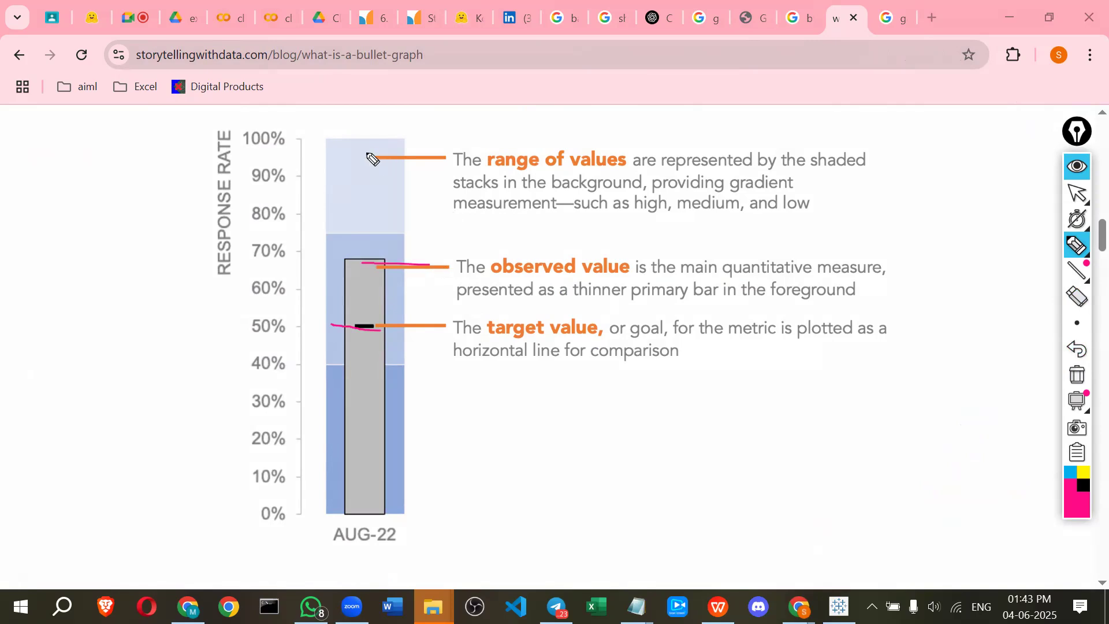
pyautogui.moveTo(331, 137); pyautogui.dragTo(325, 169)
pyautogui.moveTo(316, 512)
pyautogui.mouseDown()
pyautogui.moveTo(372, 524)
pyautogui.moveTo(421, 347)
pyautogui.moveTo(429, 221)
pyautogui.mouseUp()
pyautogui.moveTo(340, 165); pyautogui.dragTo(428, 221)
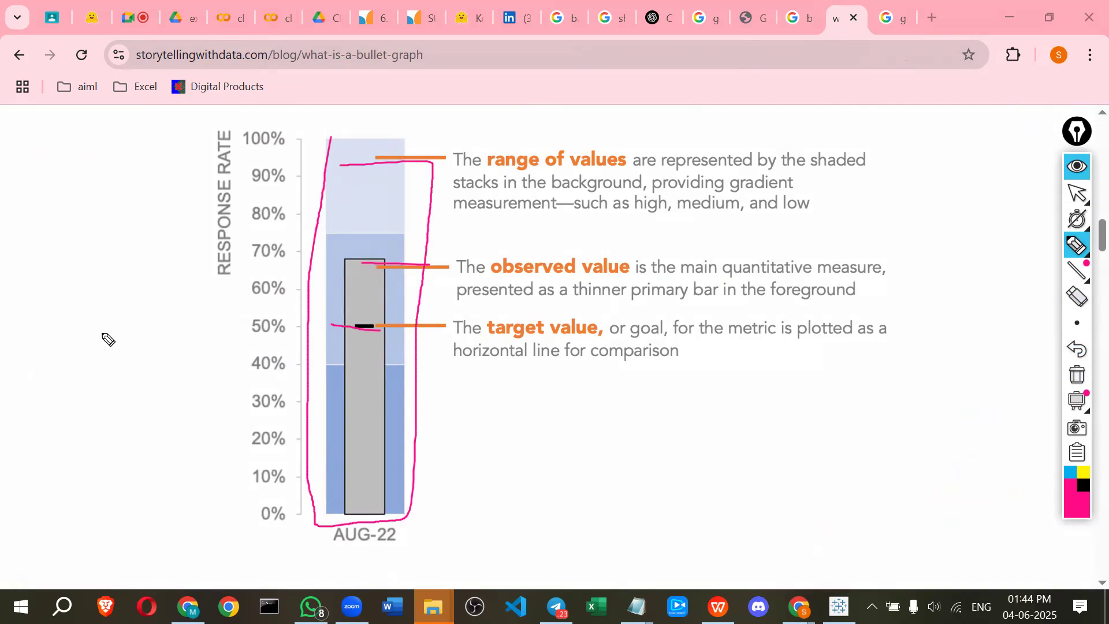
pyautogui.click(1075, 169)
# Read through the article's design tips and vertical versus horizontal bullet graph variations
pyautogui.scroll(-10, 554, 445)
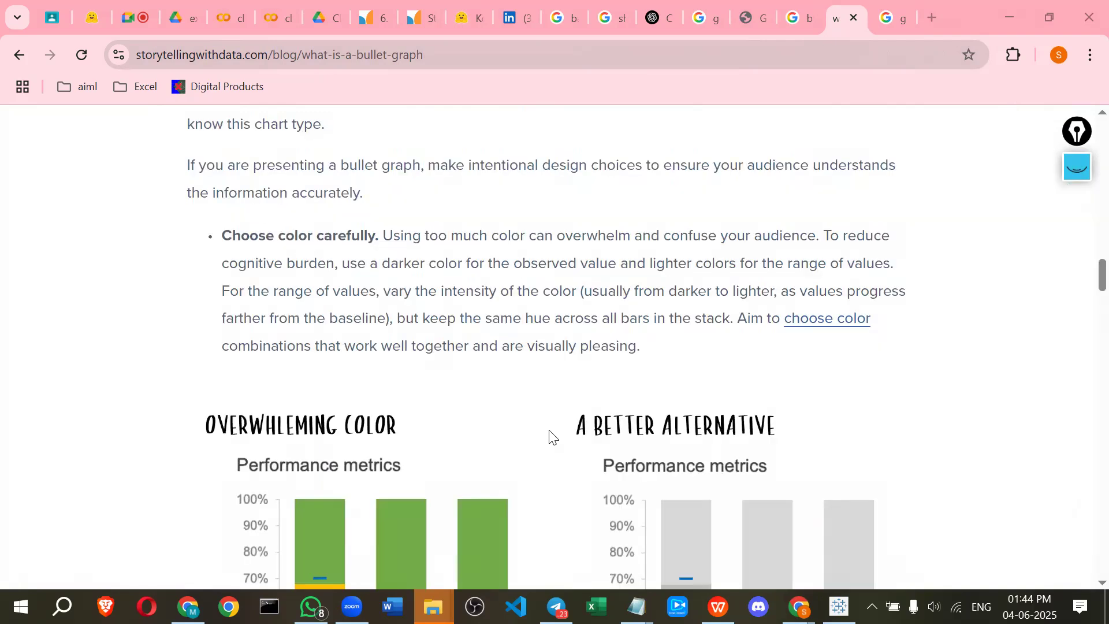
pyautogui.scroll(-6, 550, 436)
pyautogui.scroll(3, 247, 342)
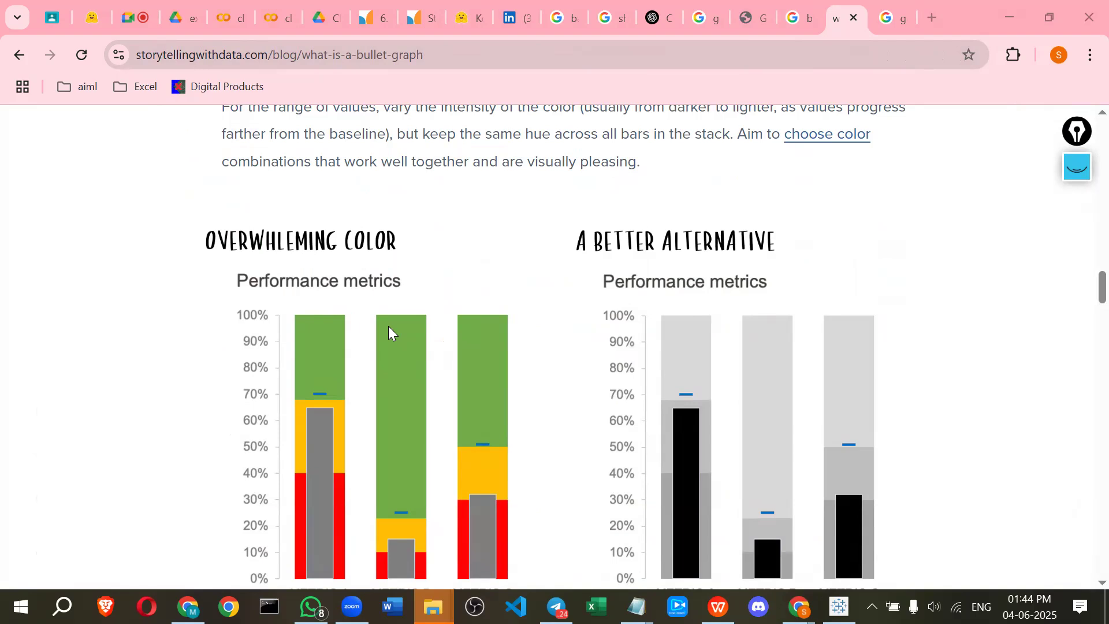
pyautogui.scroll(-5, 619, 342)
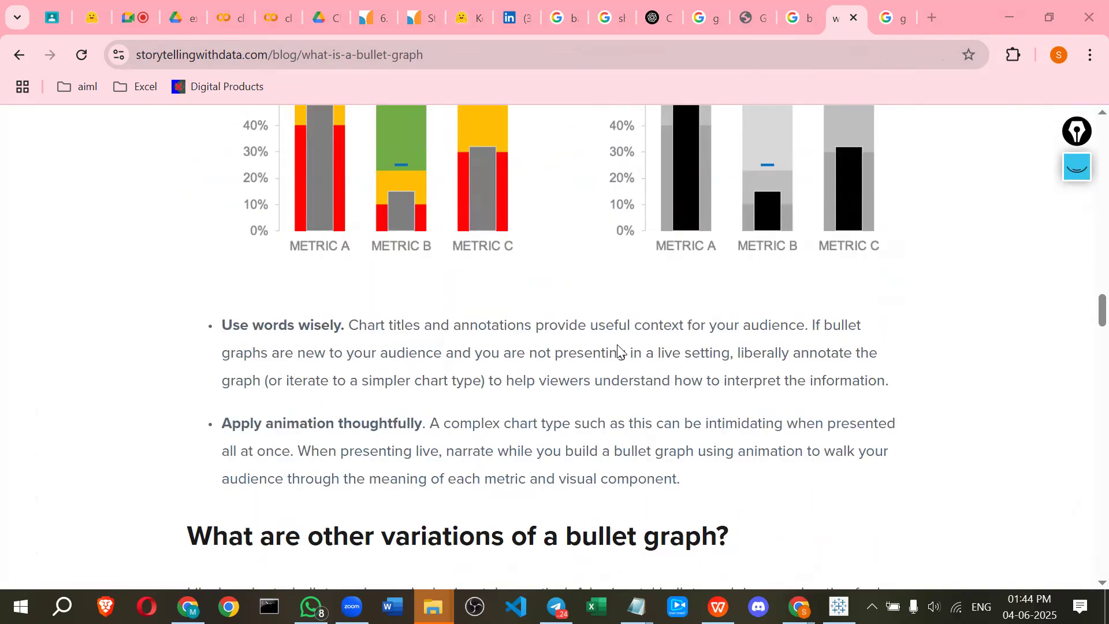
pyautogui.scroll(-5, 619, 350)
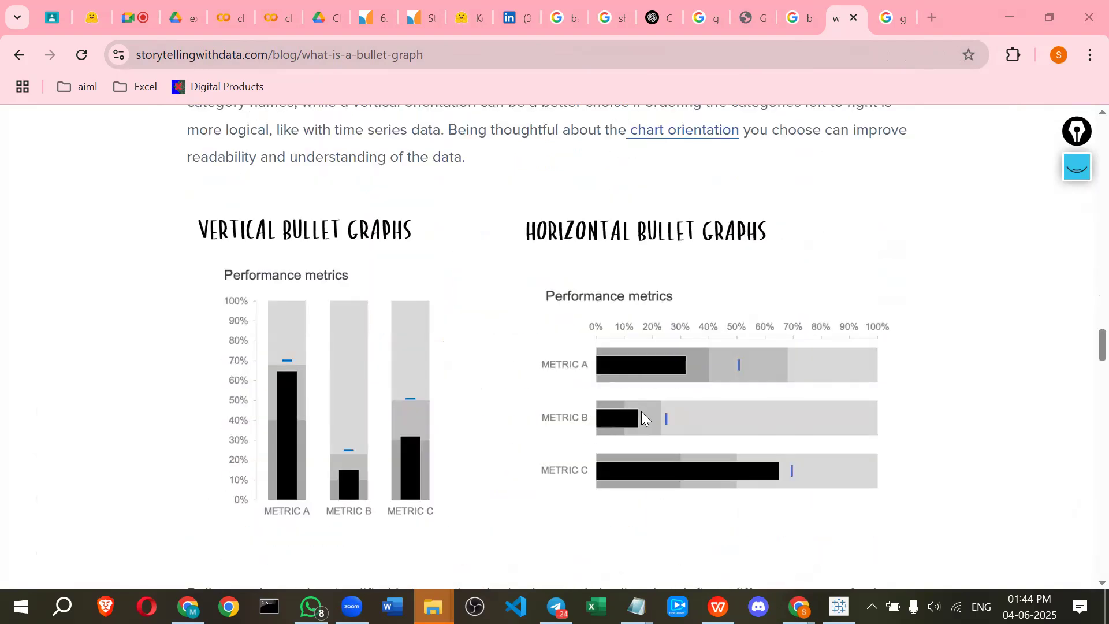
pyautogui.scroll(-5, 641, 411)
pyautogui.scroll(6, 647, 402)
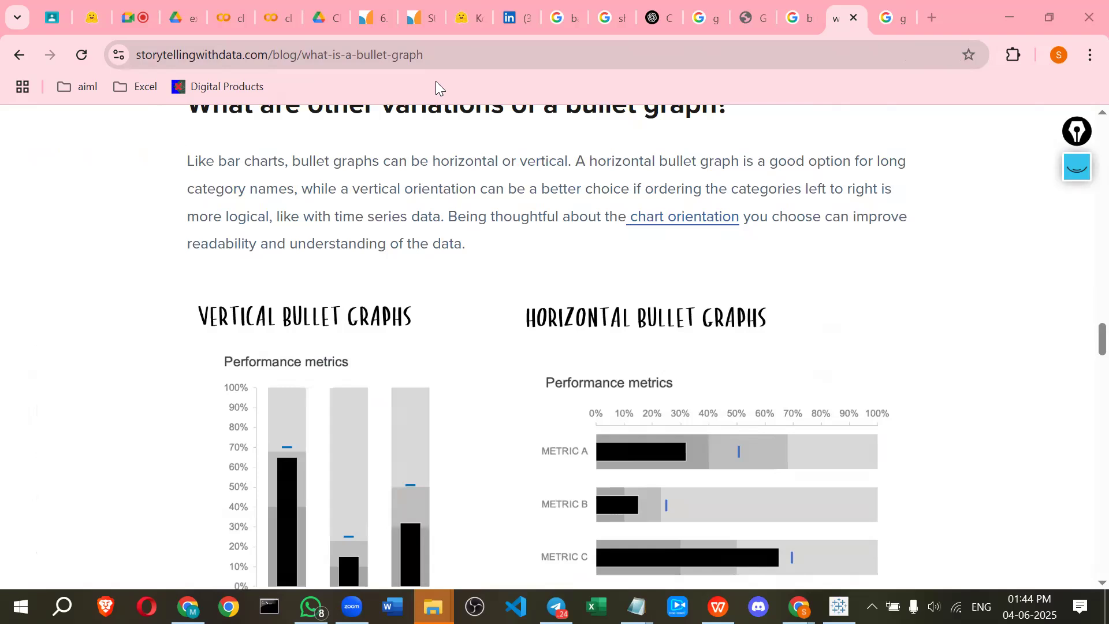
pyautogui.scroll(3, 436, 82)
pyautogui.click(472, 57)
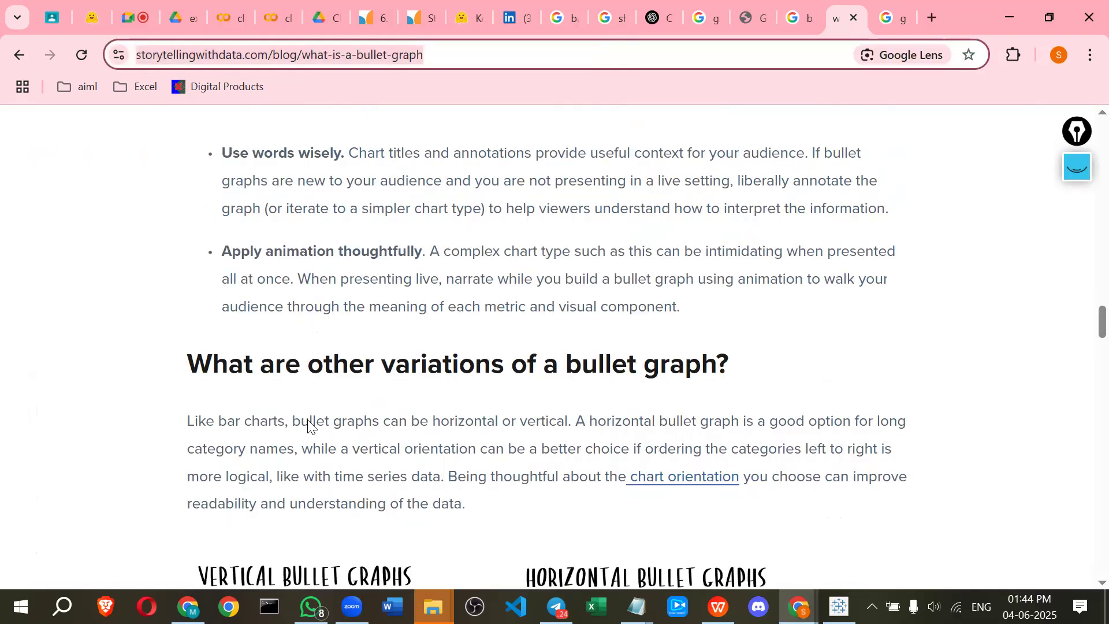
pyautogui.scroll(-2, 309, 427)
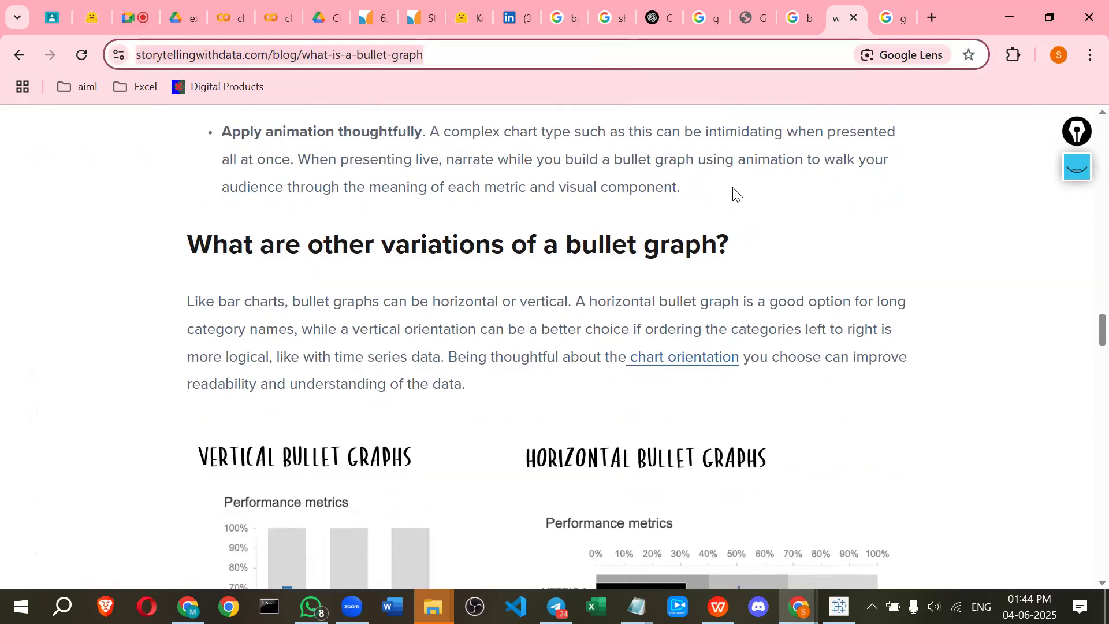
pyautogui.scroll(2, 901, 312)
# Switch back to the Tableau worksheet with the Show Me panel
pyautogui.hotkey('alt', 'Tab')
pyautogui.hotkey('alt', 'Tab')
pyautogui.hotkey('alt', 'Tab')
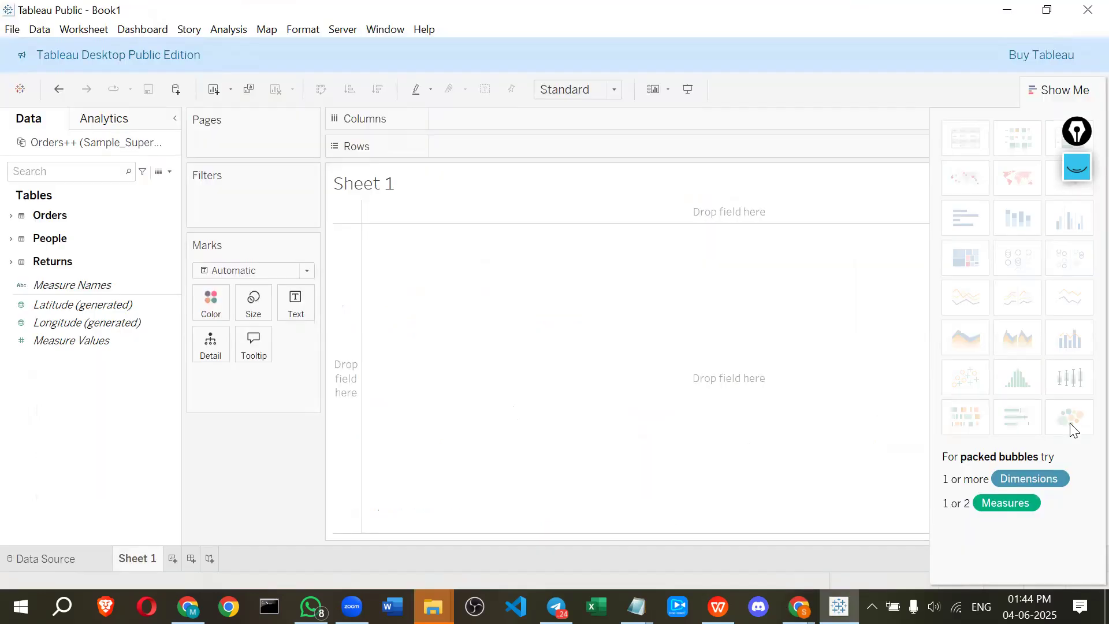
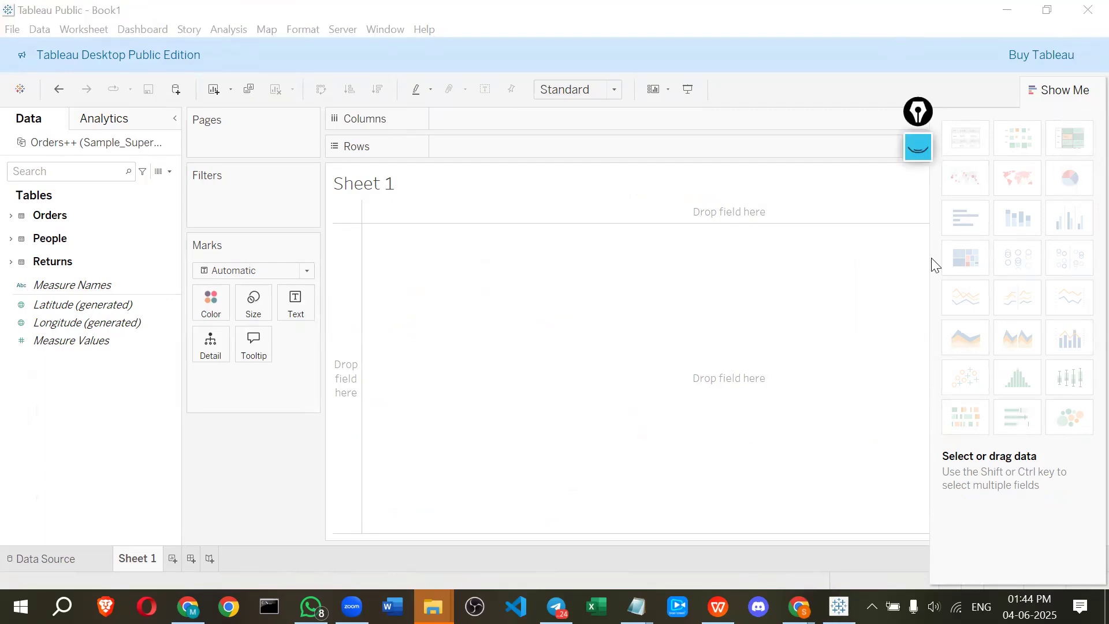
# Expand the Orders table and place Category on Columns
pyautogui.click(11, 217)
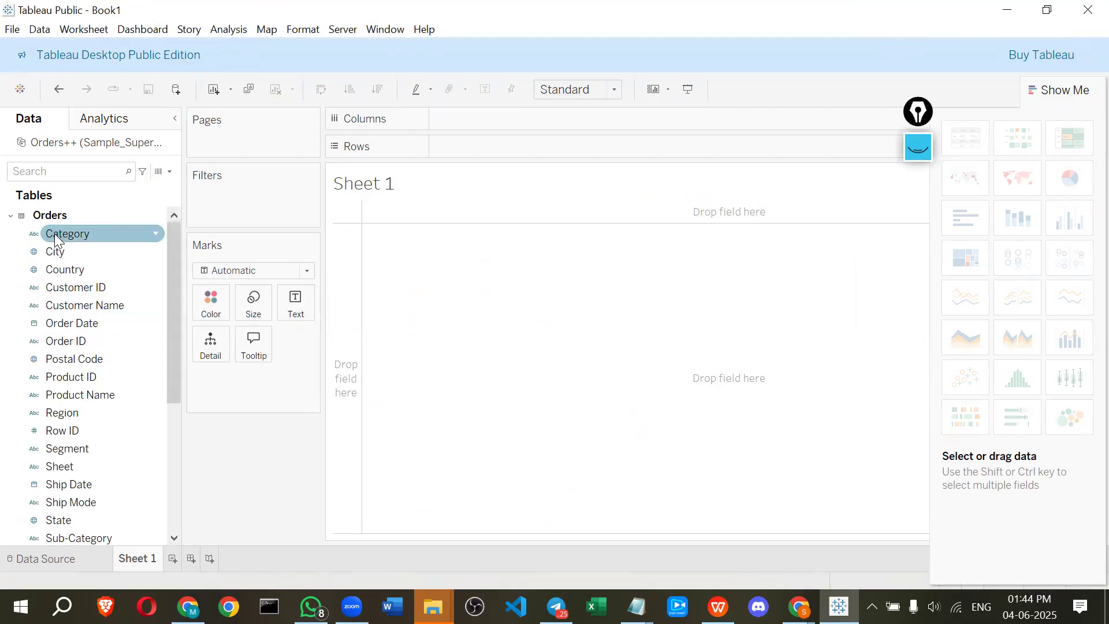
pyautogui.moveTo(58, 230); pyautogui.dragTo(493, 124)
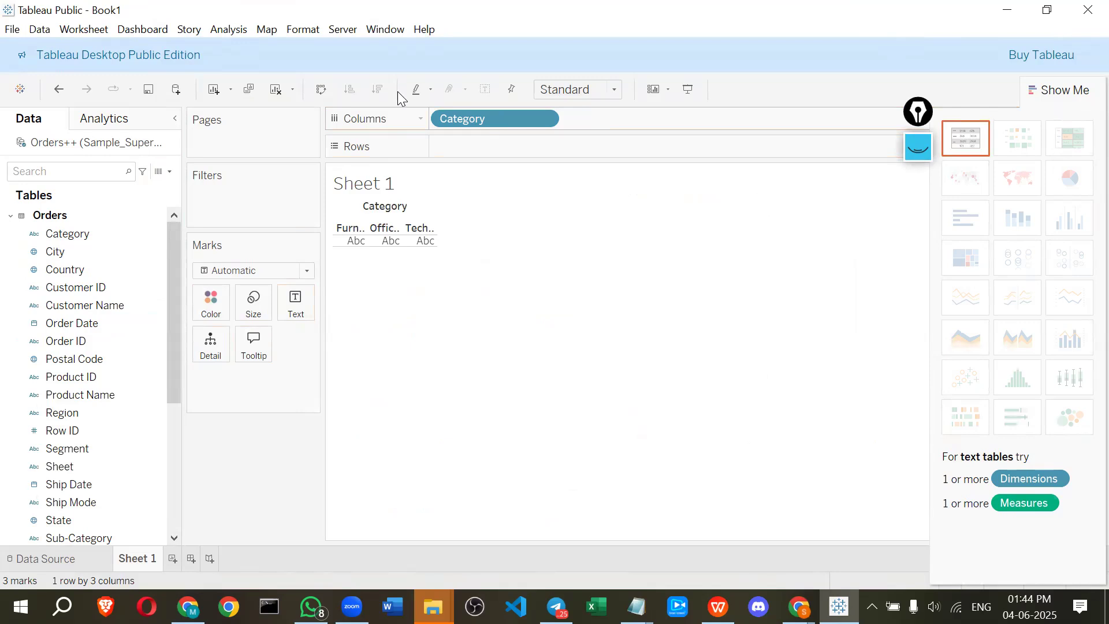
# Circle the three category headers with the screen pen, then close the pen and clear the ink
pyautogui.click(926, 149)
pyautogui.moveTo(367, 216)
pyautogui.mouseDown()
pyautogui.moveTo(367, 244)
pyautogui.moveTo(356, 218)
pyautogui.moveTo(399, 228)
pyautogui.moveTo(370, 248)
pyautogui.moveTo(453, 220)
pyautogui.moveTo(434, 249)
pyautogui.mouseUp()
pyautogui.moveTo(361, 256)
pyautogui.mouseDown()
pyautogui.moveTo(337, 227)
pyautogui.moveTo(445, 227)
pyautogui.mouseUp()
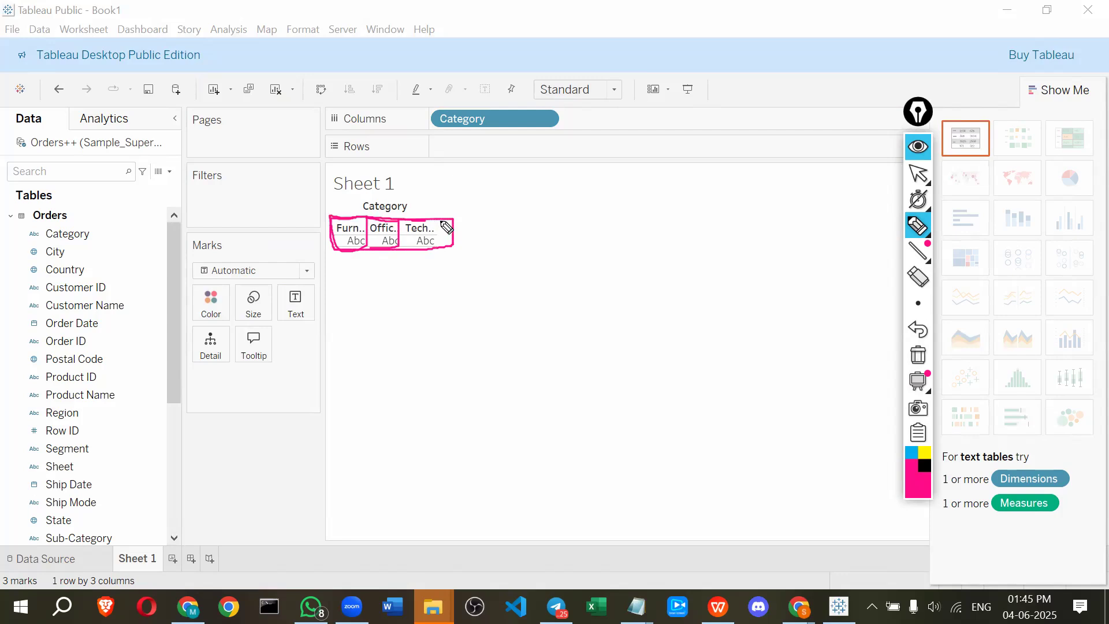
pyautogui.click(918, 149)
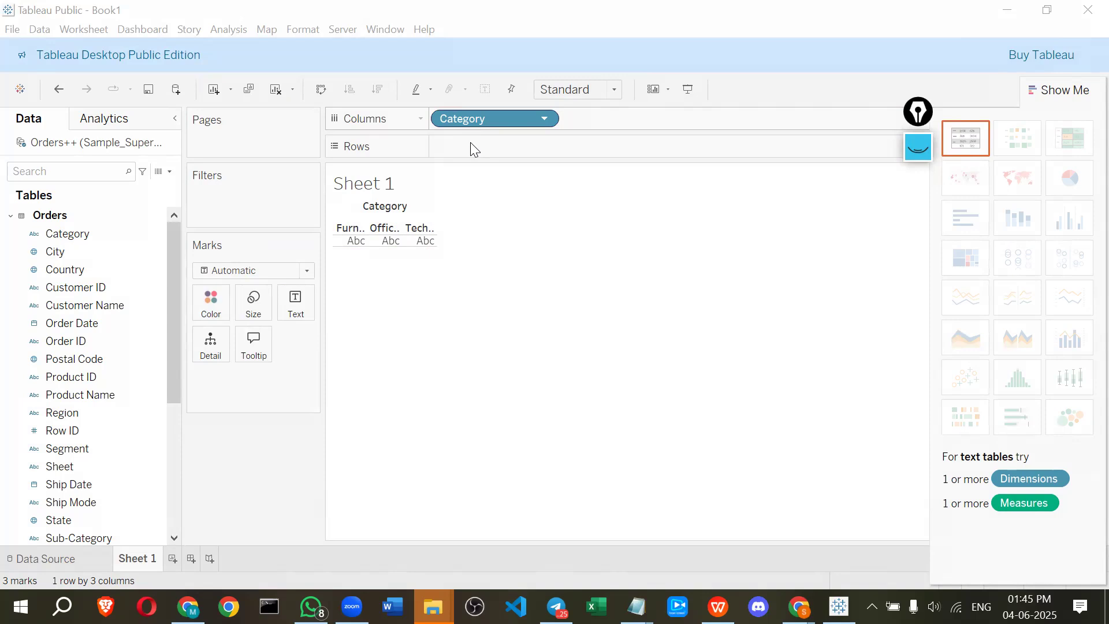
# Swap rows and columns so Category lists vertically, and select the Technology row
pyautogui.hotkey('ctrl', 'w')
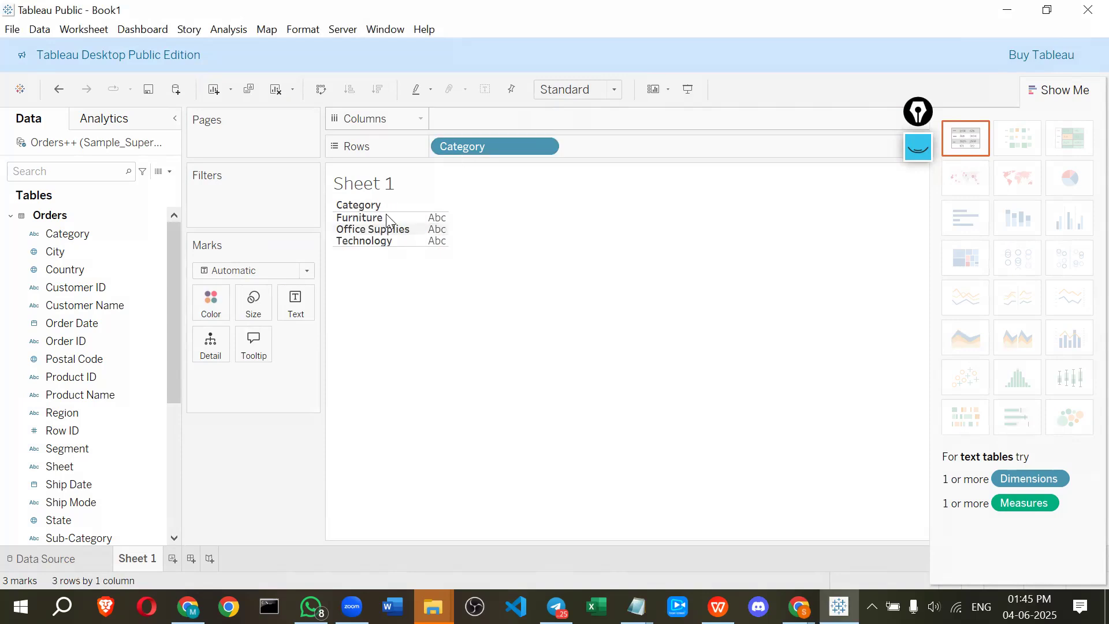
pyautogui.click(363, 241)
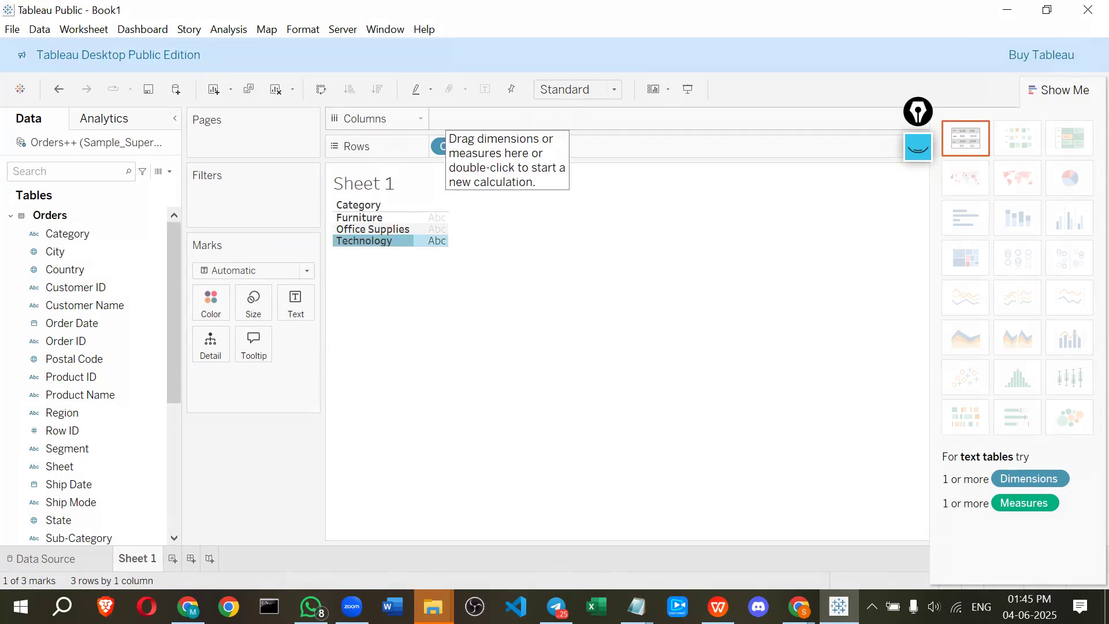
# Add Sales to the view to build a bar chart of SUM(Sales) by Category
pyautogui.scroll(-2, 54, 468)
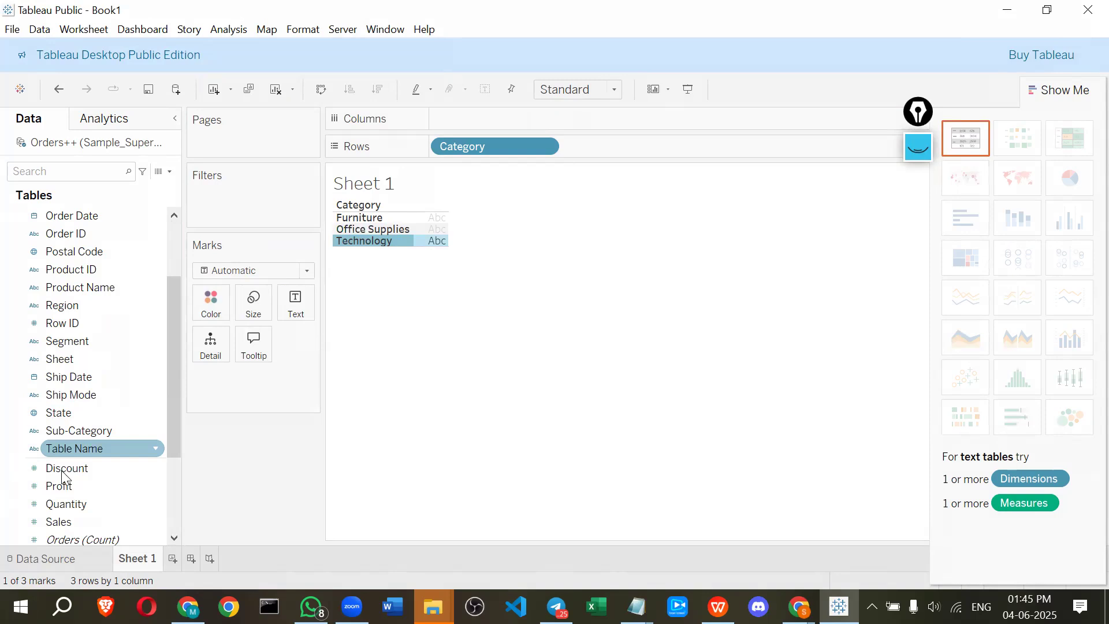
pyautogui.scroll(-3, 64, 439)
pyautogui.moveTo(57, 379); pyautogui.dragTo(582, 151)
pyautogui.moveTo(500, 124); pyautogui.dragTo(501, 124)
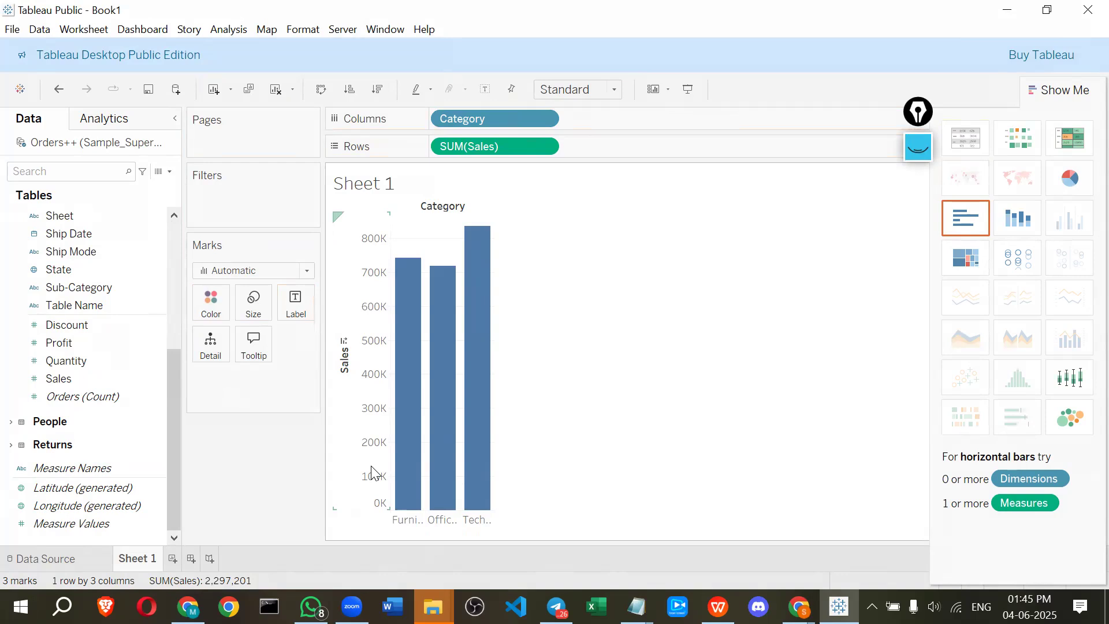
# Draw a rectangle with the screen pen over the empty area of the view
pyautogui.click(919, 112)
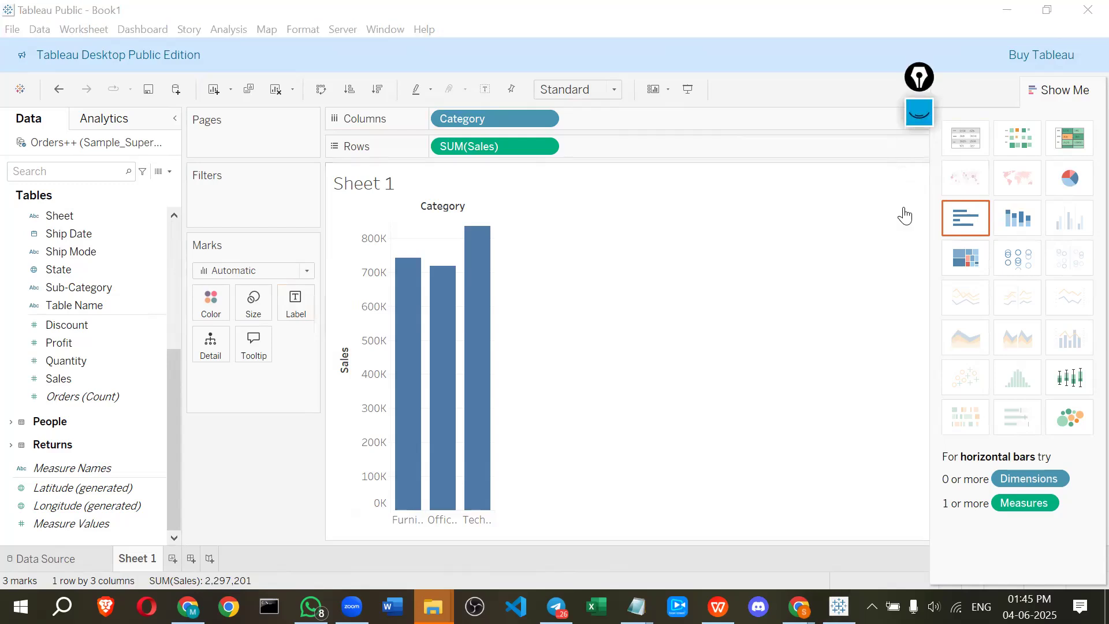
pyautogui.click(919, 319)
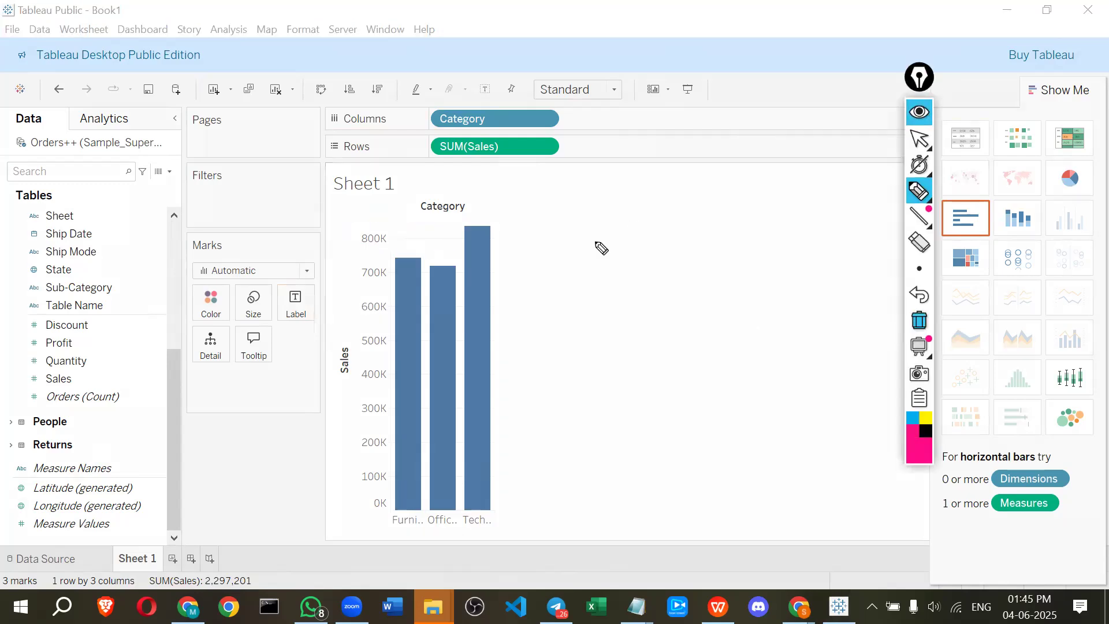
pyautogui.moveTo(569, 202)
pyautogui.mouseDown()
pyautogui.moveTo(549, 359)
pyautogui.moveTo(730, 346)
pyautogui.mouseUp()
pyautogui.moveTo(772, 193); pyautogui.dragTo(566, 206)
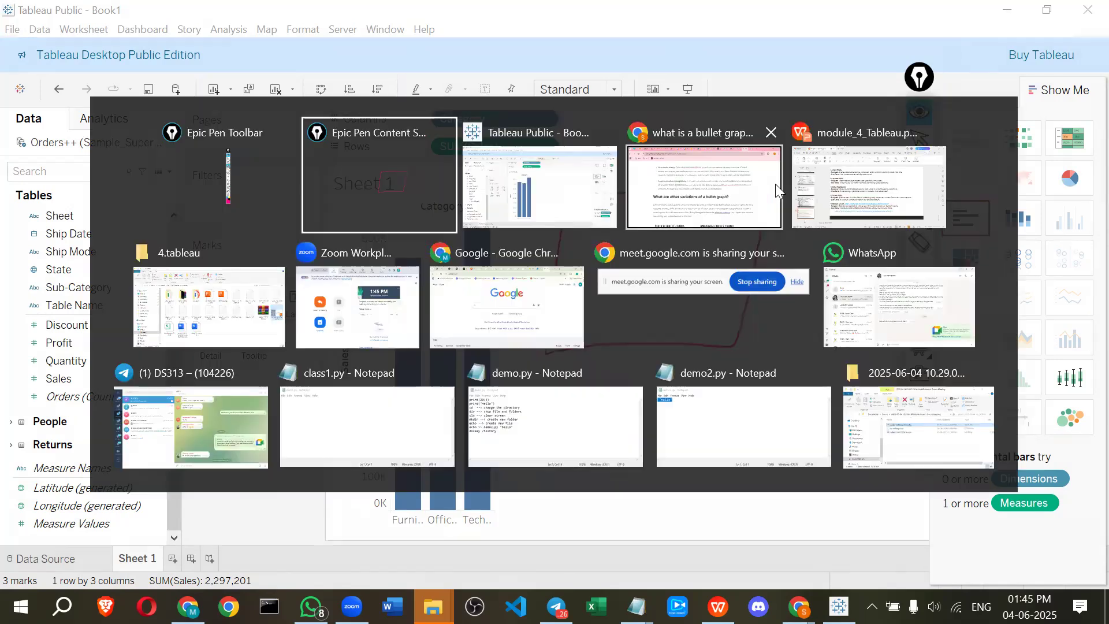
# Switch to the browser and open the Google bullet graph image results tab
pyautogui.hotkey('alt', 'Tab')
pyautogui.click(723, 210)
pyautogui.moveTo(918, 28); pyautogui.dragTo(973, 65)
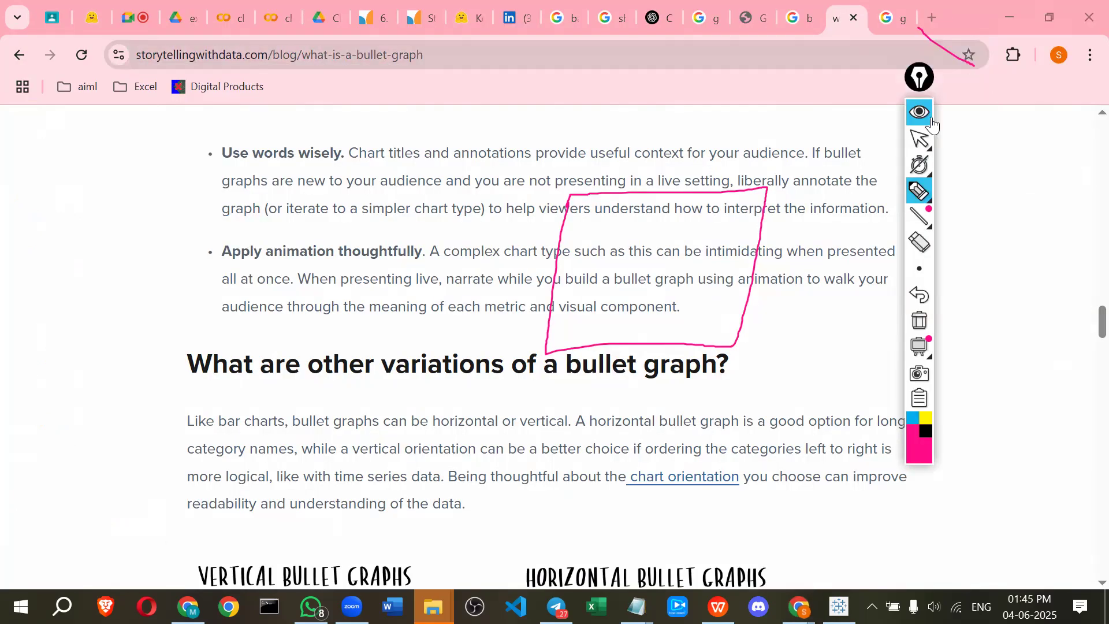
pyautogui.click(792, 11)
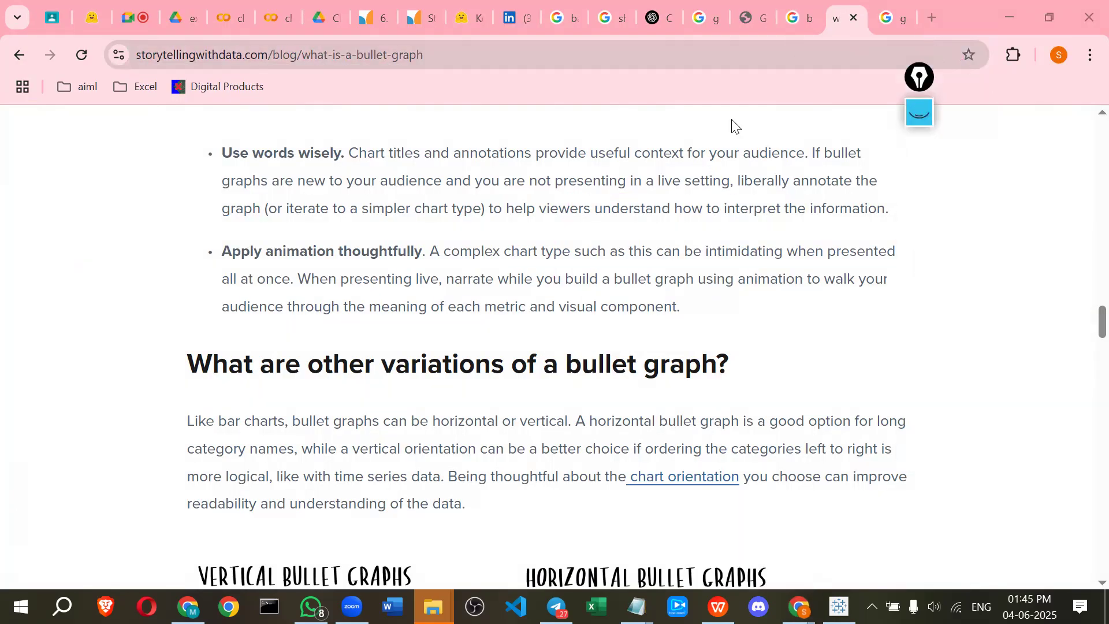
pyautogui.scroll(5, 367, 323)
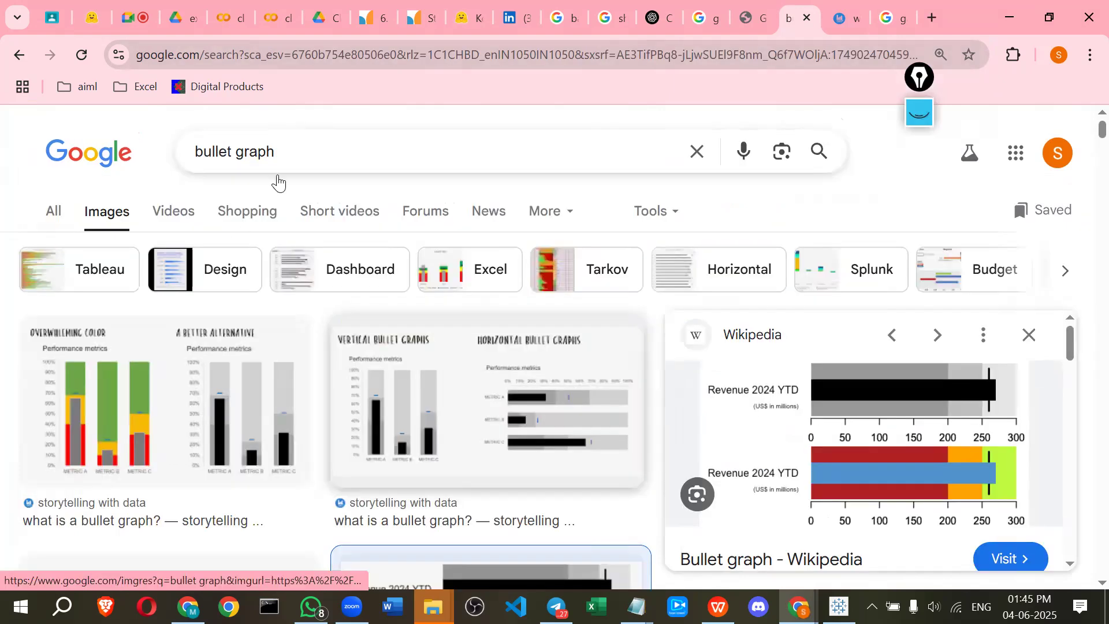
# Replace the Google image search with "charts" and run it
pyautogui.click(291, 157)
pyautogui.click(281, 164)
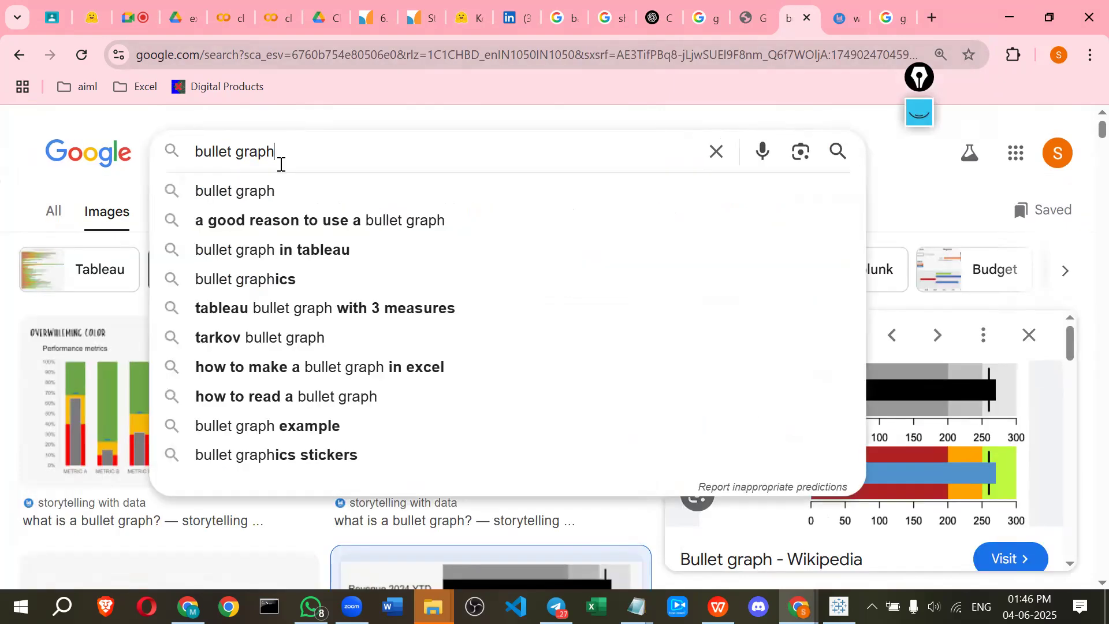
pyautogui.hotkey('ctrl', 'a')
pyautogui.write('c')
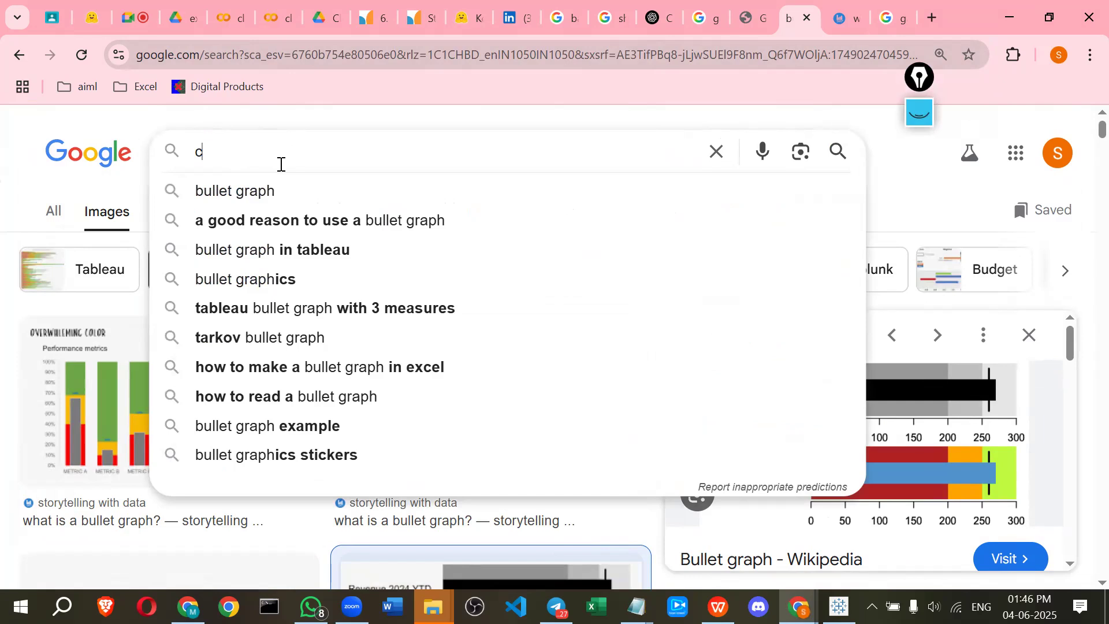
pyautogui.write('harts')
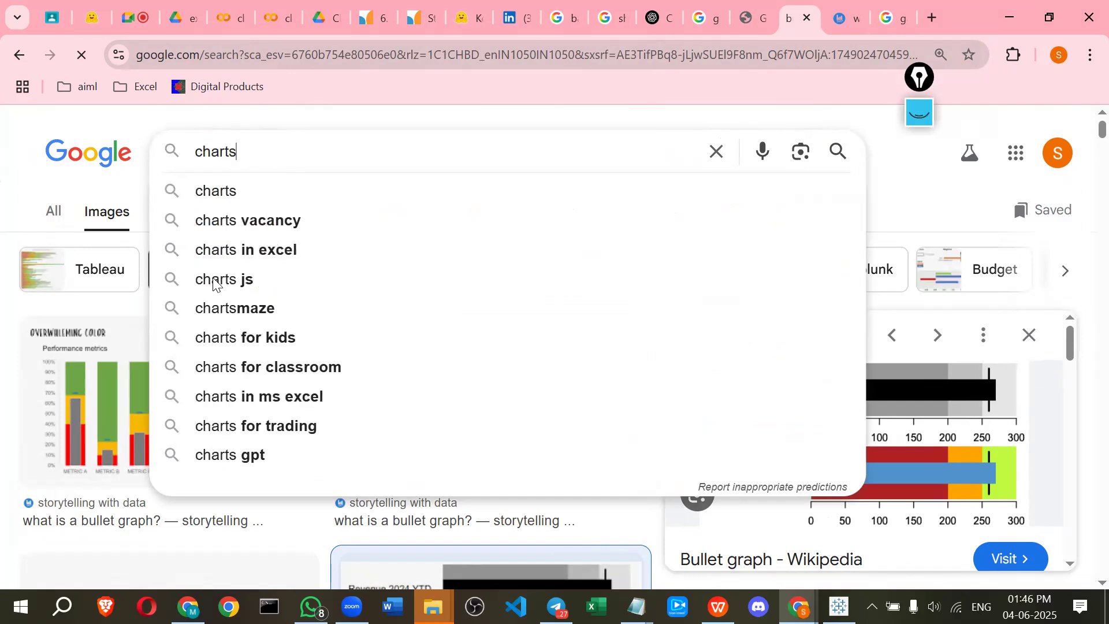
pyautogui.press('Return')
# Scroll the chart image results and open the QuantHub part-to-whole charts result in a new tab
pyautogui.scroll(-2, 344, 340)
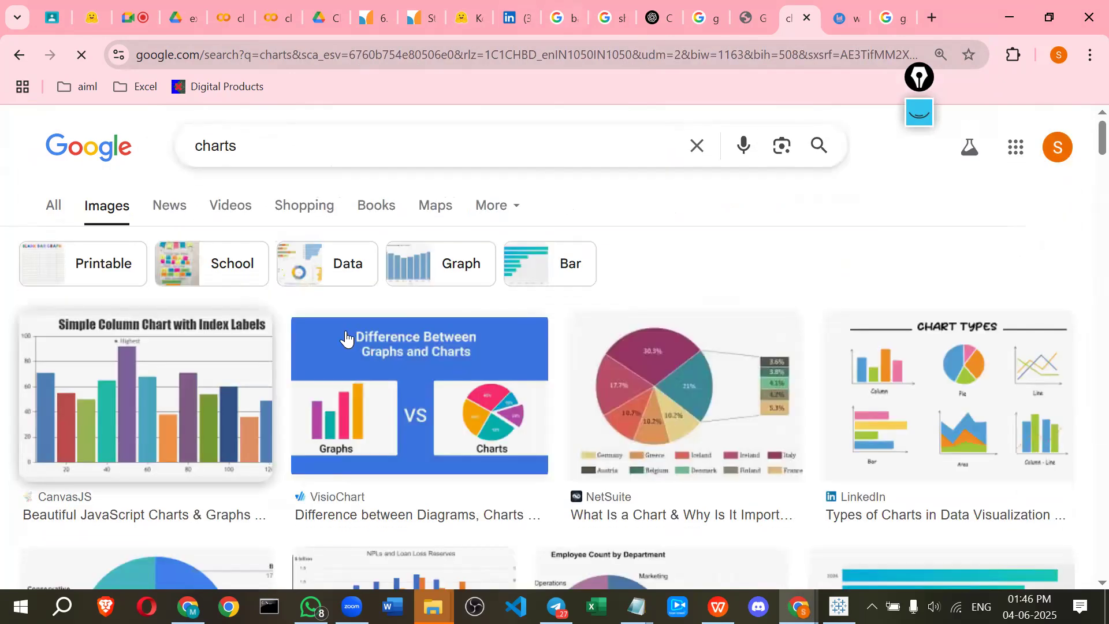
pyautogui.scroll(-1, 466, 353)
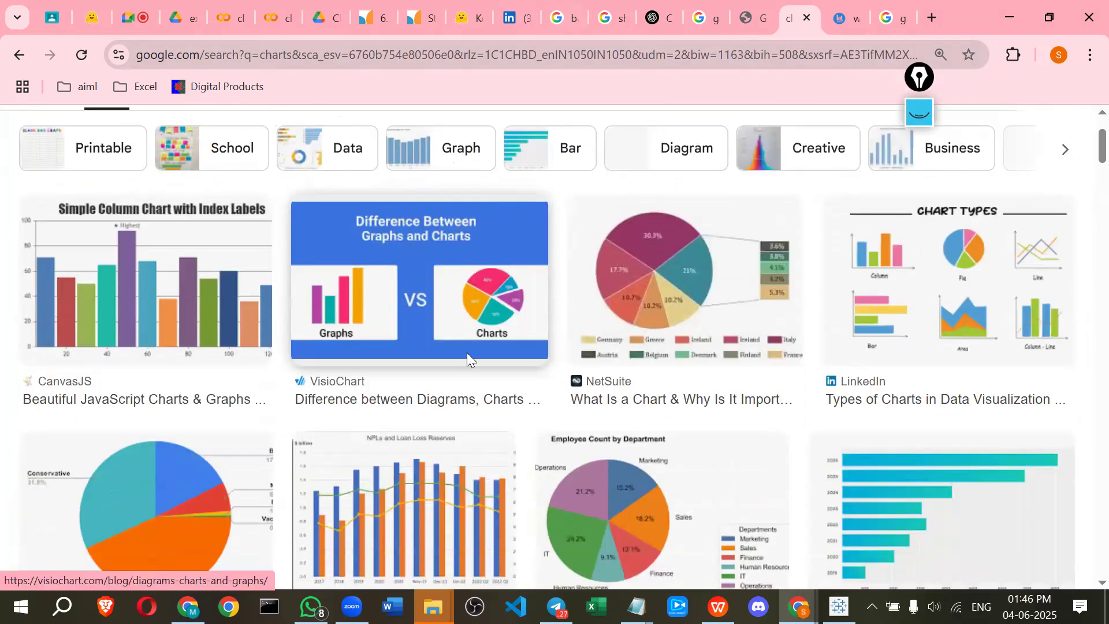
pyautogui.scroll(-5, 608, 309)
pyautogui.click(606, 310)
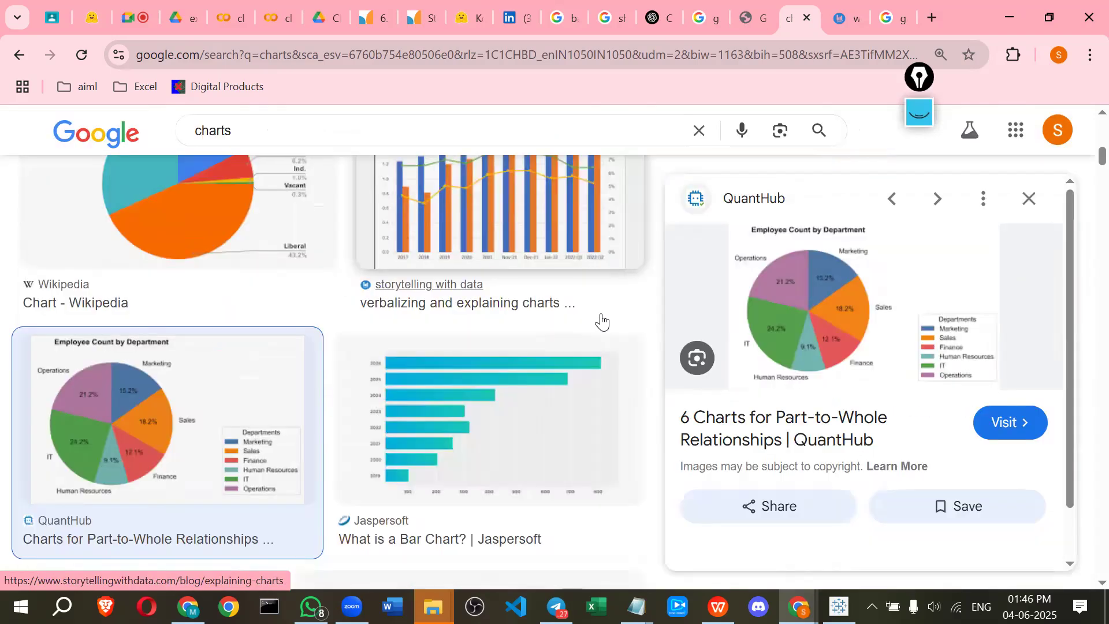
pyautogui.rightClick(899, 219)
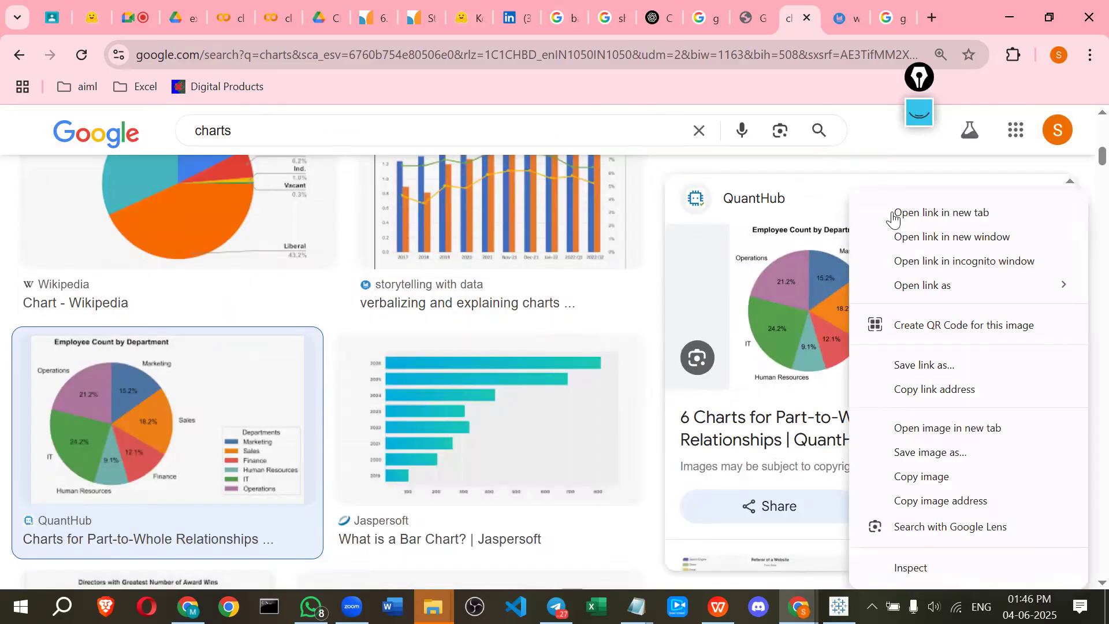
pyautogui.click(899, 219)
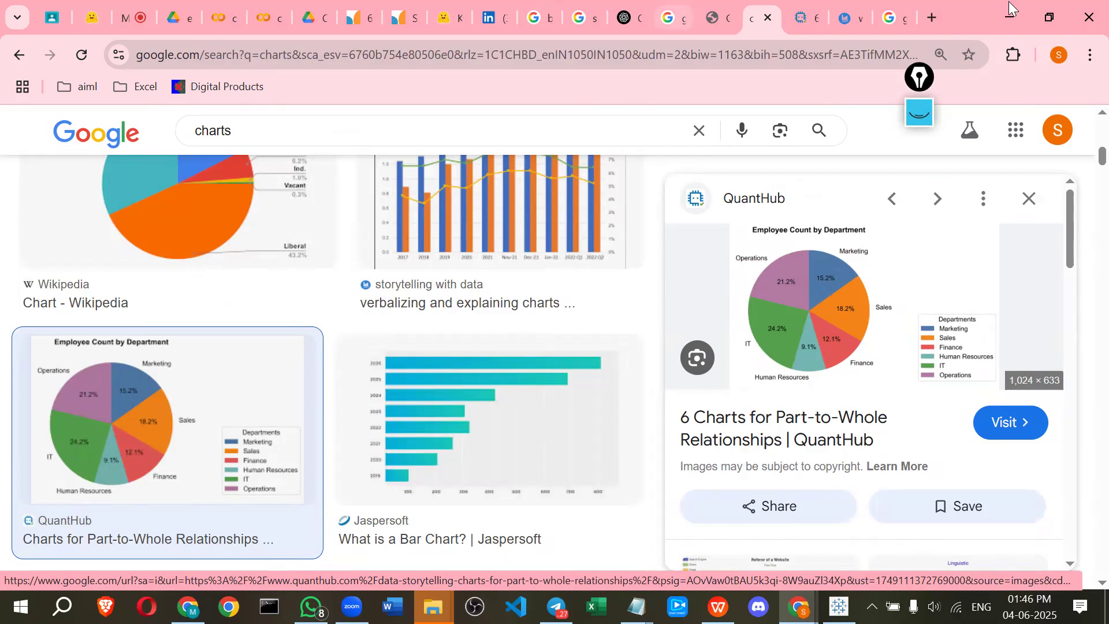
# Switch back to the Tableau worksheet and mark the sheet title, Category header, Sales axis and category labels with the screen pen
pyautogui.hotkey('alt', 'Tab')
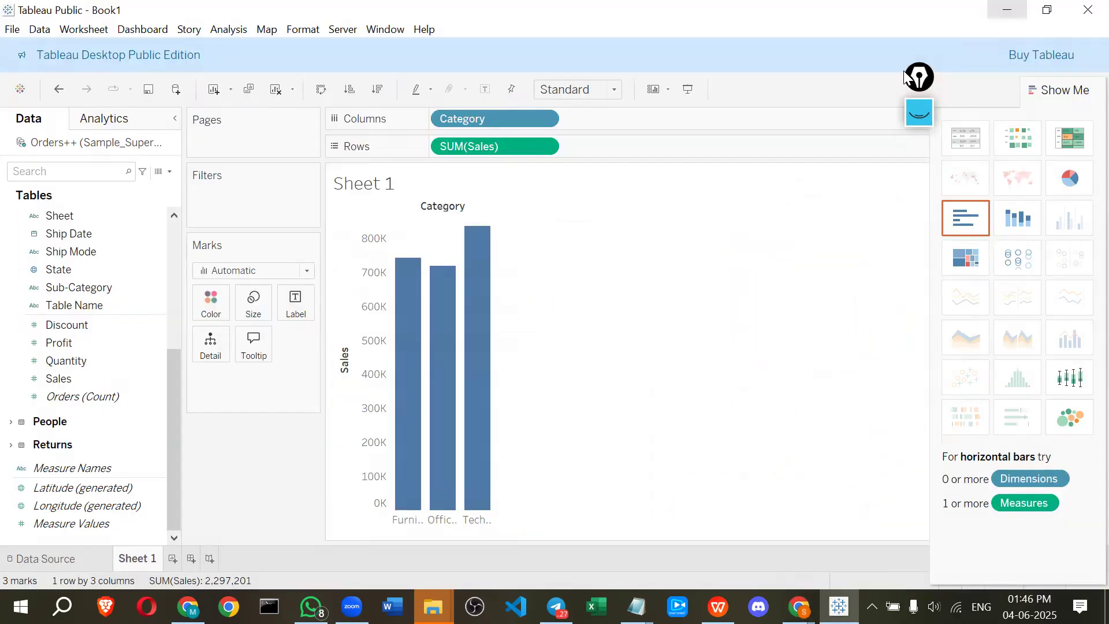
pyautogui.click(918, 111)
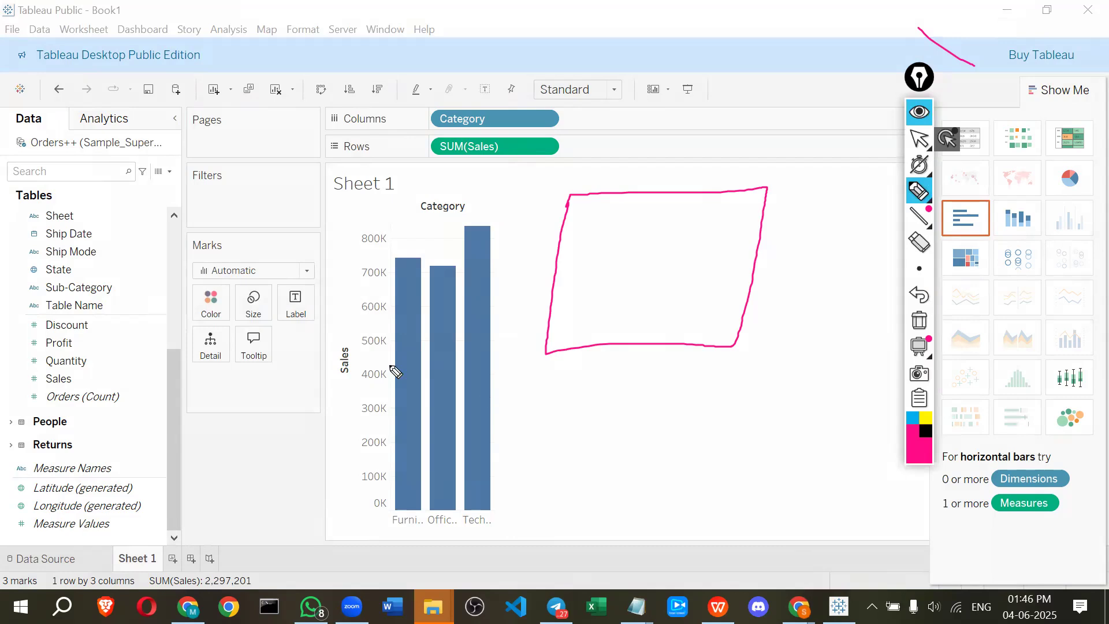
pyautogui.moveTo(354, 219); pyautogui.dragTo(346, 254)
pyautogui.moveTo(349, 203)
pyautogui.mouseDown()
pyautogui.moveTo(442, 183)
pyautogui.moveTo(353, 168)
pyautogui.moveTo(334, 198)
pyautogui.mouseUp()
pyautogui.click(417, 212)
pyautogui.moveTo(392, 535); pyautogui.dragTo(473, 529)
pyautogui.moveTo(341, 333); pyautogui.dragTo(329, 370)
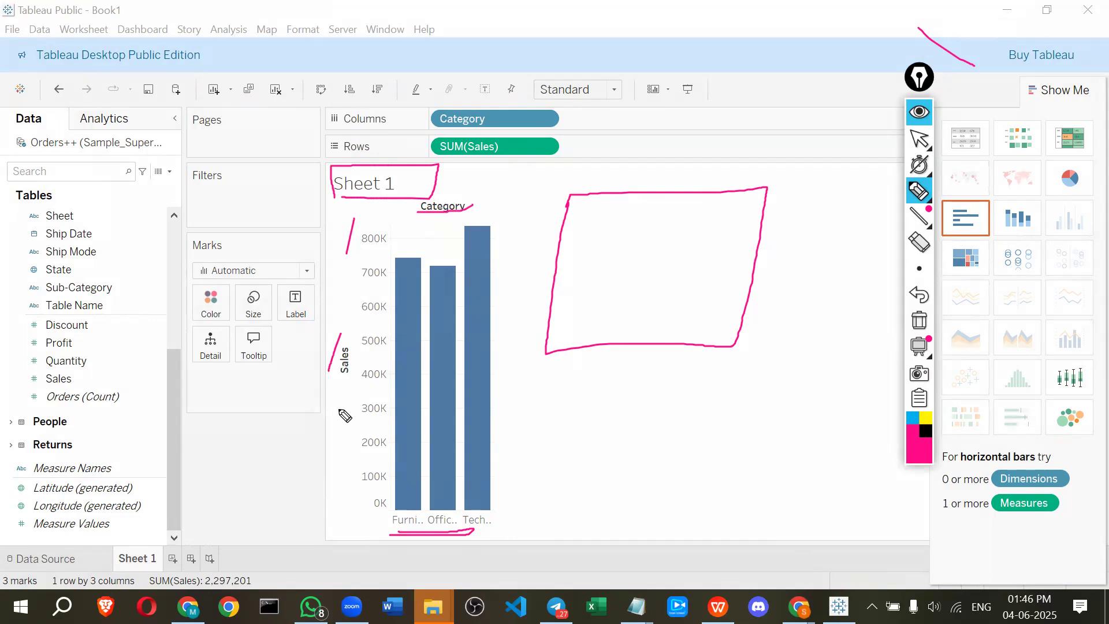
pyautogui.click(360, 229)
pyautogui.moveTo(357, 416); pyautogui.dragTo(355, 512)
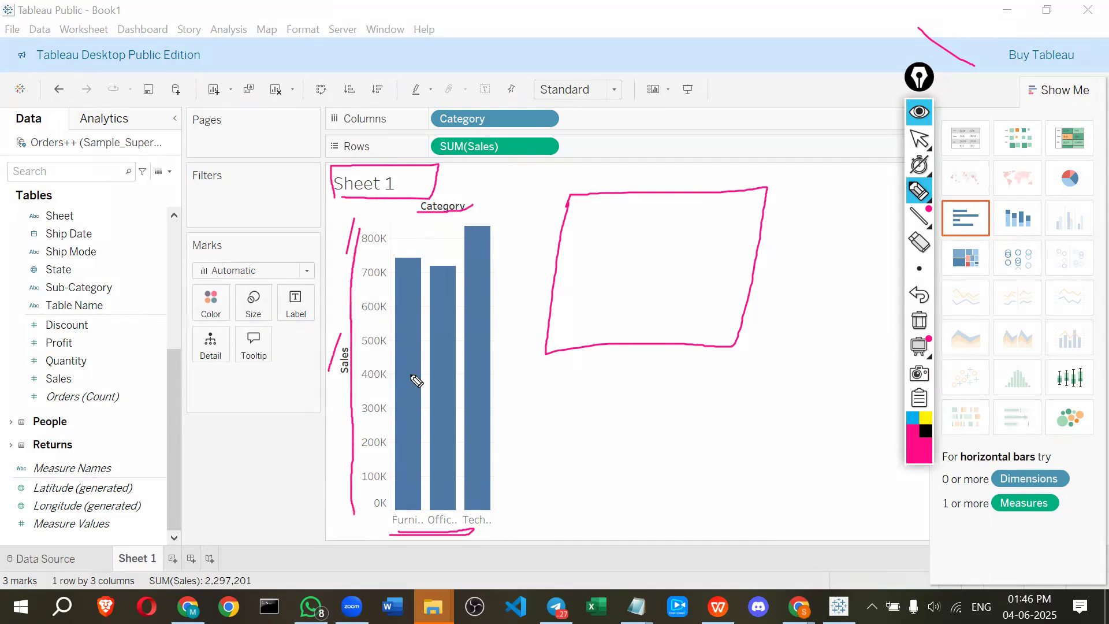
pyautogui.moveTo(579, 230); pyautogui.dragTo(525, 239)
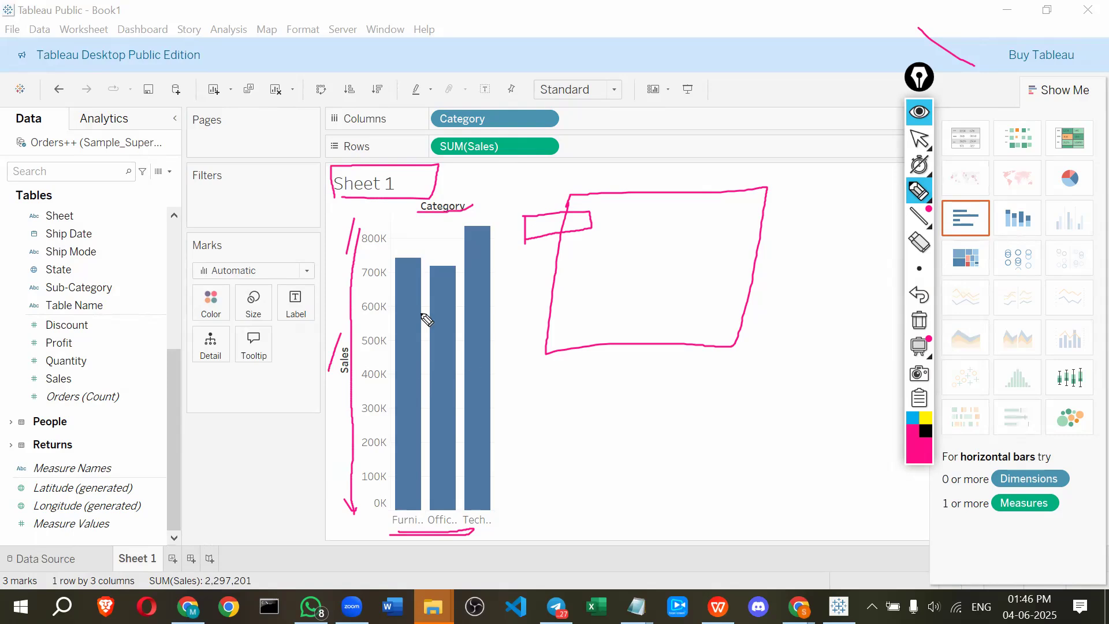
pyautogui.moveTo(404, 236)
pyautogui.mouseDown()
pyautogui.moveTo(415, 228)
pyautogui.moveTo(436, 243)
pyautogui.mouseUp()
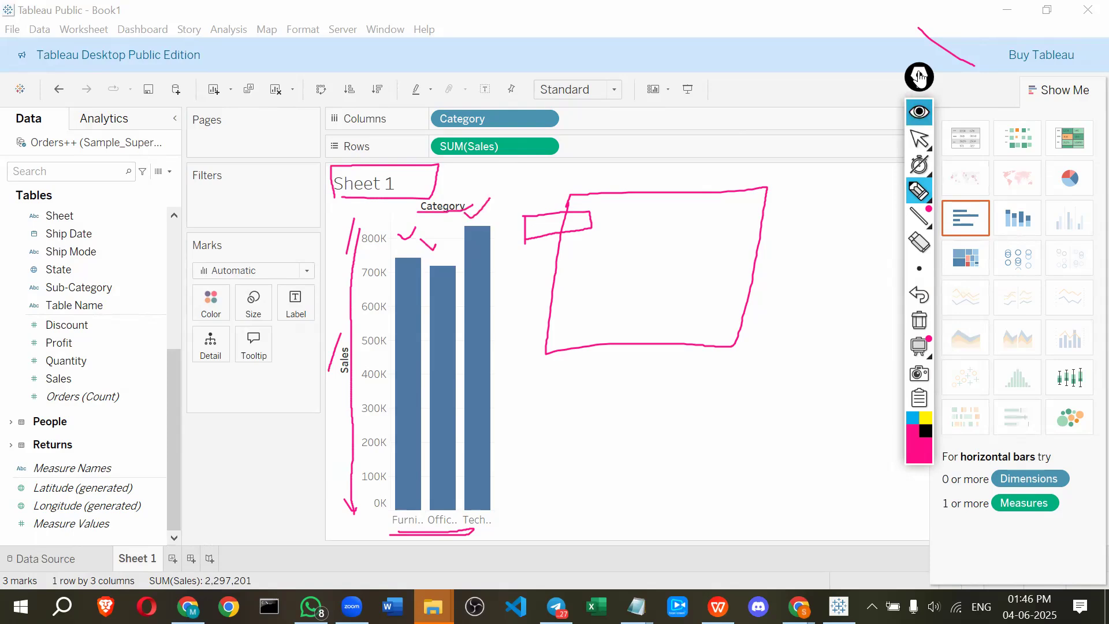
# Close the screen pen and retitle the sheet as "Category -wise sales"
pyautogui.click(917, 113)
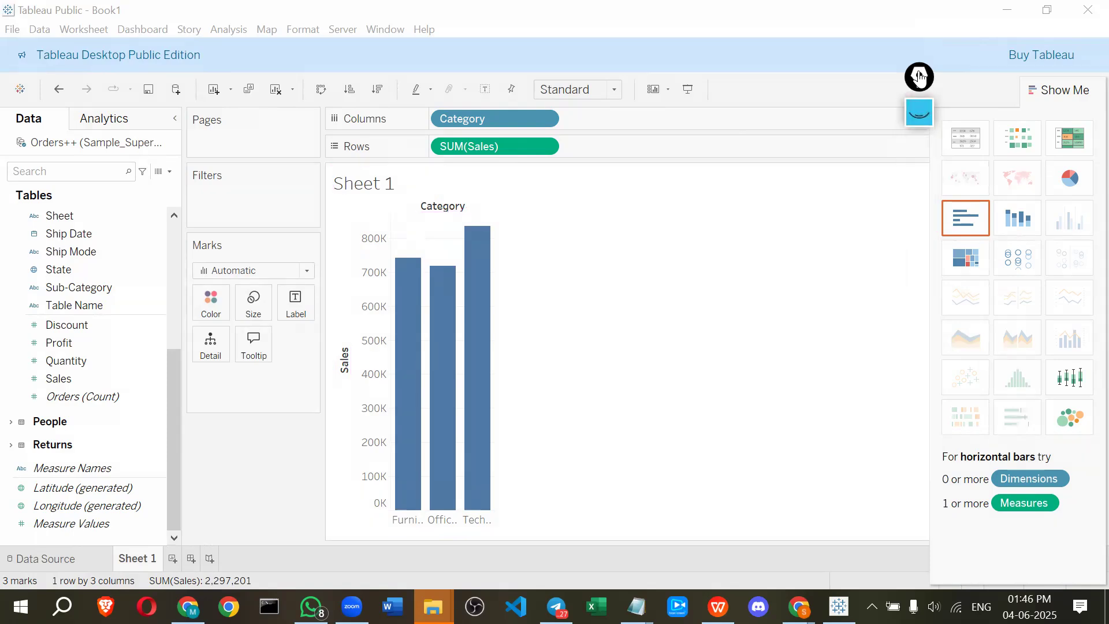
pyautogui.click(412, 184)
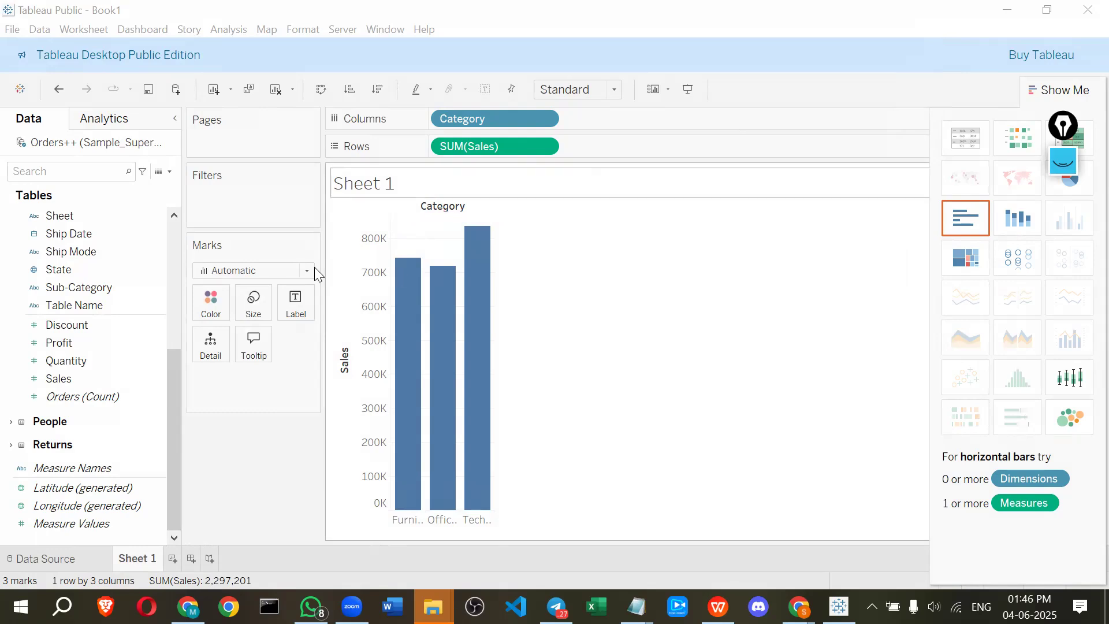
pyautogui.doubleClick(411, 193)
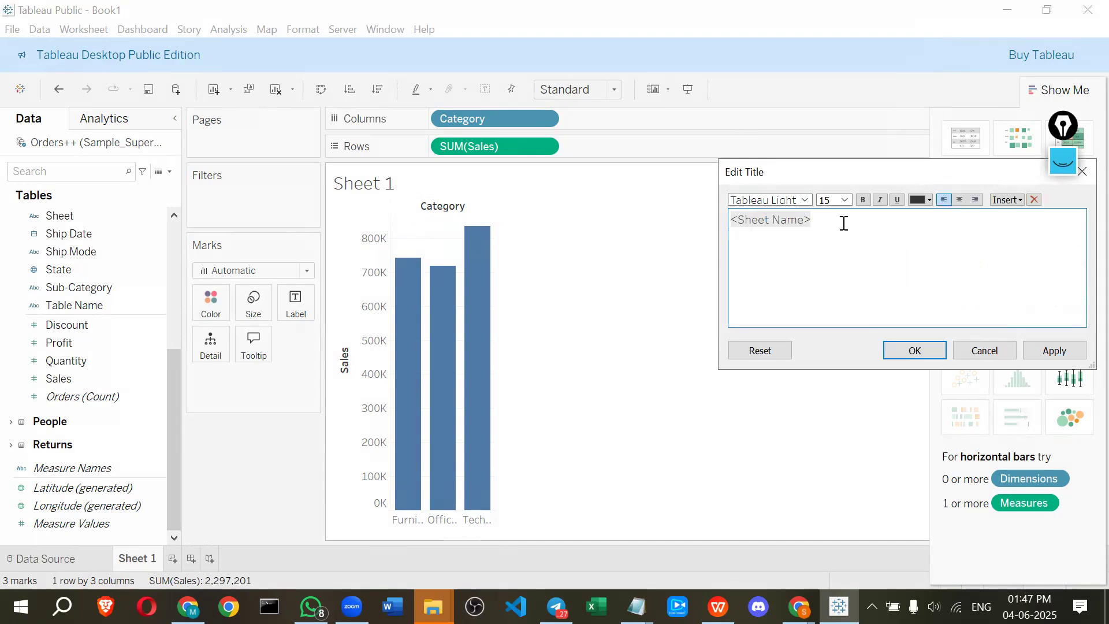
pyautogui.moveTo(753, 171); pyautogui.dragTo(687, 164)
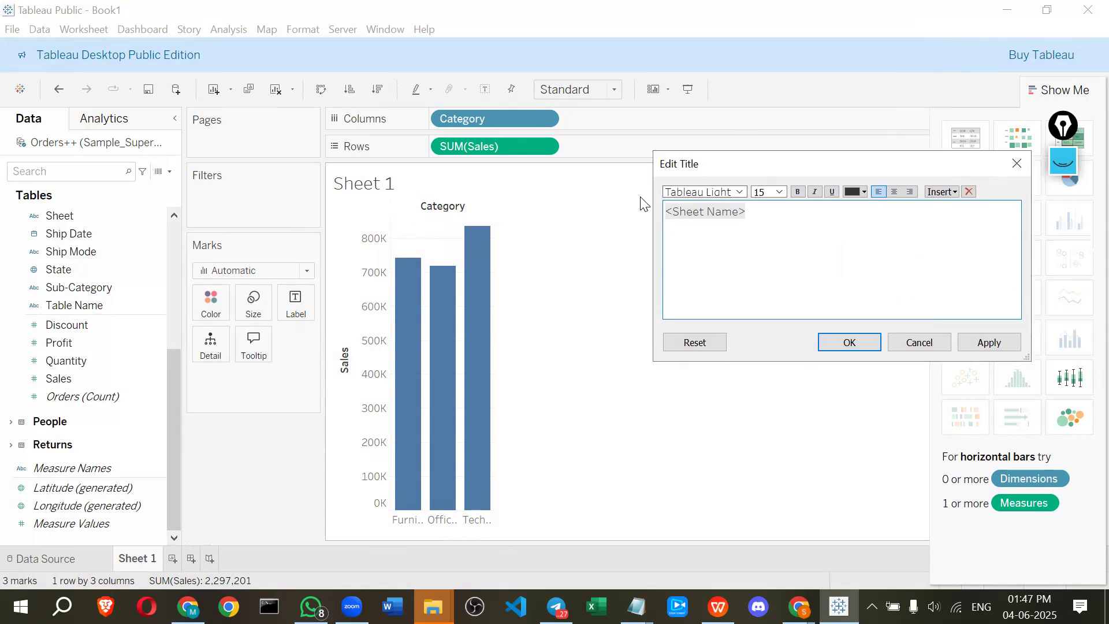
pyautogui.hotkey('ctrl', 'a')
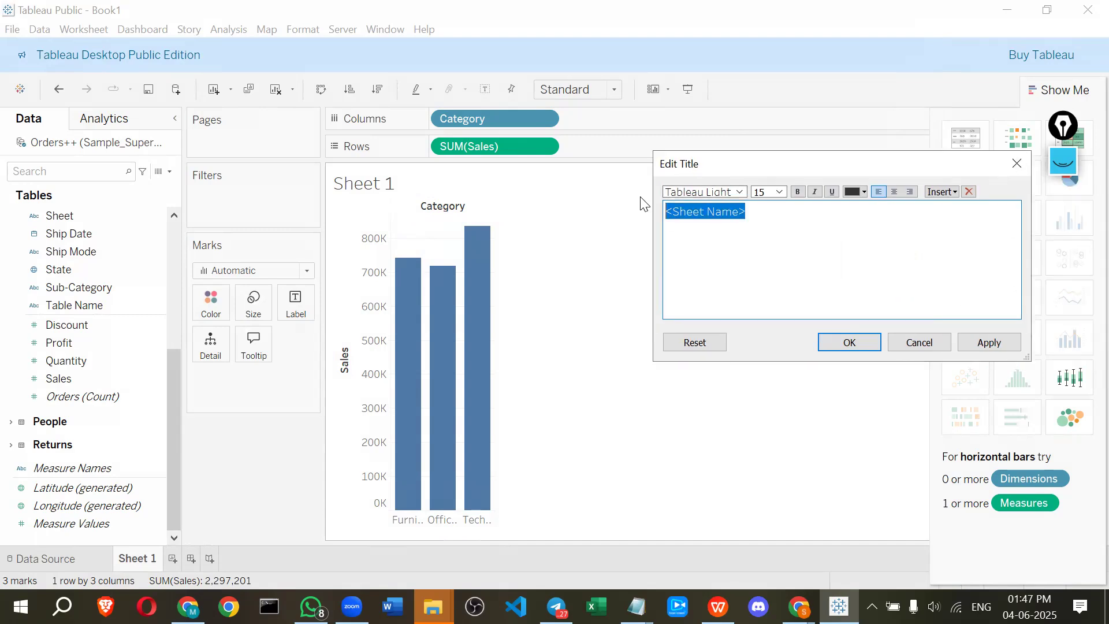
pyautogui.press('BackSpace')
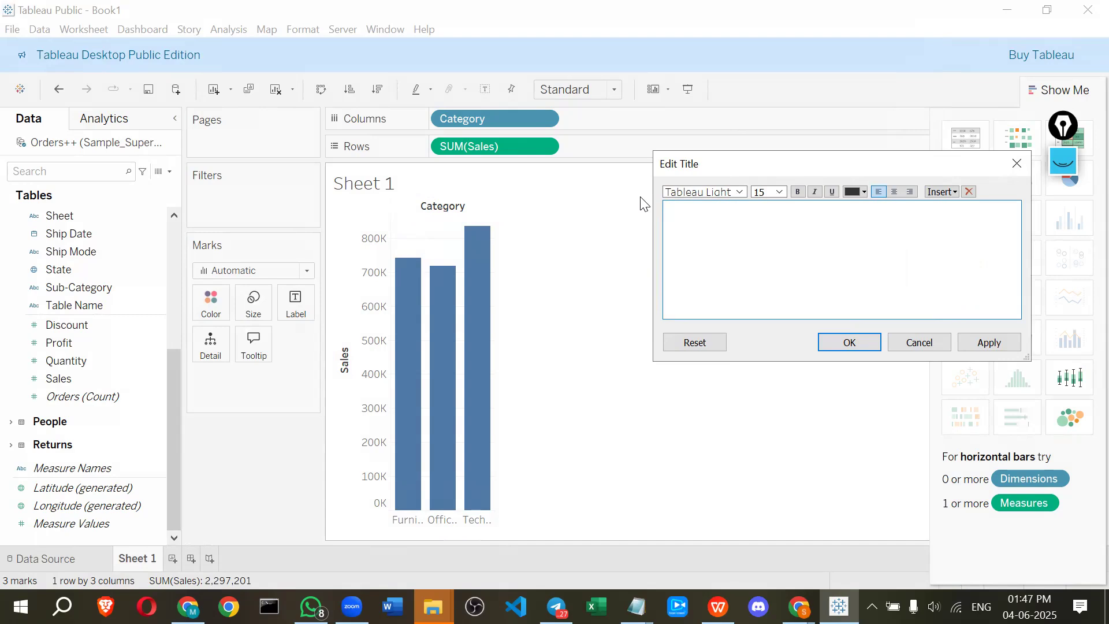
pyautogui.write('Category -wise sales')
# Format the sheet title as bold, red and in the Tableau Bold font, then apply it
pyautogui.moveTo(786, 215); pyautogui.dragTo(663, 211)
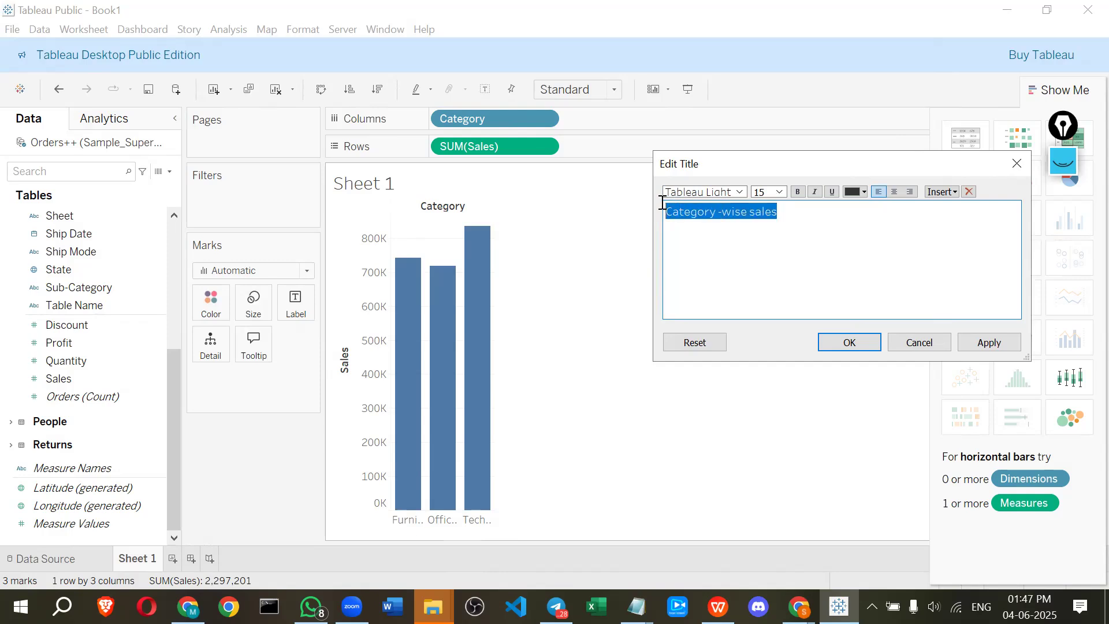
pyautogui.click(796, 191)
pyautogui.click(864, 192)
pyautogui.click(899, 287)
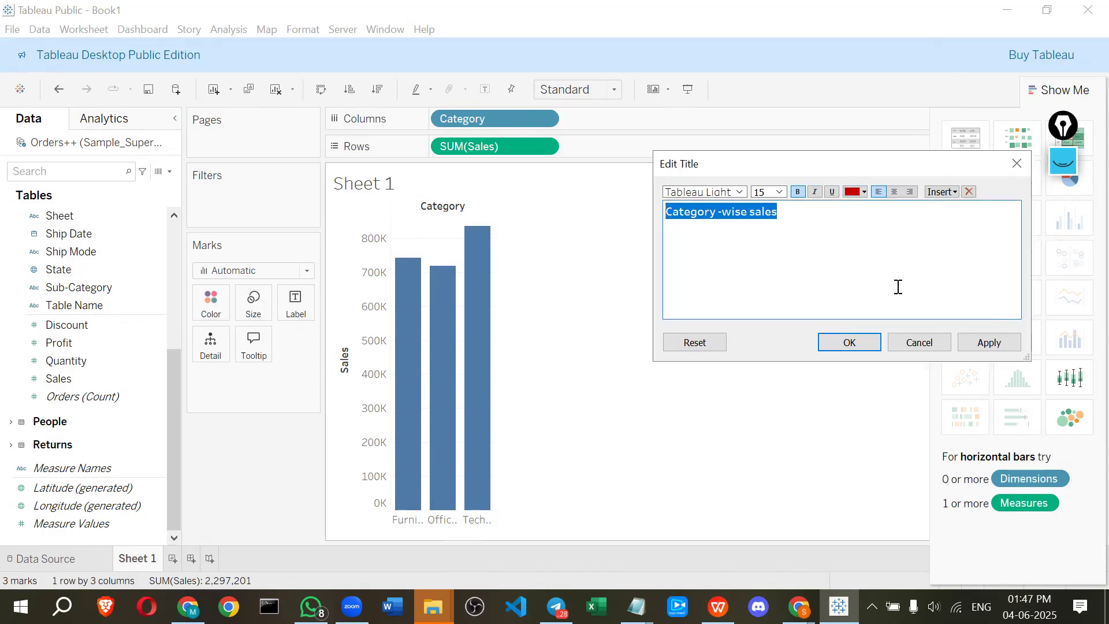
pyautogui.click(740, 194)
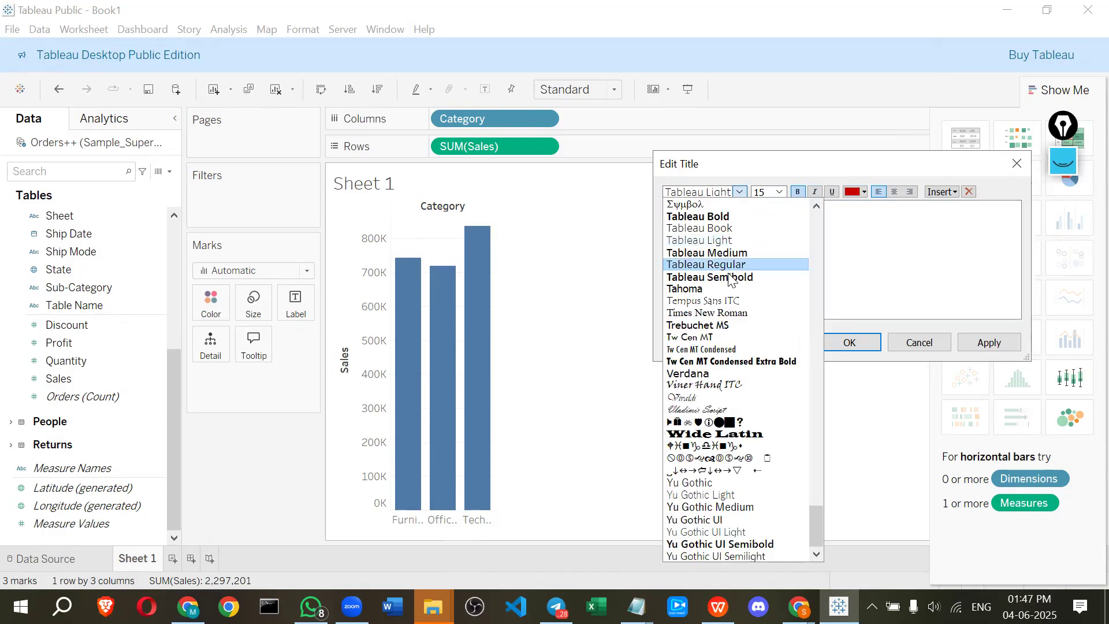
pyautogui.click(721, 214)
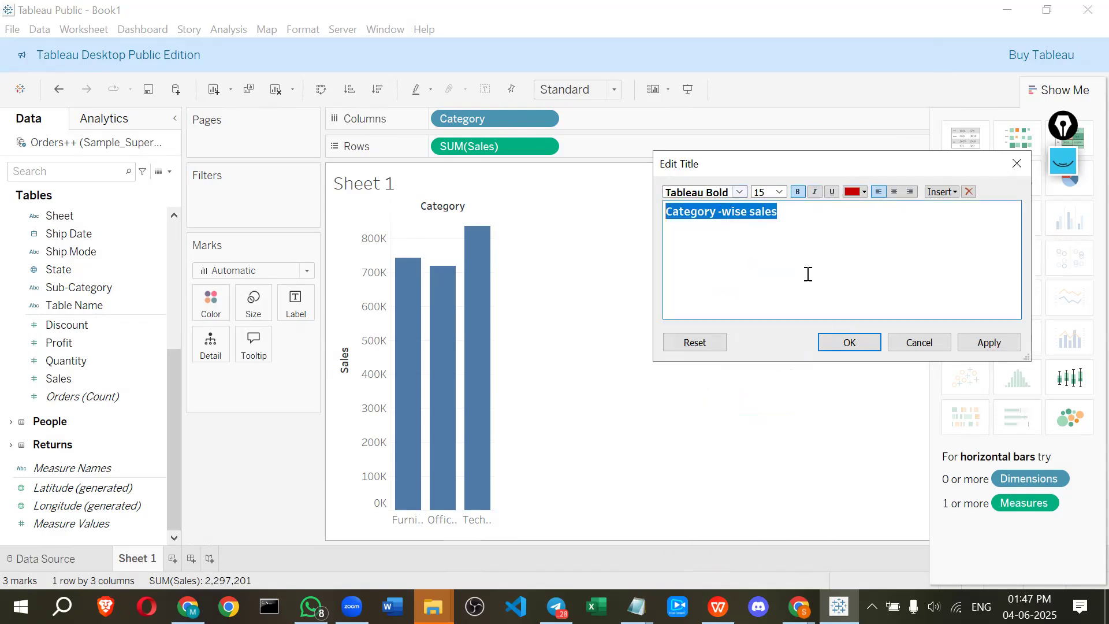
pyautogui.click(975, 347)
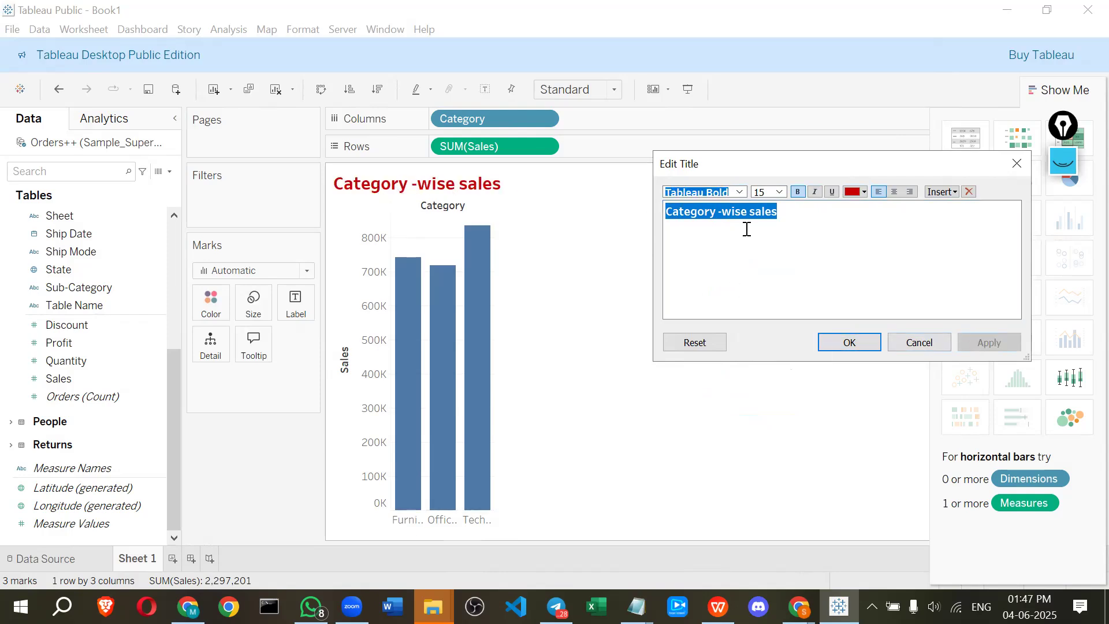
pyautogui.click(848, 345)
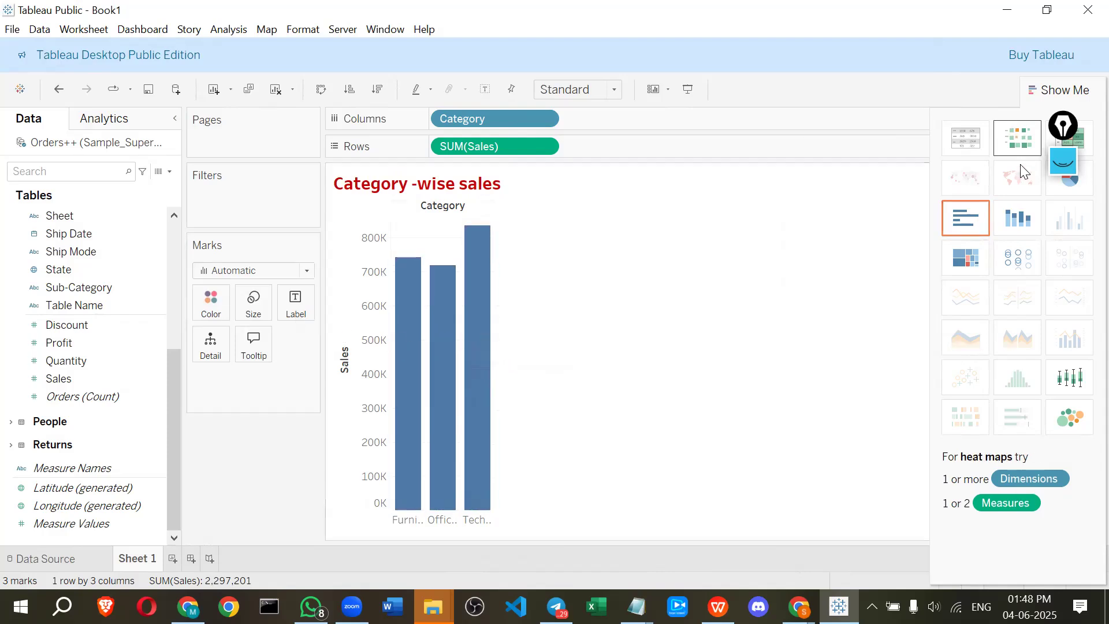
# Mark the Marks card and its Color, Size, Label, Detail and Tooltip properties with the screen pen
pyautogui.click(1060, 167)
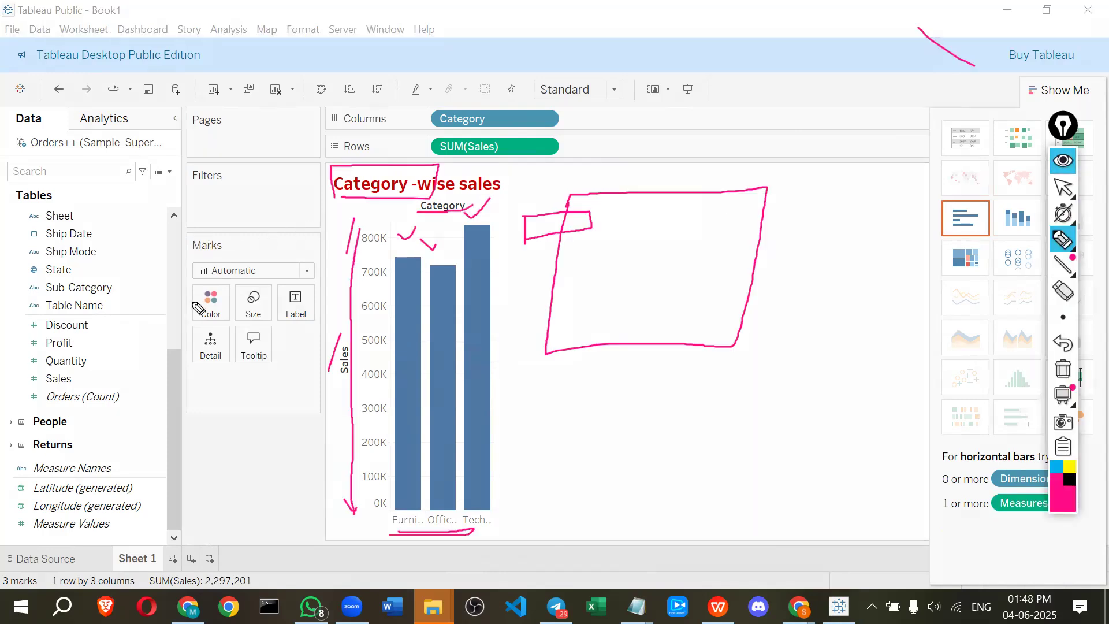
pyautogui.moveTo(192, 259)
pyautogui.mouseDown()
pyautogui.moveTo(342, 267)
pyautogui.moveTo(324, 249)
pyautogui.moveTo(182, 257)
pyautogui.mouseUp()
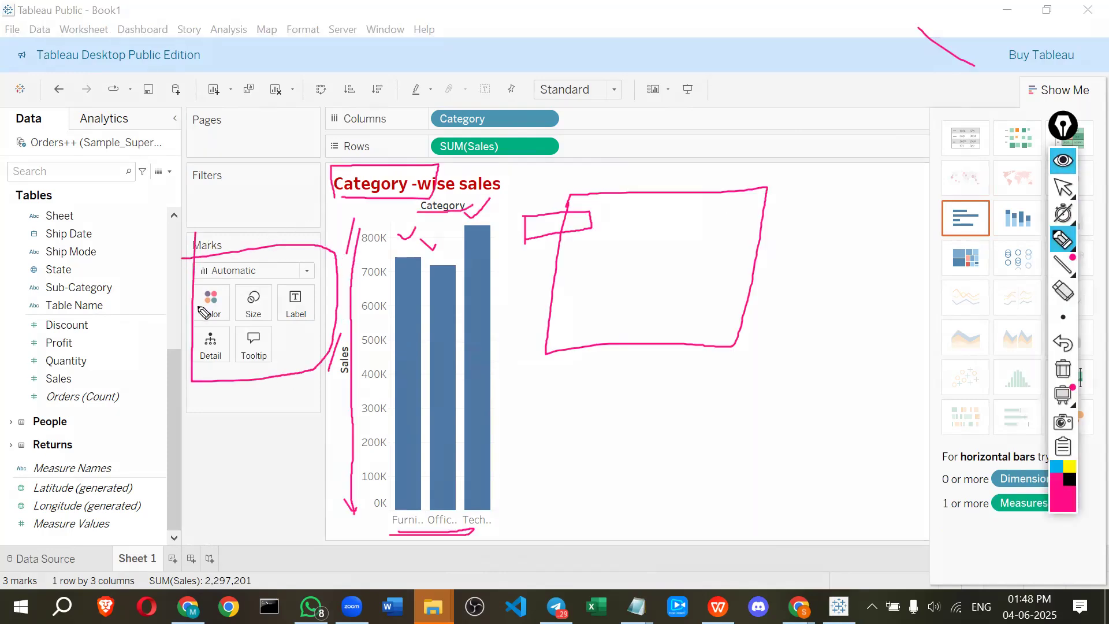
pyautogui.moveTo(198, 313)
pyautogui.mouseDown()
pyautogui.moveTo(244, 320)
pyautogui.moveTo(251, 308)
pyautogui.moveTo(317, 297)
pyautogui.mouseUp()
pyautogui.moveTo(211, 351)
pyautogui.mouseDown()
pyautogui.moveTo(227, 341)
pyautogui.moveTo(248, 364)
pyautogui.moveTo(261, 352)
pyautogui.mouseUp()
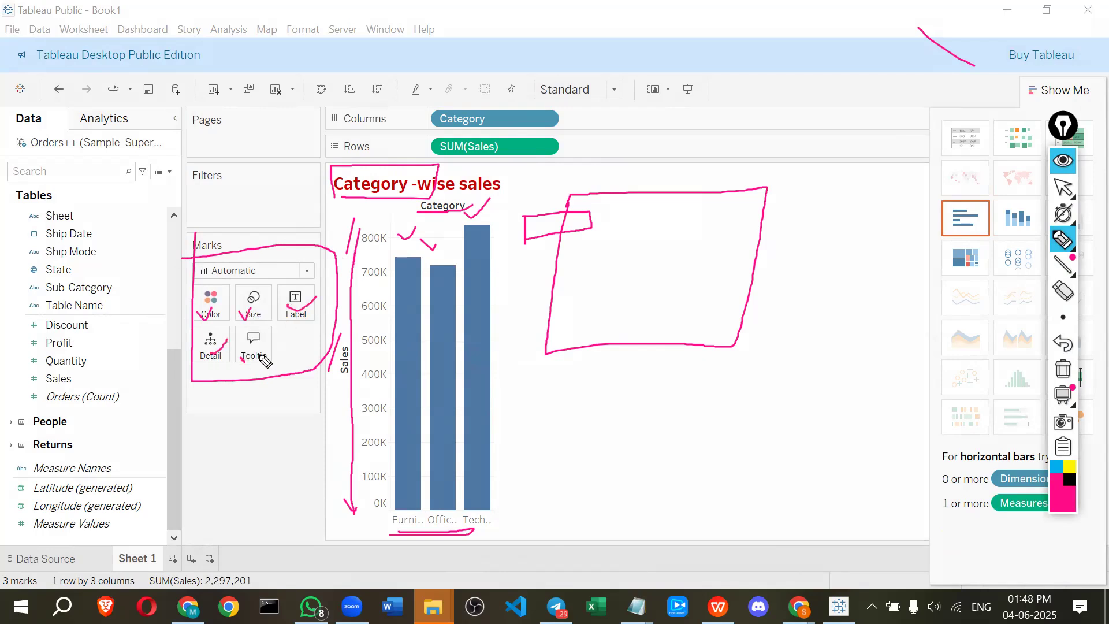
pyautogui.click(1063, 161)
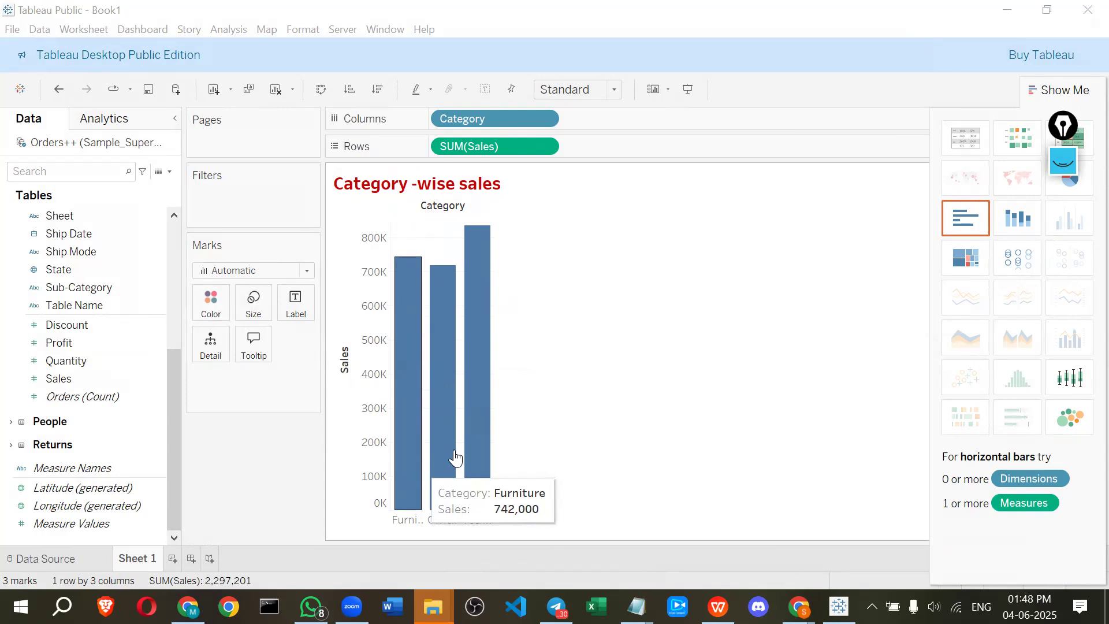
# Set the bars' mark colour to green
pyautogui.click(211, 300)
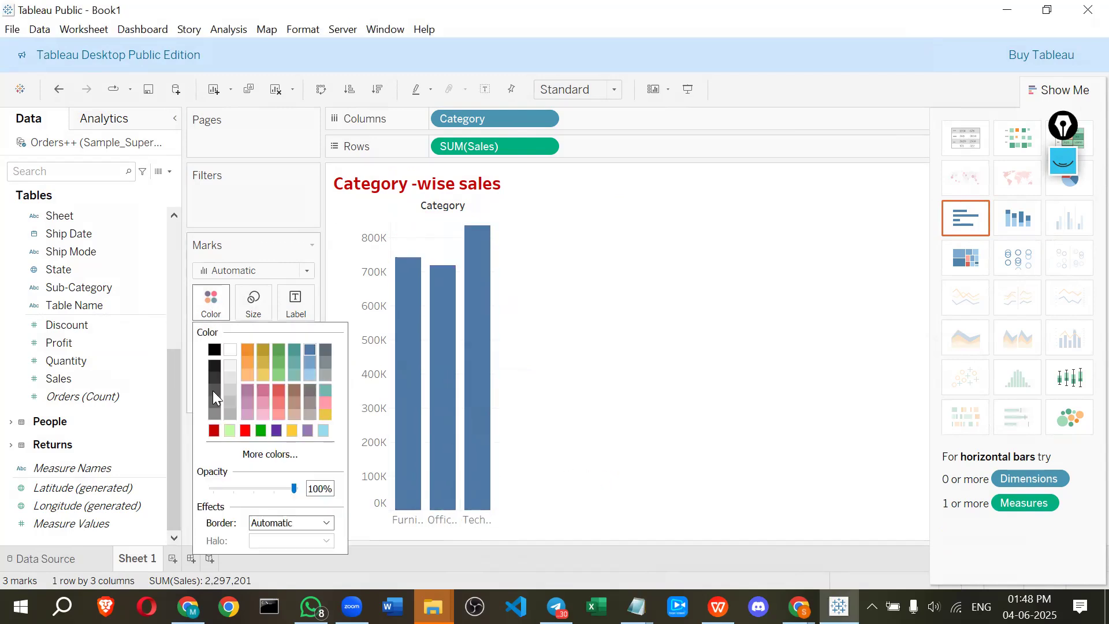
pyautogui.click(262, 430)
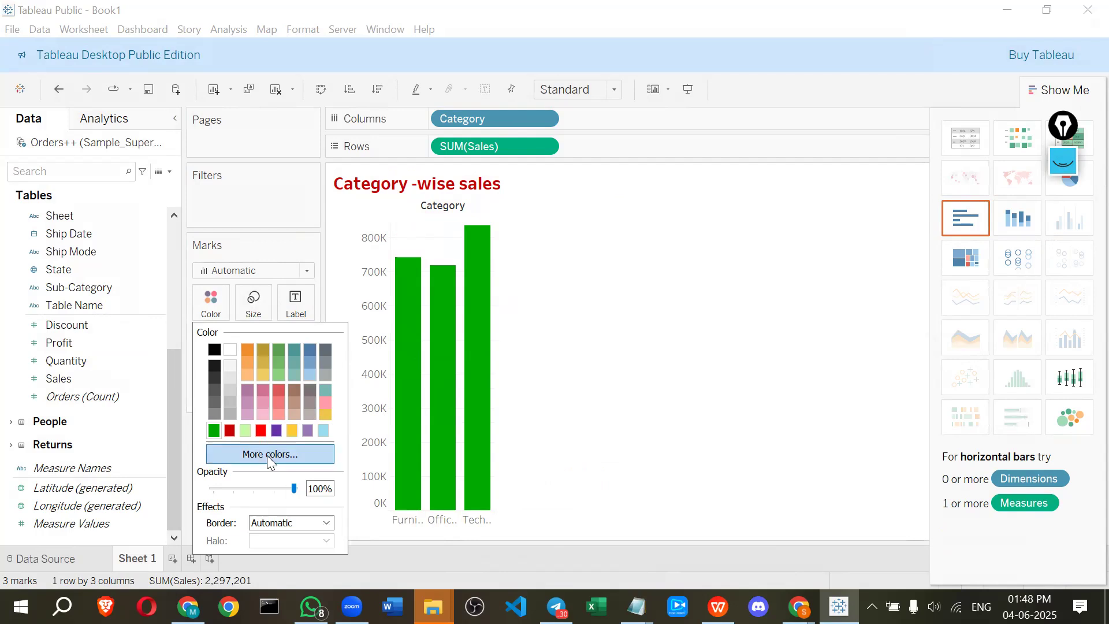
pyautogui.click(731, 365)
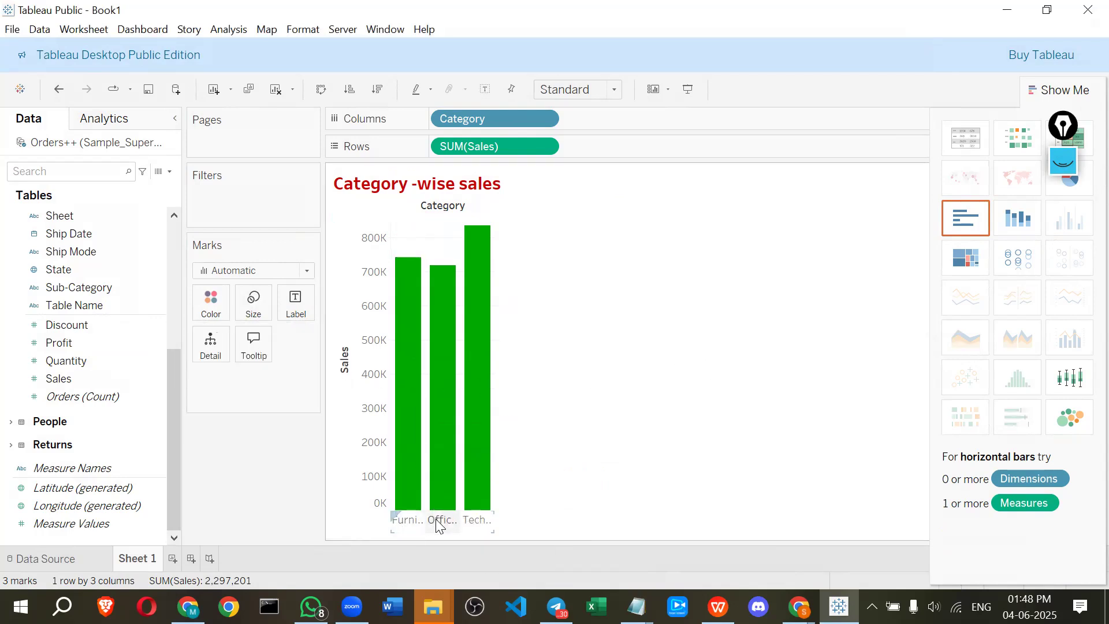
# Color the bars by Category by adding the Category field to the Color mark
pyautogui.scroll(5, 89, 364)
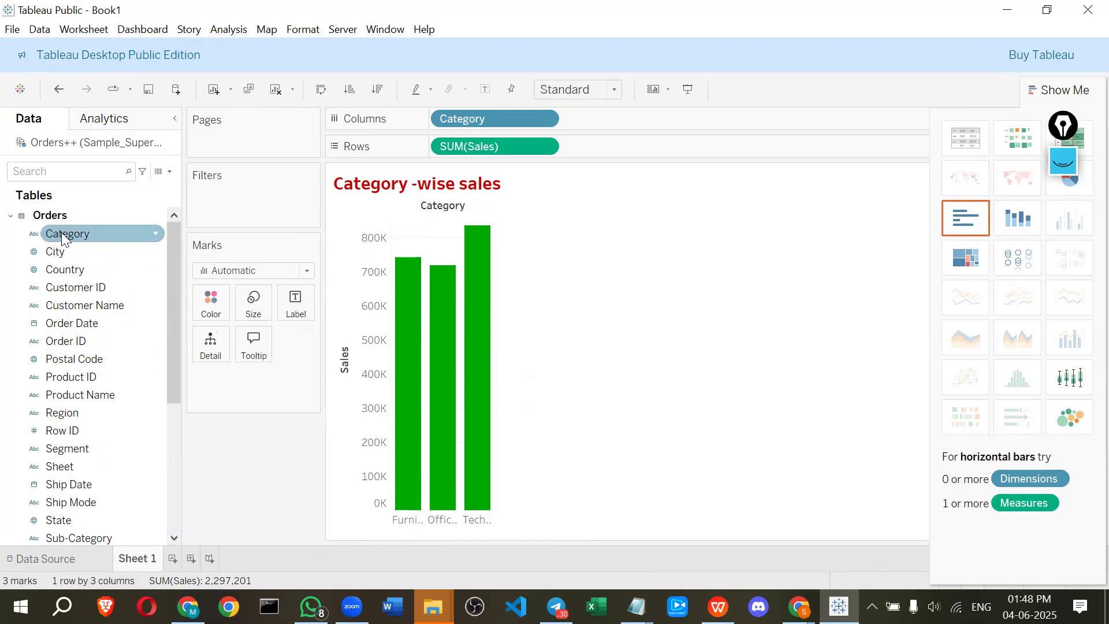
pyautogui.moveTo(62, 238); pyautogui.dragTo(186, 399)
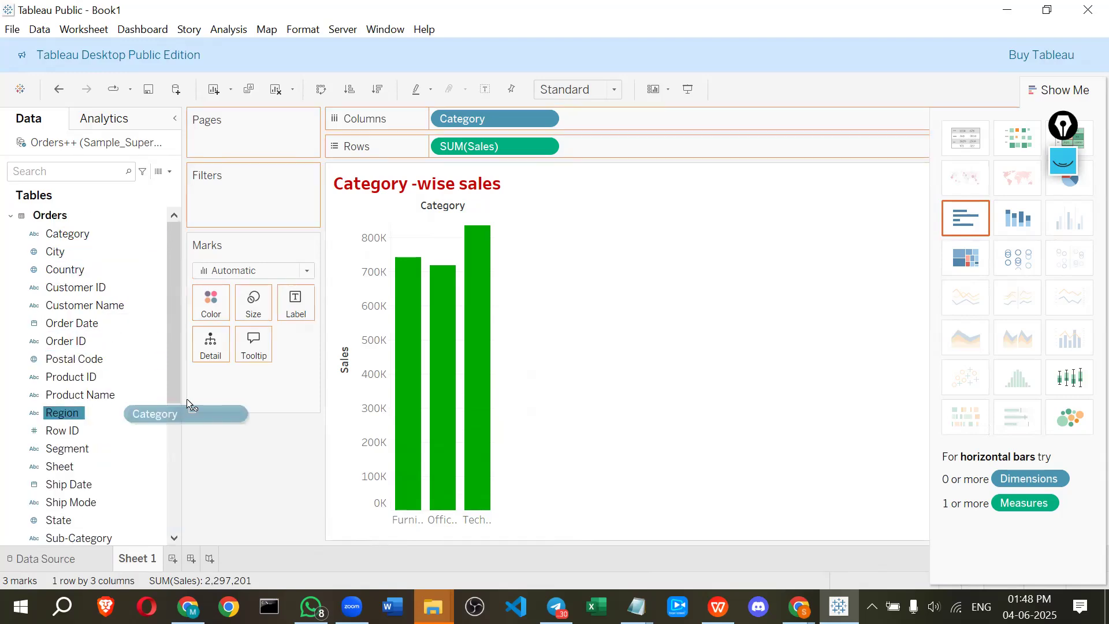
pyautogui.moveTo(211, 346); pyautogui.dragTo(208, 299)
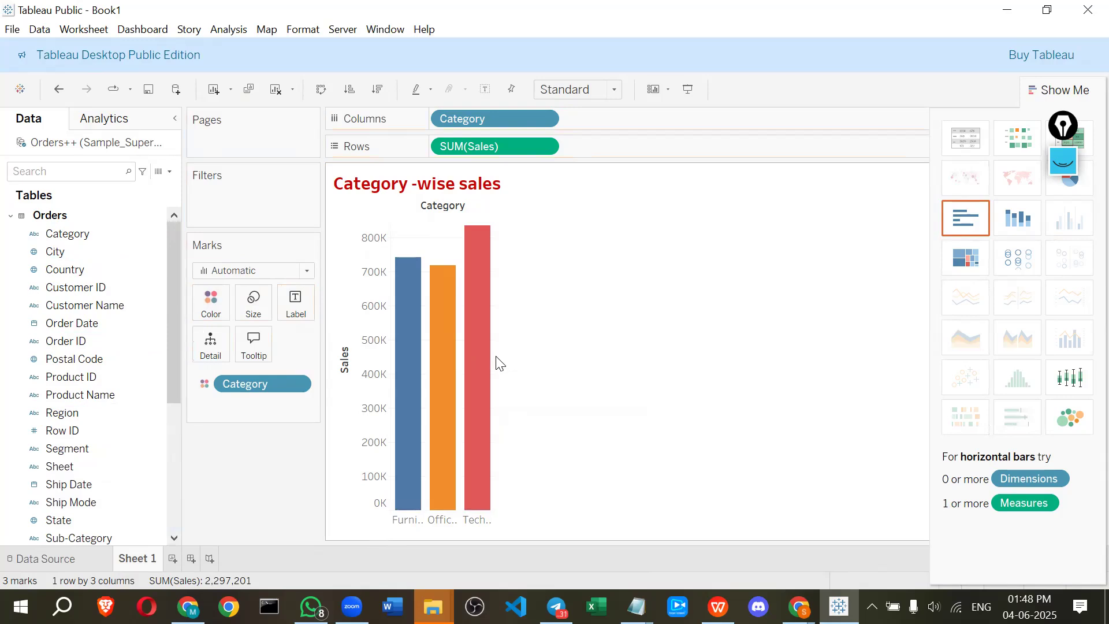
# Widen the bars by resizing them
pyautogui.moveTo(507, 359)
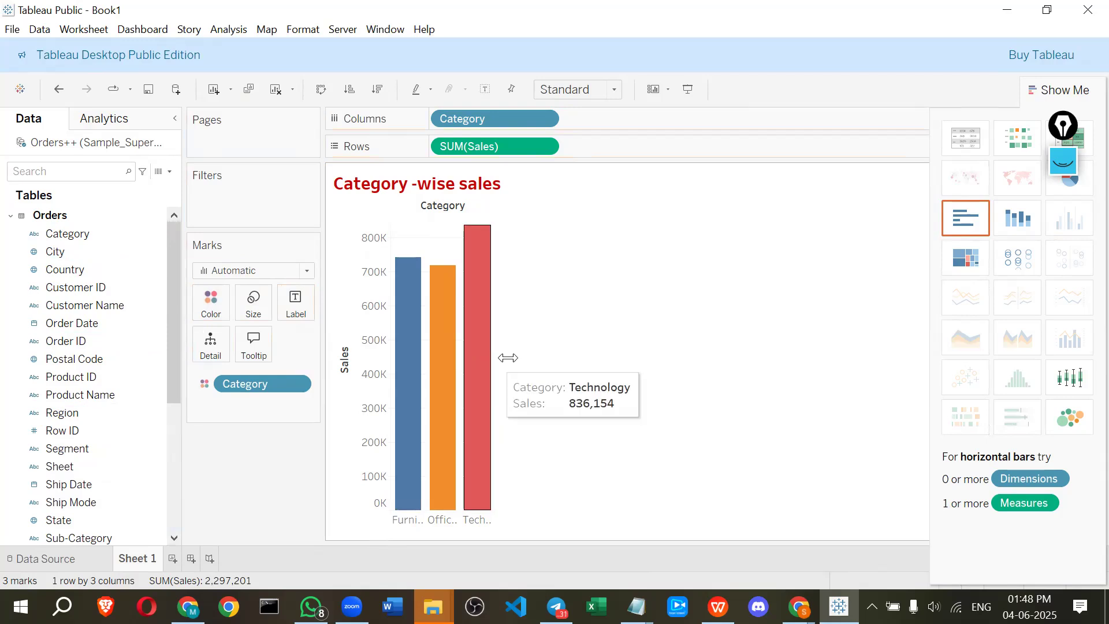
pyautogui.moveTo(491, 363); pyautogui.dragTo(545, 364)
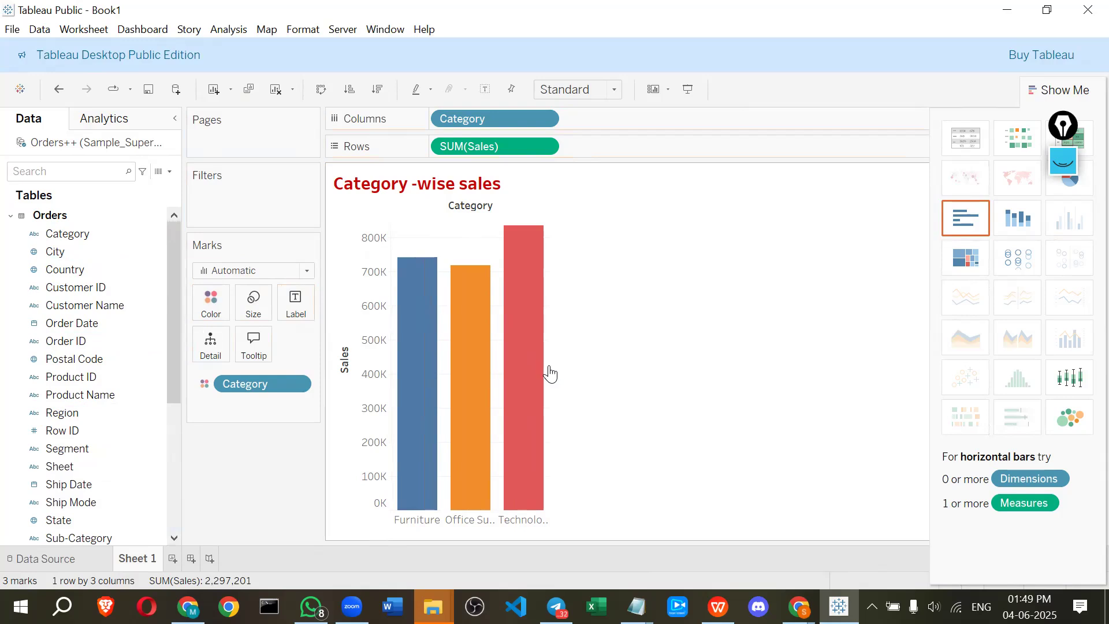
pyautogui.moveTo(547, 366); pyautogui.dragTo(608, 375)
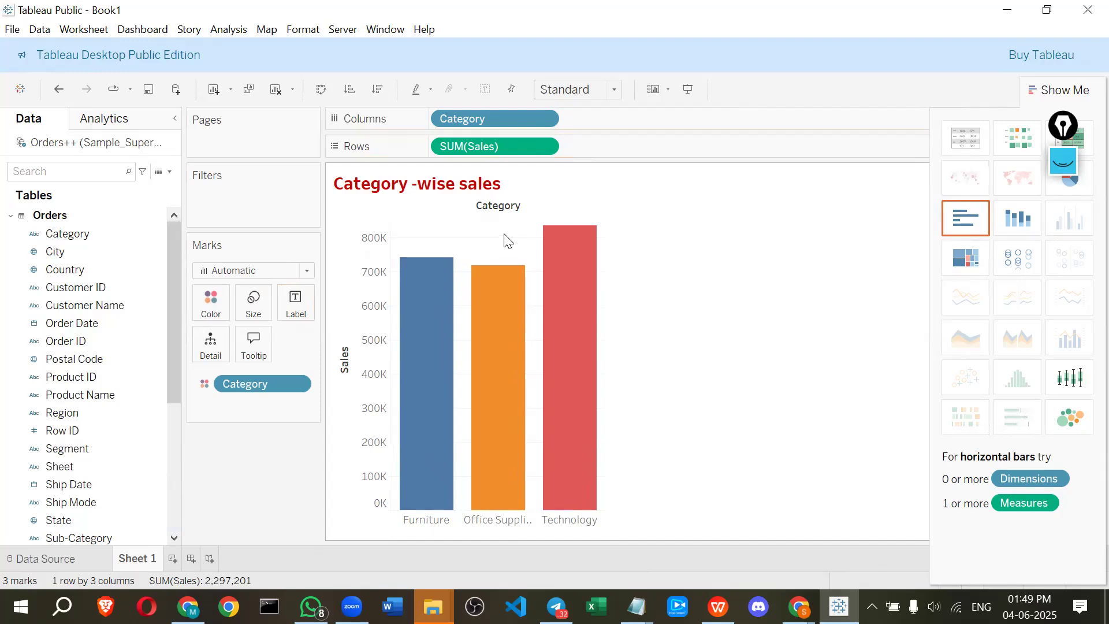
pyautogui.click(568, 97)
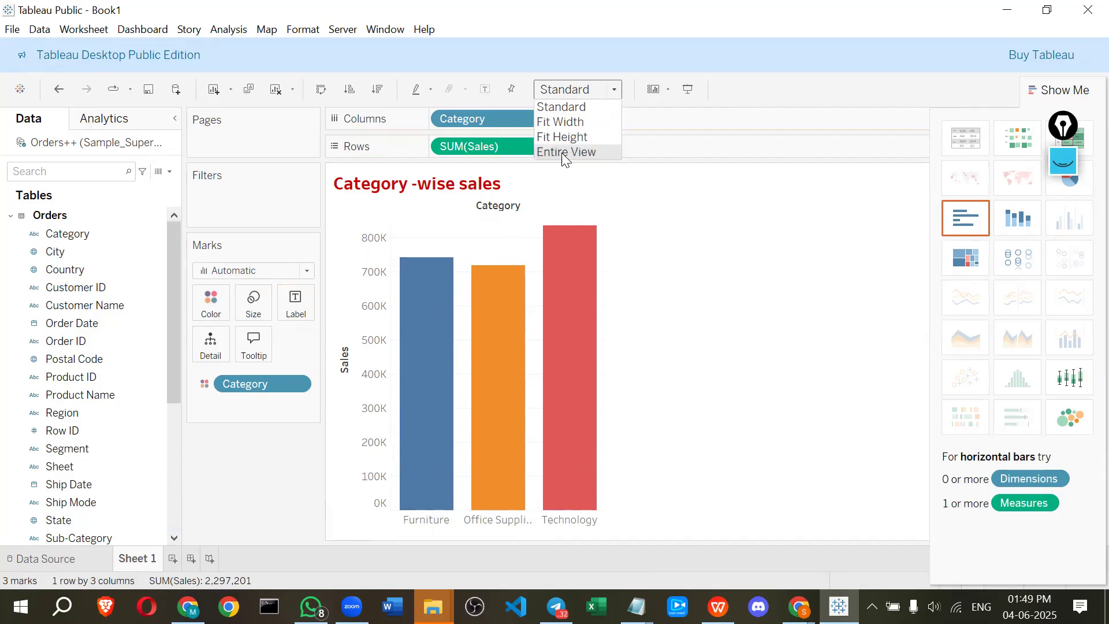
pyautogui.click(627, 355)
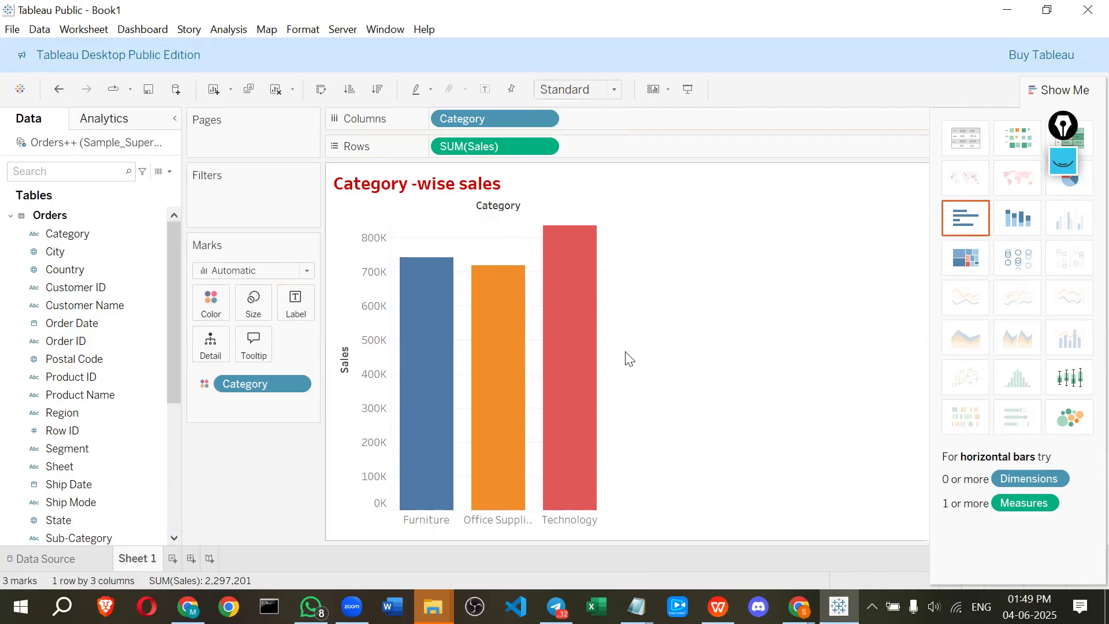
# Open the colour editor for Category and apply the Traffic Light palette to the three category bars
pyautogui.moveTo(606, 359)
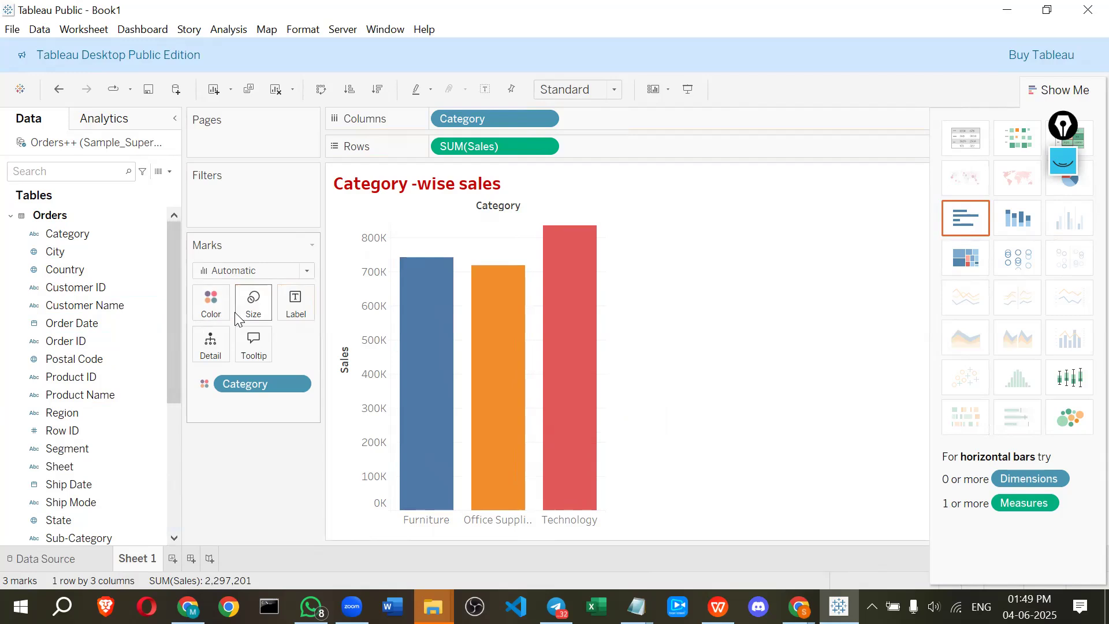
pyautogui.click(211, 306)
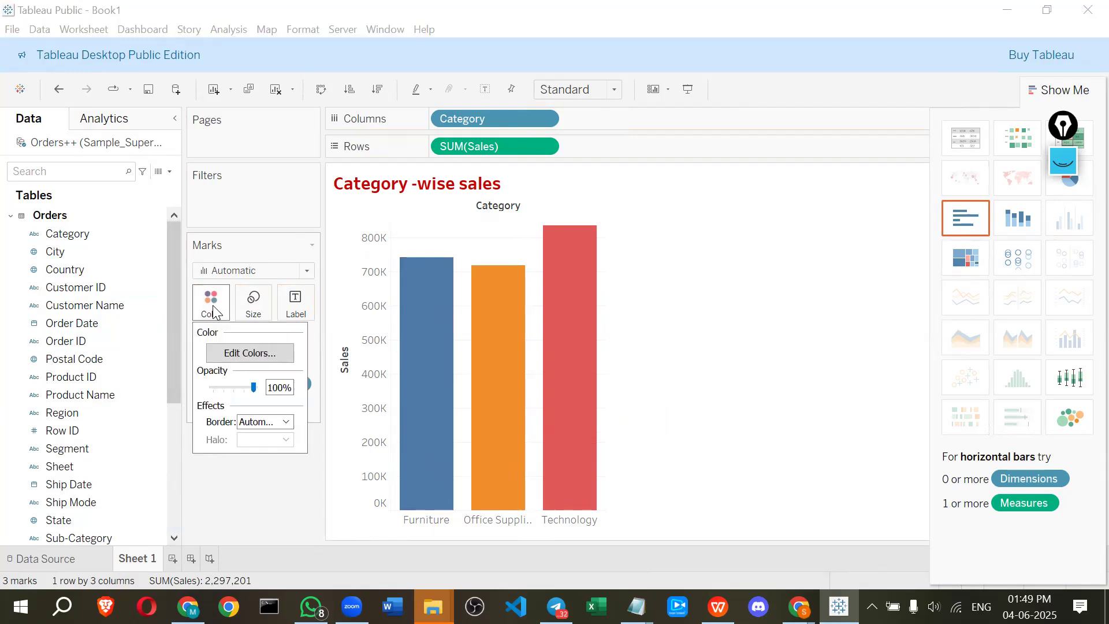
pyautogui.click(246, 353)
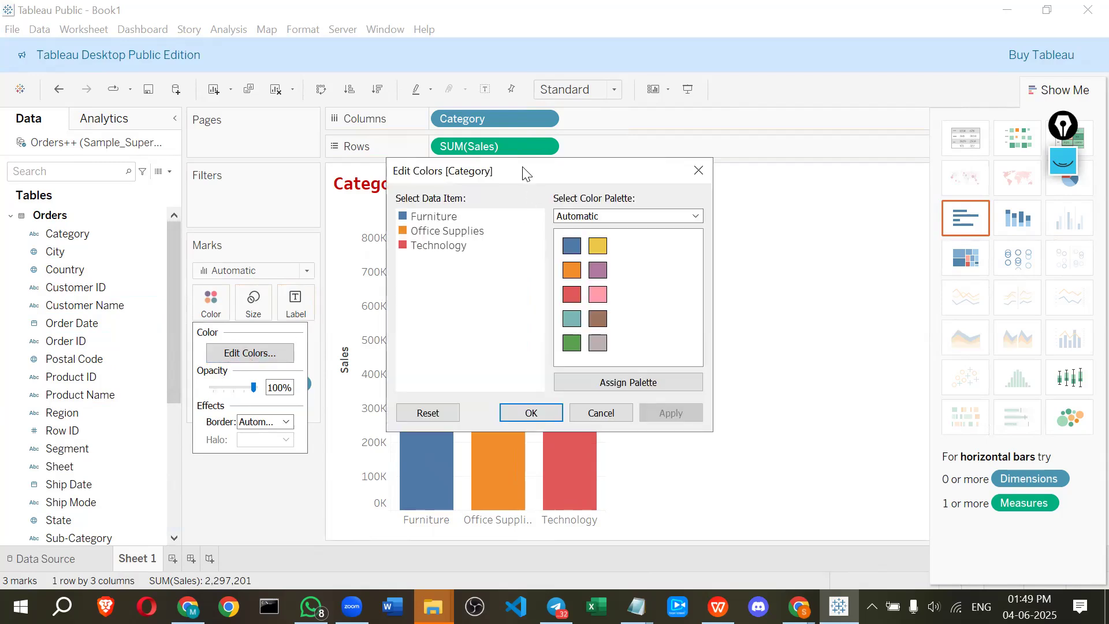
pyautogui.moveTo(523, 176); pyautogui.dragTo(750, 130)
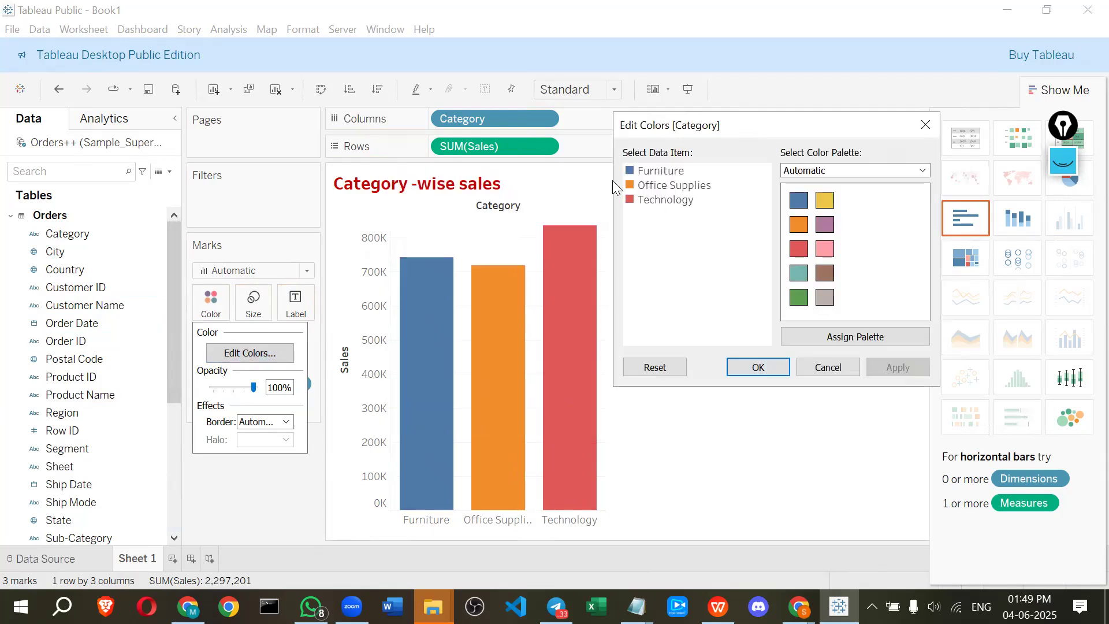
pyautogui.click(635, 175)
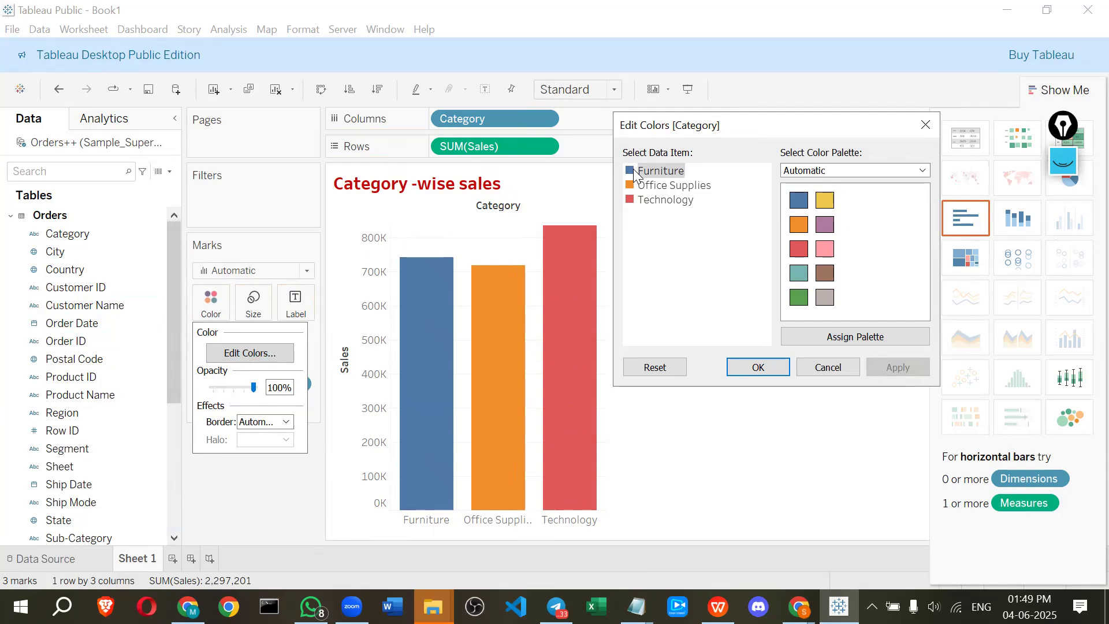
pyautogui.click(642, 185)
pyautogui.click(647, 200)
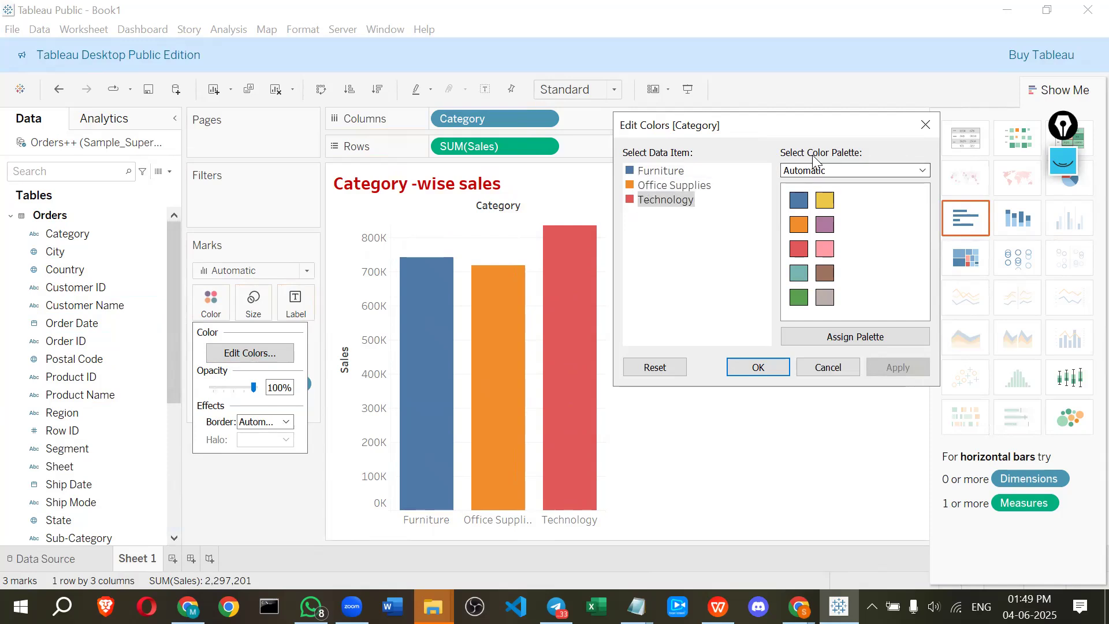
pyautogui.click(826, 170)
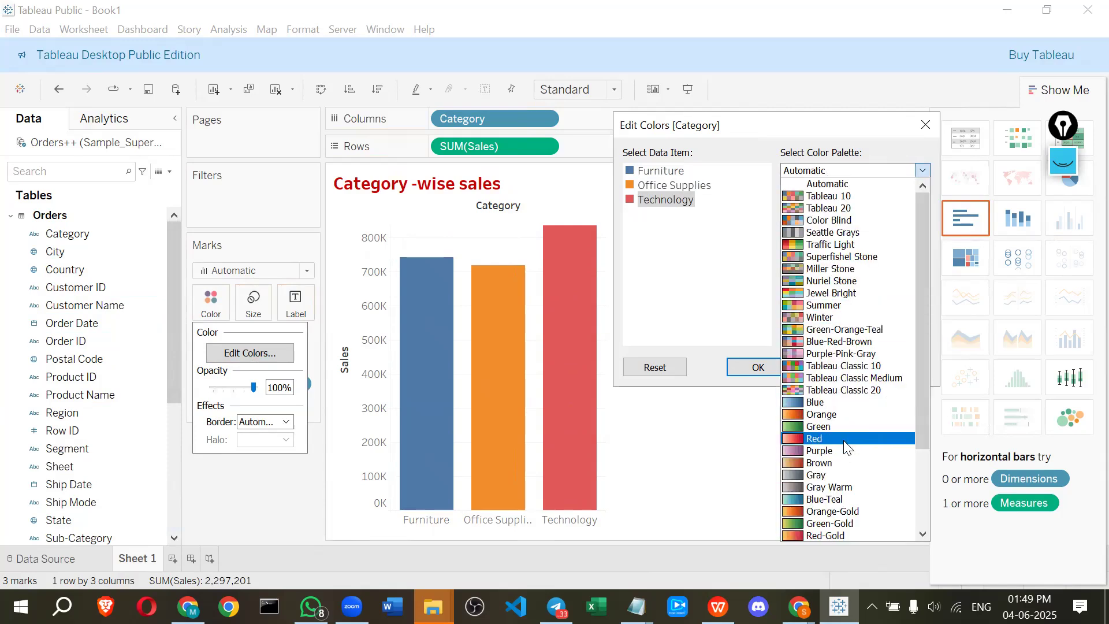
pyautogui.scroll(-3, 843, 425)
pyautogui.scroll(3, 845, 424)
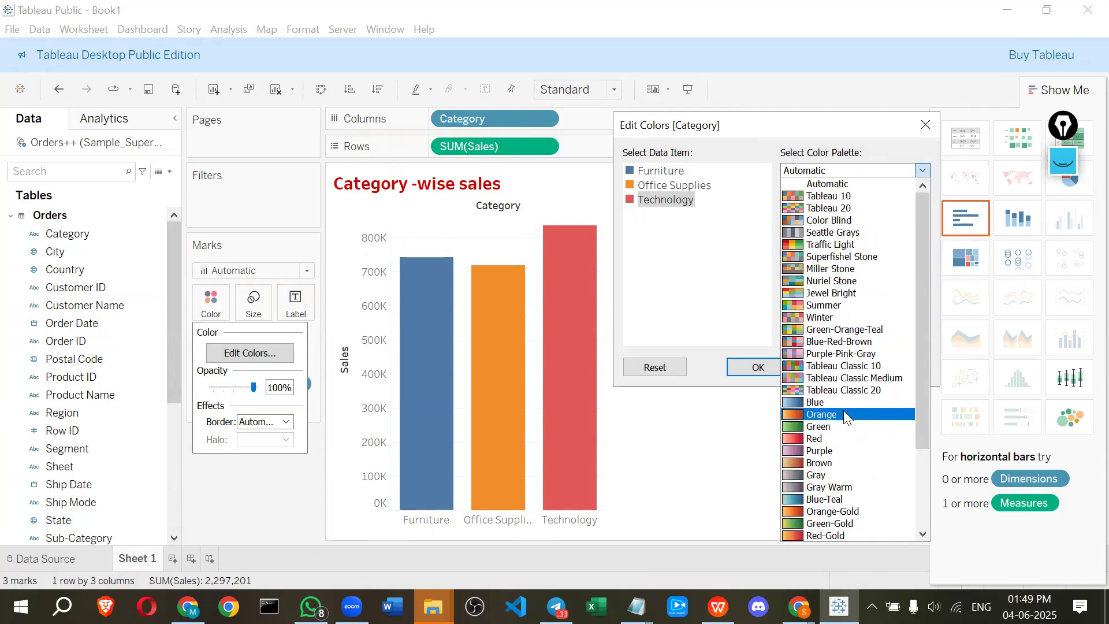
pyautogui.scroll(-3, 815, 375)
pyautogui.scroll(3, 815, 363)
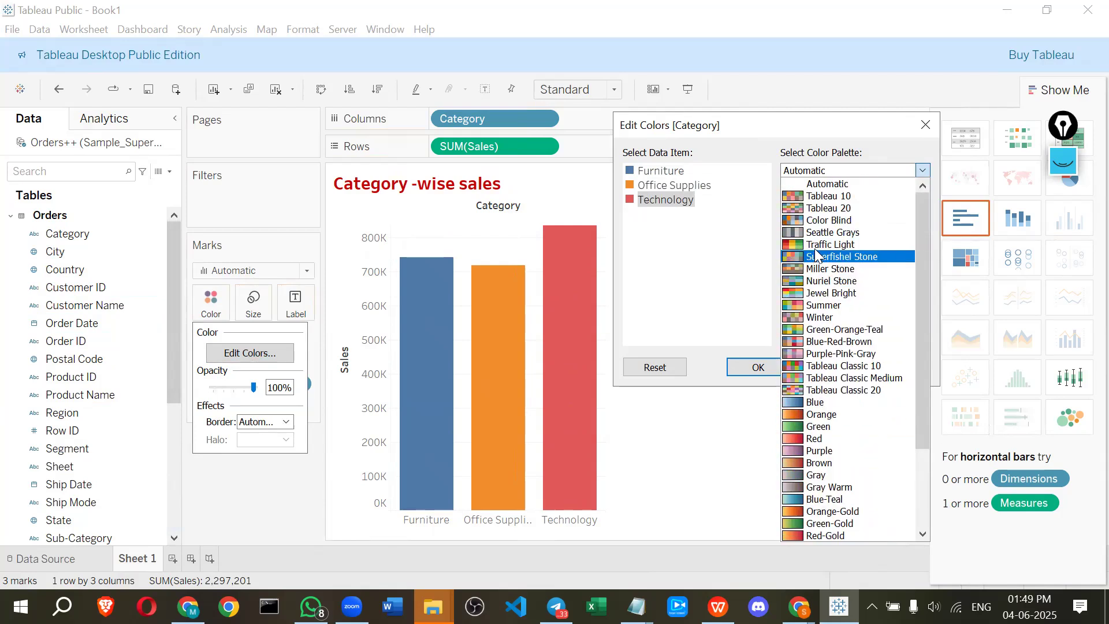
pyautogui.click(820, 244)
pyautogui.click(873, 339)
pyautogui.click(873, 368)
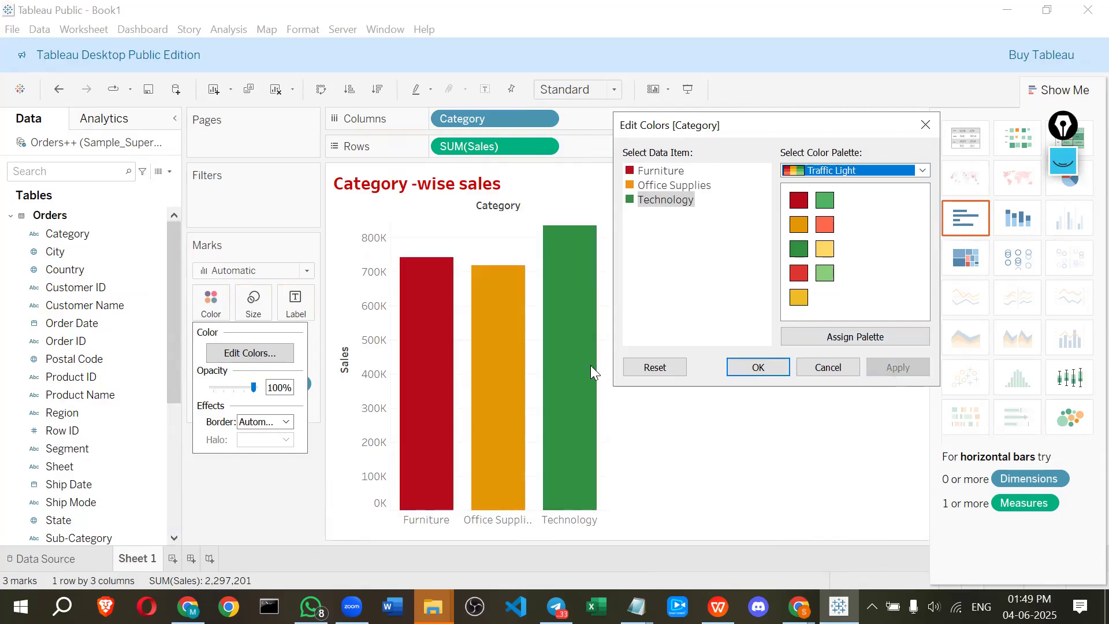
# Assign the Blue-Red-Brown palette to the Category colours and apply it
pyautogui.click(833, 170)
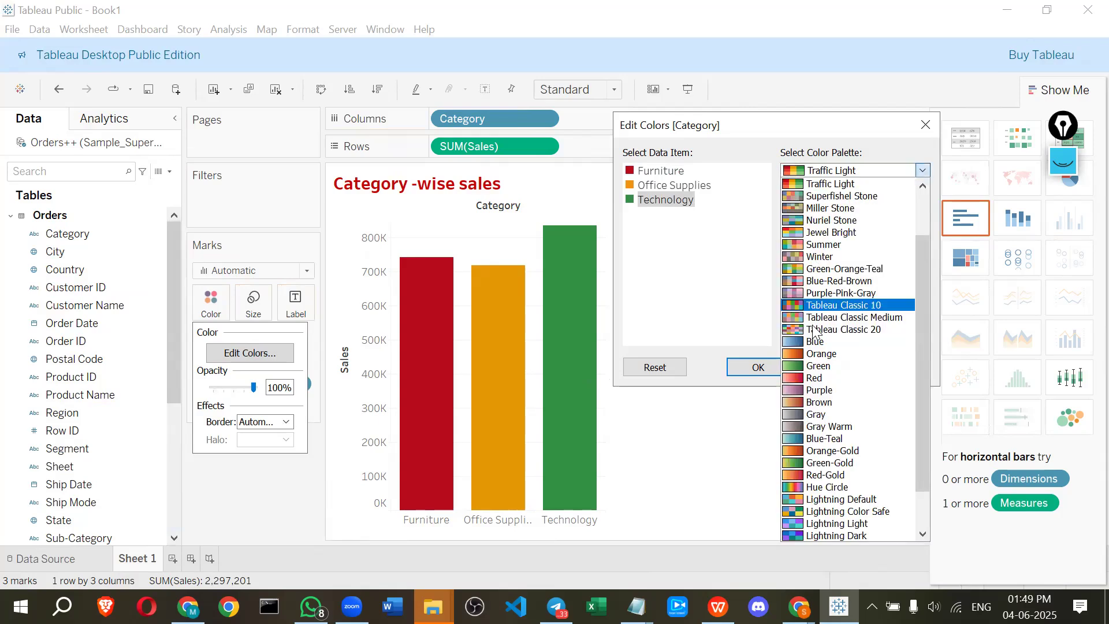
pyautogui.click(826, 281)
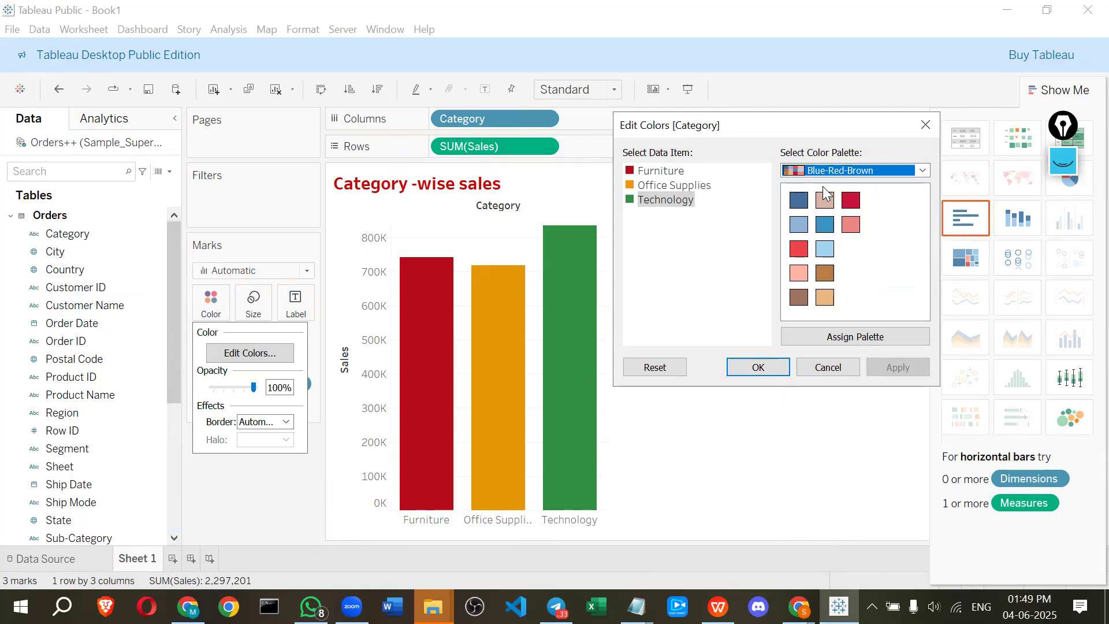
pyautogui.click(850, 337)
pyautogui.click(881, 365)
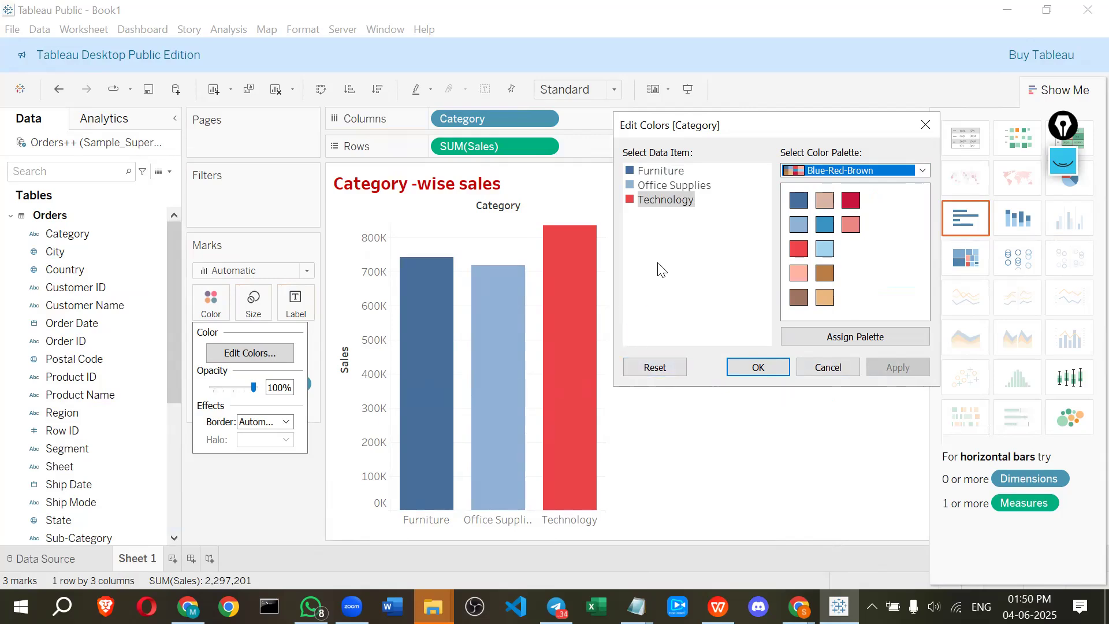
# Set Furniture's bar colour to the custom purple #740d9d and confirm the colour changes
pyautogui.click(626, 168)
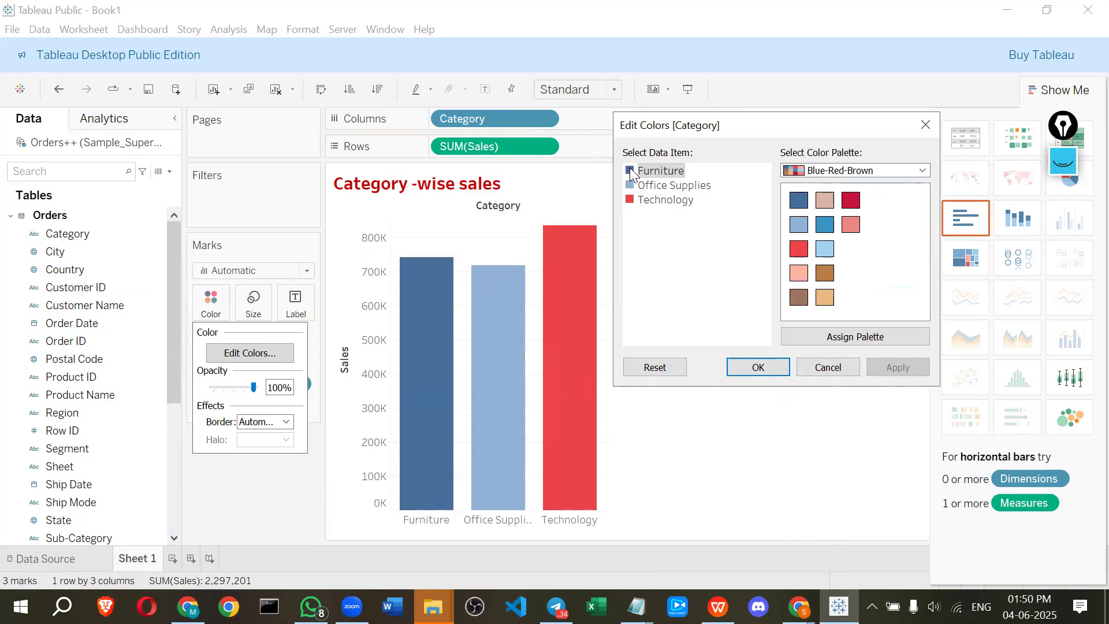
pyautogui.doubleClick(629, 170)
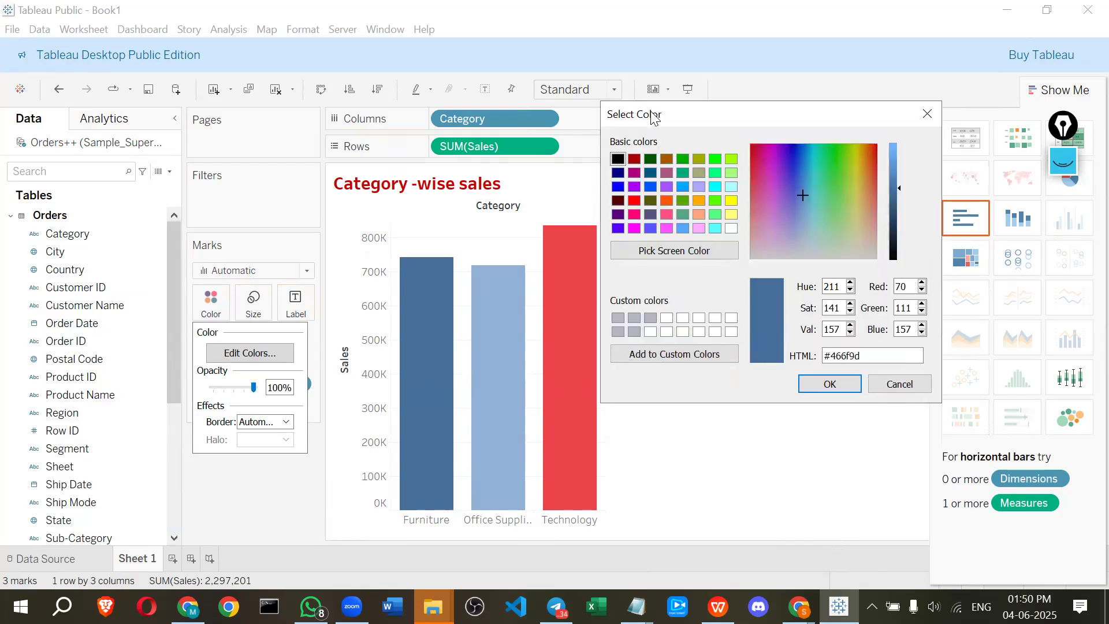
pyautogui.moveTo(649, 112); pyautogui.dragTo(622, 81)
pyautogui.moveTo(774, 156); pyautogui.dragTo(750, 123)
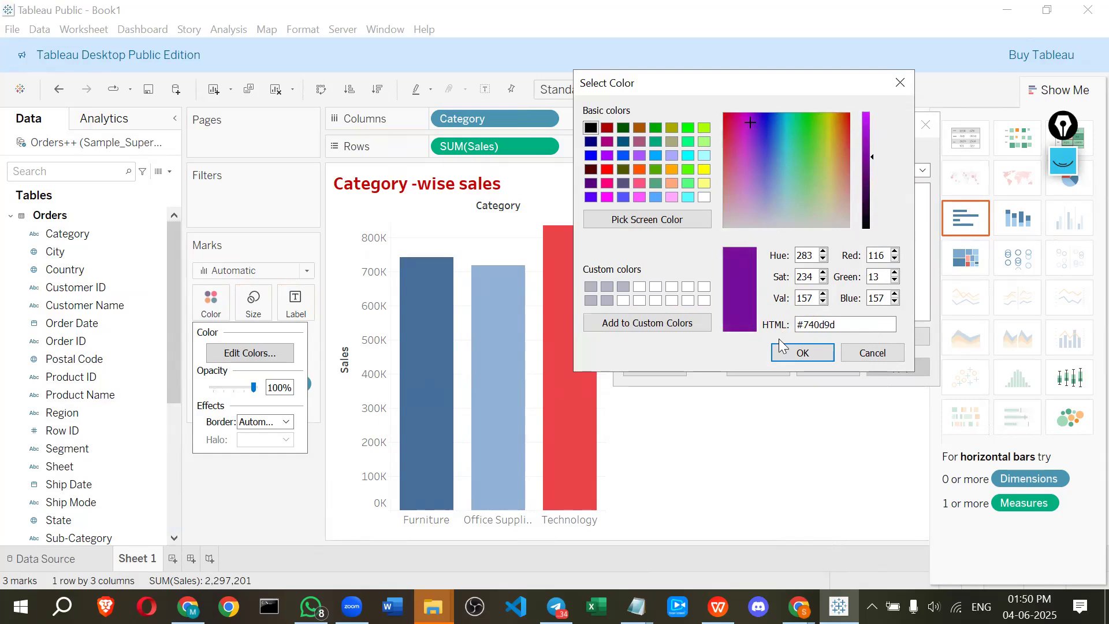
pyautogui.click(801, 352)
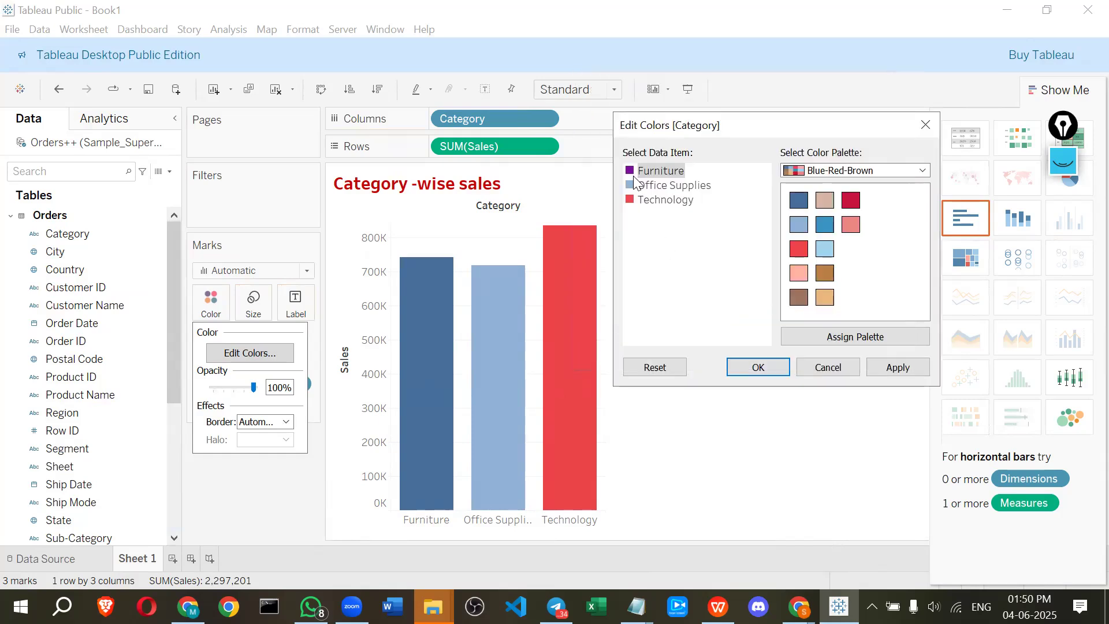
pyautogui.click(896, 368)
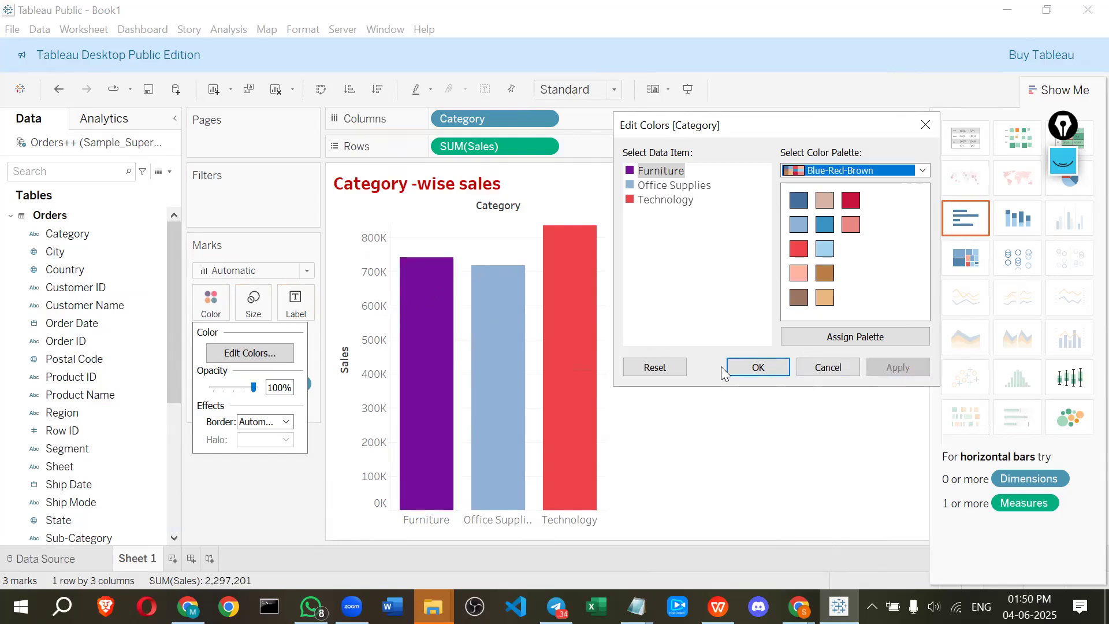
pyautogui.click(758, 368)
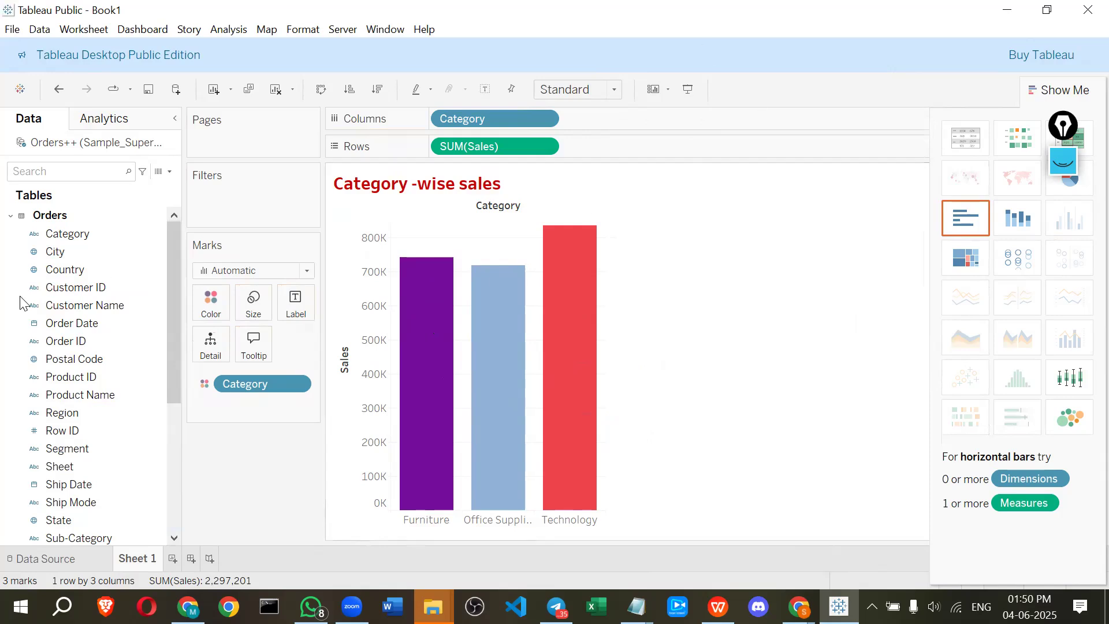
# Mark the Label property and the Furniture bar's top with the screen pen
pyautogui.click(1063, 161)
pyautogui.click(1070, 372)
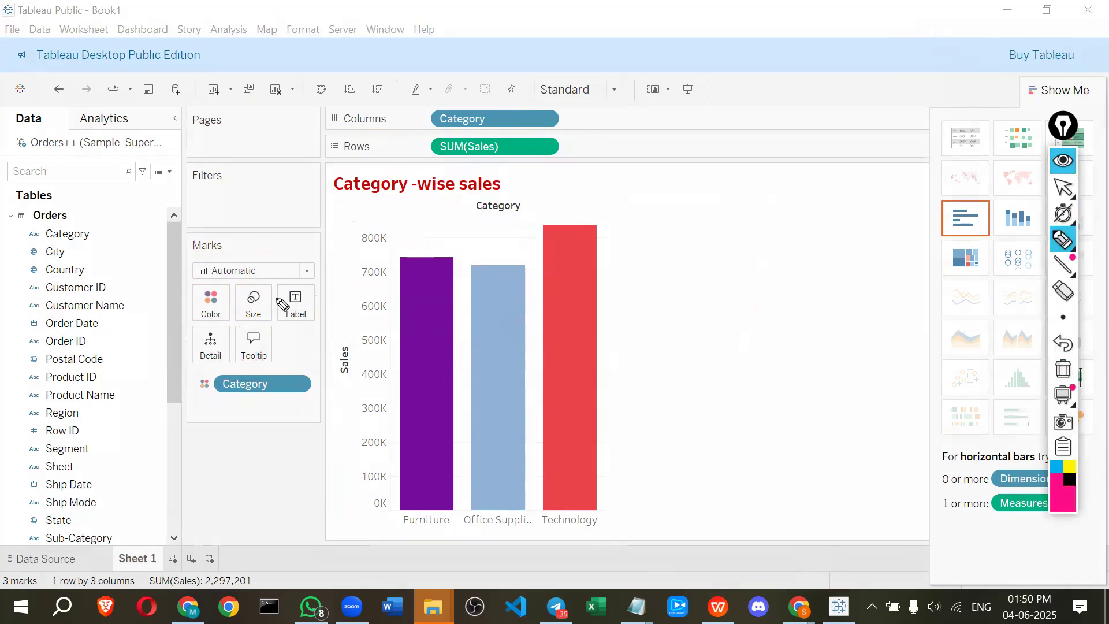
pyautogui.moveTo(307, 322)
pyautogui.mouseDown()
pyautogui.moveTo(314, 303)
pyautogui.moveTo(282, 288)
pyautogui.mouseUp()
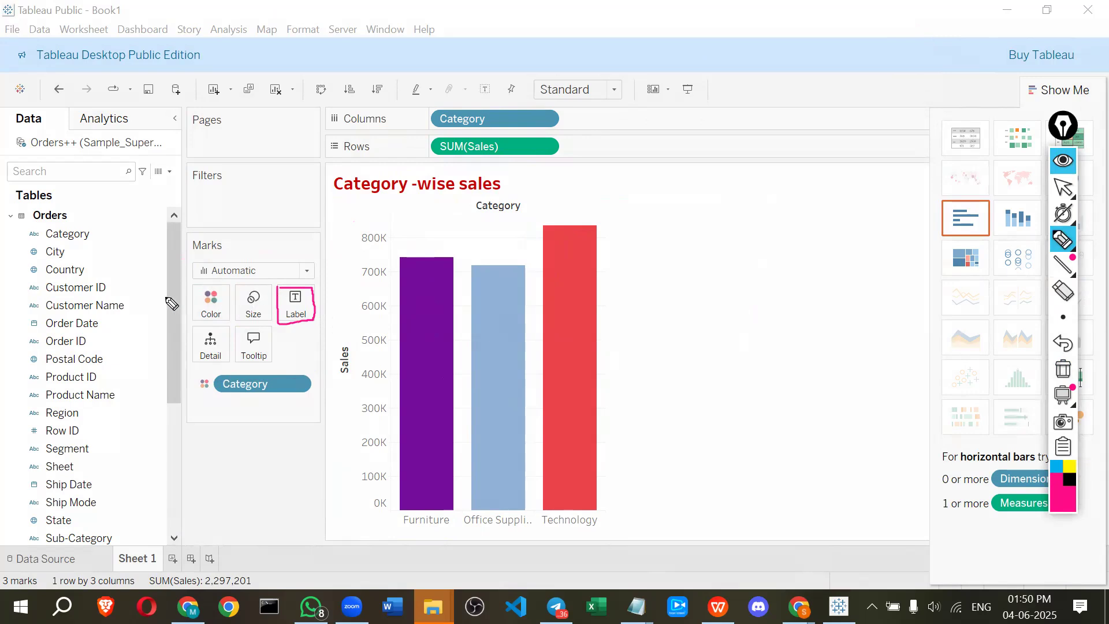
pyautogui.moveTo(126, 225)
pyautogui.mouseDown()
pyautogui.moveTo(133, 340)
pyautogui.moveTo(122, 323)
pyautogui.mouseUp()
pyautogui.moveTo(263, 271)
pyautogui.mouseDown()
pyautogui.moveTo(276, 285)
pyautogui.moveTo(283, 271)
pyautogui.mouseUp()
pyautogui.moveTo(422, 245)
pyautogui.mouseDown()
pyautogui.moveTo(418, 257)
pyautogui.moveTo(374, 257)
pyautogui.moveTo(421, 250)
pyautogui.mouseUp()
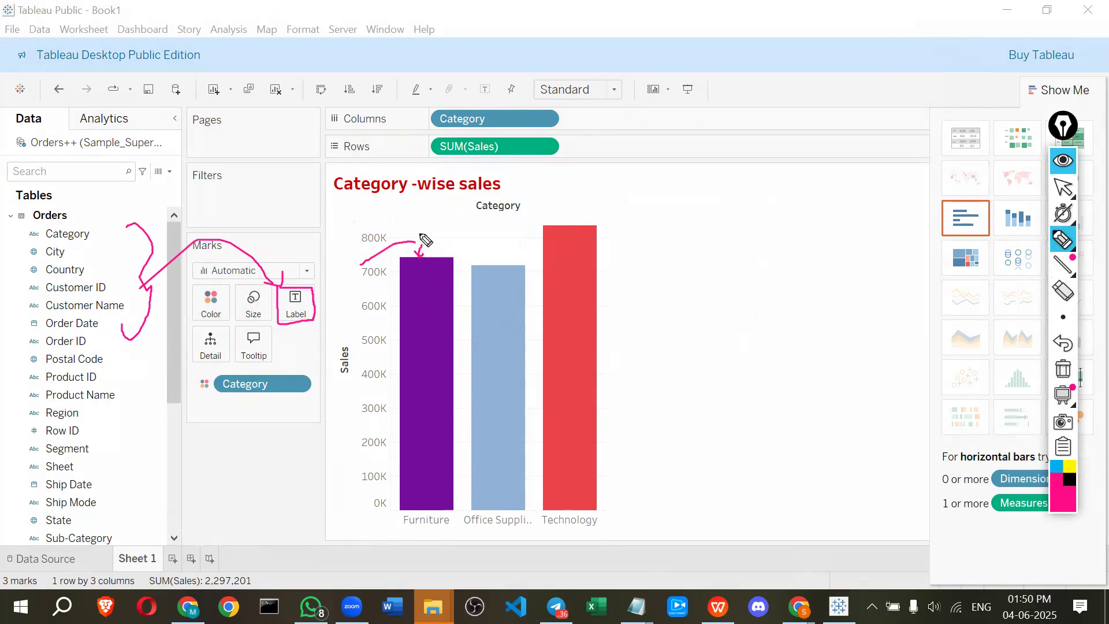
pyautogui.click(1051, 168)
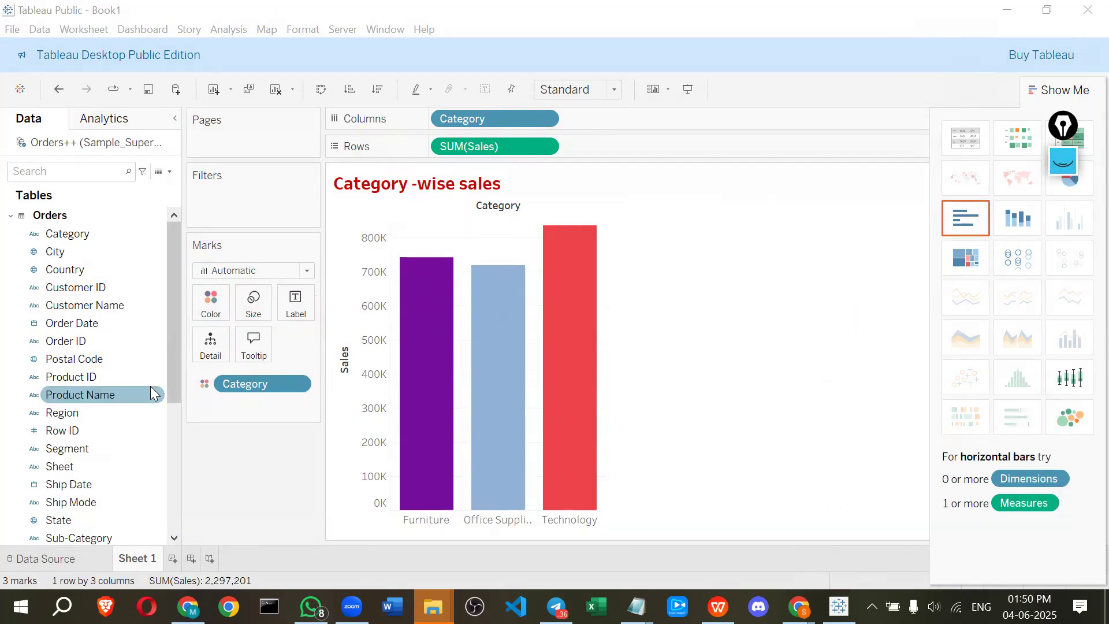
# Show sales values on the bars by adding the Sales field to the Label mark
pyautogui.scroll(-5, 115, 390)
pyautogui.moveTo(68, 378); pyautogui.dragTo(288, 297)
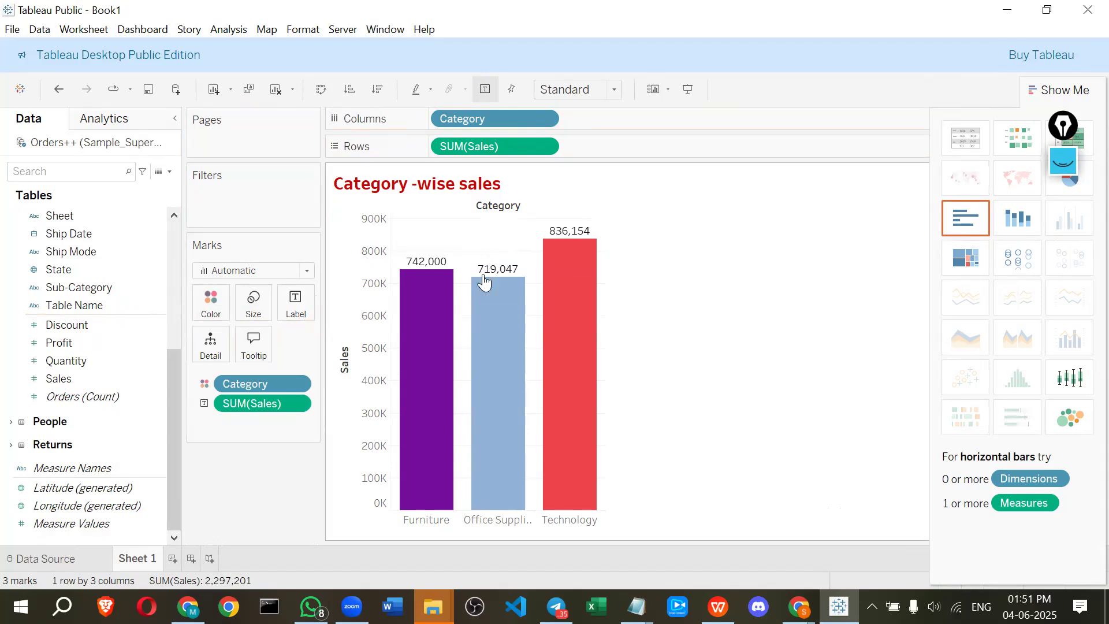
# Hide the field labels for columns above the bars
pyautogui.moveTo(586, 243)
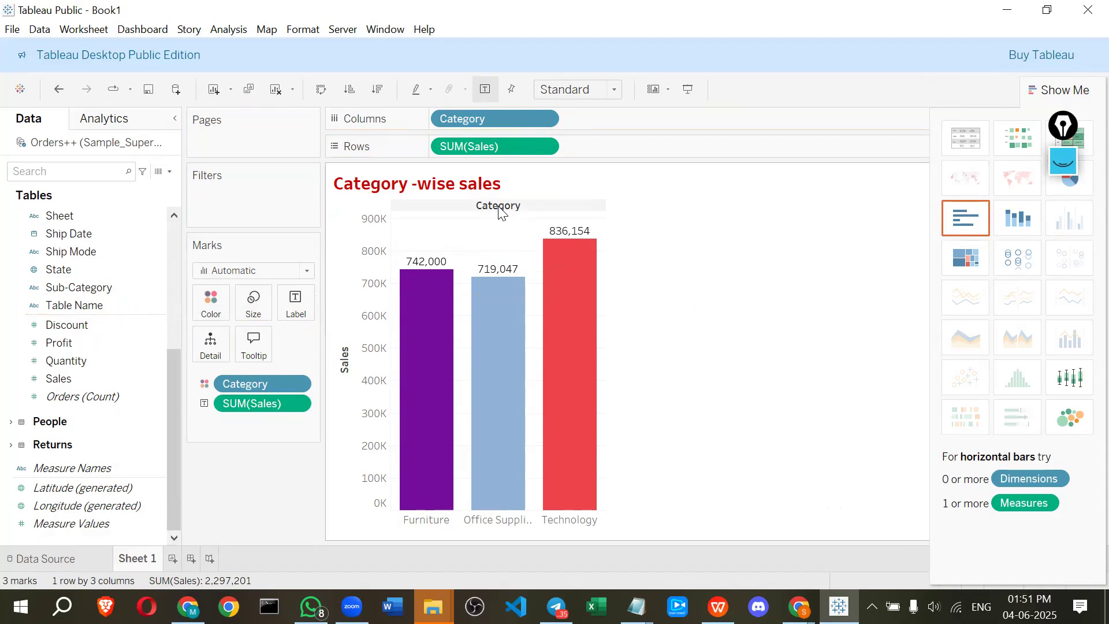
pyautogui.rightClick(466, 208)
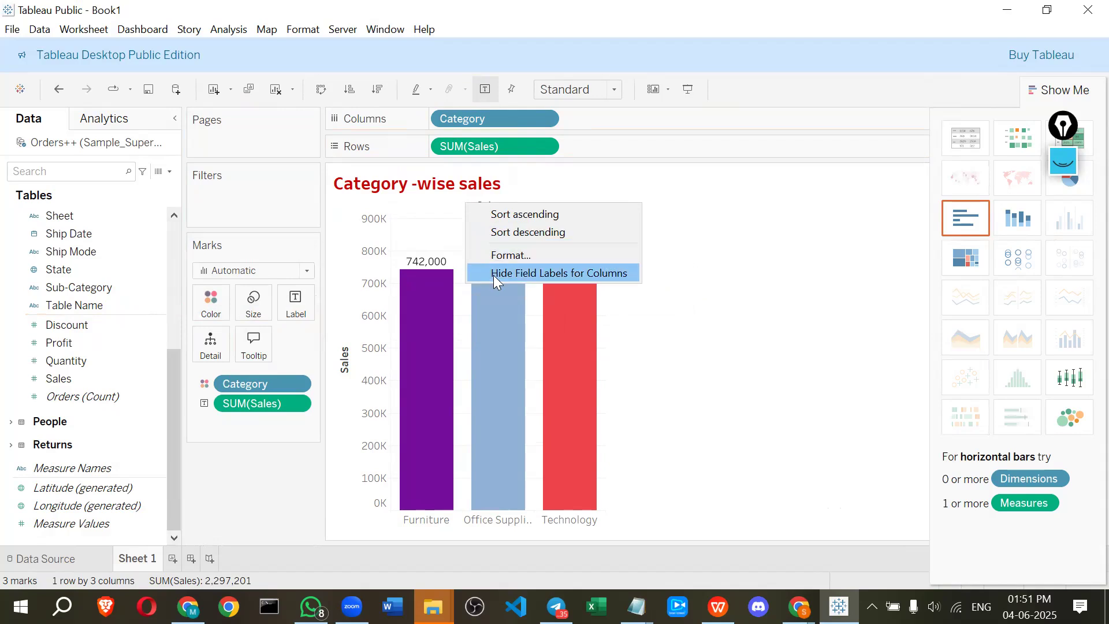
pyautogui.click(566, 273)
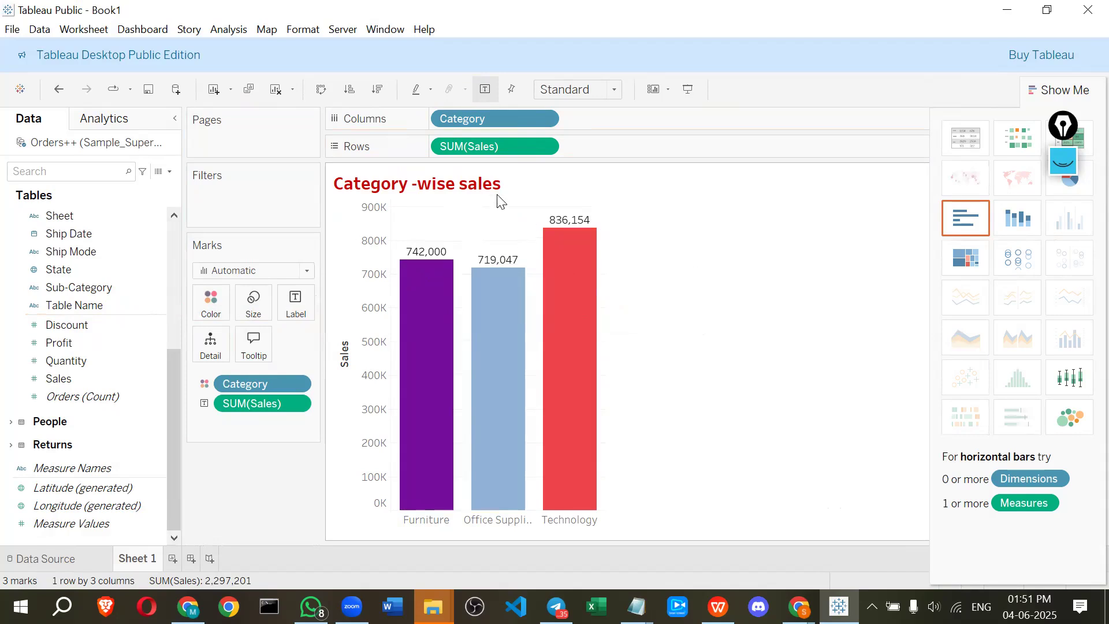
# Open the field label formatting pane for the worksheet
pyautogui.click(237, 29)
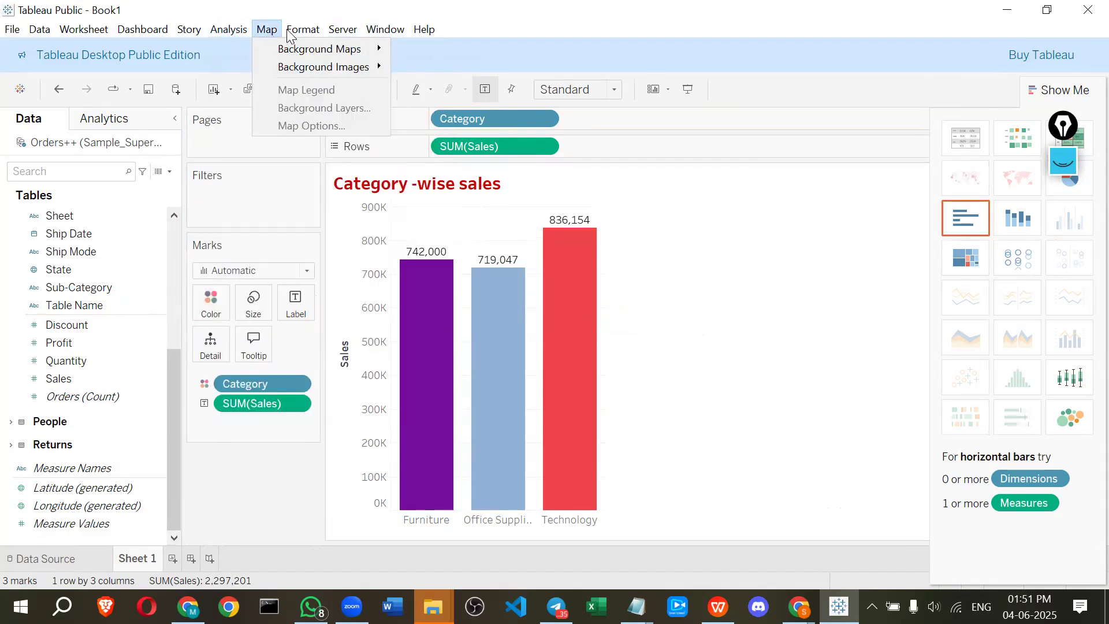
pyautogui.moveTo(302, 29)
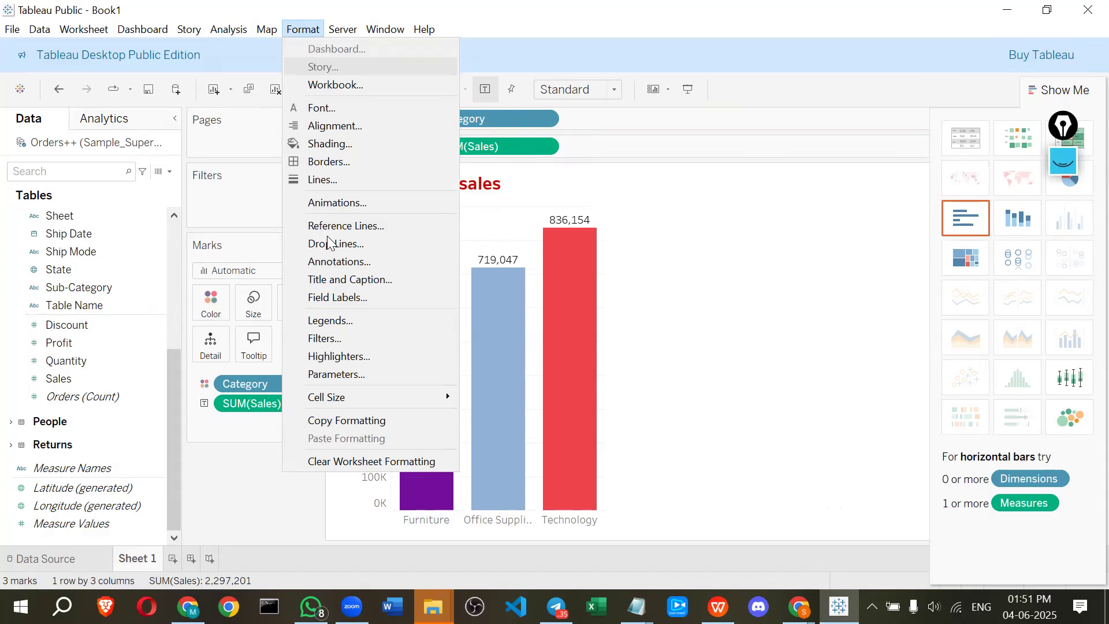
pyautogui.click(342, 297)
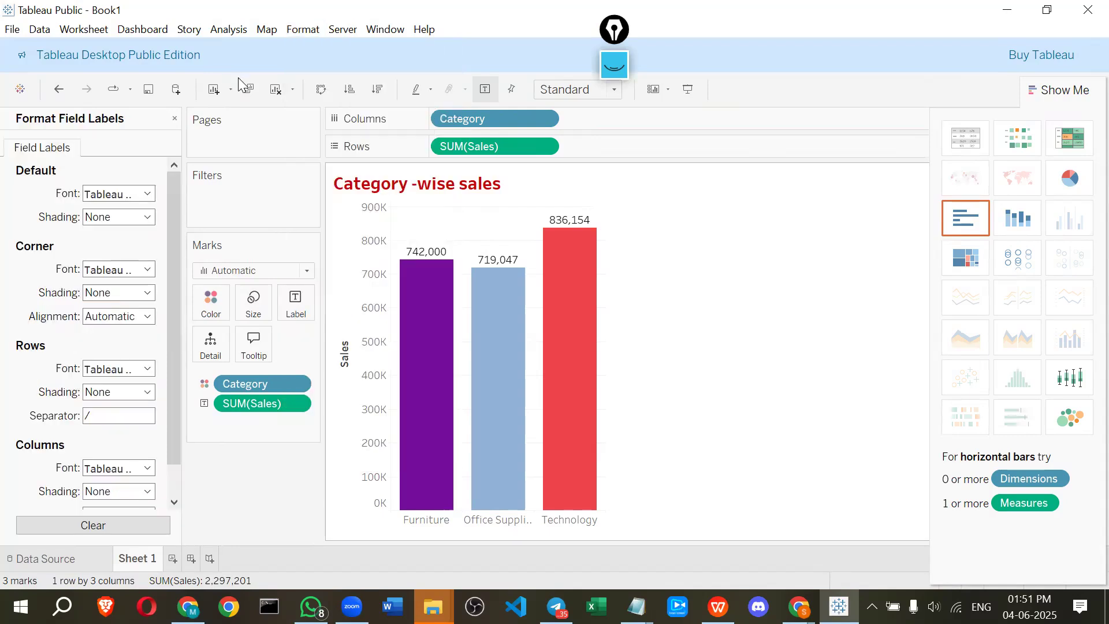
pyautogui.click(297, 32)
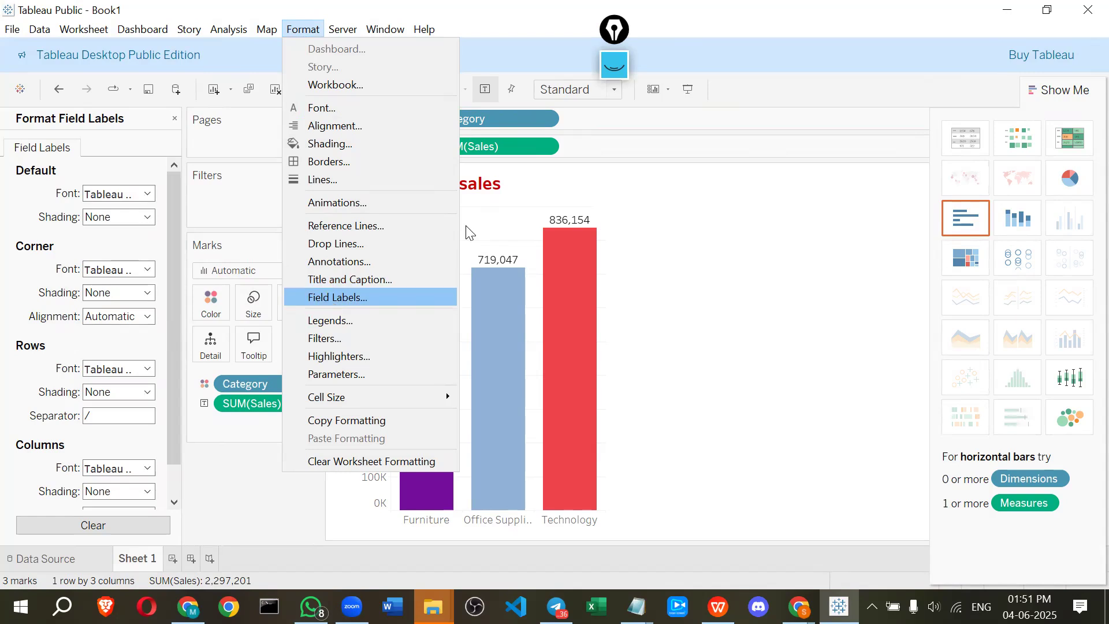
pyautogui.click(328, 298)
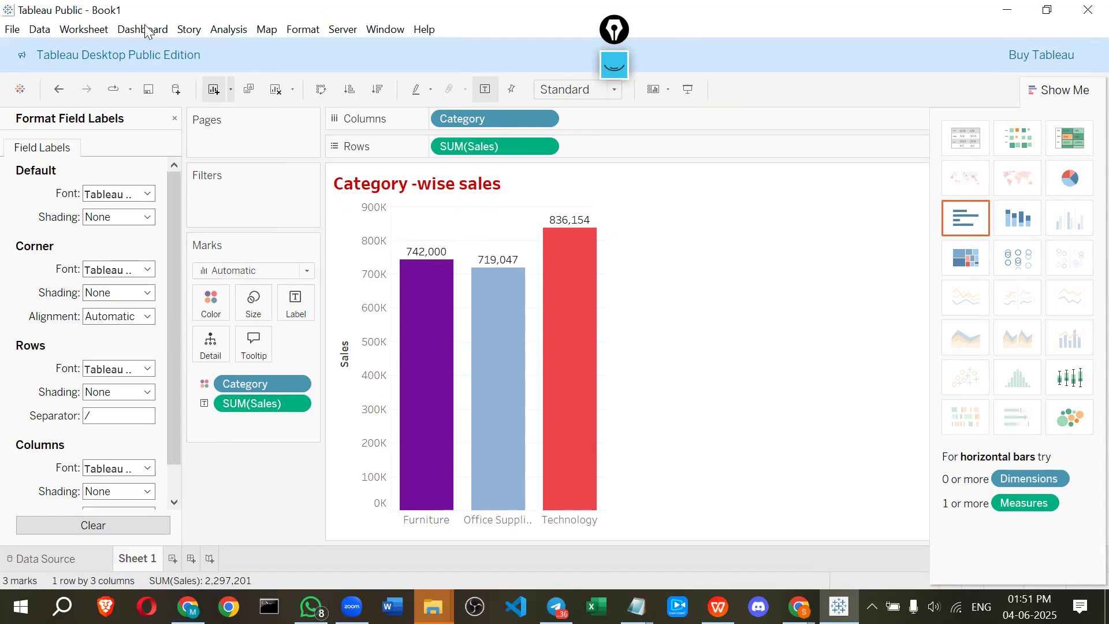
pyautogui.click(84, 29)
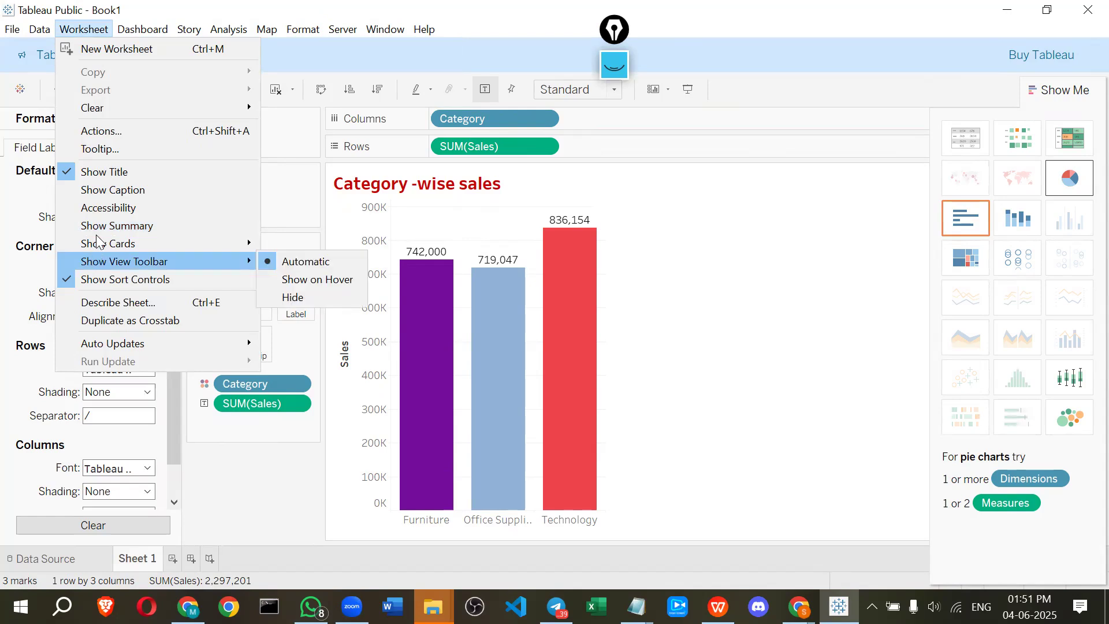
pyautogui.moveTo(97, 238)
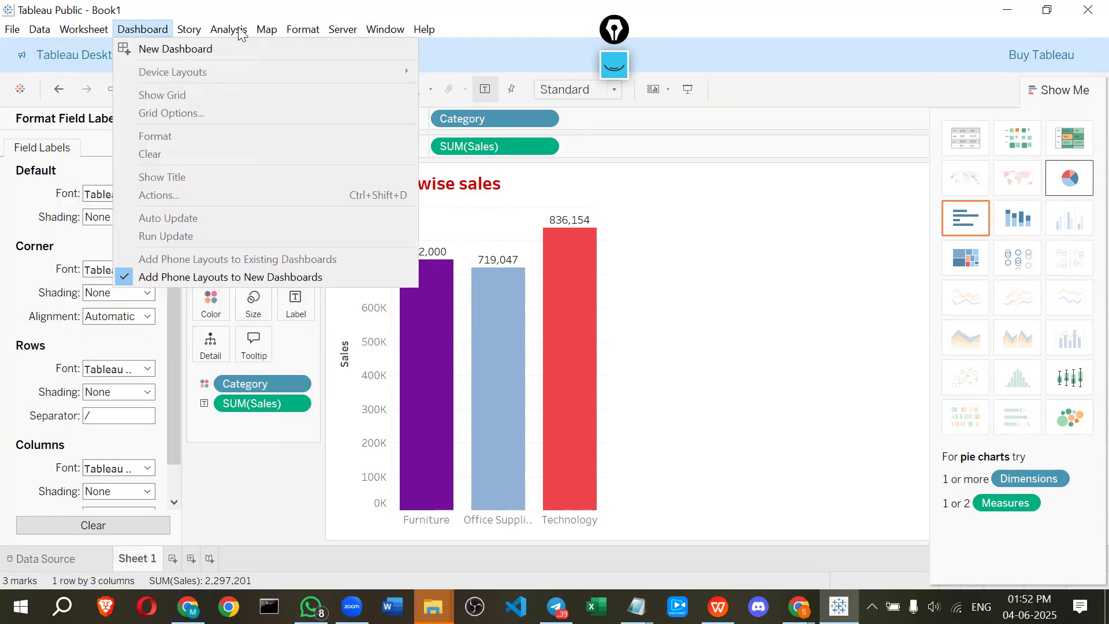
pyautogui.moveTo(241, 34)
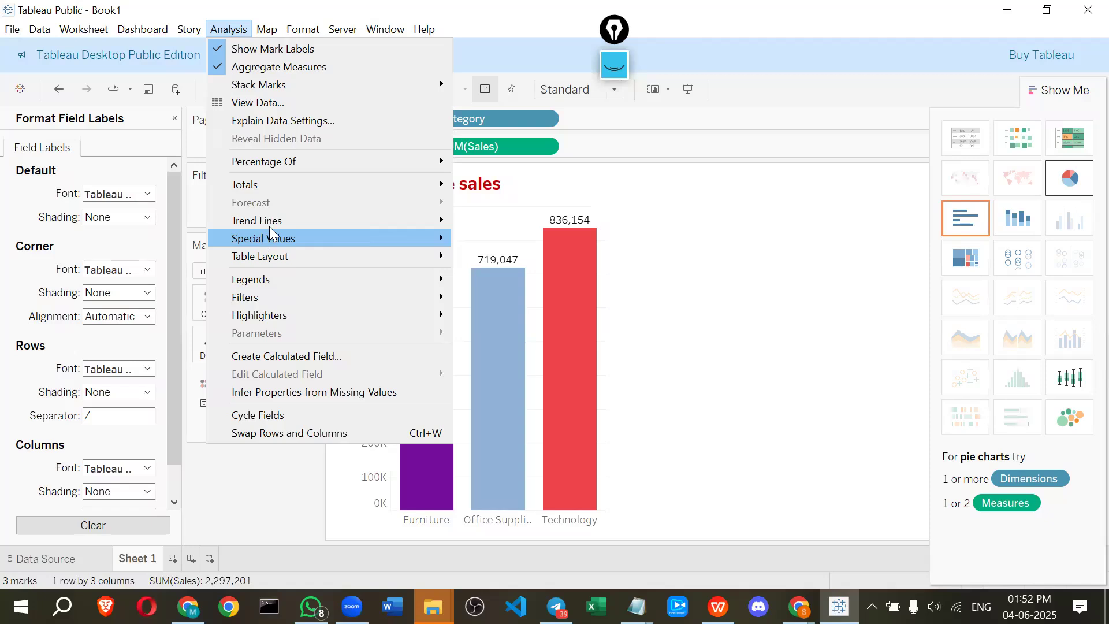
# Browse the Analysis and Format menus, opening the Legends and then the Title and Caption formatting panes
pyautogui.moveTo(270, 226)
pyautogui.moveTo(275, 283)
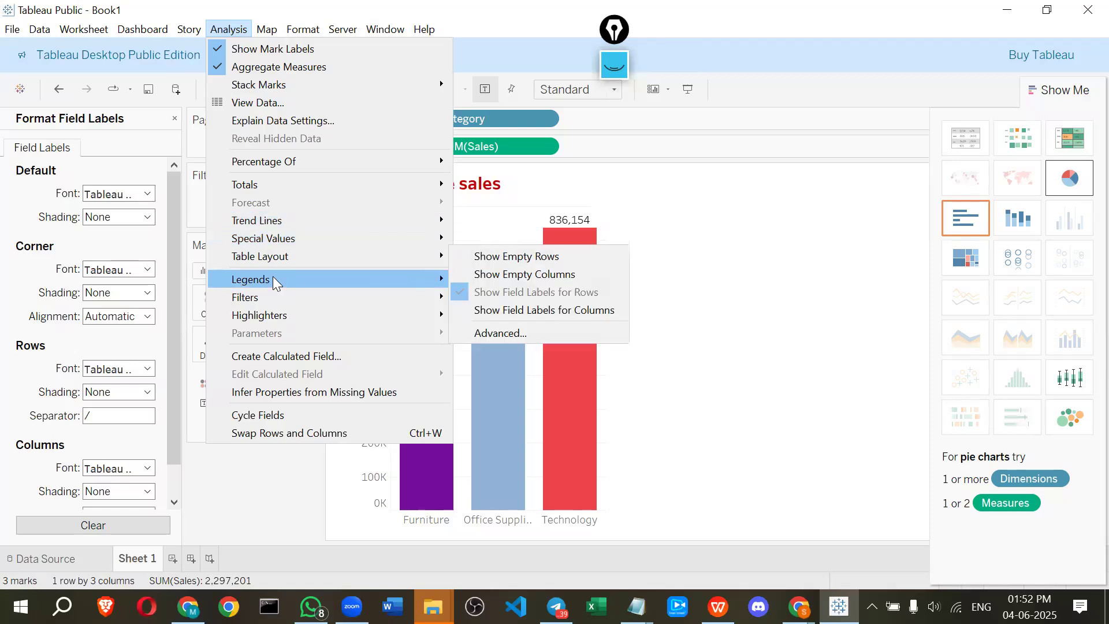
pyautogui.moveTo(275, 321)
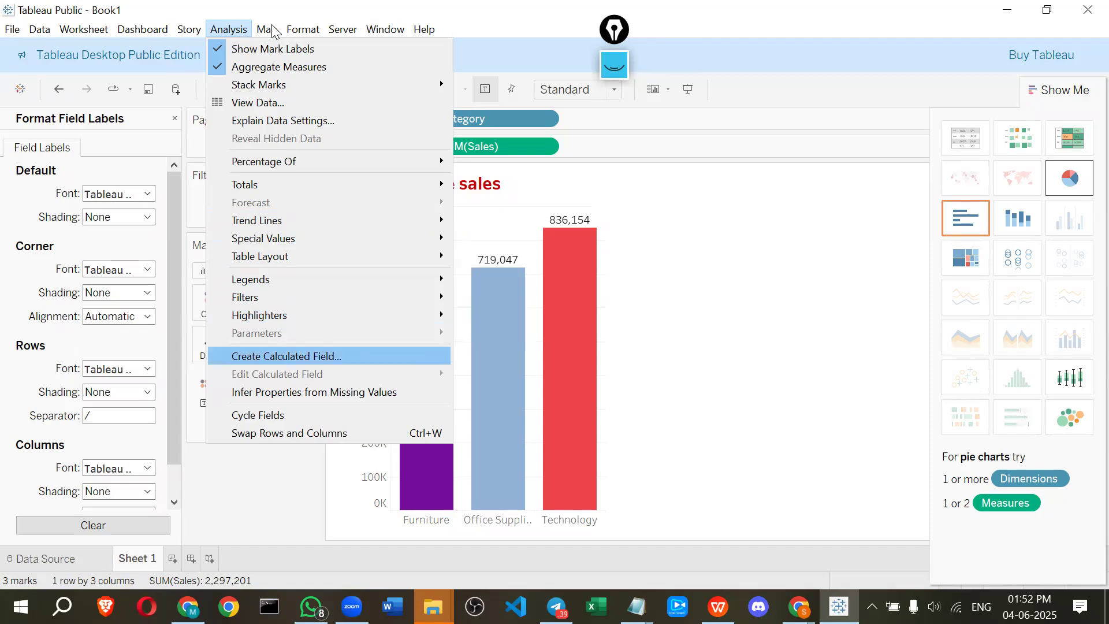
pyautogui.click(303, 29)
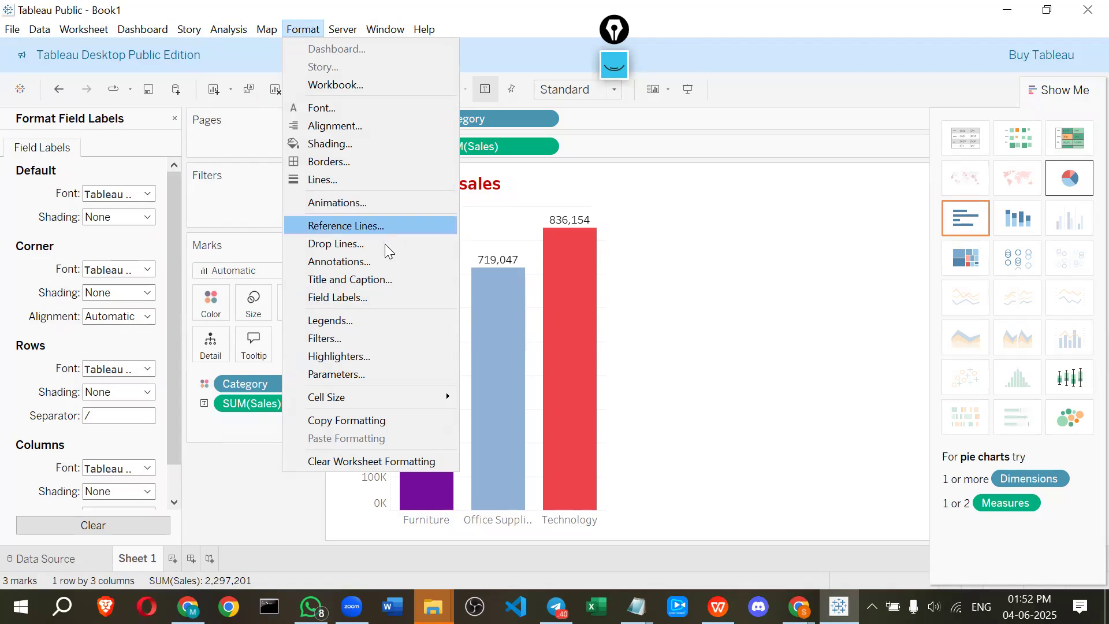
pyautogui.click(312, 322)
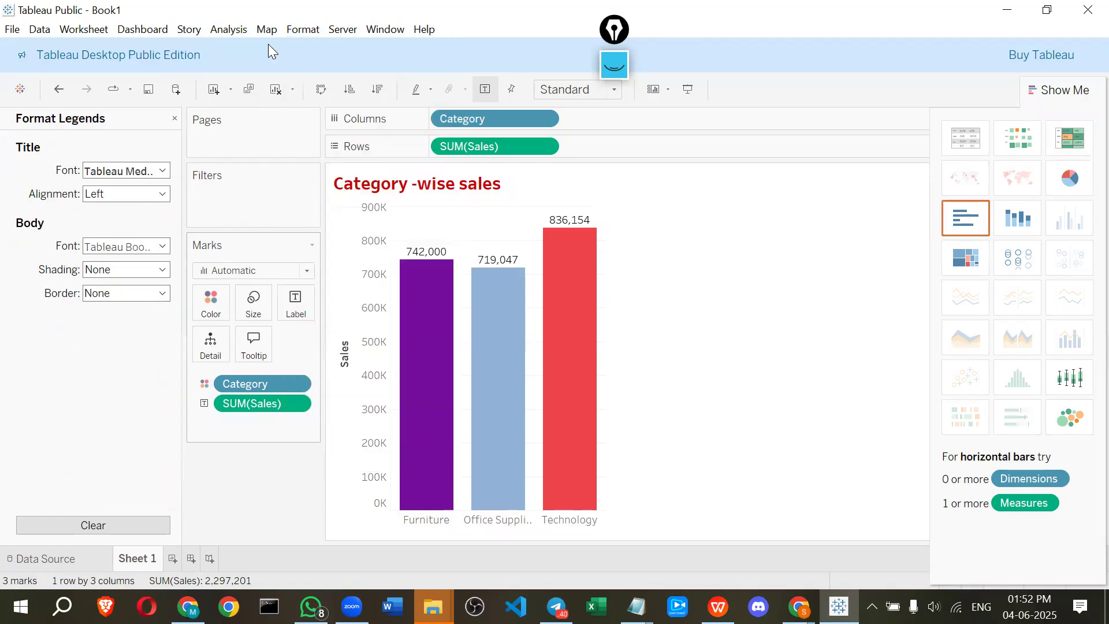
pyautogui.click(386, 28)
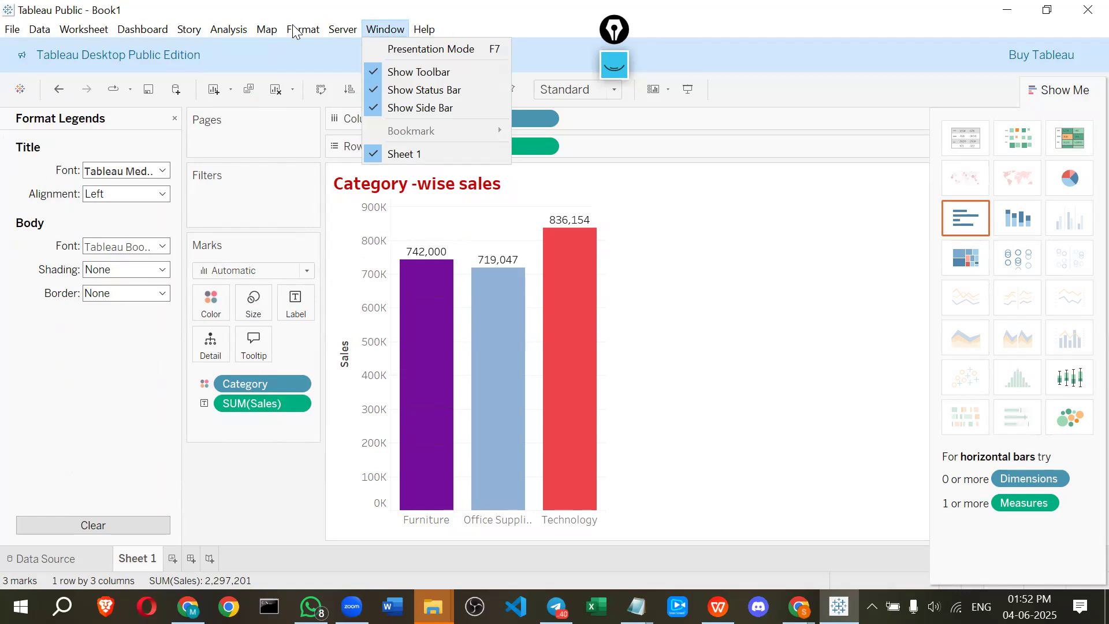
pyautogui.moveTo(296, 30)
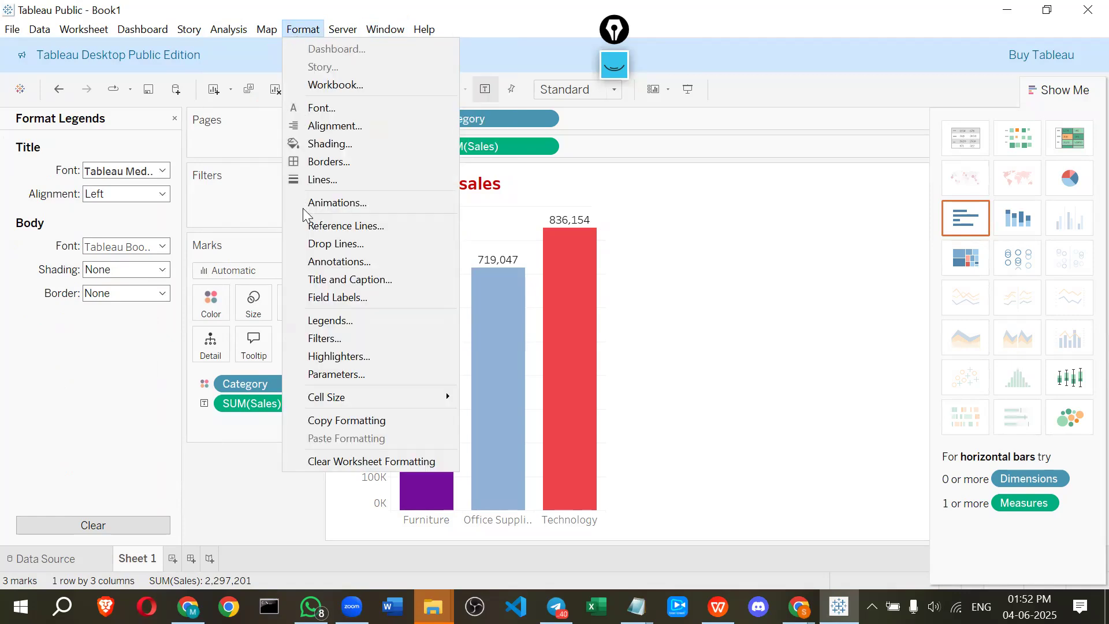
pyautogui.click(314, 281)
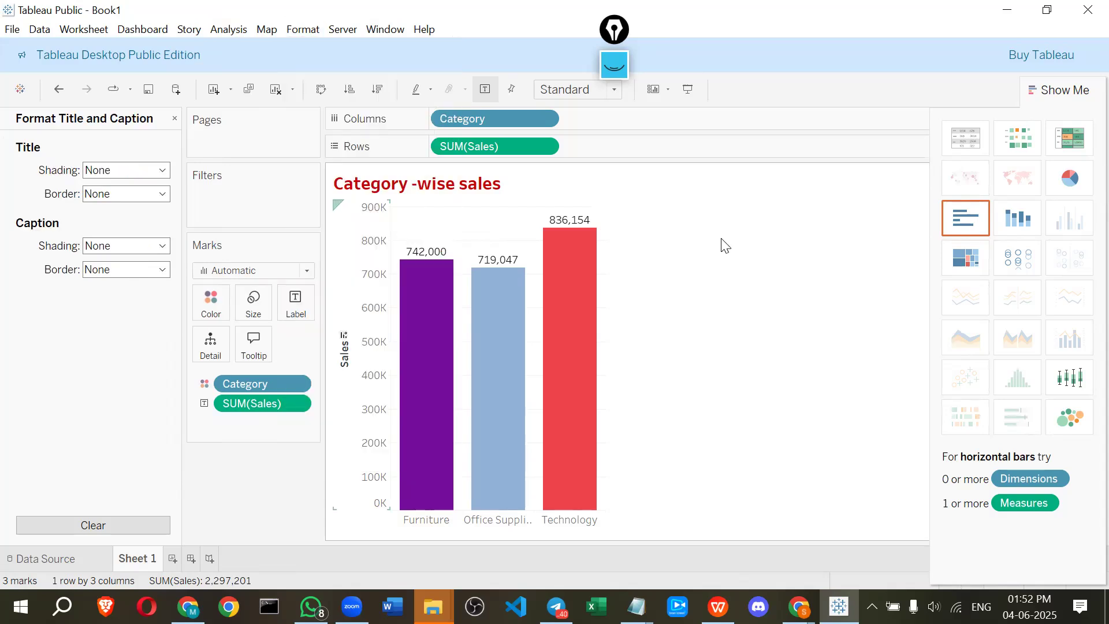
# Open the formatting options for the Furniture bar and the Sales axis, then close the format pane
pyautogui.rightClick(660, 306)
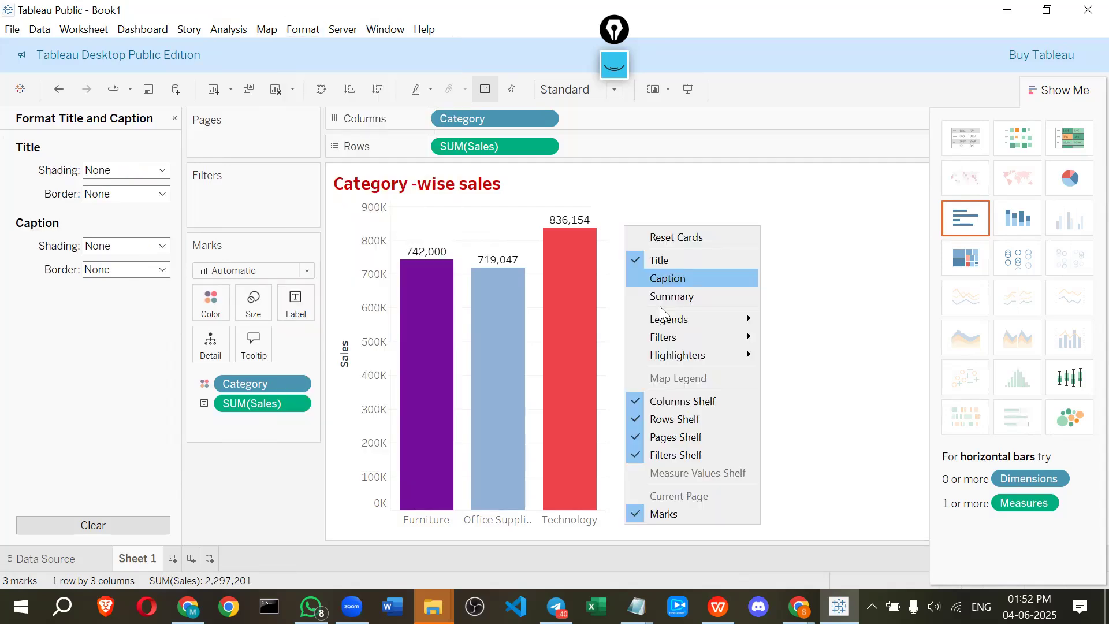
pyautogui.click(978, 103)
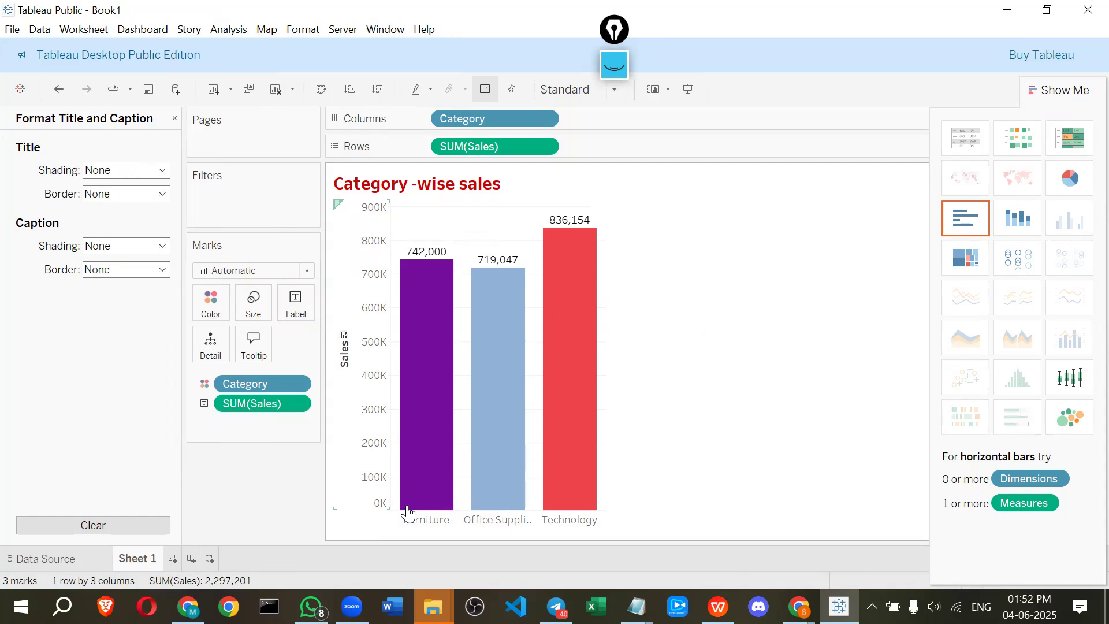
pyautogui.click(426, 527)
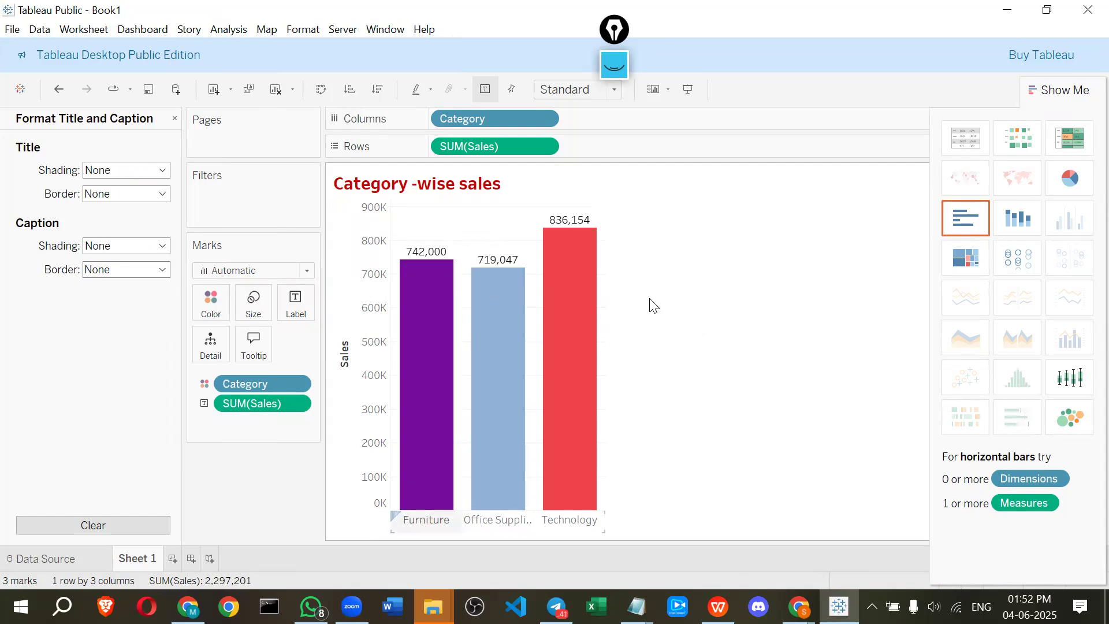
pyautogui.moveTo(439, 318)
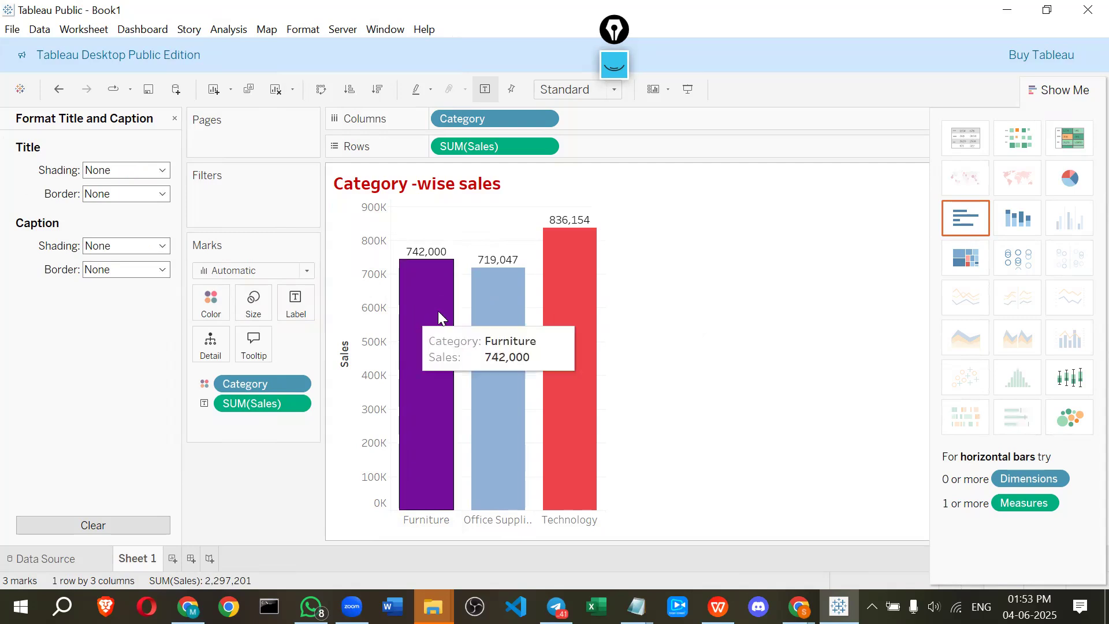
pyautogui.rightClick(438, 311)
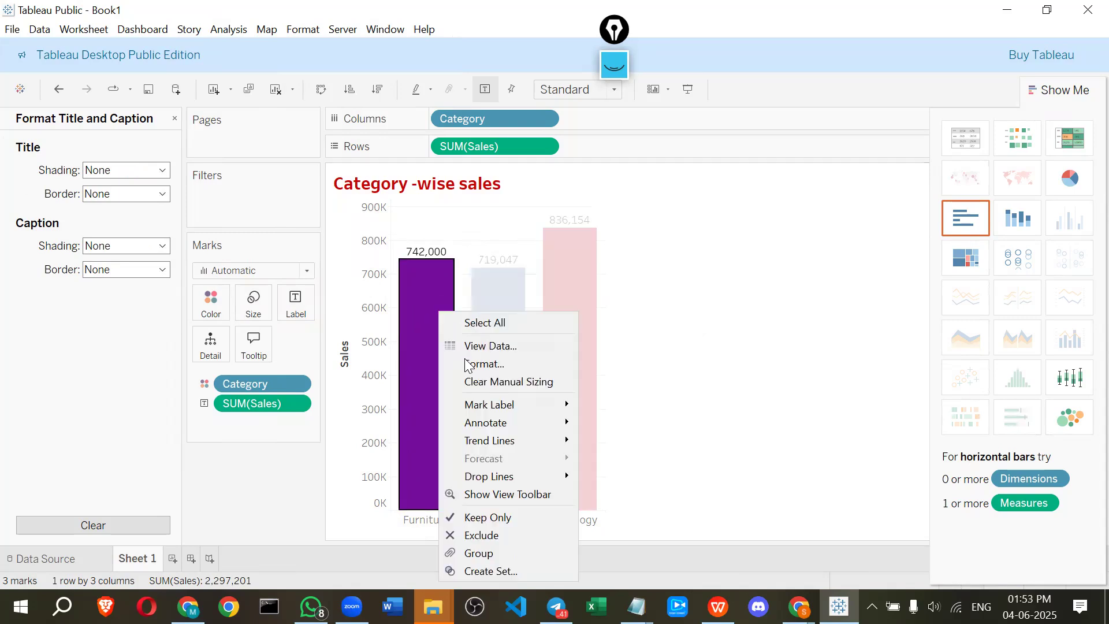
pyautogui.click(466, 363)
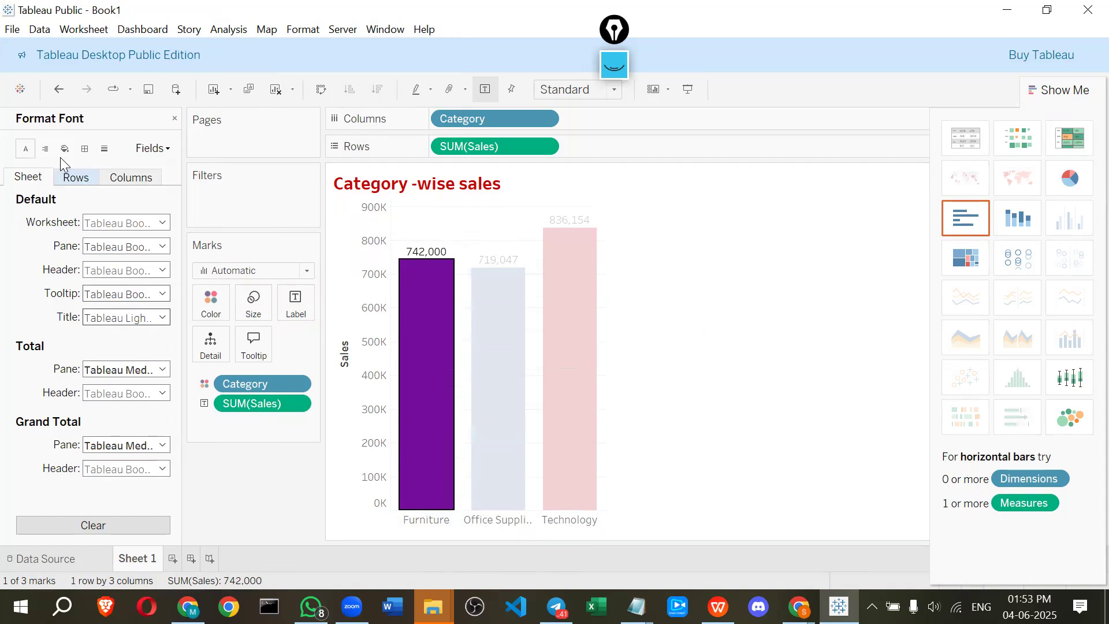
pyautogui.click(367, 258)
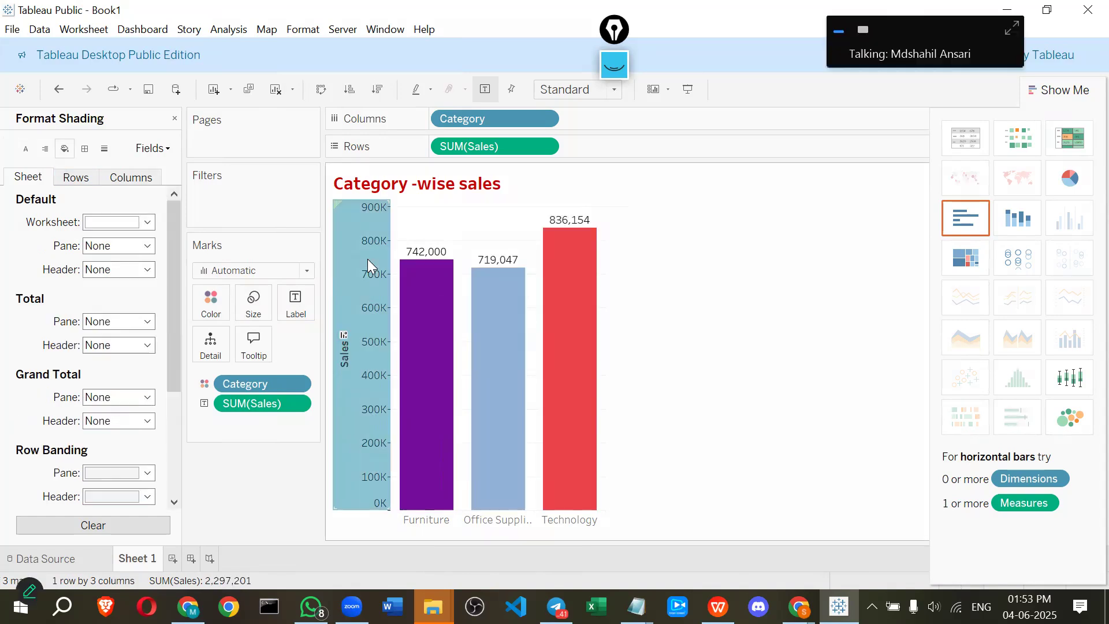
pyautogui.rightClick(383, 329)
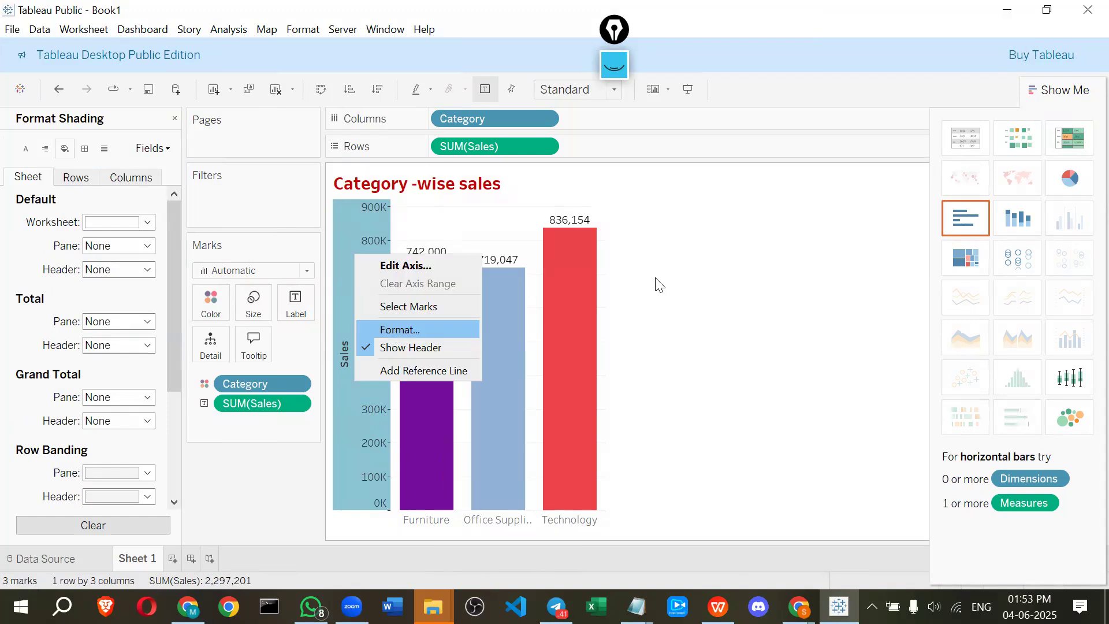
pyautogui.click(696, 268)
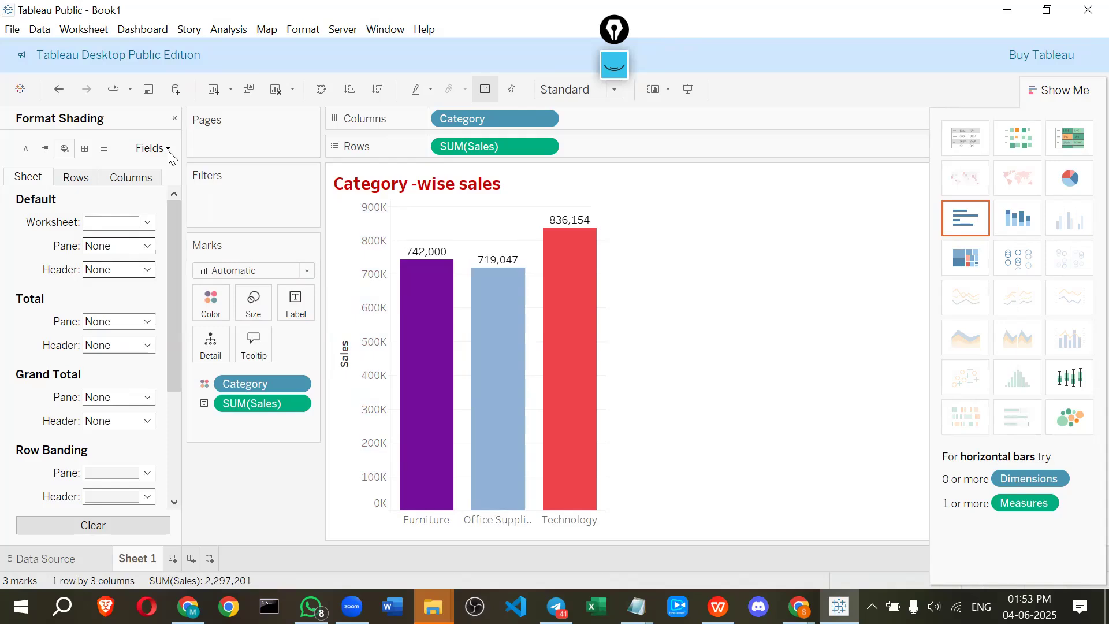
pyautogui.click(175, 119)
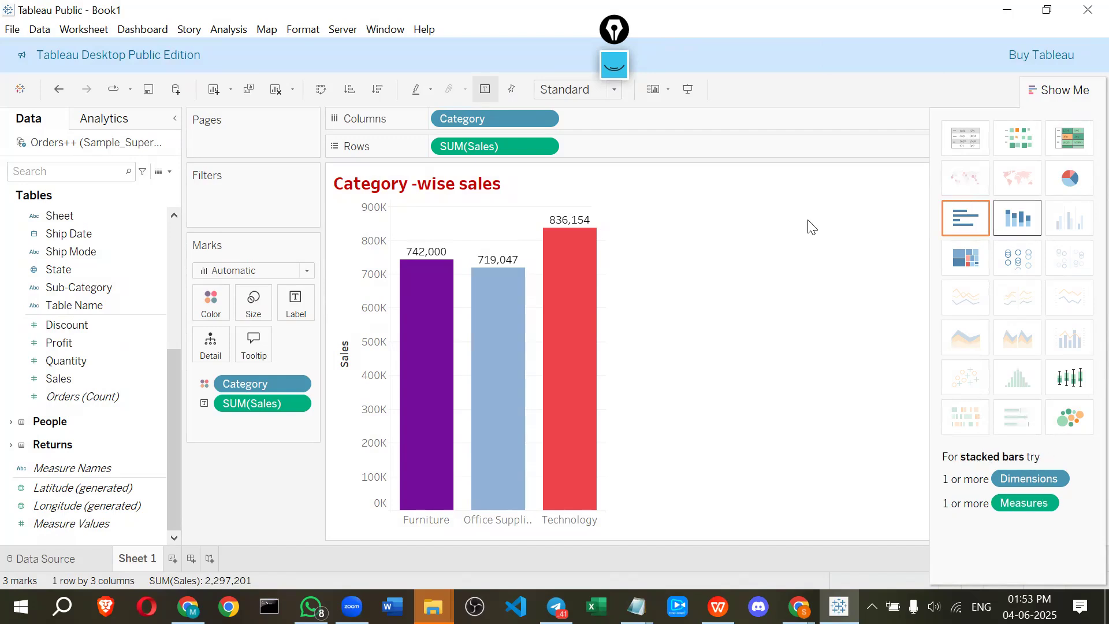
# Save the workbook as class_tableau
pyautogui.click(8, 32)
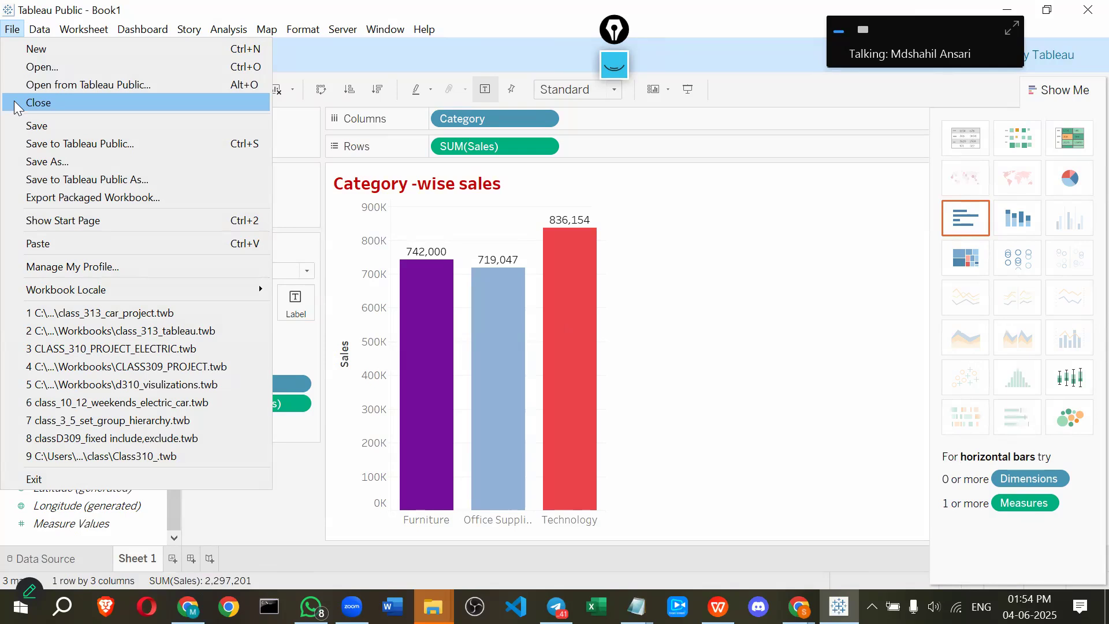
pyautogui.click(51, 128)
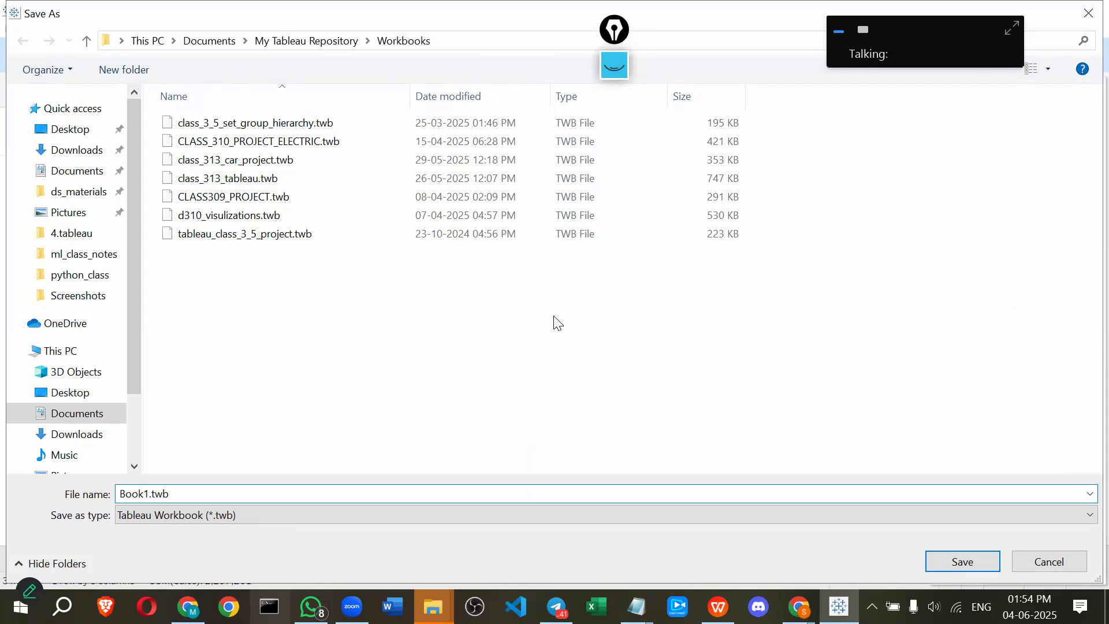
pyautogui.write('class')
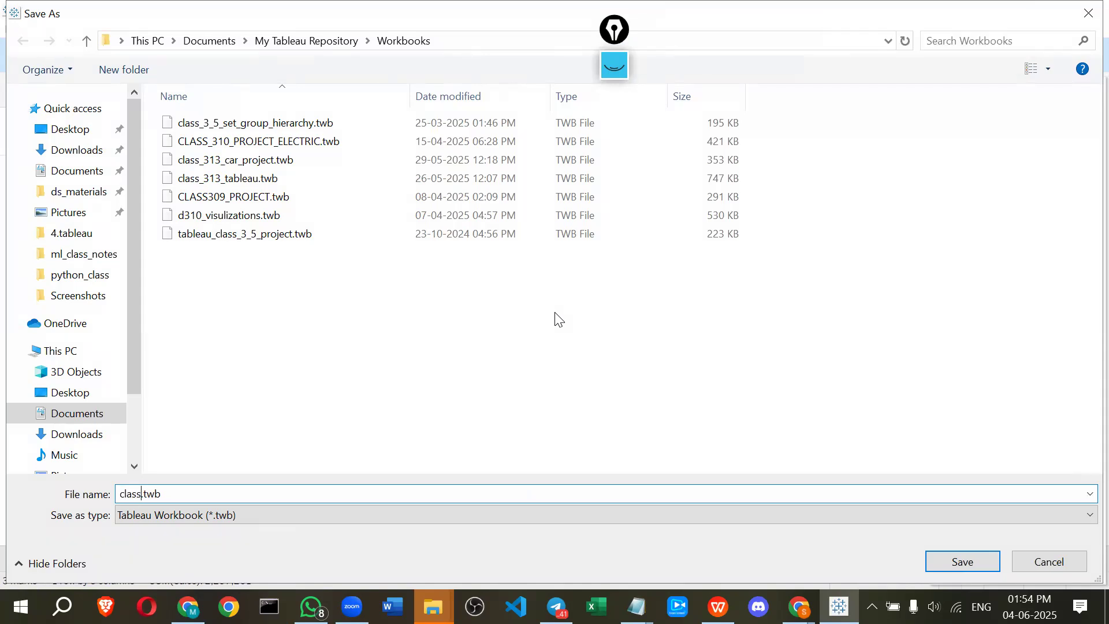
pyautogui.write('_tableau')
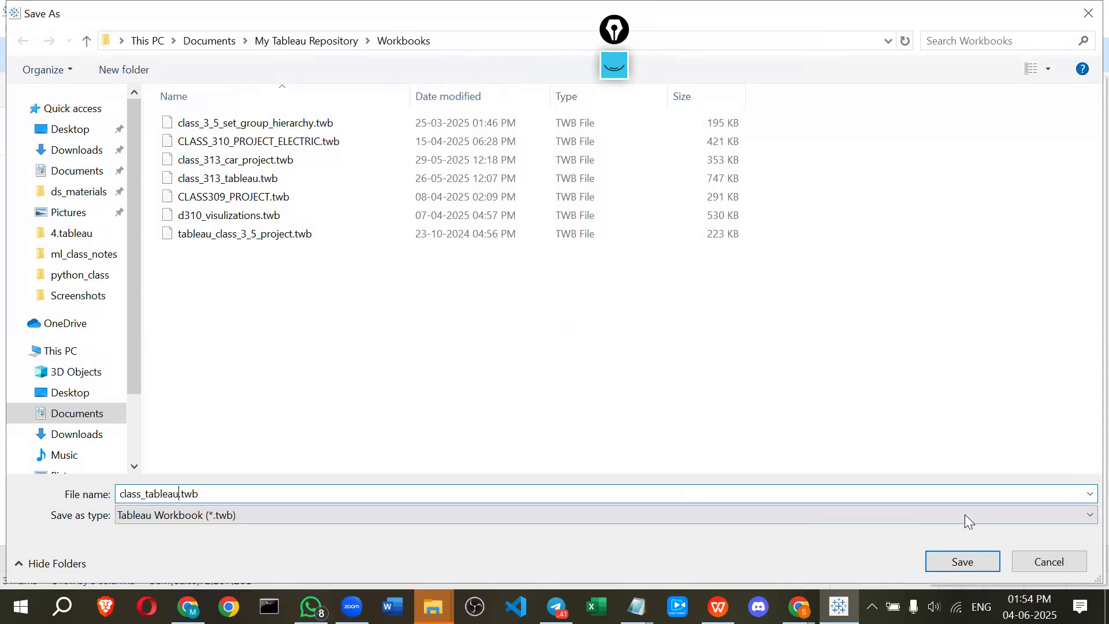
pyautogui.click(940, 558)
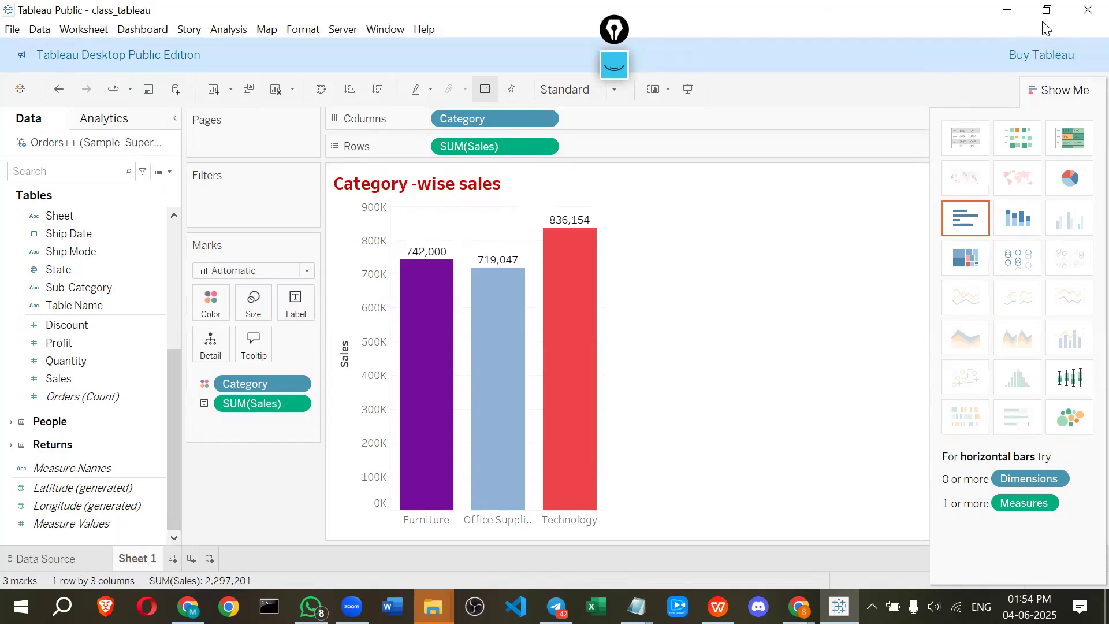
# Underline the workbook name in the title bar with the screen pen and clear the drawings
pyautogui.click(624, 63)
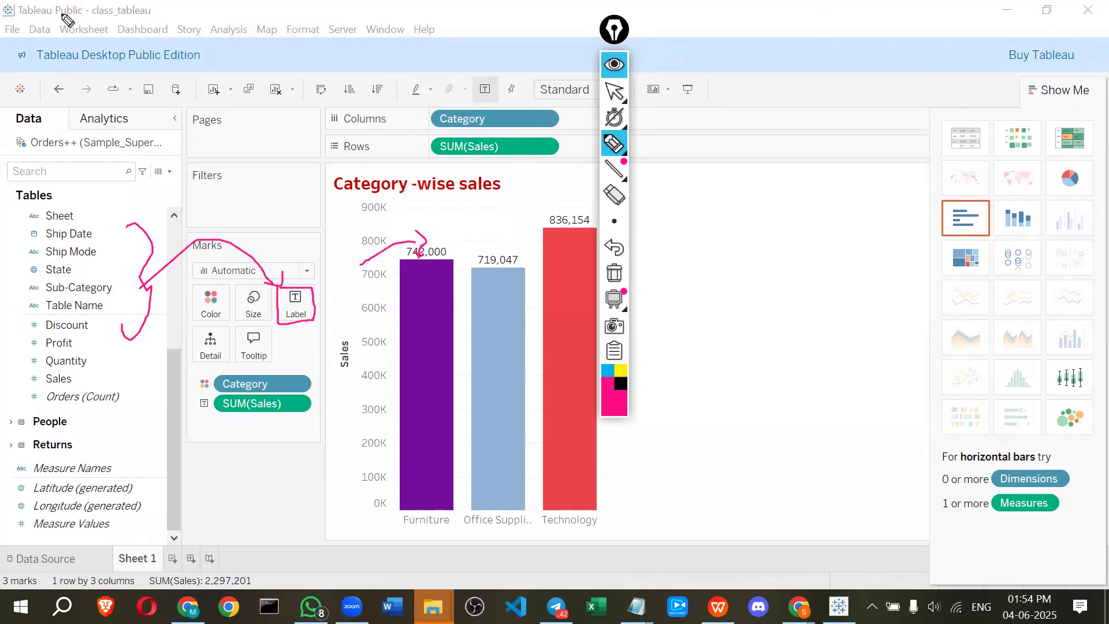
pyautogui.moveTo(141, 17)
pyautogui.mouseDown()
pyautogui.moveTo(138, 1)
pyautogui.moveTo(85, 11)
pyautogui.moveTo(91, 18)
pyautogui.mouseUp()
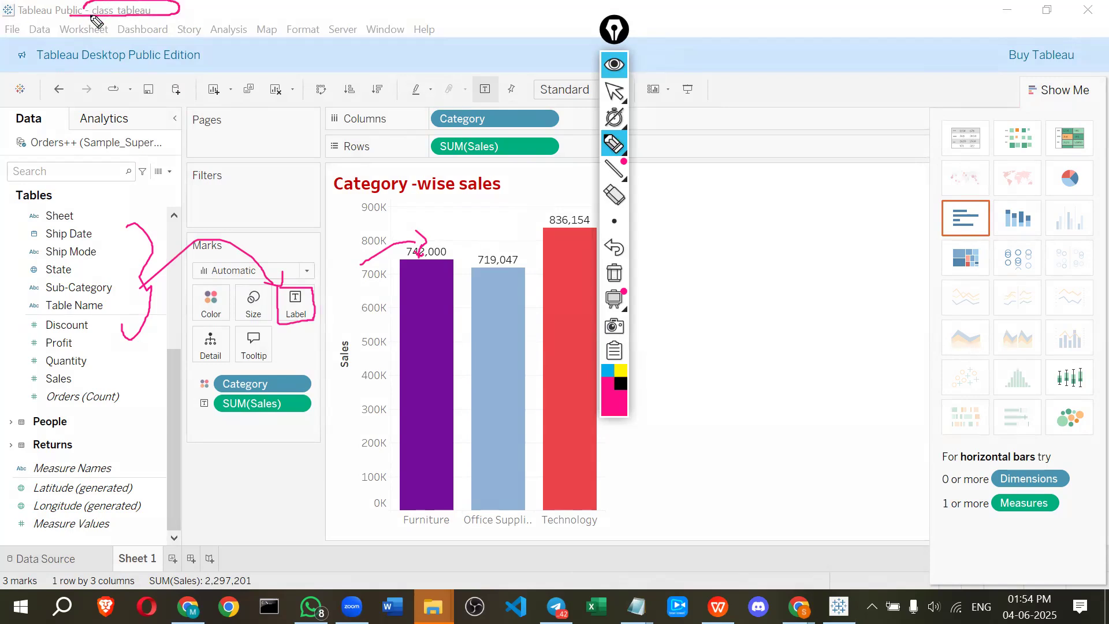
pyautogui.click(614, 67)
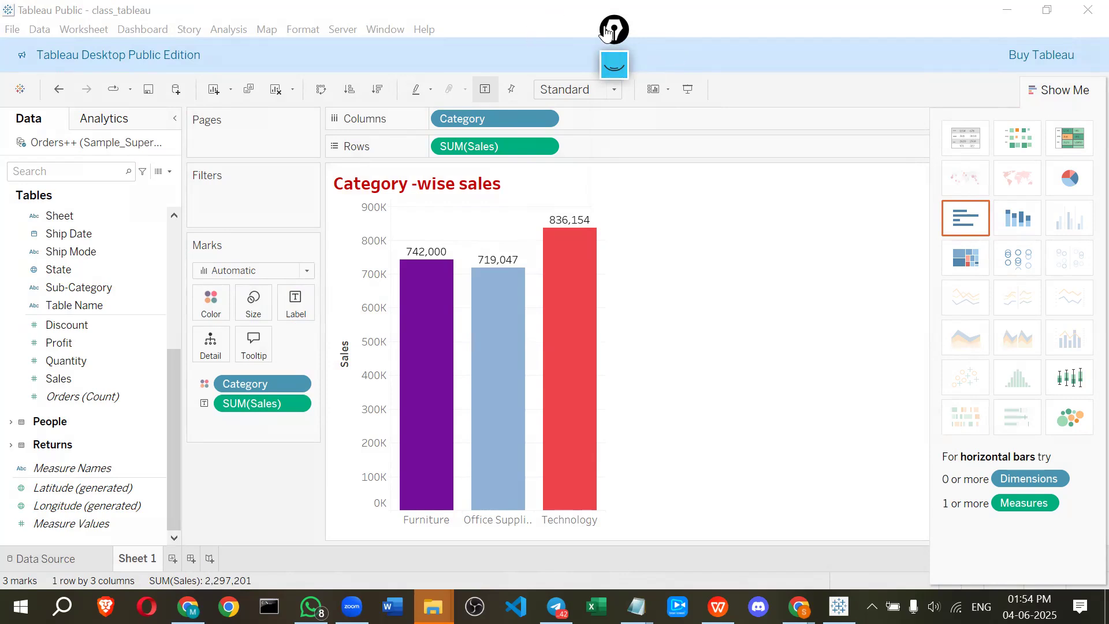
pyautogui.moveTo(606, 33); pyautogui.dragTo(827, 95)
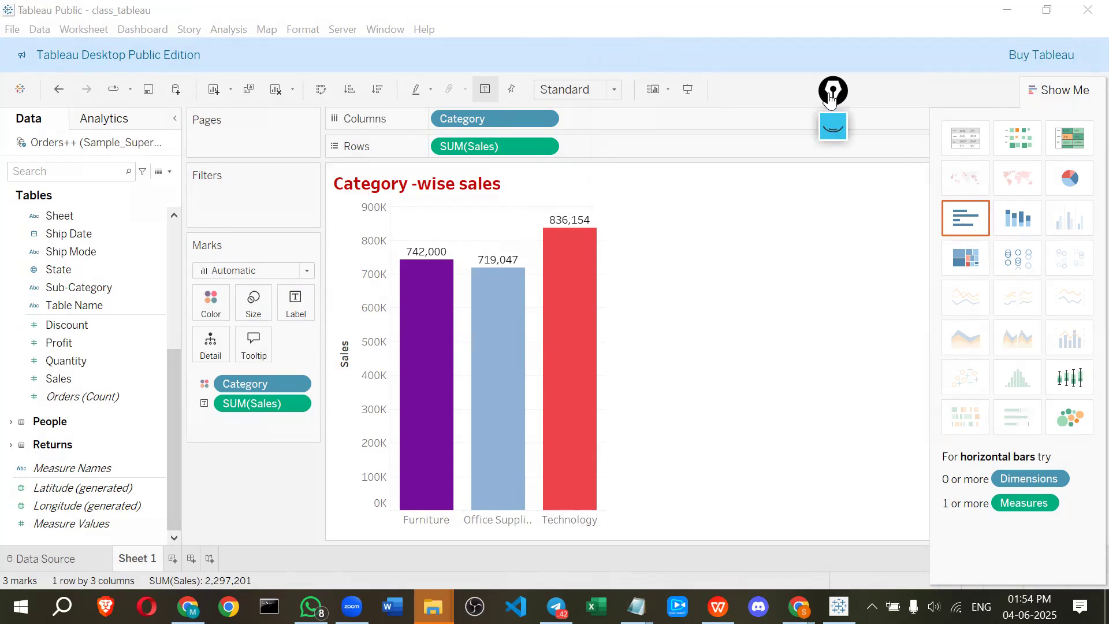
pyautogui.moveTo(833, 97); pyautogui.dragTo(896, 98)
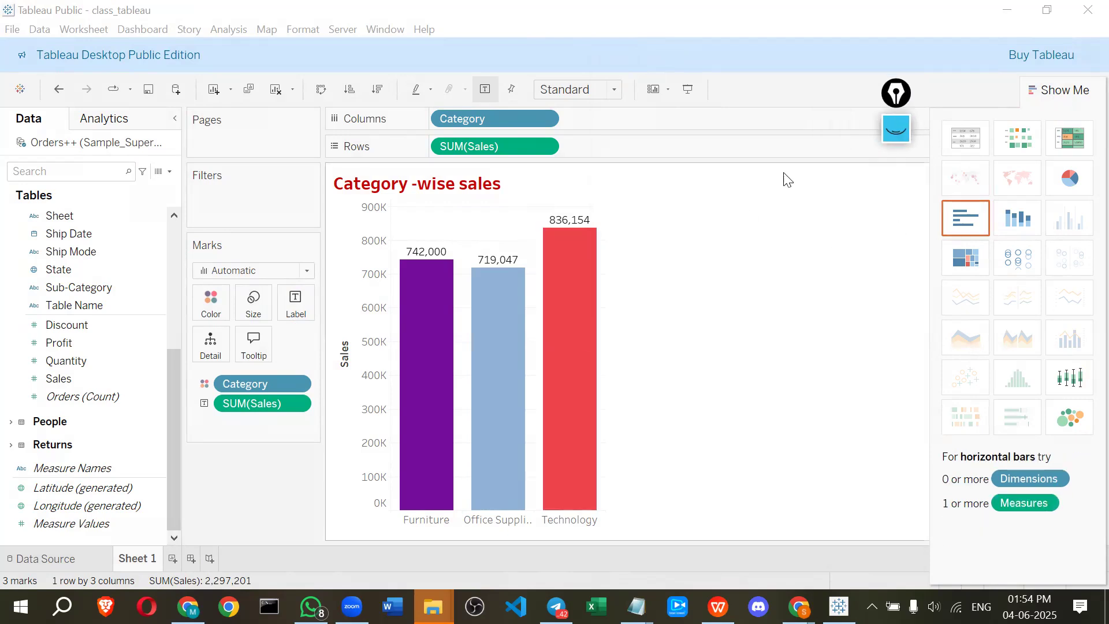
pyautogui.moveTo(893, 95); pyautogui.dragTo(929, 95)
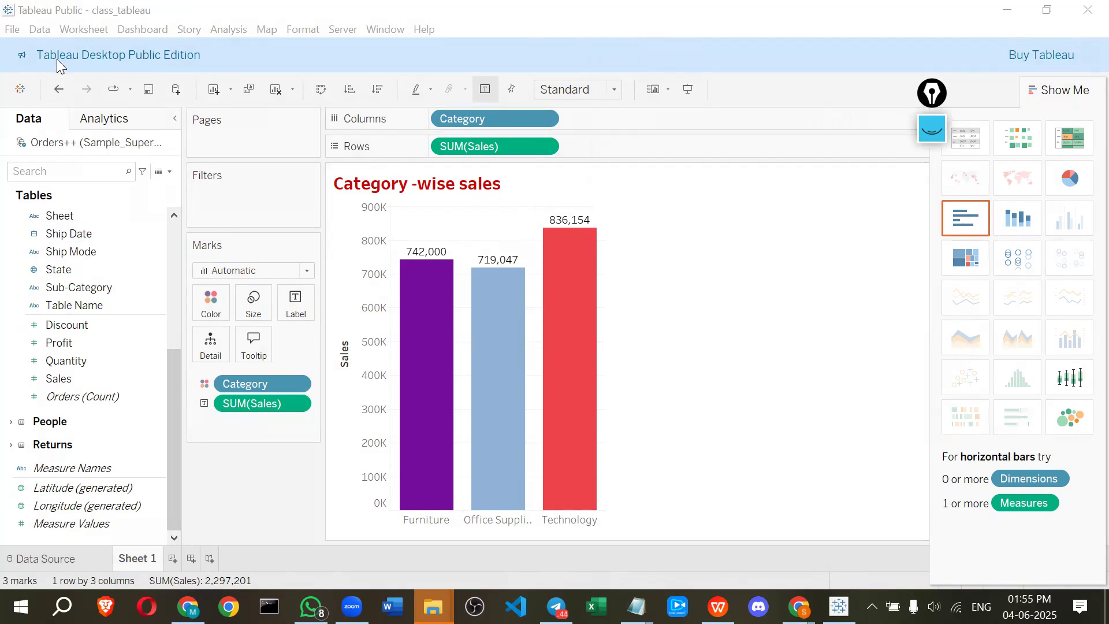
# Switch to the module_4_Tableau presentation and scroll through the slides on custom charts, calculations, dashboards and analytics
pyautogui.click(1007, 9)
pyautogui.scroll(-2, 443, 239)
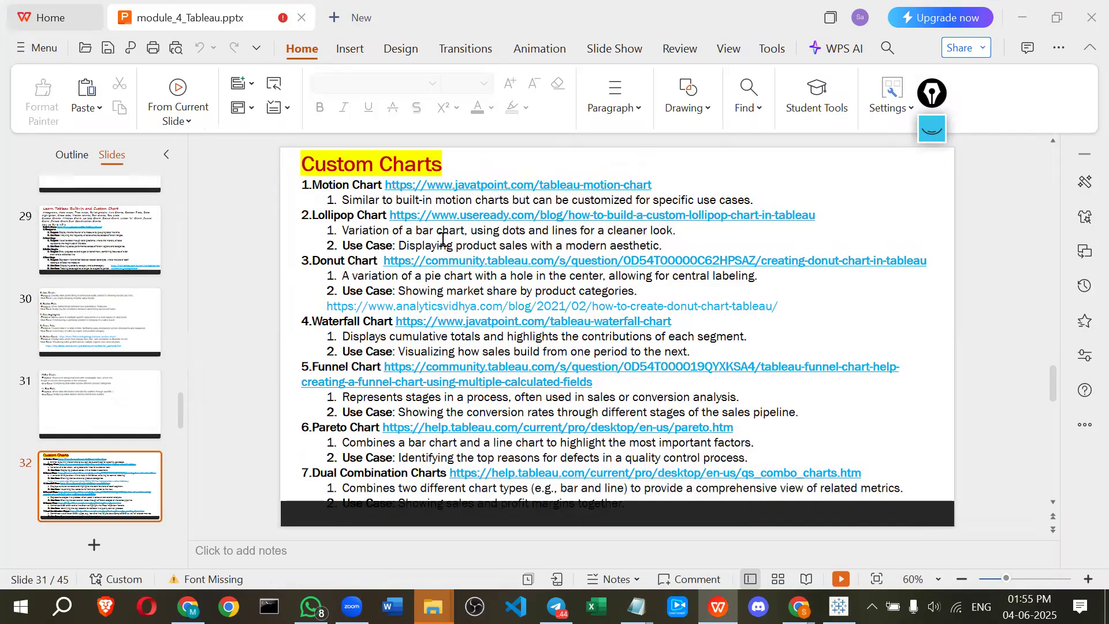
pyautogui.scroll(-2, 442, 238)
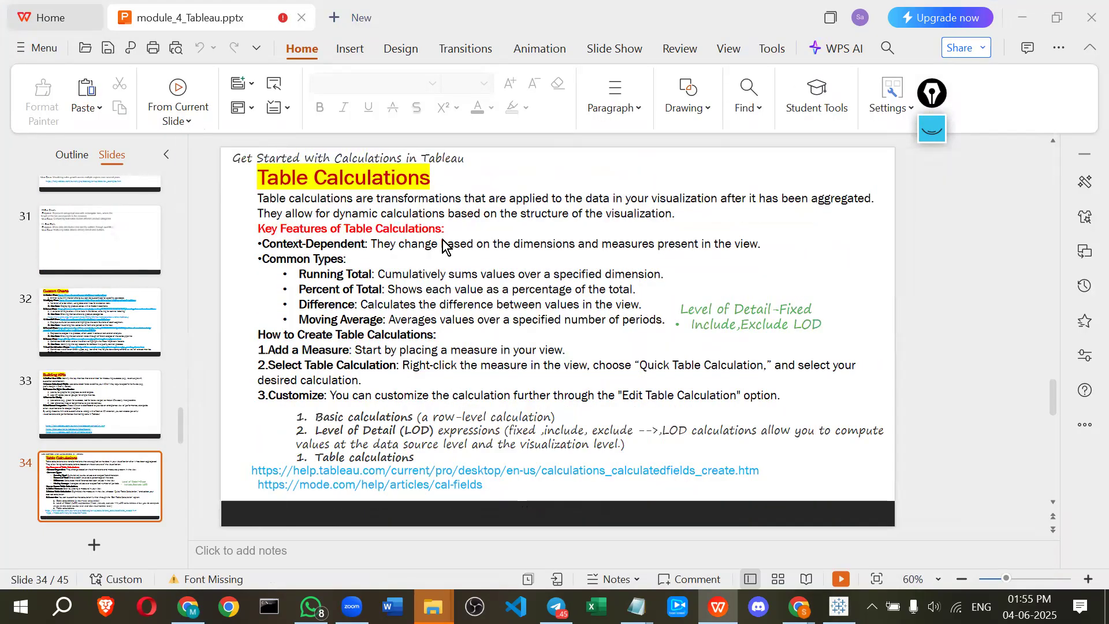
pyautogui.scroll(-2, 442, 238)
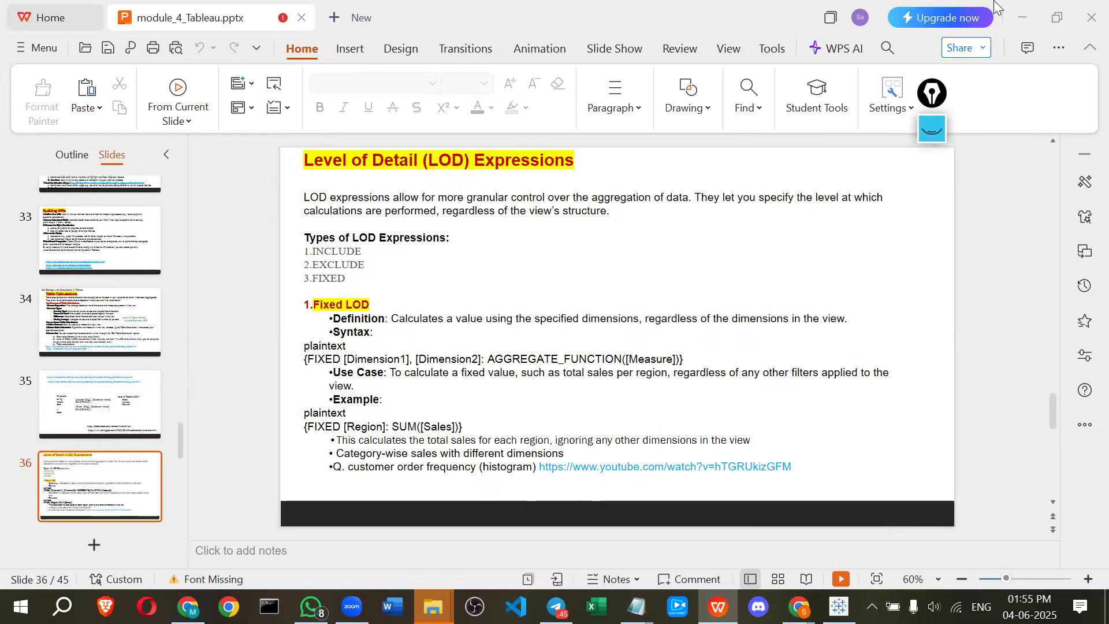
pyautogui.scroll(-1, 673, 354)
pyautogui.scroll(-5, 673, 355)
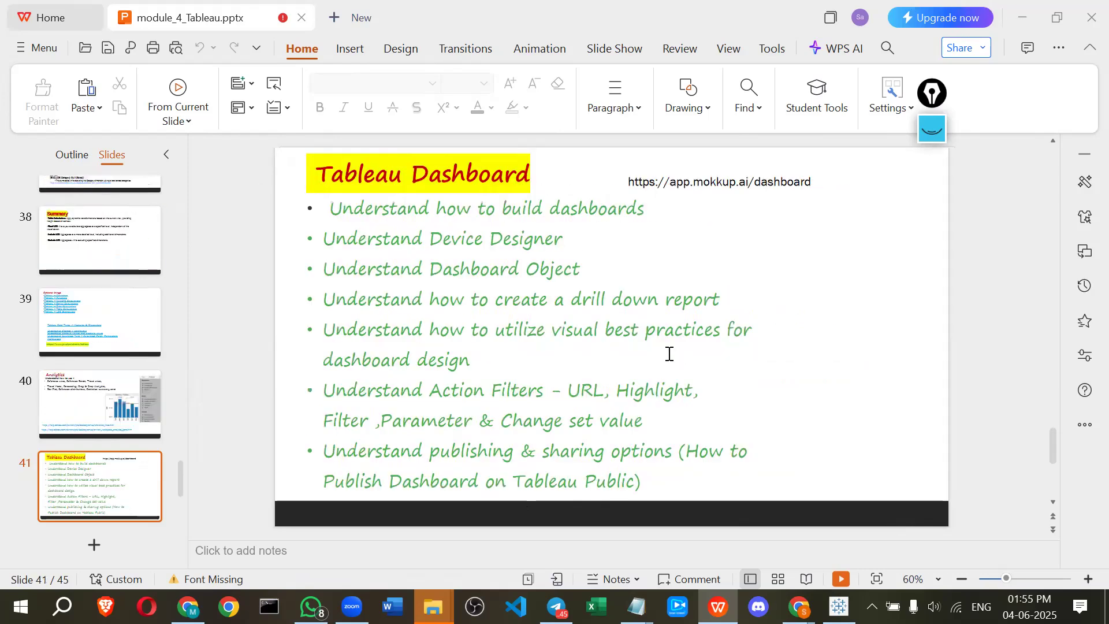
pyautogui.scroll(2, 673, 355)
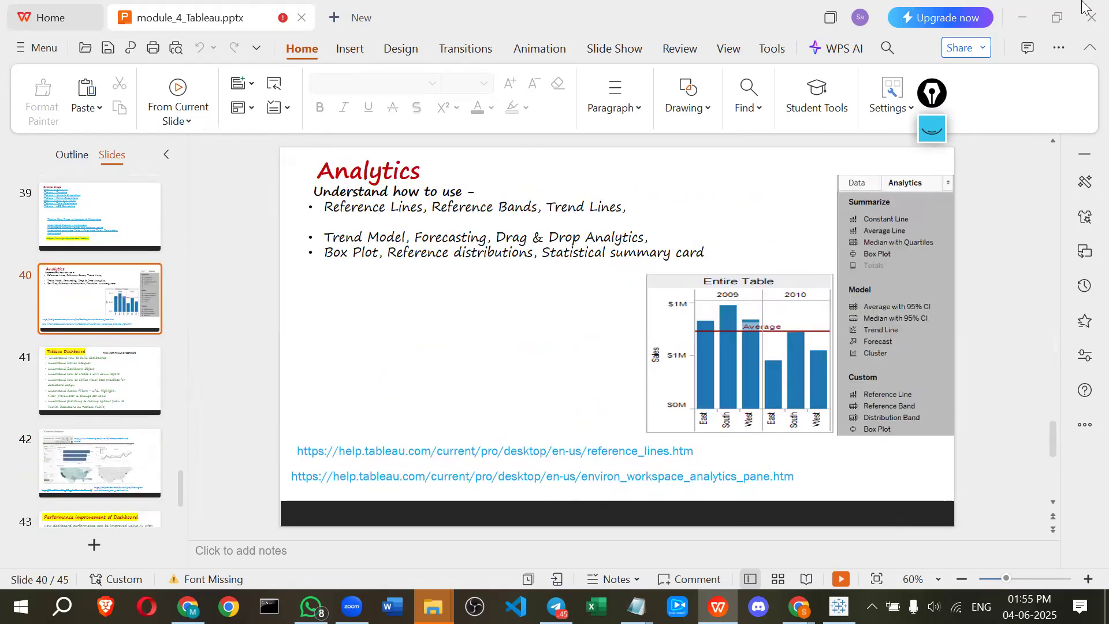
# Minimize the presentation and bring up the Zoom meeting window
pyautogui.click(1023, 10)
pyautogui.click(1010, 233)
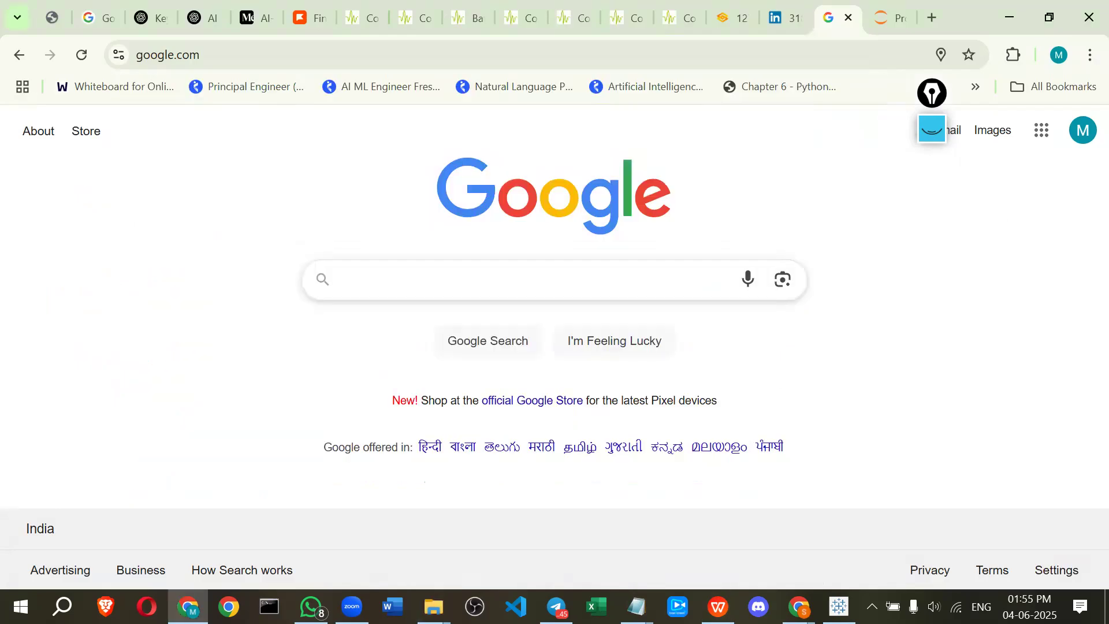
pyautogui.click(351, 606)
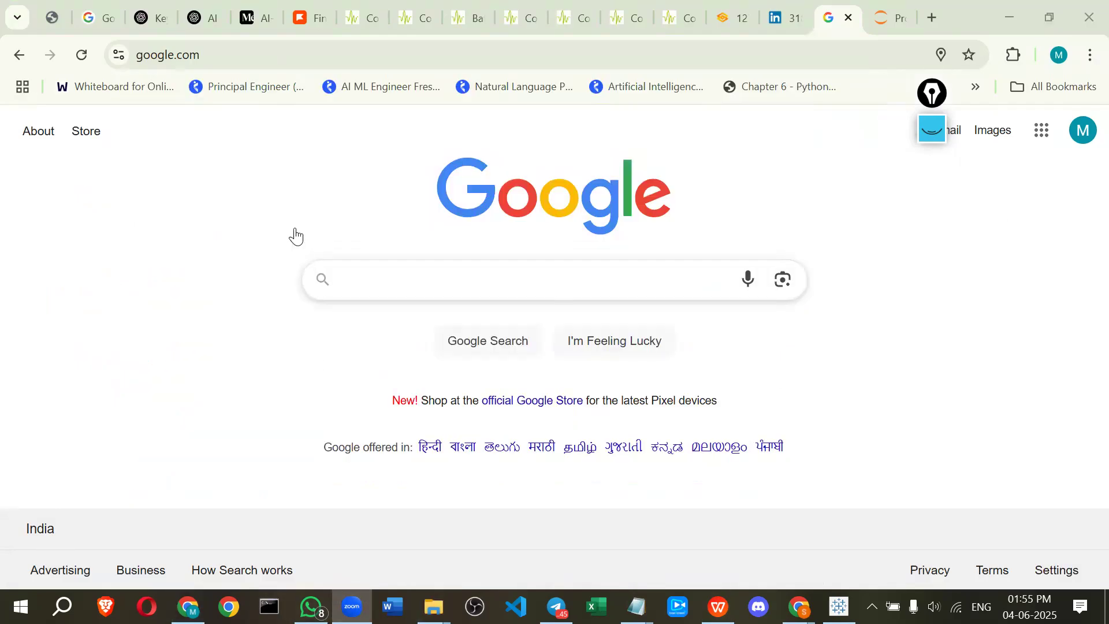